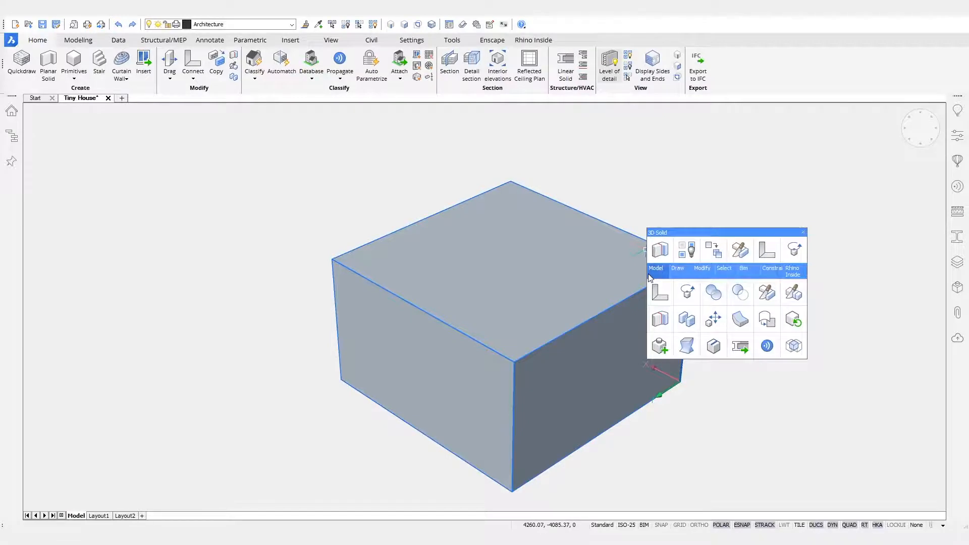
# Offset the outline of the box's top face 180 mm inward as a closed polyline
pyautogui.moveTo(699, 272)
pyautogui.press('Escape')
pyautogui.click(406, 26)
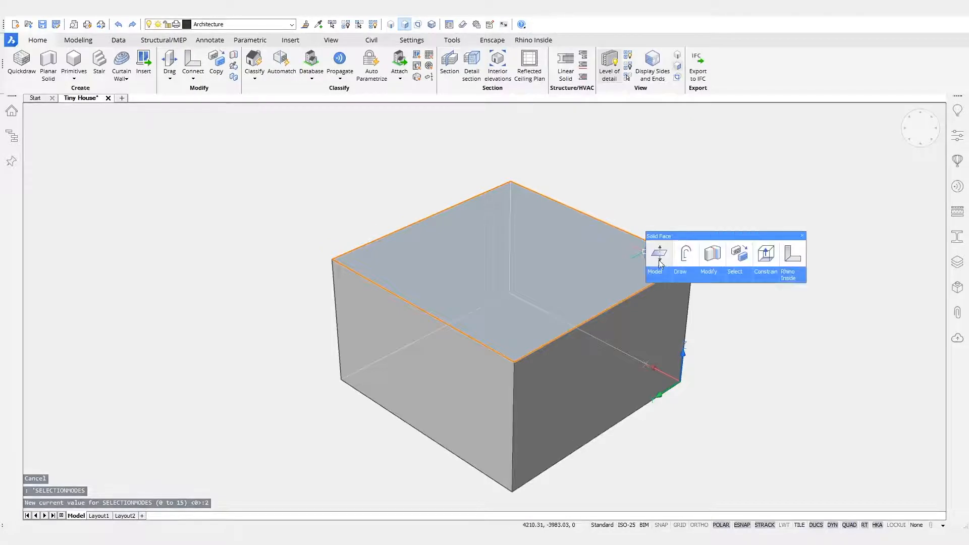
pyautogui.click(682, 260)
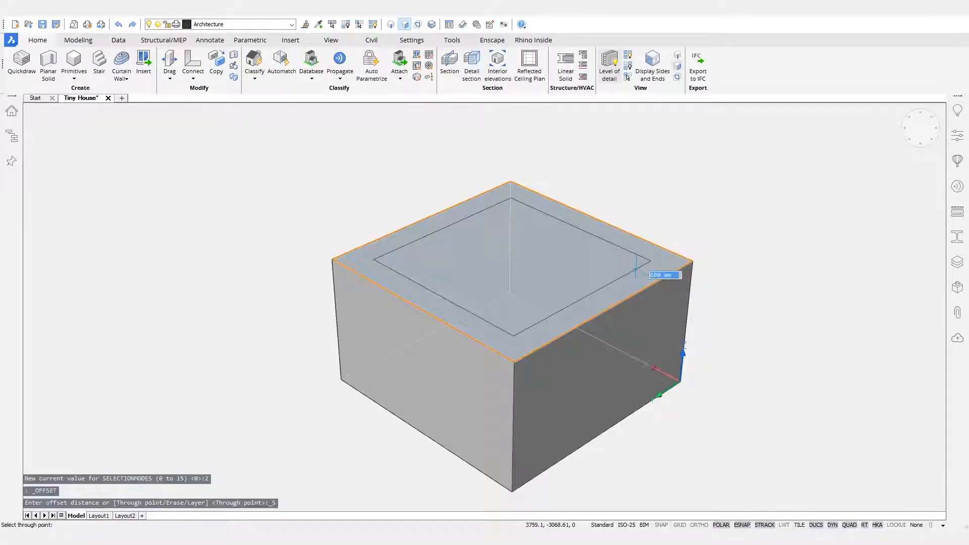
pyautogui.press('Return')
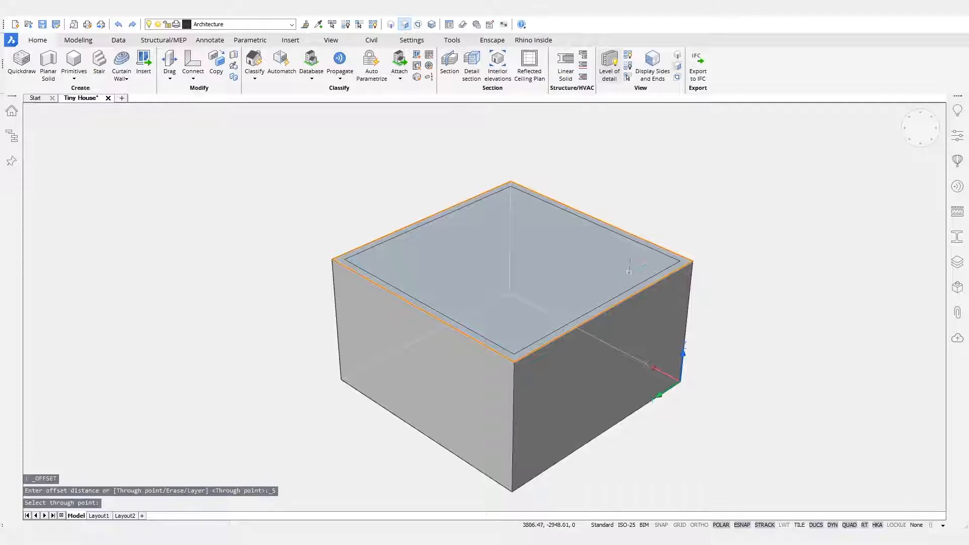
# Extrude the offset polyline as a surface in Slice mode down through the box, splitting it into an outer shell and inner solid
pyautogui.press('ctrl')
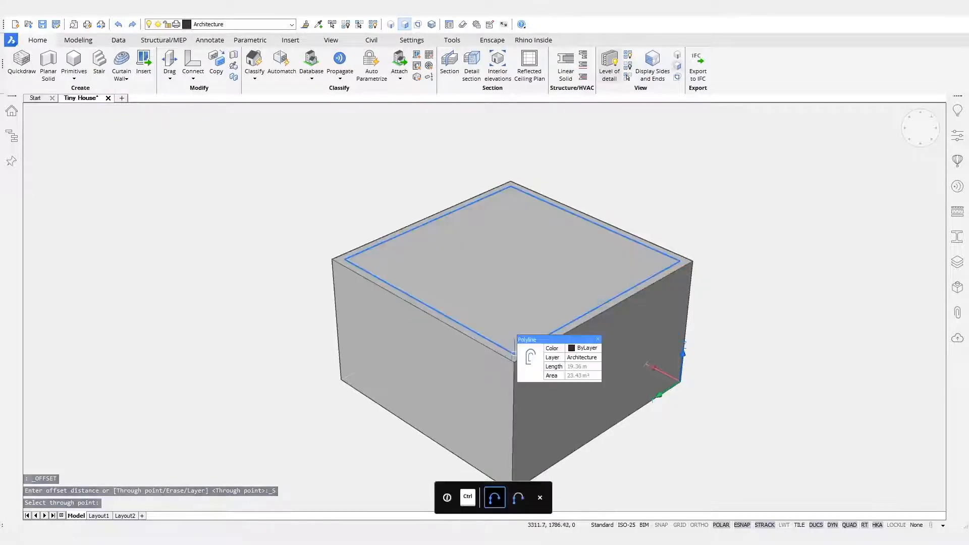
pyautogui.moveTo(533, 385)
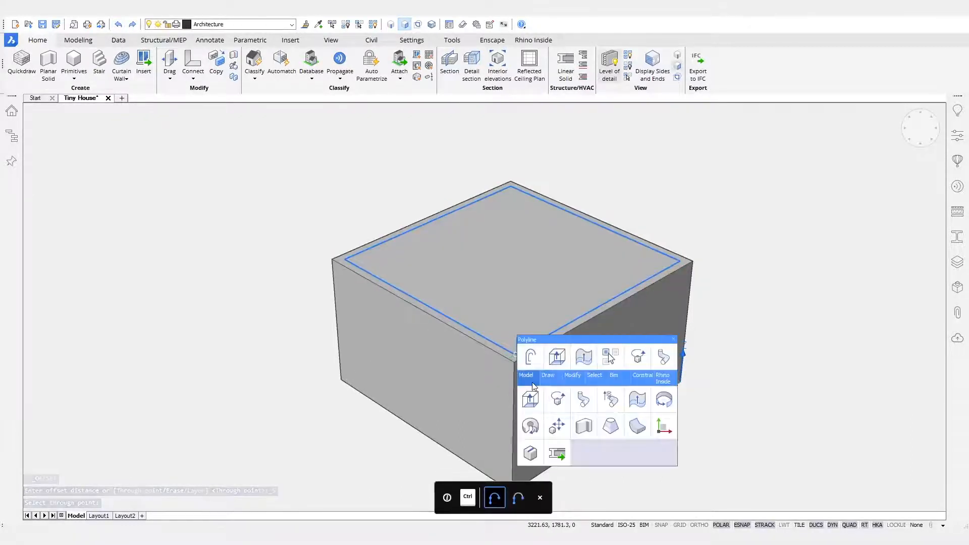
pyautogui.click(633, 409)
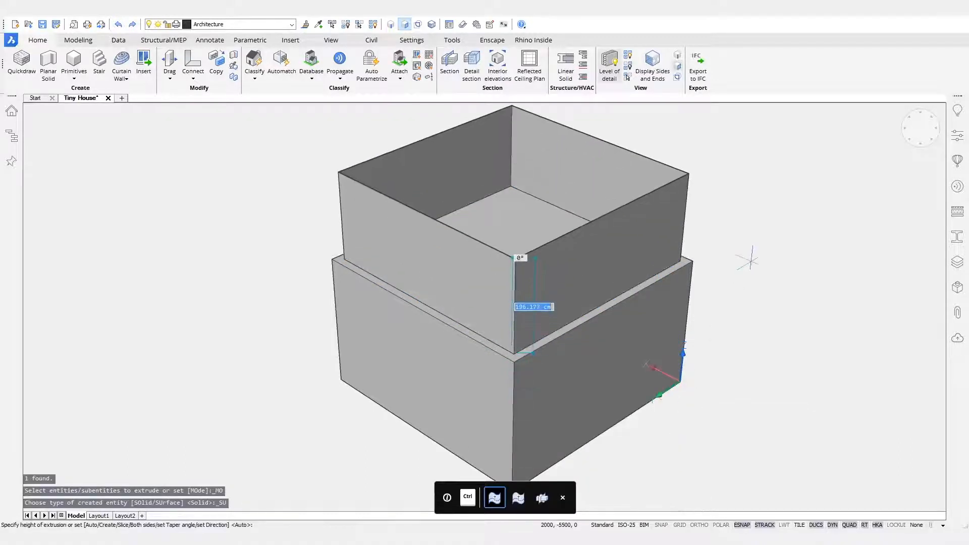
pyautogui.press('ctrl')
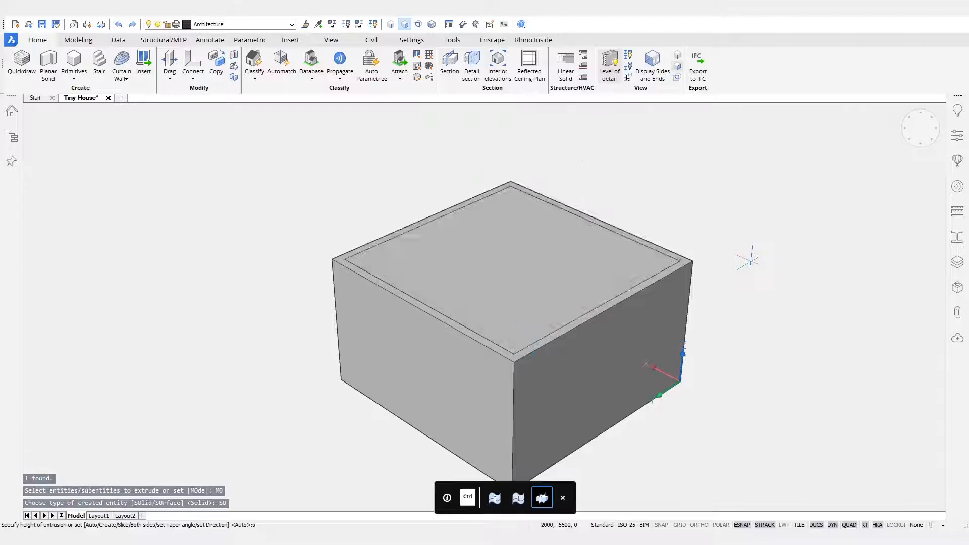
pyautogui.press('ctrl')
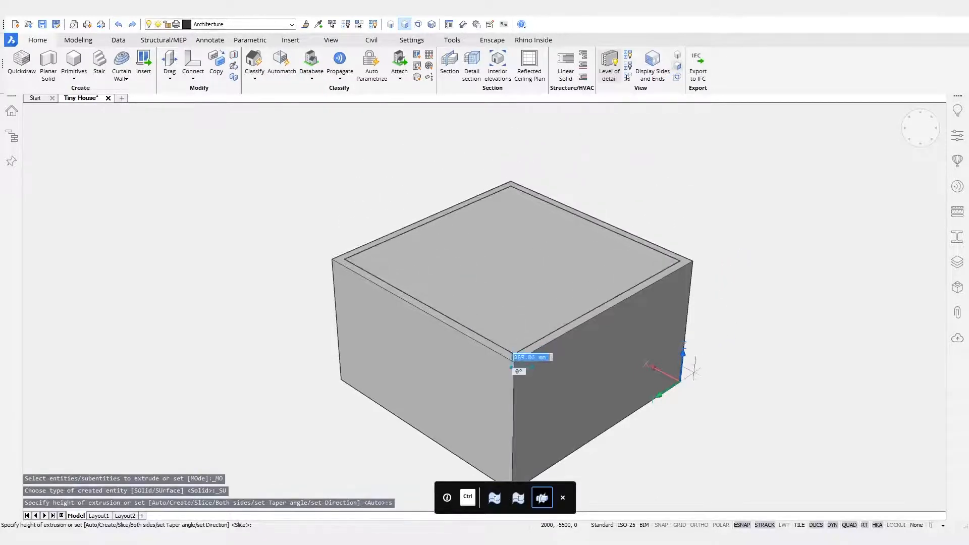
pyautogui.click(513, 359)
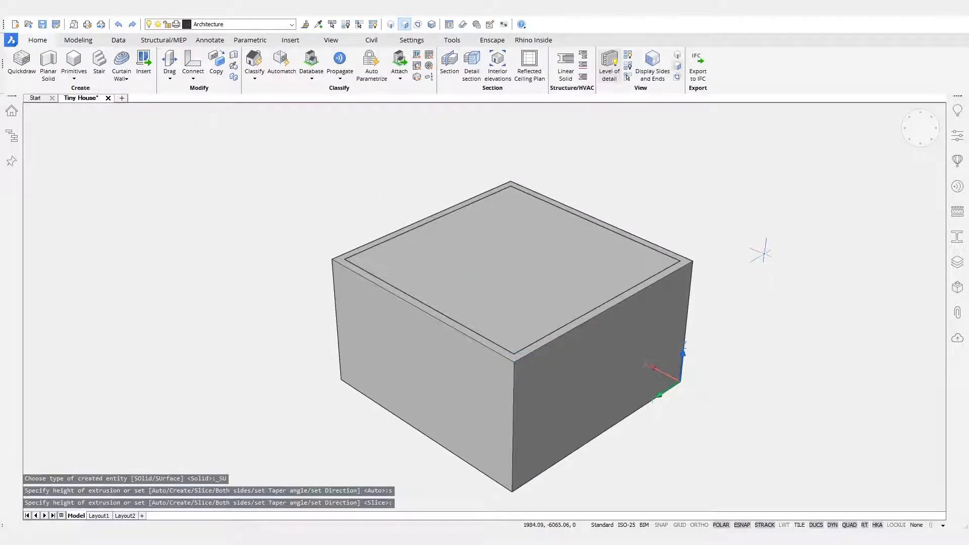
# Rotate both top faces 20° about the outer corner to slope the roof, and push the inner roof face down with Push/Pull
pyautogui.scroll(6, 722, 261)
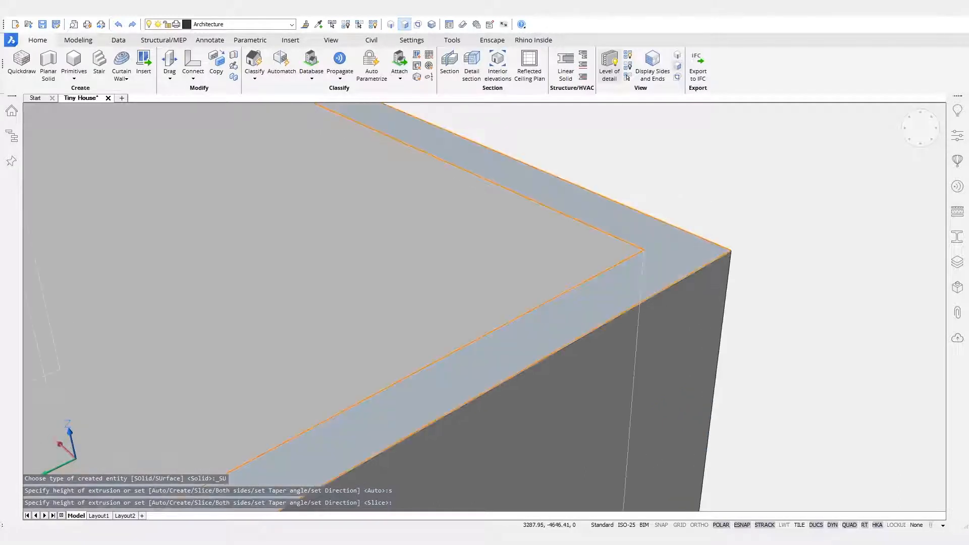
pyautogui.moveTo(625, 247)
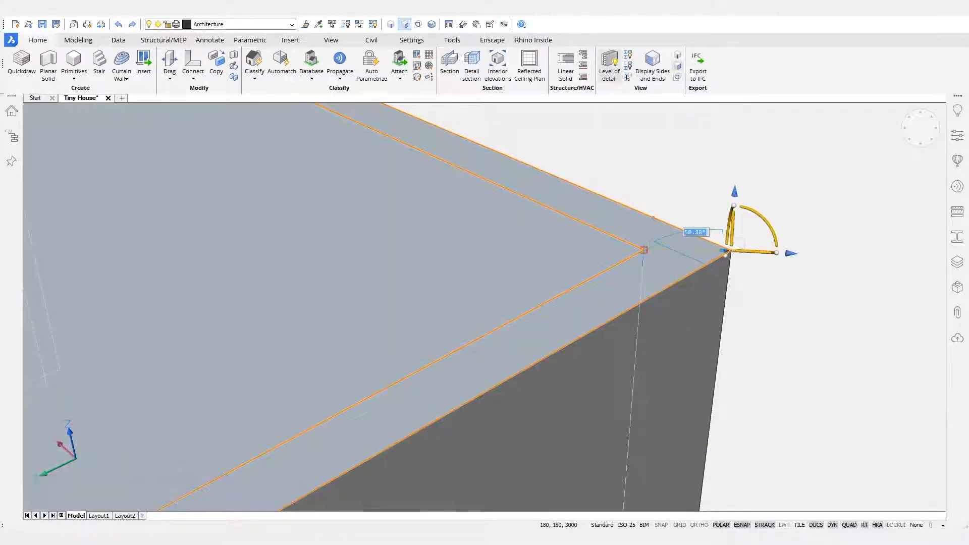
pyautogui.scroll(-6, 652, 221)
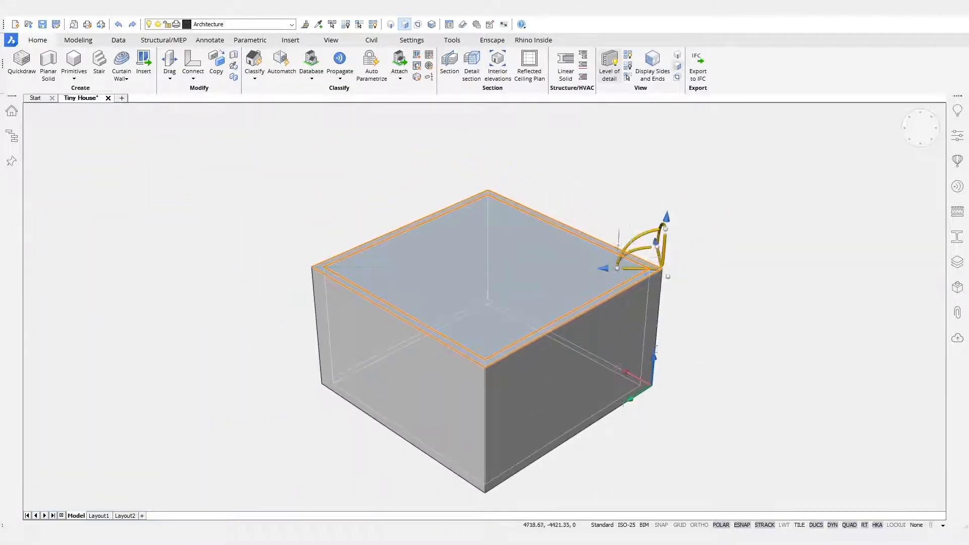
pyautogui.click(632, 243)
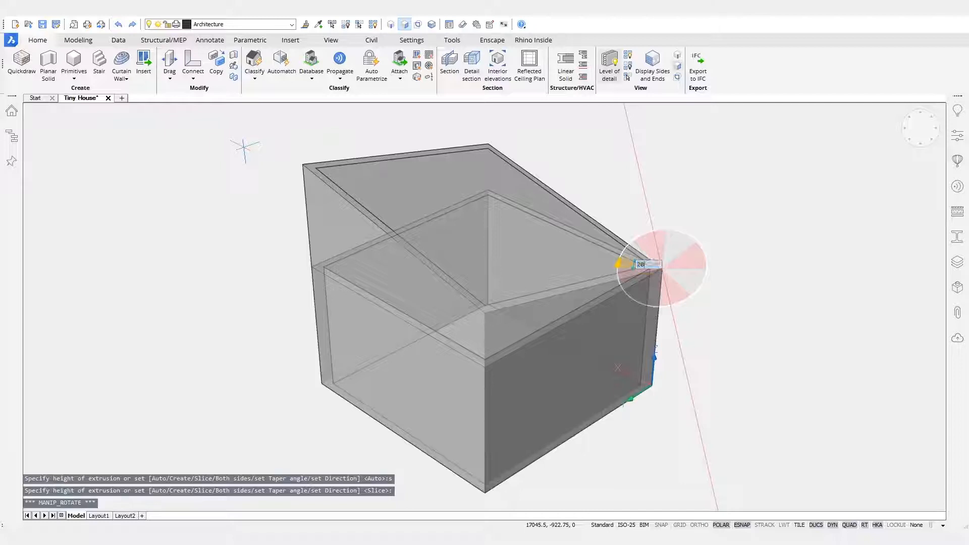
pyautogui.press('Return')
pyautogui.press('Escape')
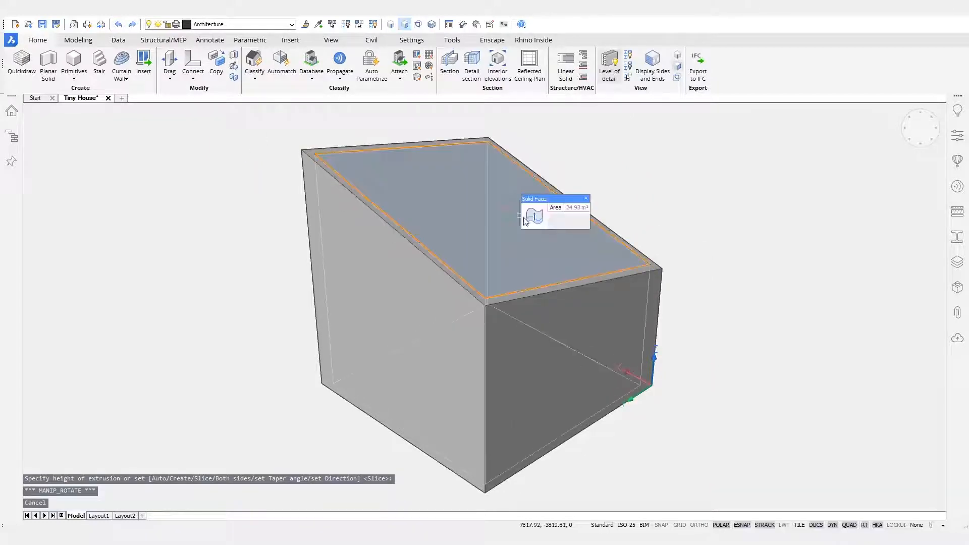
pyautogui.click(535, 220)
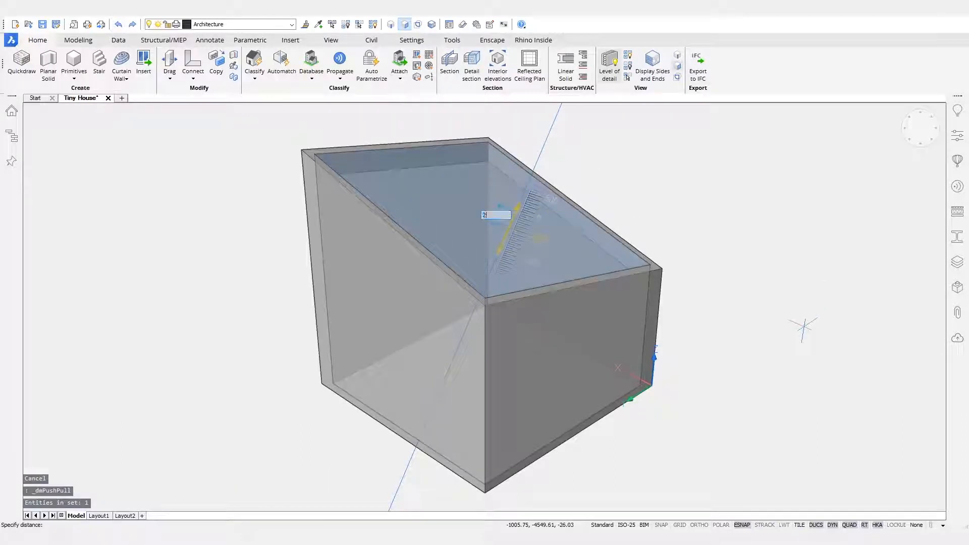
pyautogui.press('Return')
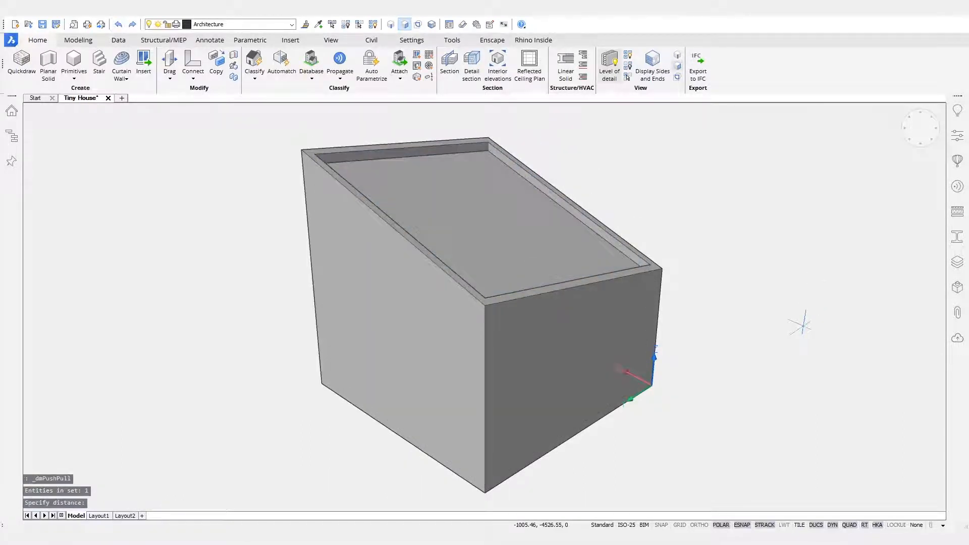
# Rotate the outer shell's bottom face upward about its corner to slope the shell's lower edge
pyautogui.keyDown('shift'); pyautogui.moveTo(800, 326); pyautogui.dragTo(800, 207, button='middle'); pyautogui.keyUp('shift')
pyautogui.scroll(8, 796, 320)
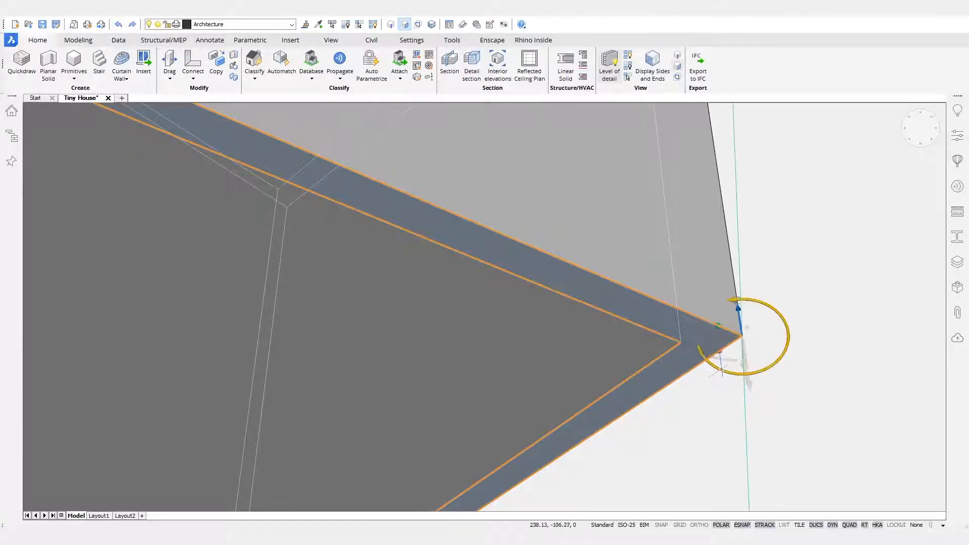
pyautogui.click(722, 369)
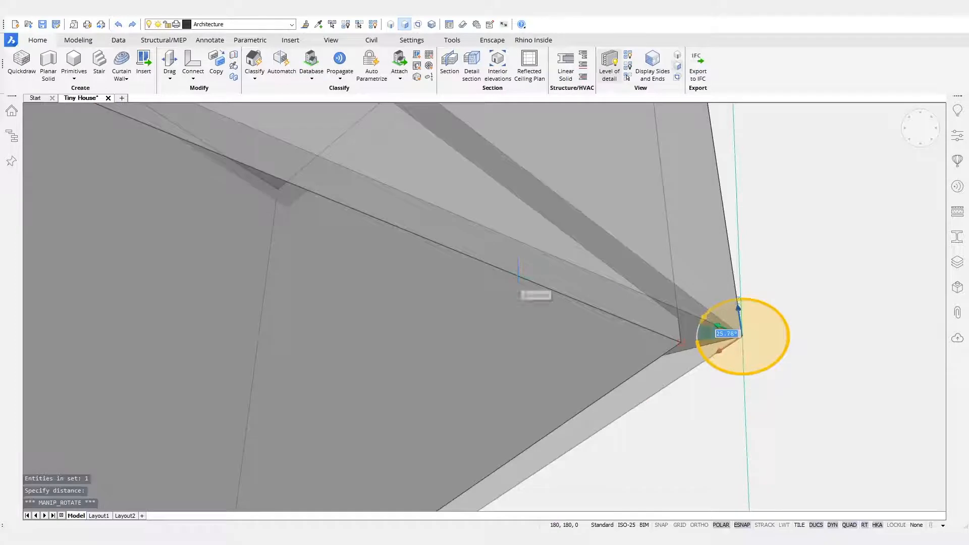
pyautogui.press('Escape')
# Turn off the UCS icon with the UCSICON command
pyautogui.scroll(-5, 664, 296)
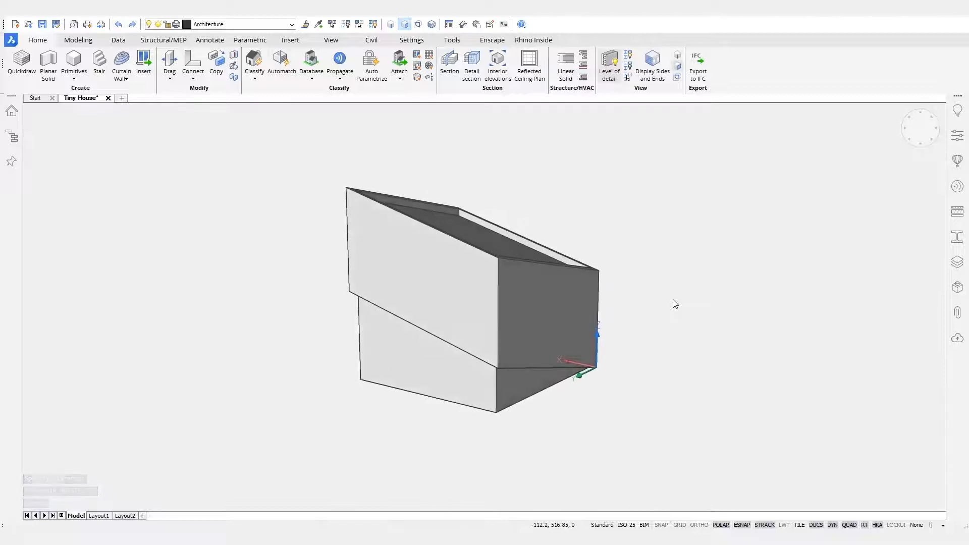
pyautogui.write('of')
pyautogui.press('Return')
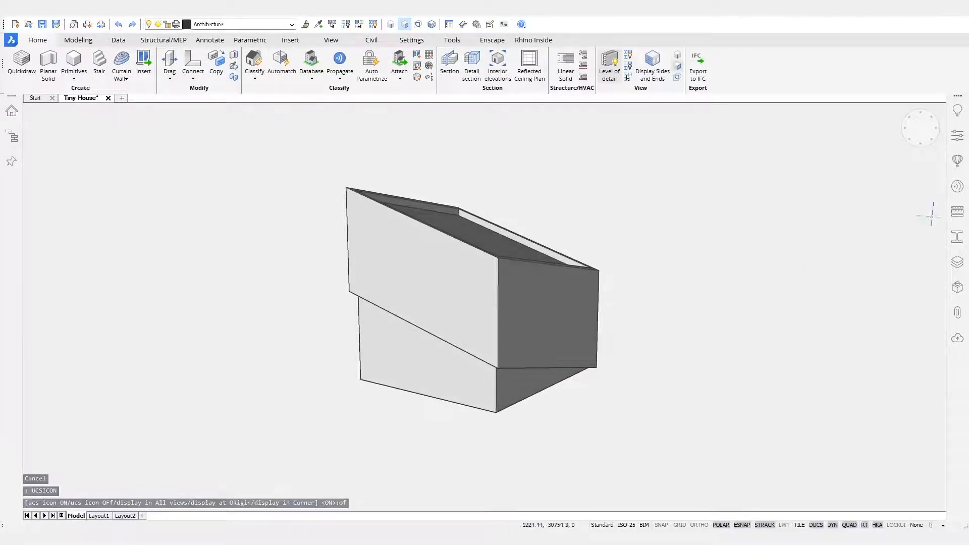
# Display the compositions library and limit its list to the compositions in the project
pyautogui.click(957, 212)
pyautogui.click(931, 108)
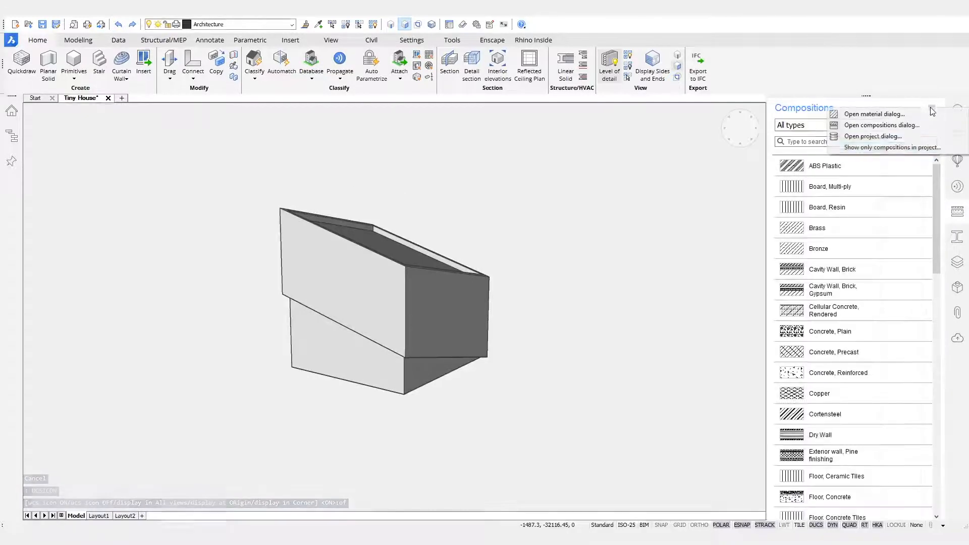
pyautogui.click(889, 147)
# Assign the Pine Finishing composition to the inner solid and Cortensteel to the outer shell
pyautogui.keyDown('shift'); pyautogui.moveTo(695, 248); pyautogui.dragTo(644, 238, button='middle'); pyautogui.keyUp('shift')
pyautogui.moveTo(780, 249); pyautogui.dragTo(439, 367)
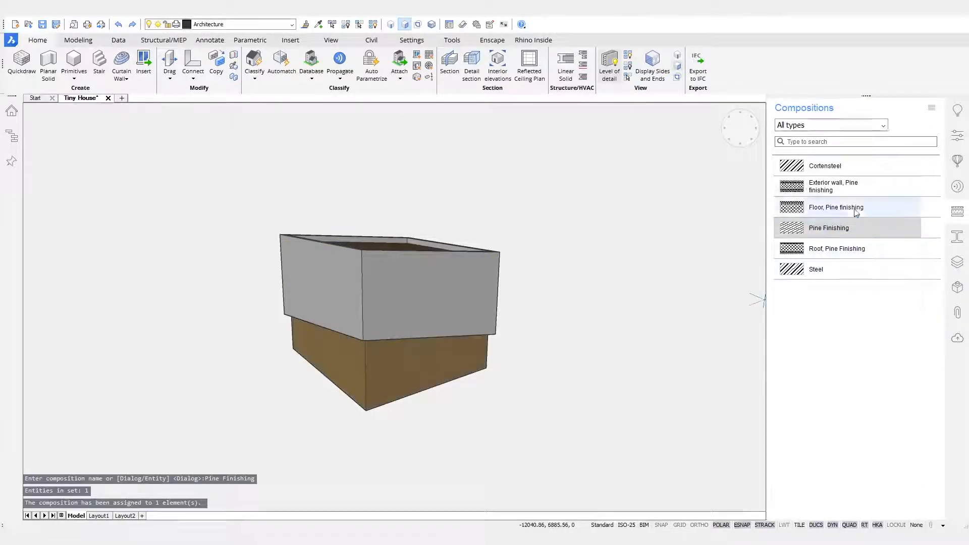
pyautogui.moveTo(848, 168); pyautogui.dragTo(474, 299)
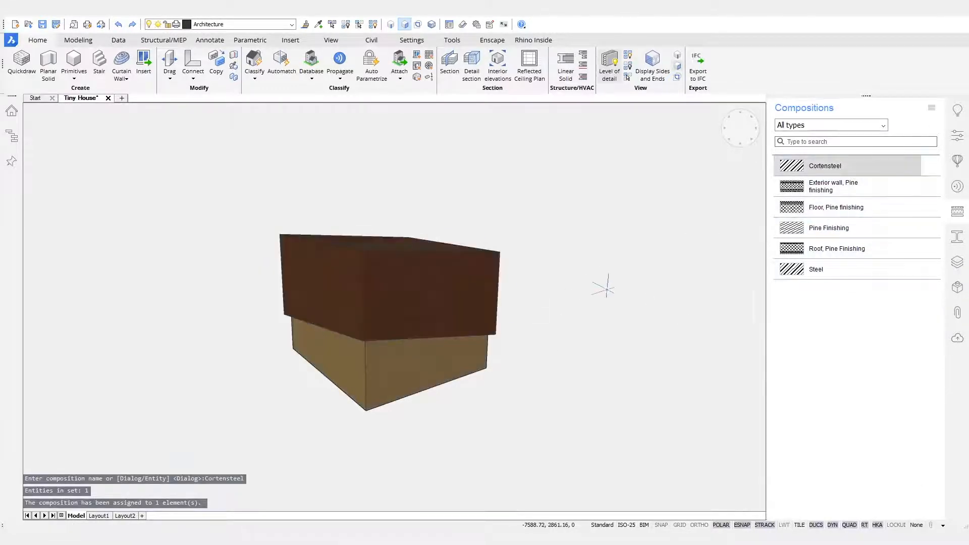
# Place a clipping BIM section plane parallel to one side wall so that it cuts through the building
pyautogui.keyDown('shift'); pyautogui.moveTo(653, 339); pyautogui.dragTo(657, 333, button='middle'); pyautogui.keyUp('shift')
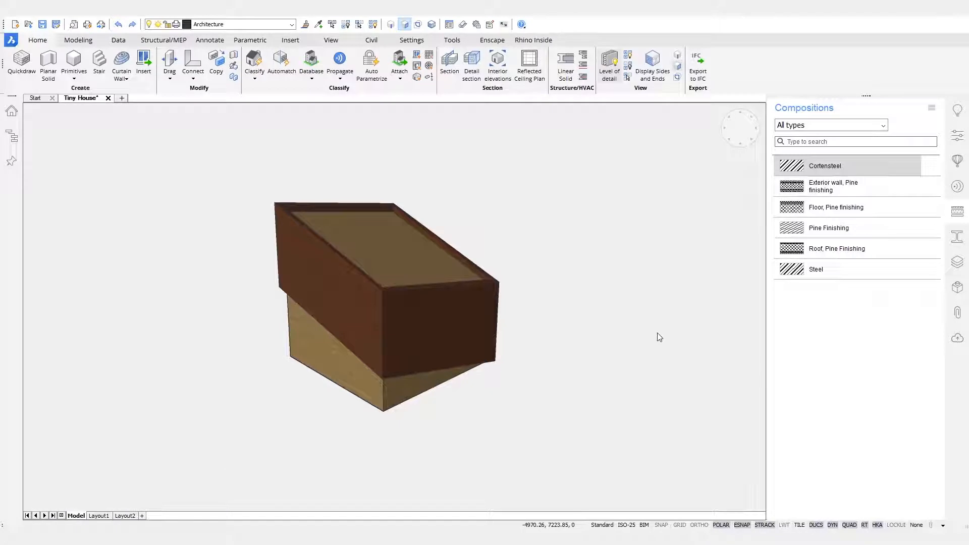
pyautogui.keyDown('shift'); pyautogui.moveTo(658, 338); pyautogui.dragTo(587, 377, button='middle'); pyautogui.keyUp('shift')
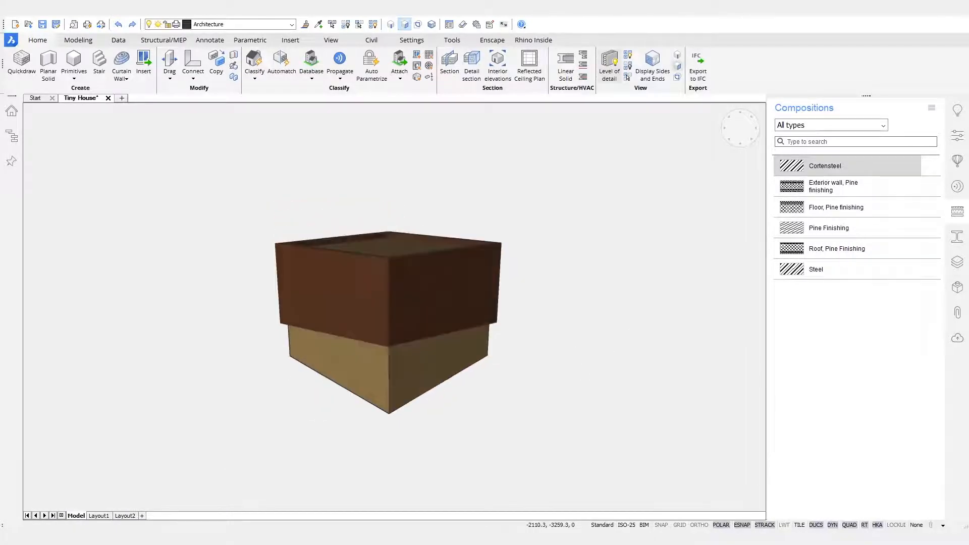
pyautogui.moveTo(589, 322)
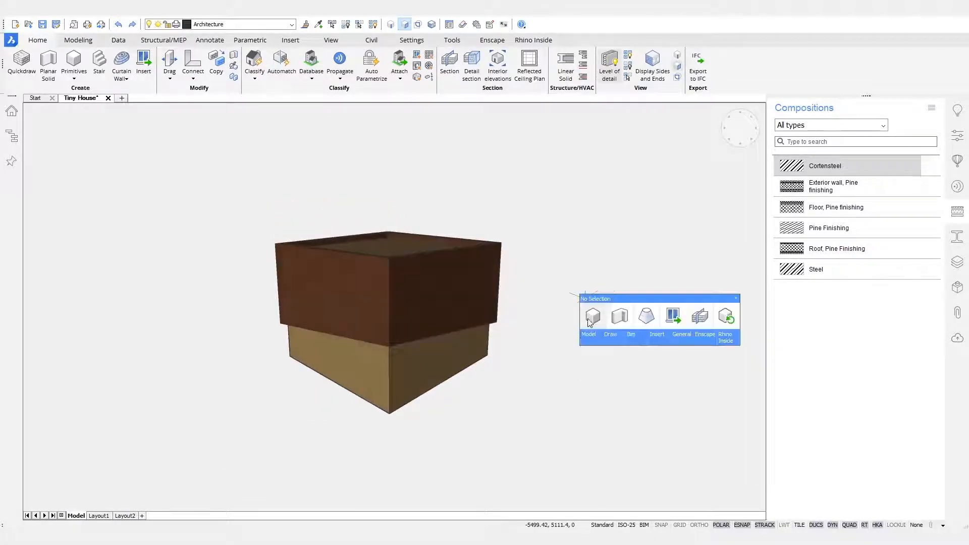
pyautogui.click(699, 317)
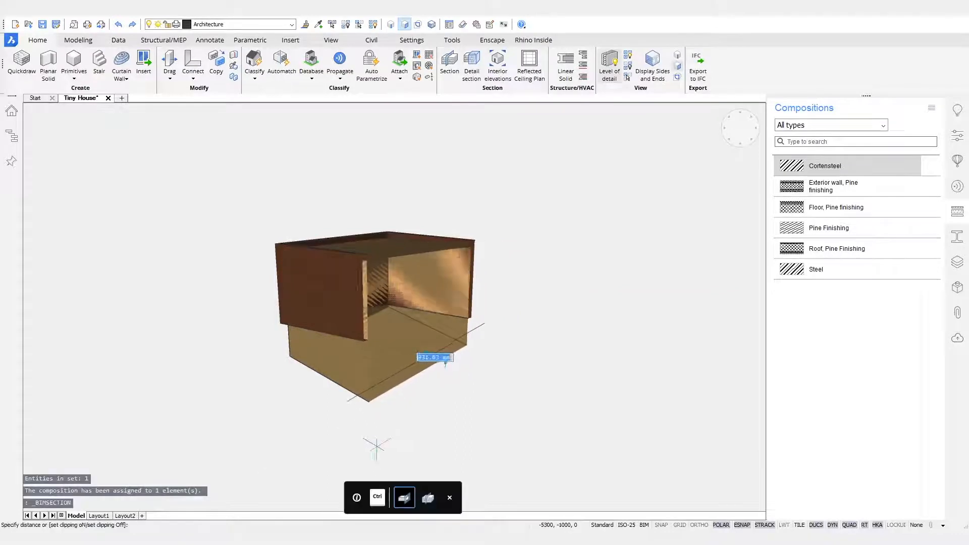
pyautogui.click(445, 363)
# Hollow out the inner pine solid with a 170 mm shell offset, without removing any faces
pyautogui.moveTo(436, 334)
pyautogui.keyDown('shift'); pyautogui.mouseDown(button='middle')
pyautogui.moveTo(614, 365)
pyautogui.moveTo(609, 346)
pyautogui.mouseUp(button='middle'); pyautogui.keyUp('shift')
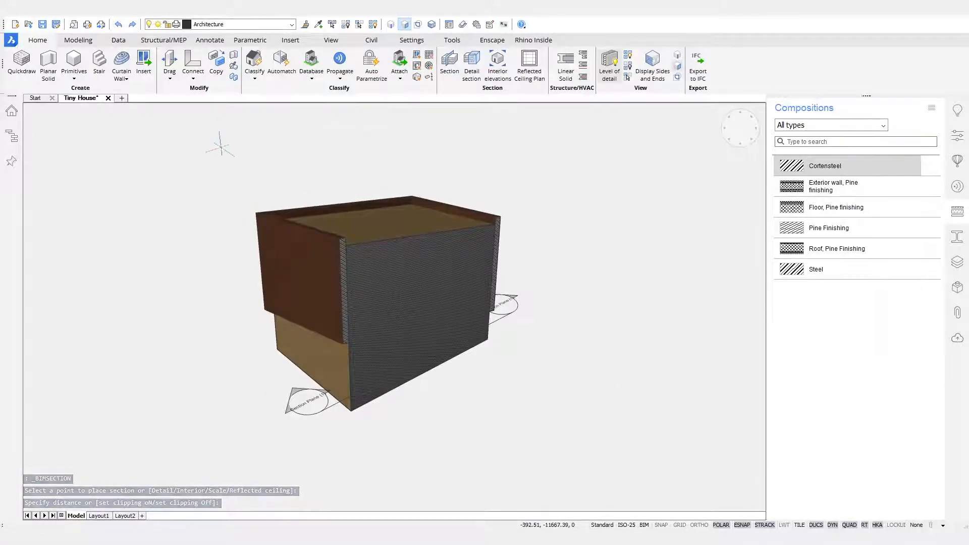
pyautogui.click(87, 44)
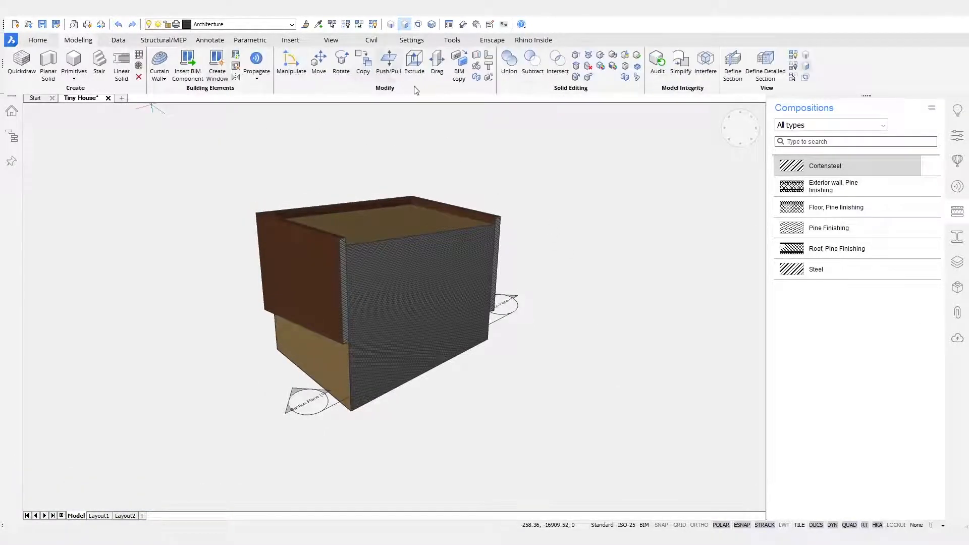
pyautogui.click(637, 68)
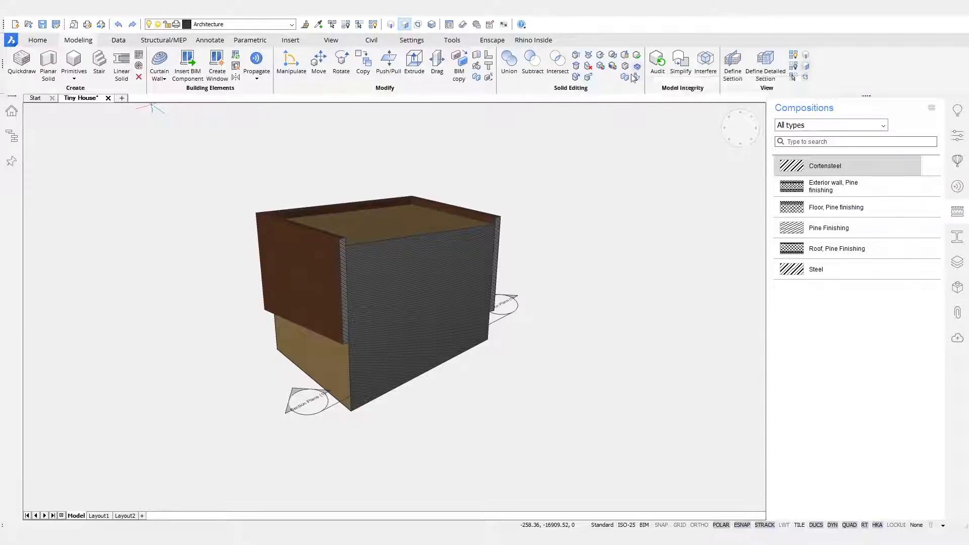
pyautogui.click(448, 272)
pyautogui.press('Return')
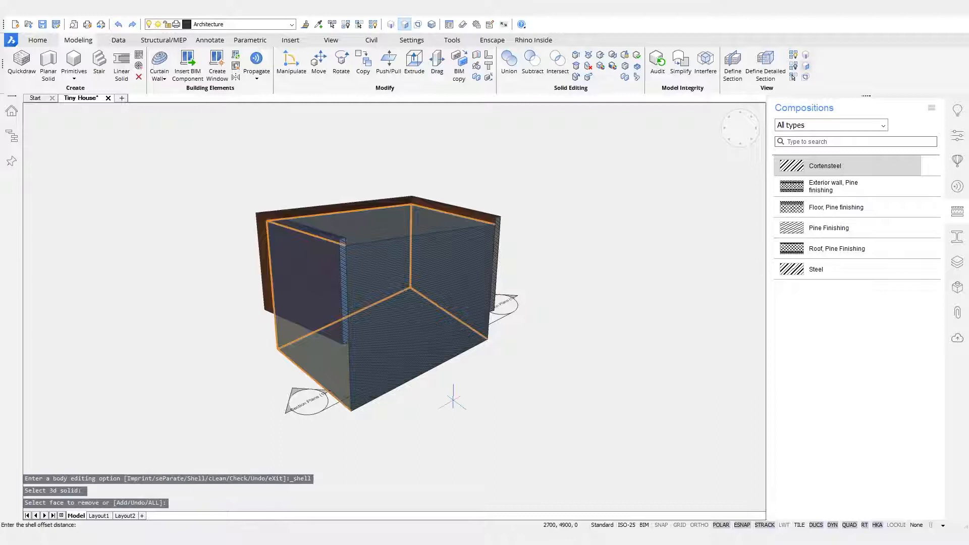
pyautogui.press('Return')
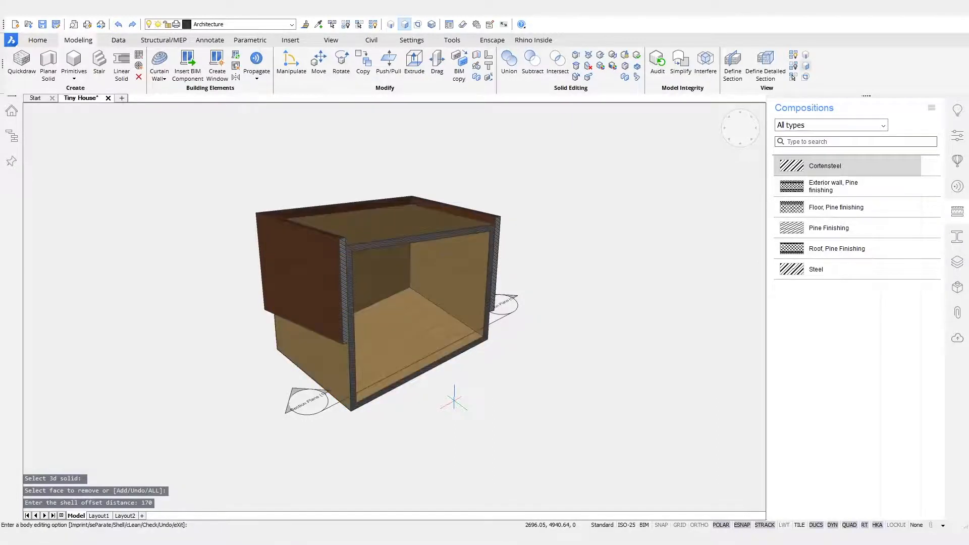
pyautogui.press('Return')
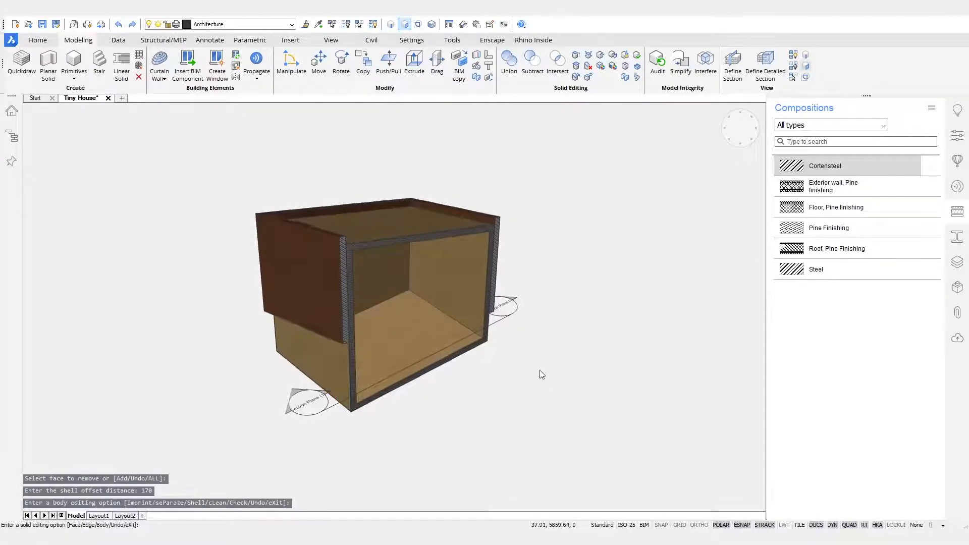
pyautogui.press('Escape')
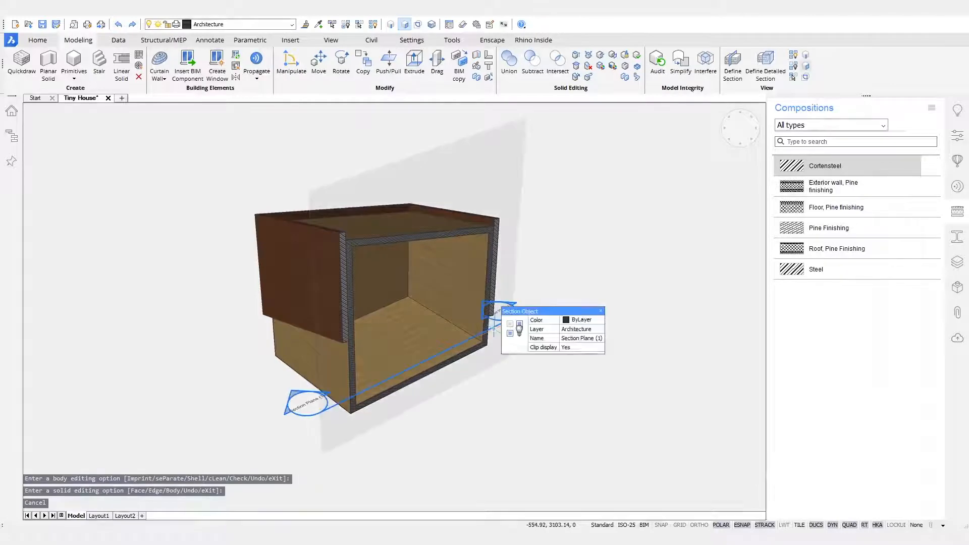
# Move the section plane to the BIM_SECTIONS layer and turn off its clipped display
pyautogui.click(596, 330)
pyautogui.click(601, 330)
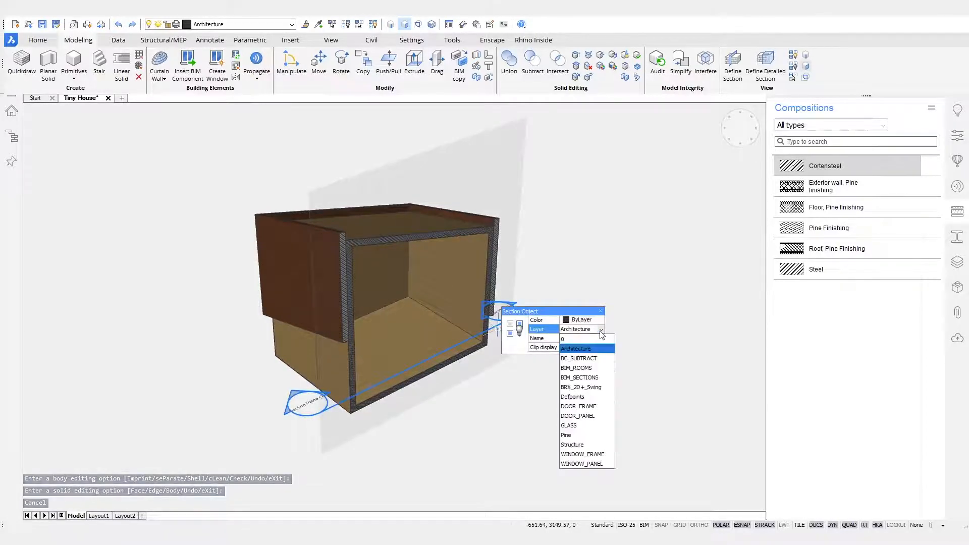
pyautogui.click(588, 378)
pyautogui.keyDown('shift'); pyautogui.moveTo(606, 274); pyautogui.dragTo(467, 424, button='middle'); pyautogui.keyUp('shift')
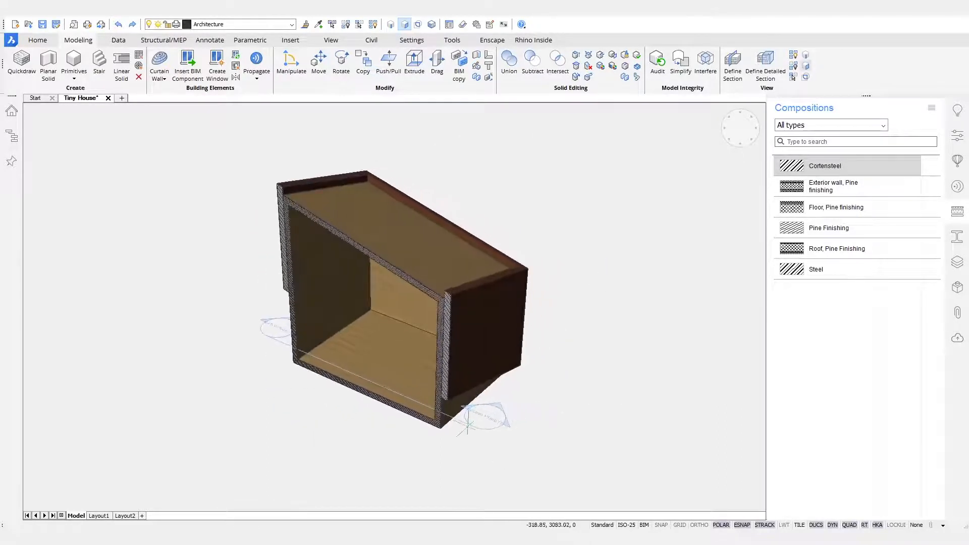
pyautogui.click(480, 430)
# Hide the outer Cortensteel shell so that only the inner solid is displayed
pyautogui.keyDown('shift'); pyautogui.moveTo(545, 459); pyautogui.dragTo(455, 341, button='middle'); pyautogui.keyUp('shift')
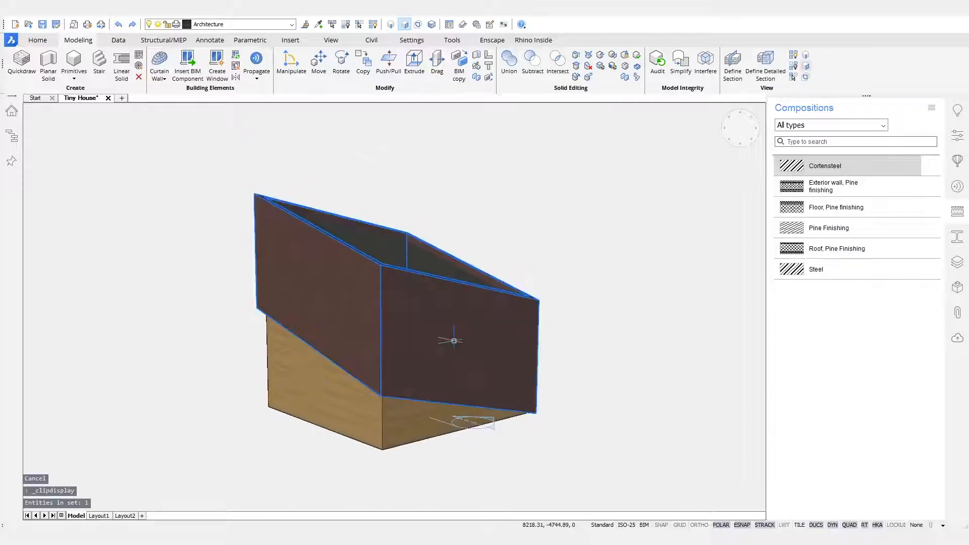
pyautogui.moveTo(454, 340)
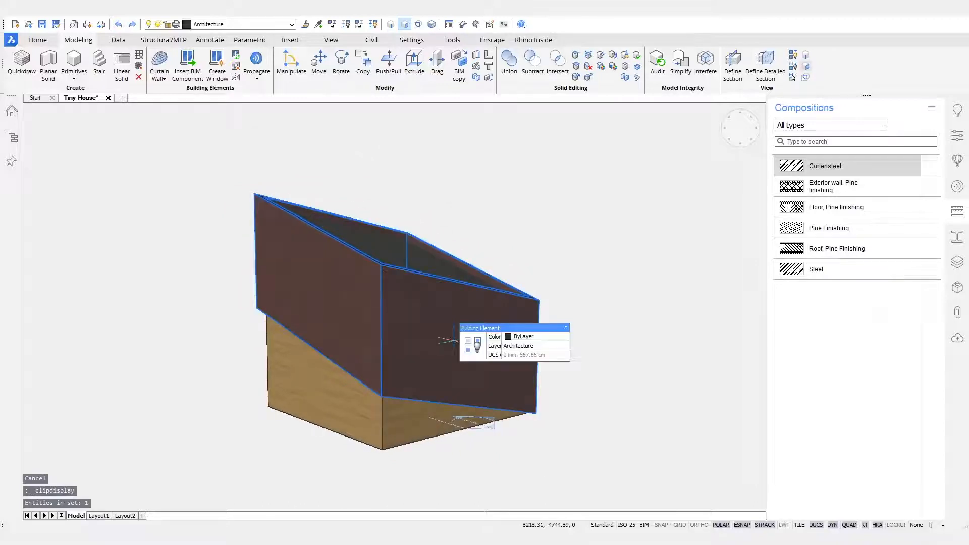
pyautogui.click(472, 346)
# Split the hollow pine solid into separate roof, floor and wall solids
pyautogui.keyDown('shift'); pyautogui.moveTo(474, 334); pyautogui.dragTo(612, 233, button='middle'); pyautogui.keyUp('shift')
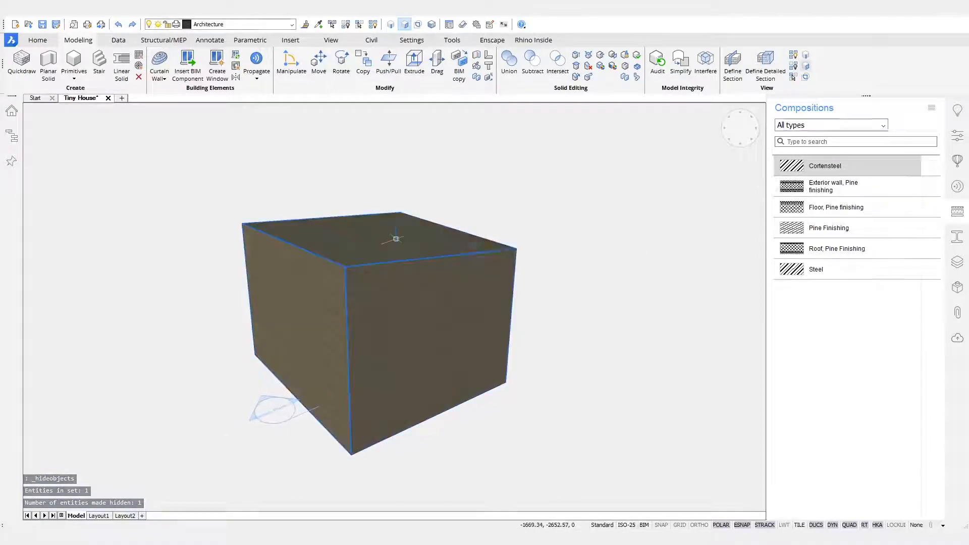
pyautogui.moveTo(397, 239)
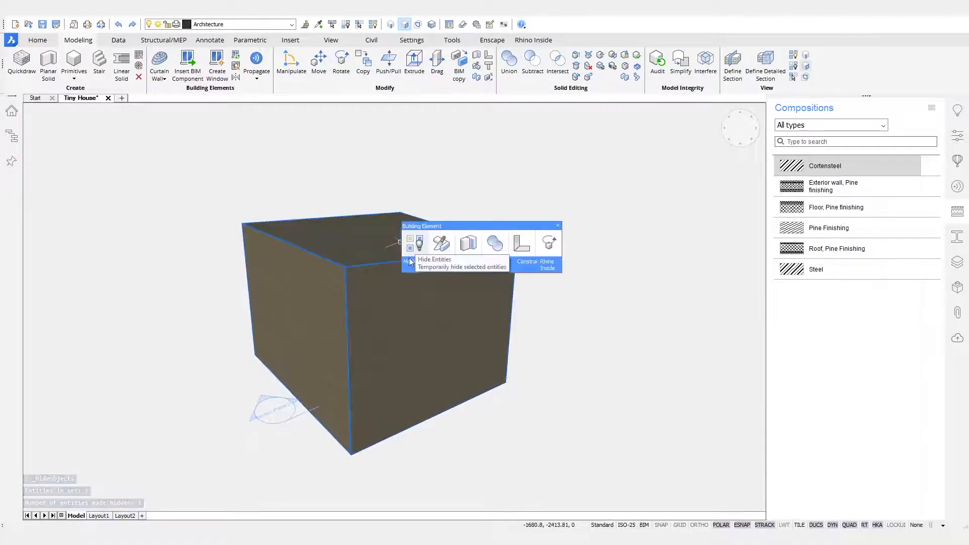
pyautogui.moveTo(410, 275)
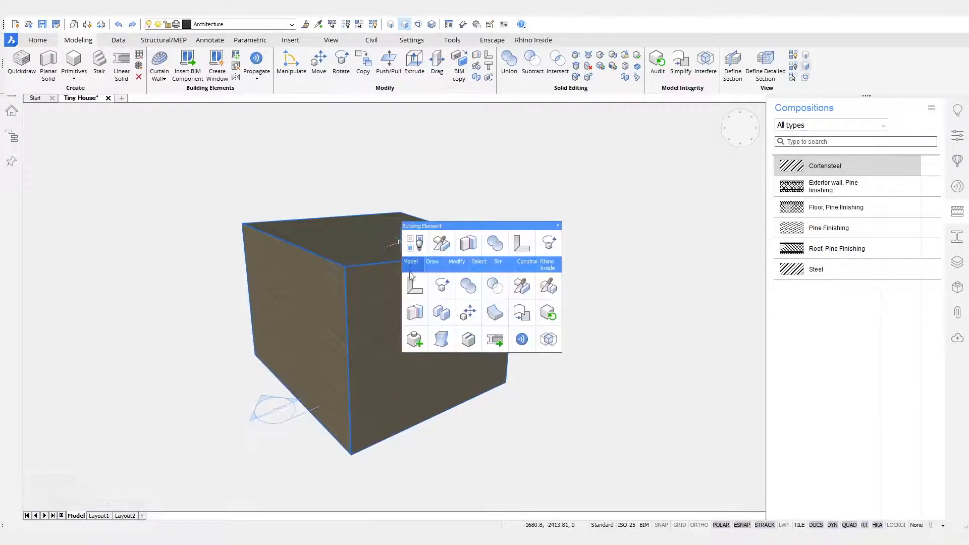
pyautogui.click(417, 319)
pyautogui.keyDown('shift'); pyautogui.moveTo(625, 346); pyautogui.dragTo(597, 340, button='middle'); pyautogui.keyUp('shift')
# Slice the two opposite side walls along the face of the wall between them, keeping both parts of each
pyautogui.keyDown('shift'); pyautogui.moveTo(395, 444); pyautogui.dragTo(403, 394, button='middle'); pyautogui.keyUp('shift')
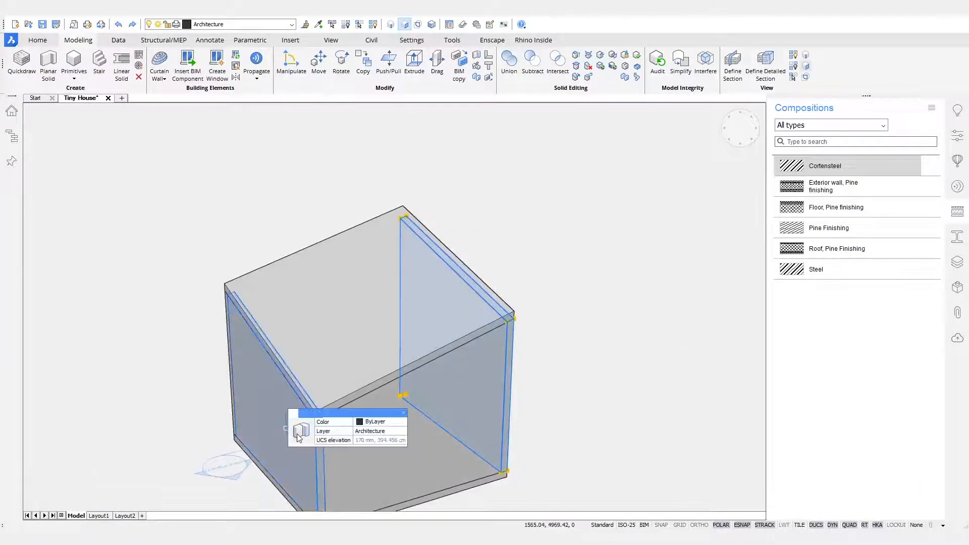
pyautogui.moveTo(298, 437)
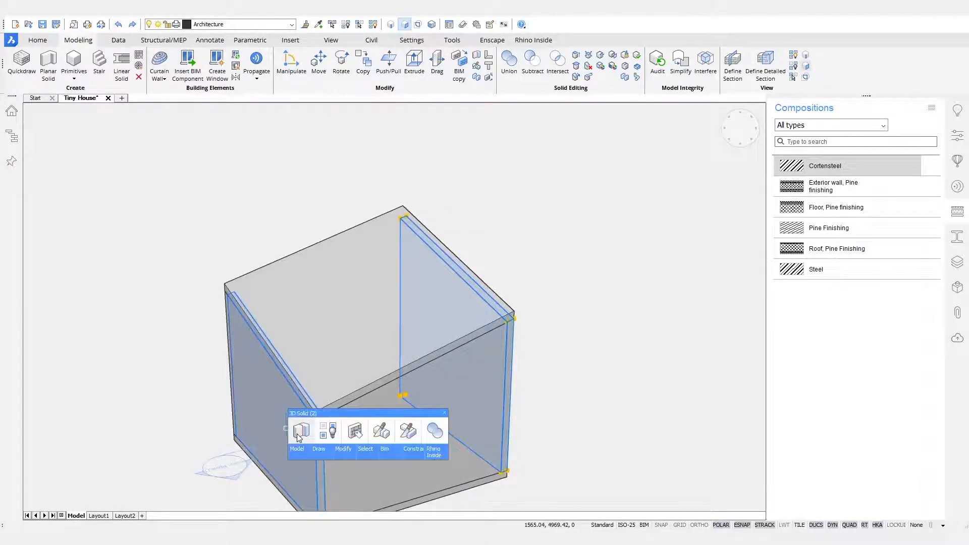
pyautogui.click(402, 435)
pyautogui.keyDown('shift'); pyautogui.moveTo(639, 392); pyautogui.dragTo(472, 309, button='middle'); pyautogui.keyUp('shift')
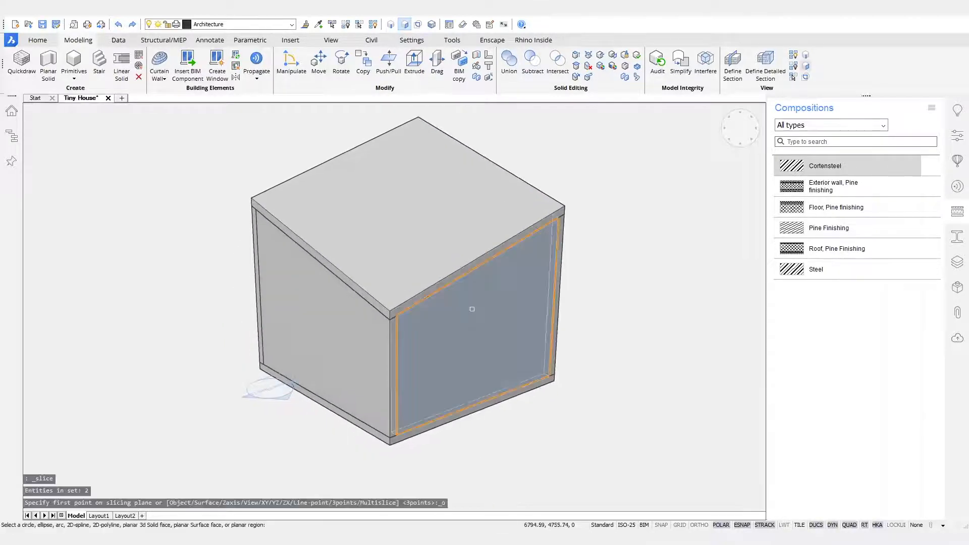
pyautogui.click(472, 309)
pyautogui.press('Return')
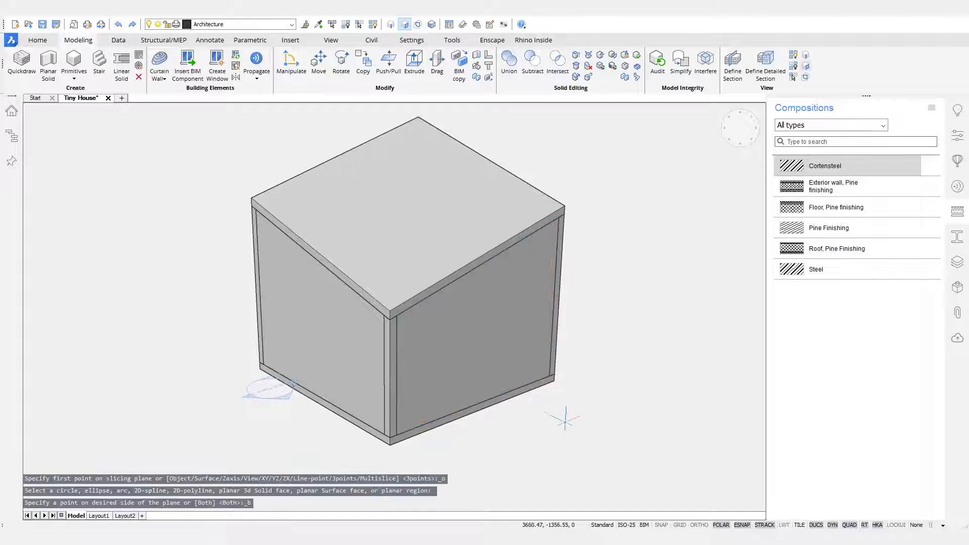
# Multislice the remaining full-width wall parallel to the adjoining wall's face, cutting off a 170 mm corner post at each end
pyautogui.keyDown('shift'); pyautogui.moveTo(267, 387); pyautogui.dragTo(438, 373, button='middle'); pyautogui.keyUp('shift')
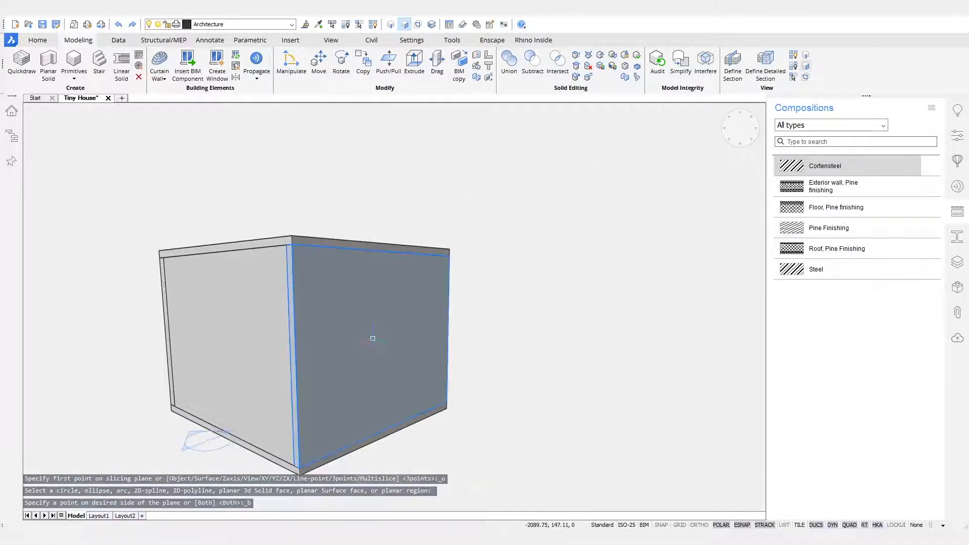
pyautogui.moveTo(373, 338)
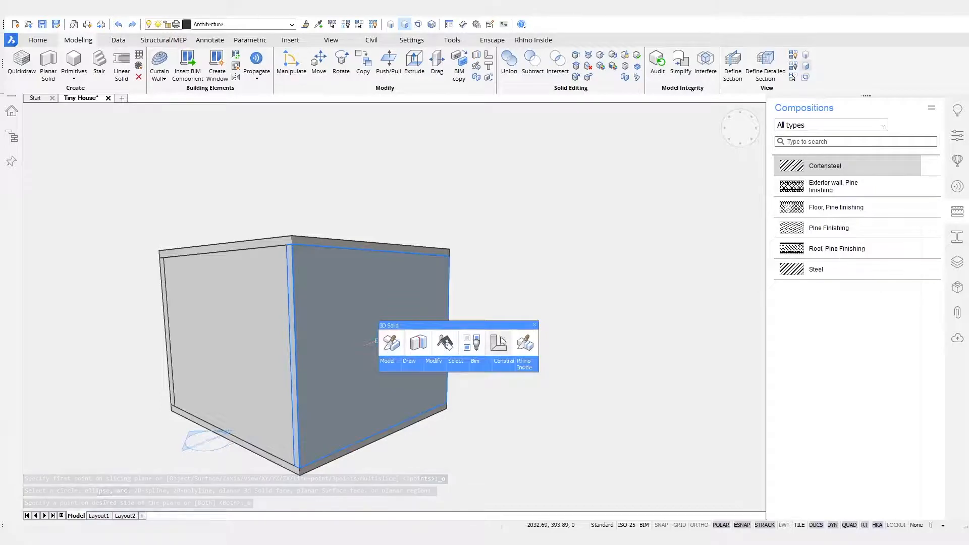
pyautogui.click(391, 343)
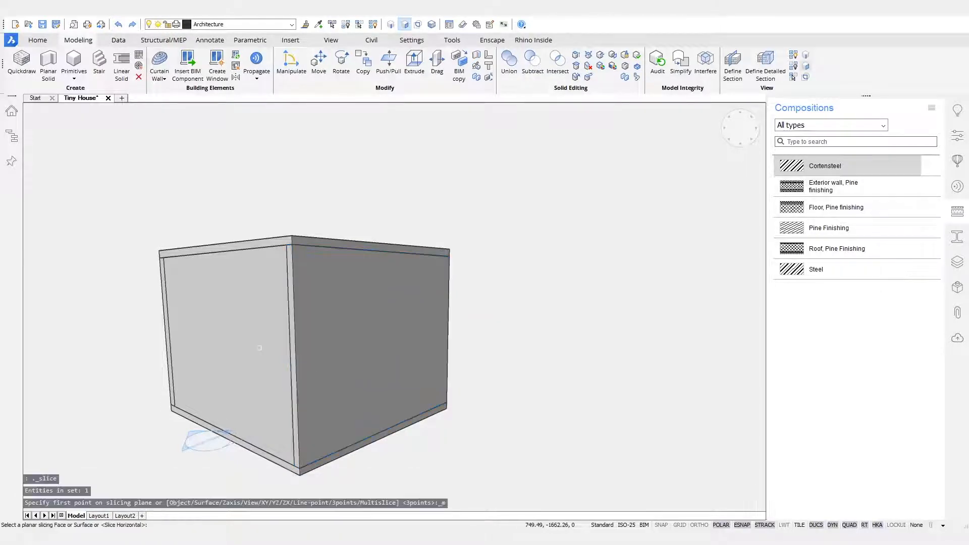
pyautogui.click(252, 348)
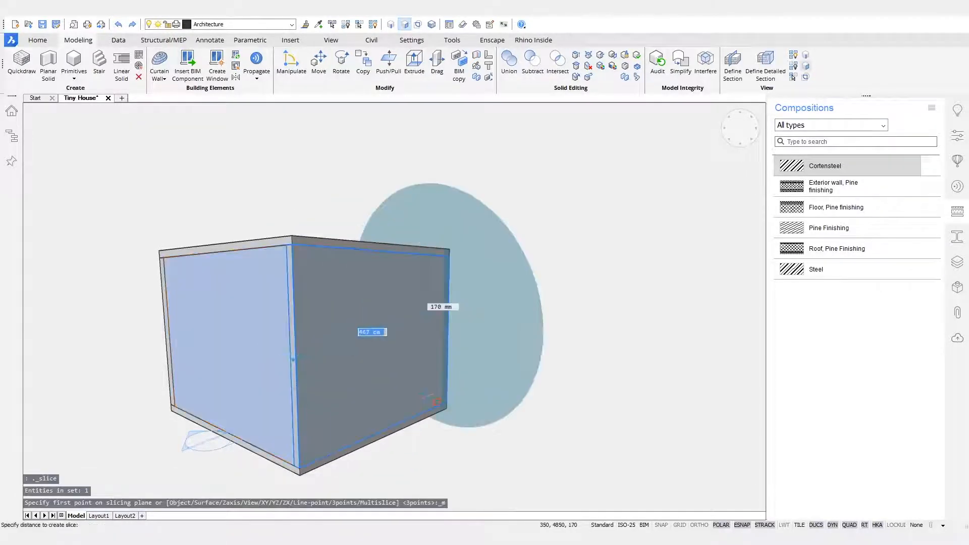
pyautogui.click(434, 401)
pyautogui.click(295, 465)
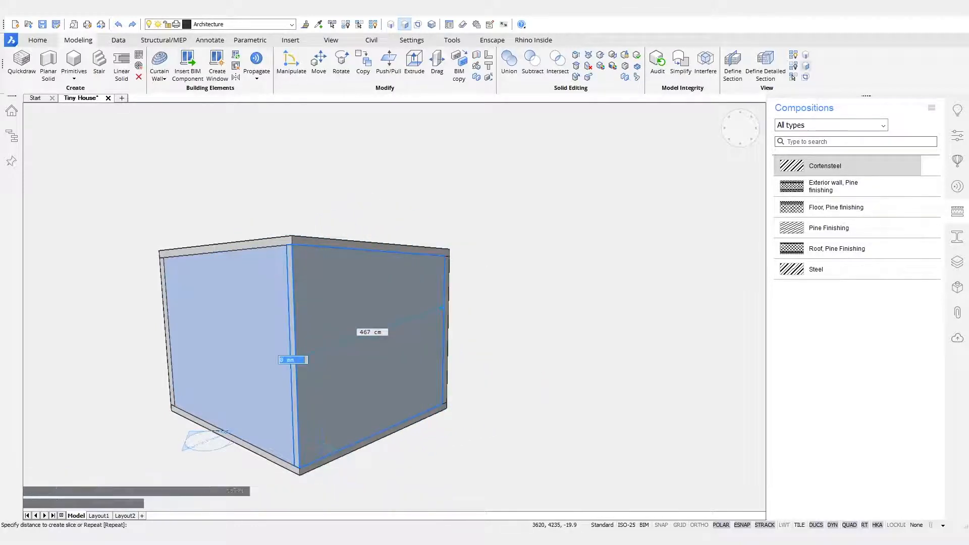
pyautogui.keyDown('shift'); pyautogui.moveTo(346, 435); pyautogui.dragTo(247, 429, button='middle'); pyautogui.keyUp('shift')
pyautogui.click(245, 451)
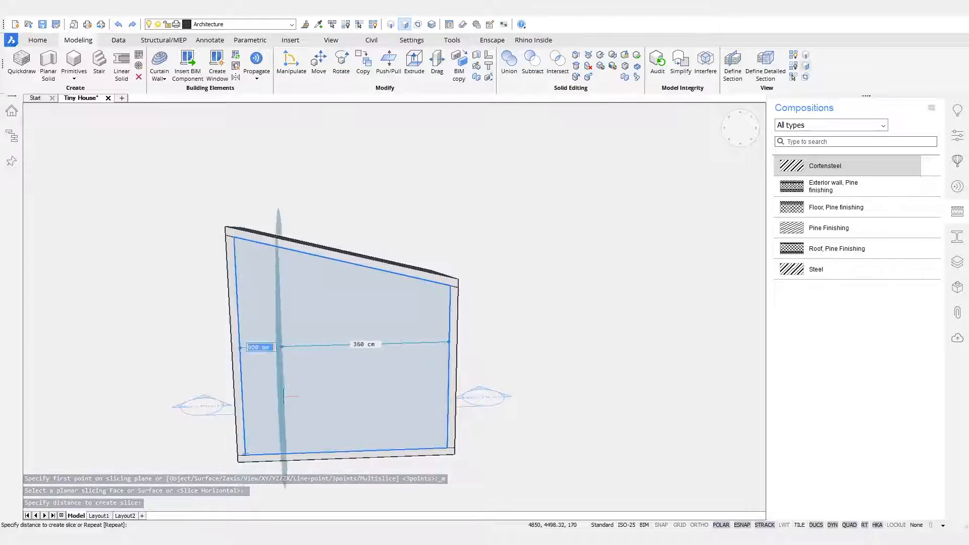
pyautogui.press('Return')
# Select the four corner posts and assign the Pine Finishing composition to them
pyautogui.keyDown('shift'); pyautogui.moveTo(586, 333); pyautogui.dragTo(616, 318, button='middle'); pyautogui.keyUp('shift')
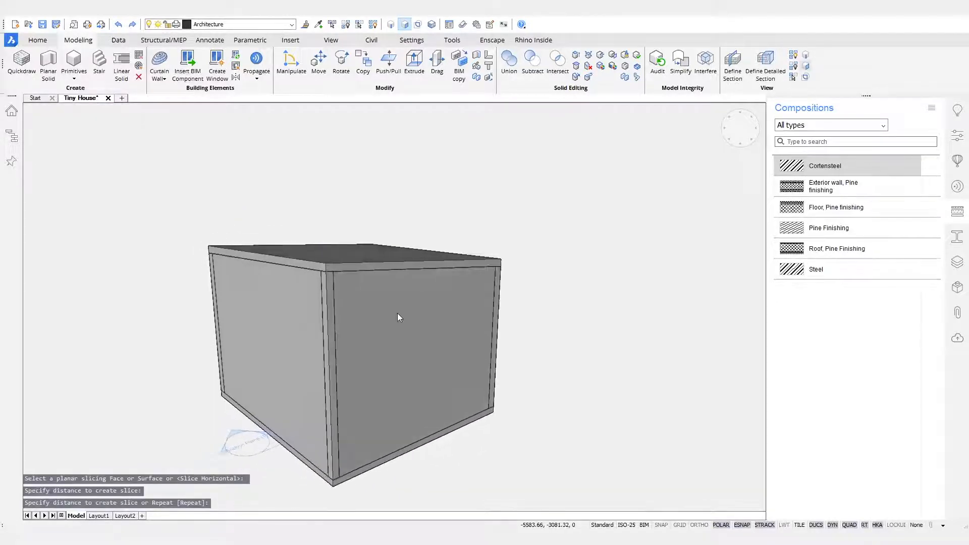
pyautogui.scroll(2, 338, 281)
pyautogui.click(338, 282)
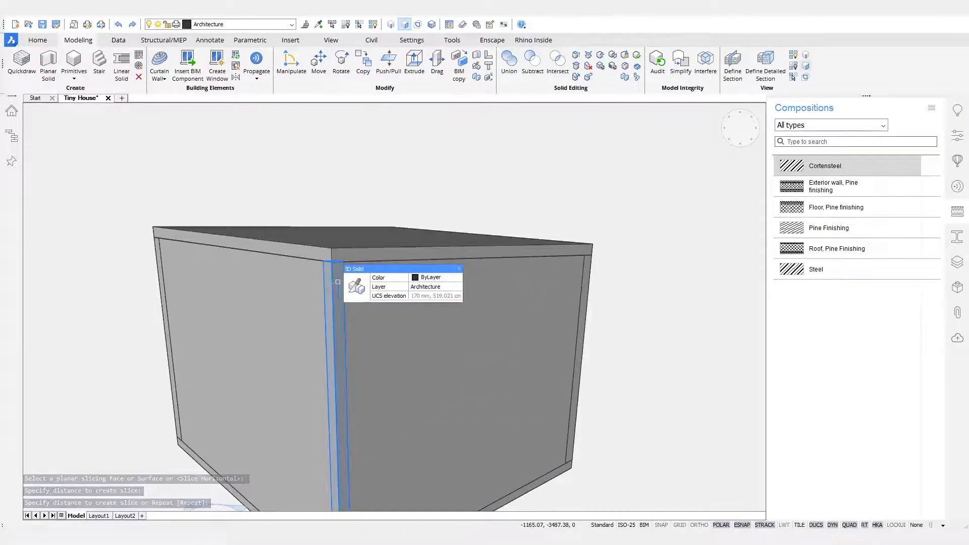
pyautogui.press('Escape')
pyautogui.keyDown('shift'); pyautogui.moveTo(660, 379); pyautogui.dragTo(457, 236, button='middle'); pyautogui.keyUp('shift')
pyautogui.click(368, 156)
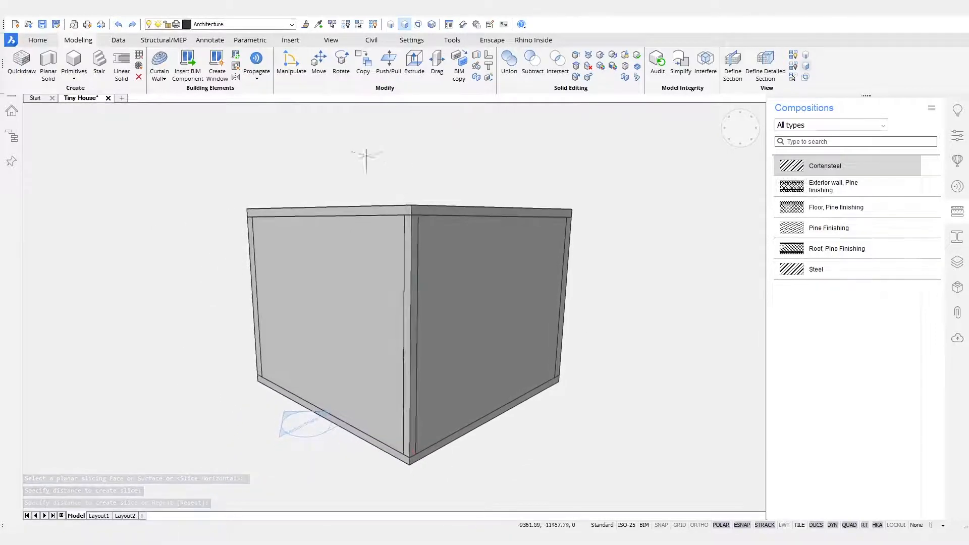
pyautogui.click(450, 472)
pyautogui.moveTo(624, 403)
pyautogui.keyDown('shift'); pyautogui.mouseDown(button='middle')
pyautogui.moveTo(665, 383)
pyautogui.moveTo(607, 399)
pyautogui.mouseUp(button='middle'); pyautogui.keyUp('shift')
pyautogui.click(398, 151)
pyautogui.click(499, 473)
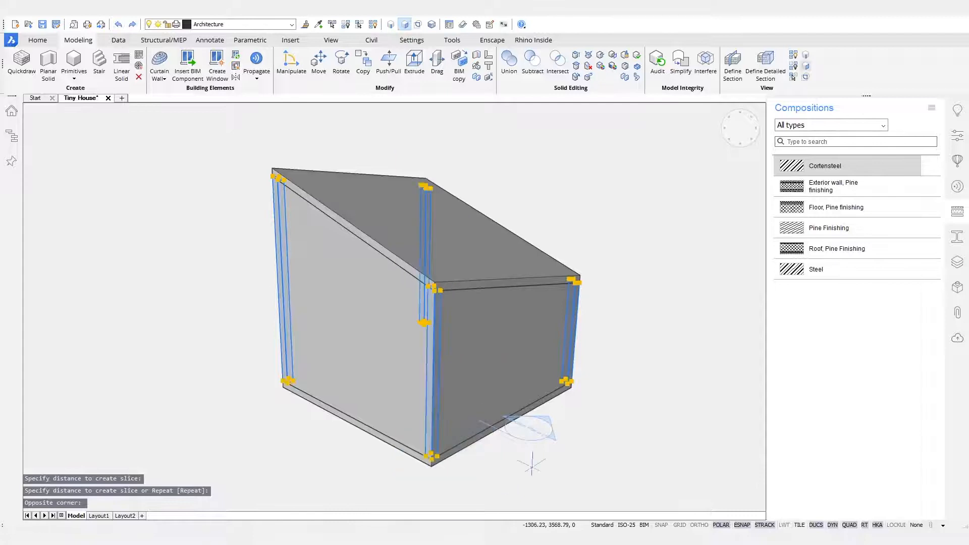
pyautogui.moveTo(836, 231); pyautogui.dragTo(450, 365)
# Select the four walls and assign the "Exterior wall, Pine finishing" composition, accepting the proposed reference faces
pyautogui.keyDown('shift'); pyautogui.moveTo(658, 448); pyautogui.dragTo(711, 381, button='middle'); pyautogui.keyUp('shift')
pyautogui.keyDown('shift'); pyautogui.moveTo(528, 326); pyautogui.dragTo(420, 313, button='middle'); pyautogui.keyUp('shift')
pyautogui.click(374, 268)
pyautogui.click(589, 325)
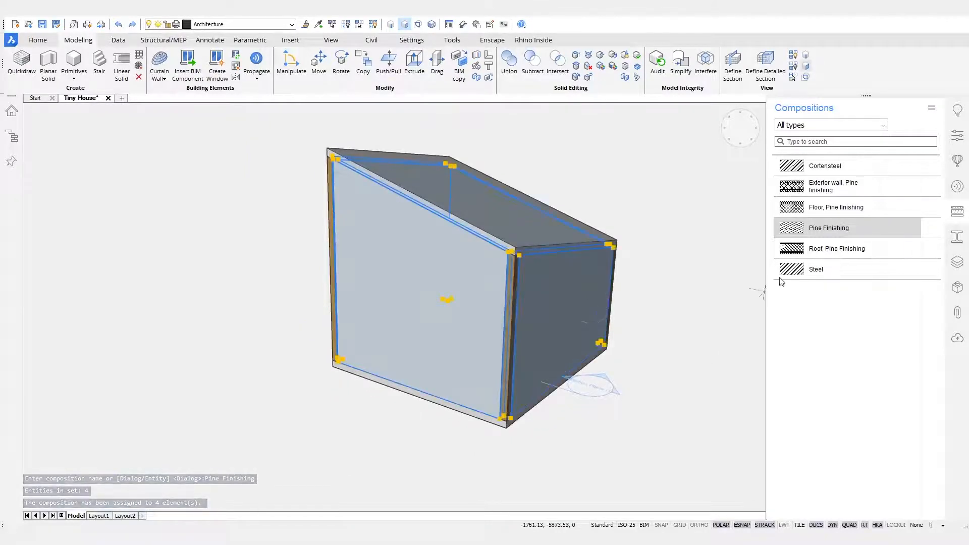
pyautogui.moveTo(837, 187); pyautogui.dragTo(666, 277)
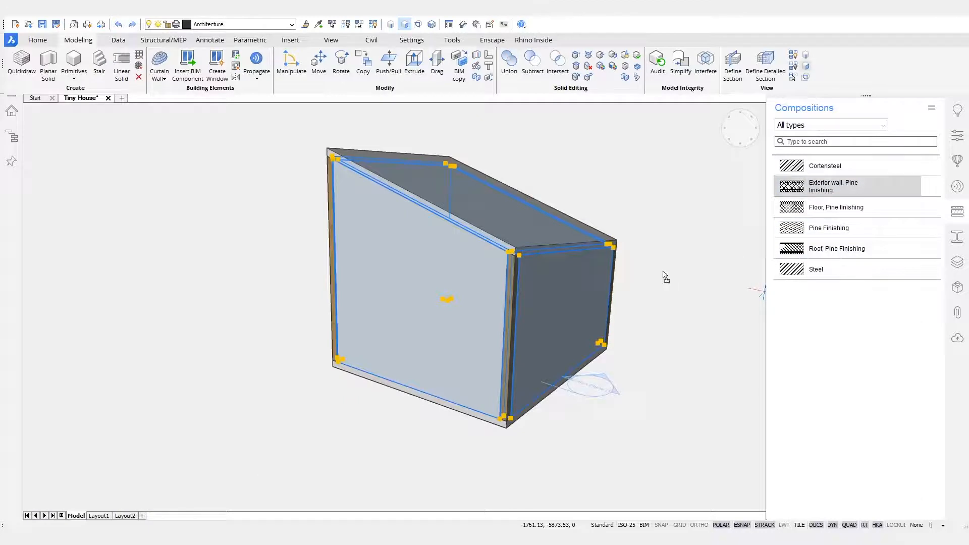
pyautogui.moveTo(580, 300); pyautogui.dragTo(577, 300)
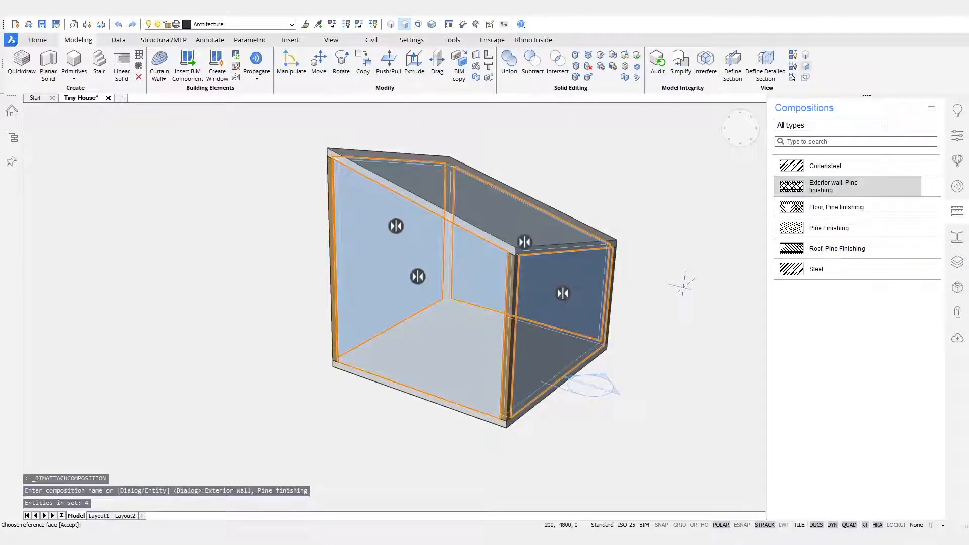
pyautogui.press('Return')
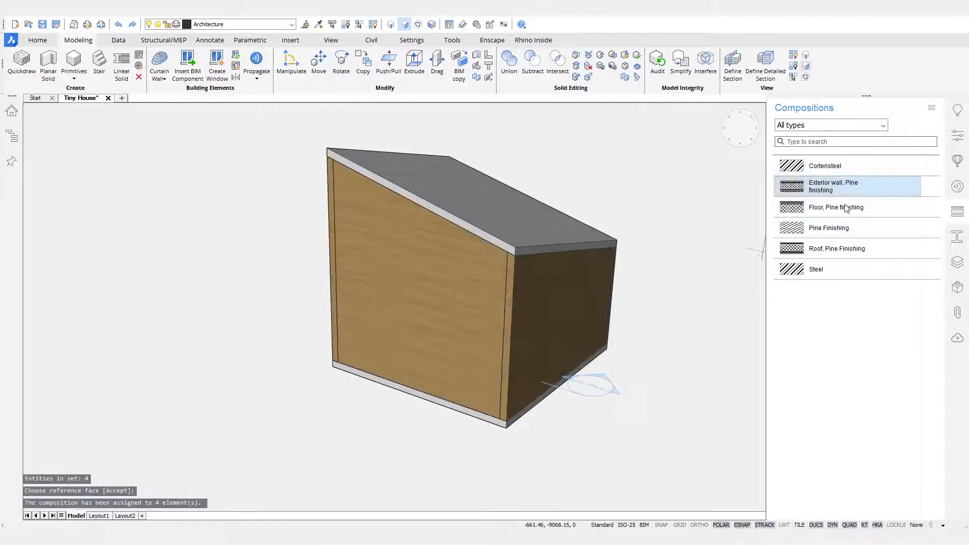
# Assign "Roof, Pine Finishing" to the roof slab and "Floor, Pine finishing" to the floor slab, accepting the reference faces
pyautogui.moveTo(828, 249); pyautogui.dragTo(550, 223)
pyautogui.press('Return')
pyautogui.keyDown('shift'); pyautogui.moveTo(601, 323); pyautogui.dragTo(623, 183, button='middle'); pyautogui.keyUp('shift')
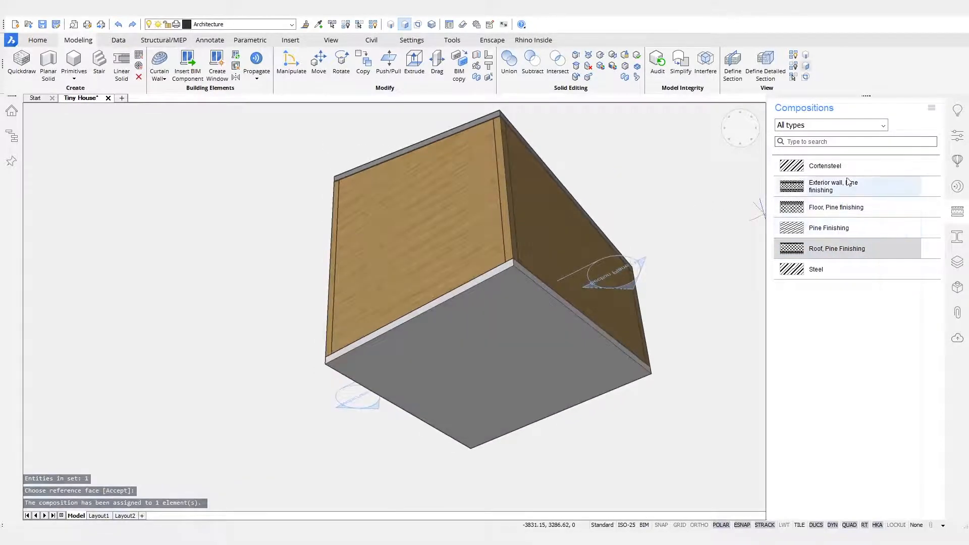
pyautogui.moveTo(837, 207); pyautogui.dragTo(547, 331)
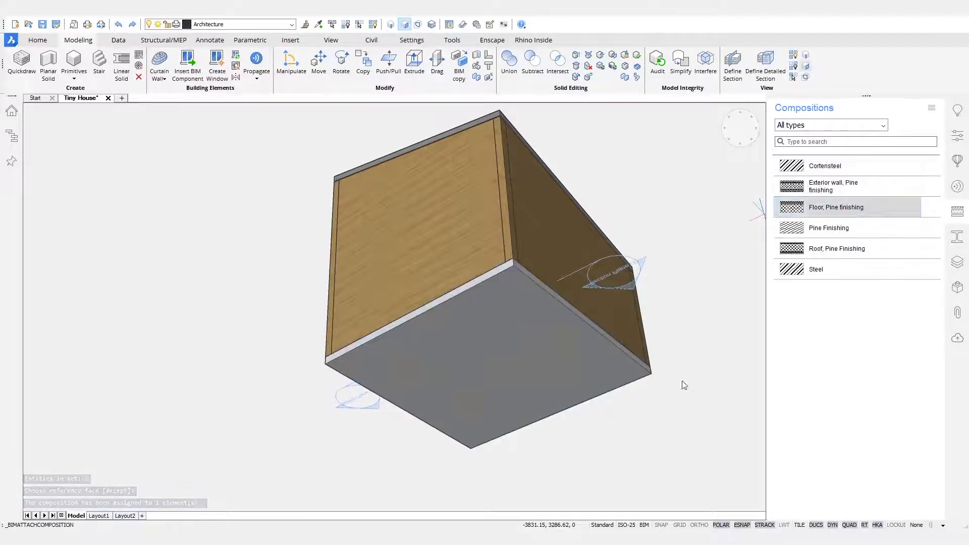
pyautogui.press('Return')
# Turn on the section plane's clipping, examine the layers of the cut walls and floor, and turn the clipping off again
pyautogui.keyDown('shift'); pyautogui.moveTo(696, 391); pyautogui.dragTo(704, 398, button='middle'); pyautogui.keyUp('shift')
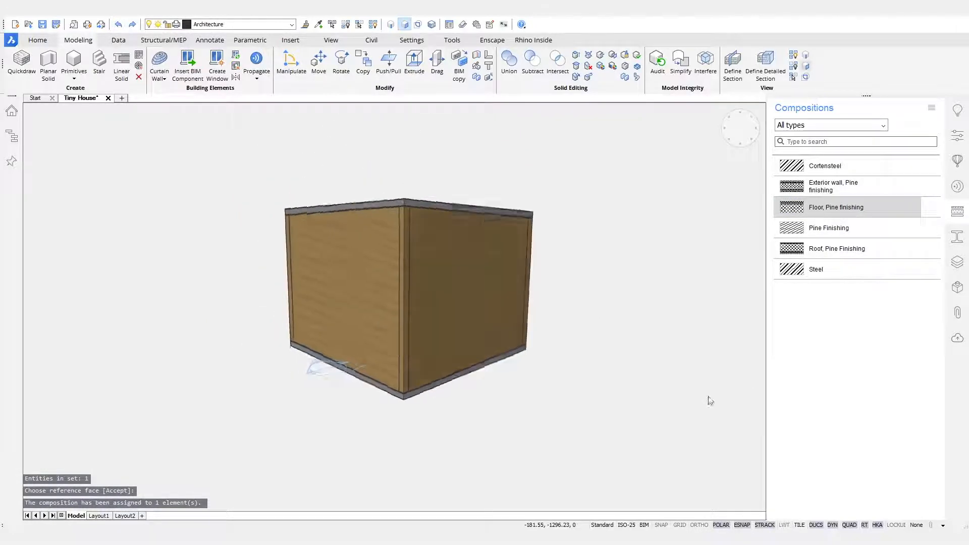
pyautogui.click(384, 377)
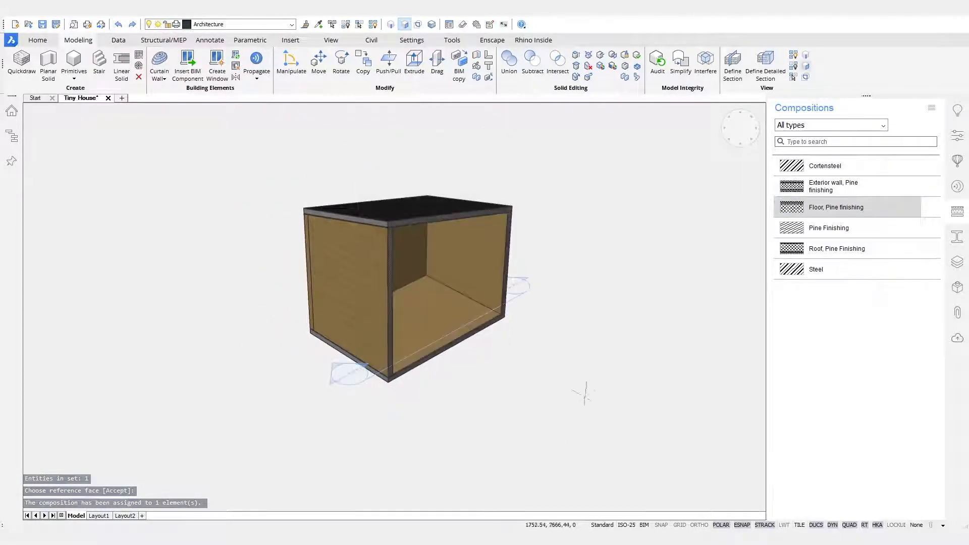
pyautogui.scroll(10, 373, 368)
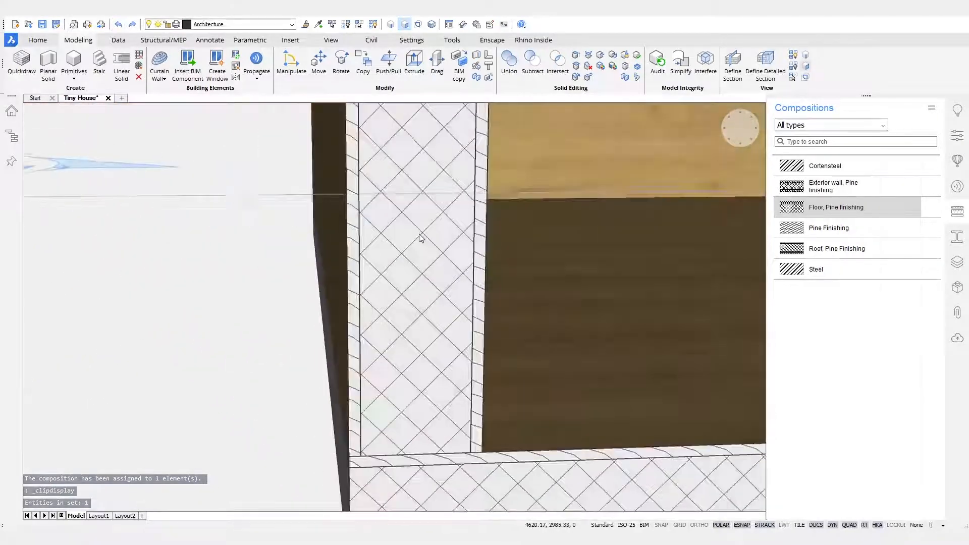
pyautogui.moveTo(422, 252); pyautogui.dragTo(429, 490, button='middle')
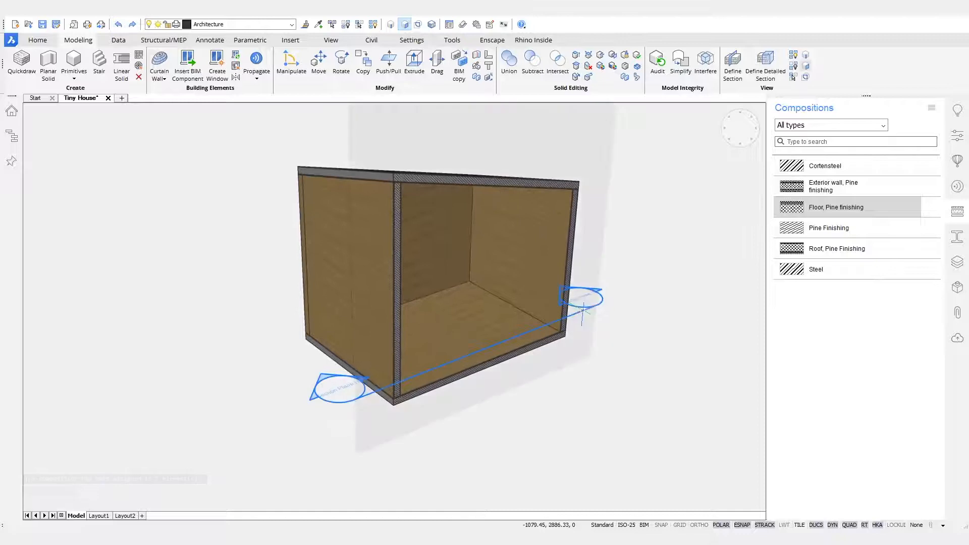
pyautogui.doubleClick(588, 302)
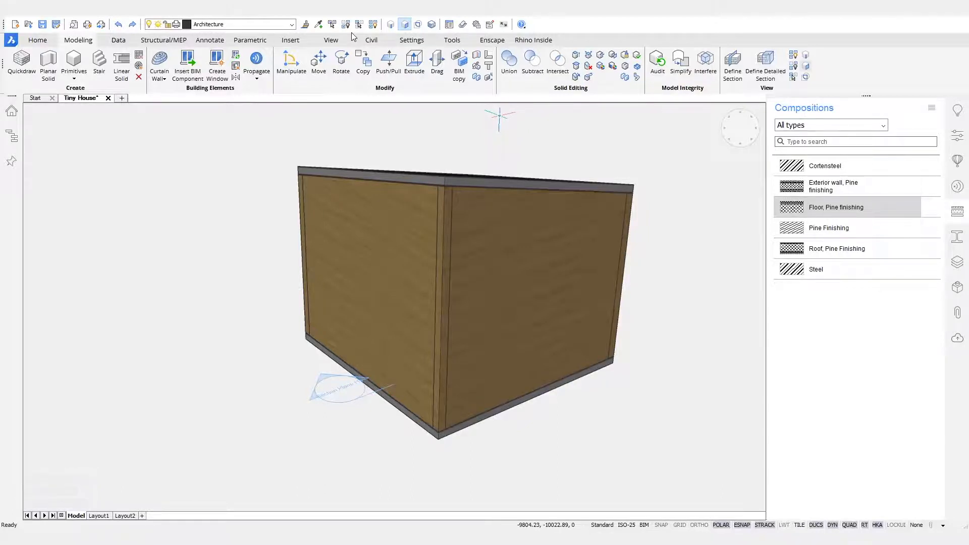
# Unhide the outer shell around the building
pyautogui.click(373, 26)
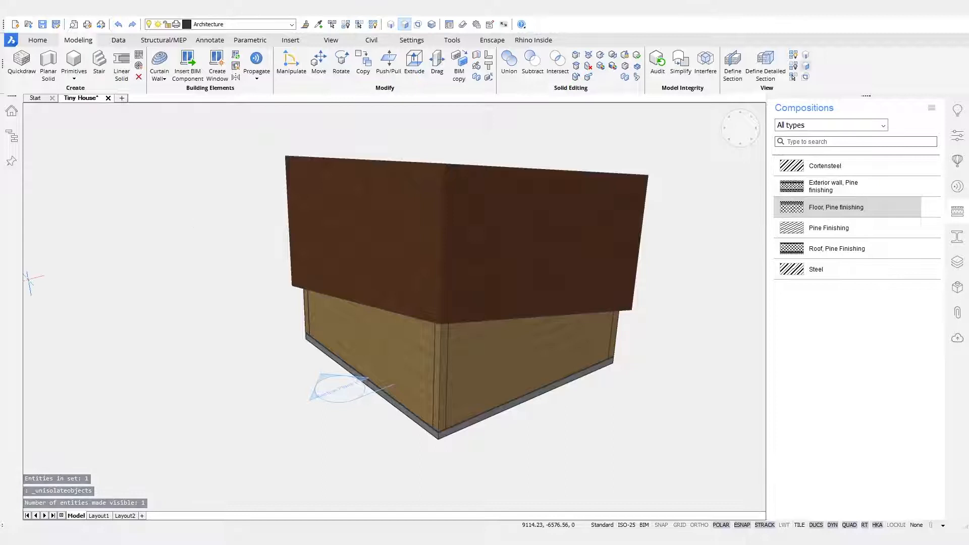
pyautogui.keyDown('shift'); pyautogui.moveTo(544, 410); pyautogui.dragTo(493, 436, button='middle'); pyautogui.keyUp('shift')
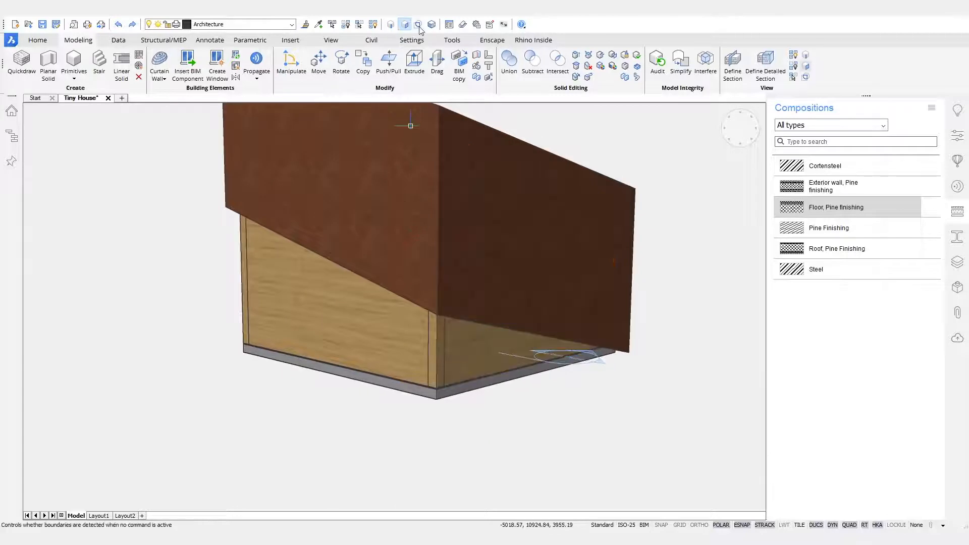
# Create triple-panel vertical windows in the two adjacent wall areas left uncovered below the outer shell
pyautogui.click(483, 358)
pyautogui.click(387, 300)
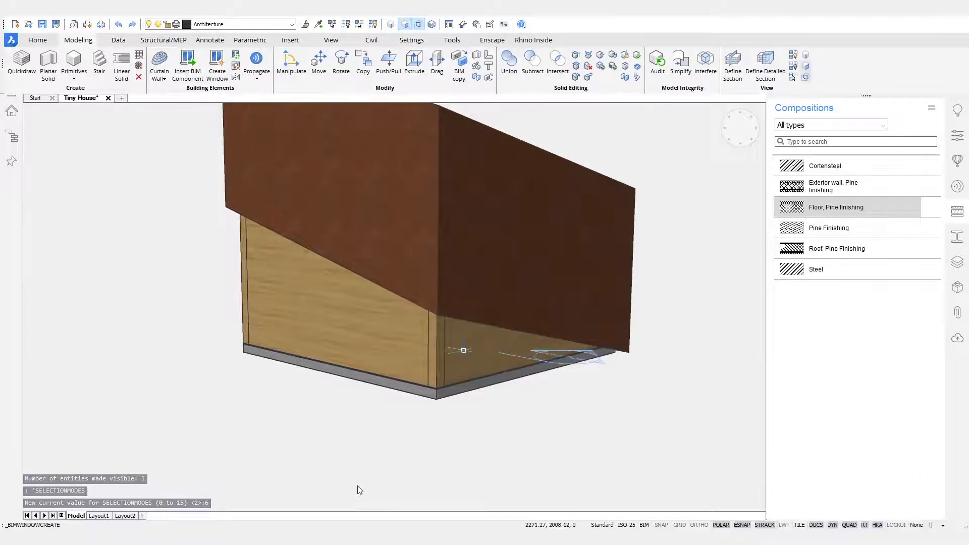
pyautogui.click(404, 331)
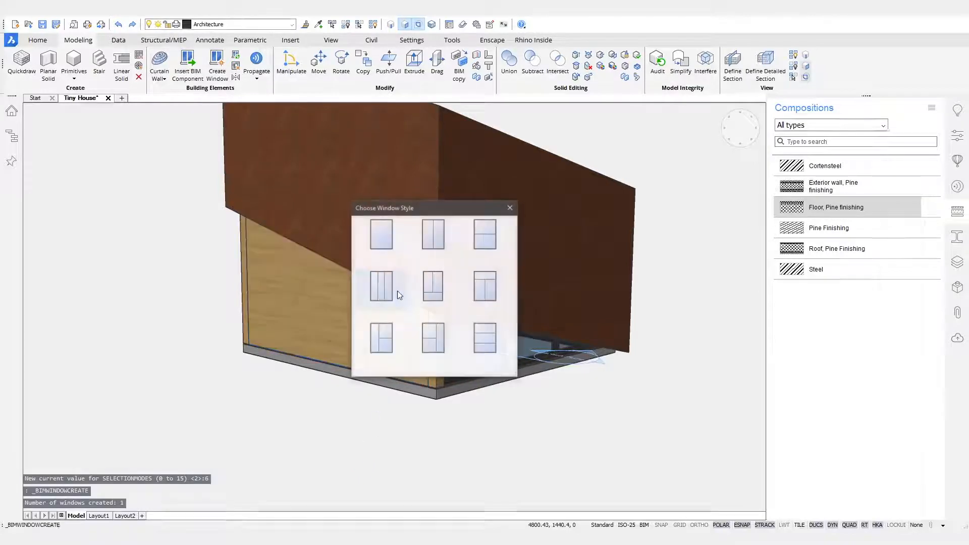
pyautogui.click(383, 286)
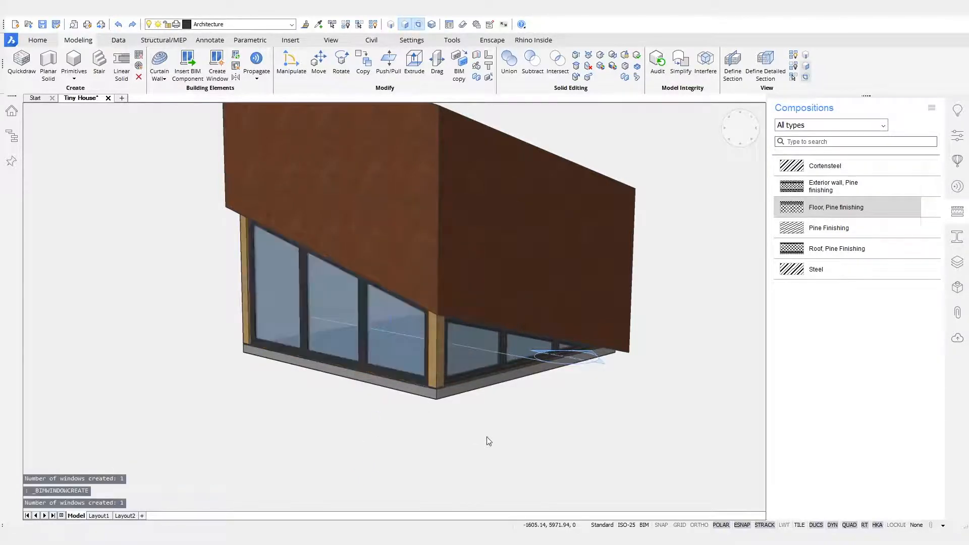
# Select the new triple-panel windows and turn on the section plane's clip display to cut through the house
pyautogui.scroll(-2, 489, 441)
pyautogui.scroll(4, 489, 441)
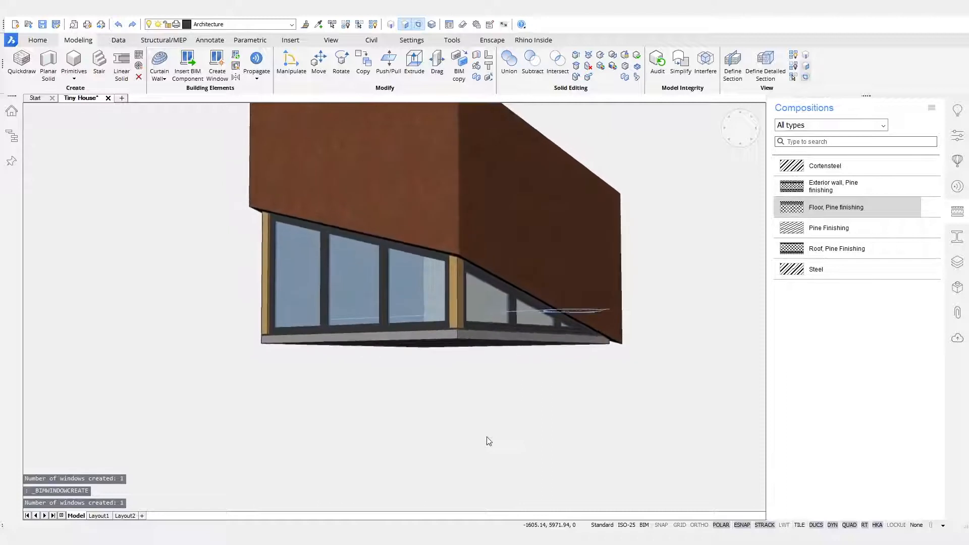
pyautogui.click(424, 371)
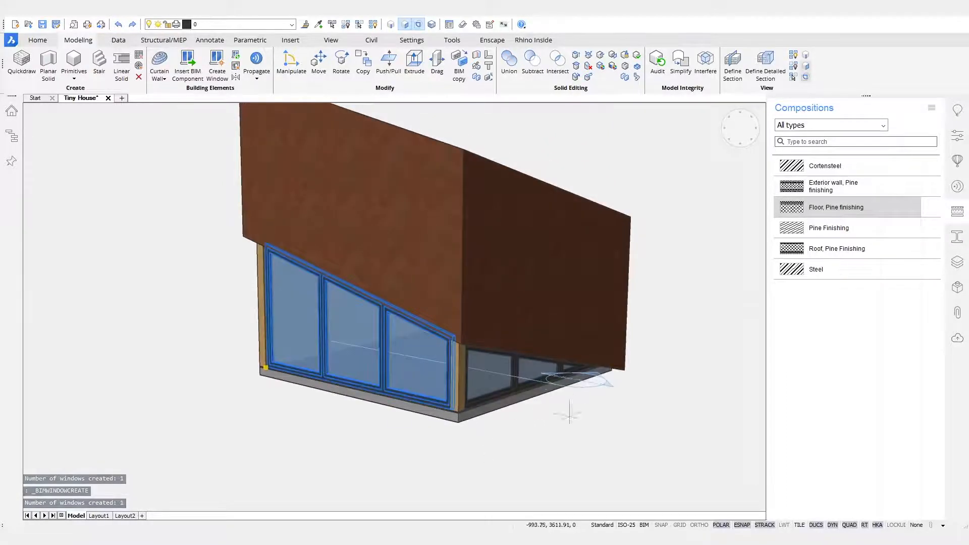
pyautogui.click(557, 384)
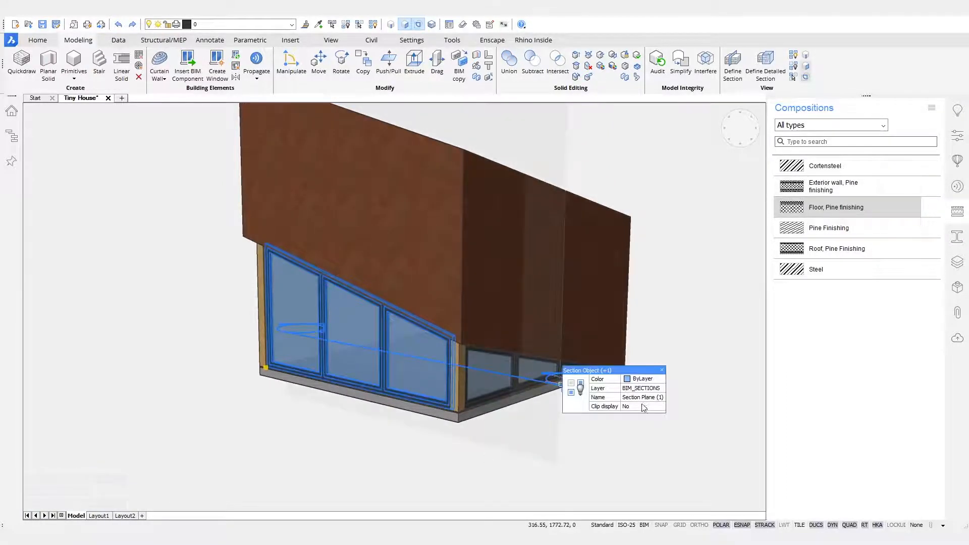
pyautogui.click(634, 427)
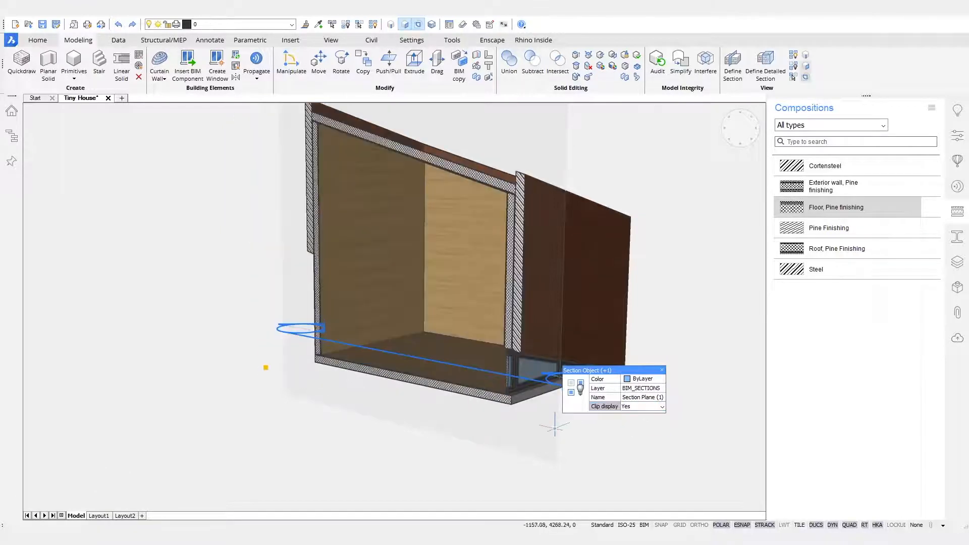
pyautogui.press('Escape')
pyautogui.keyDown('shift'); pyautogui.moveTo(489, 460); pyautogui.dragTo(888, 202, button='middle'); pyautogui.keyUp('shift')
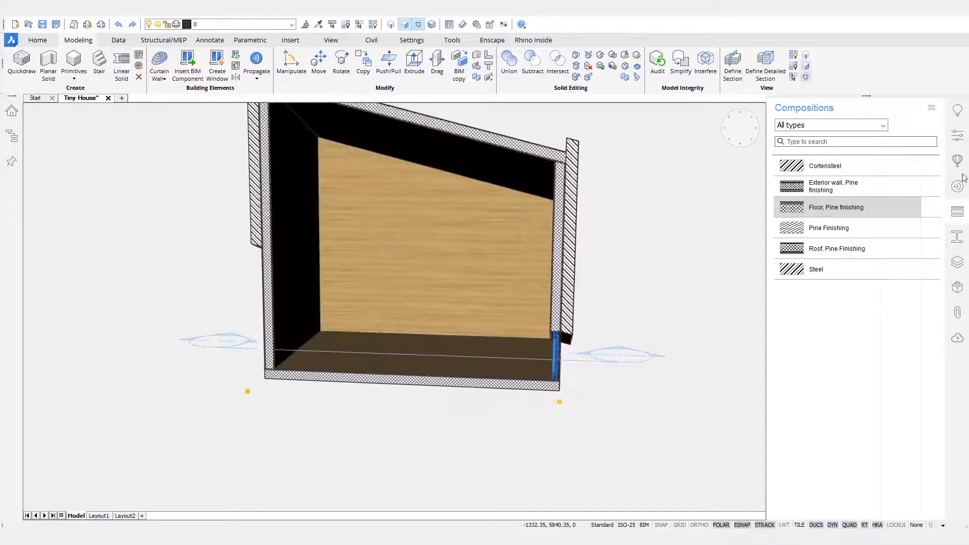
# Set the lining thickness of both selected windows to 10 mm and their lining depth to 170 mm
pyautogui.click(957, 135)
pyautogui.scroll(8, 546, 352)
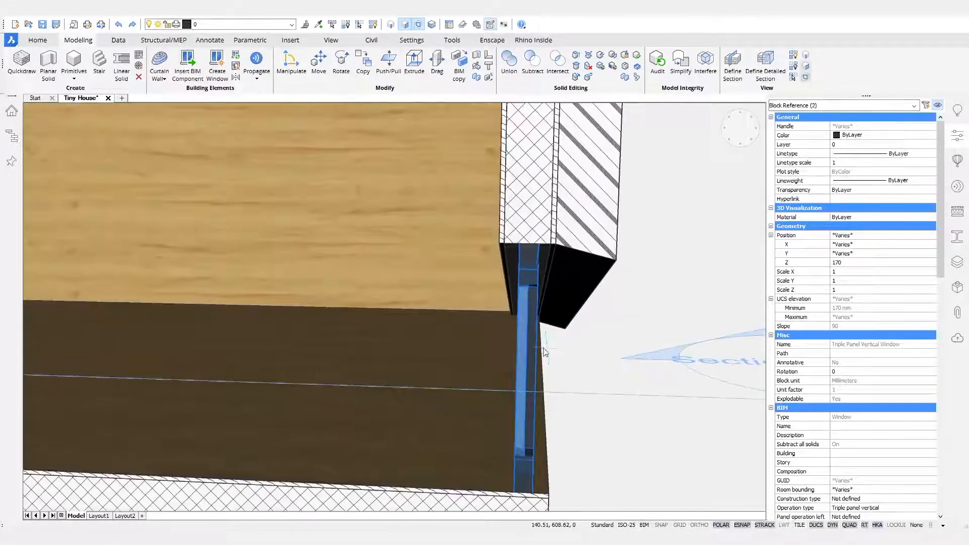
pyautogui.keyDown('shift'); pyautogui.moveTo(543, 347); pyautogui.dragTo(540, 391, button='middle'); pyautogui.keyUp('shift')
pyautogui.scroll(3, 540, 391)
pyautogui.scroll(-15, 864, 326)
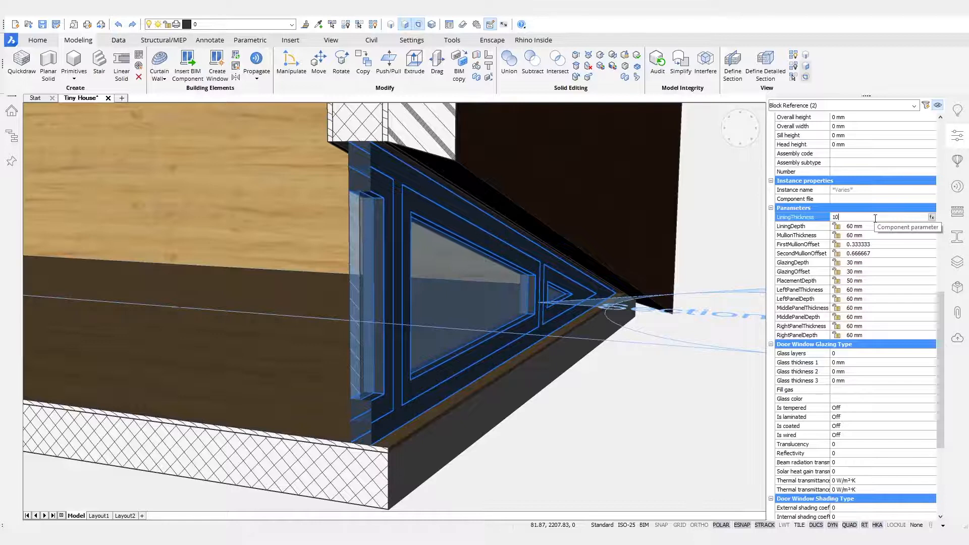
pyautogui.write('1')
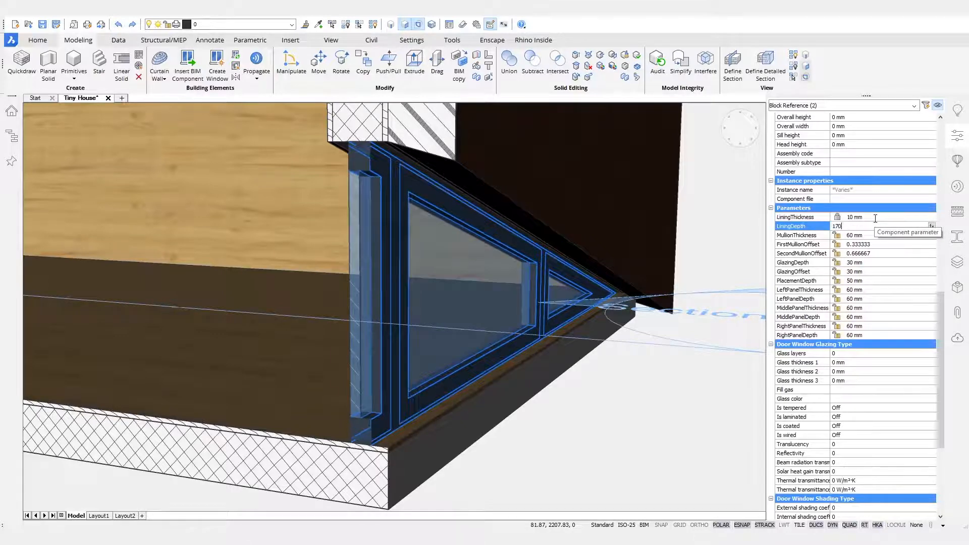
pyautogui.write('70')
pyautogui.press('Tab')
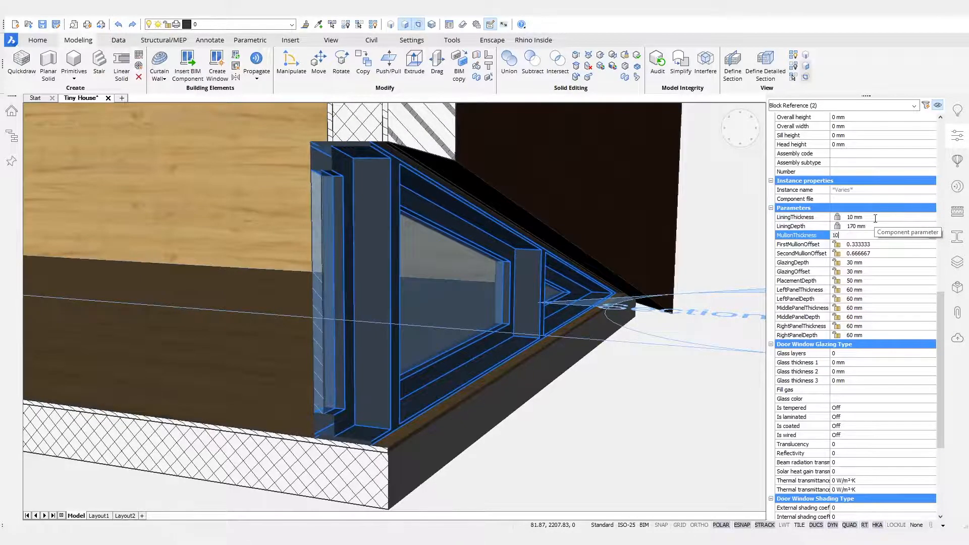
# Set the windows' mullion thickness to 10 mm, glazing depth to 20 mm, glazing offset to 80 mm, placement depth to 0 mm and left panel thickness to 10 mm
pyautogui.press('Tab')
pyautogui.press('Tab')
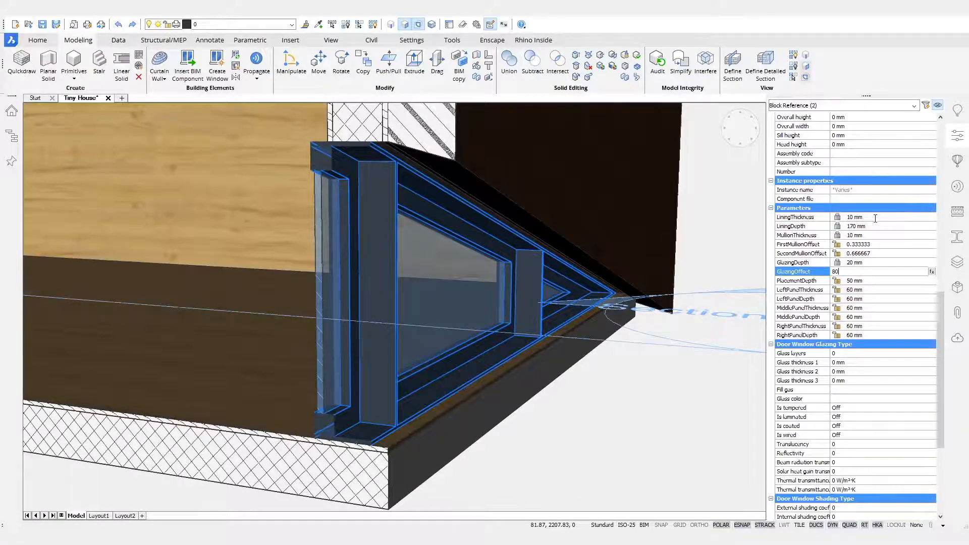
pyautogui.write('80')
pyautogui.press('Tab')
pyautogui.write('0')
pyautogui.press('Tab')
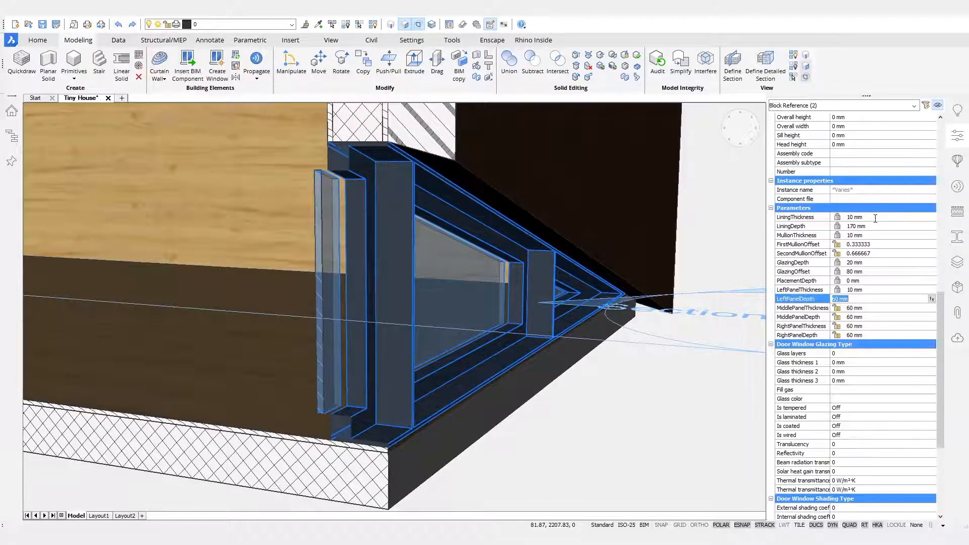
# Set the left panel depth to 170 mm, and give the middle and right panels a thickness of 10 mm and a depth of 170 mm
pyautogui.write('170')
pyautogui.press('Tab')
pyautogui.write('1')
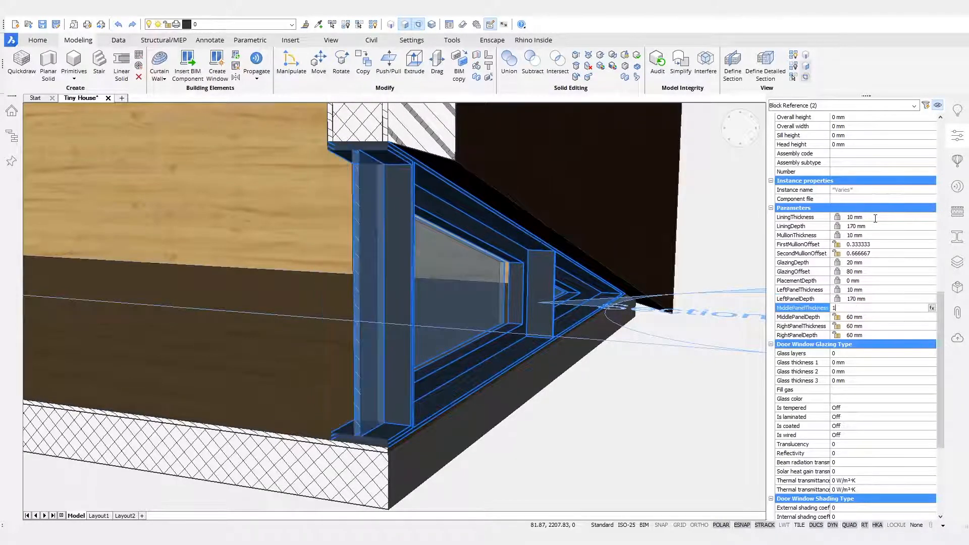
pyautogui.write('0')
pyautogui.press('Tab')
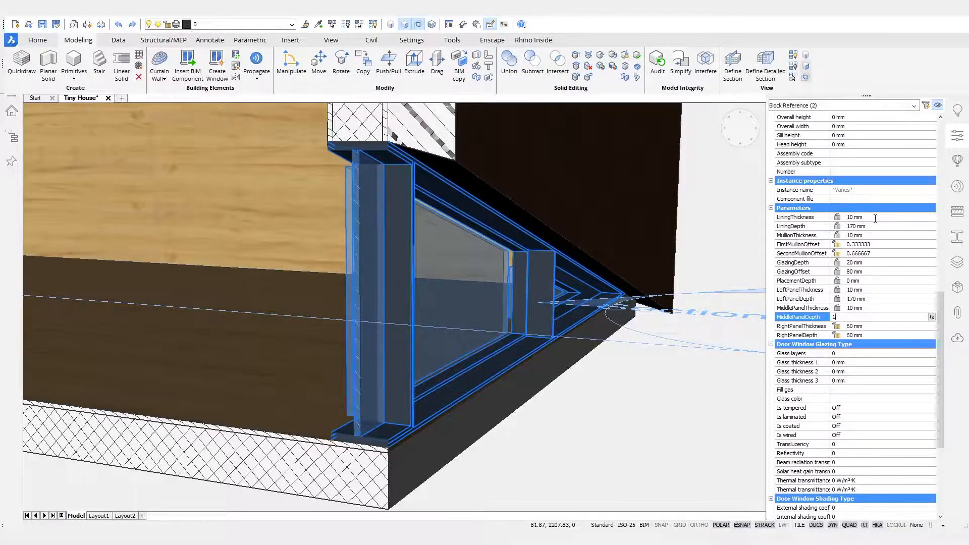
pyautogui.write('170')
pyautogui.press('Tab')
pyautogui.write('1')
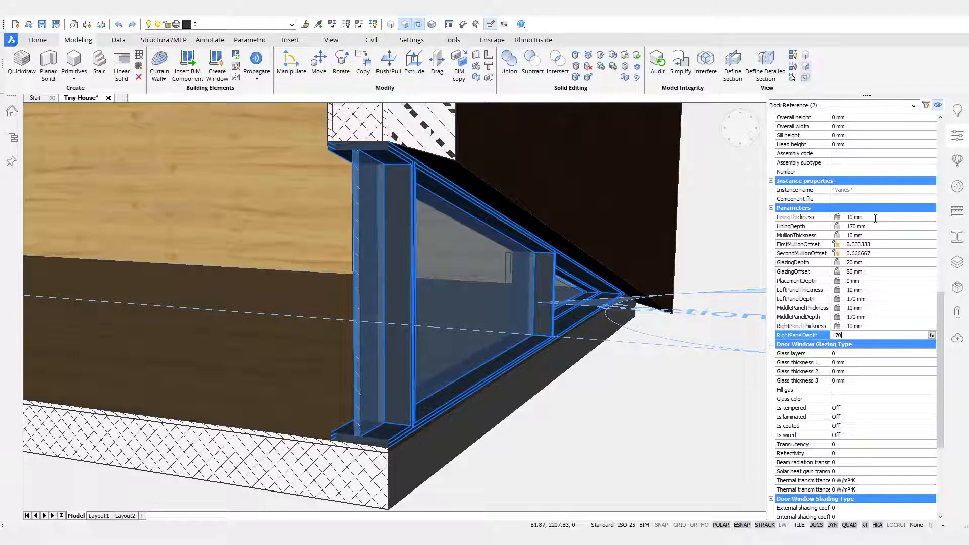
pyautogui.press('Escape')
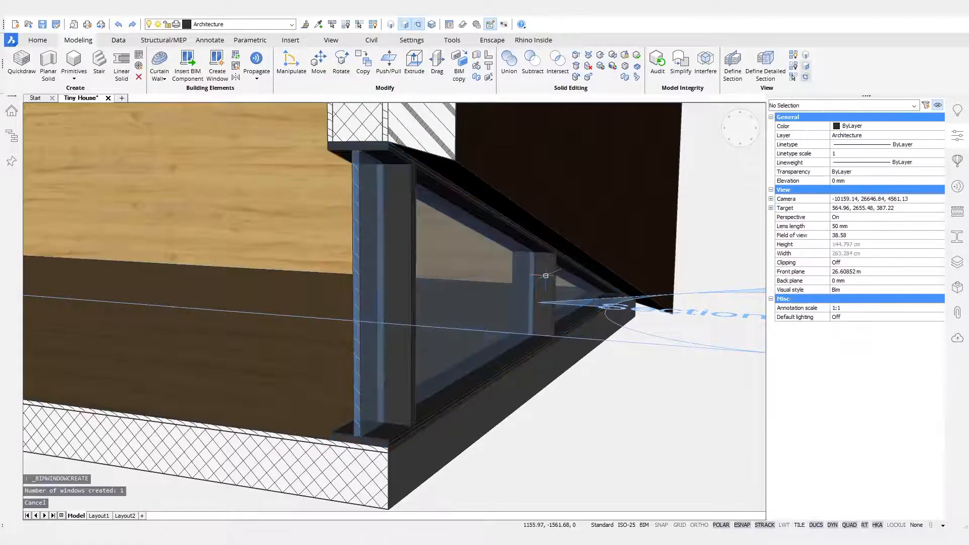
# Inspect the cut window frames and turn off the section plane's clipping
pyautogui.scroll(2, 407, 356)
pyautogui.moveTo(426, 415)
pyautogui.keyDown('shift'); pyautogui.mouseDown(button='middle')
pyautogui.moveTo(421, 441)
pyautogui.moveTo(417, 432)
pyautogui.mouseUp(button='middle'); pyautogui.keyUp('shift')
pyautogui.scroll(-8, 417, 436)
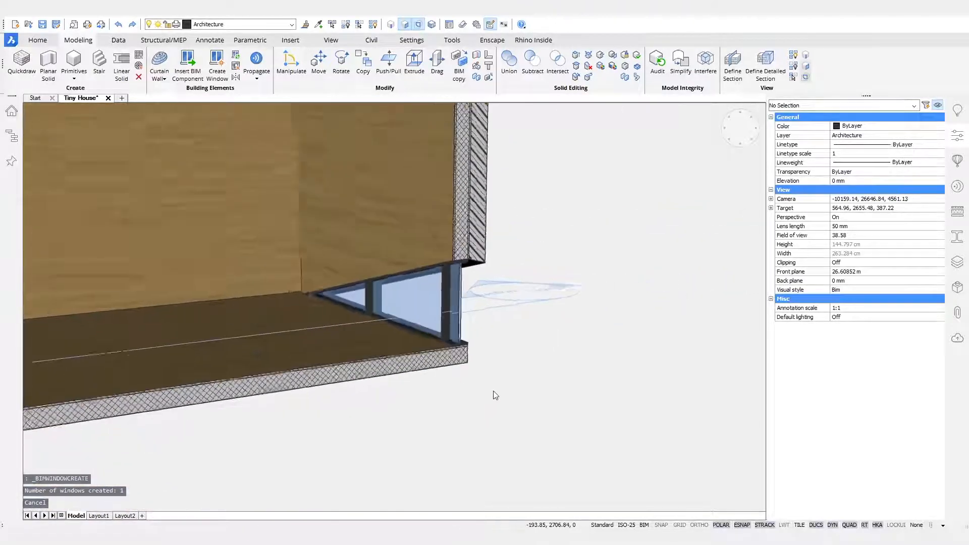
pyautogui.keyDown('shift'); pyautogui.moveTo(515, 382); pyautogui.dragTo(558, 348, button='middle'); pyautogui.keyUp('shift')
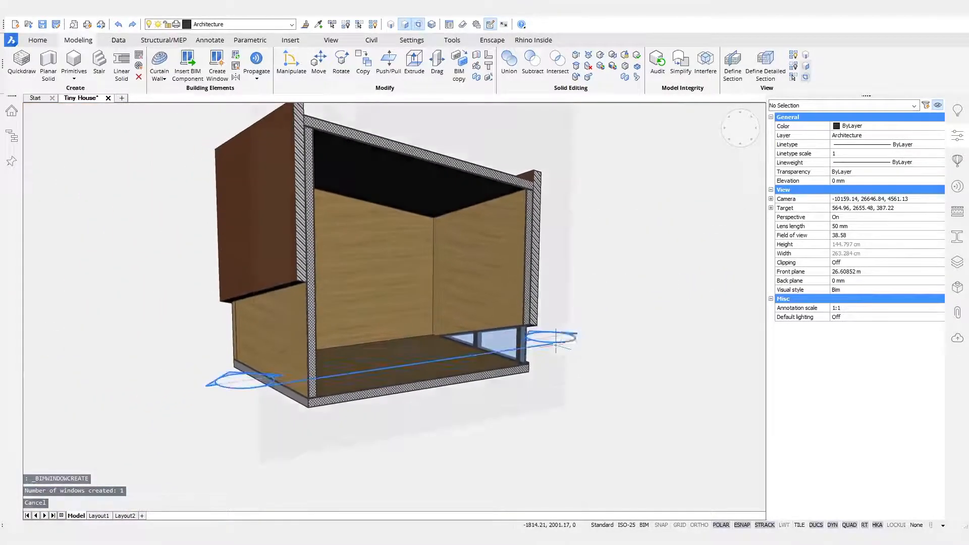
pyautogui.click(579, 348)
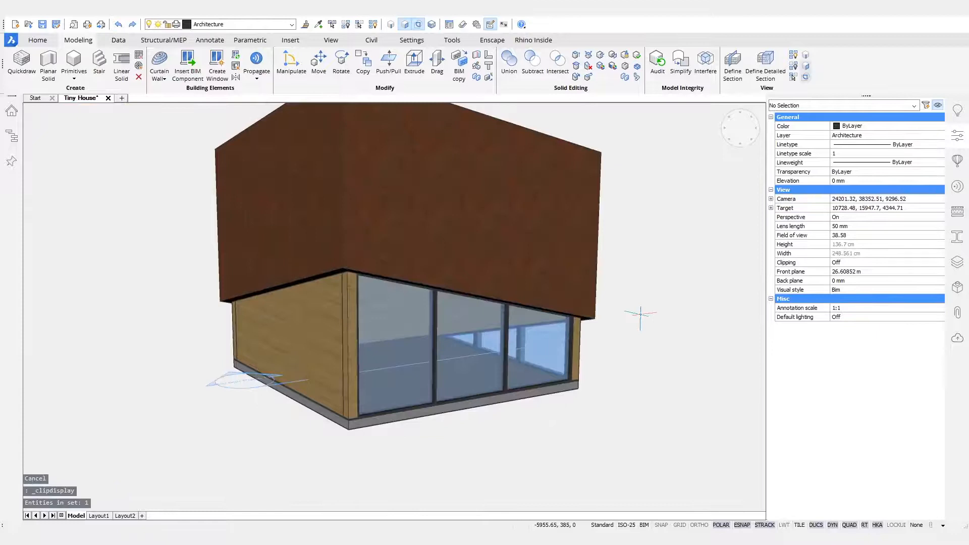
pyautogui.keyDown('shift'); pyautogui.moveTo(558, 348); pyautogui.dragTo(631, 330, button='middle'); pyautogui.keyUp('shift')
# Hide the roof slab to expose the upper ends of the walls
pyautogui.moveTo(408, 253)
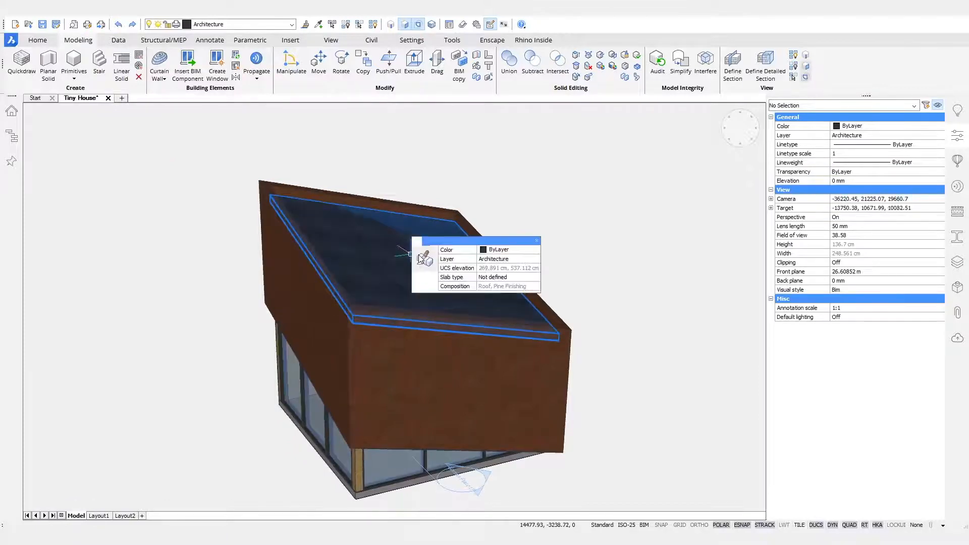
pyautogui.keyDown('shift'); pyautogui.moveTo(577, 177); pyautogui.dragTo(1, 234, button='middle'); pyautogui.keyUp('shift')
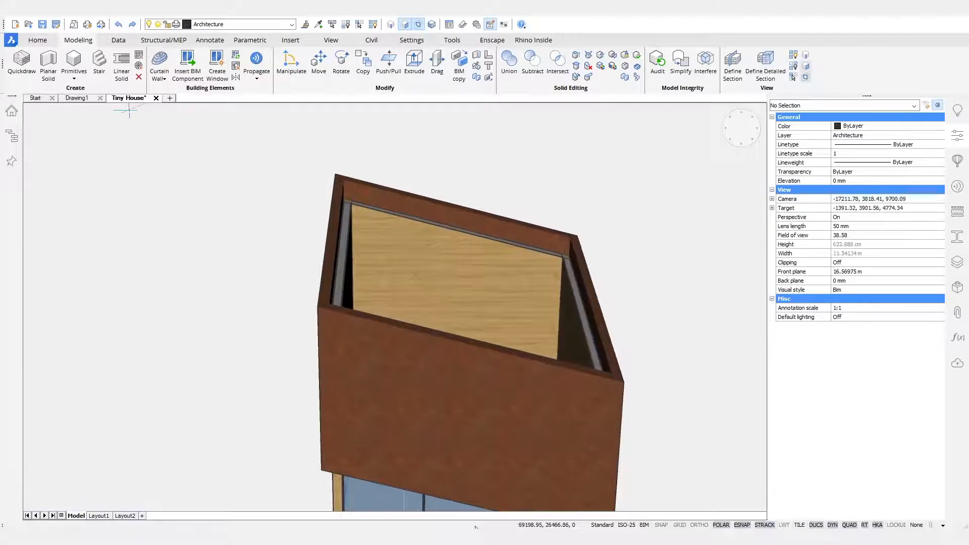
pyautogui.keyDown('shift'); pyautogui.moveTo(484, 303); pyautogui.dragTo(354, 304, button='middle'); pyautogui.keyUp('shift')
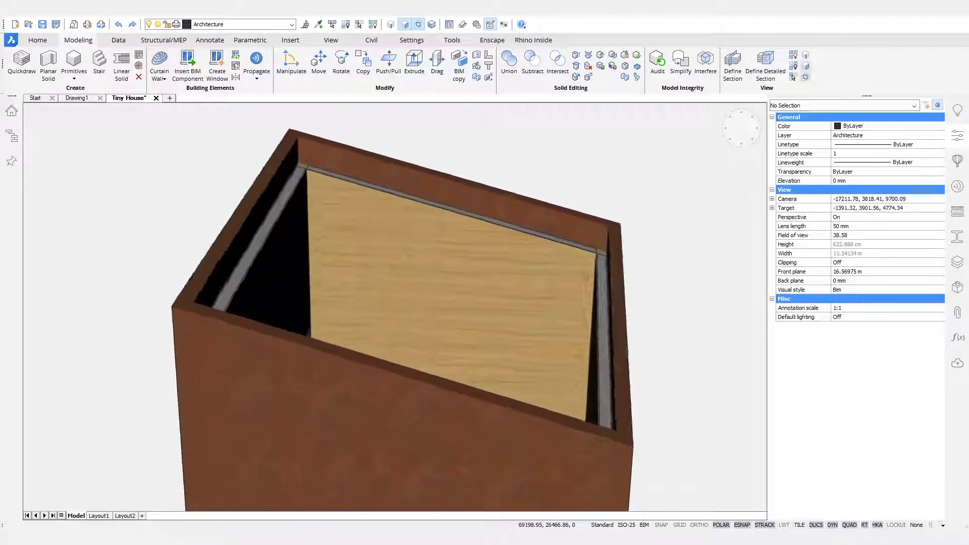
# Copy the sloping upper inner edge of the pine-finished wall 400 mm downward on the wall face
pyautogui.scroll(5, 449, 308)
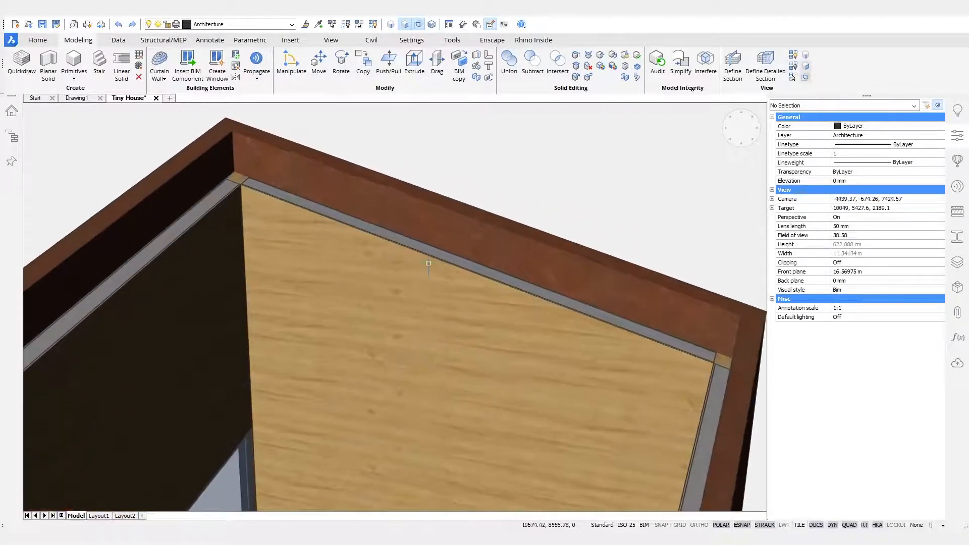
pyautogui.click(442, 256)
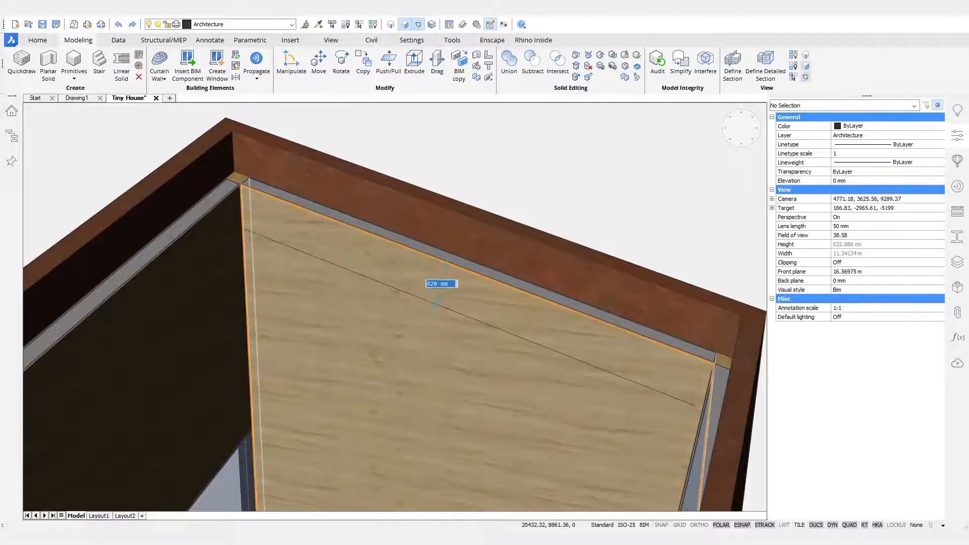
pyautogui.press('Escape')
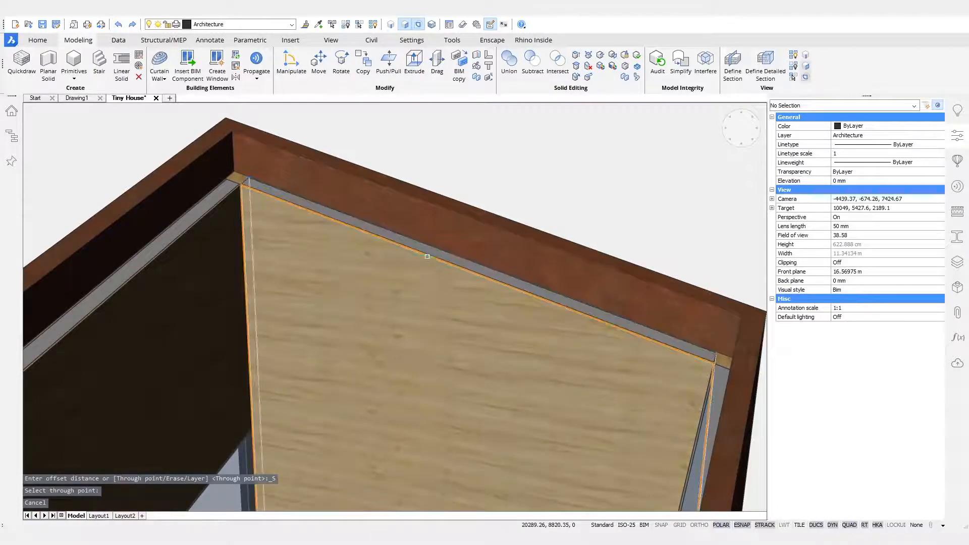
pyautogui.click(427, 256)
pyautogui.scroll(-1, 303, 268)
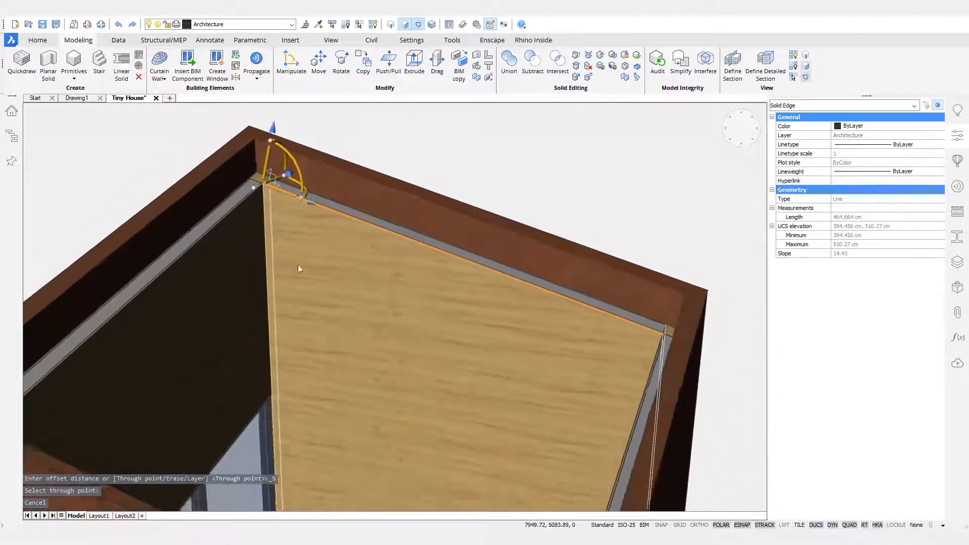
pyautogui.scroll(-1, 290, 237)
pyautogui.click(273, 164)
pyautogui.click(358, 347)
pyautogui.click(358, 319)
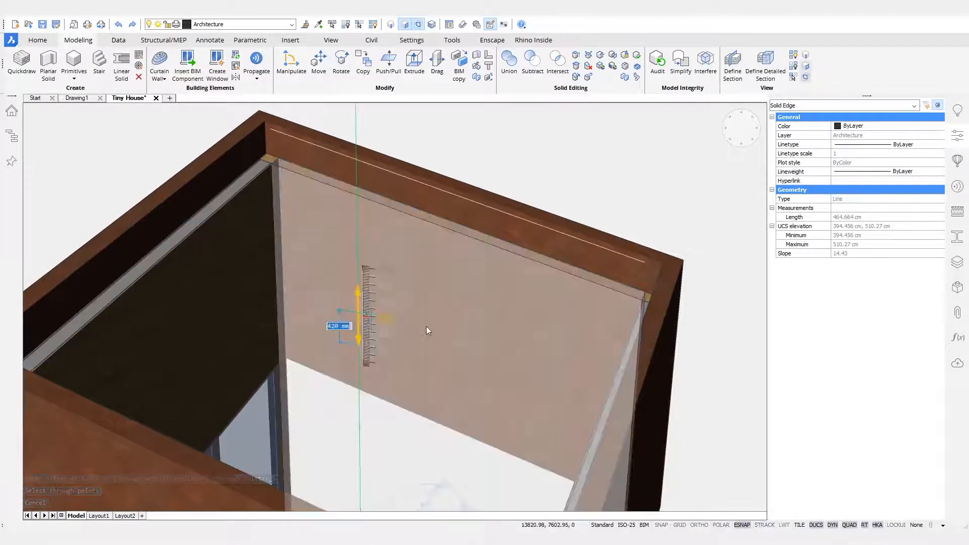
pyautogui.press('ctrl')
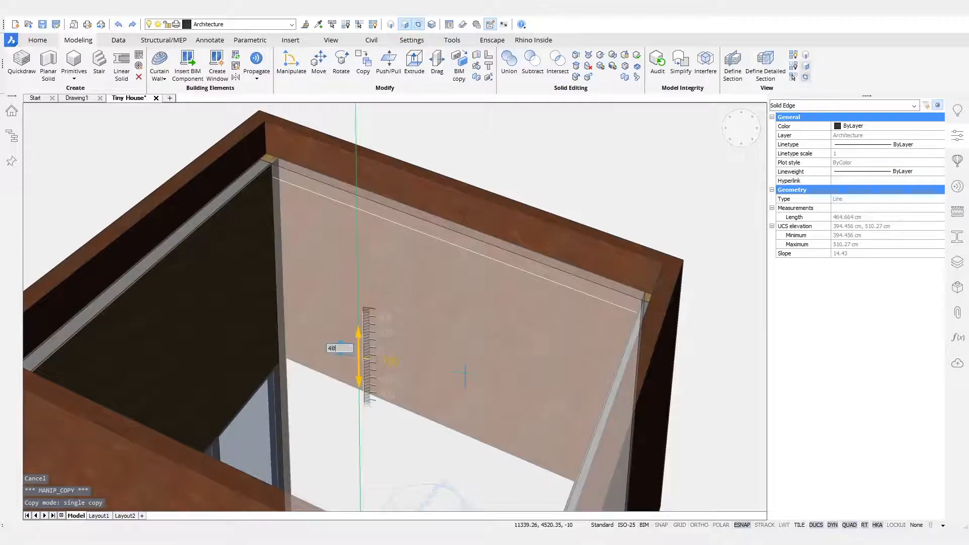
pyautogui.press('Return')
# Create a single-panel window in the strip between the copied line and the wall's sloping upper edge
pyautogui.scroll(4, 394, 187)
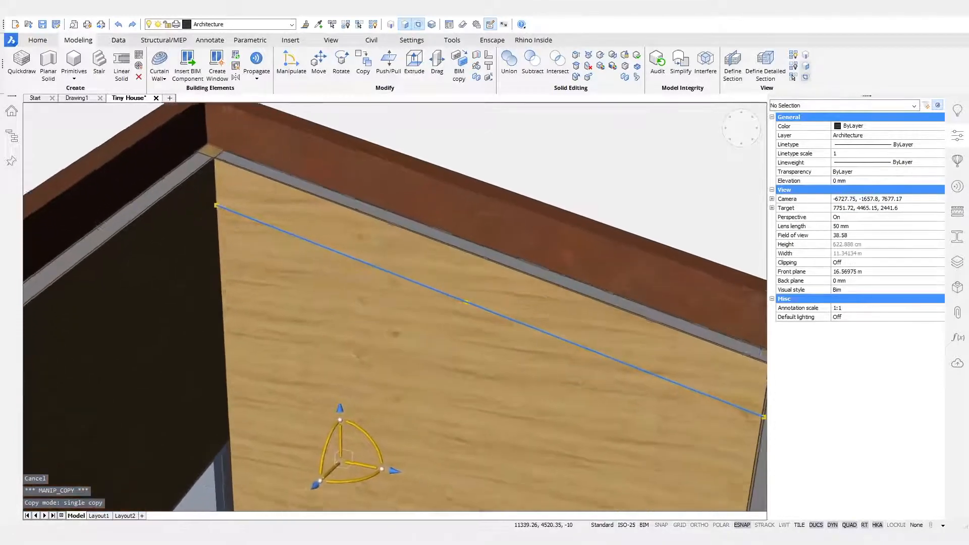
pyautogui.moveTo(394, 187); pyautogui.dragTo(320, 190, button='middle')
pyautogui.moveTo(378, 401); pyautogui.dragTo(351, 402, button='middle')
pyautogui.press('Escape')
pyautogui.moveTo(326, 269)
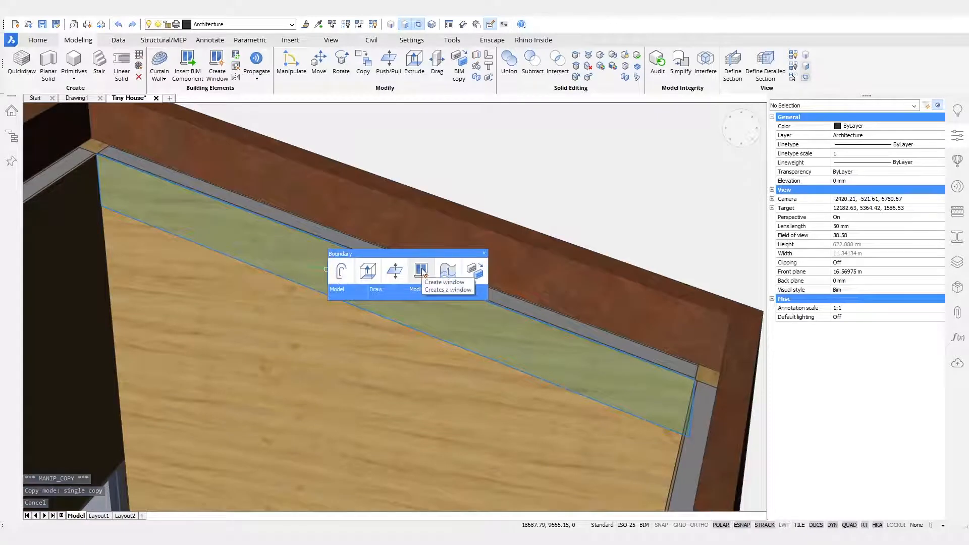
pyautogui.click(422, 271)
pyautogui.click(374, 238)
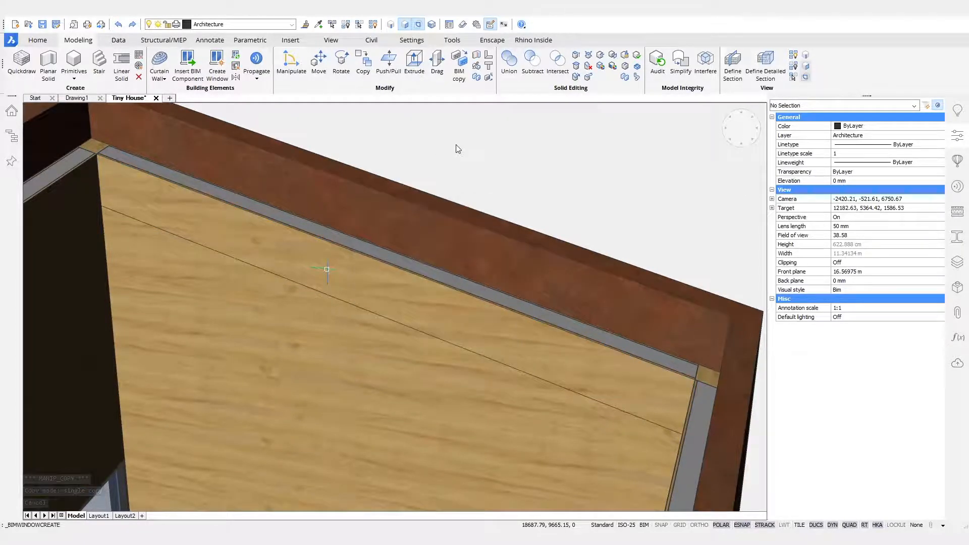
pyautogui.click(324, 270)
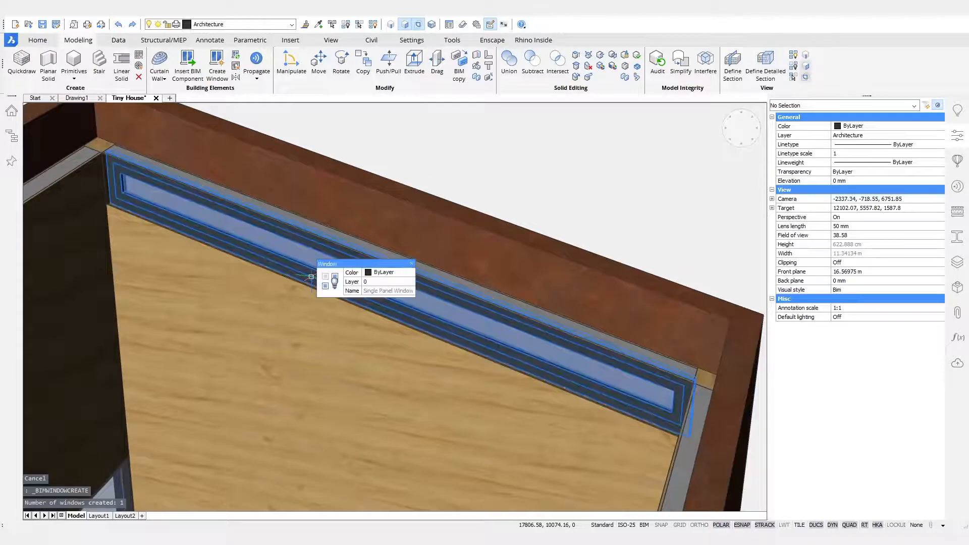
pyautogui.moveTo(333, 284)
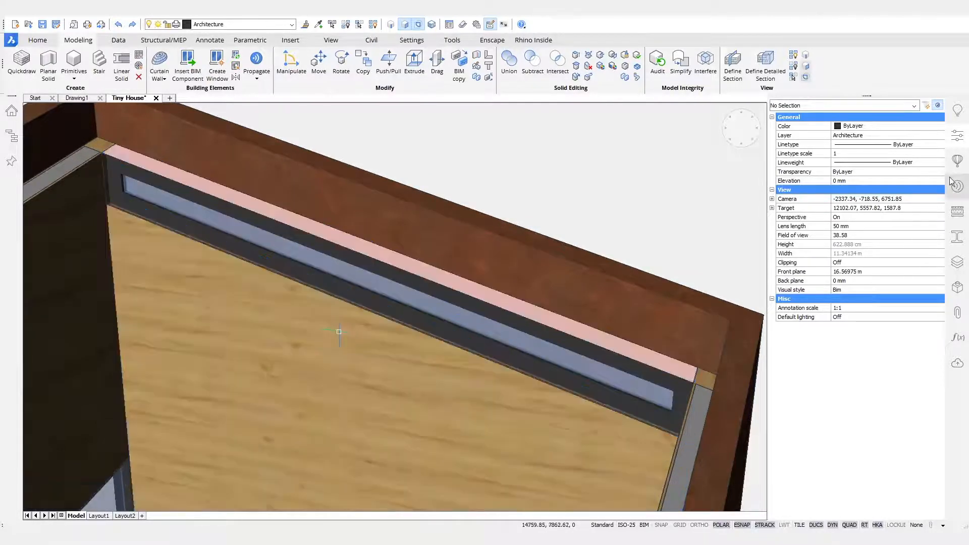
# Assign the Pine Finishing composition to the unfinished strip above the high window, undoing and repeating the first attempt
pyautogui.click(957, 212)
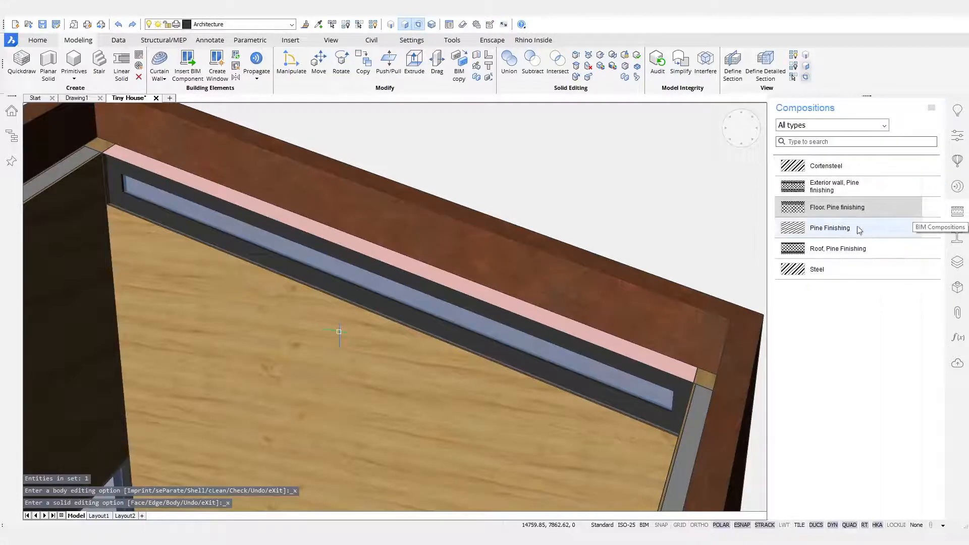
pyautogui.moveTo(858, 228); pyautogui.dragTo(655, 272)
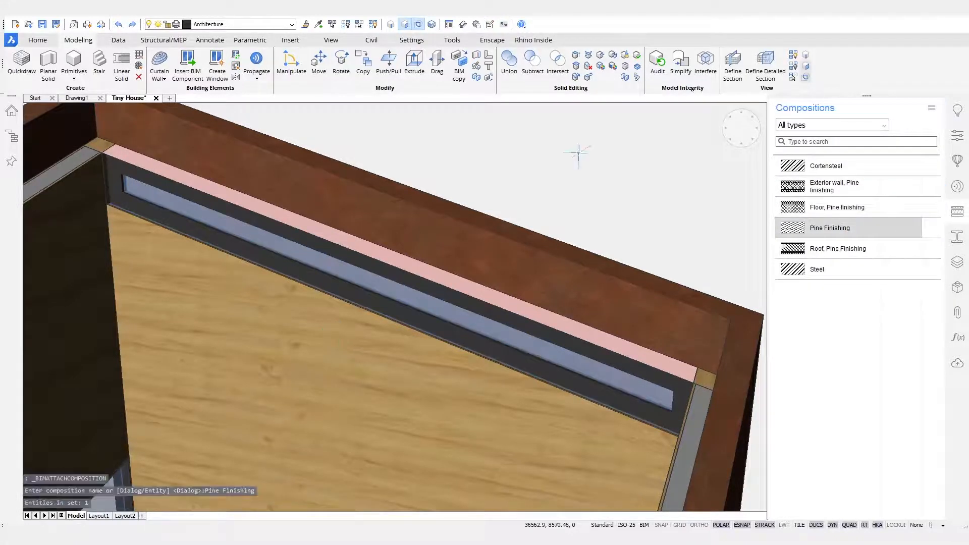
pyautogui.hotkey('ctrl', 'z')
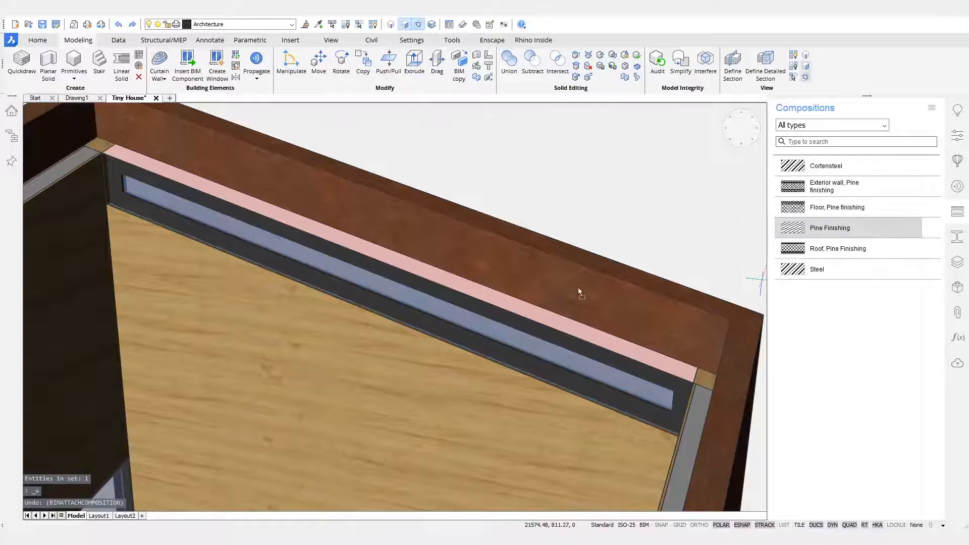
pyautogui.moveTo(534, 318); pyautogui.dragTo(534, 318)
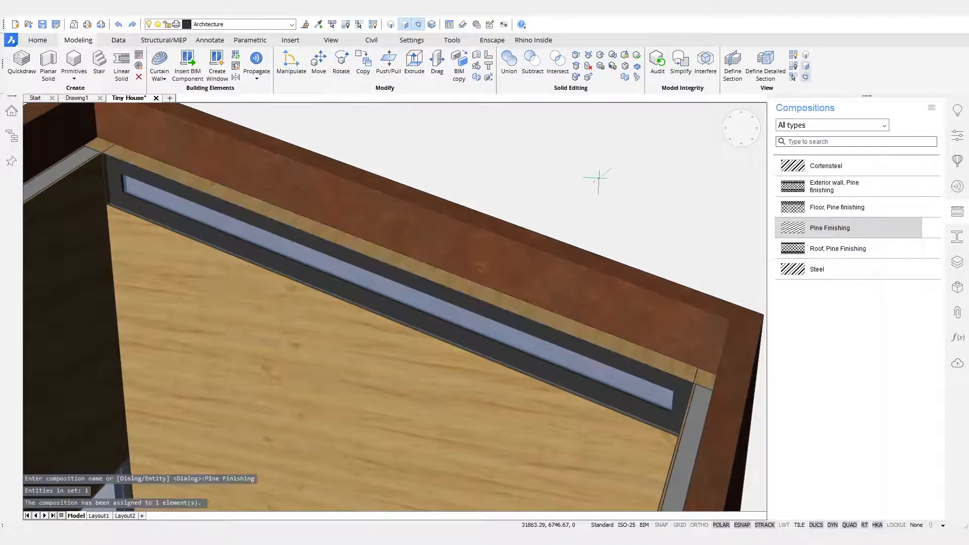
# Turn on the section plane's clipping and show the hidden roof slab again
pyautogui.scroll(-5, 394, 307)
pyautogui.keyDown('shift'); pyautogui.moveTo(434, 323); pyautogui.dragTo(596, 343, button='middle'); pyautogui.keyUp('shift')
pyautogui.doubleClick(580, 437)
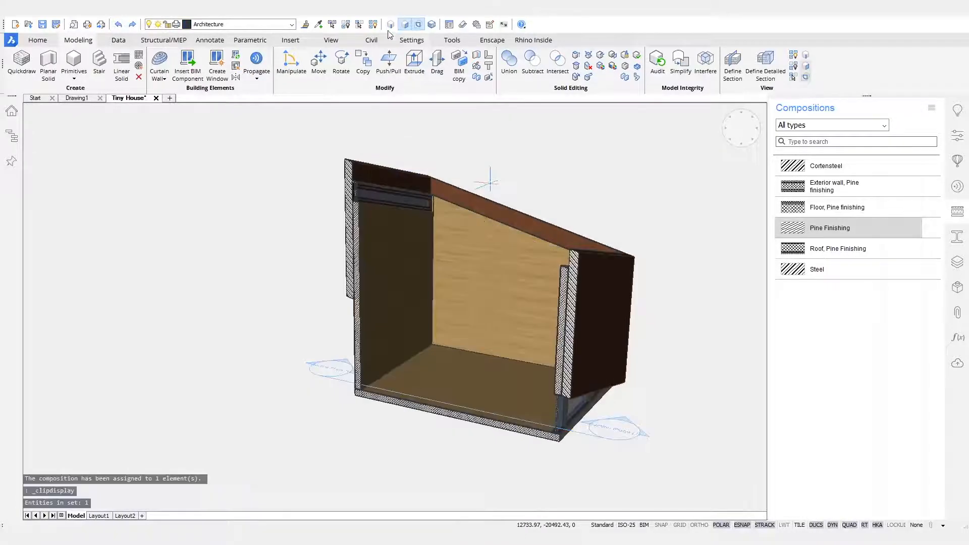
pyautogui.click(374, 26)
pyautogui.keyDown('shift'); pyautogui.moveTo(424, 323); pyautogui.dragTo(459, 308, button='middle'); pyautogui.keyUp('shift')
# Push the high window's opening outward through the outer wall cladding
pyautogui.scroll(5, 292, 192)
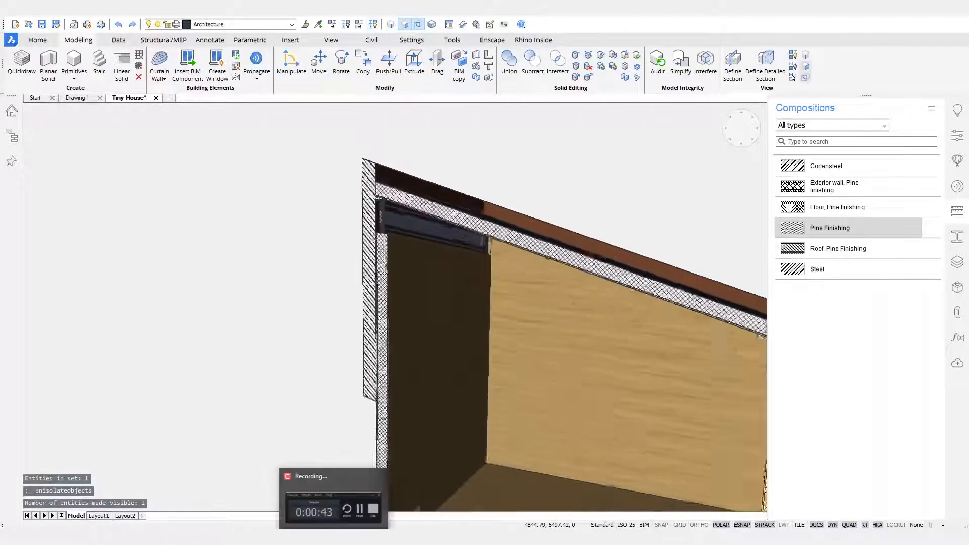
pyautogui.scroll(5, 409, 234)
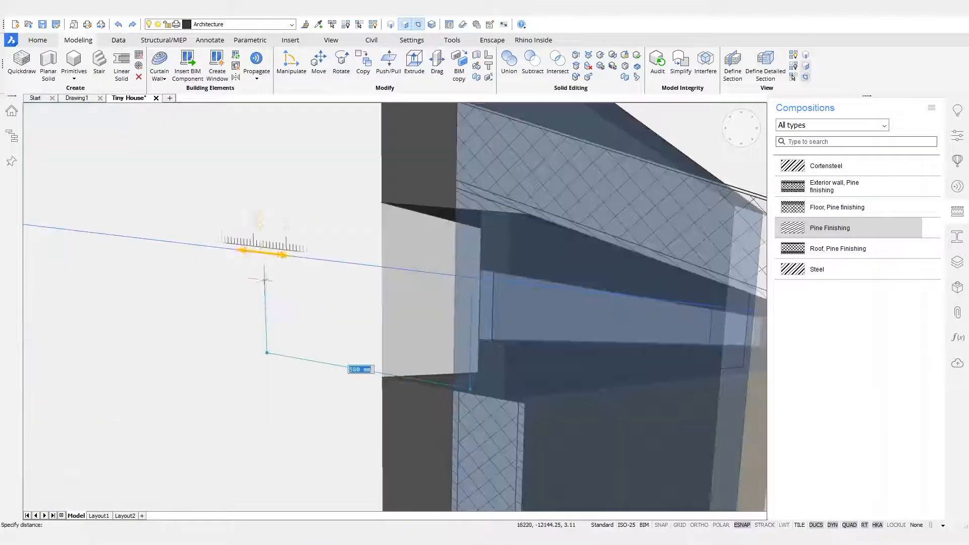
pyautogui.click(263, 280)
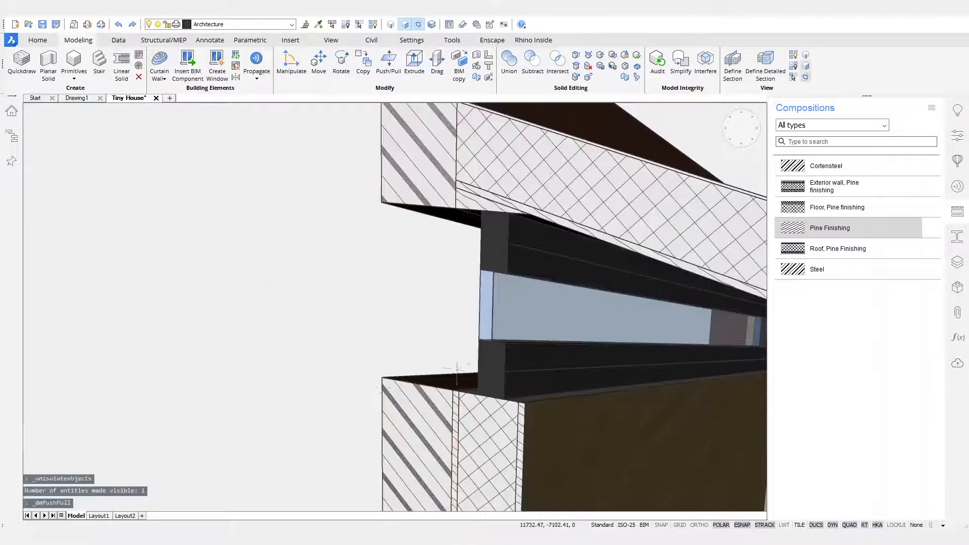
# Set the high window's LiningThickness to 10 mm, LiningDepth to 170 mm, GlazingDepth to 20 mm and GlazingOffset to 80 mm
pyautogui.scroll(3, 545, 341)
pyautogui.keyDown('shift'); pyautogui.moveTo(546, 338); pyautogui.dragTo(555, 272, button='middle'); pyautogui.keyUp('shift')
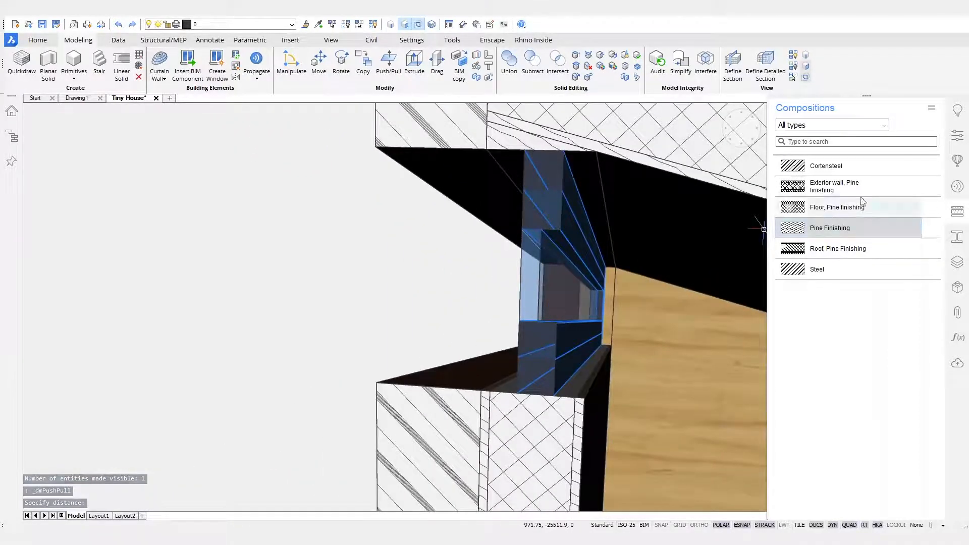
pyautogui.click(961, 137)
pyautogui.scroll(-10, 910, 356)
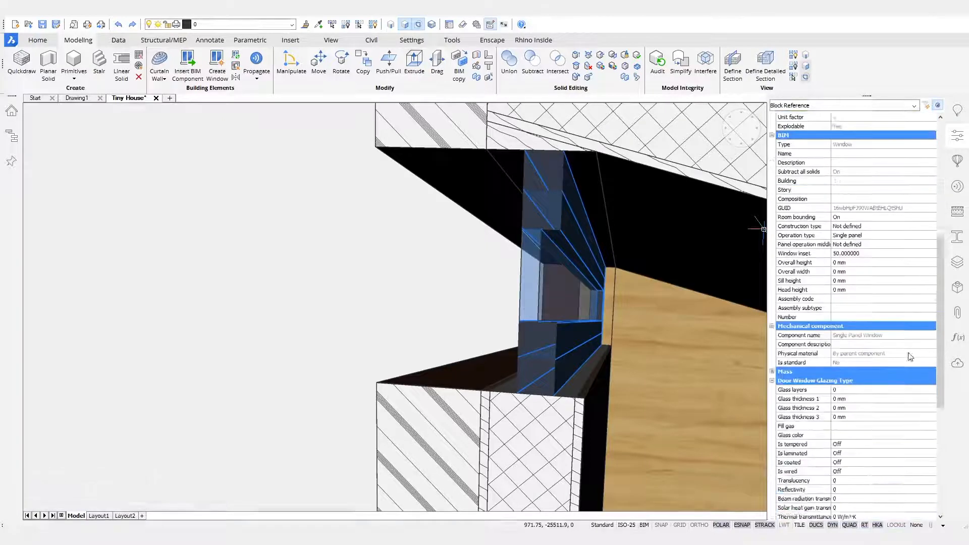
pyautogui.scroll(-2, 910, 356)
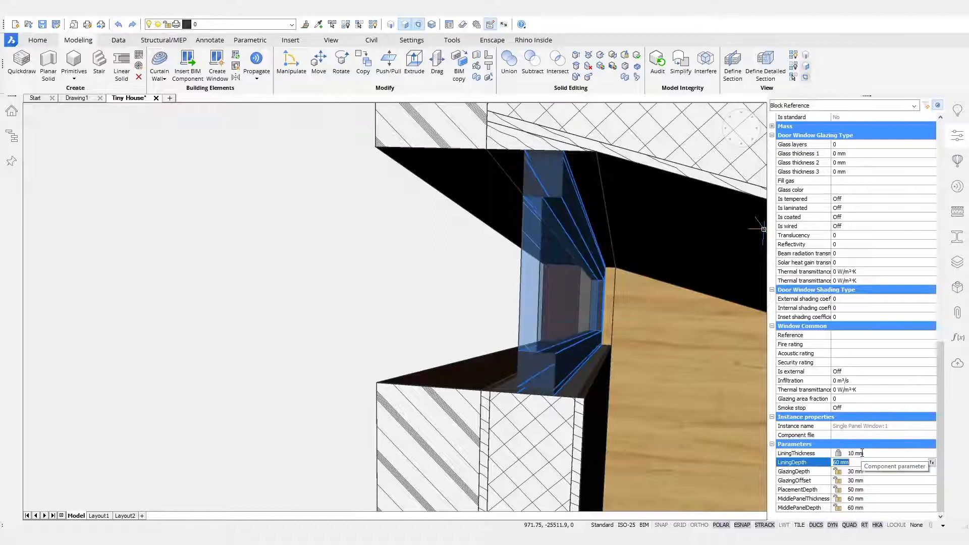
pyautogui.press('Tab')
pyautogui.press('Tab')
pyautogui.write('80')
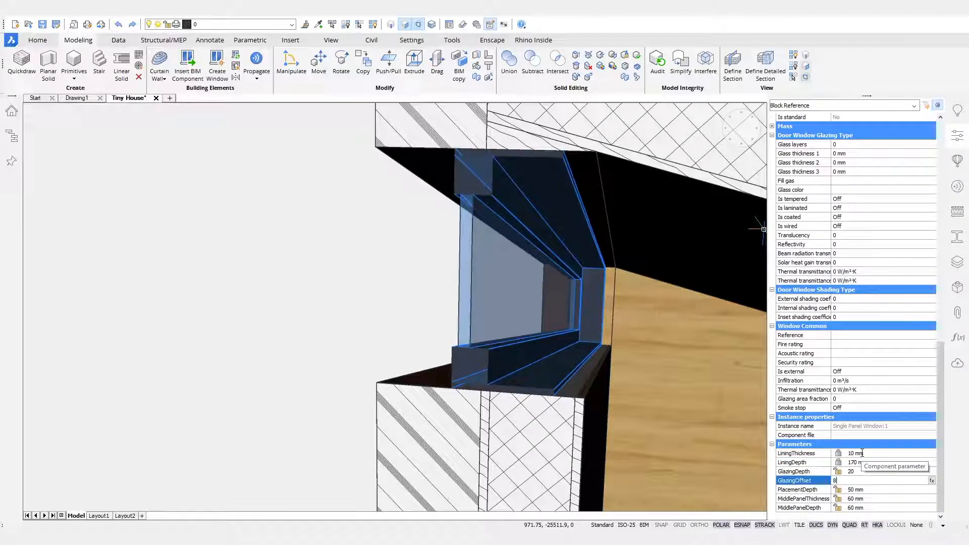
# Set the high window's PlacementDepth to 0 mm, MiddlePanelThickness to 10 mm and MiddlePanelDepth to 170 mm, and deselect it
pyautogui.press('Tab')
pyautogui.press('Tab')
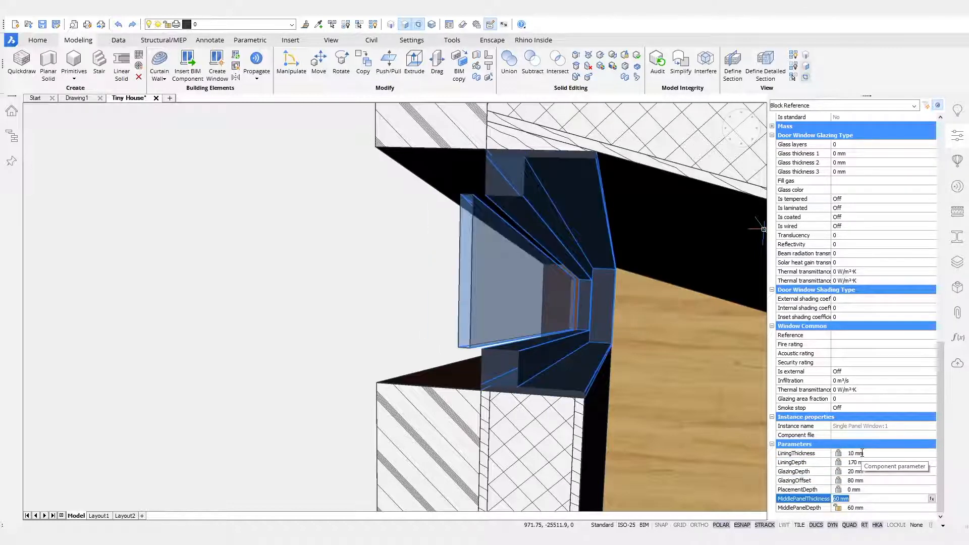
pyautogui.press('Tab')
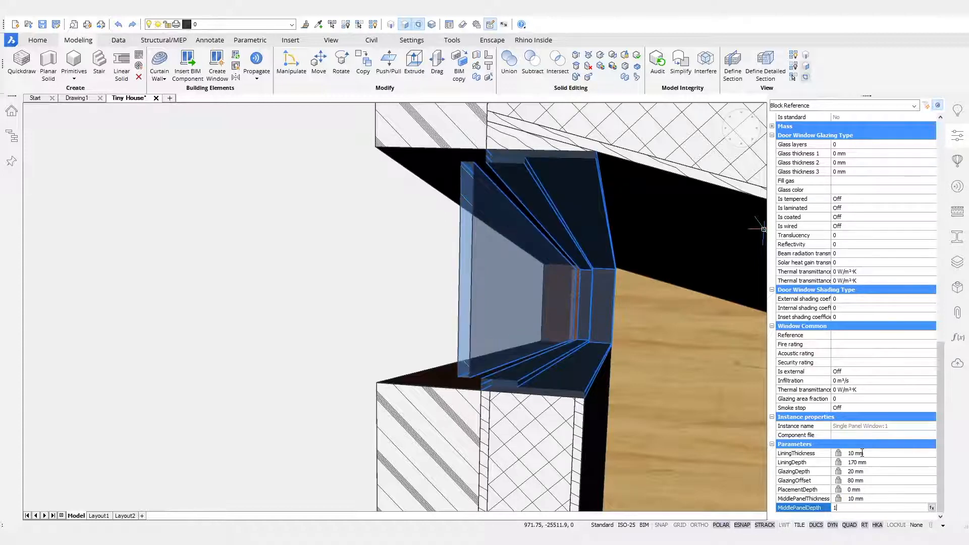
pyautogui.write('170')
pyautogui.hotkey('shift', 'Tab')
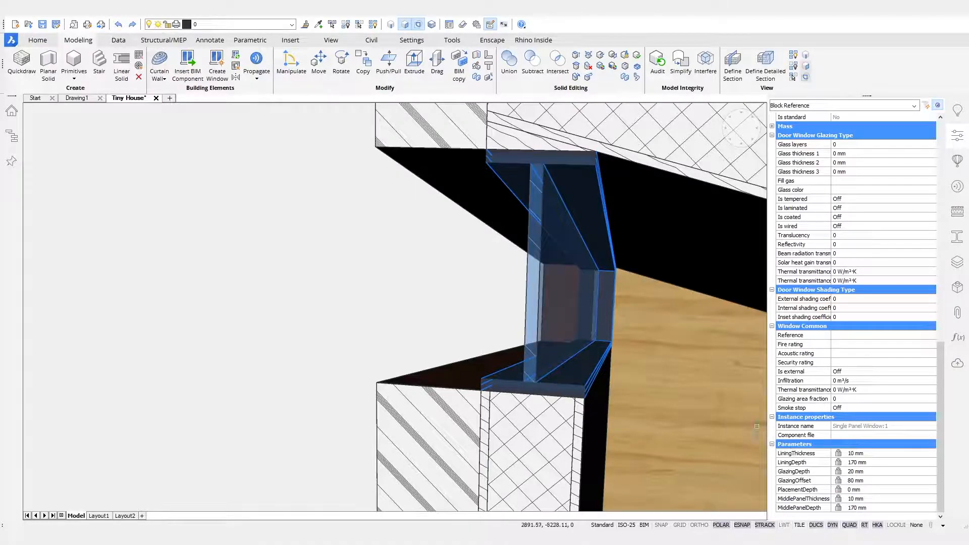
pyautogui.press('Escape')
# Turn off the section plane's clipping to show the complete house
pyautogui.scroll(-6, 550, 348)
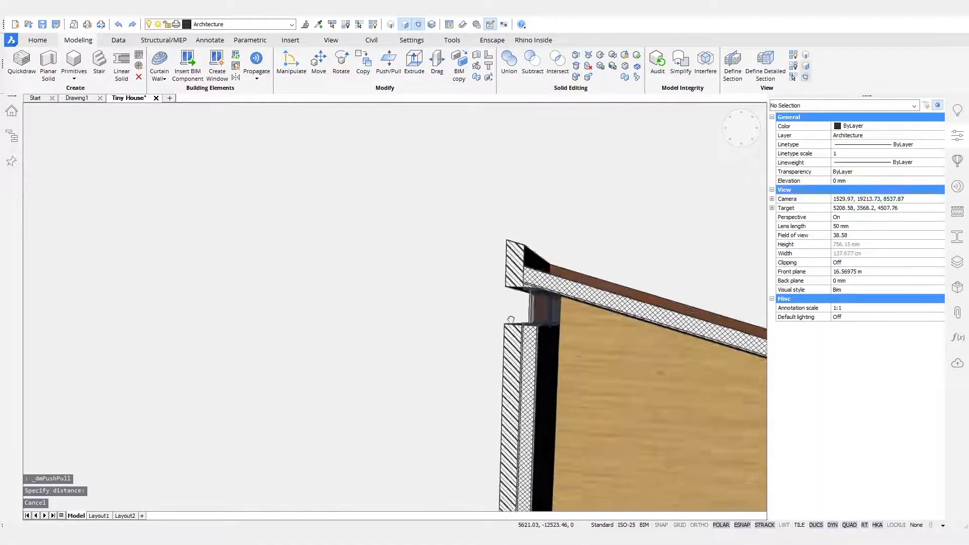
pyautogui.scroll(-10, 544, 343)
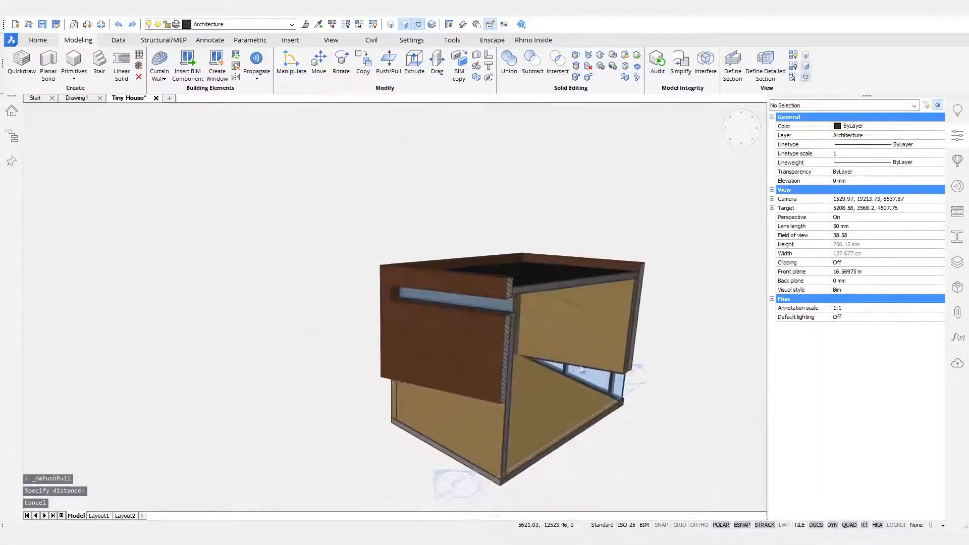
pyautogui.scroll(-1, 544, 343)
pyautogui.doubleClick(556, 404)
pyautogui.keyDown('shift'); pyautogui.moveTo(675, 287); pyautogui.dragTo(671, 244, button='middle'); pyautogui.keyUp('shift')
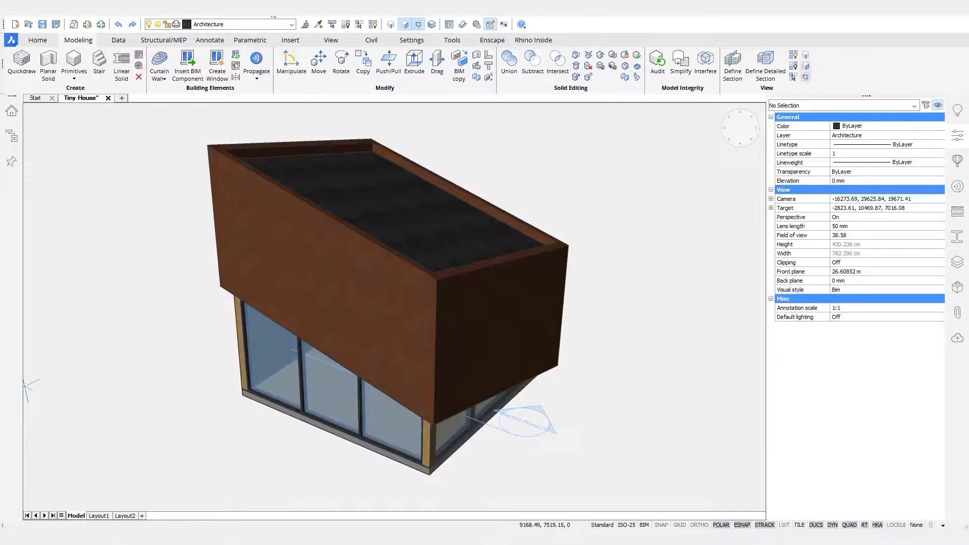
# Hide the roof slab to expose the interior of the house
pyautogui.keyDown('shift'); pyautogui.moveTo(673, 171); pyautogui.dragTo(707, 232, button='middle'); pyautogui.keyUp('shift')
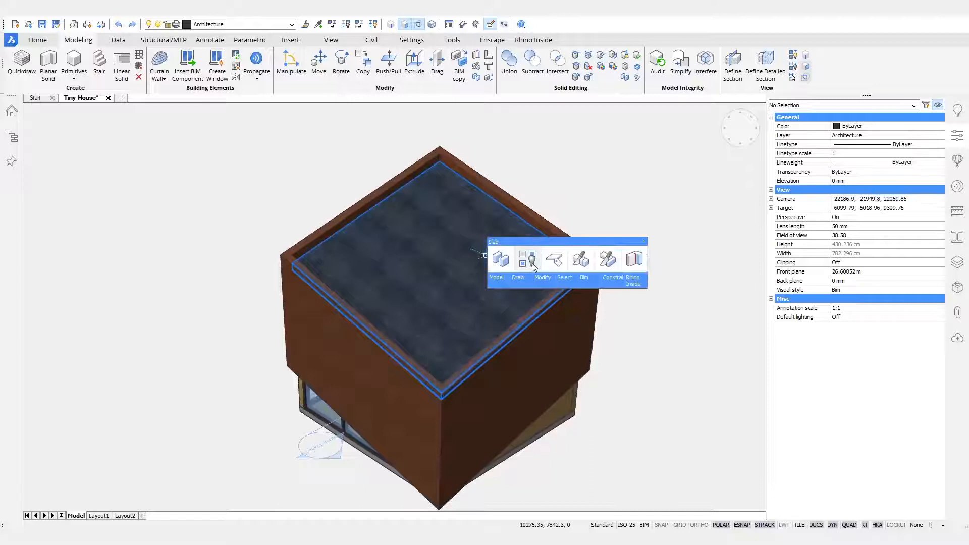
pyautogui.click(532, 264)
pyautogui.scroll(5, 612, 204)
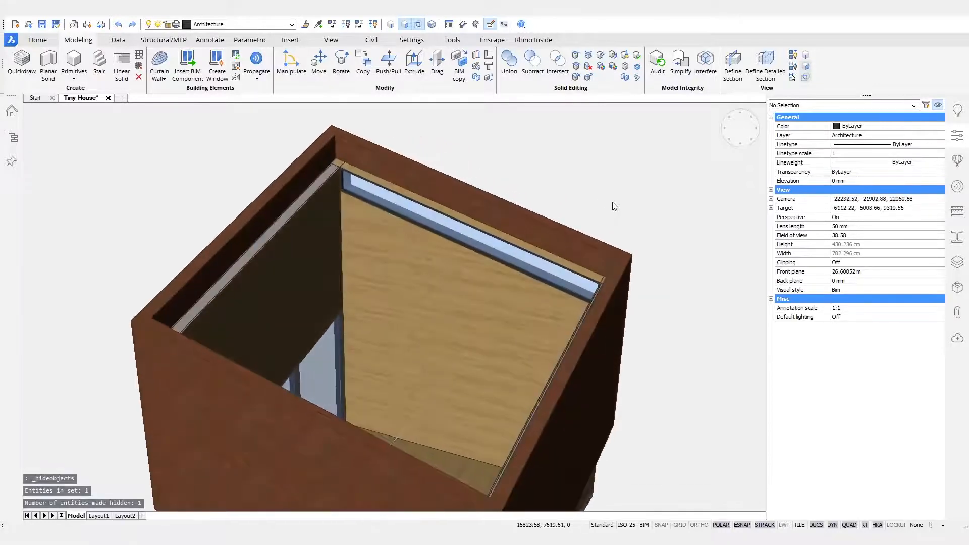
pyautogui.scroll(5, 631, 181)
# Draw a 170 mm thick box as a loft floor across the pine-finished wall below the high window, extending into the room
pyautogui.moveTo(407, 291)
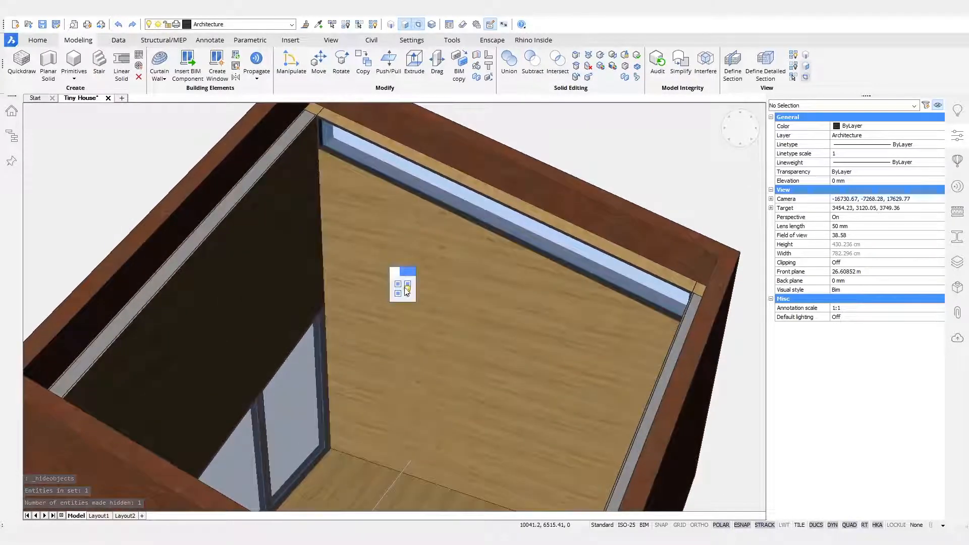
pyautogui.click(452, 289)
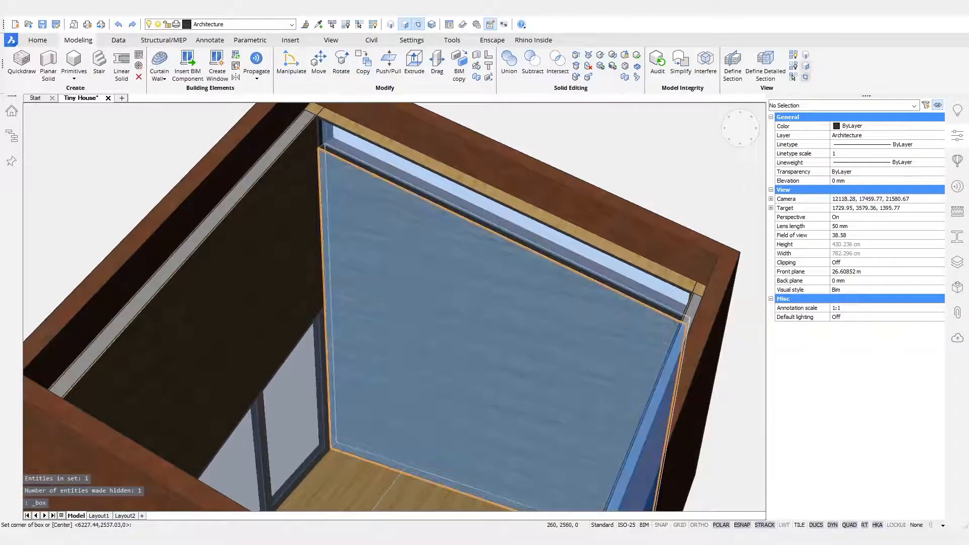
pyautogui.click(323, 304)
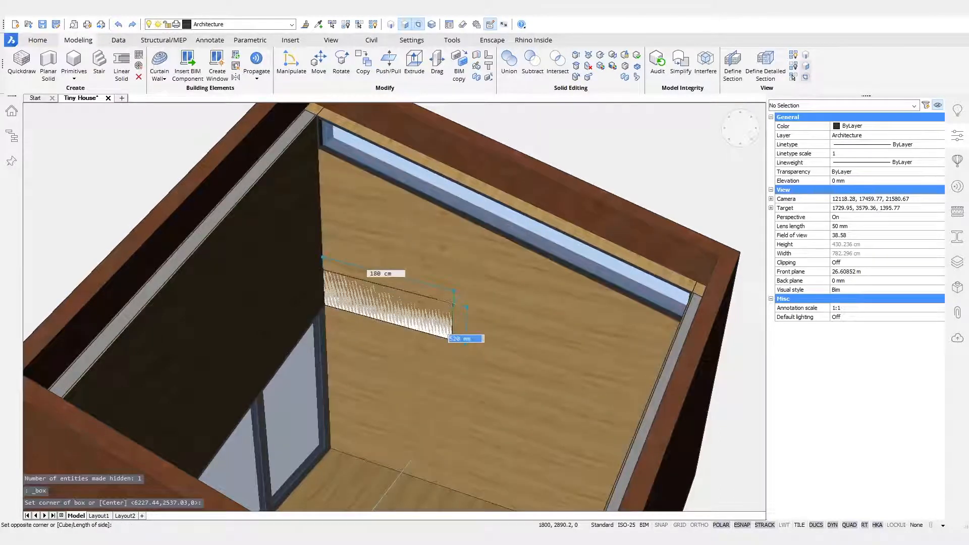
pyautogui.write('170')
pyautogui.press('Tab')
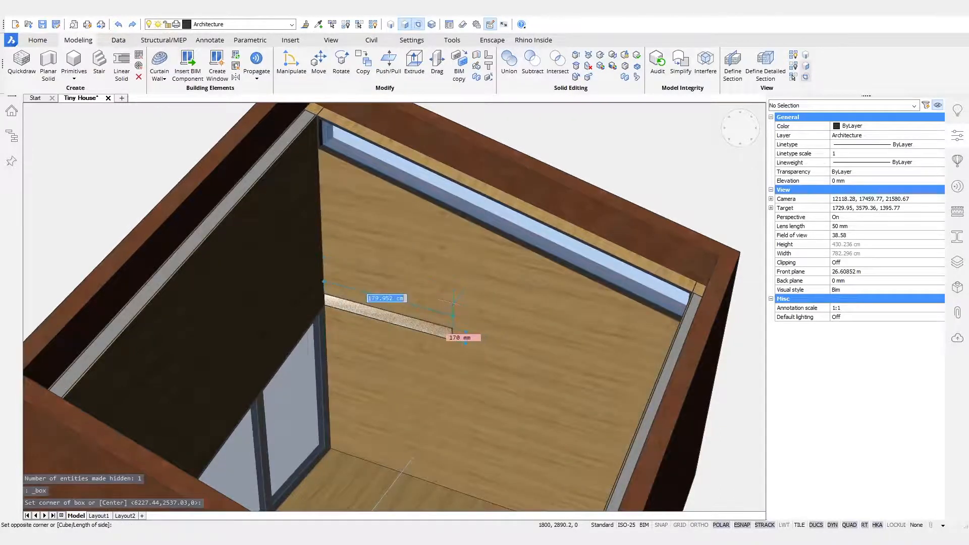
pyautogui.keyDown('shift'); pyautogui.moveTo(522, 319); pyautogui.dragTo(641, 281, button='middle'); pyautogui.keyUp('shift')
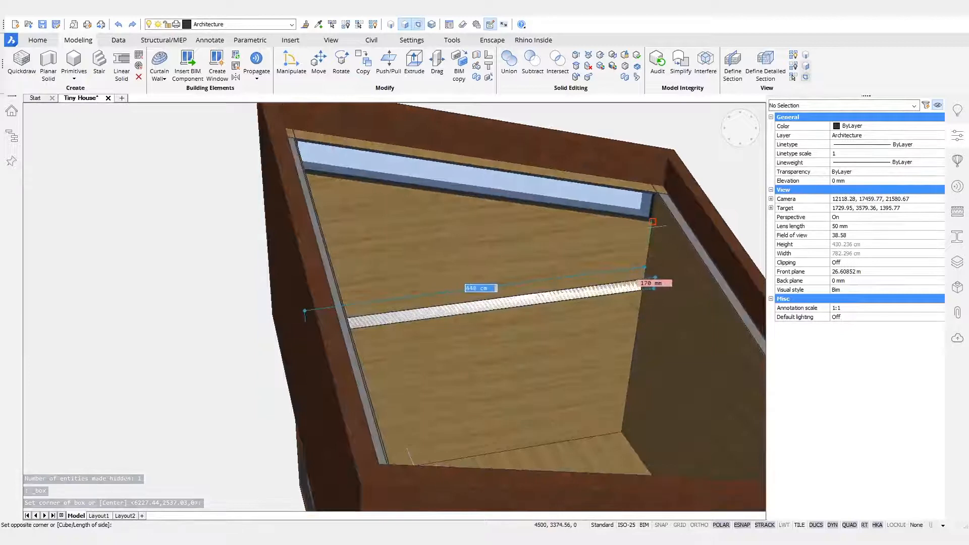
pyautogui.click(654, 289)
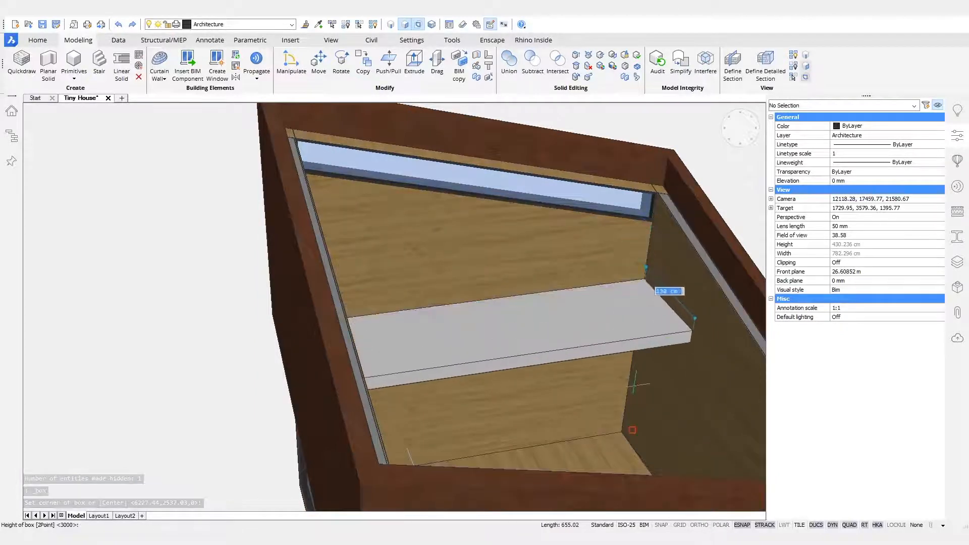
pyautogui.click(637, 387)
pyautogui.keyDown('shift'); pyautogui.moveTo(637, 388); pyautogui.dragTo(679, 377, button='middle'); pyautogui.keyUp('shift')
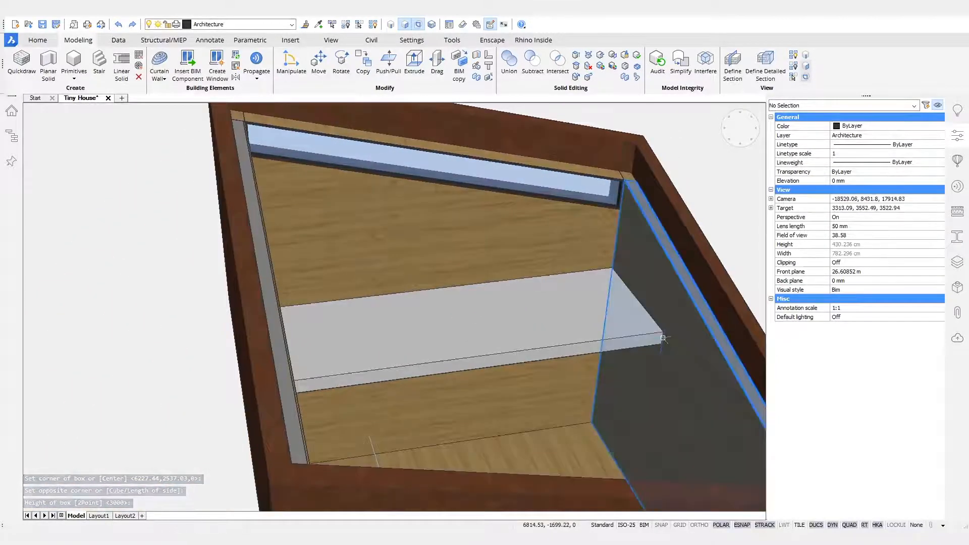
# Divide the loft floor's front face with an offset of its end edge and pull one part outward into an L shape
pyautogui.moveTo(660, 338)
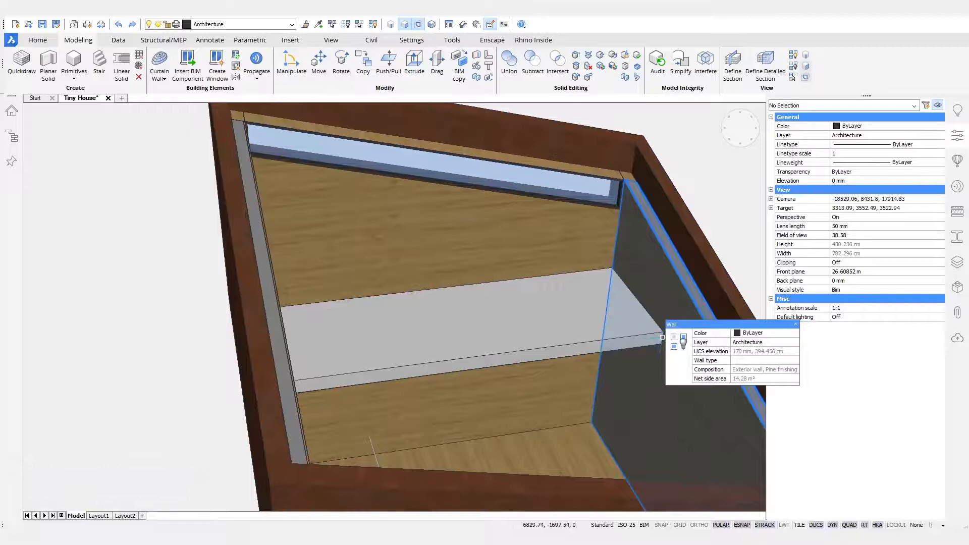
pyautogui.press('Tab')
pyautogui.press('Tab')
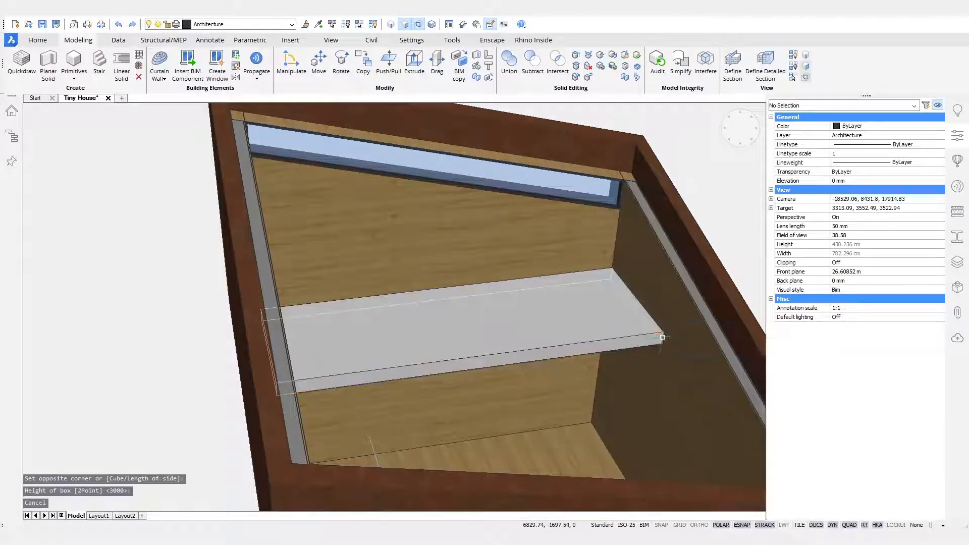
pyautogui.click(682, 341)
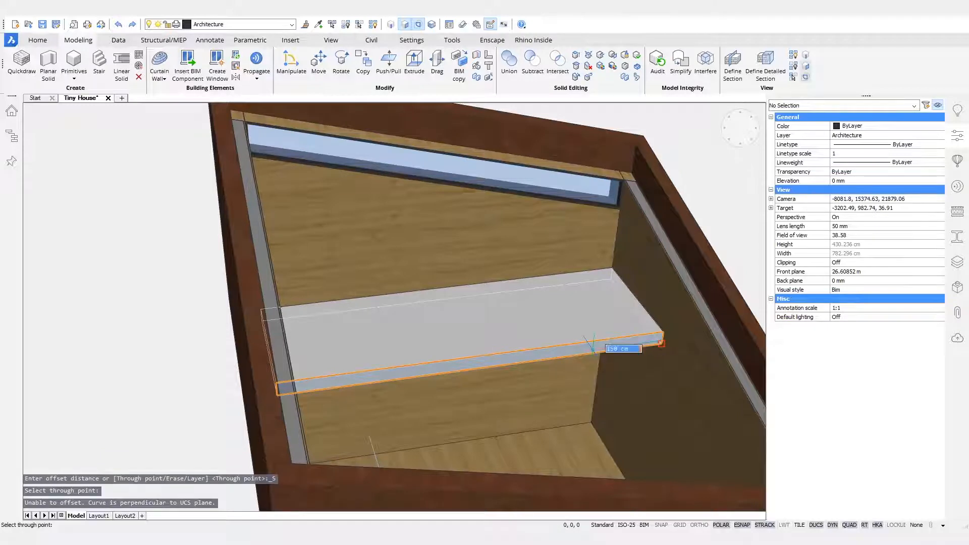
pyautogui.moveTo(536, 371)
pyautogui.click(566, 367)
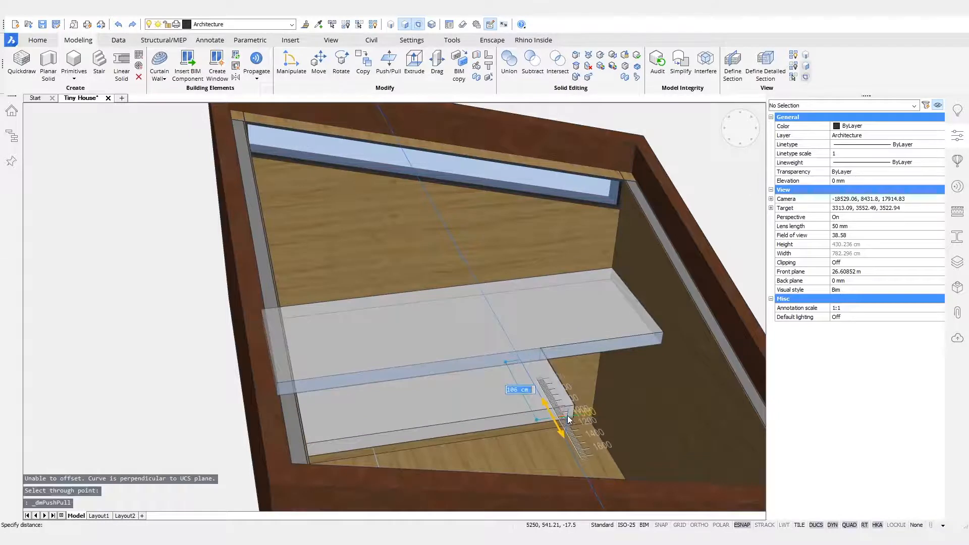
pyautogui.click(568, 419)
# Draw a diagonal line from the loft floor's inner corner to its outer edge and push away the triangular corner
pyautogui.keyDown('shift'); pyautogui.moveTo(567, 419); pyautogui.dragTo(528, 397, button='middle'); pyautogui.keyUp('shift')
pyautogui.write('1')
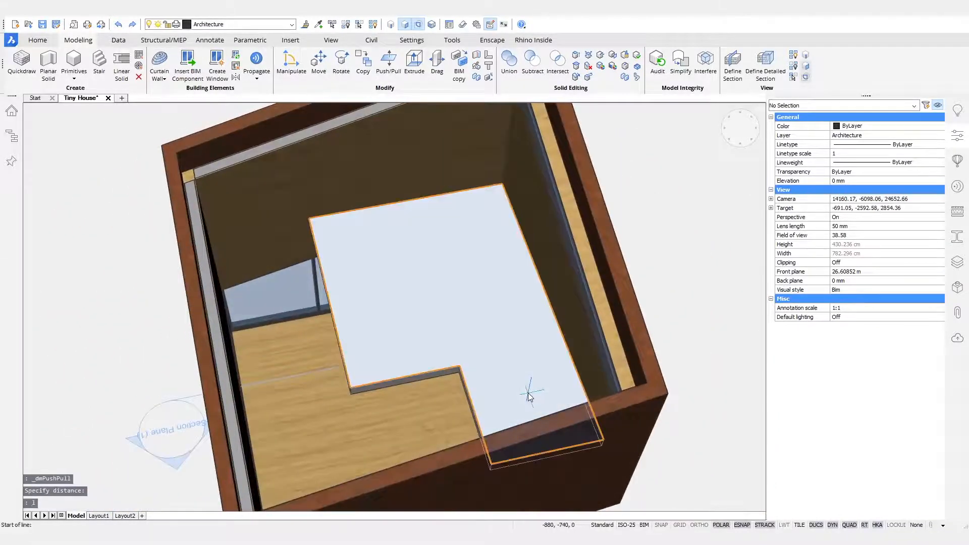
pyautogui.click(460, 367)
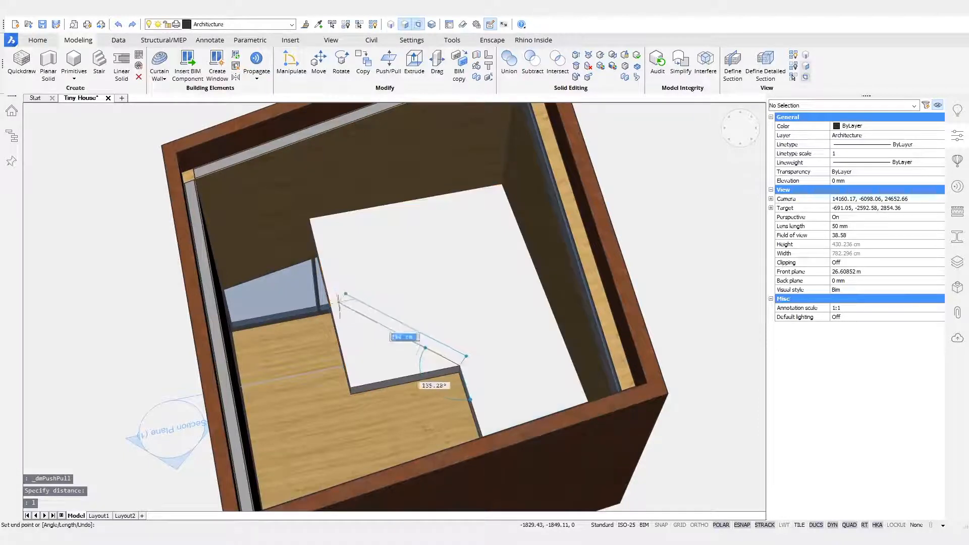
pyautogui.click(392, 329)
pyautogui.click(349, 416)
pyautogui.keyDown('shift'); pyautogui.moveTo(350, 416); pyautogui.dragTo(425, 291, button='middle'); pyautogui.keyUp('shift')
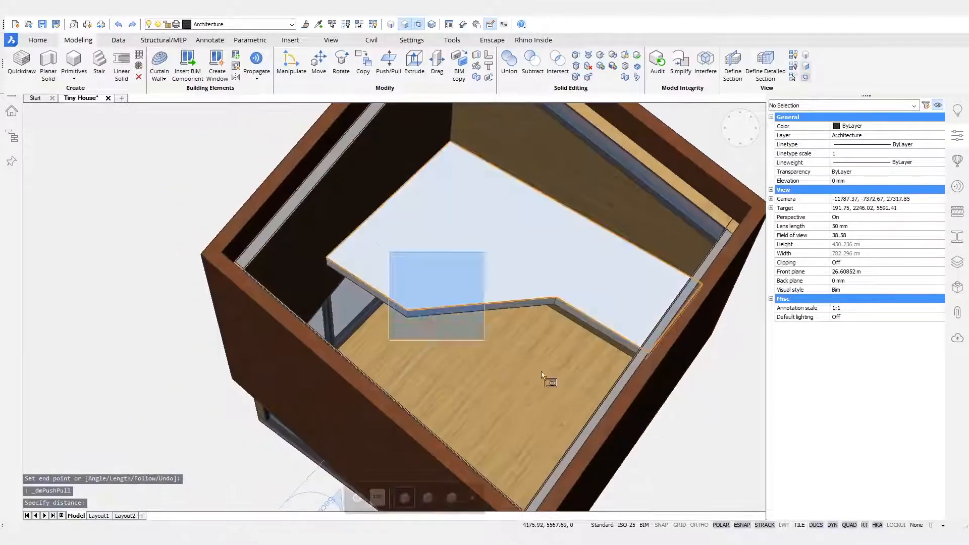
# Delete the two leftover construction lines around the loft floor's cut corner
pyautogui.moveTo(541, 371); pyautogui.dragTo(566, 382)
pyautogui.press('Delete')
pyautogui.keyDown('shift'); pyautogui.moveTo(566, 381); pyautogui.dragTo(540, 305, button='middle'); pyautogui.keyUp('shift')
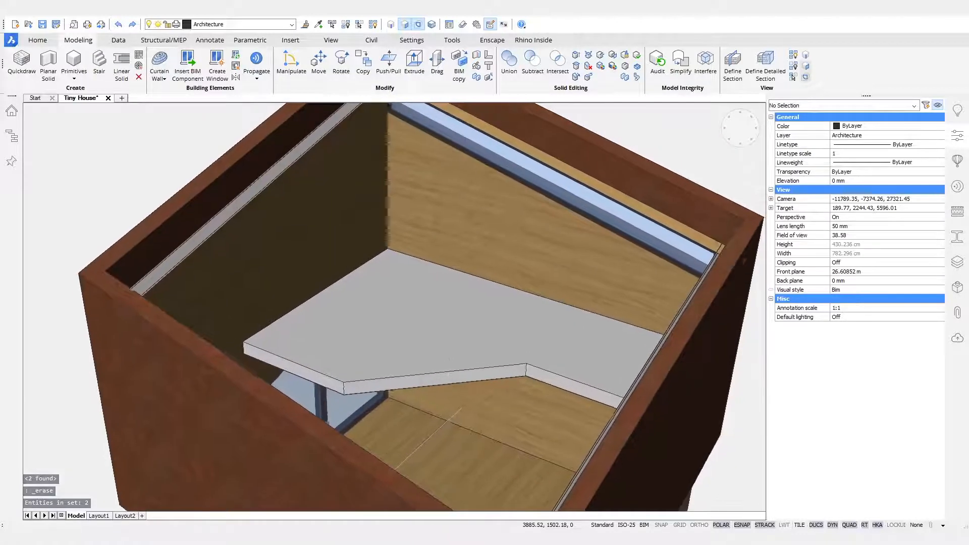
# Classify the L-shaped loft floor solid as a BIM slab
pyautogui.moveTo(449, 368); pyautogui.dragTo(445, 371, button='middle')
pyautogui.moveTo(435, 317)
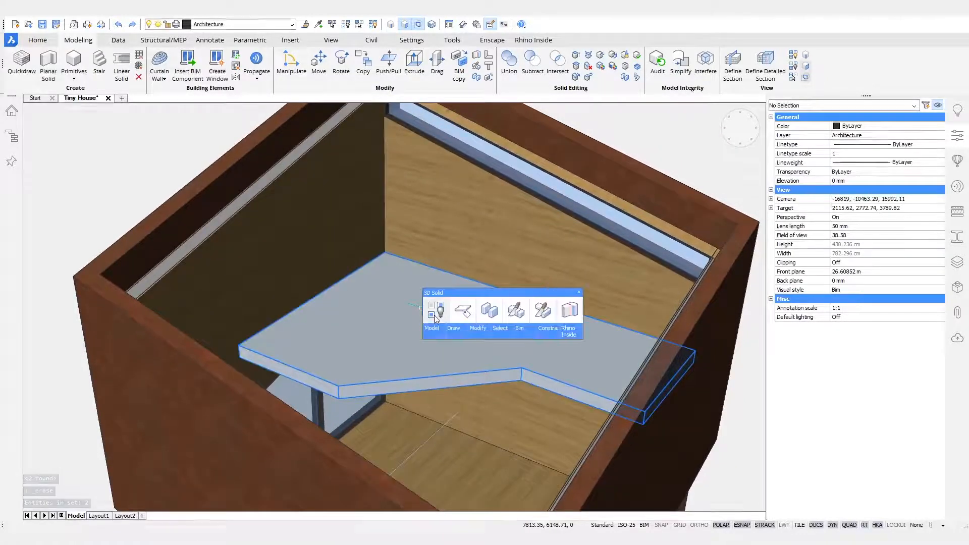
pyautogui.moveTo(535, 338)
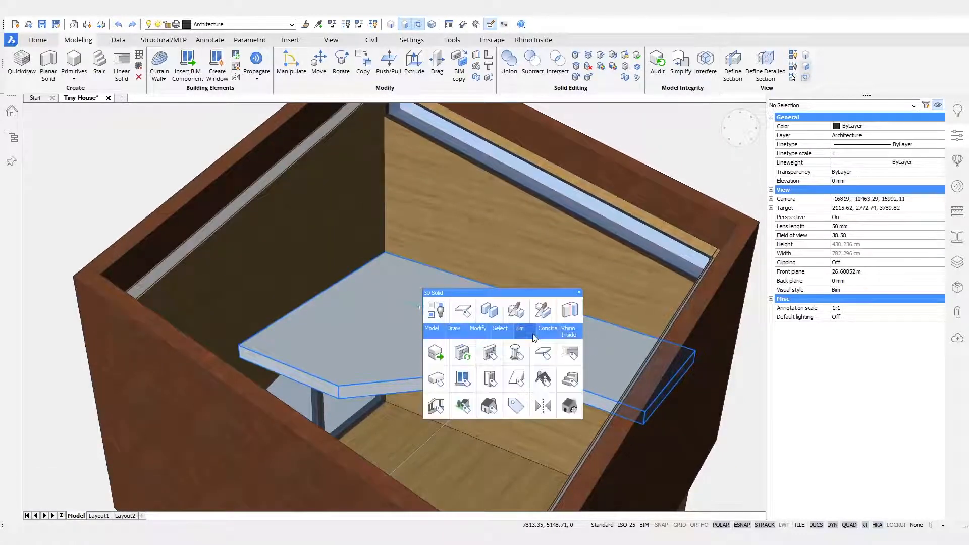
pyautogui.click(544, 364)
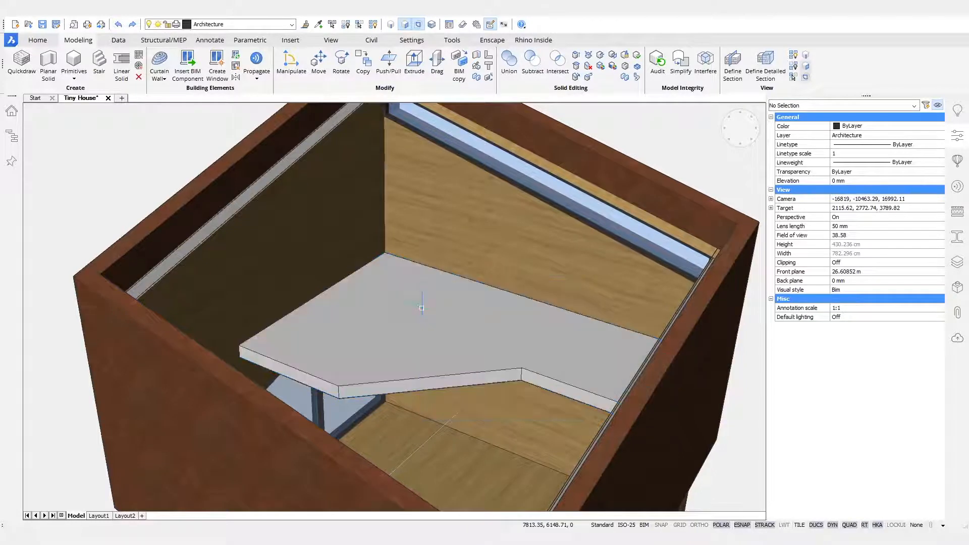
# Draw two connected 80 mm wide, left-justified partition walls on the ground floor with Polysolid, reaching up to the loft floor's underside
pyautogui.keyDown('shift'); pyautogui.moveTo(422, 308); pyautogui.dragTo(445, 290, button='middle'); pyautogui.keyUp('shift')
pyautogui.rightClick(418, 276)
pyautogui.moveTo(446, 297)
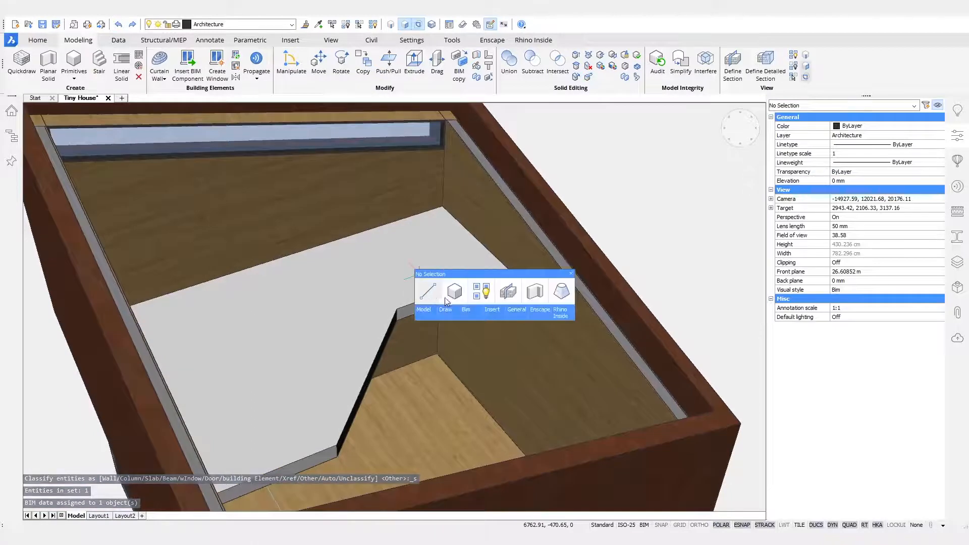
pyautogui.click(536, 293)
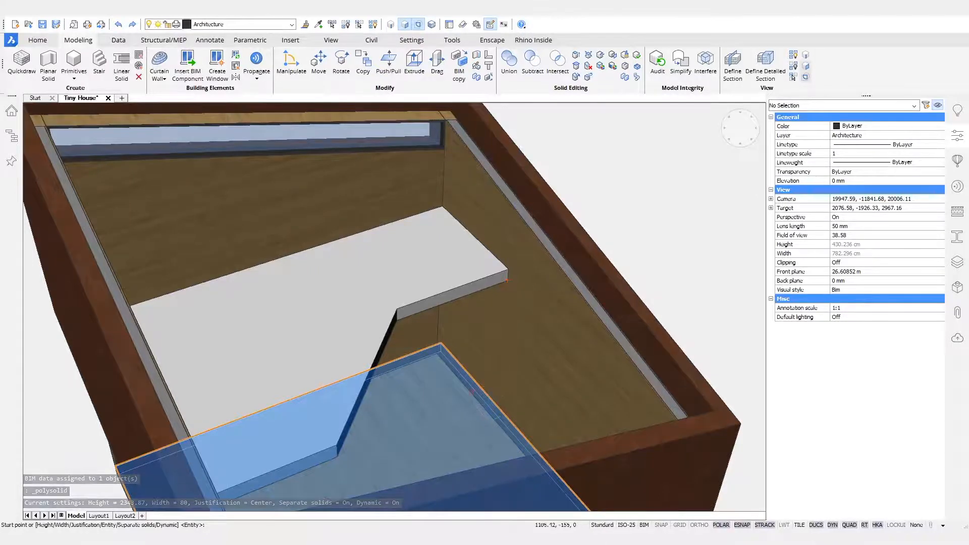
pyautogui.click(496, 423)
pyautogui.press('ctrl')
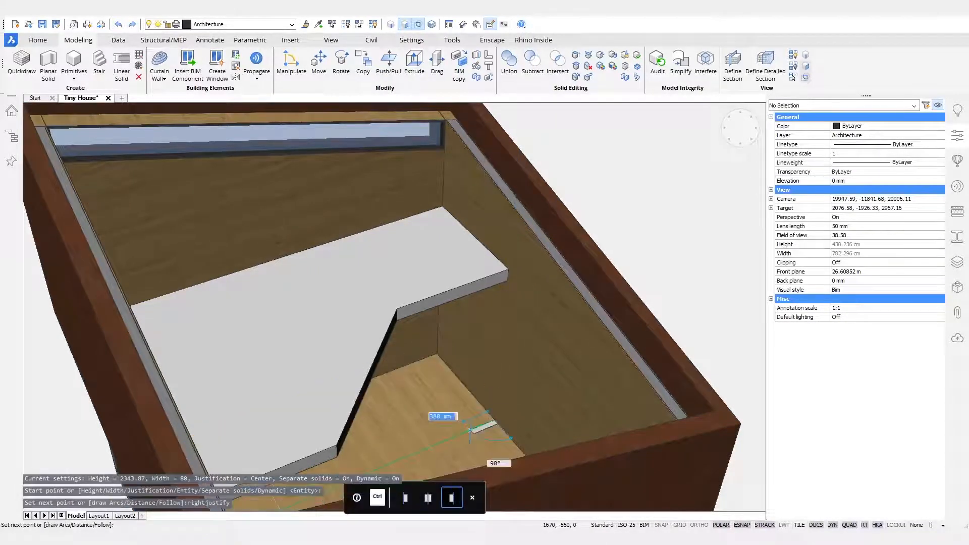
pyautogui.press('ctrl')
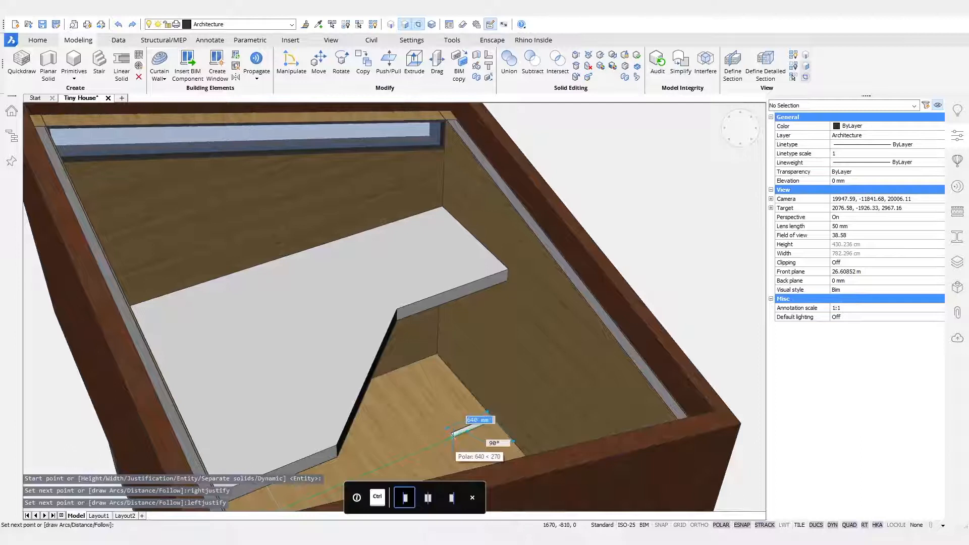
pyautogui.click(374, 429)
pyautogui.keyDown('shift'); pyautogui.moveTo(374, 429); pyautogui.dragTo(277, 343, button='middle'); pyautogui.keyUp('shift')
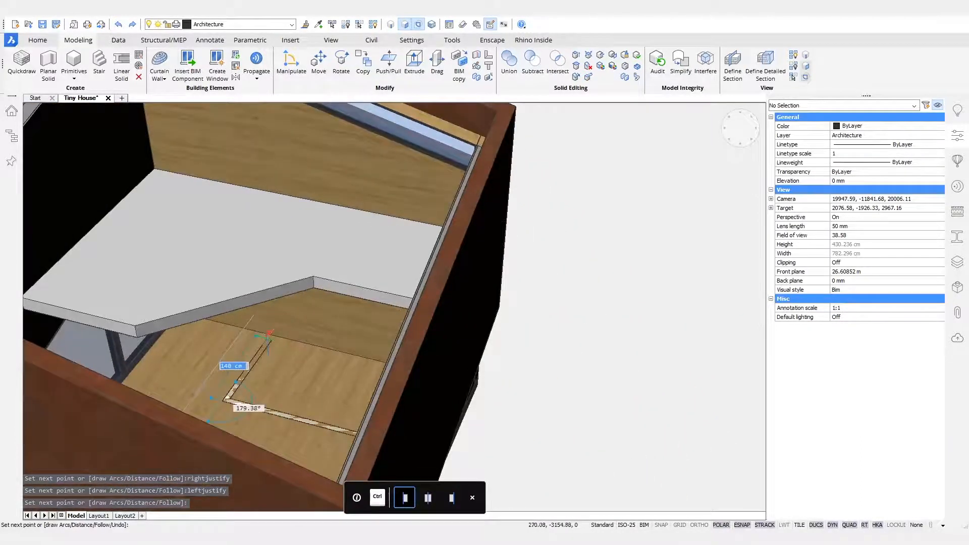
pyautogui.click(267, 330)
pyautogui.press('Return')
# Assign the Pine Finishing composition to the loft floor and both partition walls beneath it
pyautogui.keyDown('shift'); pyautogui.moveTo(565, 346); pyautogui.dragTo(317, 426, button='middle'); pyautogui.keyUp('shift')
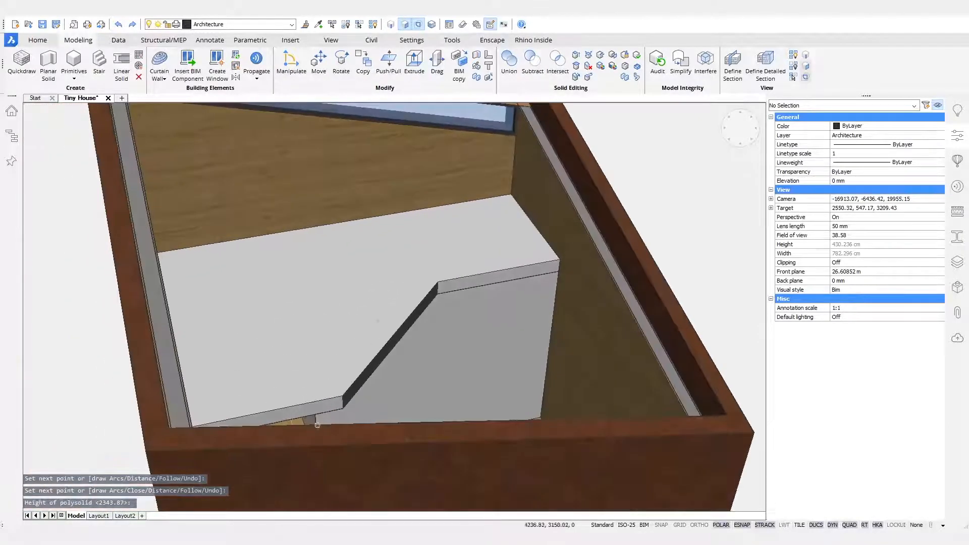
pyautogui.click(317, 427)
pyautogui.click(454, 236)
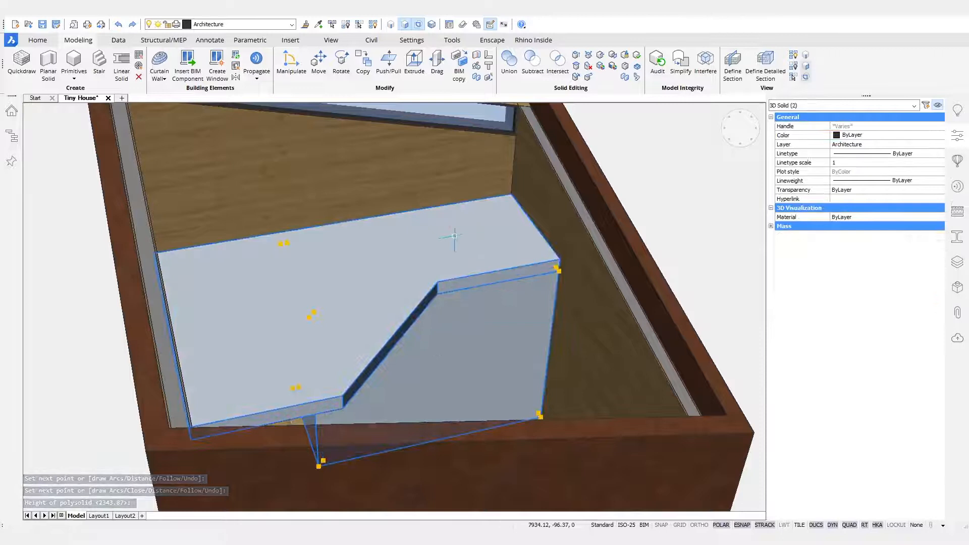
pyautogui.click(954, 220)
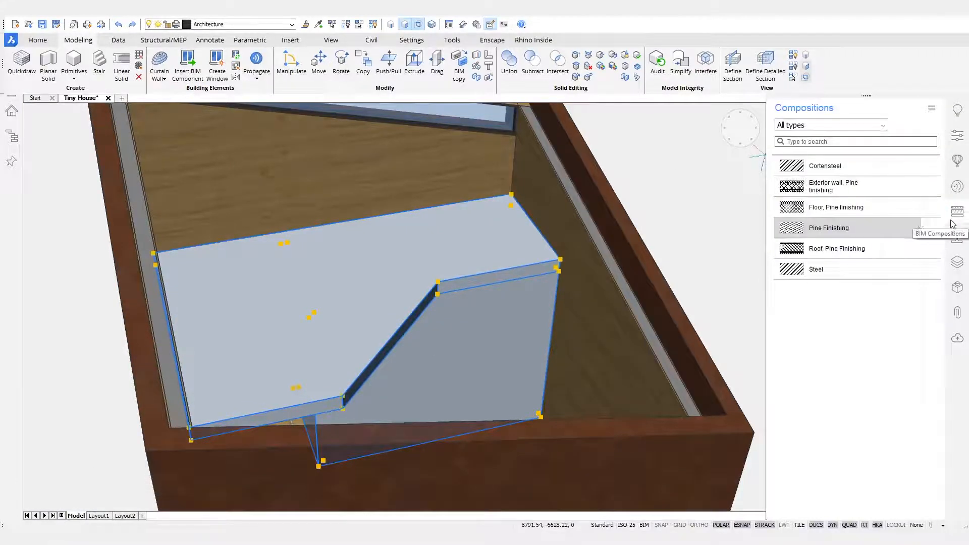
pyautogui.moveTo(510, 275); pyautogui.dragTo(512, 277)
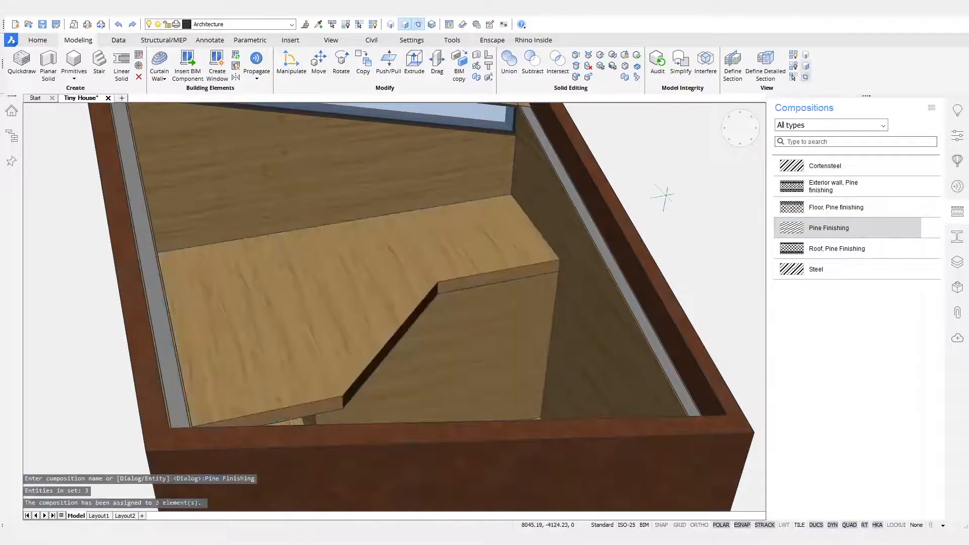
# Create a stair from the loft floor's edge down to the ground floor, running beside the glazed wall
pyautogui.keyDown('shift'); pyautogui.moveTo(513, 277); pyautogui.dragTo(262, 391, button='middle'); pyautogui.keyUp('shift')
pyautogui.keyDown('shift'); pyautogui.moveTo(575, 219); pyautogui.dragTo(565, 183, button='middle'); pyautogui.keyUp('shift')
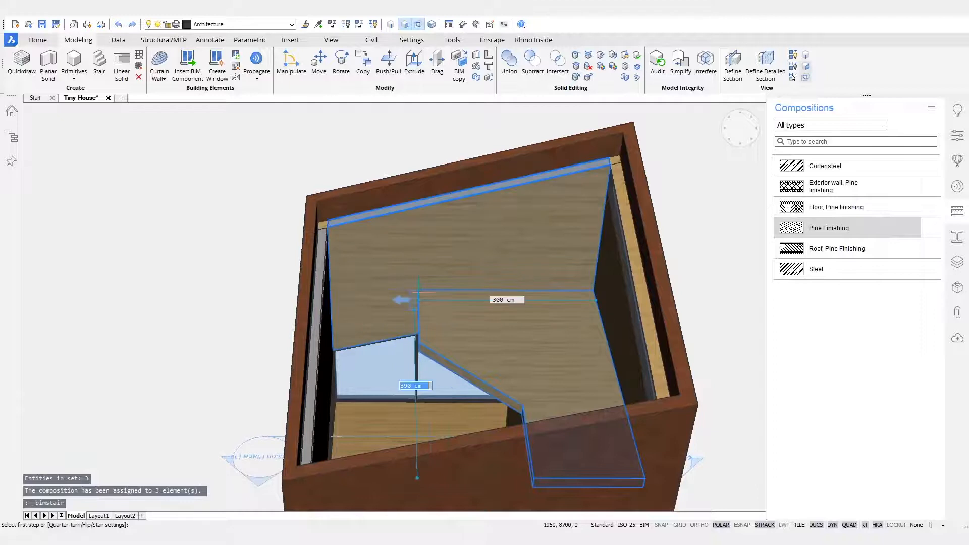
pyautogui.click(417, 298)
pyautogui.keyDown('shift'); pyautogui.moveTo(391, 337); pyautogui.dragTo(412, 320, button='middle'); pyautogui.keyUp('shift')
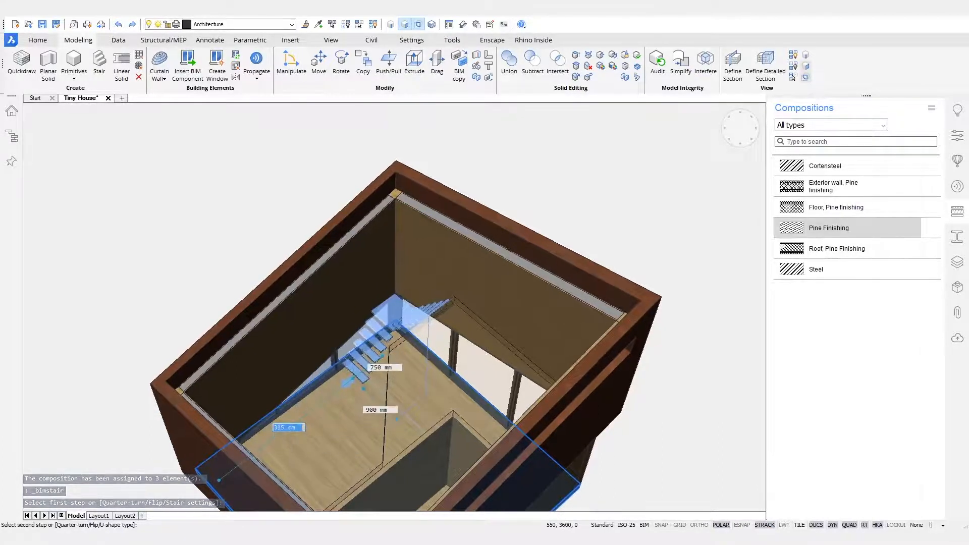
pyautogui.keyDown('shift'); pyautogui.moveTo(376, 383); pyautogui.dragTo(288, 381, button='middle'); pyautogui.keyUp('shift')
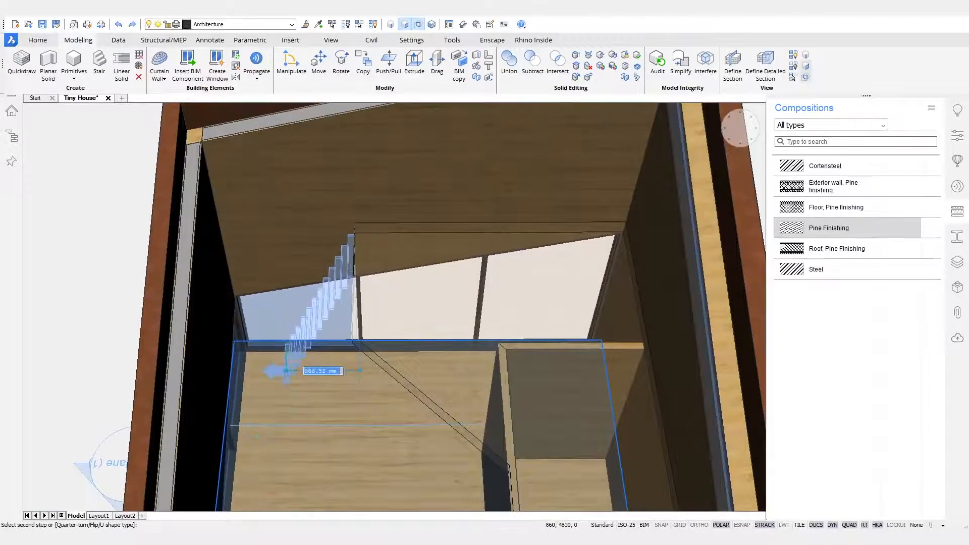
pyautogui.click(277, 371)
# Unhide the isolated roof and turn on the section plane's clipping to cut the house open
pyautogui.keyDown('shift'); pyautogui.moveTo(228, 387); pyautogui.dragTo(384, 99, button='middle'); pyautogui.keyUp('shift')
pyautogui.click(373, 25)
pyautogui.doubleClick(487, 387)
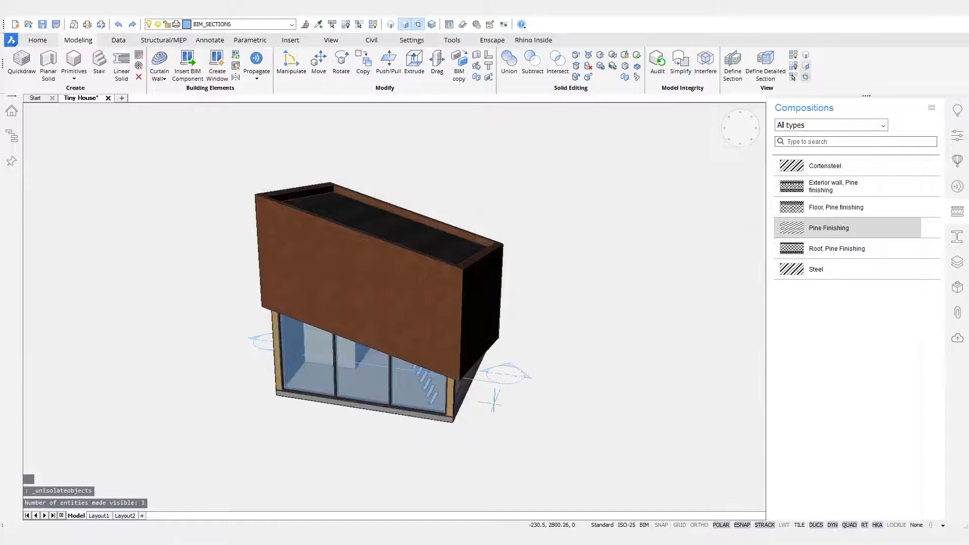
# Start inserting the Door SingleSwing 1 component and set its width W to 700 mm and height H to 200 cm
pyautogui.scroll(6, 468, 427)
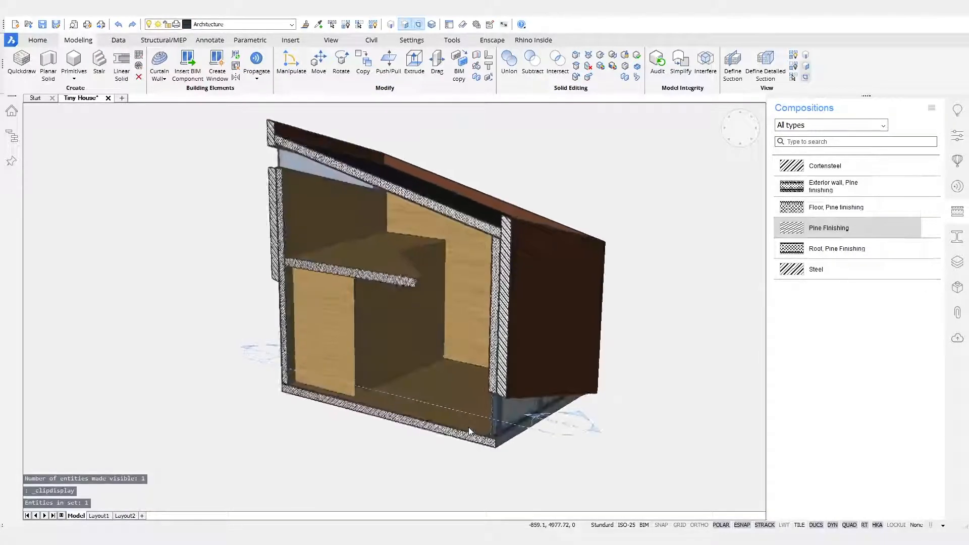
pyautogui.click(958, 161)
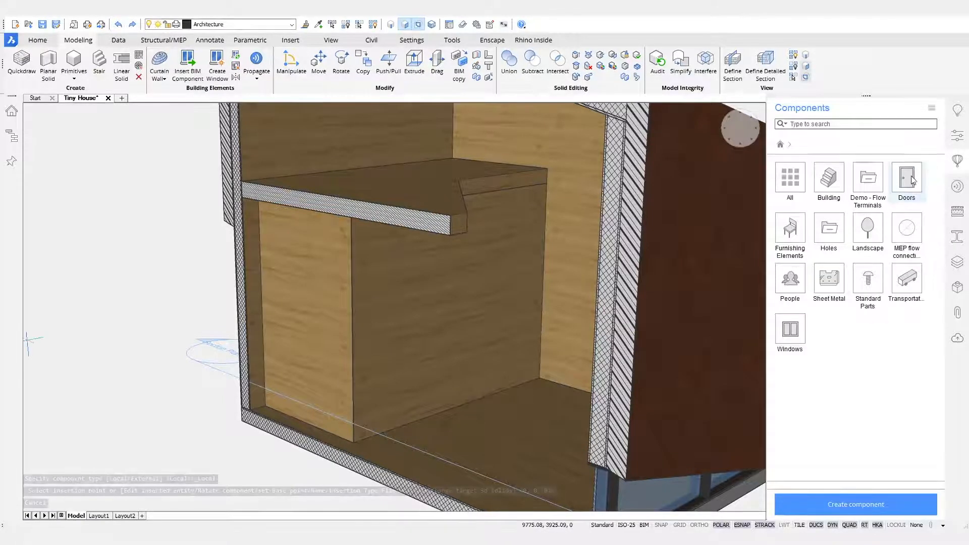
pyautogui.click(910, 176)
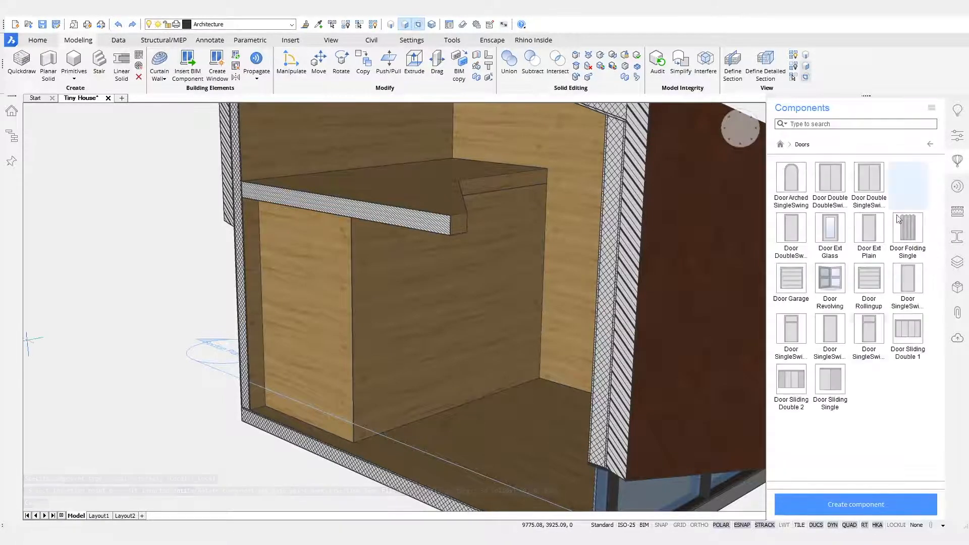
pyautogui.click(914, 287)
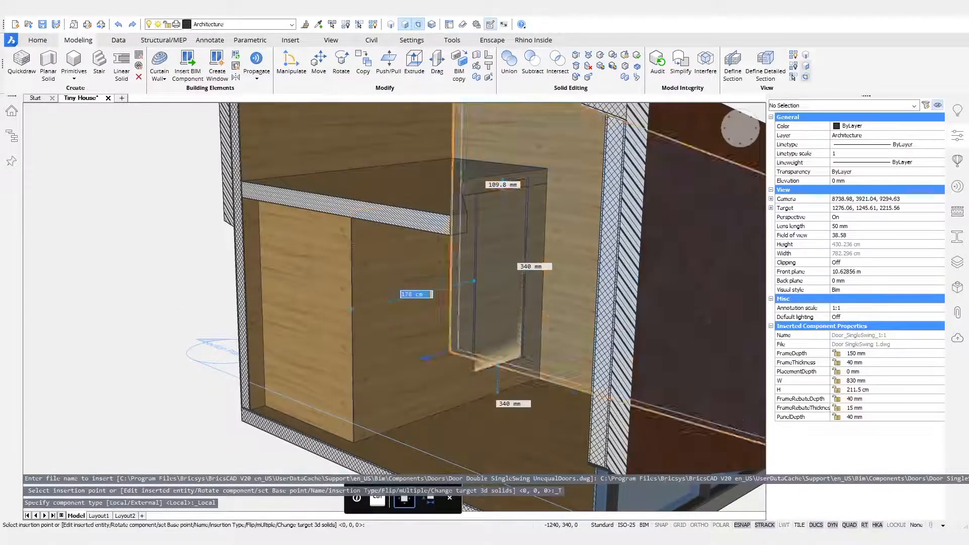
pyautogui.click(860, 380)
pyautogui.write('700')
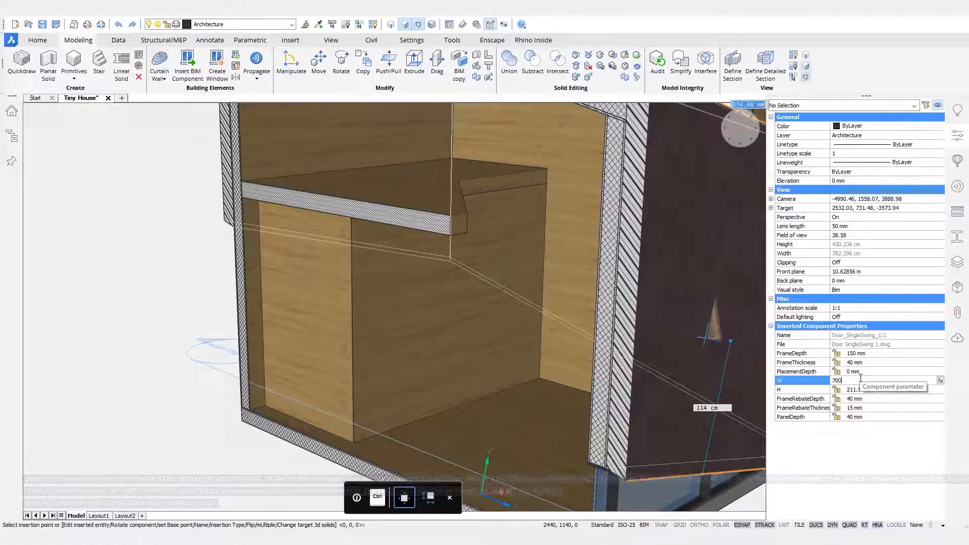
pyautogui.press('Return')
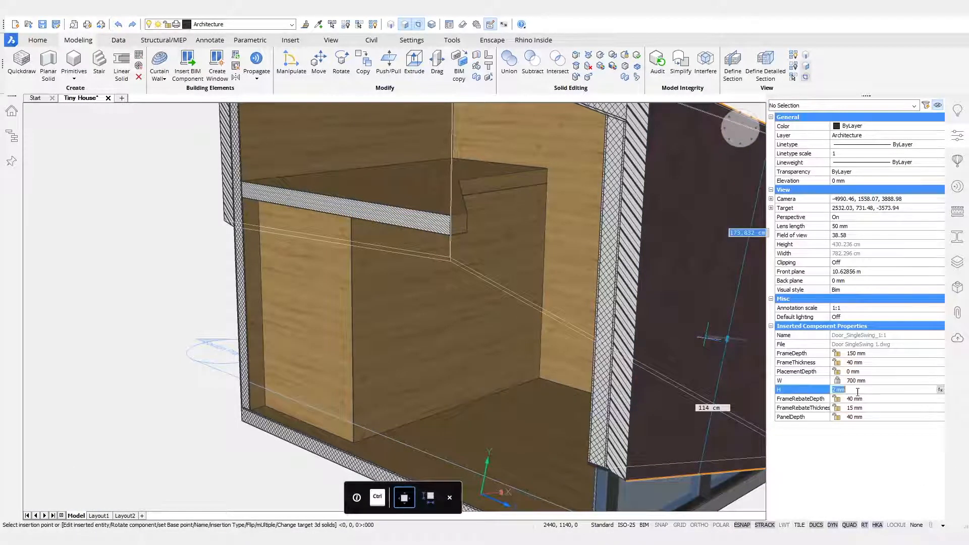
pyautogui.press('Return')
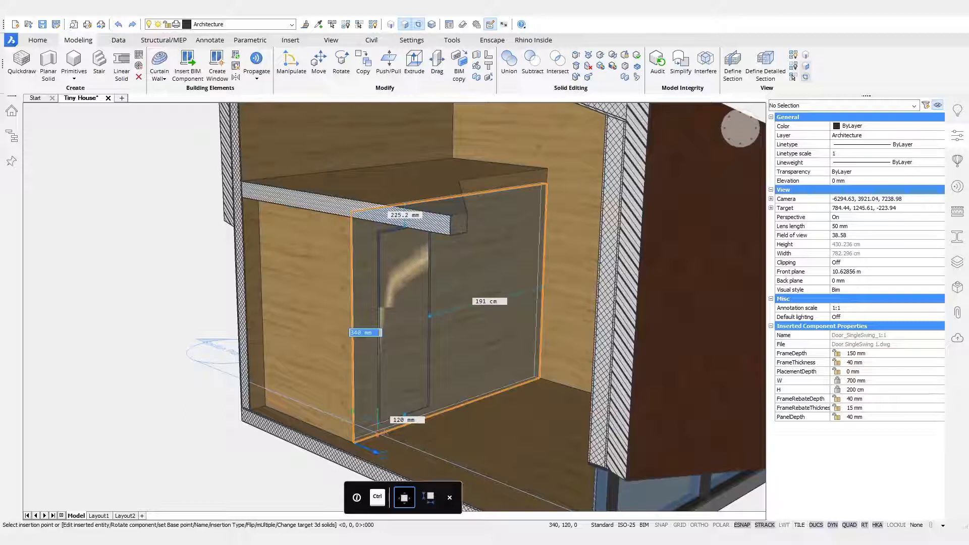
# Place the door in the long partition wall, 350 mm from its free edge and 0 mm above the floor
pyautogui.press('Tab')
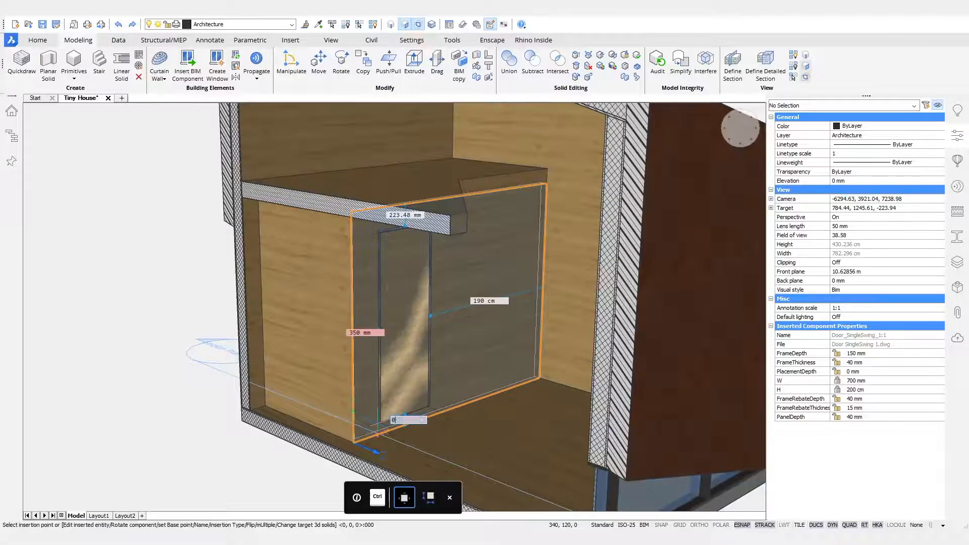
pyautogui.write('0')
pyautogui.press('Tab')
pyautogui.press('Return')
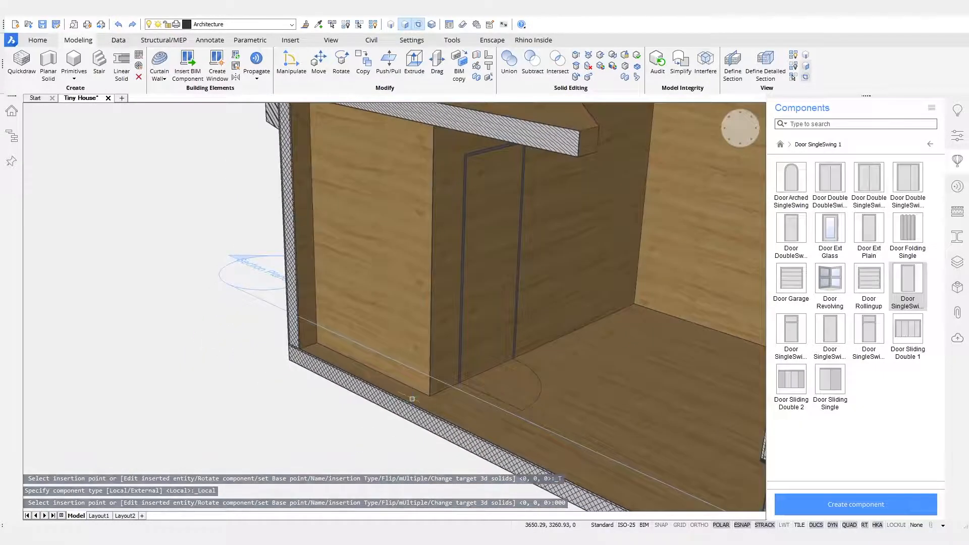
# Flip the partition wall's door left-right so it swings from the opposite side
pyautogui.moveTo(524, 259)
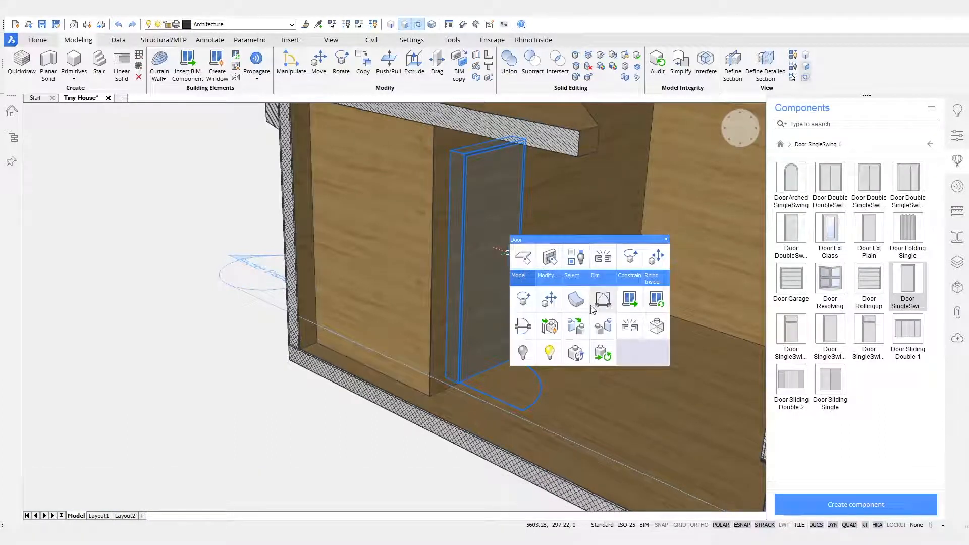
pyautogui.click(593, 308)
pyautogui.keyDown('shift'); pyautogui.moveTo(322, 447); pyautogui.dragTo(450, 412, button='middle'); pyautogui.keyUp('shift')
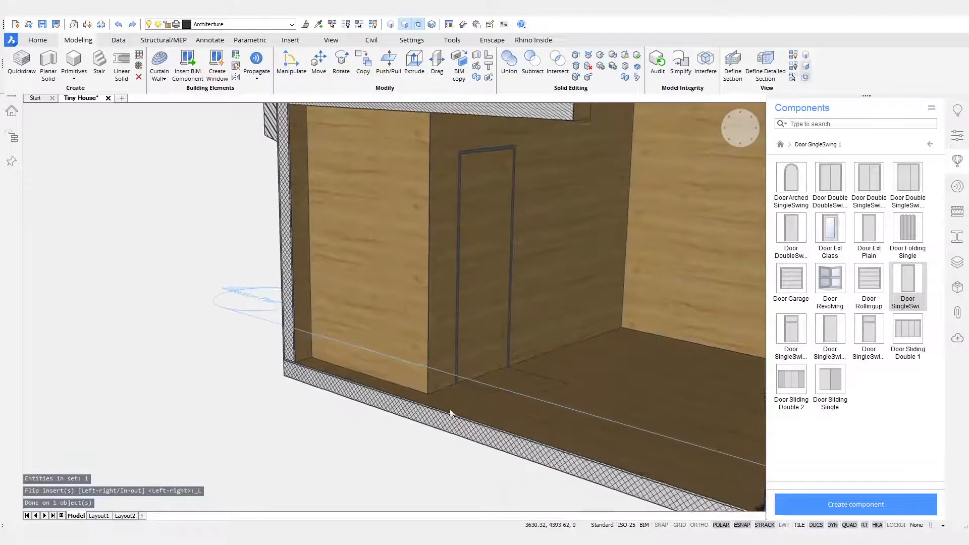
# Move the section plane deeper into the house so it cuts through the partition wall's door
pyautogui.scroll(-3, 504, 422)
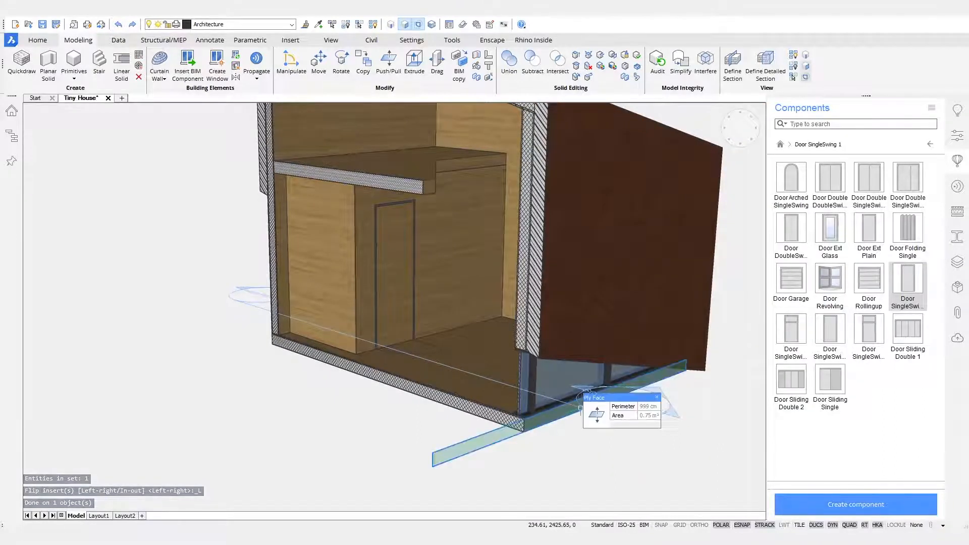
pyautogui.click(579, 411)
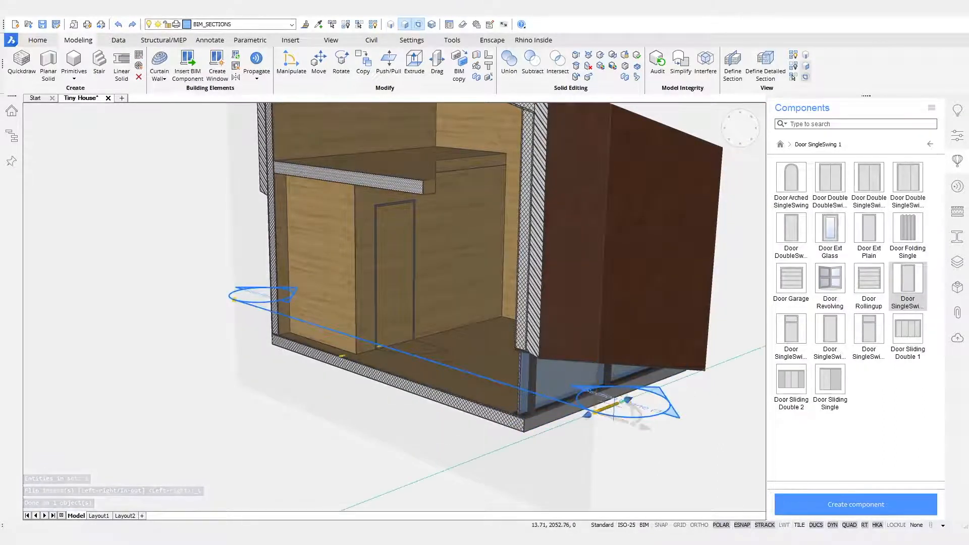
pyautogui.click(618, 404)
pyautogui.click(639, 458)
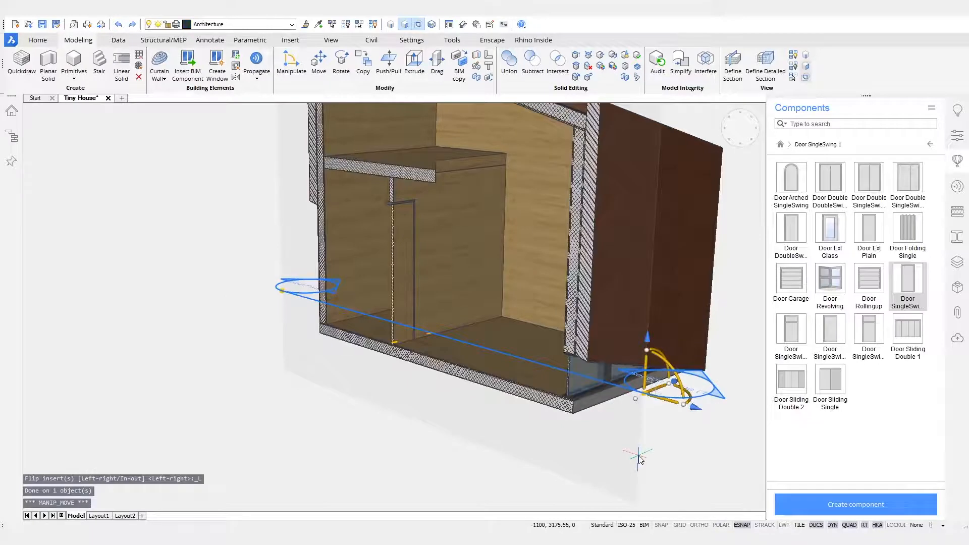
pyautogui.press('Escape')
# Set the partition wall door's FrameDepth to 100 mm, PlacementDepth to -10 mm and FrameRebateDepth to 60 mm
pyautogui.scroll(5, 394, 201)
pyautogui.scroll(3, 394, 202)
pyautogui.keyDown('shift'); pyautogui.moveTo(394, 201); pyautogui.dragTo(365, 219, button='middle'); pyautogui.keyUp('shift')
pyautogui.click(366, 222)
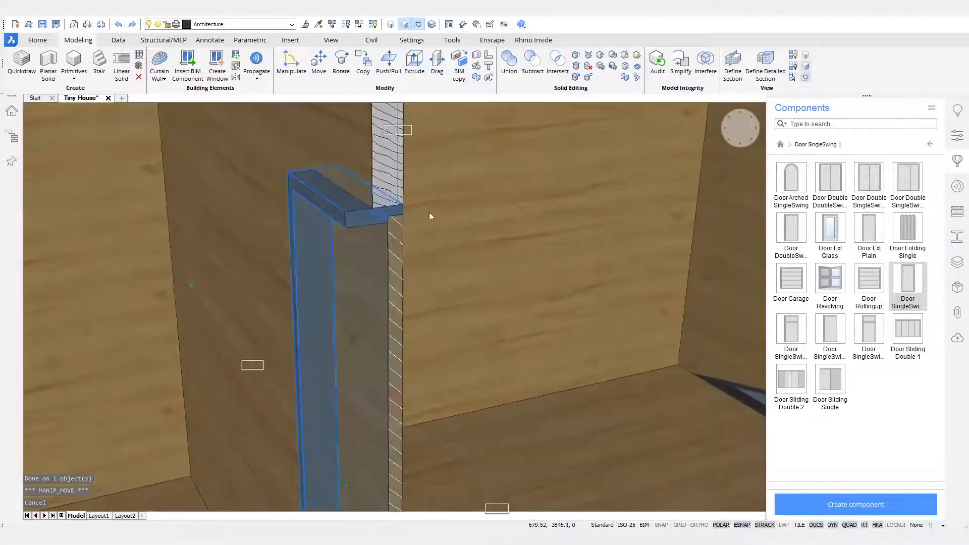
pyautogui.click(964, 143)
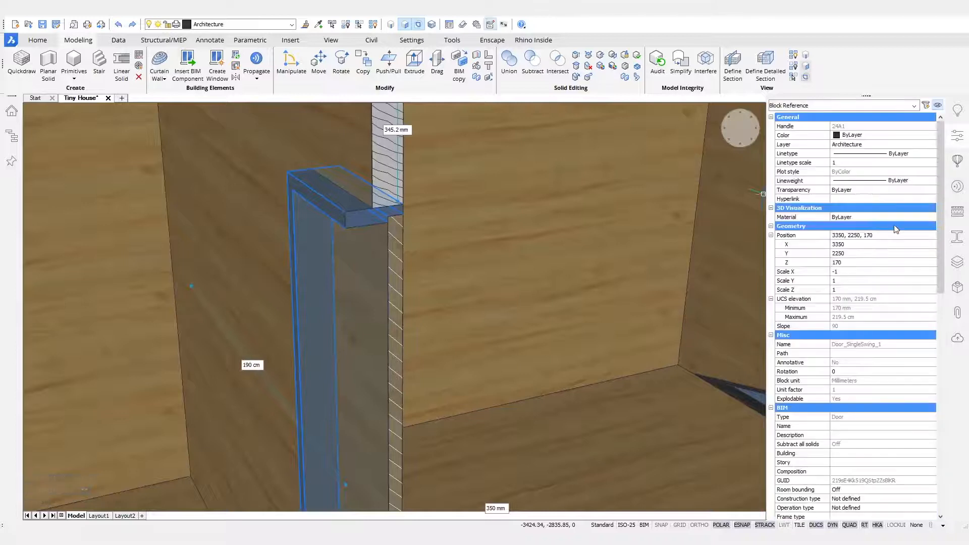
pyautogui.scroll(-10, 893, 229)
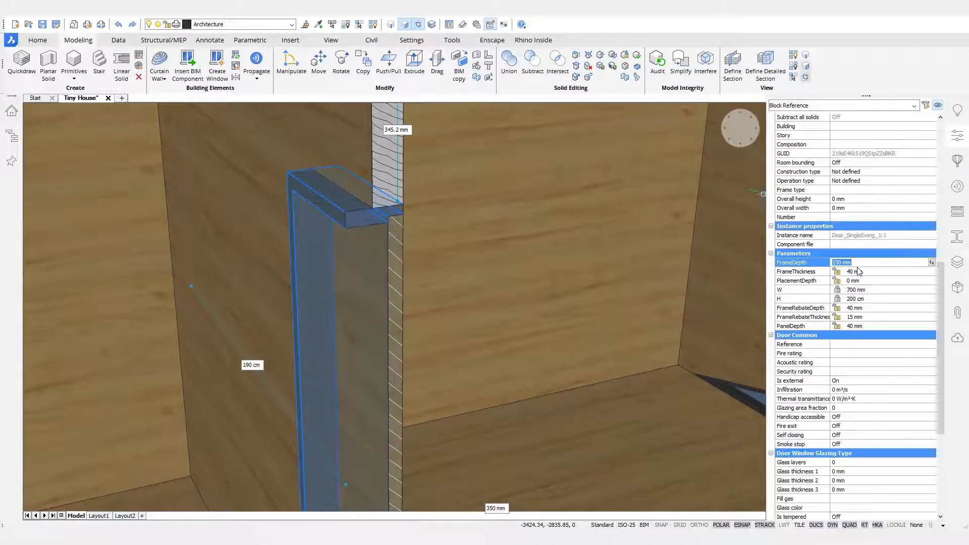
pyautogui.press('Tab')
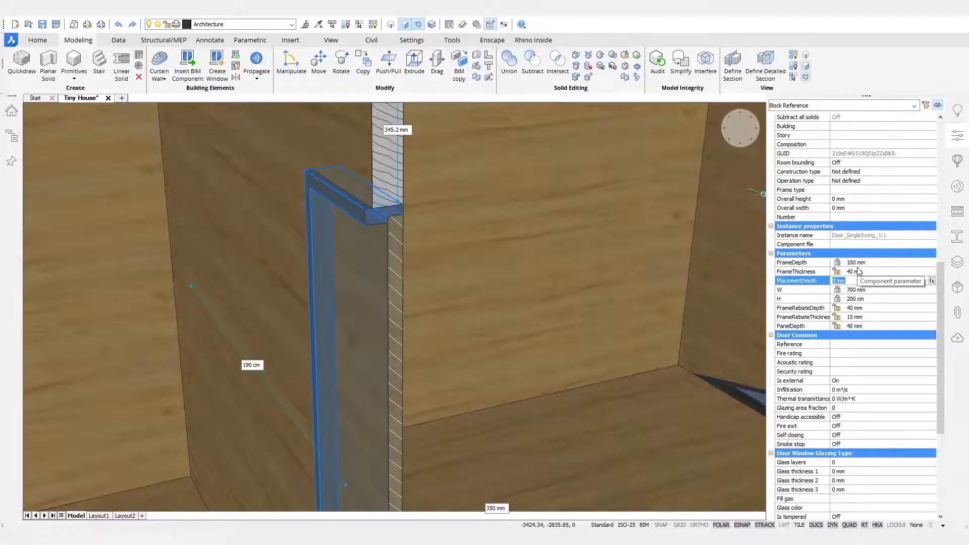
pyautogui.press('Tab')
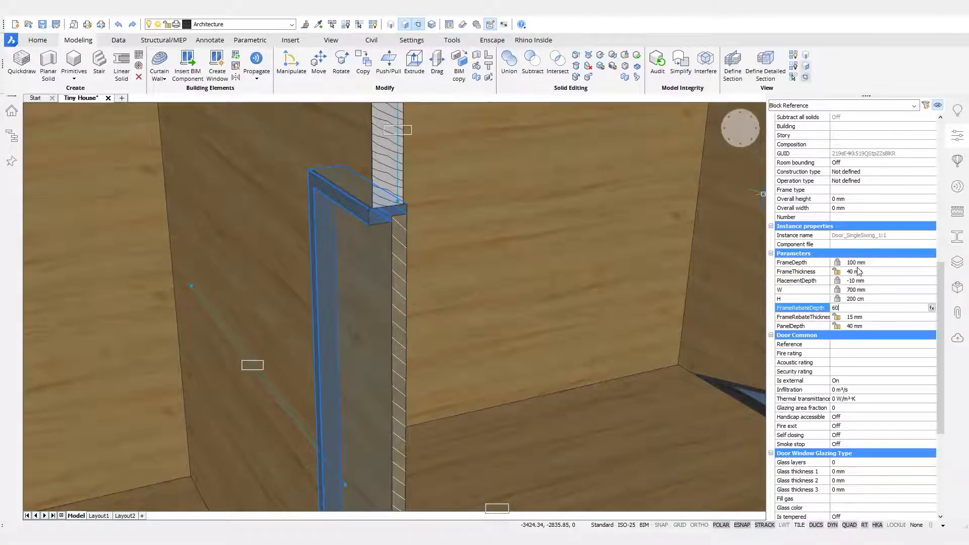
pyautogui.write('60')
pyautogui.press('Tab')
pyautogui.press('Escape')
pyautogui.press('Escape')
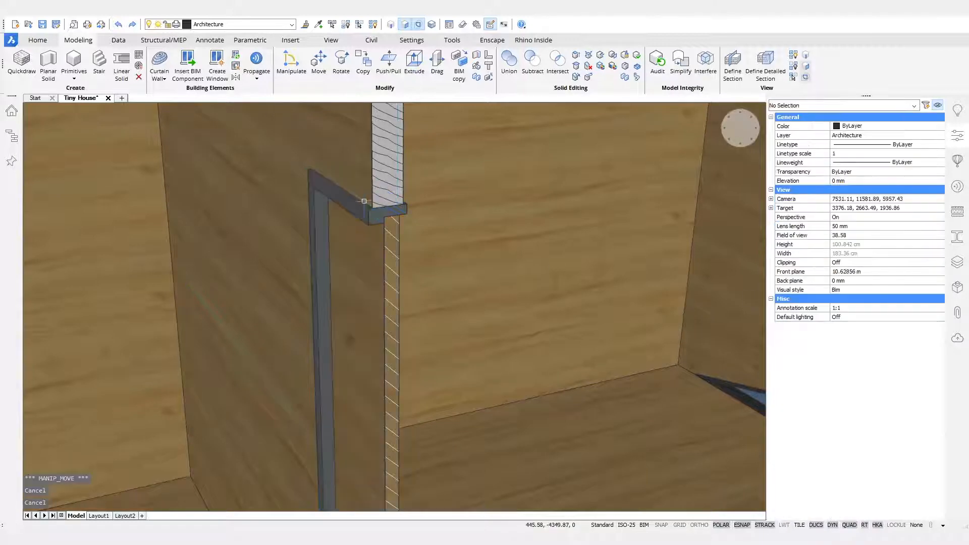
# Turn off the section plane's clipping so the whole house is displayed, and save the drawing
pyautogui.scroll(5, 351, 415)
pyautogui.scroll(-8, 352, 413)
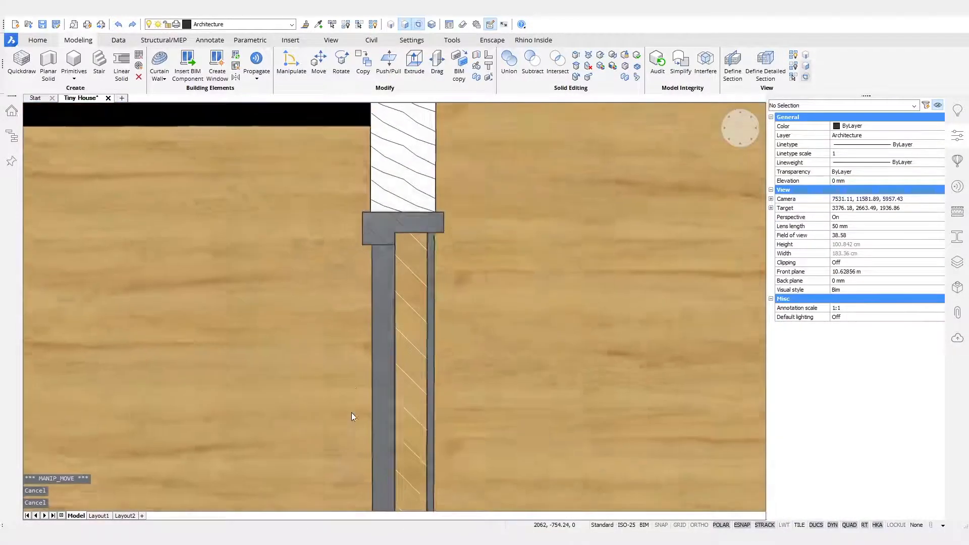
pyautogui.scroll(-8, 435, 312)
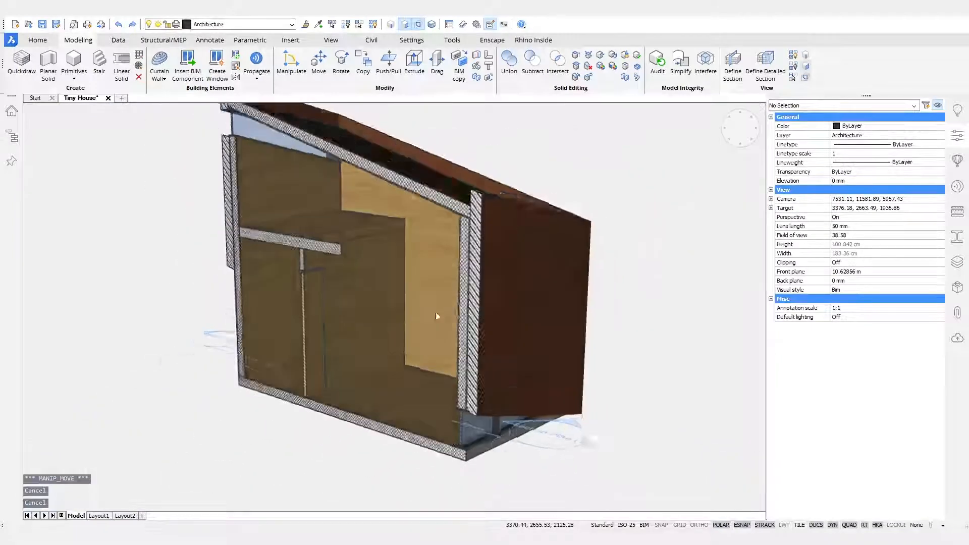
pyautogui.doubleClick(457, 407)
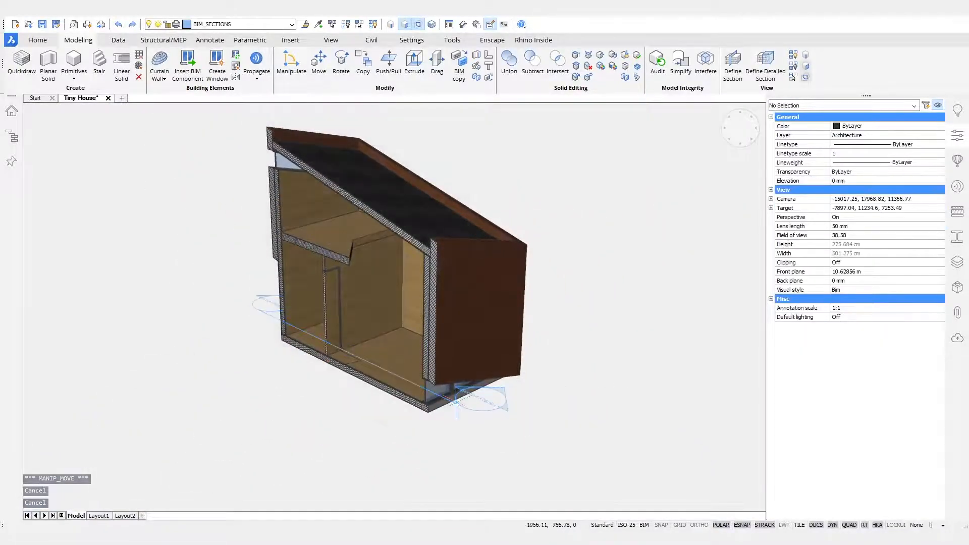
pyautogui.keyDown('shift'); pyautogui.moveTo(622, 374); pyautogui.dragTo(622, 374, button='middle'); pyautogui.keyUp('shift')
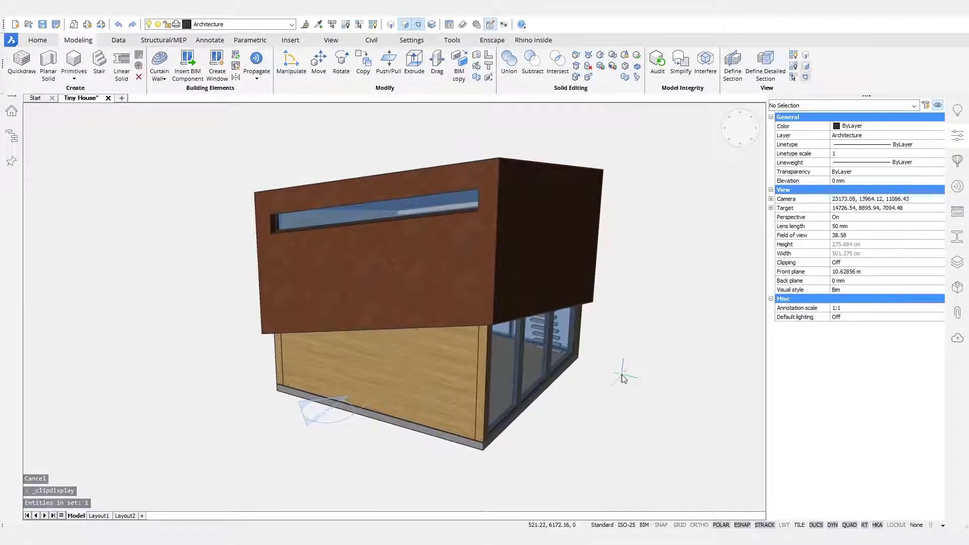
pyautogui.hotkey('ctrl', 's')
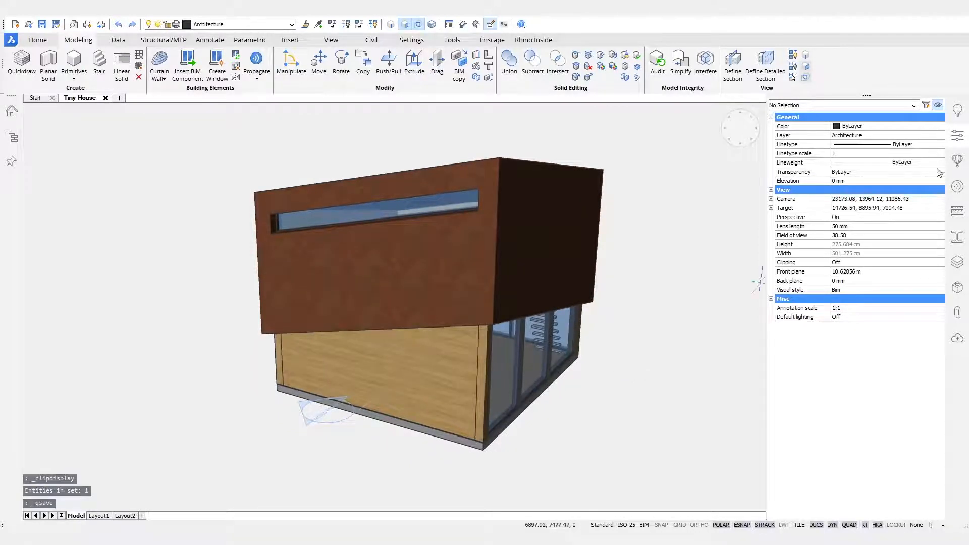
# Insert a Door SingleSwing 1 in the lower wooden wall, 200 mm from the edge near the glazing and 0 mm above the floor
pyautogui.click(958, 161)
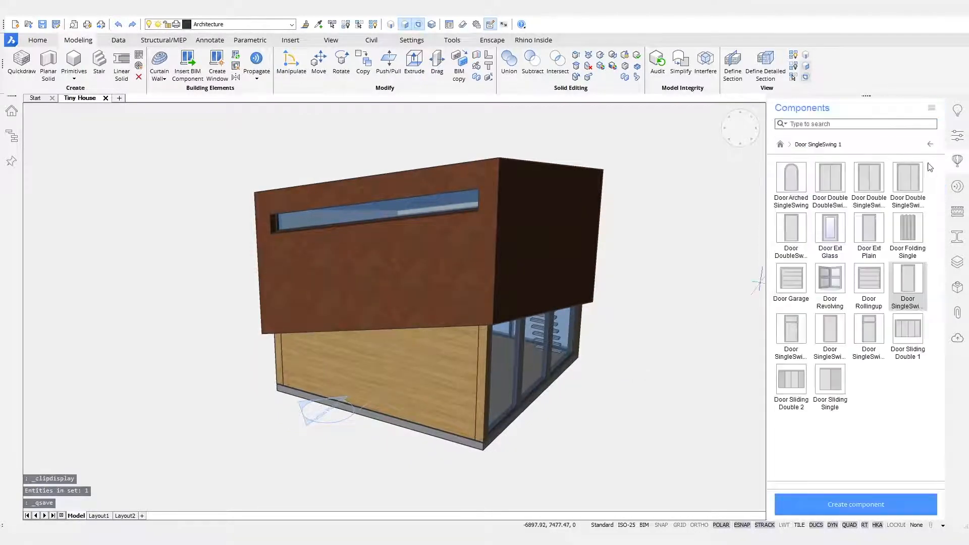
pyautogui.click(906, 286)
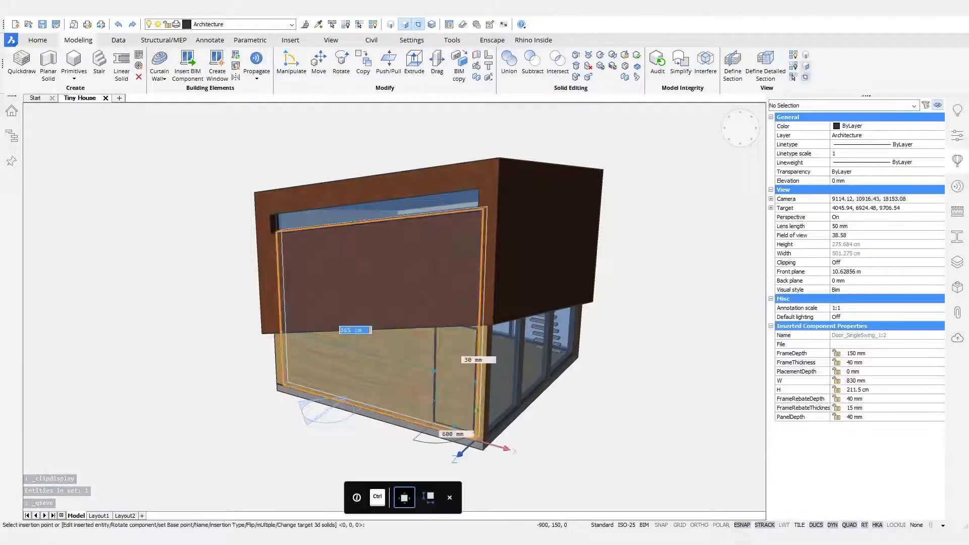
pyautogui.press('Tab')
pyautogui.write('200')
pyautogui.press('Tab')
pyautogui.write('0')
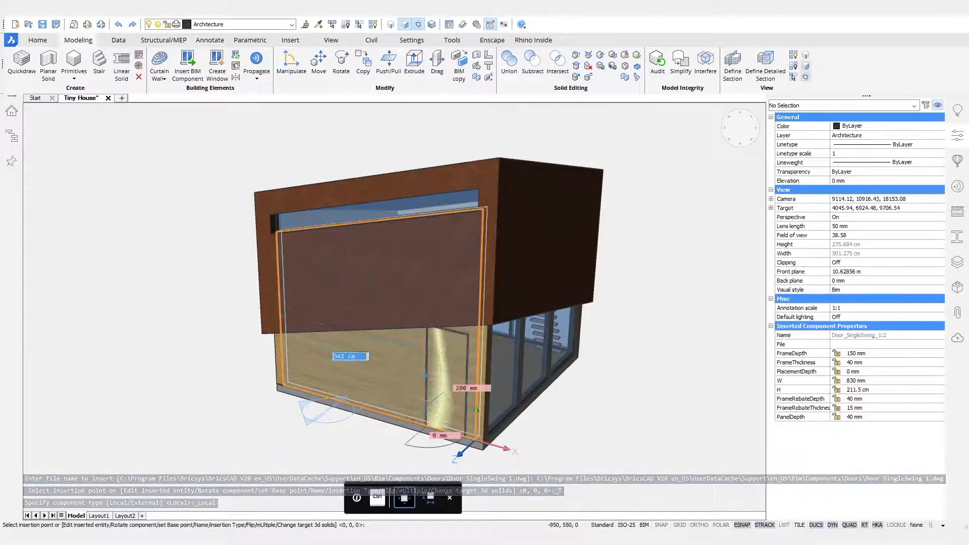
pyautogui.press('Return')
pyautogui.scroll(8, 645, 368)
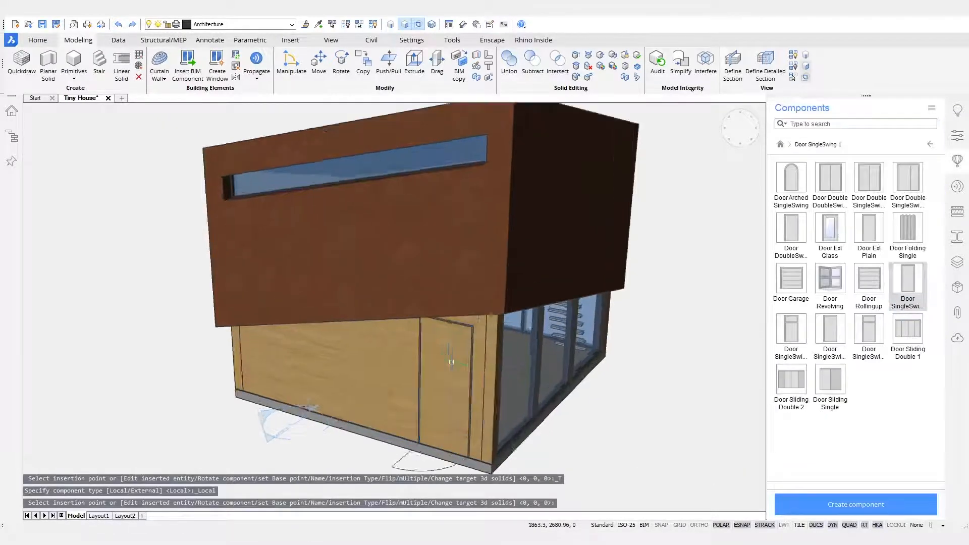
pyautogui.scroll(1, 640, 390)
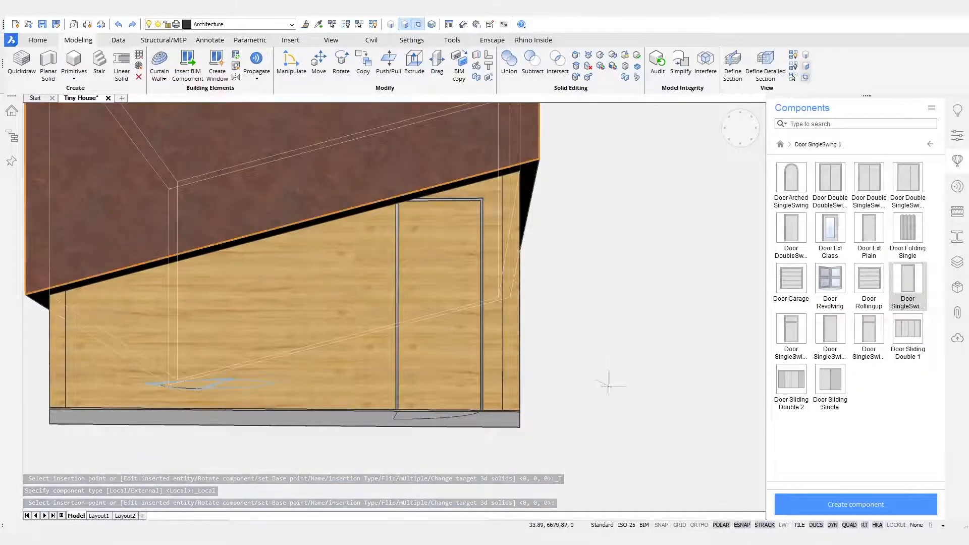
pyautogui.keyDown('shift'); pyautogui.moveTo(435, 461); pyautogui.dragTo(422, 441, button='middle'); pyautogui.keyUp('shift')
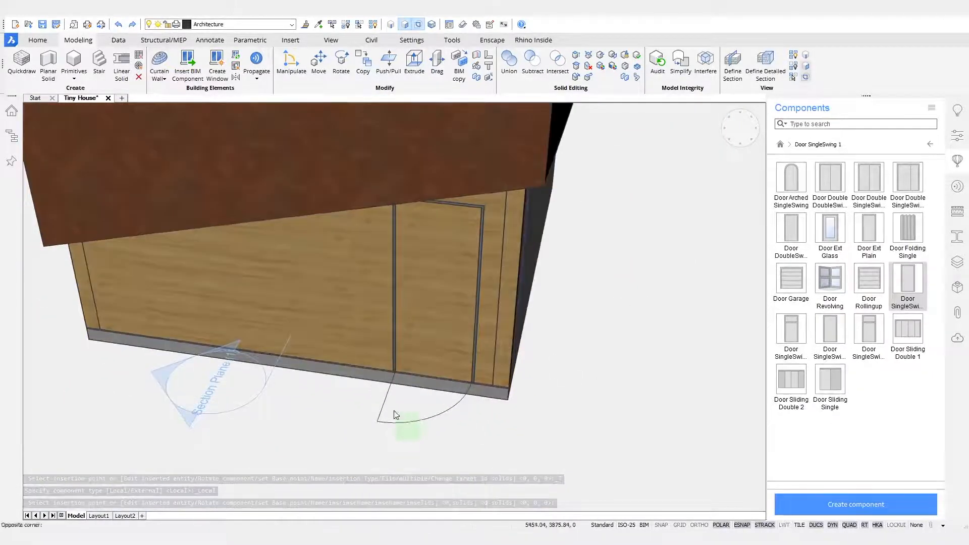
# Delete the Door SingleSwing 1 from the exterior wooden wall
pyautogui.click(402, 424)
pyautogui.press('Delete')
pyautogui.moveTo(541, 450)
pyautogui.keyDown('shift'); pyautogui.mouseDown(button='middle')
pyautogui.moveTo(470, 439)
pyautogui.moveTo(530, 434)
pyautogui.mouseUp(button='middle'); pyautogui.keyUp('shift')
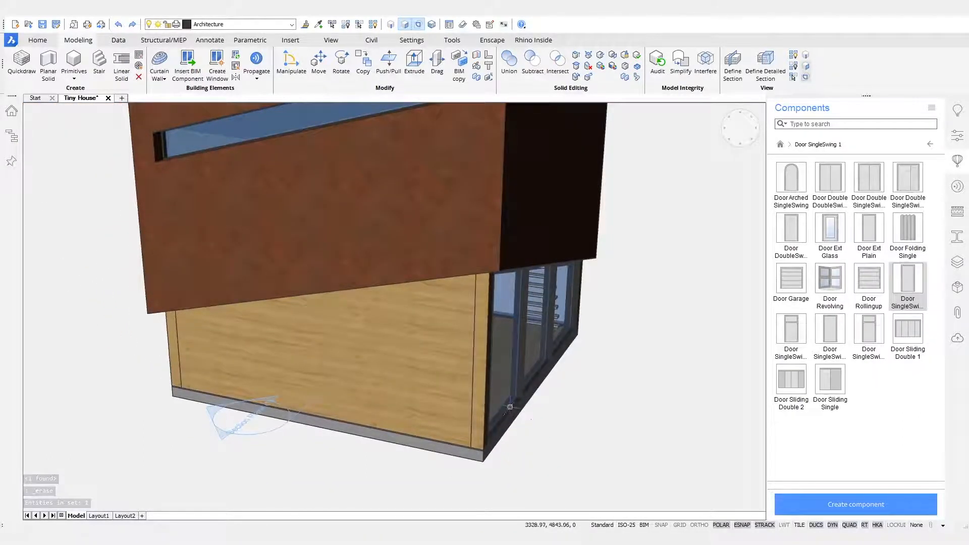
# Create a new drawing from the BIM-Window-metric.dwt template
pyautogui.click(10, 40)
pyautogui.click(36, 68)
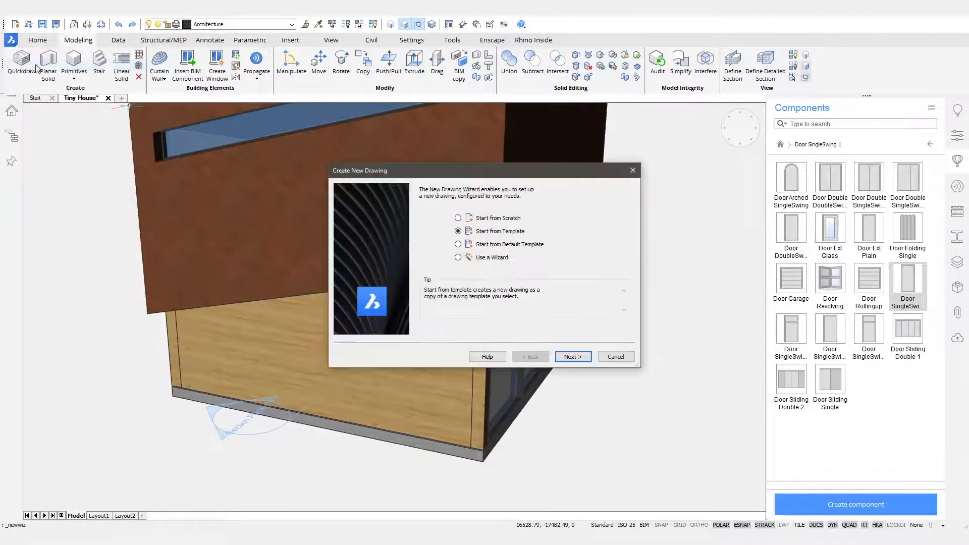
pyautogui.click(573, 357)
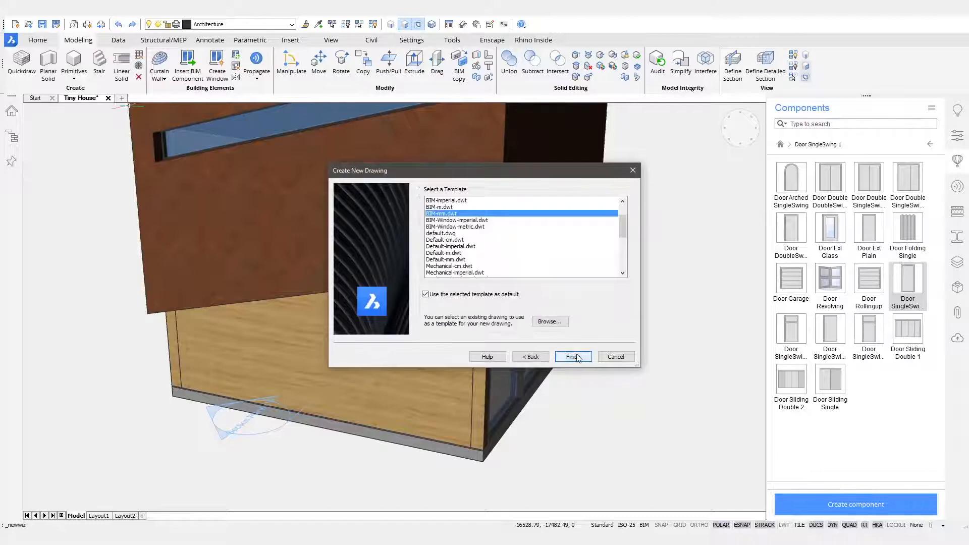
pyautogui.click(478, 227)
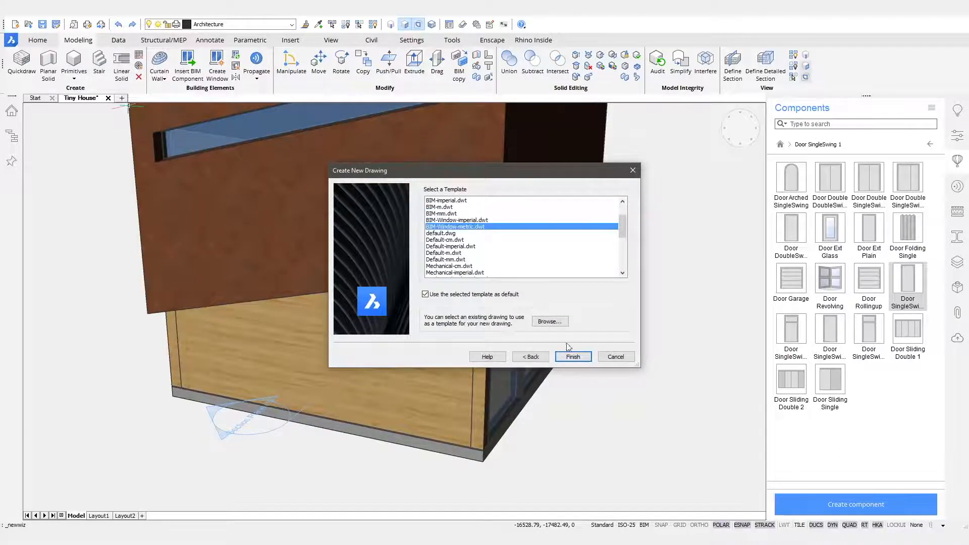
pyautogui.click(573, 357)
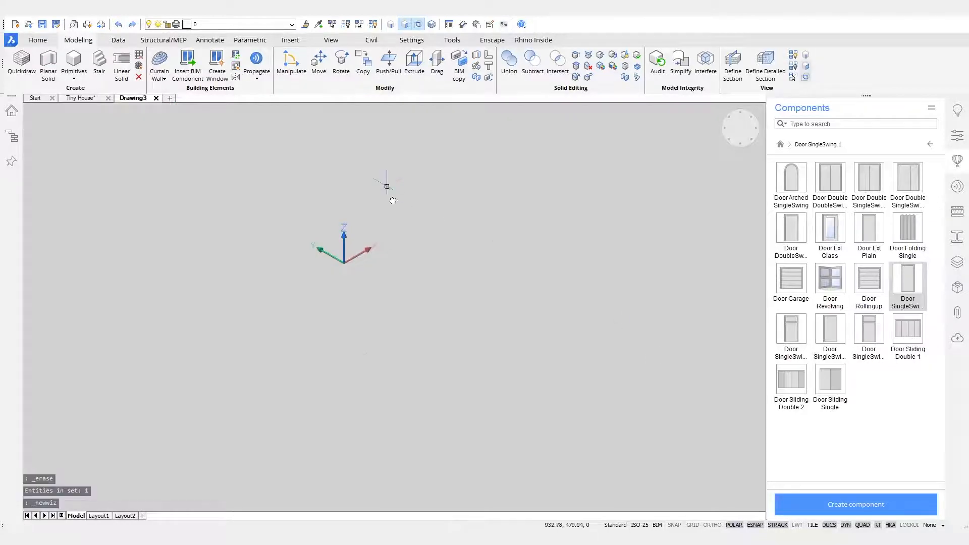
pyautogui.moveTo(393, 201); pyautogui.dragTo(446, 310, button='middle')
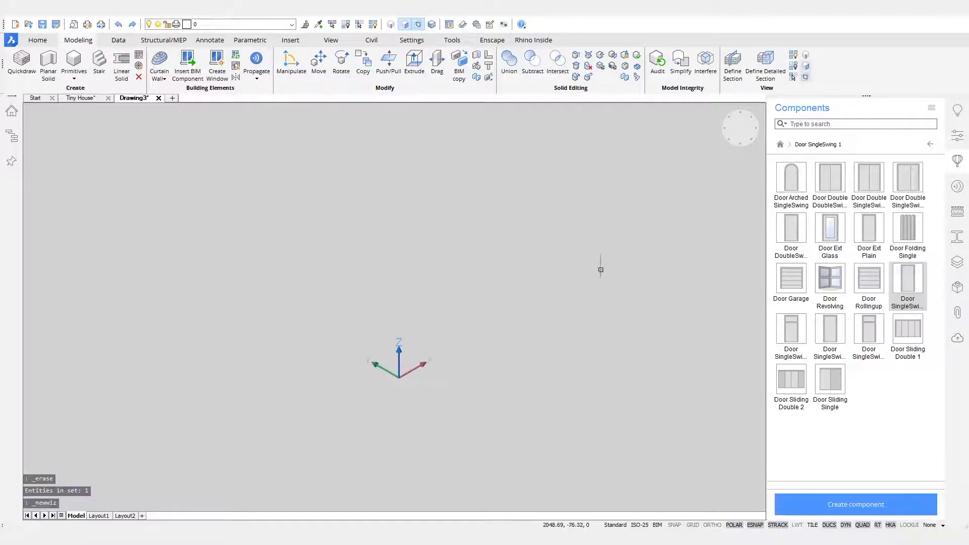
# Make BC_SUBTRACT the current layer and start a box with its first corner at 0,0,0
pyautogui.click(958, 261)
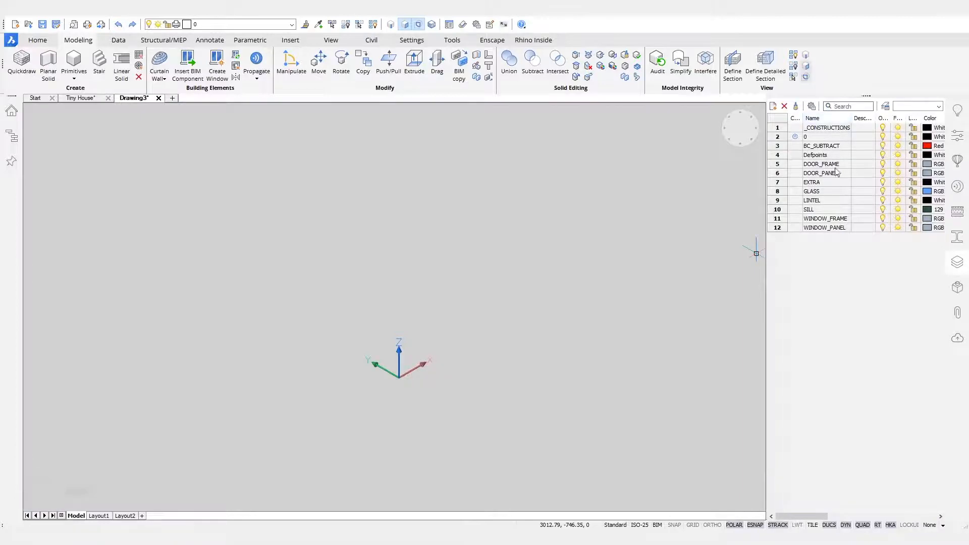
pyautogui.click(800, 146)
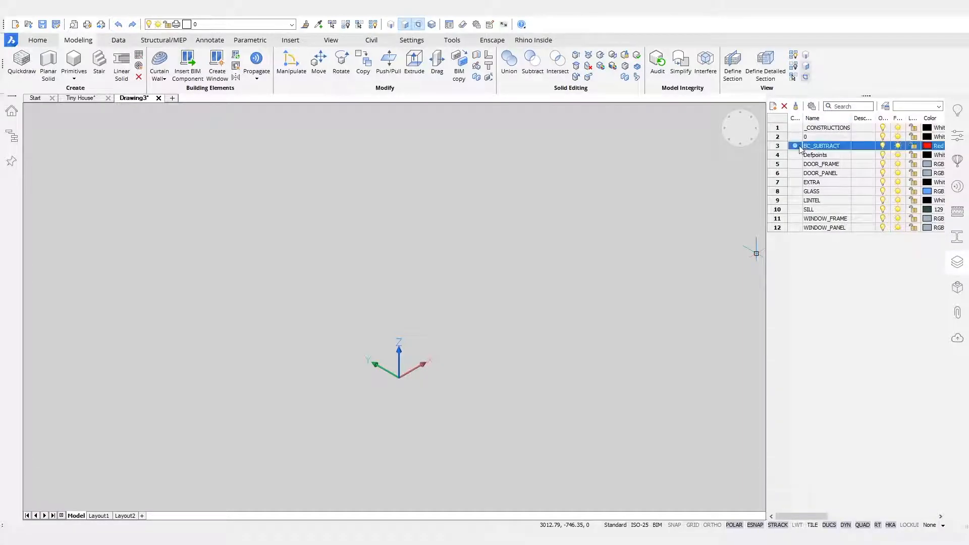
pyautogui.rightClick(470, 241)
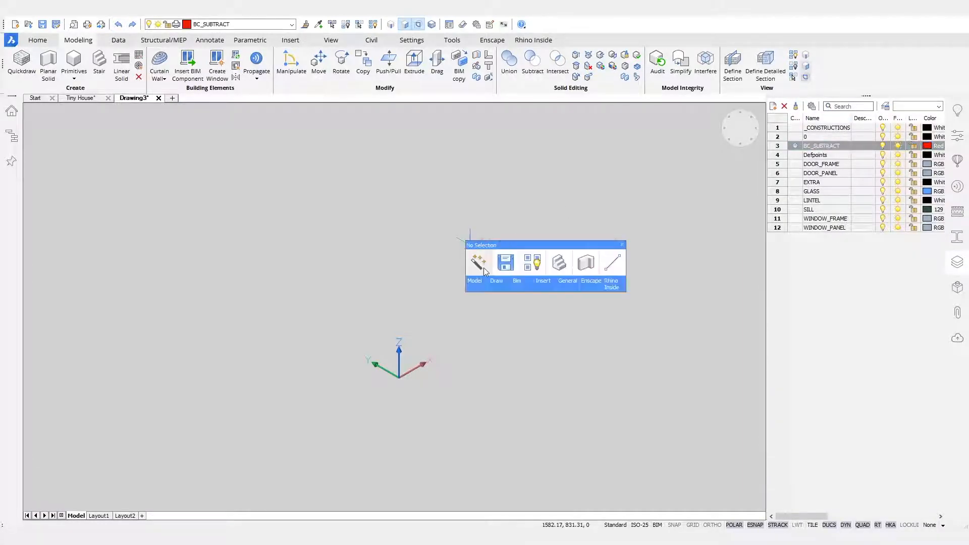
pyautogui.moveTo(484, 271)
pyautogui.click(503, 305)
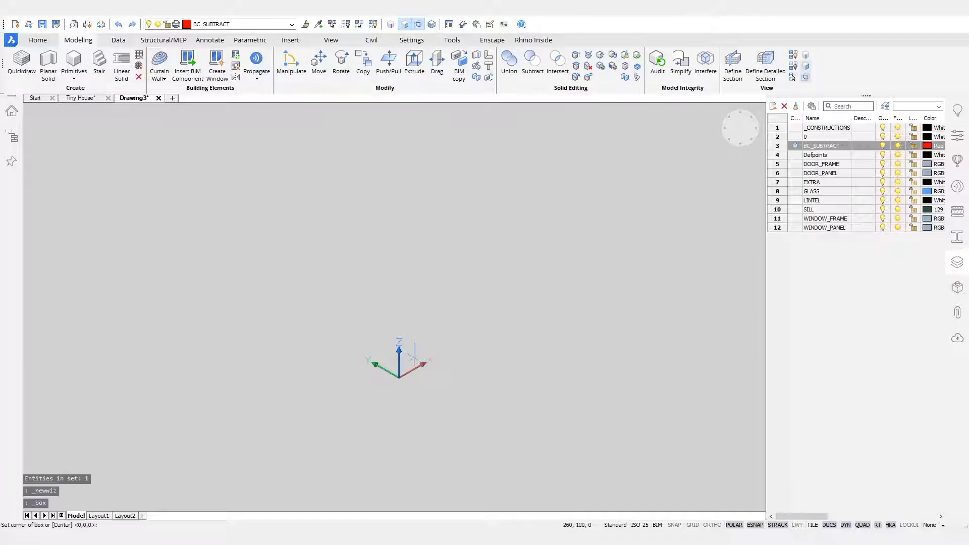
pyautogui.write('0,0,0')
pyautogui.press('Return')
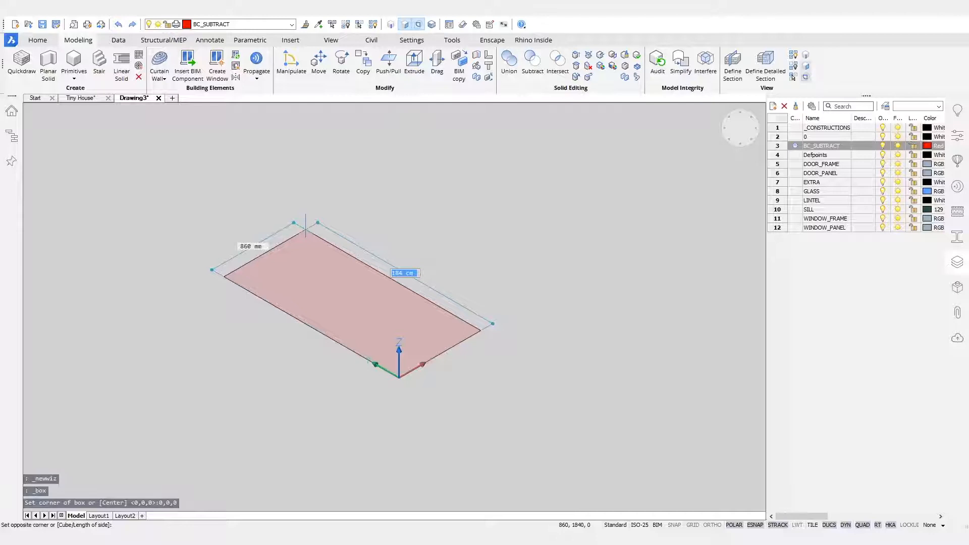
# Give the box an 800 by 2000 mm base and extend it 500 mm below the origin
pyautogui.write('2000')
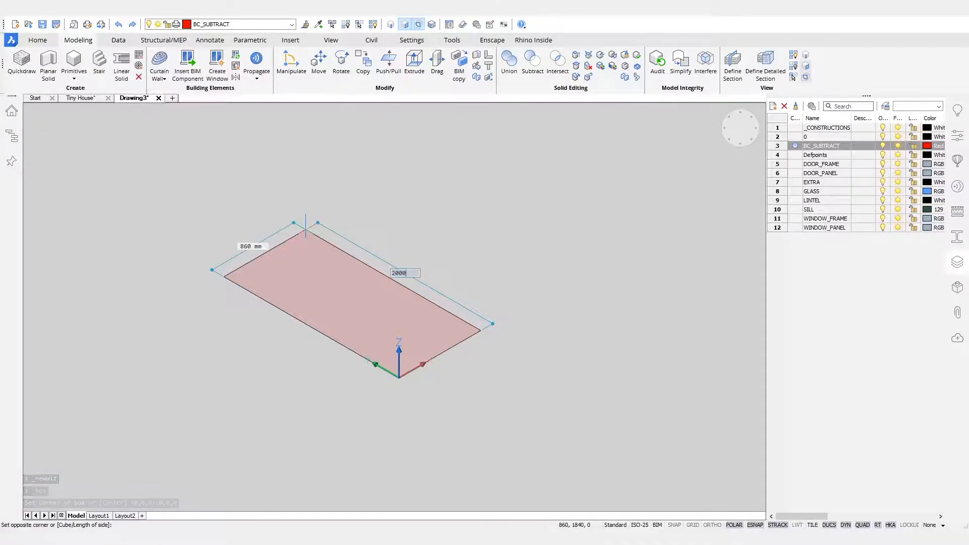
pyautogui.press('Tab')
pyautogui.press('Tab')
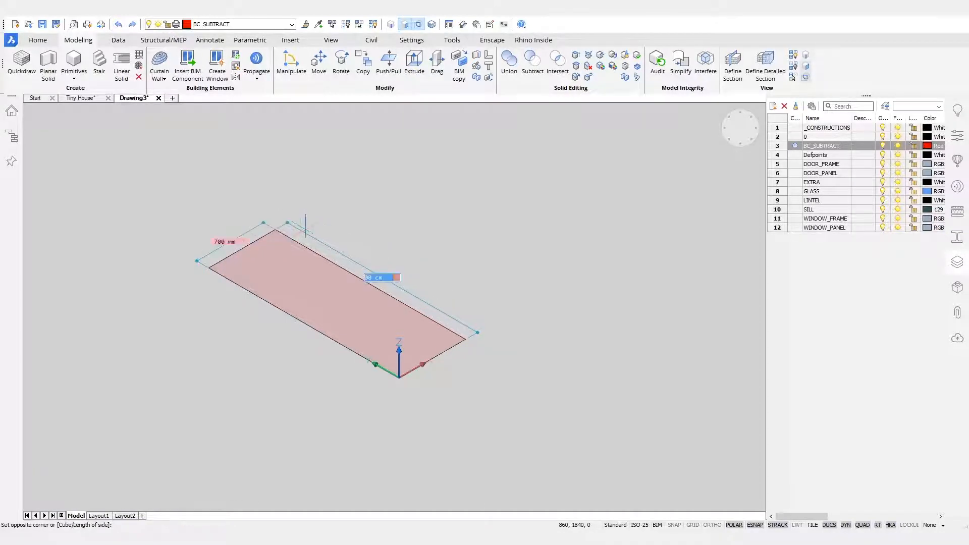
pyautogui.press('Tab')
pyautogui.write('800')
pyautogui.press('Tab')
pyautogui.press('Return')
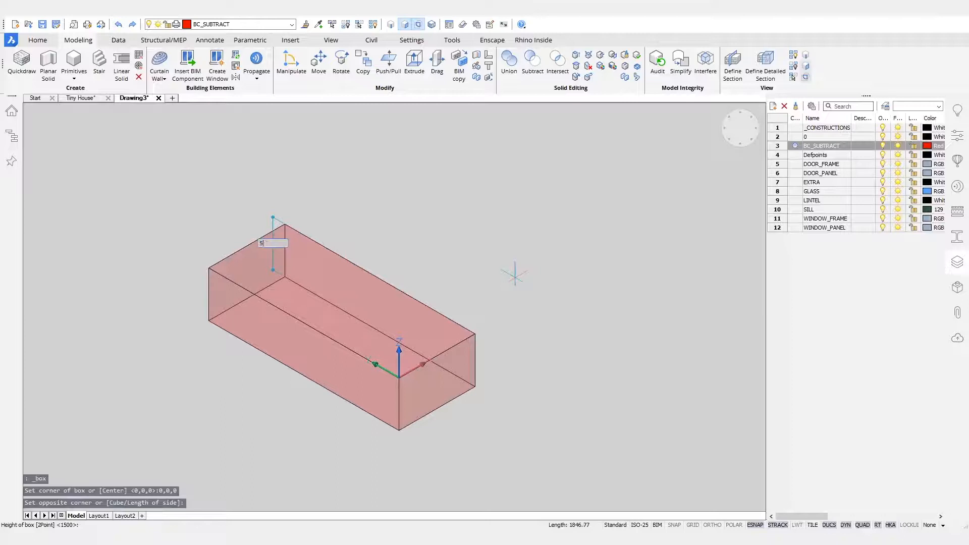
pyautogui.write('500')
pyautogui.press('Return')
# Rotate the box's short end face opposite the origin about its vertical edge so it slants and shortens the side along the Y axis
pyautogui.keyDown('shift'); pyautogui.moveTo(604, 207); pyautogui.dragTo(476, 398, button='middle'); pyautogui.keyUp('shift')
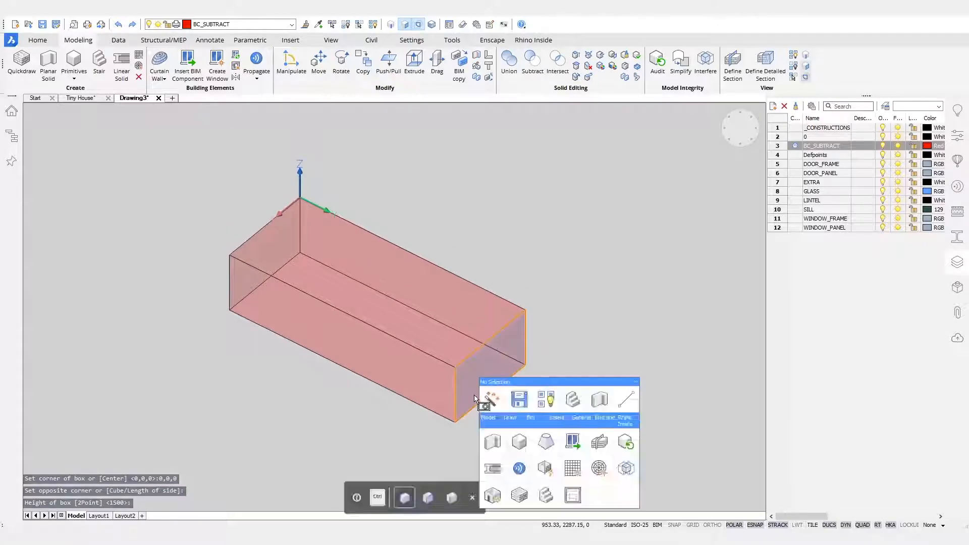
pyautogui.click(500, 423)
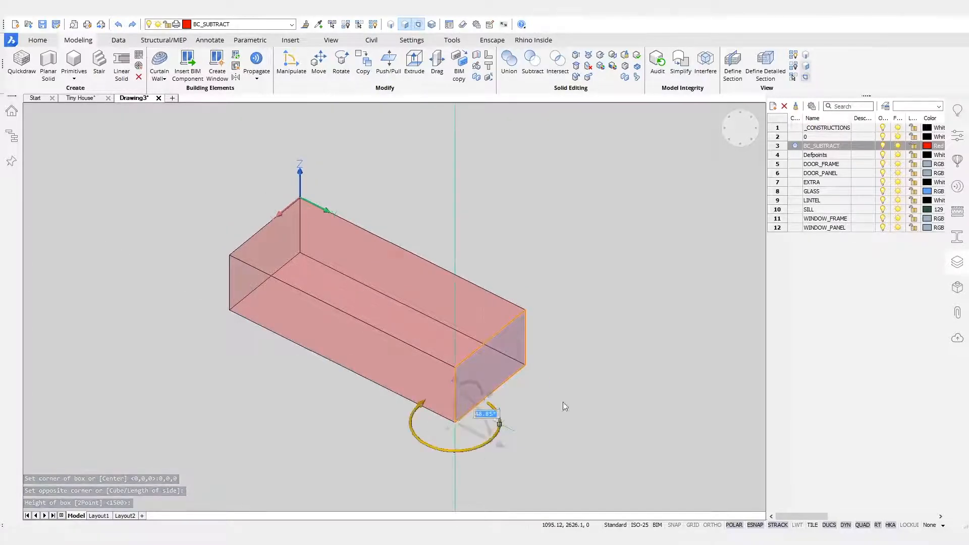
pyautogui.press('Escape')
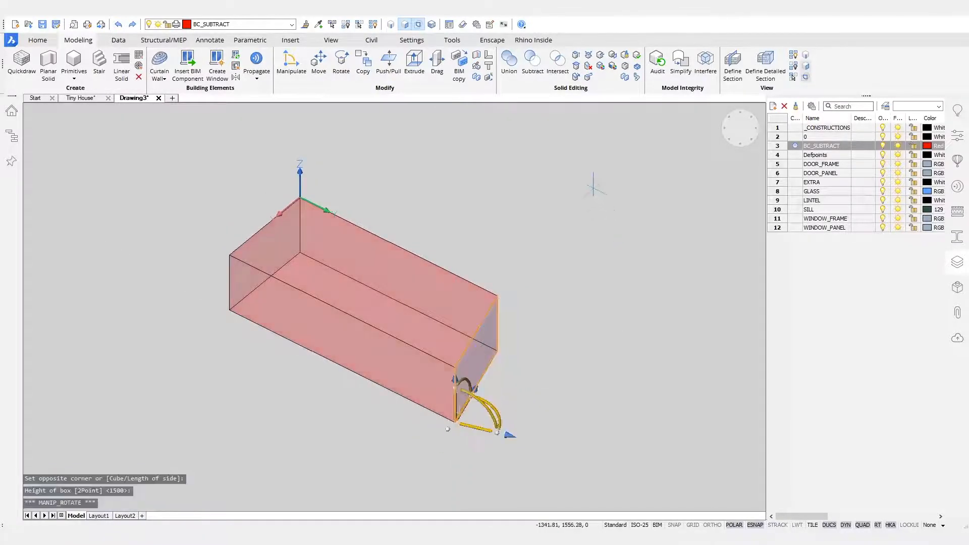
pyautogui.press('Escape')
pyautogui.keyDown('shift'); pyautogui.moveTo(624, 282); pyautogui.dragTo(519, 315, button='middle'); pyautogui.keyUp('shift')
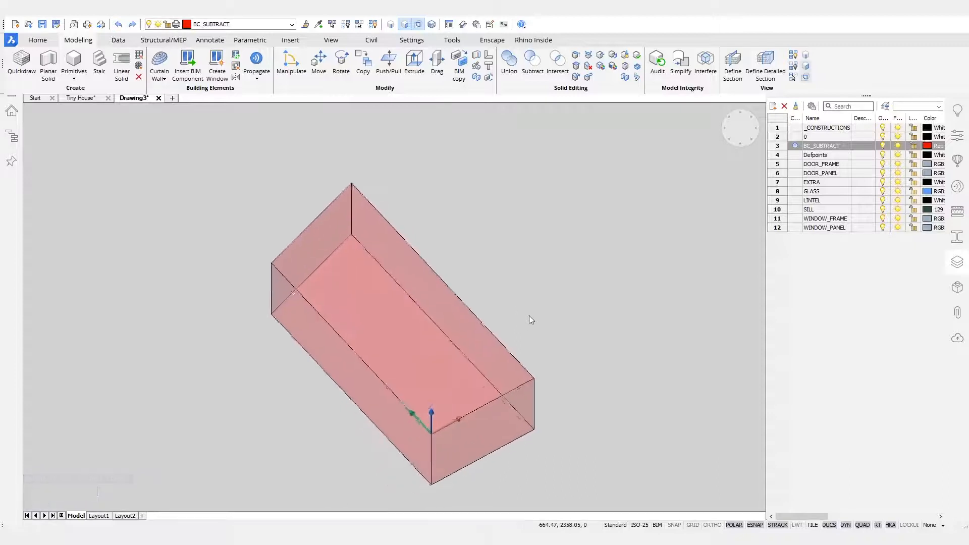
# With DOOR_FRAME current, offset the box's top outline 30 mm inward and stretch its short edge at the origin flush with the box
pyautogui.doubleClick(796, 164)
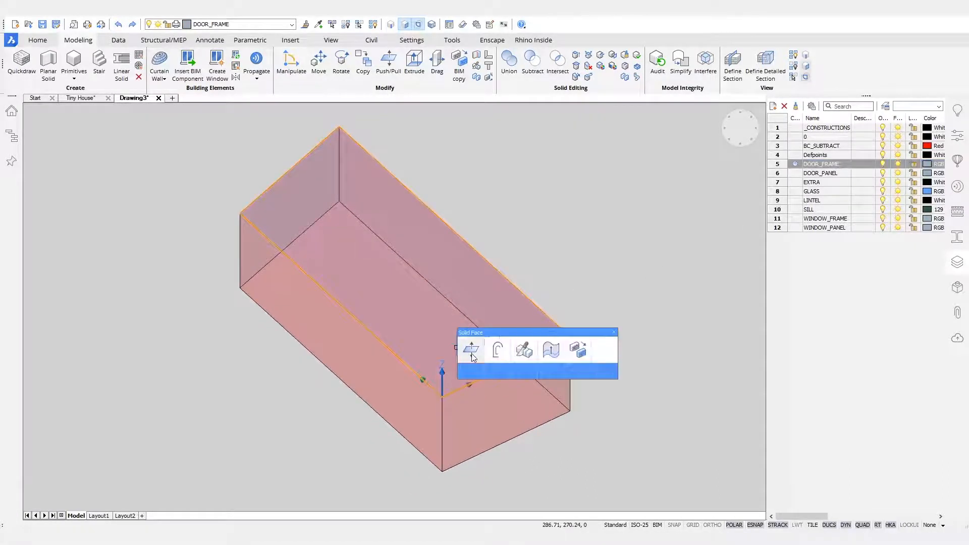
pyautogui.click(525, 328)
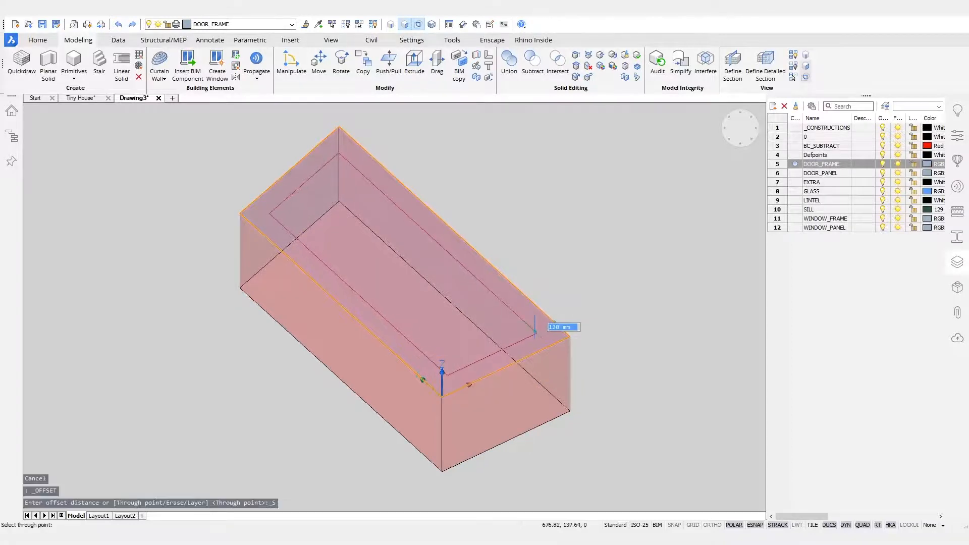
pyautogui.scroll(6, 535, 331)
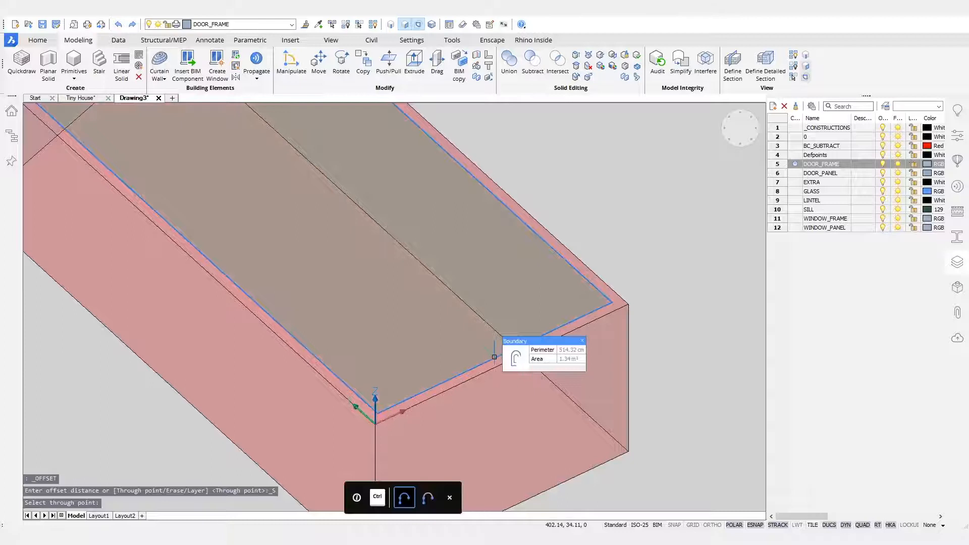
pyautogui.click(494, 356)
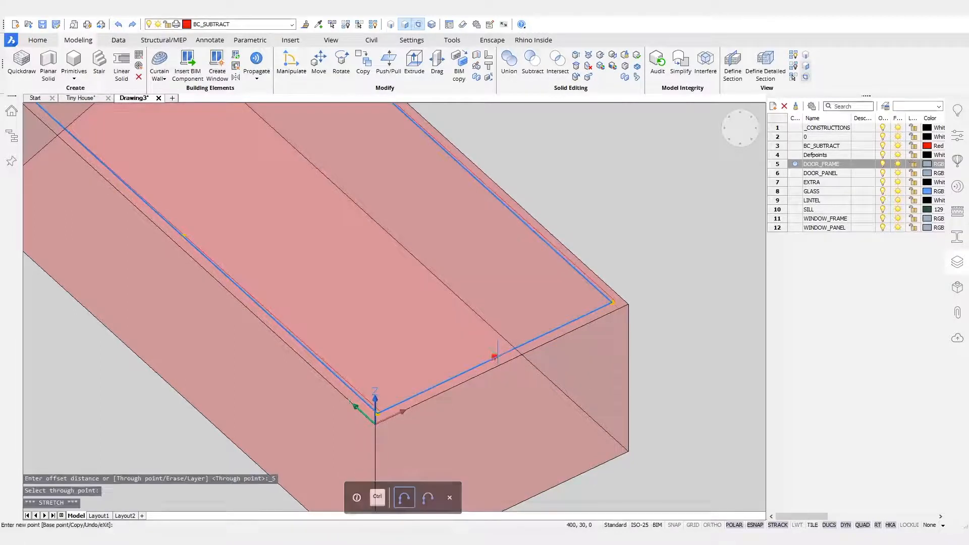
pyautogui.press('Escape')
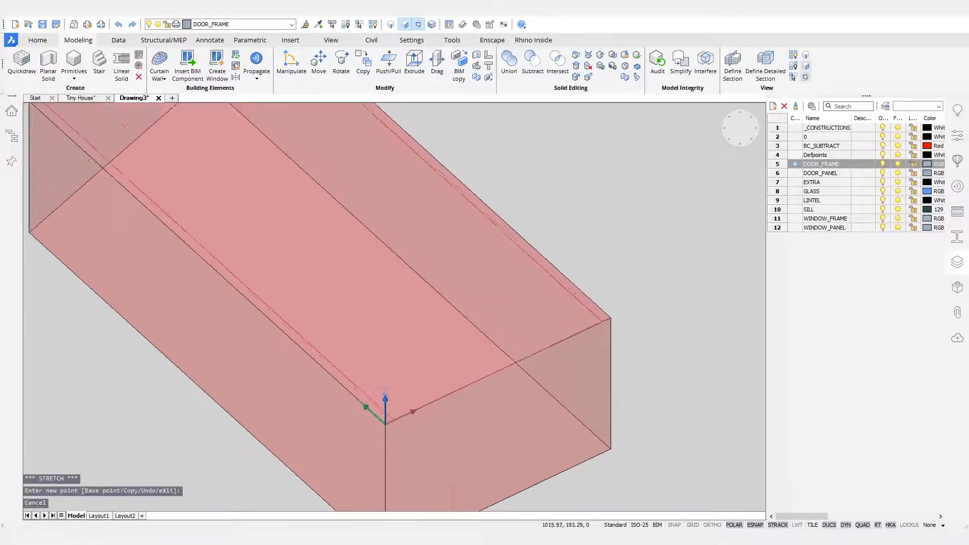
# Extrude the three-sided border between the offset outline and the box edge 170 mm downward as a separate frame solid
pyautogui.scroll(-3, 632, 255)
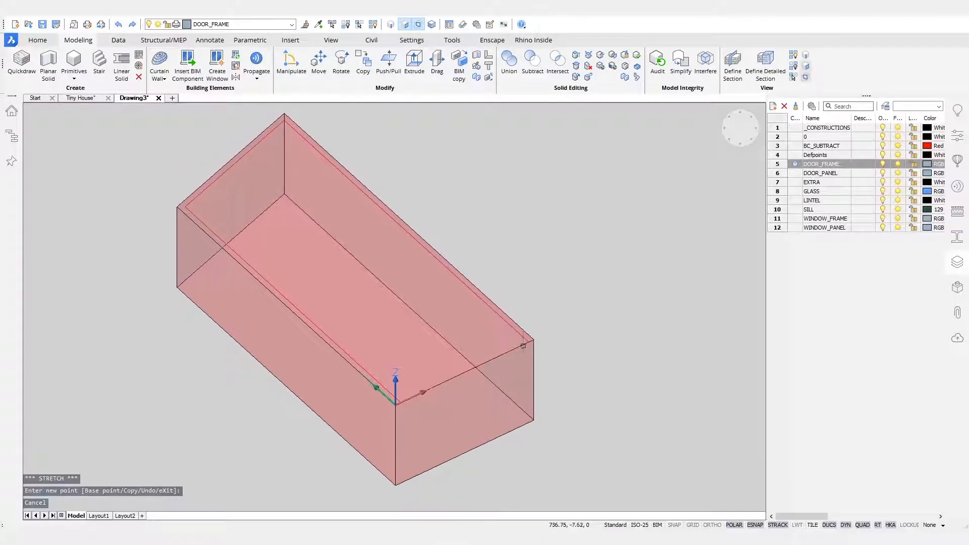
pyautogui.scroll(5, 523, 346)
pyautogui.moveTo(549, 326)
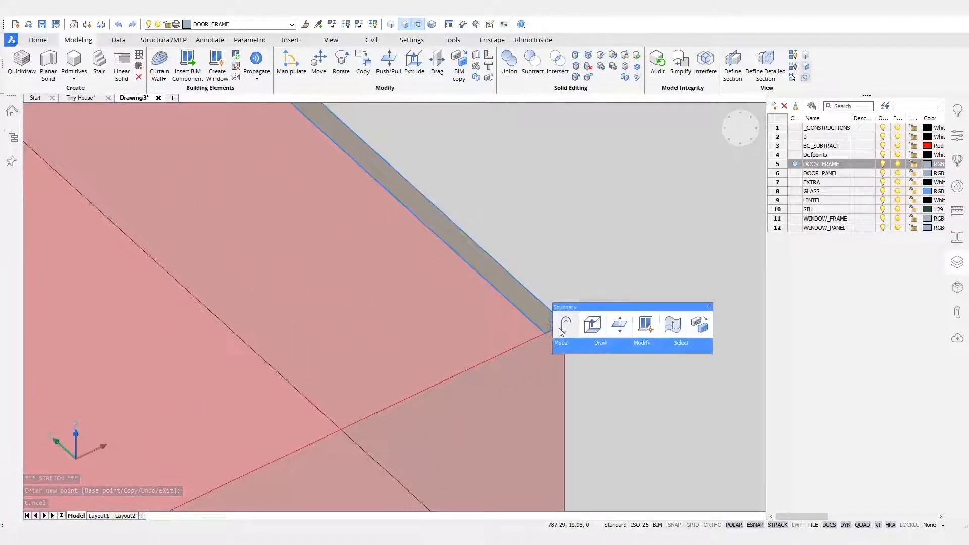
pyautogui.click(593, 326)
pyautogui.press('ctrl')
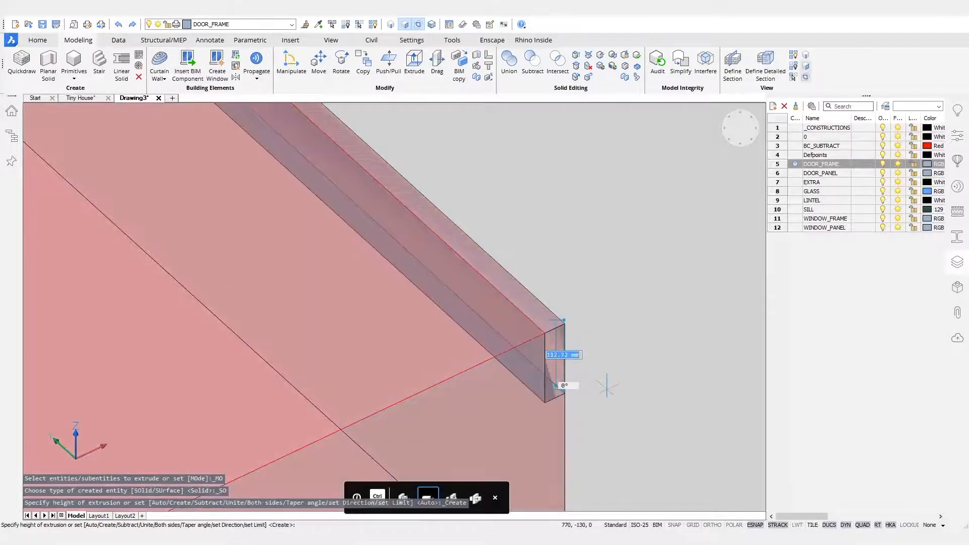
pyautogui.write('1')
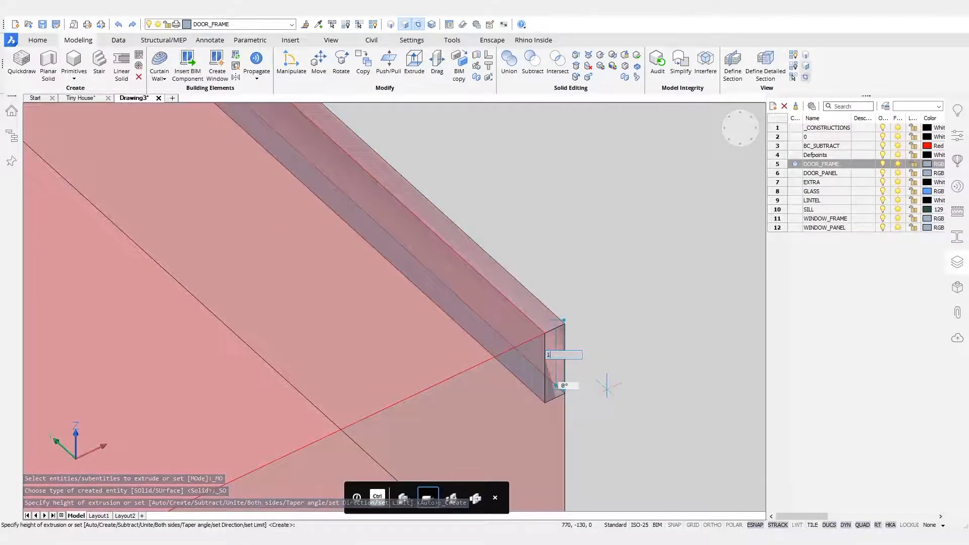
pyautogui.write('70')
pyautogui.press('Escape')
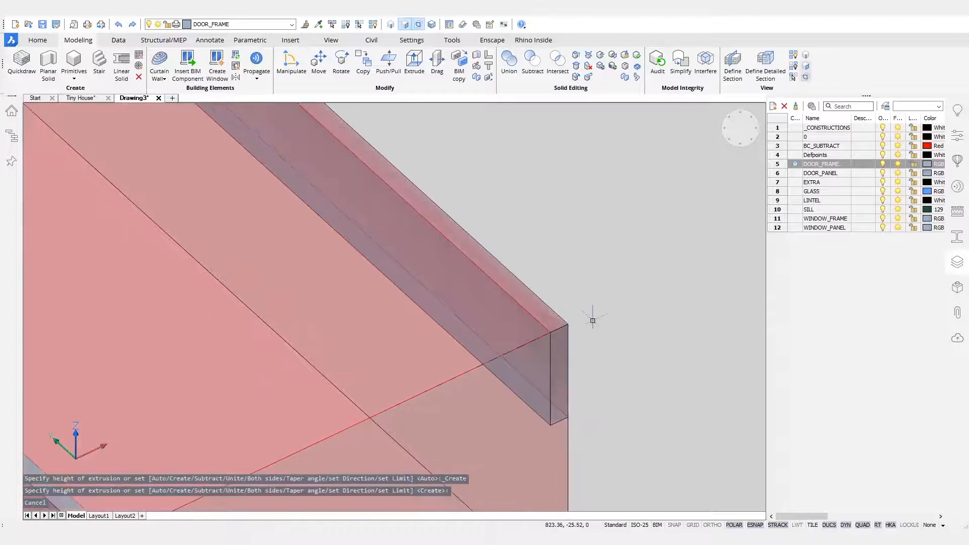
# Hide the red subtraction box so only the door frame and the offset outline remain displayed
pyautogui.scroll(-5, 601, 316)
pyautogui.keyDown('shift'); pyautogui.moveTo(601, 315); pyautogui.dragTo(622, 307, button='middle'); pyautogui.keyUp('shift')
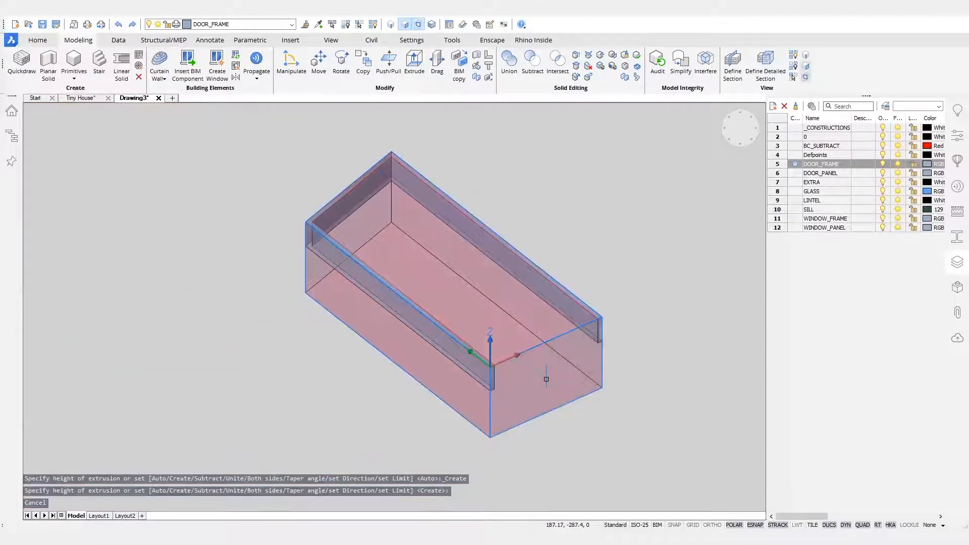
pyautogui.click(564, 390)
pyautogui.moveTo(535, 323)
# Make DOOR_PANEL the current layer and extrude the outline inside the frame about 34 mm downward as the door panel
pyautogui.click(796, 173)
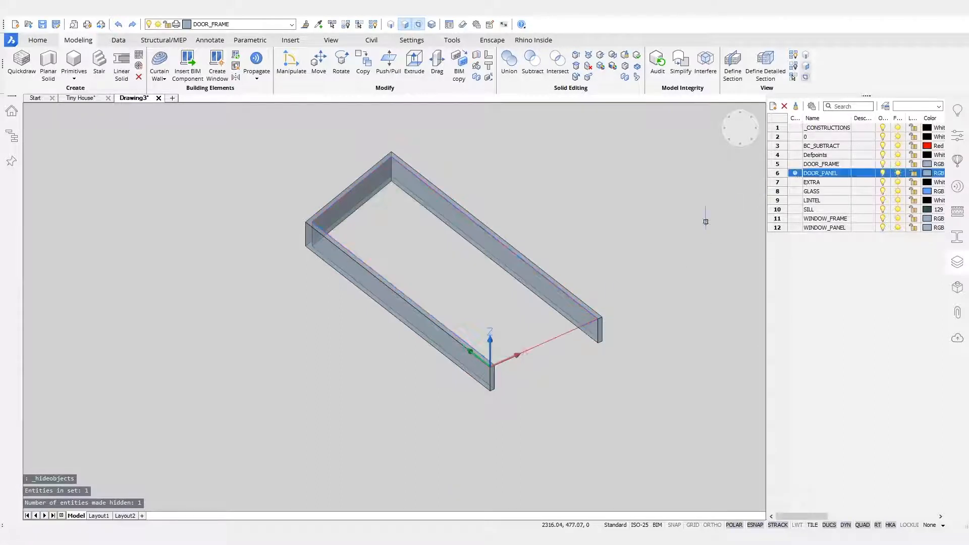
pyautogui.click(538, 318)
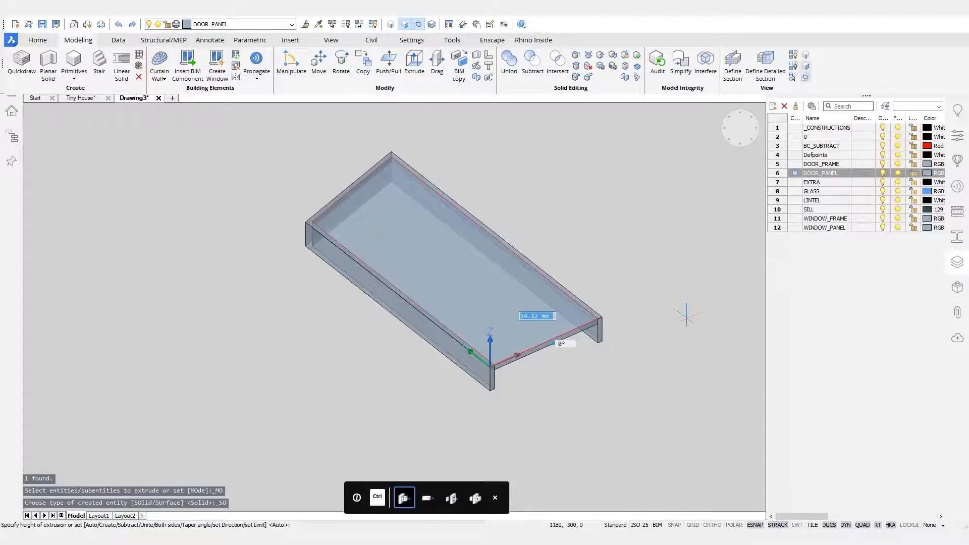
pyautogui.click(686, 315)
# Move the door panel 30 mm down along the vertical axis so it sits recessed in the frame
pyautogui.scroll(4, 432, 344)
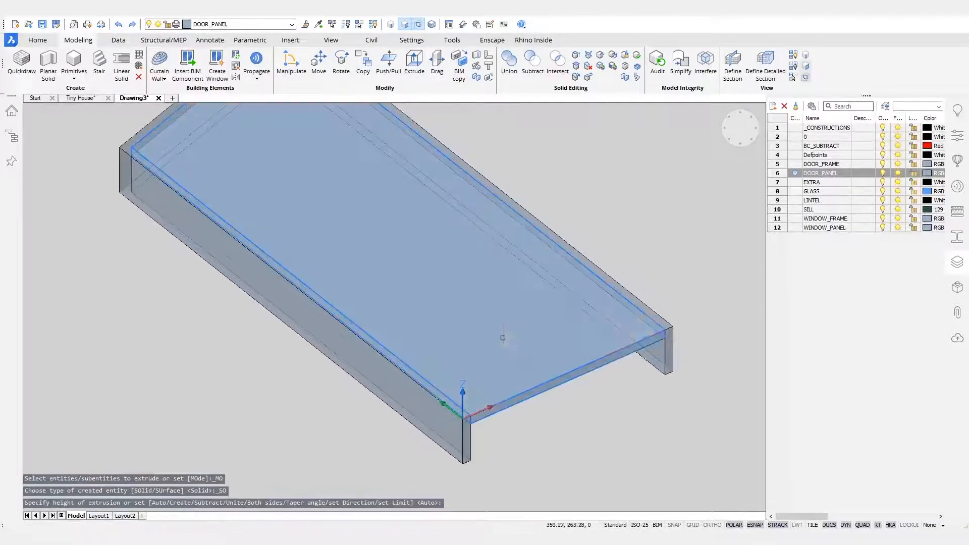
pyautogui.click(503, 340)
pyautogui.moveTo(532, 472); pyautogui.dragTo(453, 425, button='middle')
pyautogui.click(392, 349)
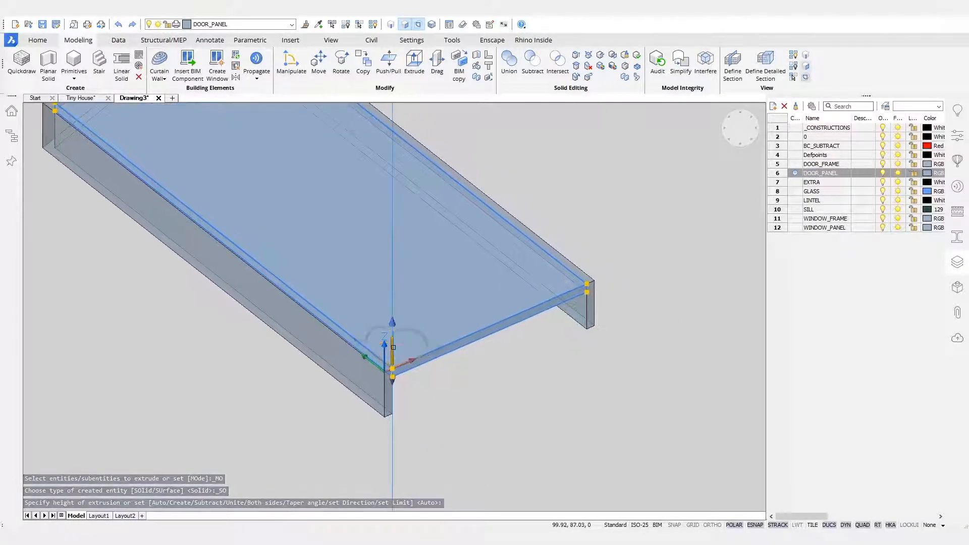
pyautogui.write('30')
pyautogui.press('Return')
pyautogui.press('Escape')
# Delete the leftover offset outline on top of the frame and unhide the subtraction box
pyautogui.click(530, 307)
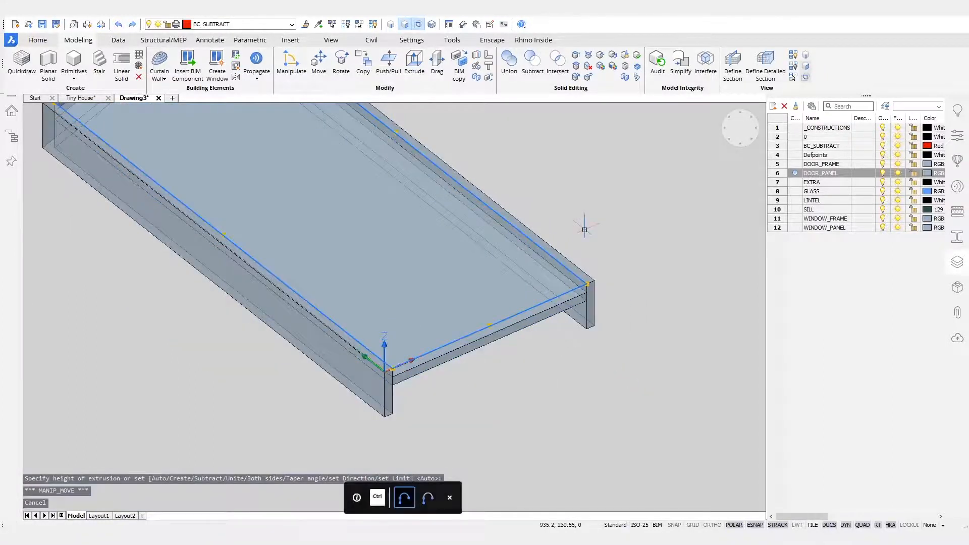
pyautogui.press('Delete')
pyautogui.scroll(-2, 584, 227)
pyautogui.moveTo(584, 227); pyautogui.dragTo(570, 305, button='middle')
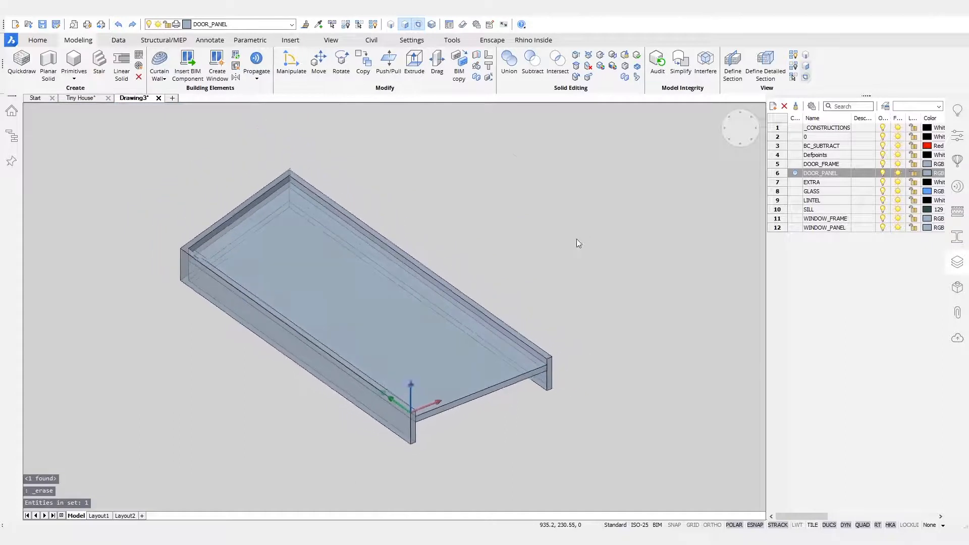
pyautogui.click(370, 28)
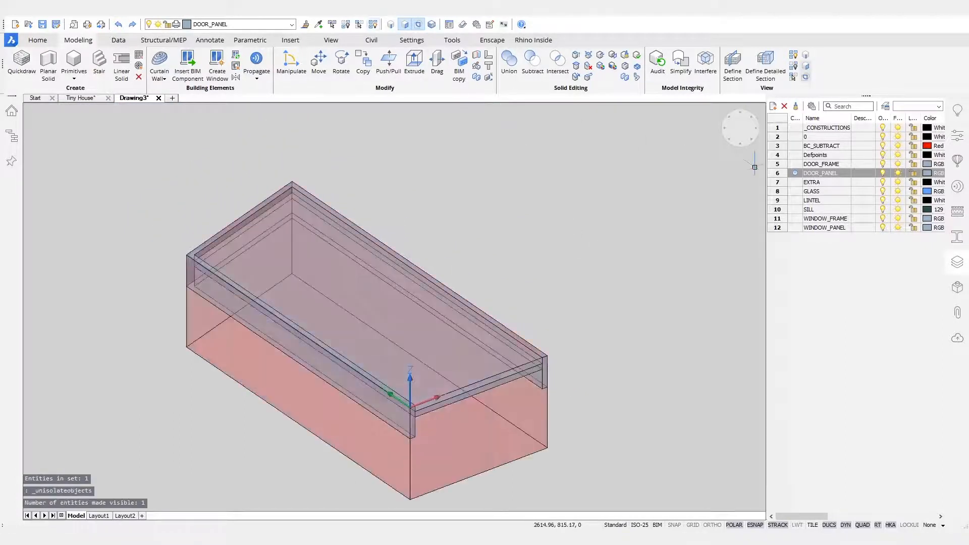
# Make layer 0 current and turn off the BC_SUBTRACT layer
pyautogui.click(795, 146)
pyautogui.click(795, 137)
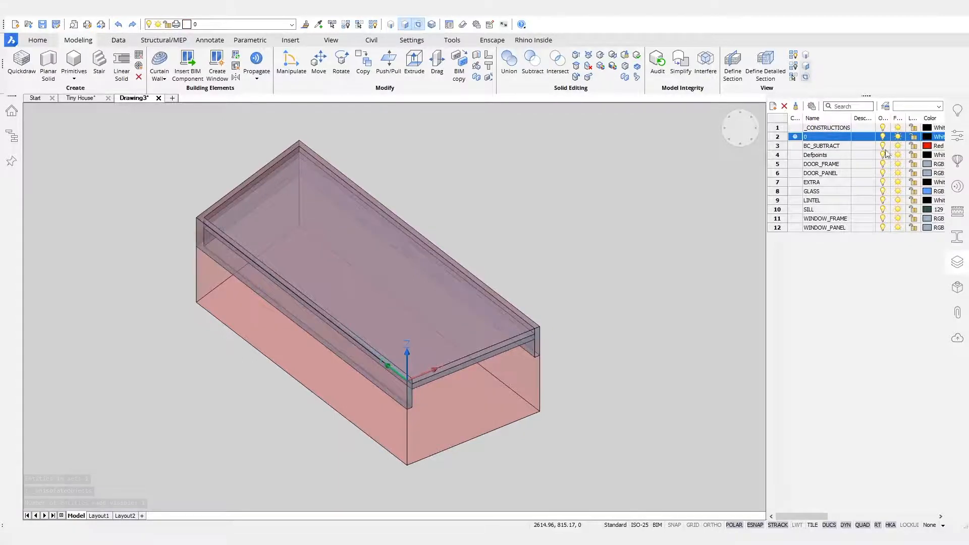
pyautogui.click(883, 146)
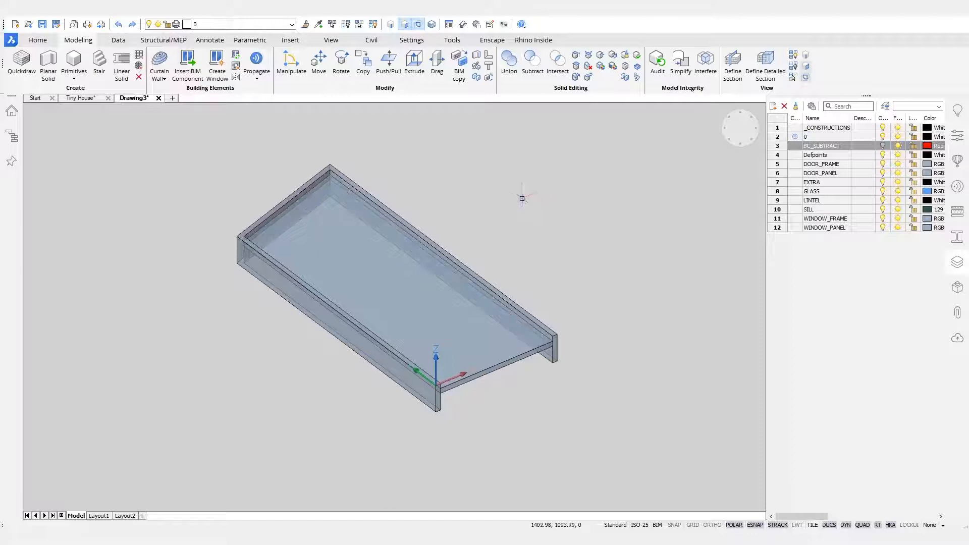
# Change the view's visual style to Modeling
pyautogui.click(957, 136)
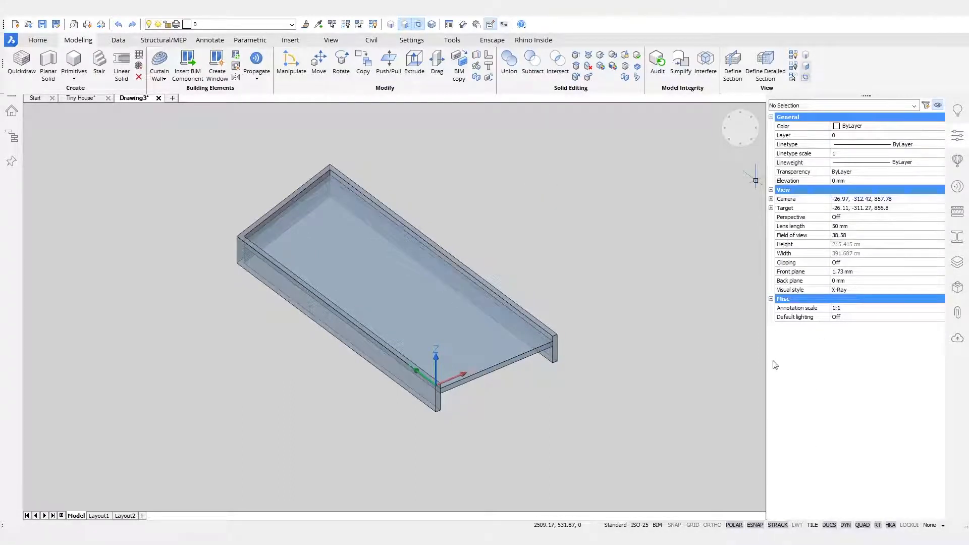
pyautogui.press('Escape')
pyautogui.click(853, 289)
pyautogui.click(852, 289)
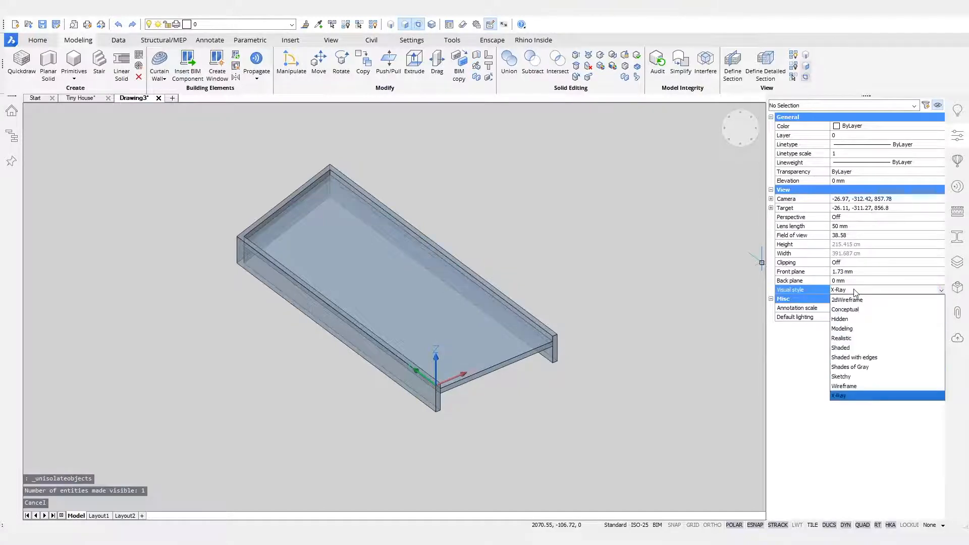
pyautogui.click(853, 329)
pyautogui.press('Escape')
pyautogui.moveTo(623, 198)
pyautogui.keyDown('shift'); pyautogui.mouseDown(button='middle')
pyautogui.moveTo(620, 190)
pyautogui.moveTo(622, 204)
pyautogui.mouseUp(button='middle'); pyautogui.keyUp('shift')
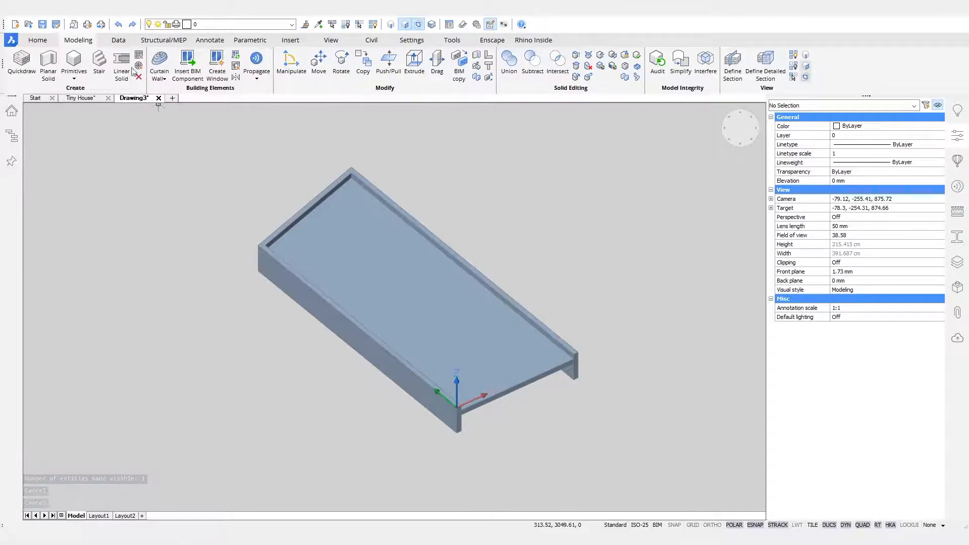
# Classify the entire drawing as a Door BIM element
pyautogui.click(118, 42)
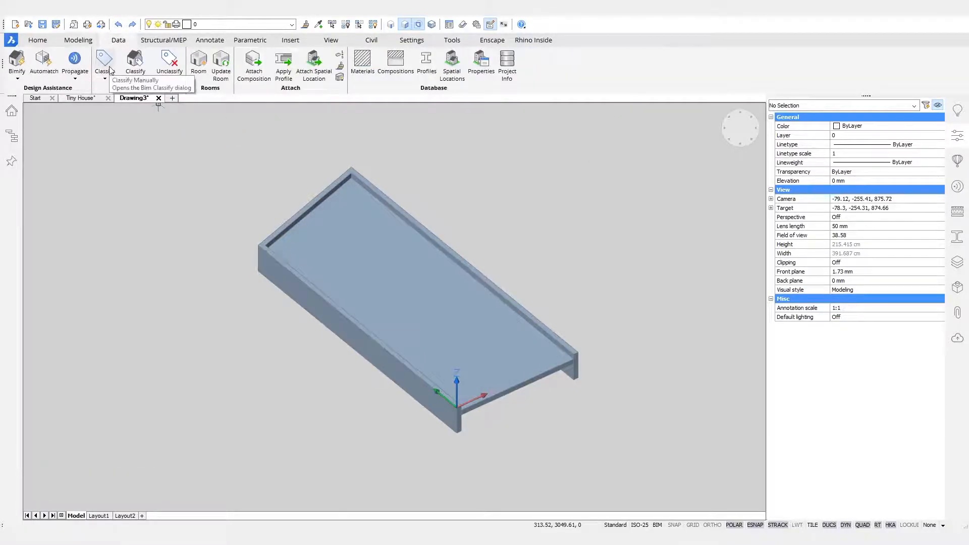
pyautogui.click(106, 63)
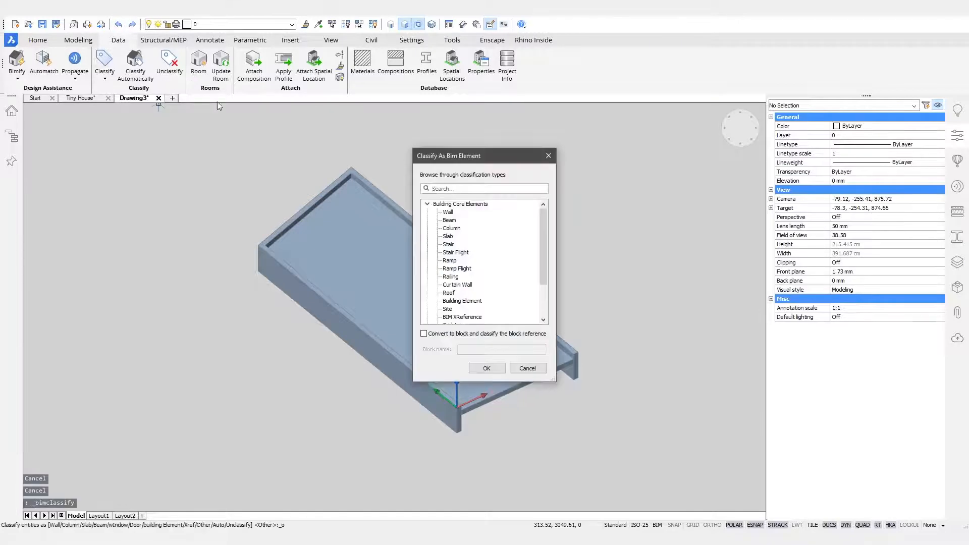
pyautogui.click(459, 189)
pyautogui.write('doo')
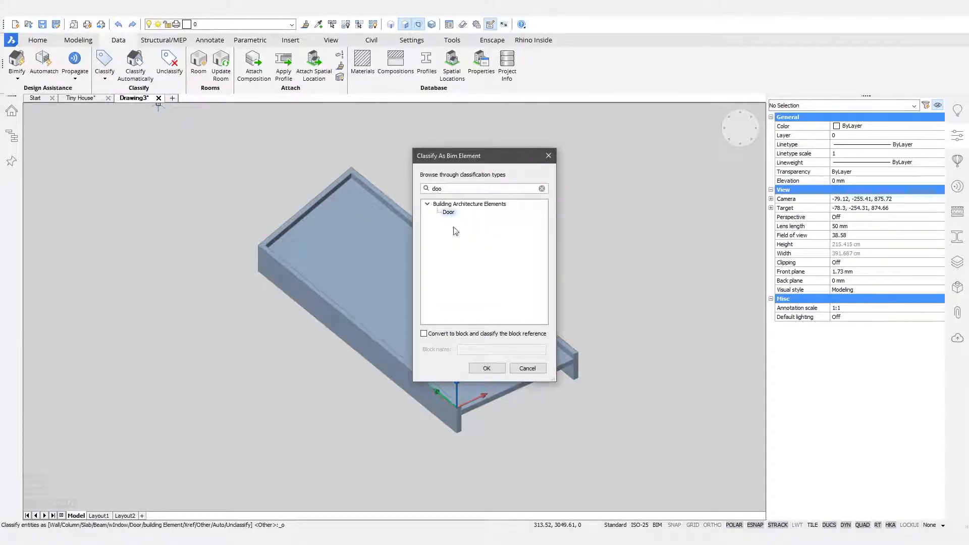
pyautogui.click(487, 368)
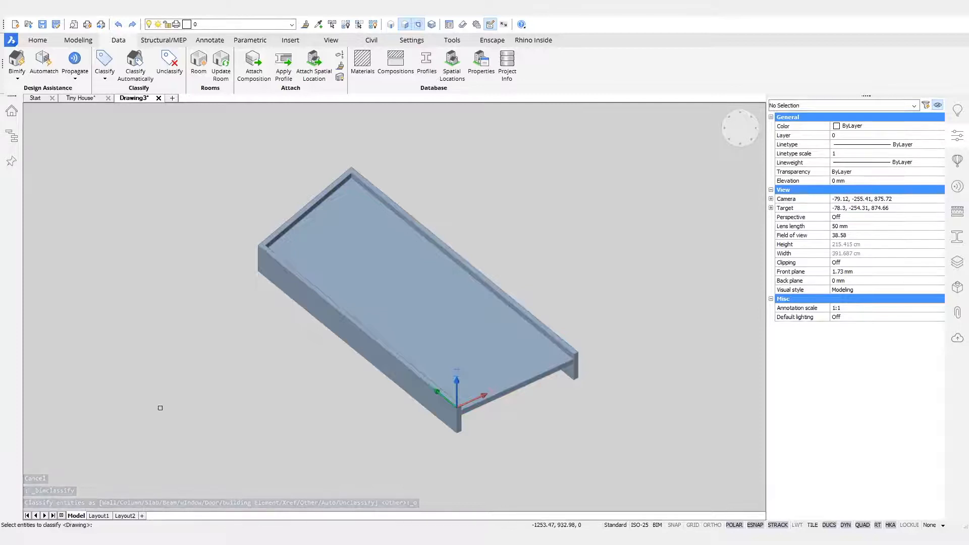
pyautogui.press('Return')
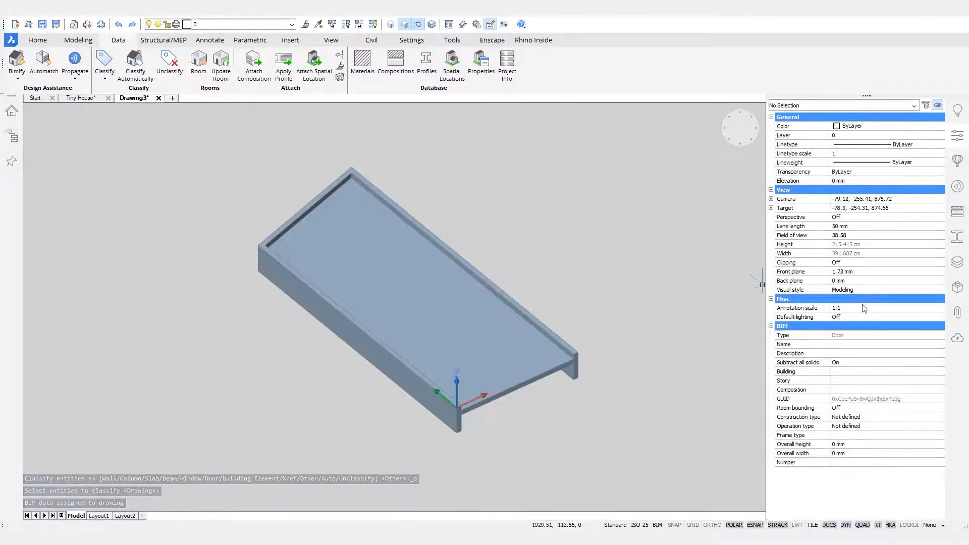
# Set the door's construction type to Wood, its name to Door_Slanted_Top and its description to "Custom door for the Tiny House"
pyautogui.click(847, 418)
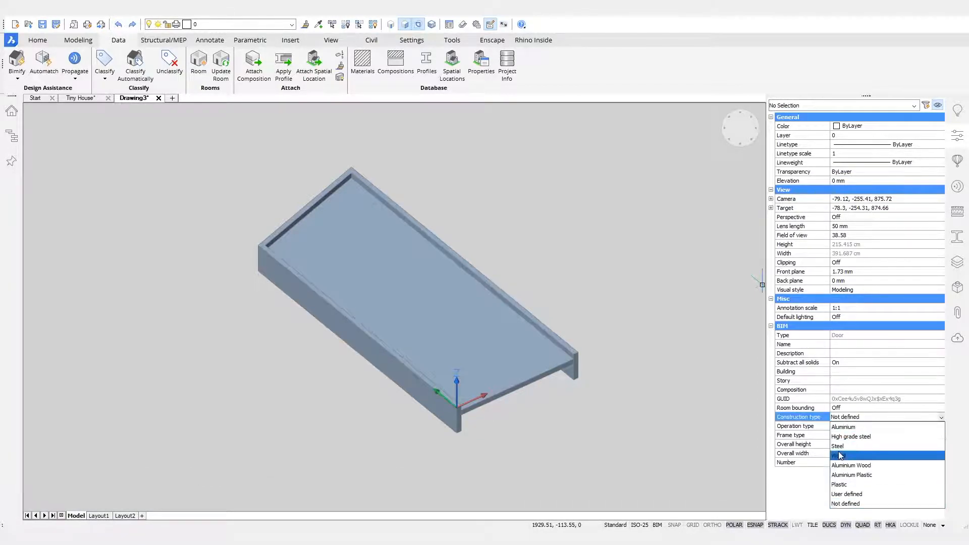
pyautogui.click(838, 456)
pyautogui.click(874, 345)
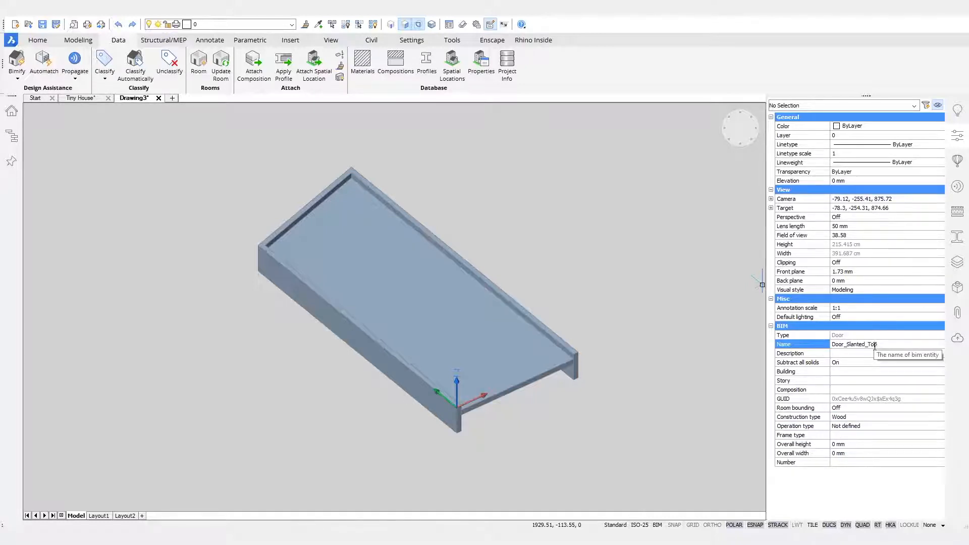
pyautogui.click(868, 354)
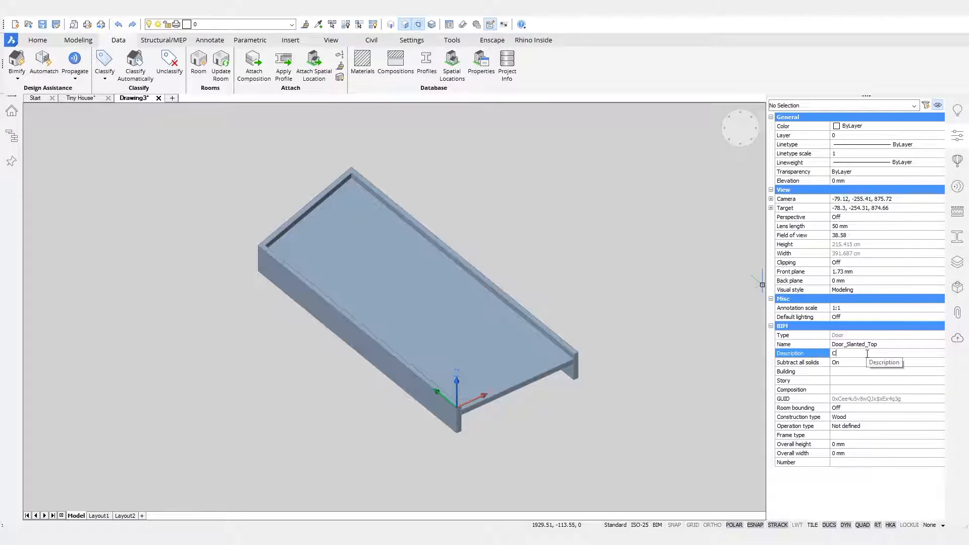
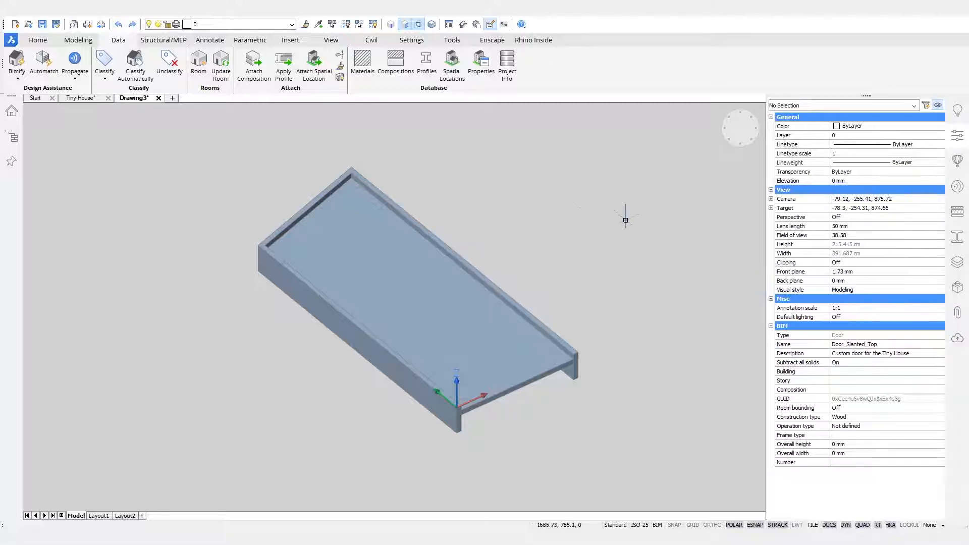
# Create a library component from the whole drawing, named Door_Slanted_Top and assigned to an existing category
pyautogui.click(957, 161)
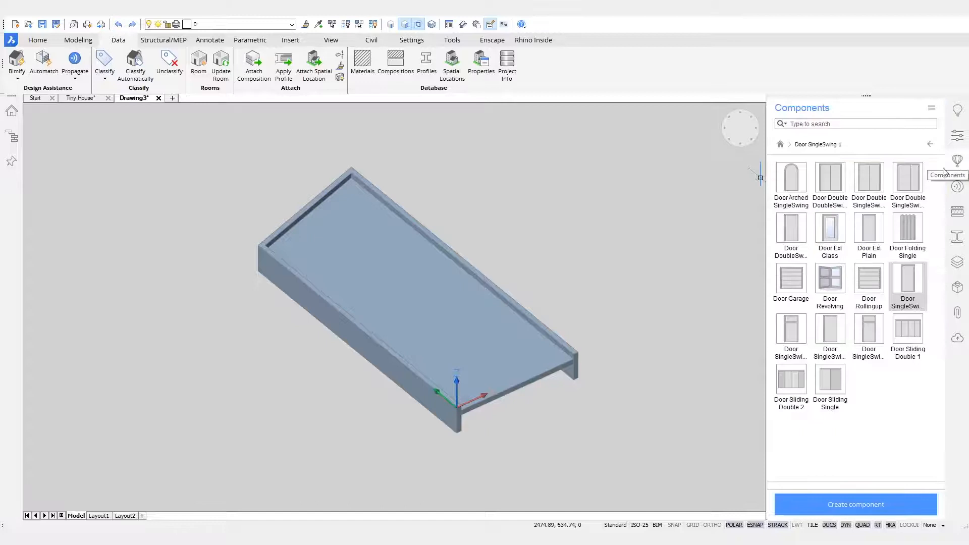
pyautogui.click(865, 505)
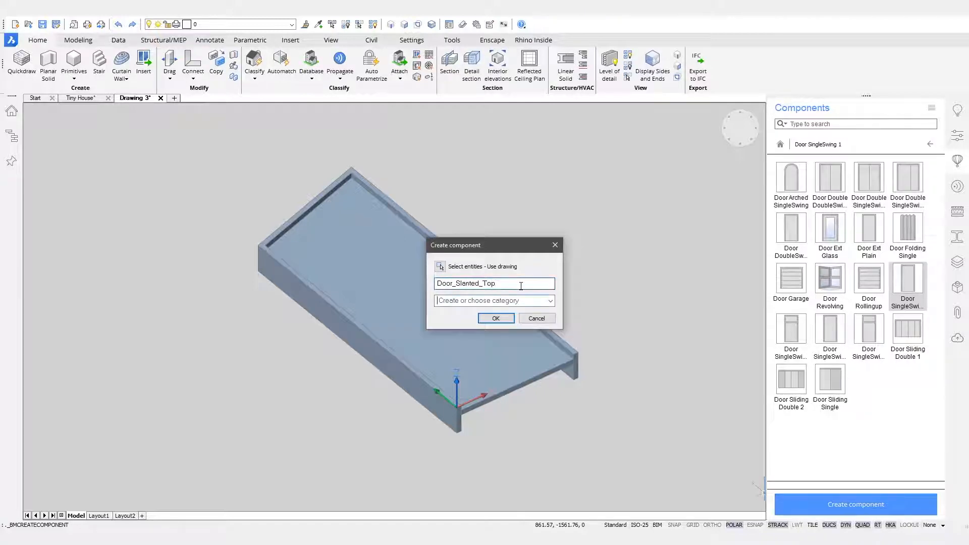
pyautogui.click(550, 302)
pyautogui.click(532, 313)
pyautogui.click(497, 318)
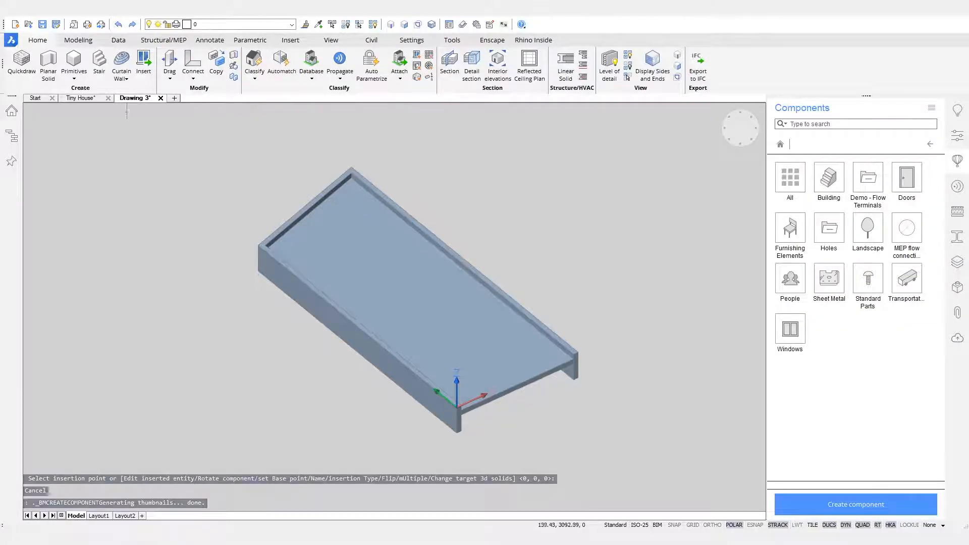
# Insert the Door_Slanted_Top component into the Tiny House's wooden exterior wall, offset 350 cm and 200 mm from its sides and 0 mm from its base
pyautogui.click(85, 98)
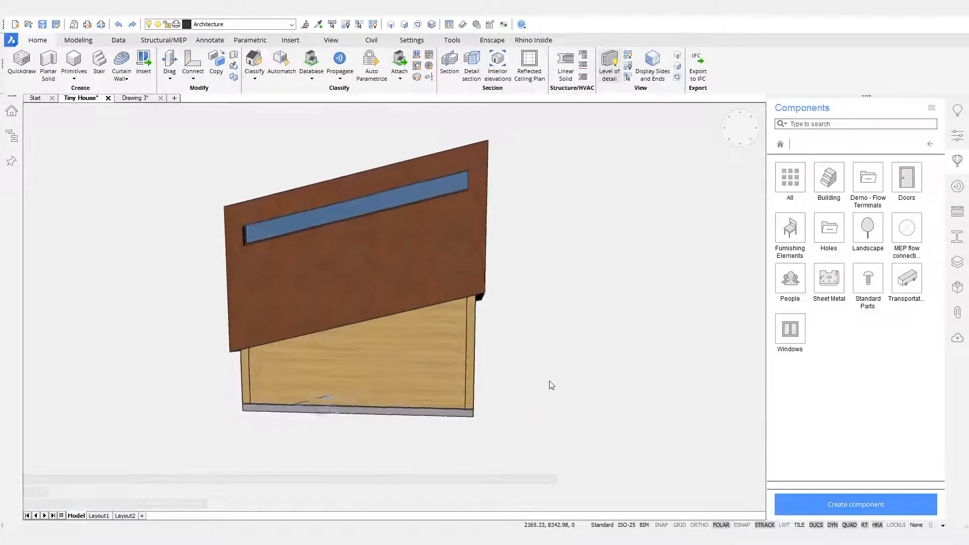
pyautogui.click(912, 170)
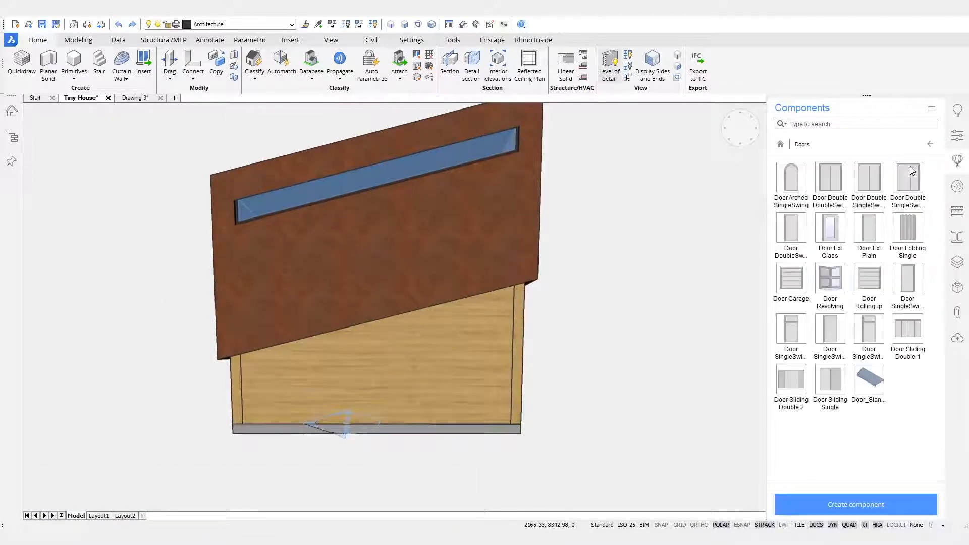
pyautogui.click(864, 383)
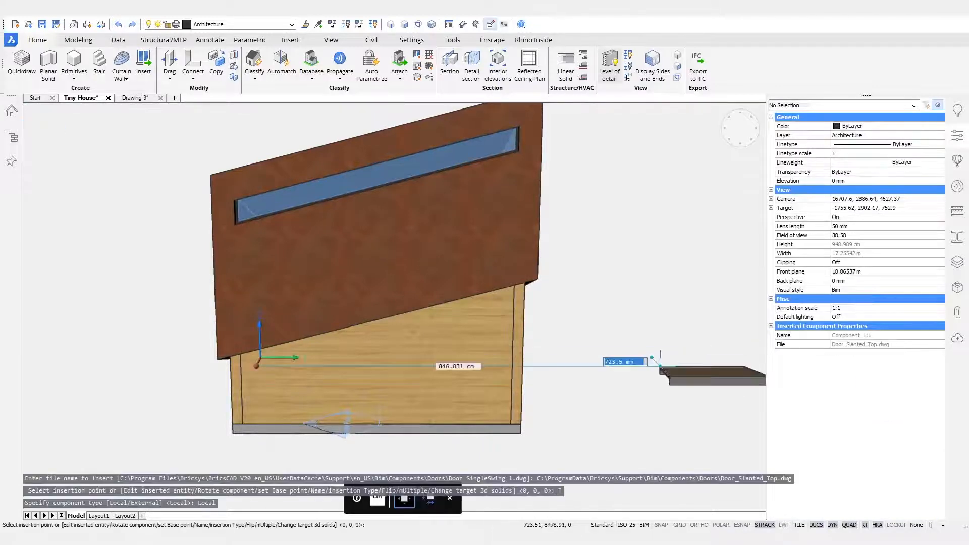
pyautogui.moveTo(652, 382); pyautogui.dragTo(641, 362, button='middle')
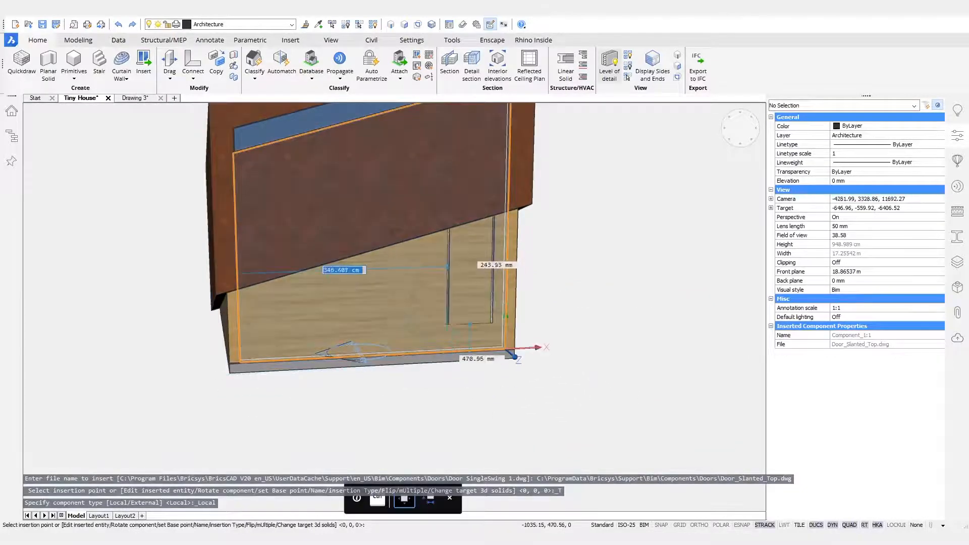
pyautogui.write('350')
pyautogui.press('Tab')
pyautogui.write('200')
pyautogui.press('Tab')
pyautogui.write('0')
pyautogui.press('Tab')
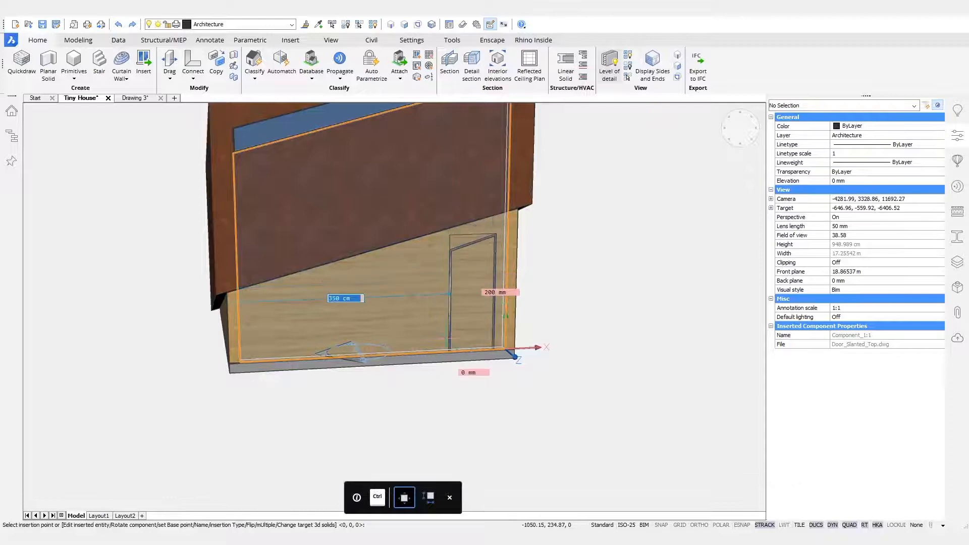
# Examine the inserted slanted-top door in the wall and review its BIM and door properties
pyautogui.scroll(5, 590, 287)
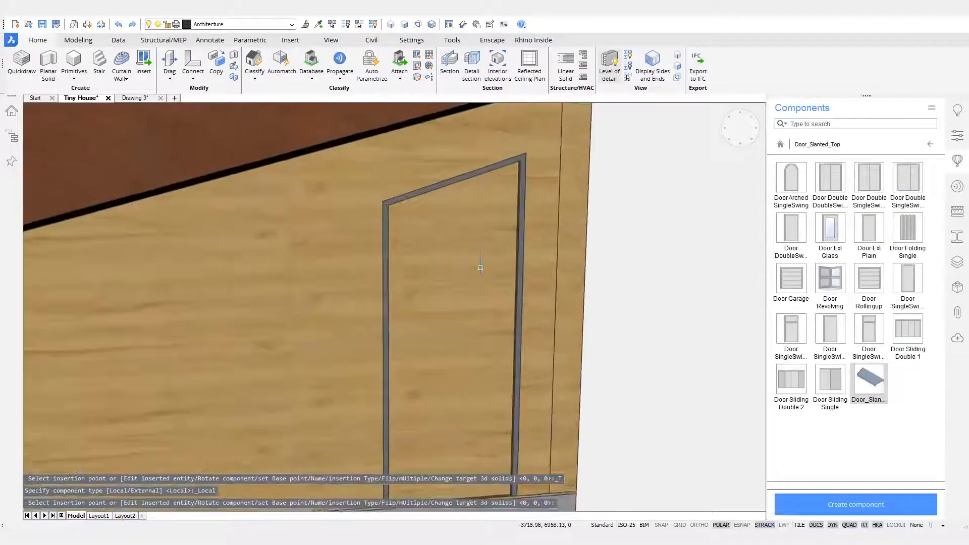
pyautogui.scroll(-5, 590, 286)
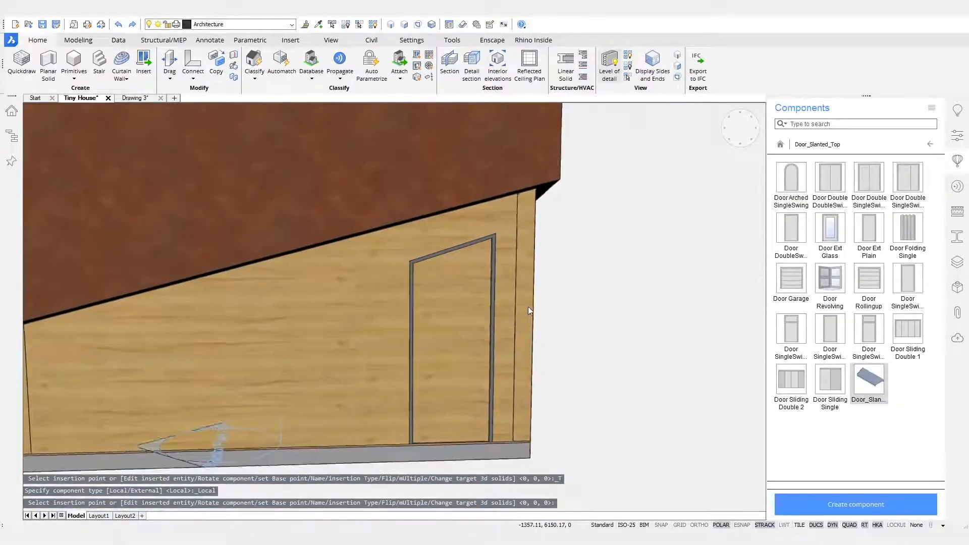
pyautogui.scroll(-3, 559, 409)
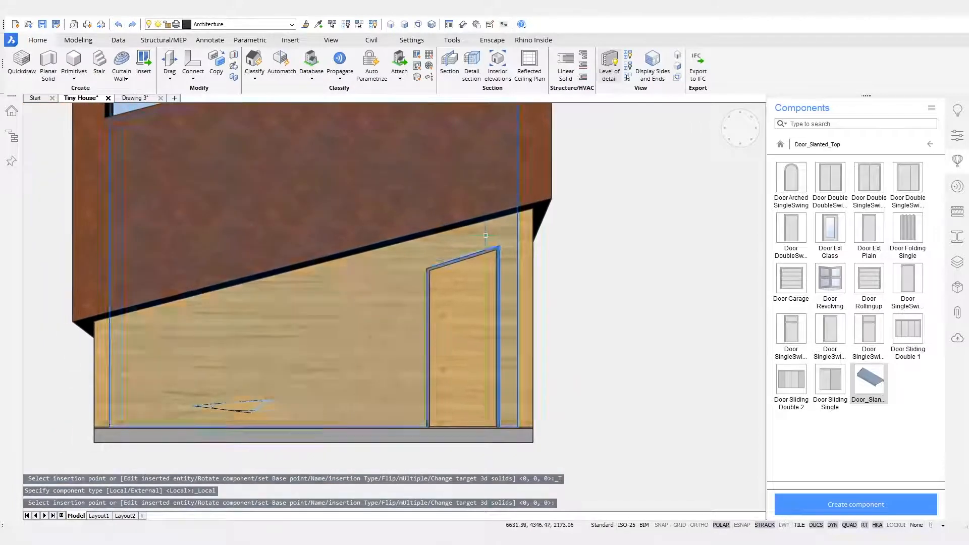
pyautogui.scroll(-5, 650, 400)
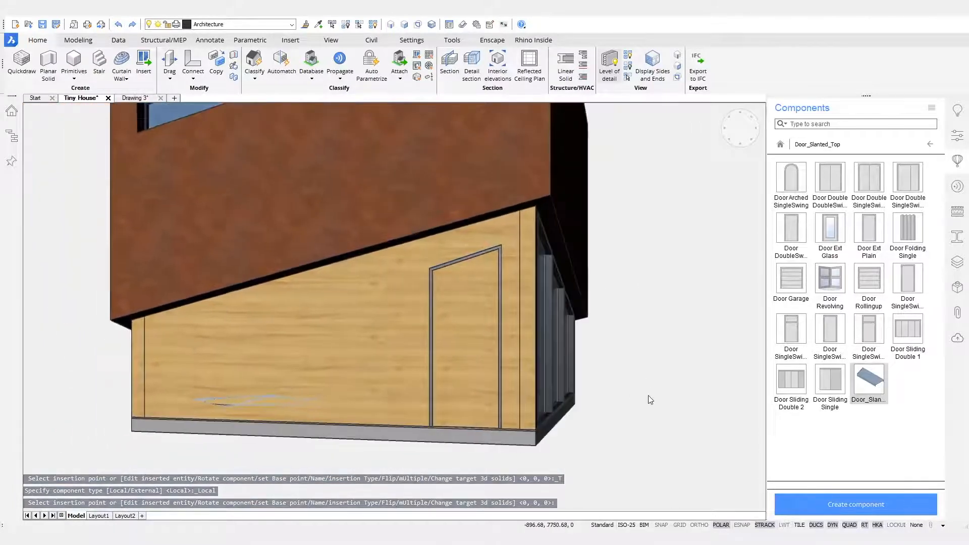
pyautogui.scroll(-3, 648, 395)
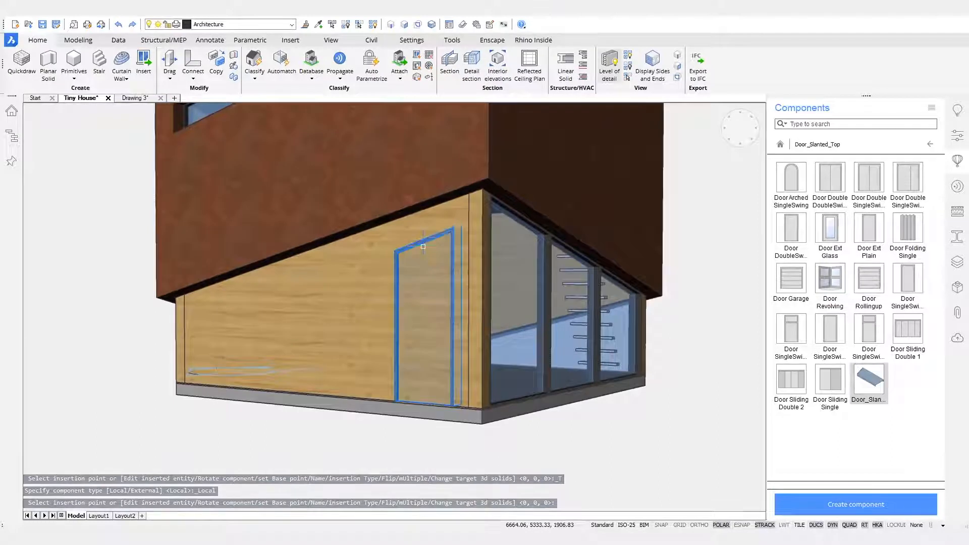
pyautogui.press('Return')
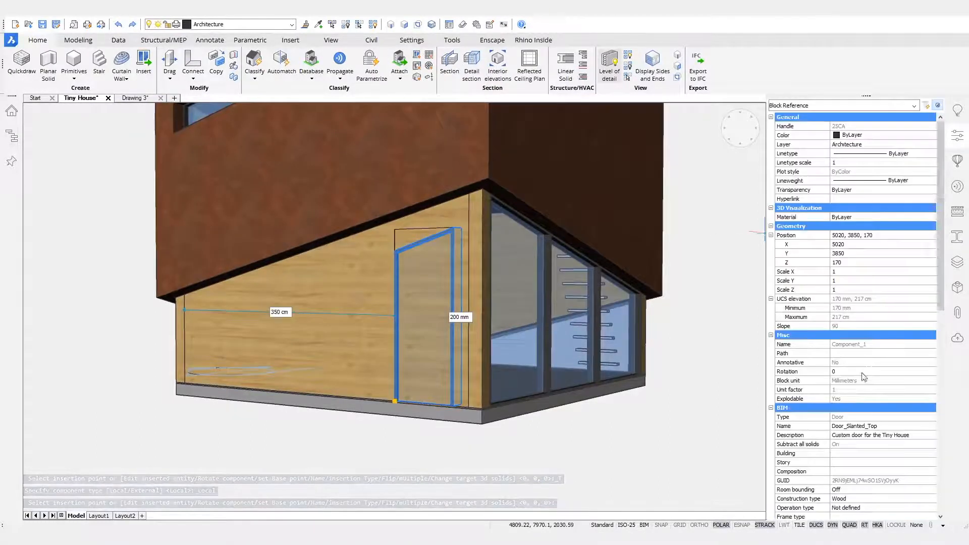
pyautogui.scroll(-5, 858, 406)
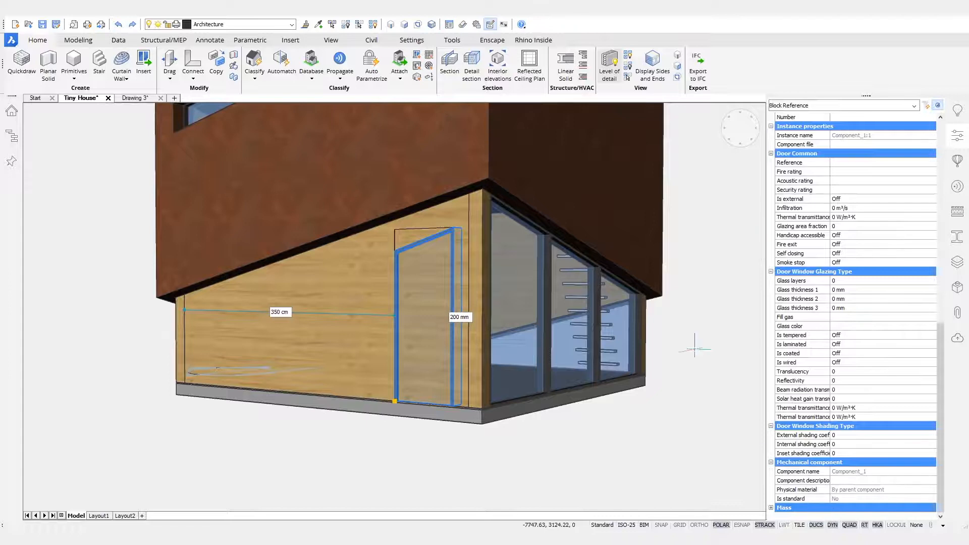
pyautogui.press('Escape')
# Return to the door component's drawing, Drawing 3, and display its parameters and constraints list
pyautogui.press('Return')
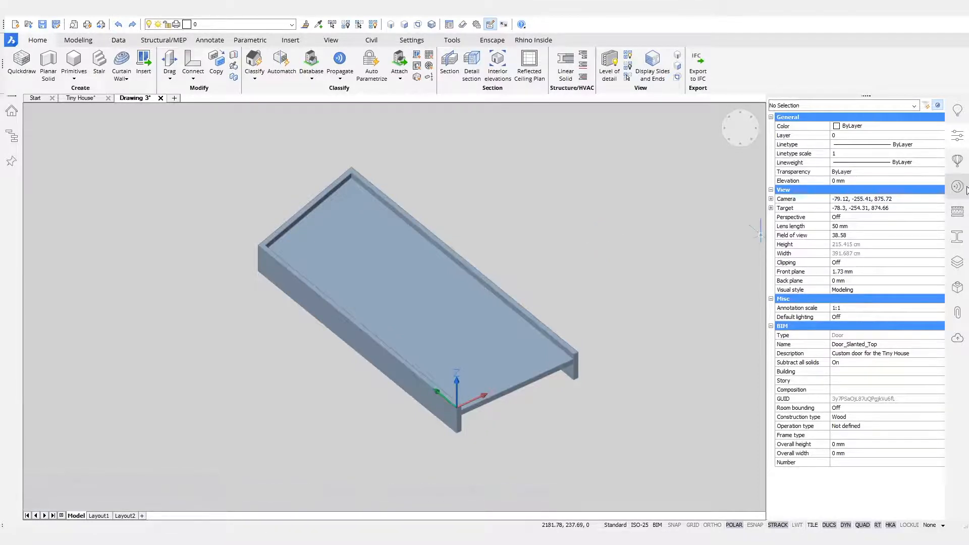
pyautogui.click(957, 287)
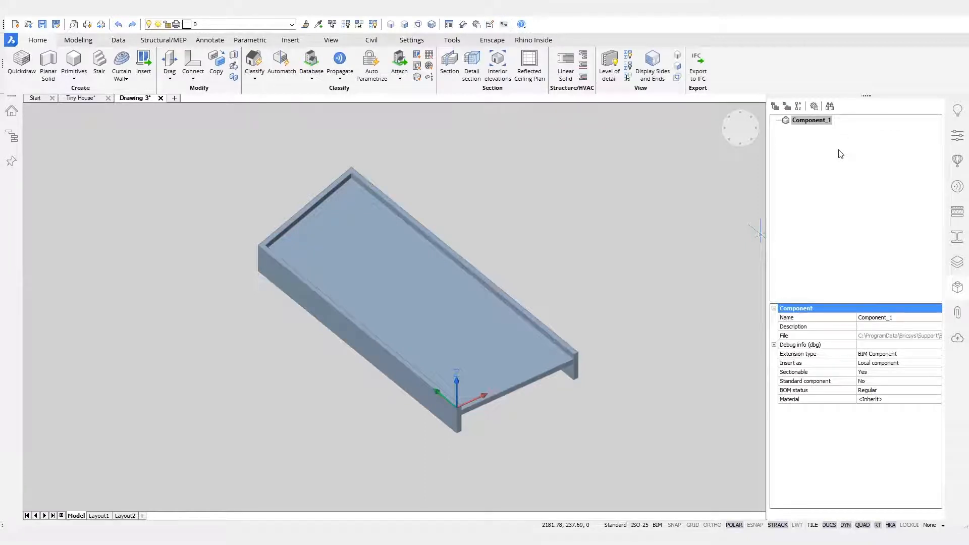
pyautogui.rightClick(903, 94)
pyautogui.moveTo(913, 99)
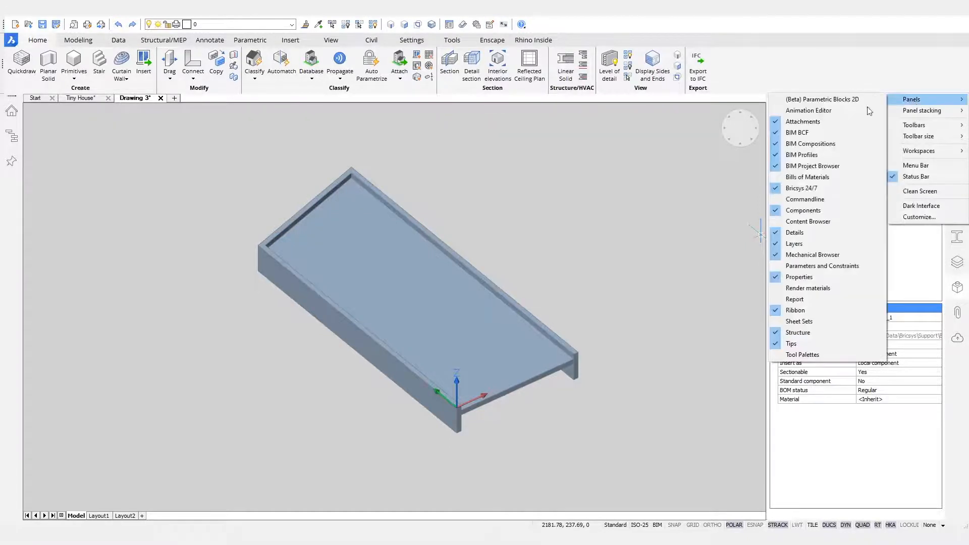
pyautogui.click(813, 266)
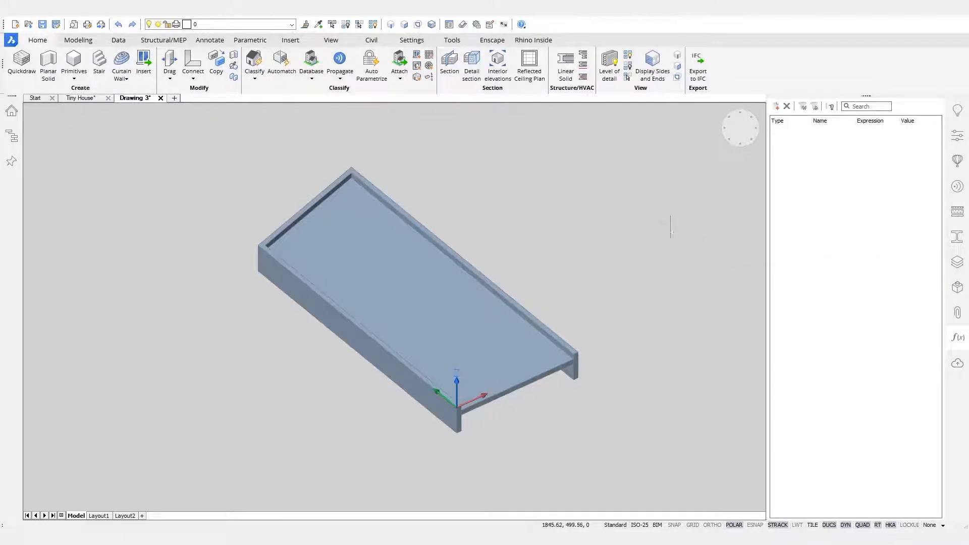
# Turn on the BC_SUBTRACT layer and auto-parametrize all the door's solids together with the subtraction volume
pyautogui.click(289, 25)
pyautogui.click(152, 59)
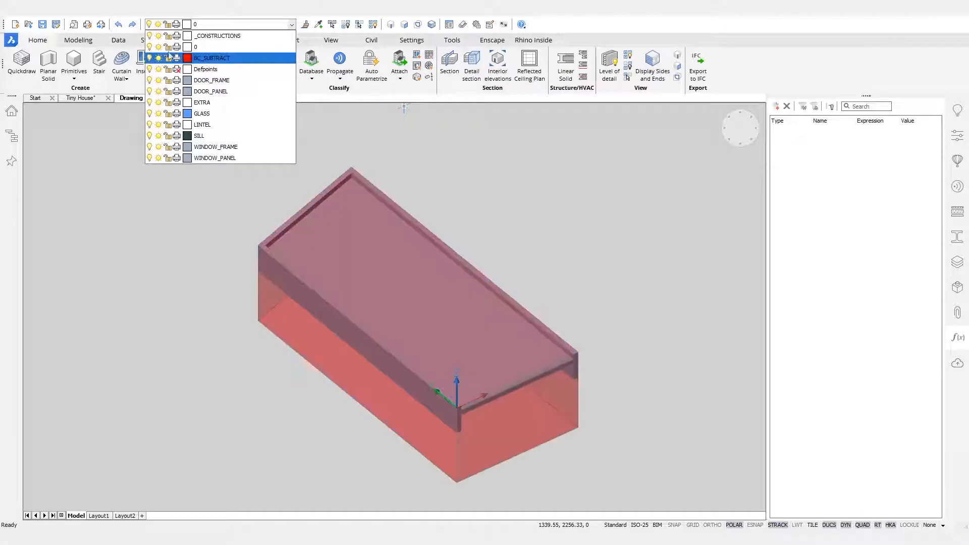
pyautogui.click(382, 63)
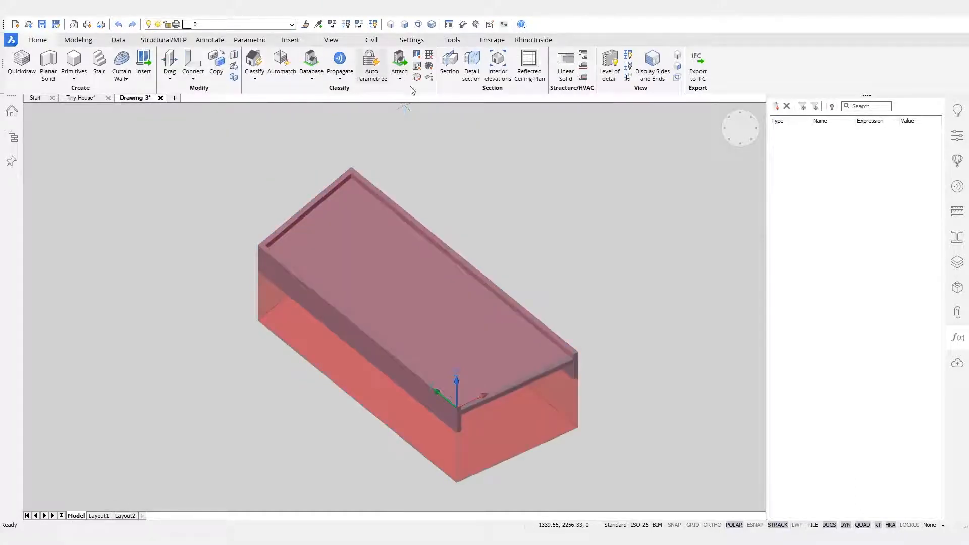
pyautogui.click(646, 133)
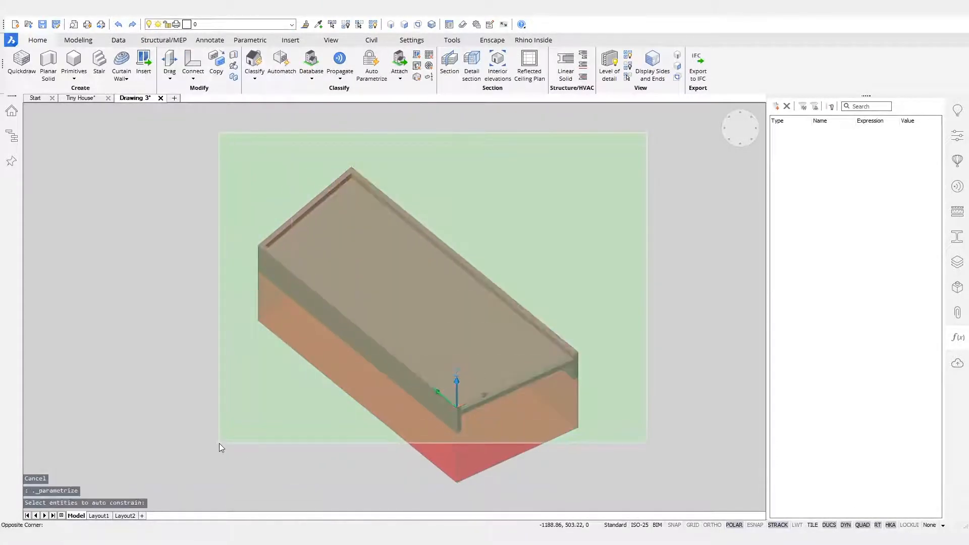
pyautogui.click(219, 443)
pyautogui.press('Return')
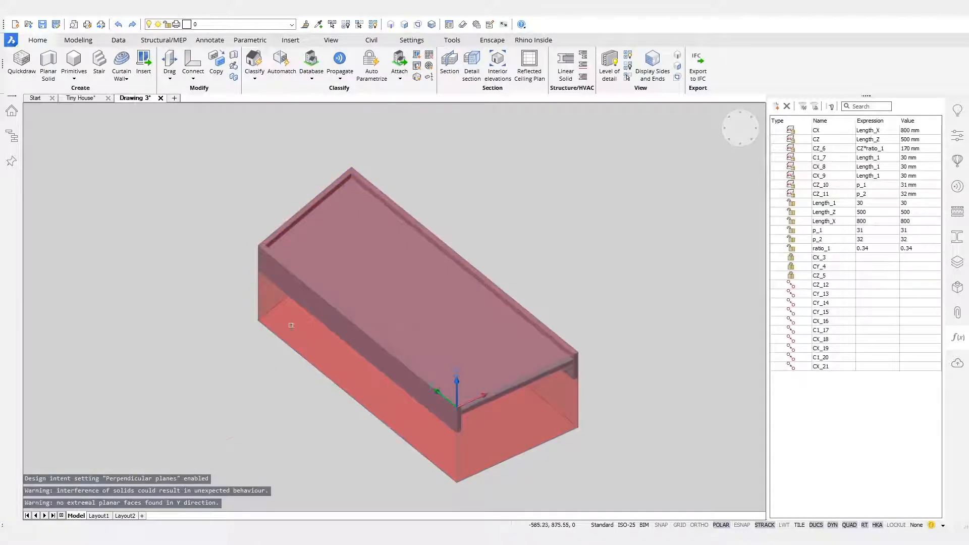
# Turn off the BC_SUBTRACT layer and sort the parameters and constraints by type
pyautogui.click(291, 25)
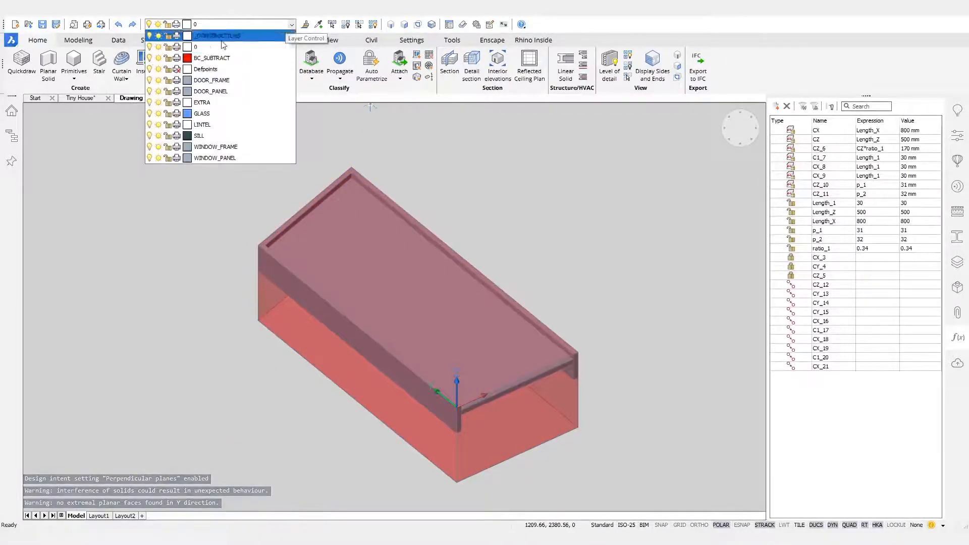
pyautogui.click(152, 59)
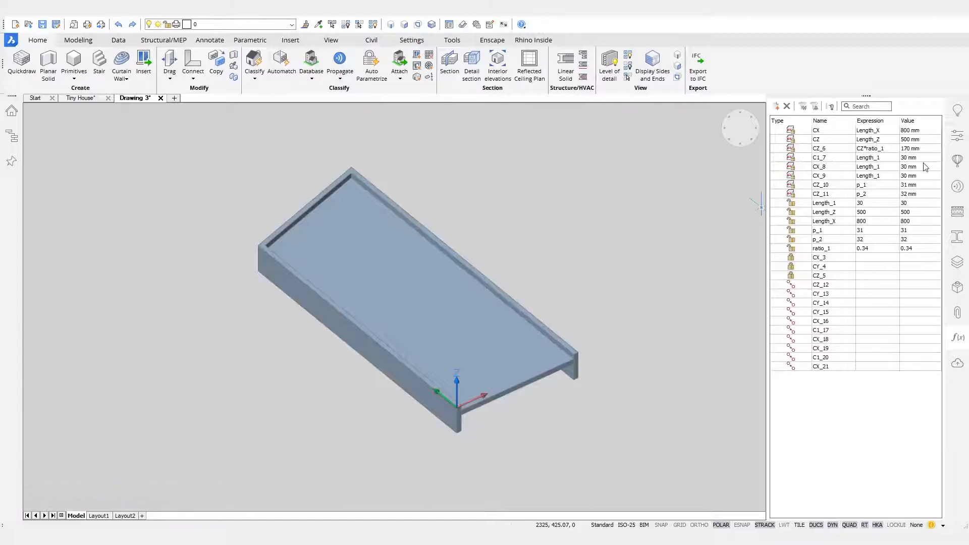
pyautogui.click(797, 124)
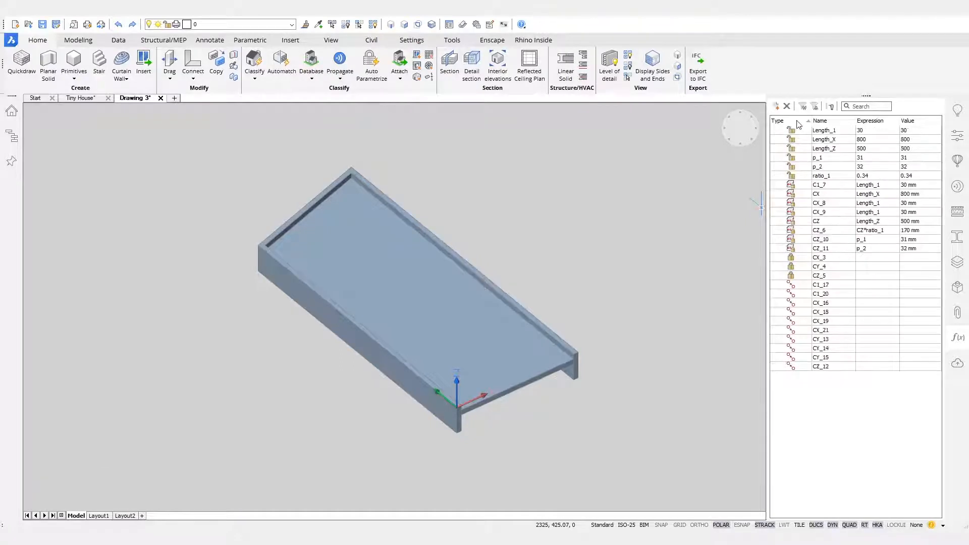
# Animate the Length_1 parameter to identify what it controls and rename it Thickness_Frame
pyautogui.rightClick(829, 133)
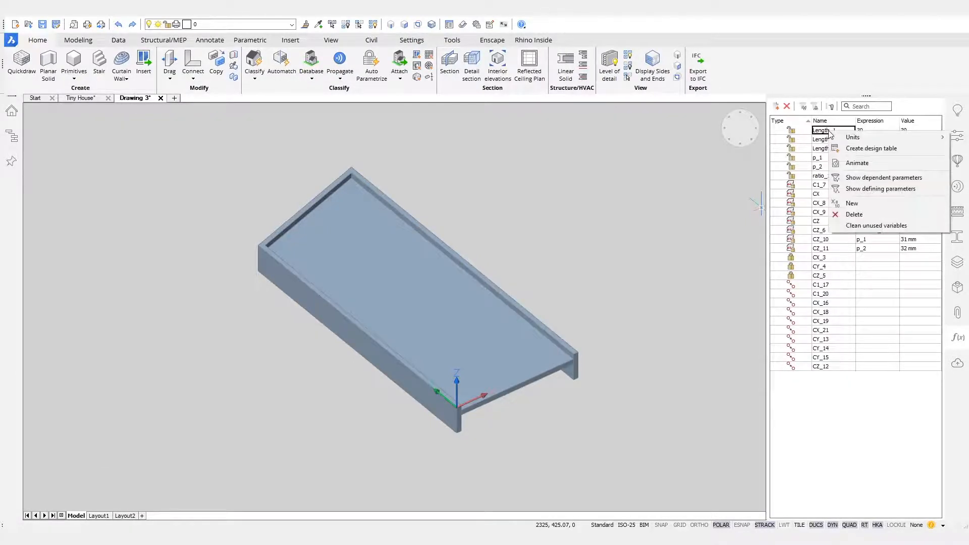
pyautogui.click(861, 162)
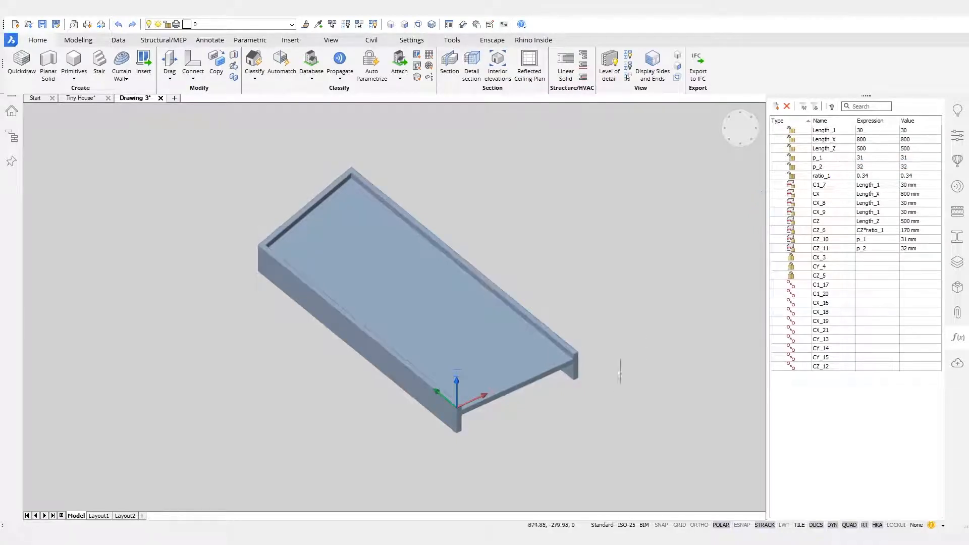
pyautogui.scroll(5, 619, 373)
pyautogui.rightClick(862, 132)
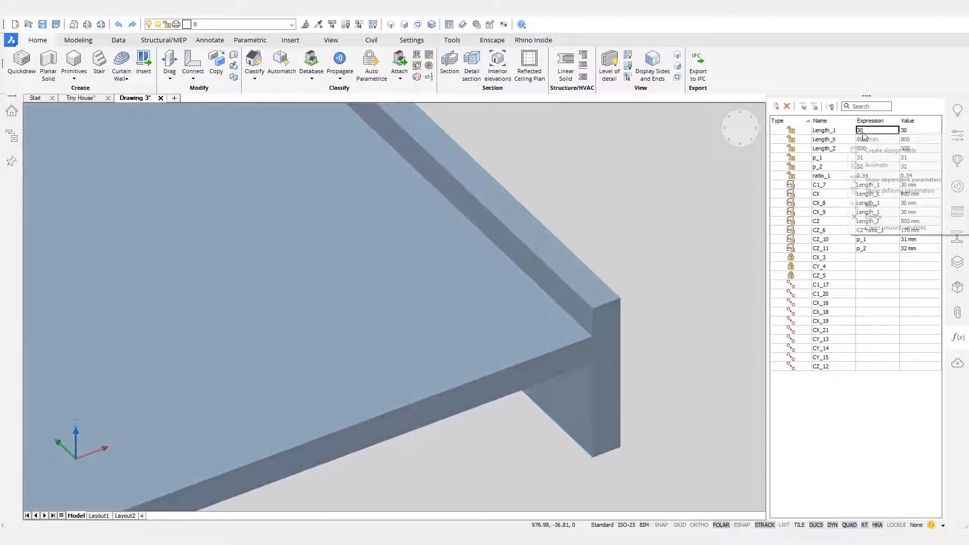
pyautogui.click(883, 165)
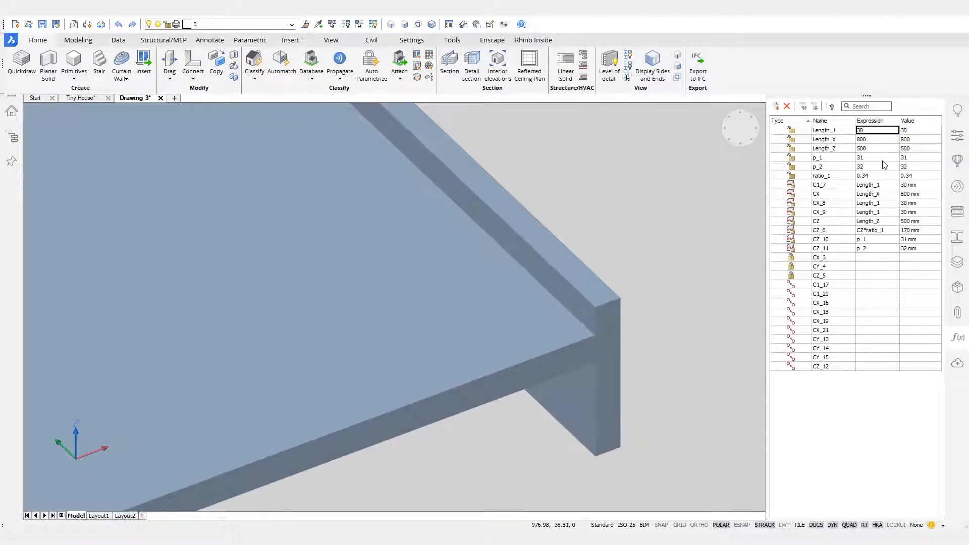
pyautogui.click(876, 133)
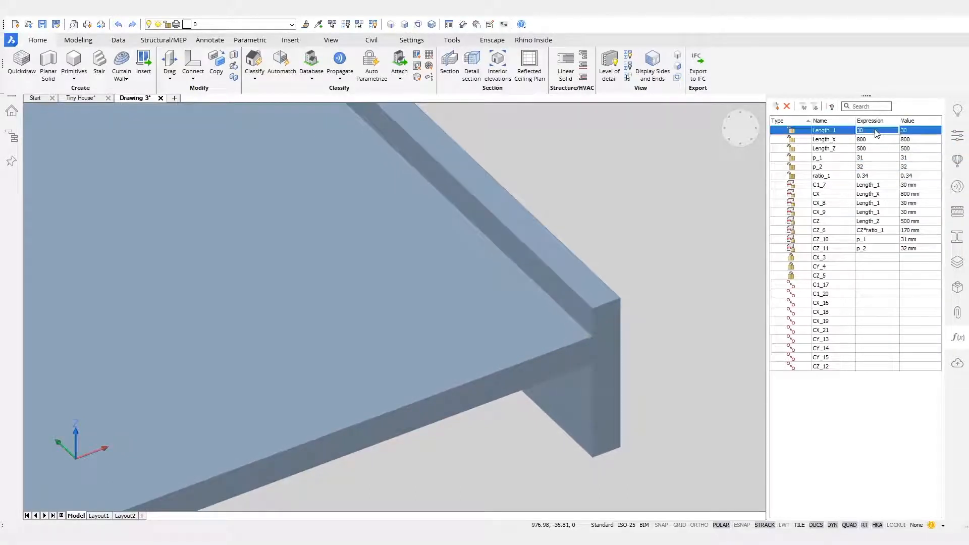
pyautogui.click(830, 134)
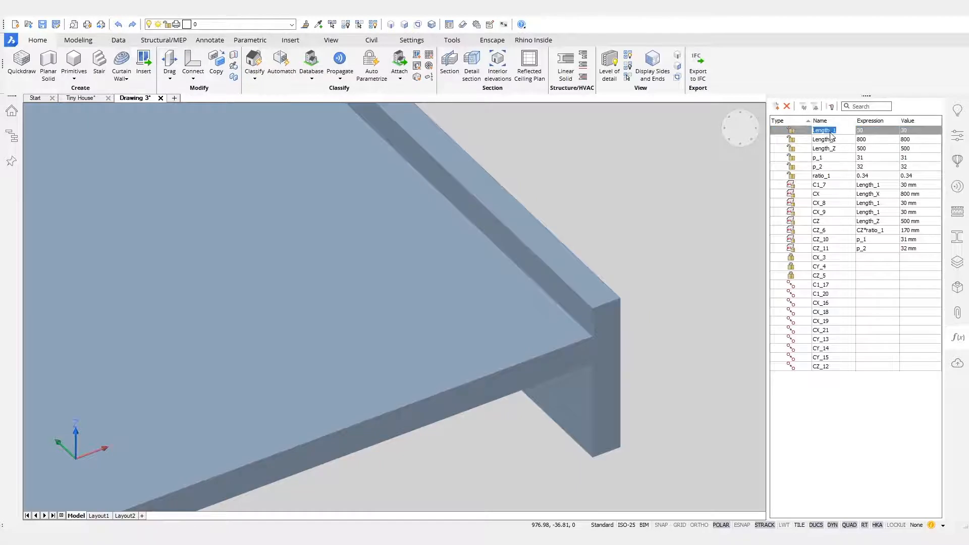
pyautogui.write('Thickness_Frame')
pyautogui.press('Return')
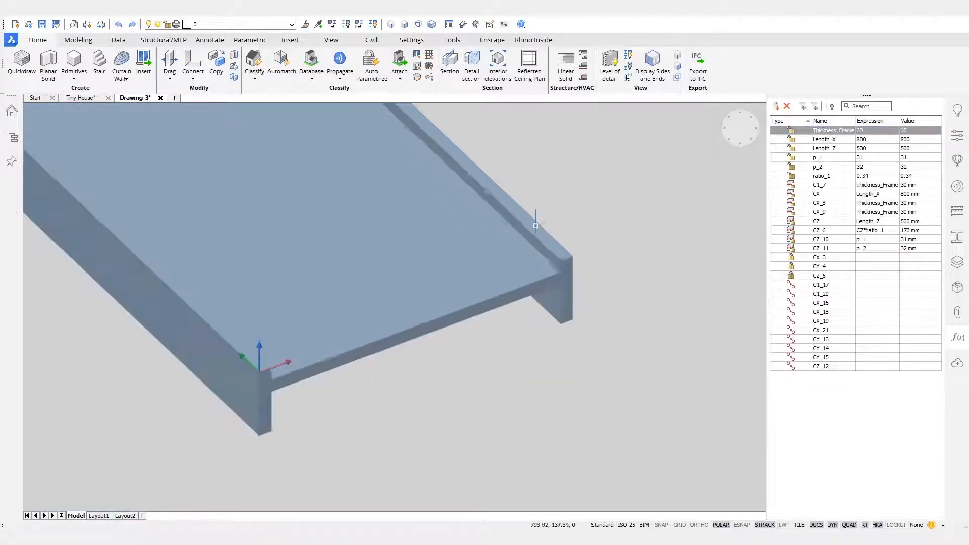
# Animate the Length_X parameter to identify what it controls and rename it Width
pyautogui.rightClick(832, 143)
pyautogui.click(855, 174)
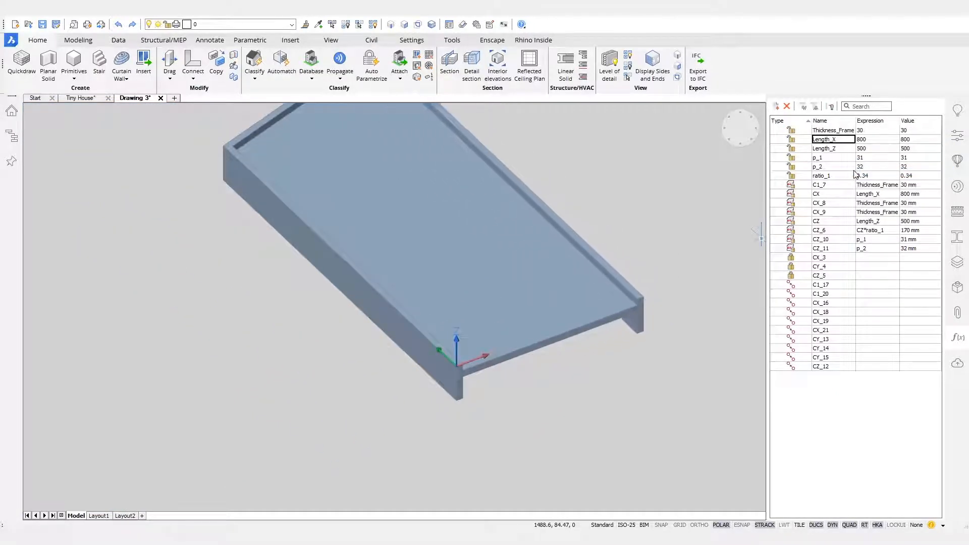
pyautogui.moveTo(608, 150); pyautogui.dragTo(599, 222, button='middle')
pyautogui.rightClick(839, 142)
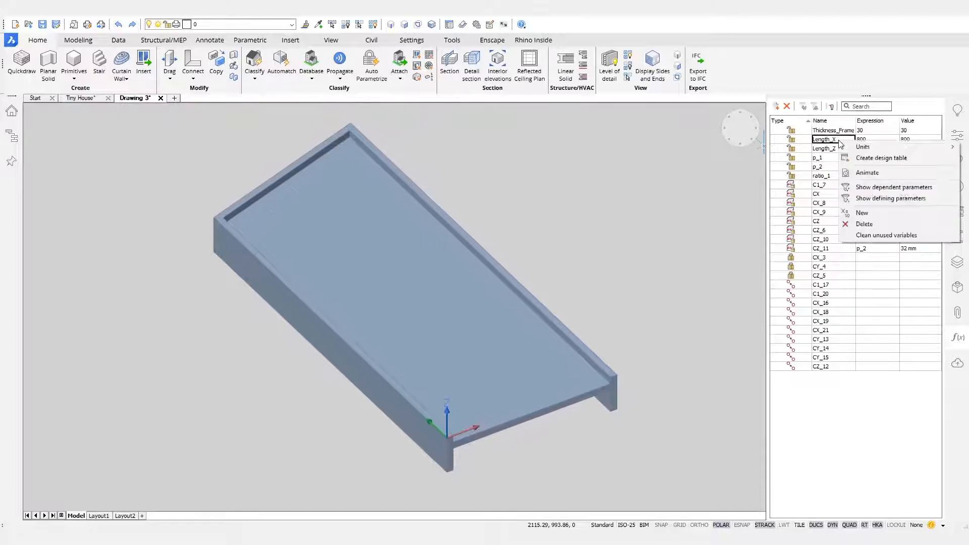
pyautogui.click(863, 174)
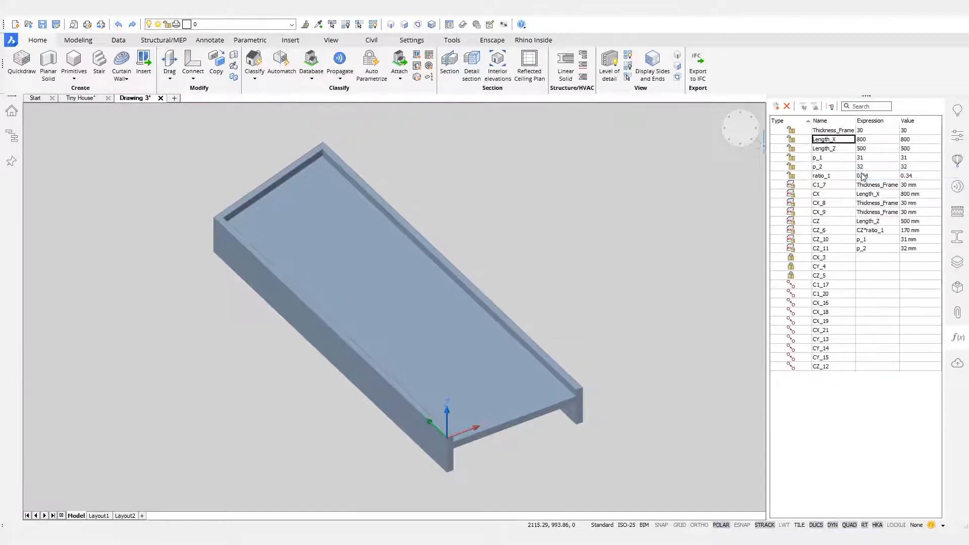
pyautogui.click(846, 142)
pyautogui.write('Width')
pyautogui.press('Return')
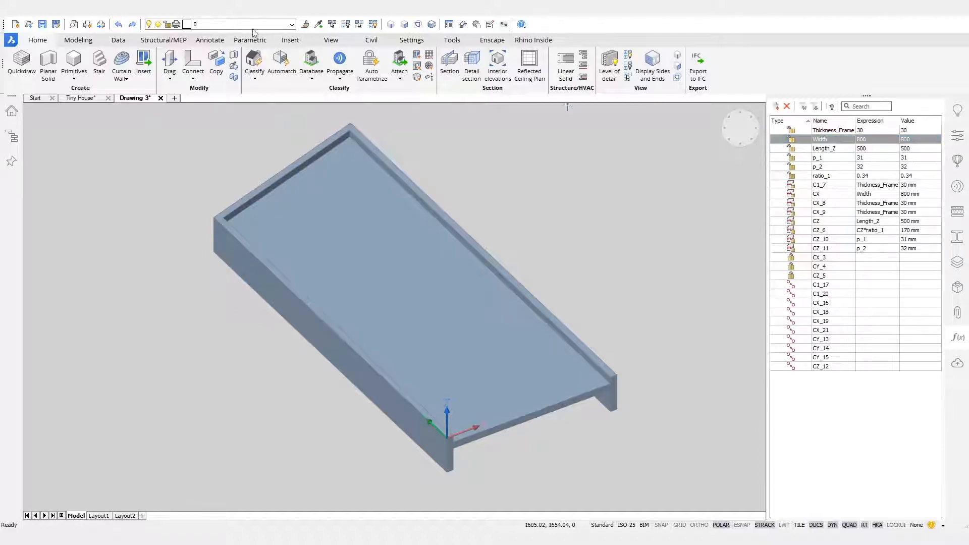
# Turn on the BC_SUBTRACT layer and animate the Length_Z parameter to identify what it controls
pyautogui.click(257, 26)
pyautogui.click(149, 58)
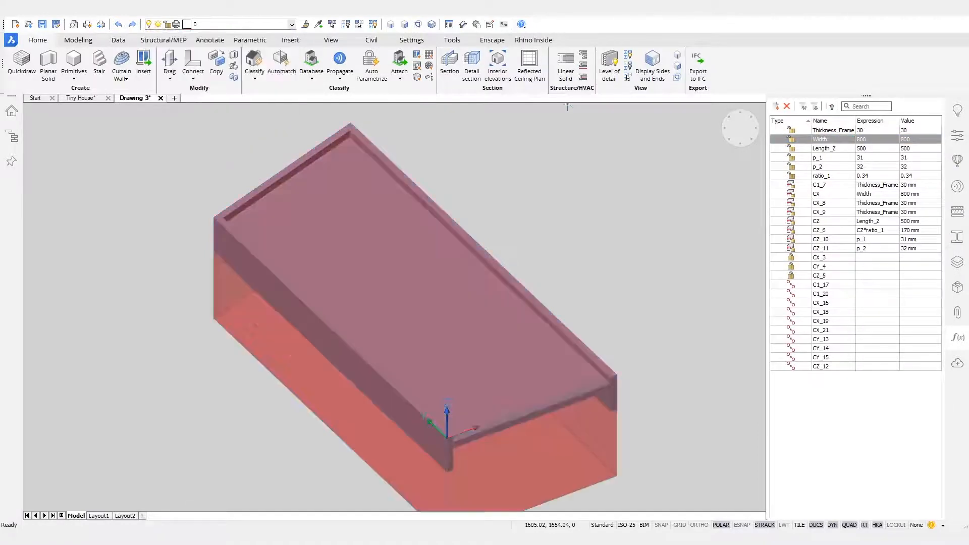
pyautogui.scroll(-2, 637, 260)
pyautogui.rightClick(847, 150)
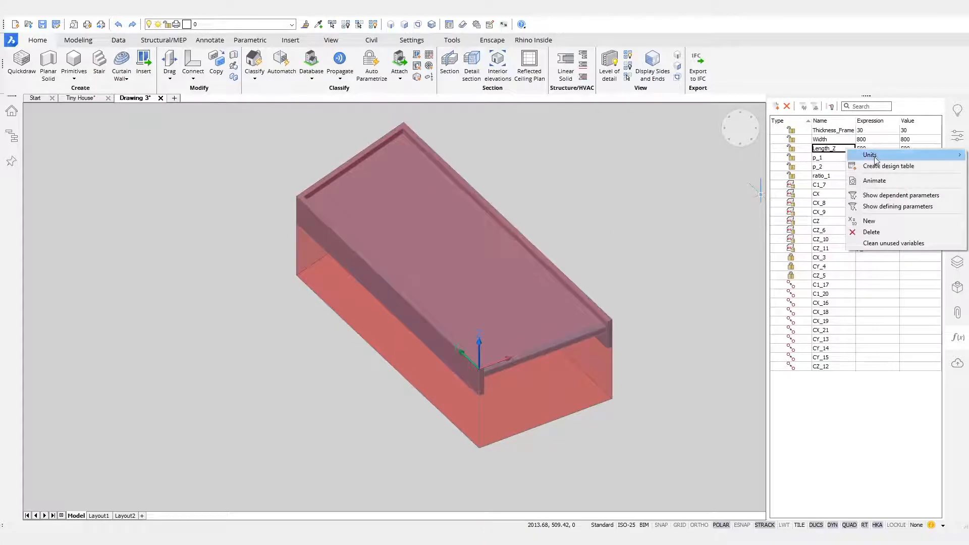
pyautogui.click(875, 181)
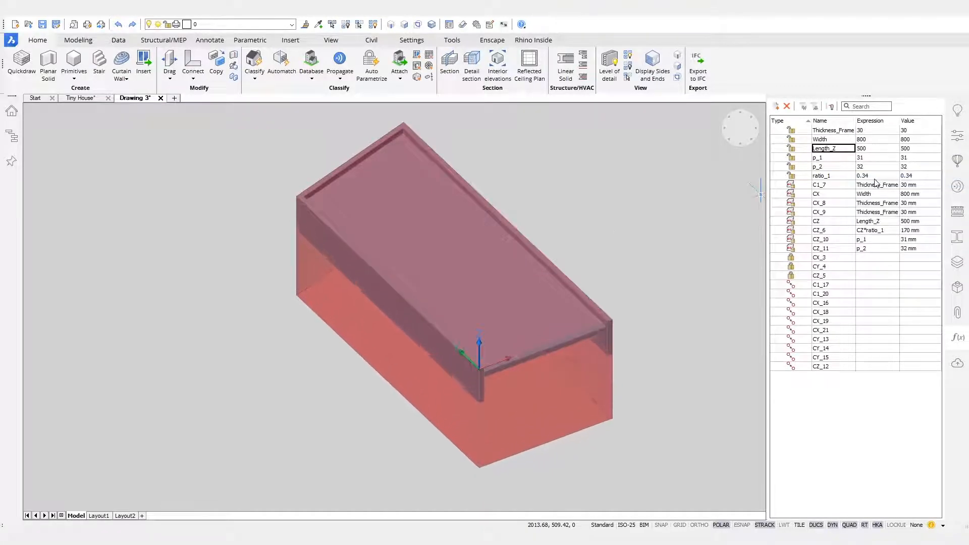
pyautogui.doubleClick(840, 150)
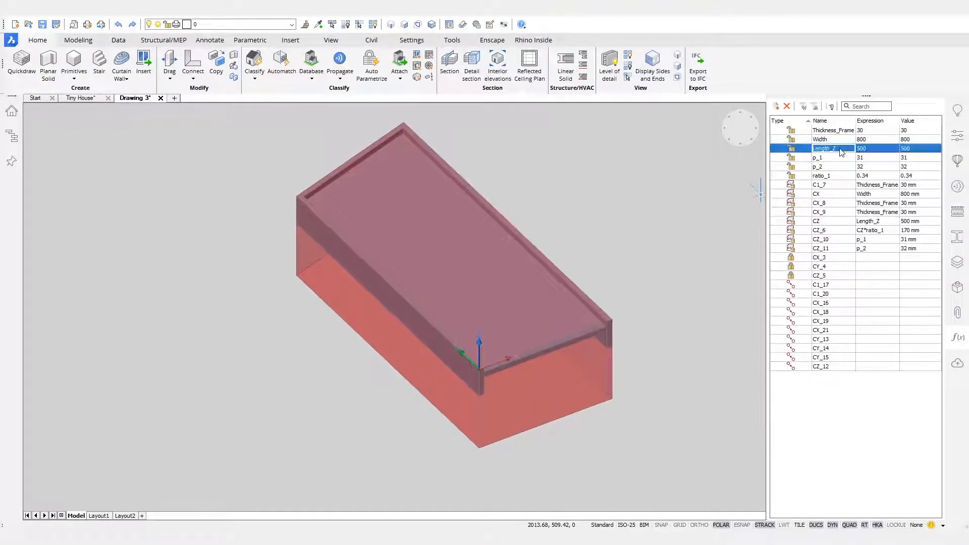
# Replace the CZ constraint's expression with the fixed value 500 and clean out the unused variables
pyautogui.click(872, 222)
pyautogui.click(873, 222)
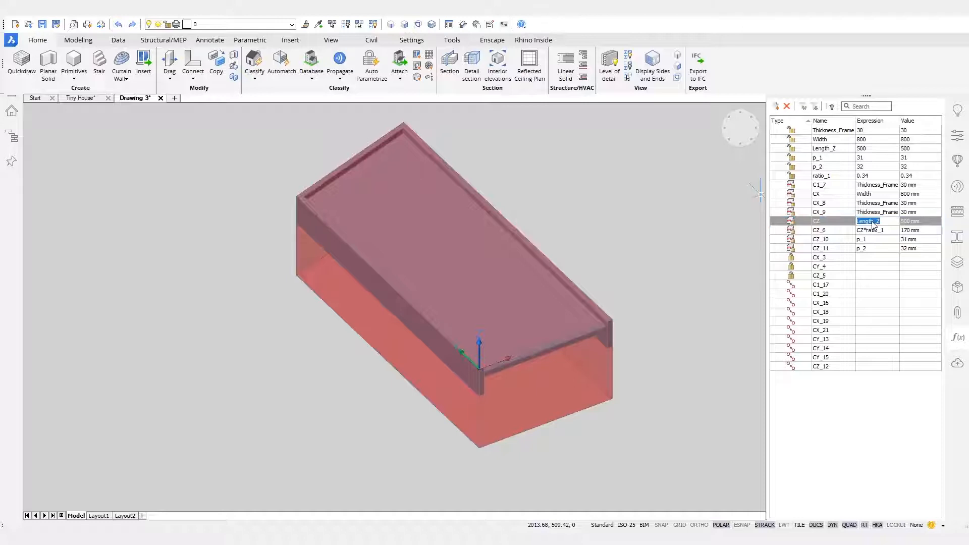
pyautogui.rightClick(831, 151)
pyautogui.click(820, 152)
pyautogui.rightClick(821, 151)
pyautogui.click(833, 230)
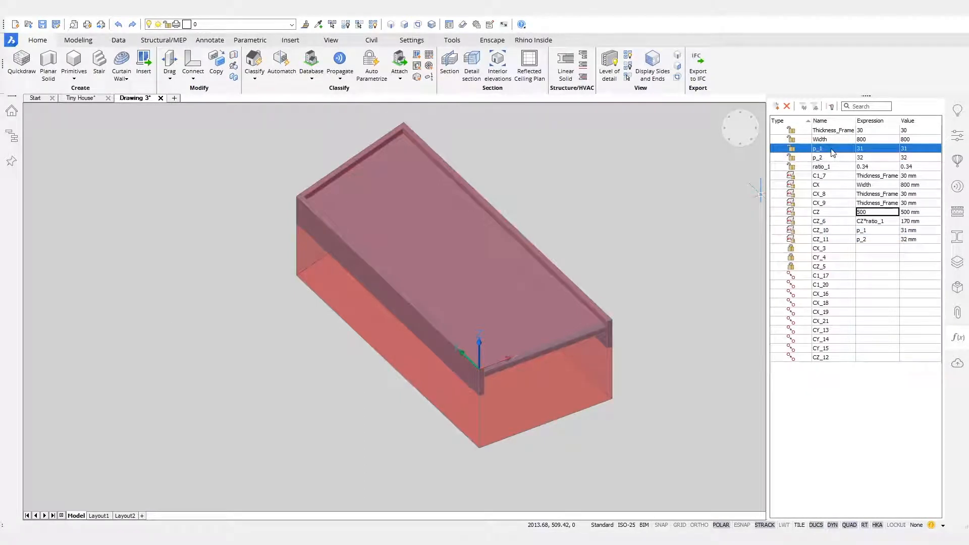
# Animate the ratio_1 parameter to identify what it controls and turn off the BC_SUBTRACT layer
pyautogui.rightClick(825, 165)
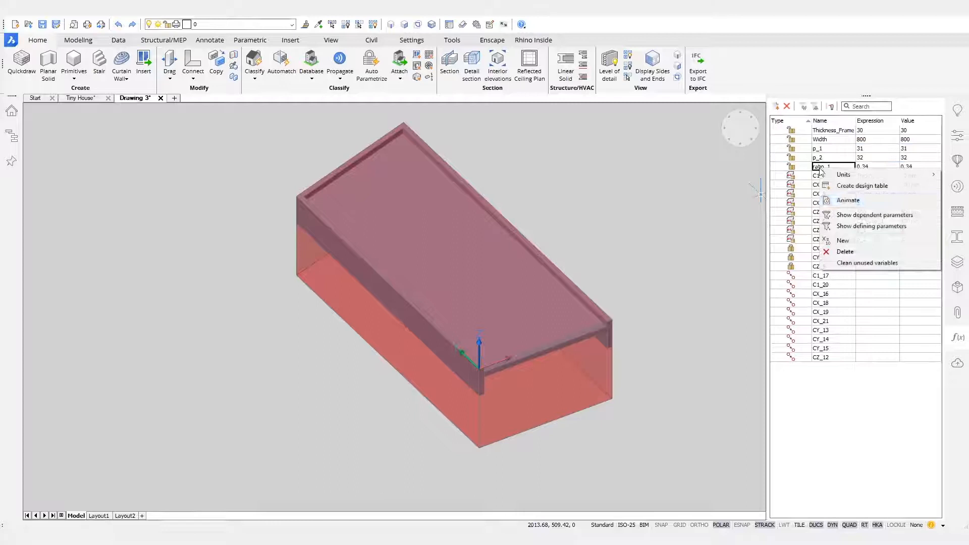
pyautogui.click(848, 201)
pyautogui.click(222, 25)
pyautogui.click(149, 58)
# Replace the CZ_6 constraint's expression with the fixed value 170 and clean out the unused variables
pyautogui.scroll(1, 560, 308)
pyautogui.rightClick(837, 222)
pyautogui.click(873, 232)
pyautogui.click(822, 221)
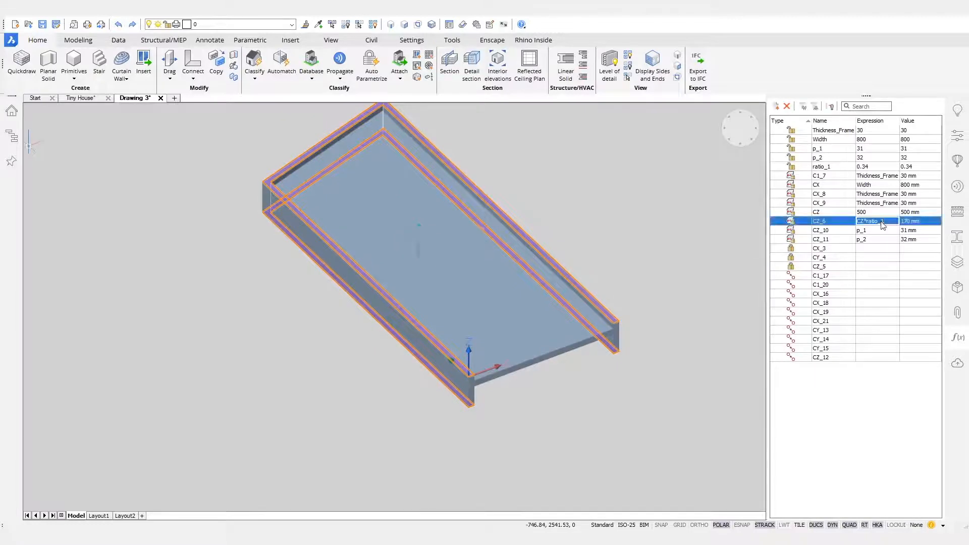
pyautogui.rightClick(828, 167)
pyautogui.click(854, 264)
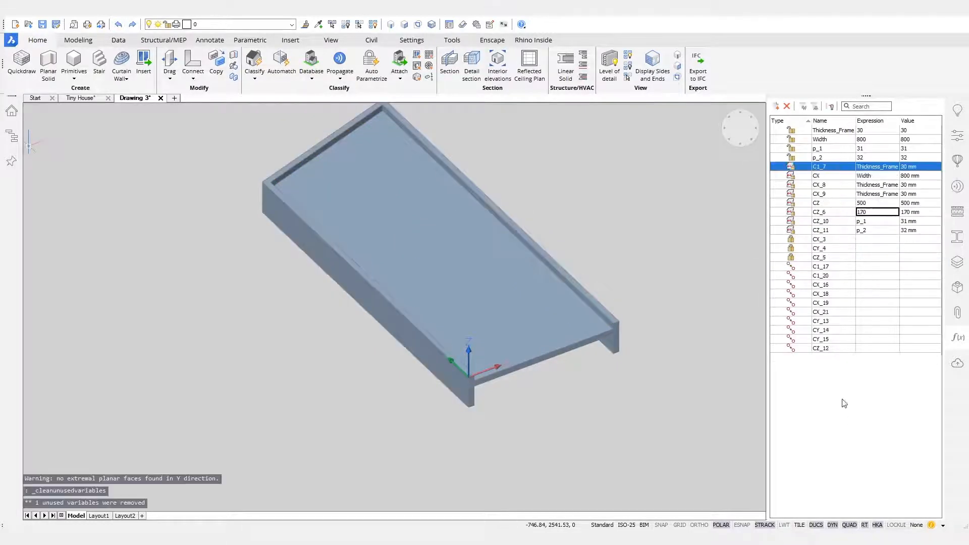
# Animate the p_1 parameter to identify what it controls and rename it Thickness_Panel
pyautogui.rightClick(831, 150)
pyautogui.click(871, 183)
pyautogui.scroll(12, 611, 333)
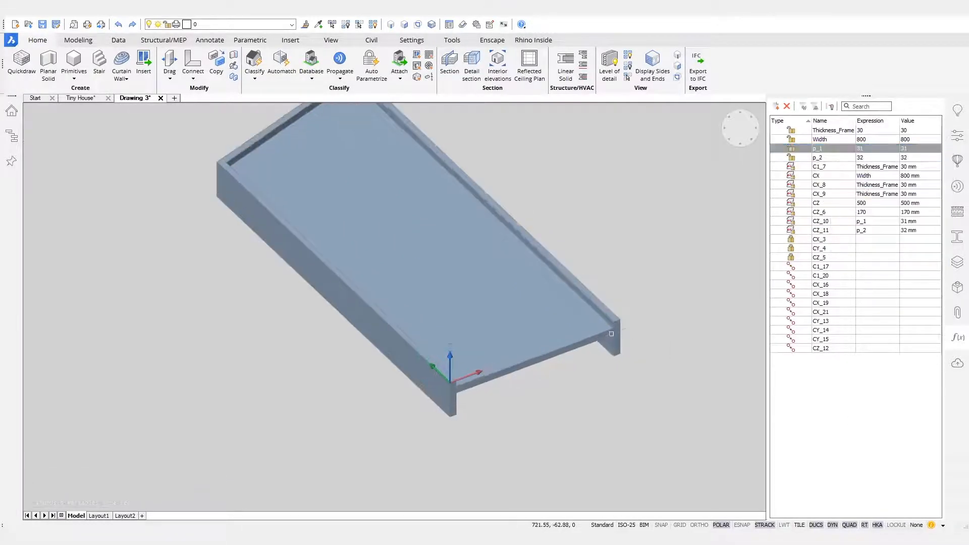
pyautogui.rightClick(831, 150)
pyautogui.click(850, 183)
pyautogui.write('Panel')
# Rename the p_2 parameter Offset_Panel
pyautogui.click(838, 158)
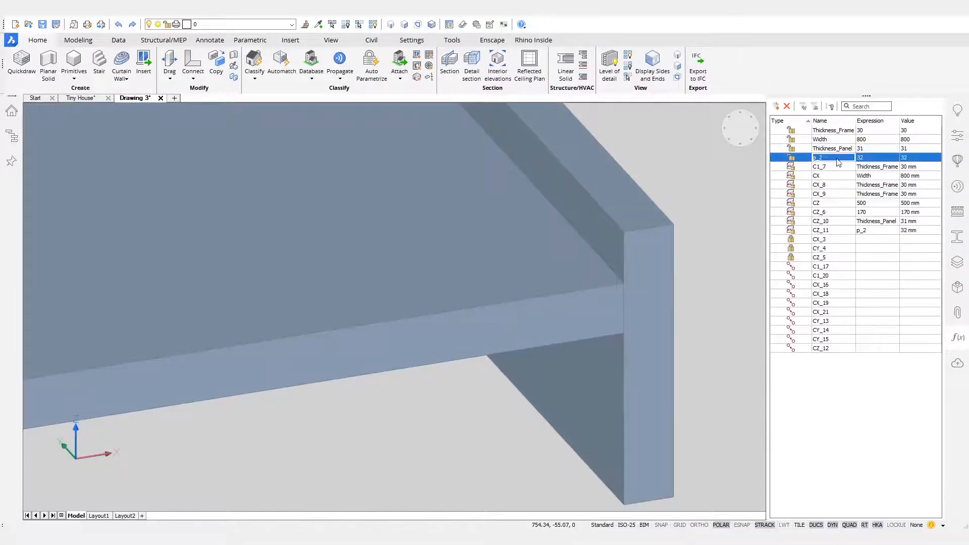
pyautogui.write('Offset_Panel')
pyautogui.press('Return')
# Animate the renamed frame thickness, width and panel thickness parameters to check how each one changes the door
pyautogui.scroll(-12, 581, 298)
pyautogui.keyDown('shift'); pyautogui.moveTo(581, 298); pyautogui.dragTo(747, 303, button='middle'); pyautogui.keyUp('shift')
pyautogui.rightClick(839, 132)
pyautogui.click(858, 164)
pyautogui.rightClick(847, 151)
pyautogui.click(858, 182)
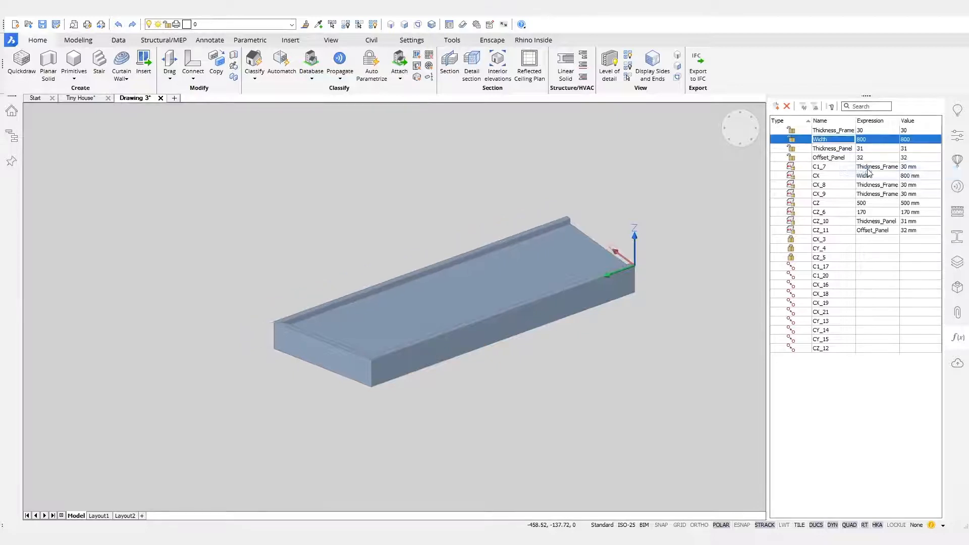
pyautogui.keyDown('shift'); pyautogui.moveTo(720, 194); pyautogui.dragTo(656, 289, button='middle'); pyautogui.keyUp('shift')
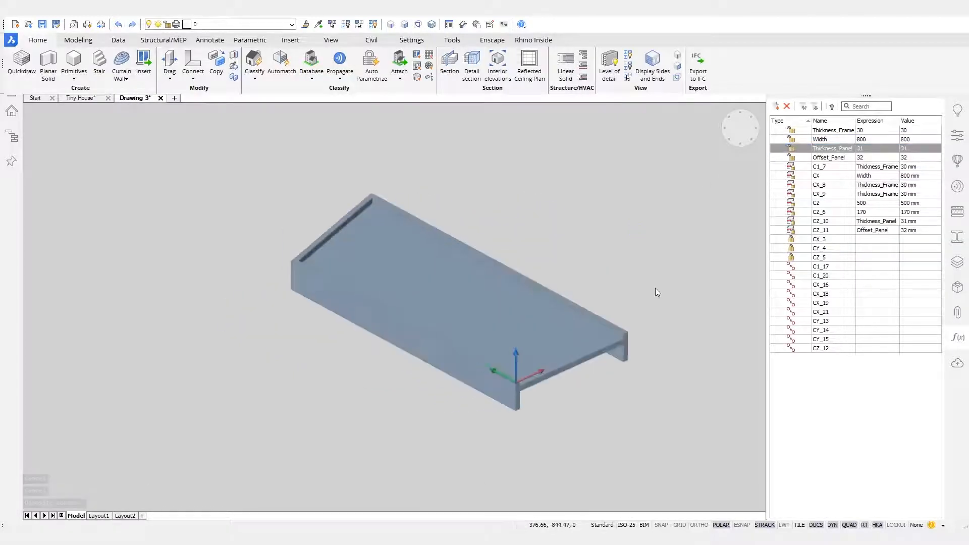
# Apply a 3D distance constraint along the low side of the door frame
pyautogui.scroll(2, 398, 292)
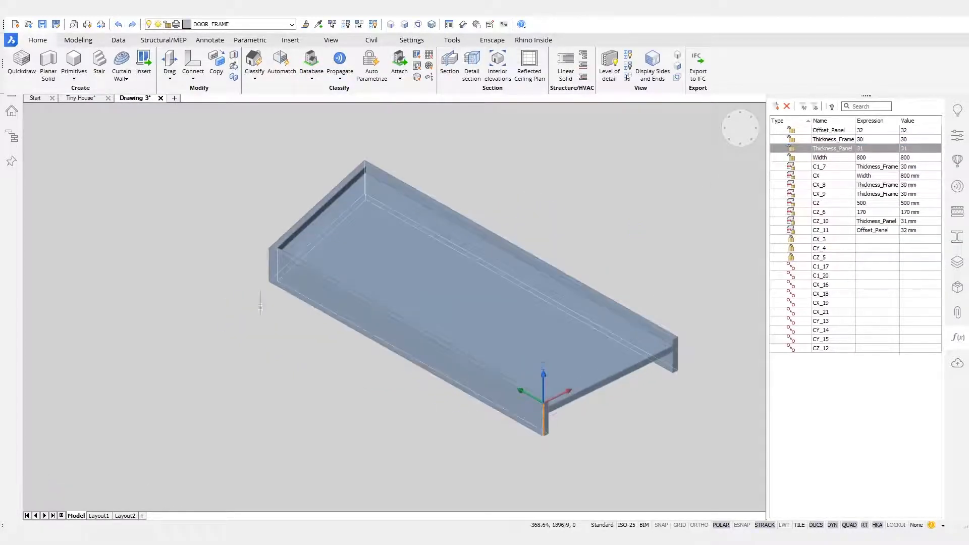
pyautogui.click(270, 261)
pyautogui.moveTo(418, 281)
pyautogui.click(370, 306)
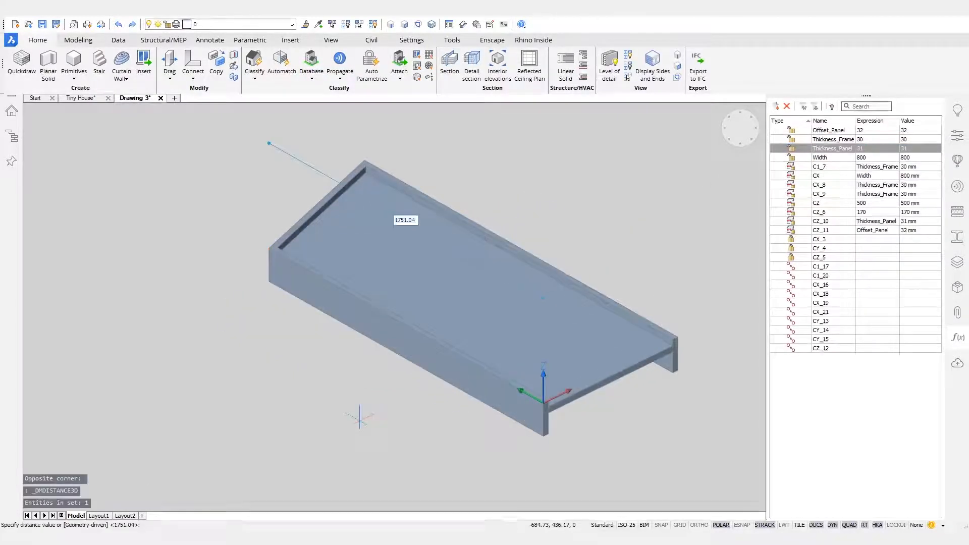
pyautogui.press('Return')
# Animate the new distance constraint to check it, rename it Height_Low_side and set its expression to 1700
pyautogui.rightClick(794, 359)
pyautogui.click(821, 394)
pyautogui.write('Height_Low_side')
pyautogui.press('Return')
pyautogui.doubleClick(869, 360)
pyautogui.write('1700')
pyautogui.press('Return')
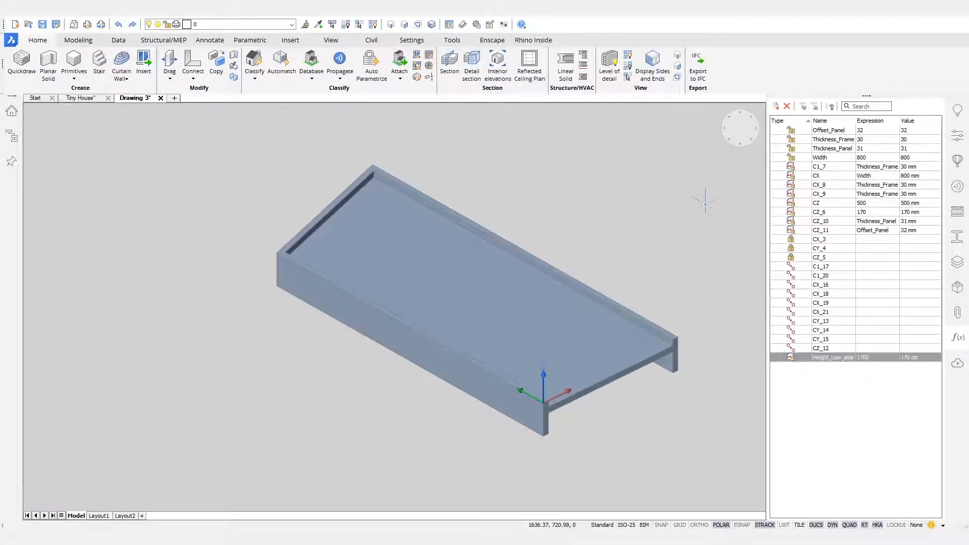
# Apply a 3D angle constraint between the frame's slanted top face and its adjacent side face
pyautogui.keyDown('shift'); pyautogui.moveTo(323, 424); pyautogui.dragTo(468, 422, button='middle'); pyautogui.keyUp('shift')
pyautogui.click(454, 337)
pyautogui.click(353, 355)
pyautogui.moveTo(368, 362)
pyautogui.click(376, 406)
pyautogui.press('Return')
# Animate the new angle constraint in the top view to check the slope change and rename it Angle_Top
pyautogui.rightClick(829, 367)
pyautogui.click(845, 402)
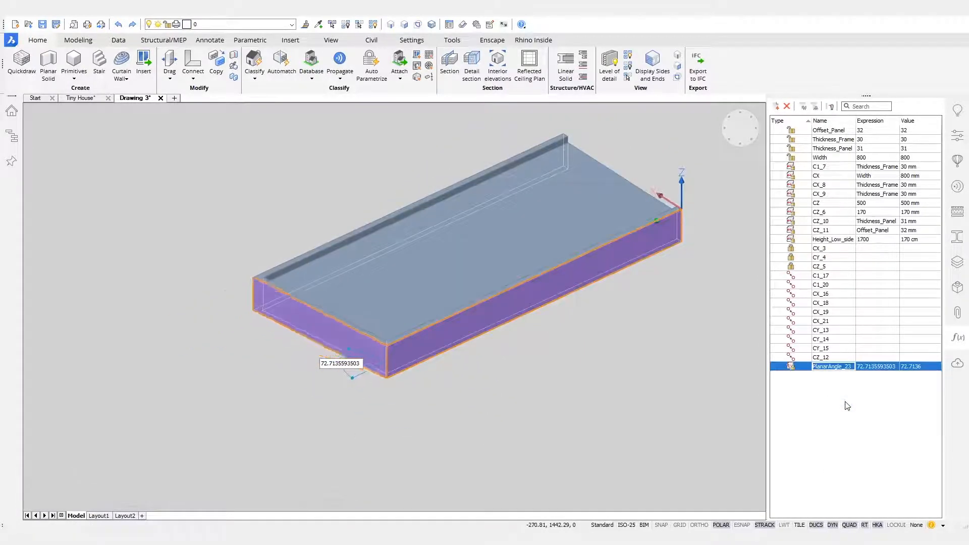
pyautogui.click(741, 127)
pyautogui.click(597, 195)
pyautogui.press('Escape')
pyautogui.rightClick(835, 249)
pyautogui.click(859, 284)
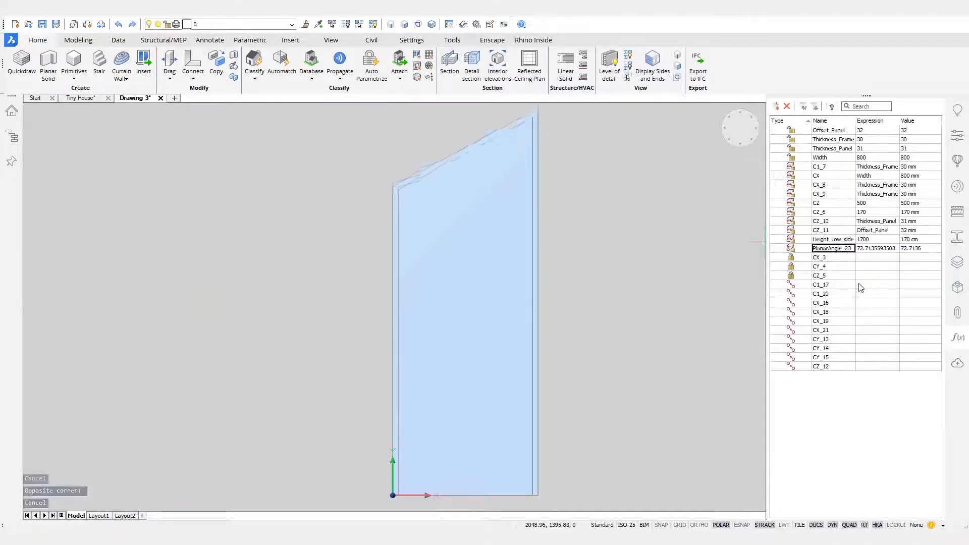
pyautogui.click(843, 251)
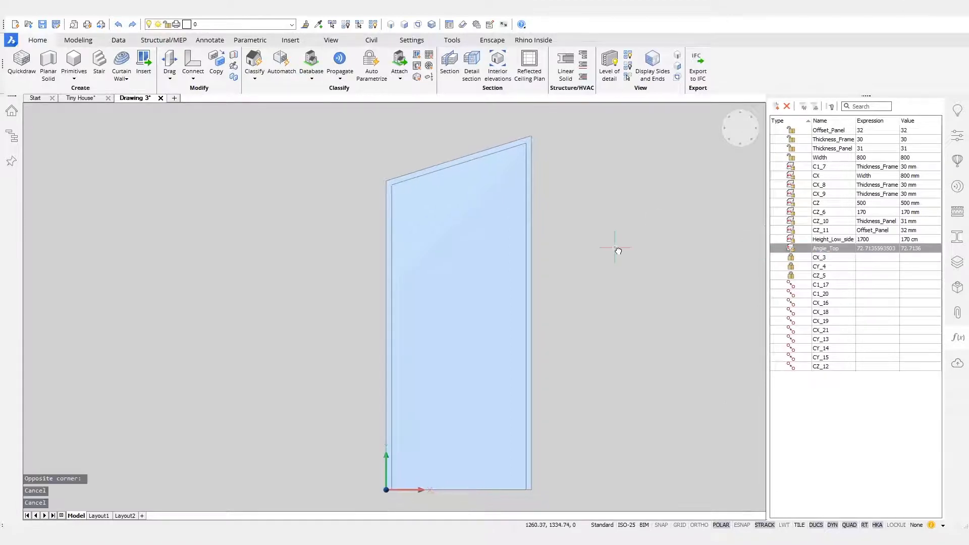
# Create a component from the whole drawing named Door_Slanted_Top_Parametrized in the Doors category
pyautogui.click(958, 162)
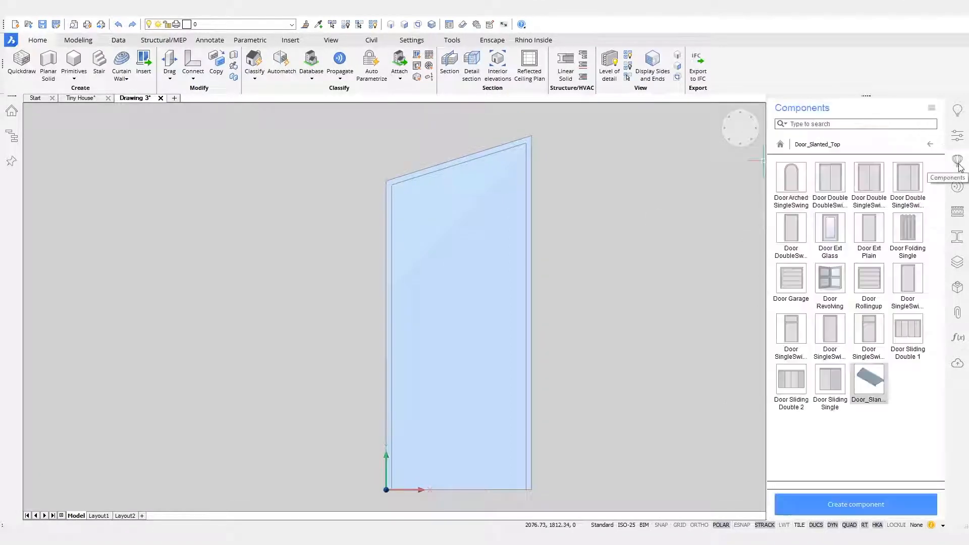
pyautogui.click(859, 506)
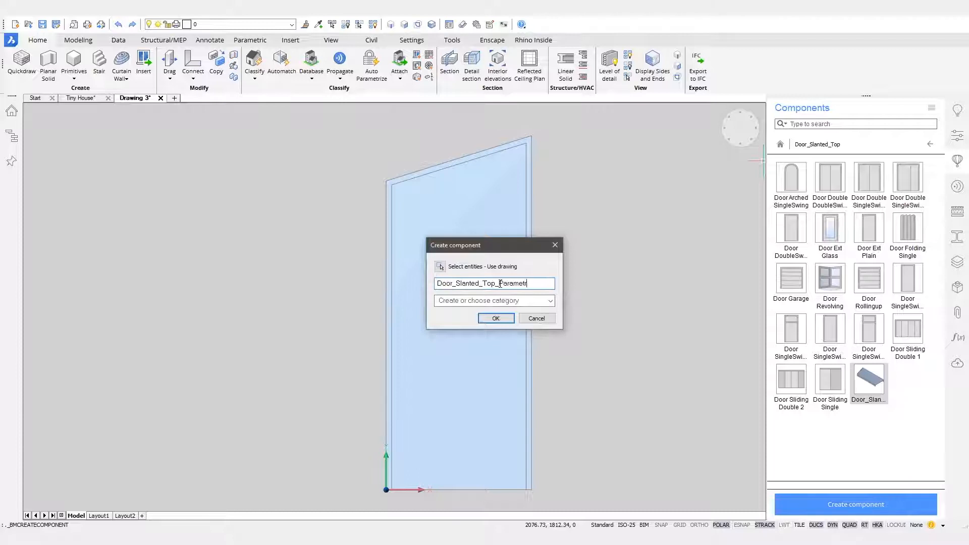
pyautogui.click(552, 302)
pyautogui.click(541, 313)
pyautogui.click(496, 319)
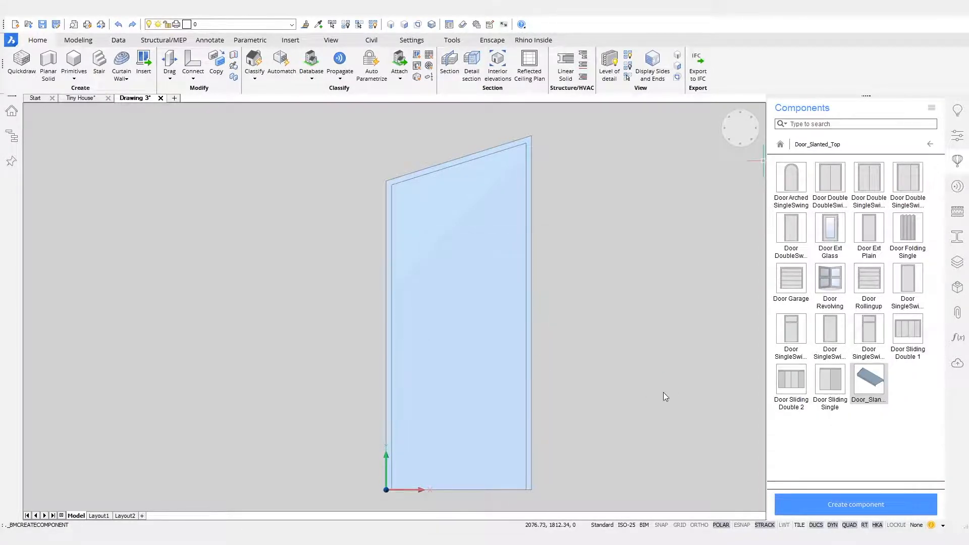
# Switch to the Tiny House drawing and delete the existing slanted door from the wooden exterior wall
pyautogui.click(81, 98)
pyautogui.click(907, 181)
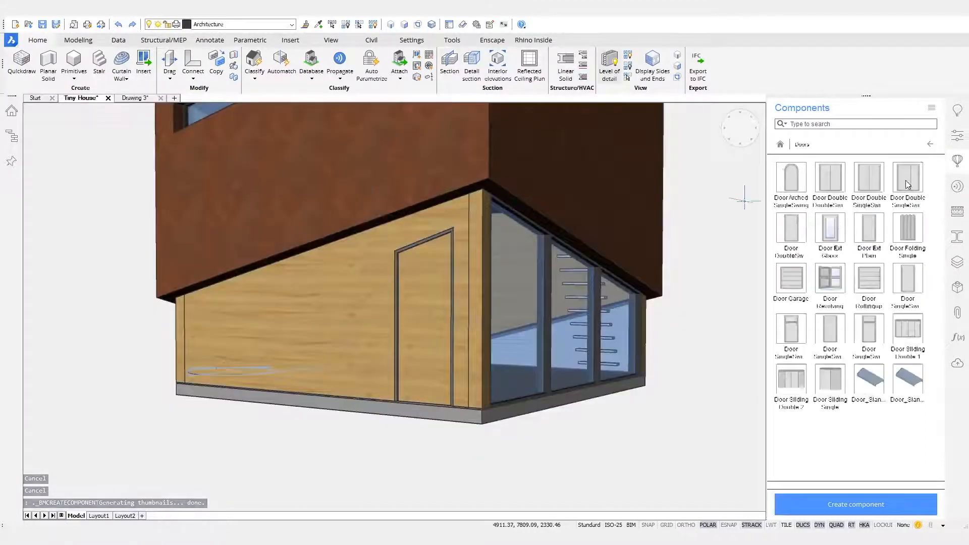
pyautogui.click(417, 305)
pyautogui.press('Delete')
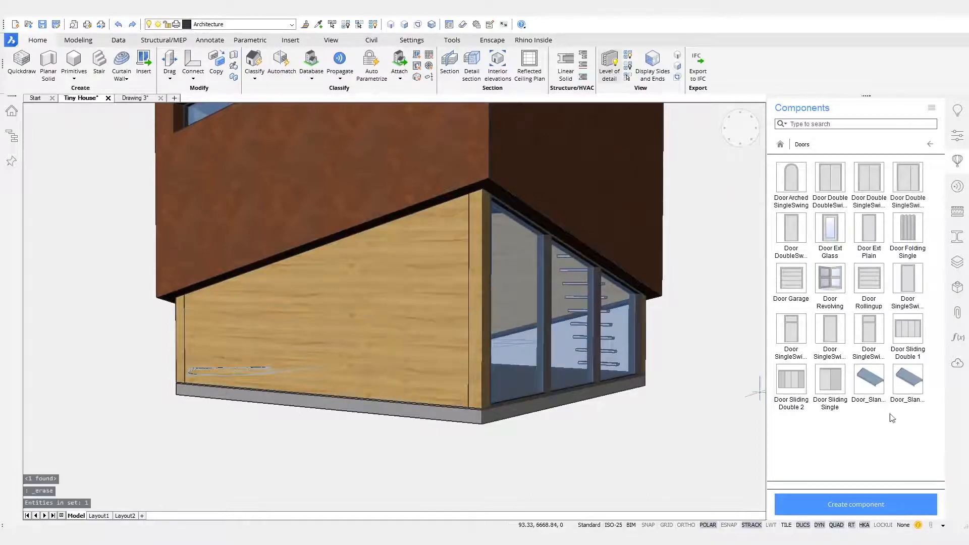
# Insert the Door_Slanted_Top_Parametrized component in the wooden wall, 350 cm and 200 mm from its side edges and 0 mm from its base
pyautogui.click(908, 379)
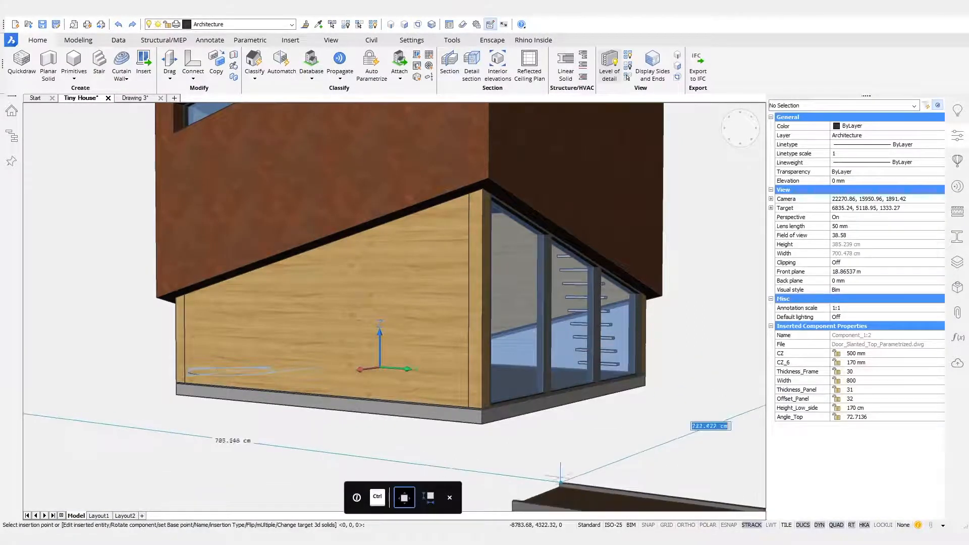
pyautogui.keyDown('shift'); pyautogui.moveTo(548, 462); pyautogui.dragTo(408, 433, button='middle'); pyautogui.keyUp('shift')
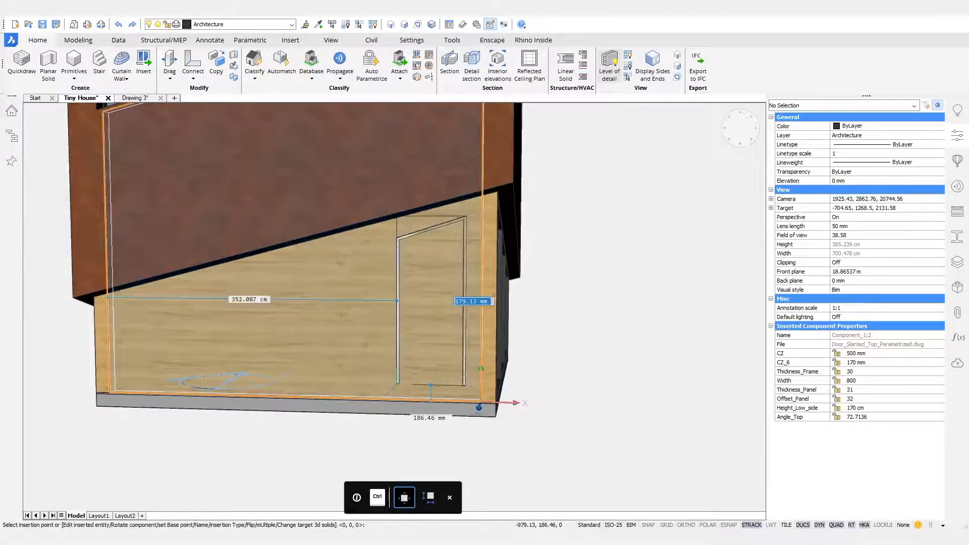
pyautogui.press('Tab')
pyautogui.press('Tab')
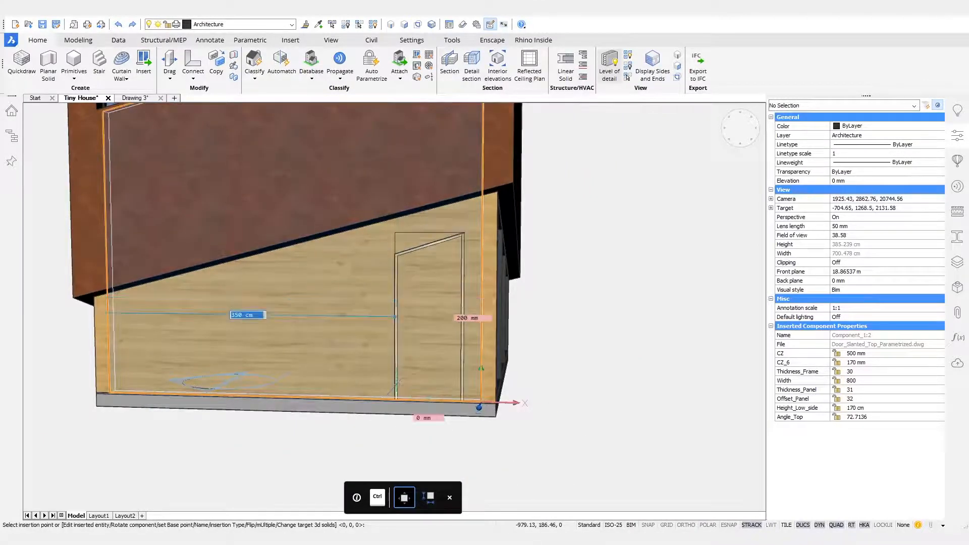
pyautogui.press('Return')
# Select the inserted door and set its Height_Low_side parameter to 185 cm
pyautogui.scroll(3, 396, 275)
pyautogui.keyDown('shift'); pyautogui.moveTo(543, 344); pyautogui.dragTo(573, 492, button='middle'); pyautogui.keyUp('shift')
pyautogui.click(507, 295)
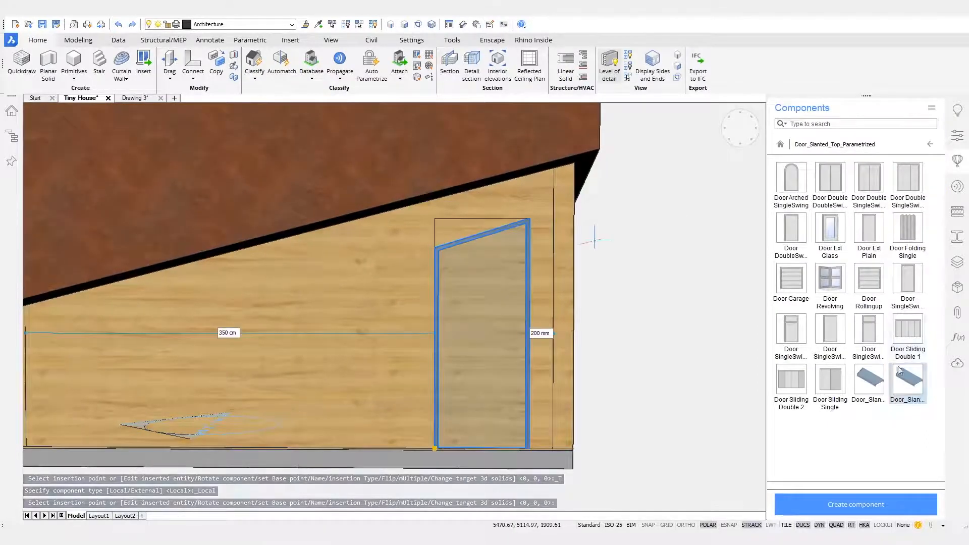
pyautogui.scroll(-15, 903, 258)
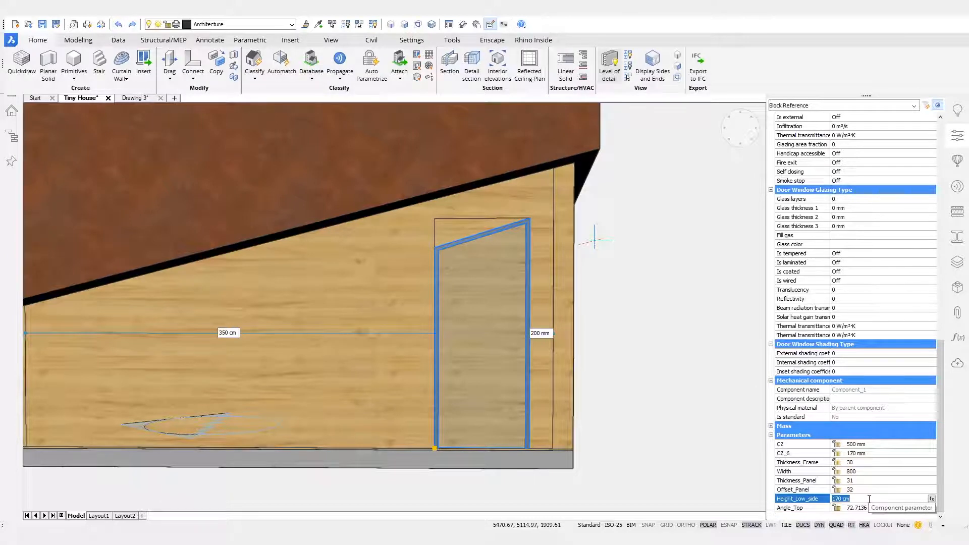
pyautogui.press('Return')
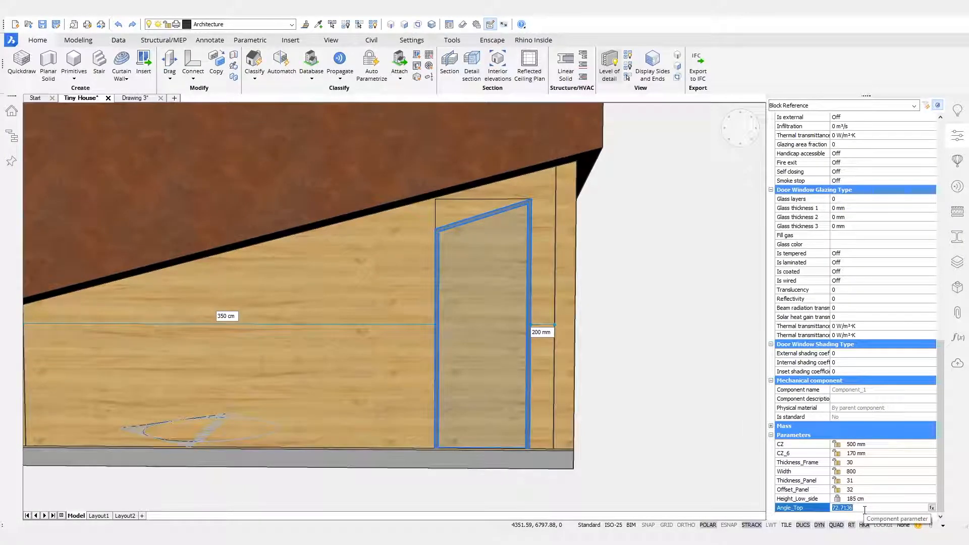
# Set the door's Angle_Top parameter to 74 so its slope follows the overhanging volume, and clear the selection
pyautogui.press('Return')
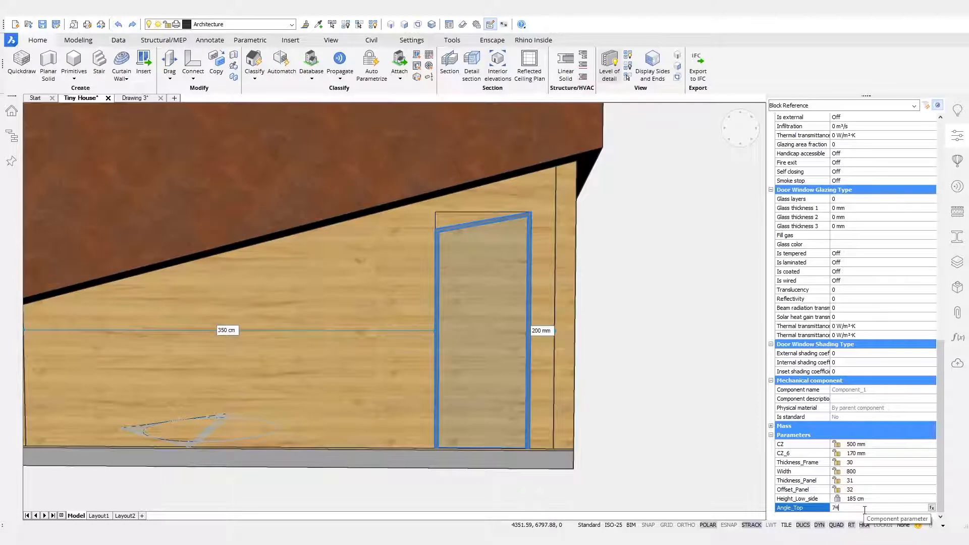
pyautogui.press('Return')
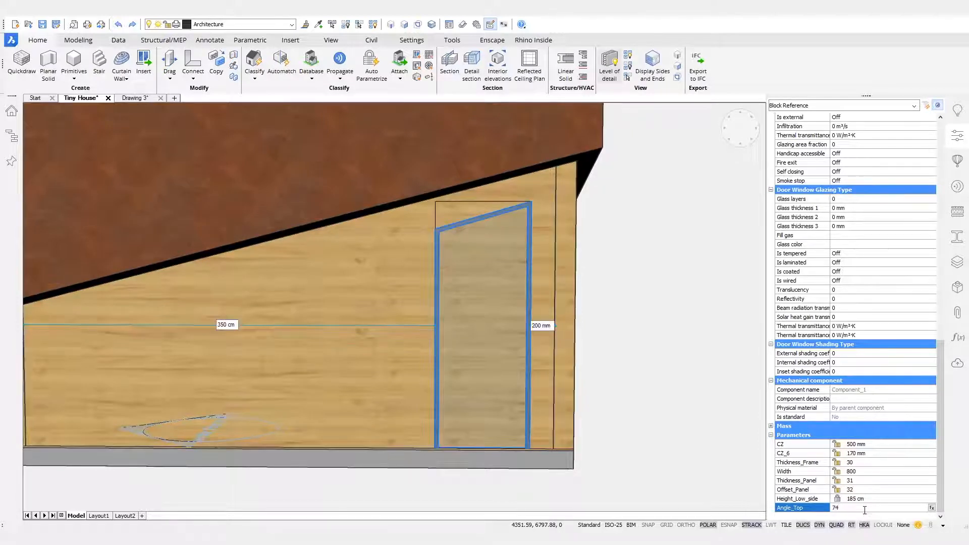
pyautogui.press('Escape')
pyautogui.press('Escape')
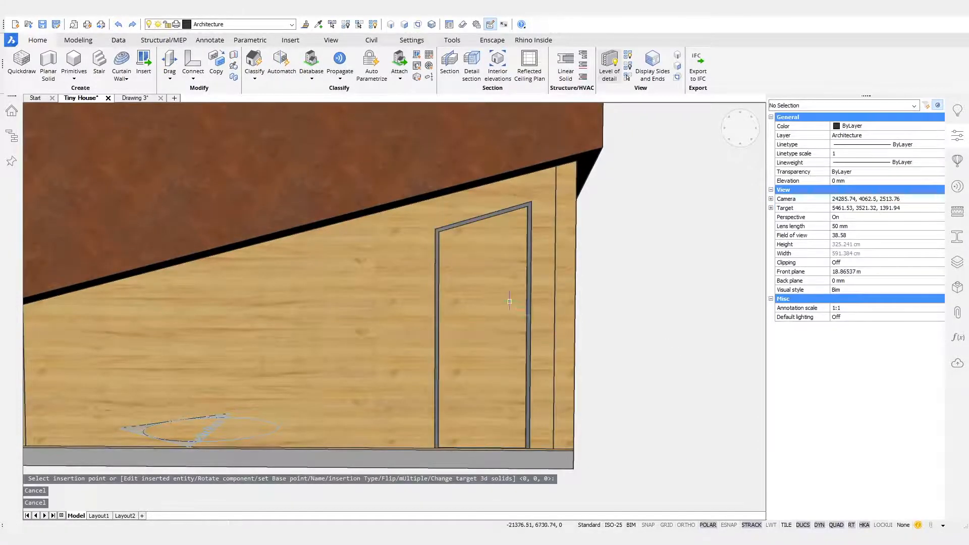
pyautogui.keyDown('shift'); pyautogui.moveTo(628, 331); pyautogui.dragTo(507, 316, button='middle'); pyautogui.keyUp('shift')
pyautogui.middleClick(505, 313)
pyautogui.middleClick(505, 313)
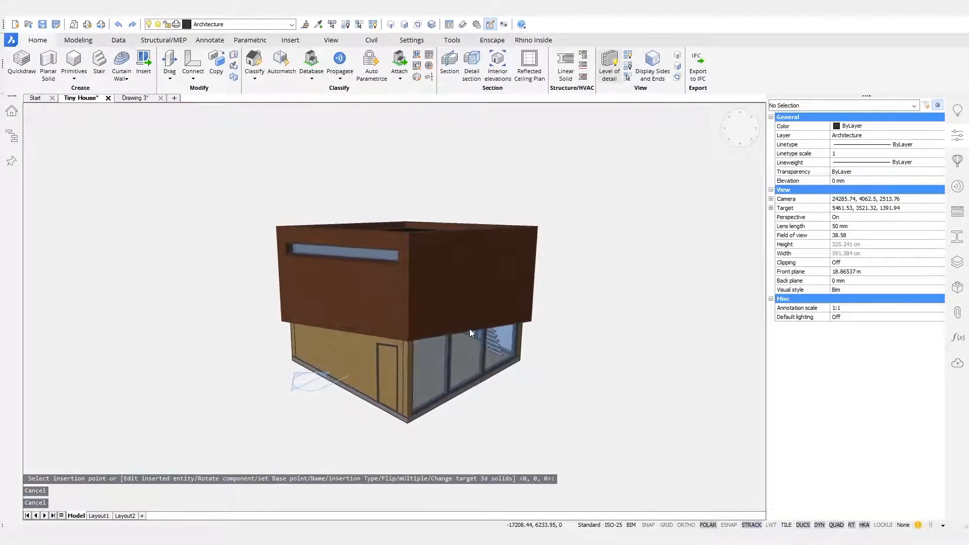
pyautogui.keyDown('shift'); pyautogui.moveTo(411, 446); pyautogui.dragTo(413, 450, button='middle'); pyautogui.keyUp('shift')
pyautogui.scroll(10, 413, 449)
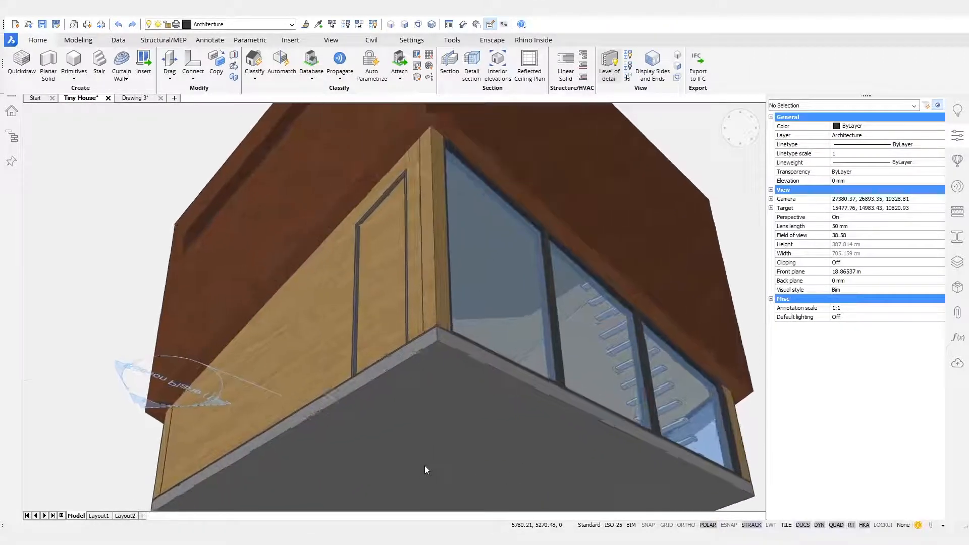
# Offset the outer edges of the floor slab's underside inward by about 40 mm to create an inset outline
pyautogui.scroll(5, 474, 415)
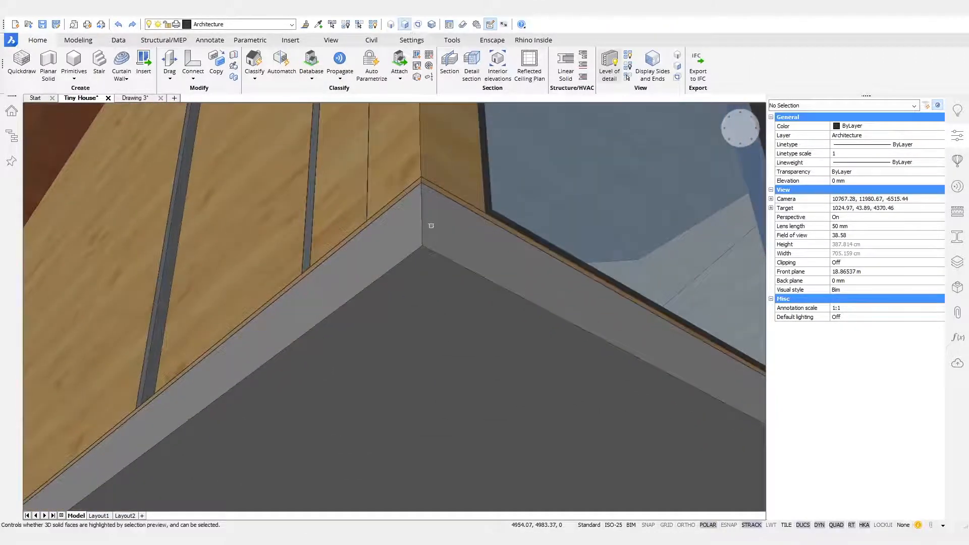
pyautogui.click(451, 272)
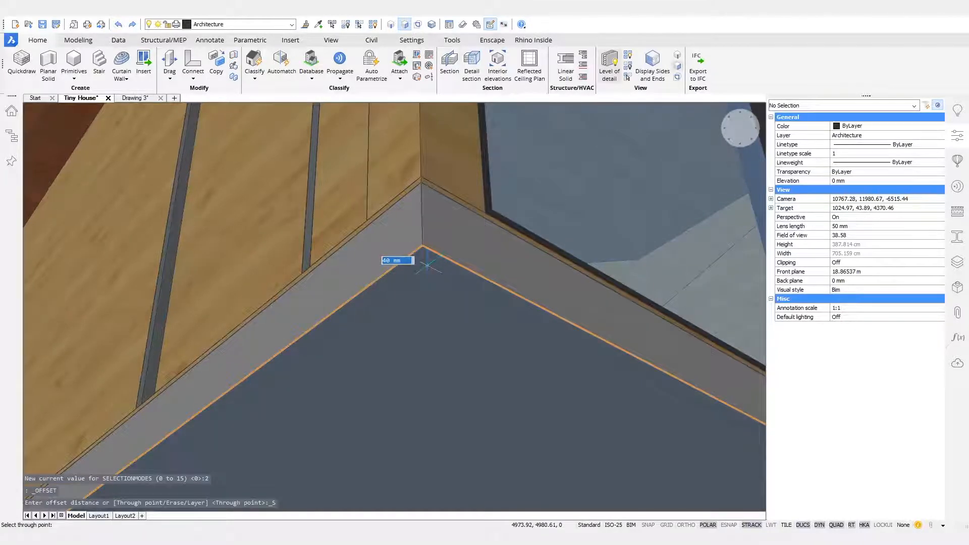
pyautogui.scroll(-3, 426, 253)
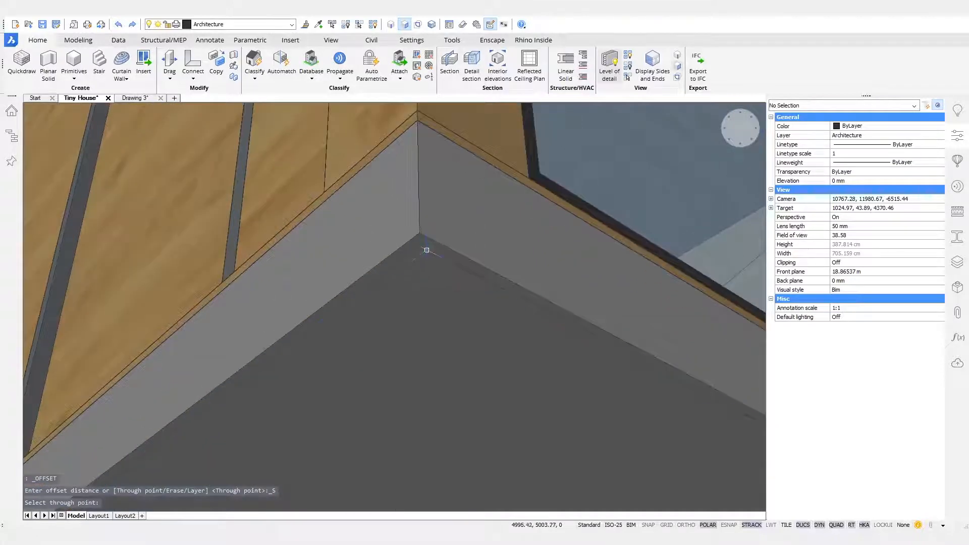
pyautogui.moveTo(425, 249)
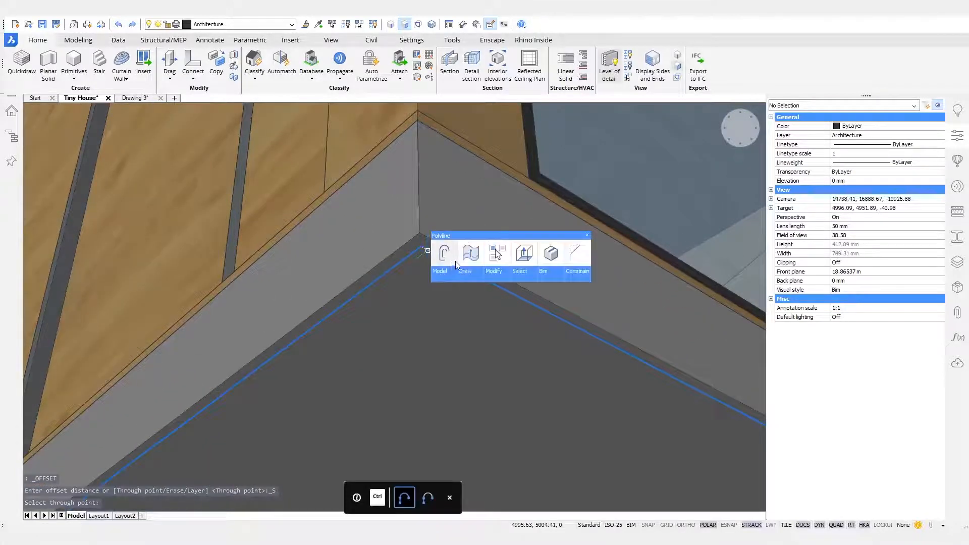
# Extrude the inset outline in Slice mode through the floor slab's thickness to separate its perimeter strip
pyautogui.click(451, 163)
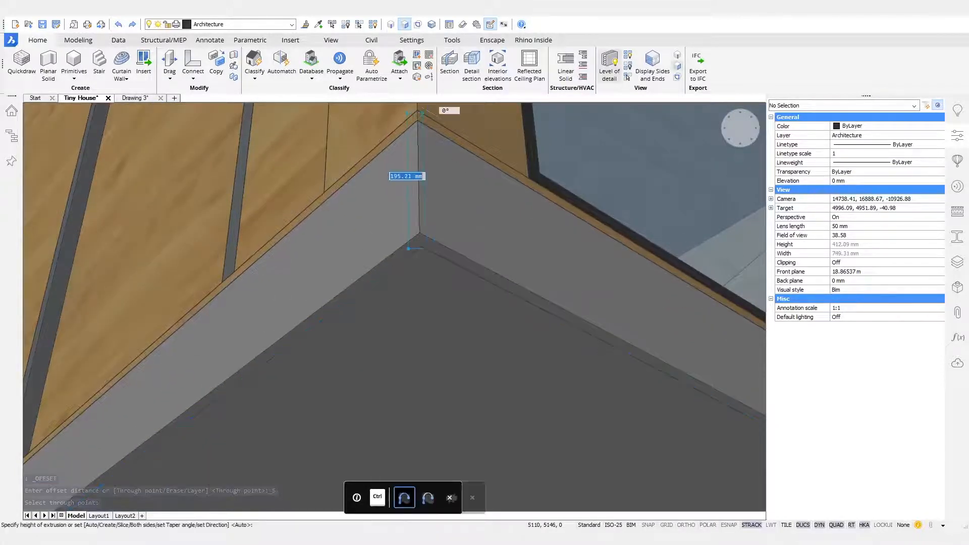
pyautogui.write('s')
pyautogui.press('Return')
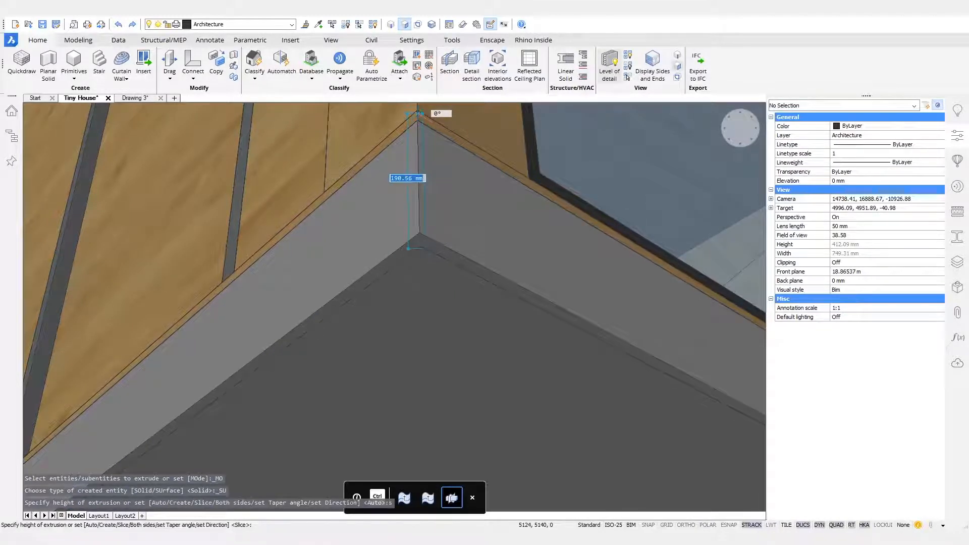
pyautogui.press('F3')
pyautogui.click(409, 248)
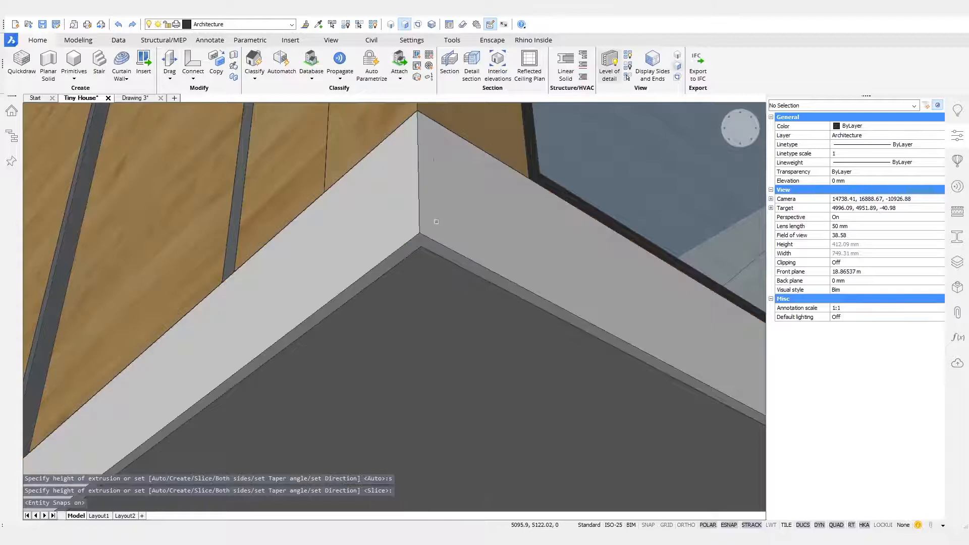
# List only the compositions used in the project and assign Pine Finishing to the floor slab's perimeter strip
pyautogui.click(957, 214)
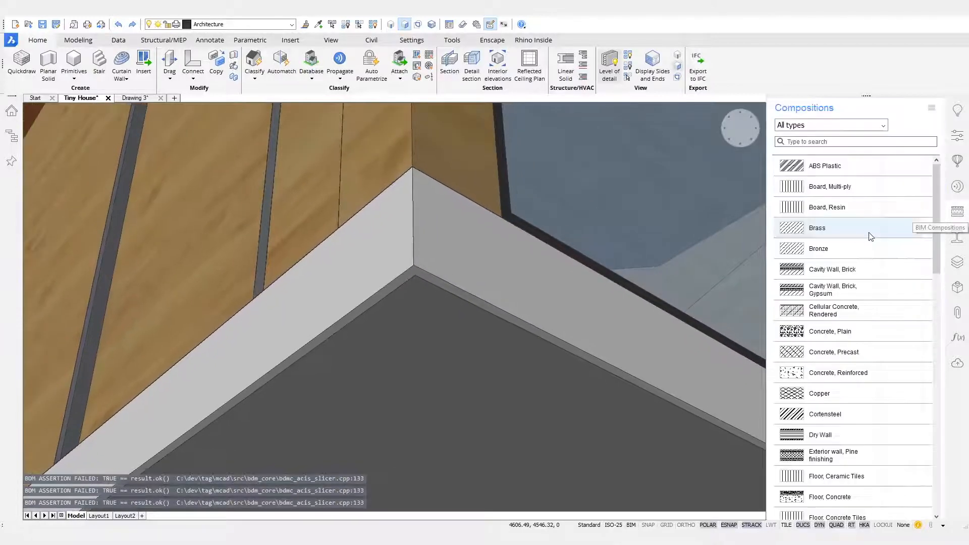
pyautogui.click(931, 107)
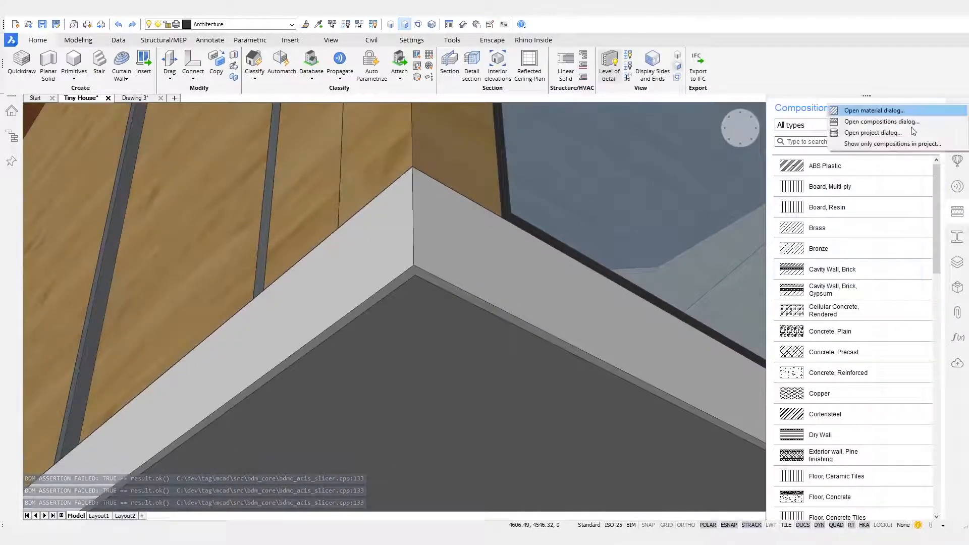
pyautogui.click(888, 141)
pyautogui.moveTo(598, 251); pyautogui.dragTo(545, 303)
pyautogui.moveTo(764, 285); pyautogui.dragTo(802, 285)
pyautogui.scroll(-6, 567, 298)
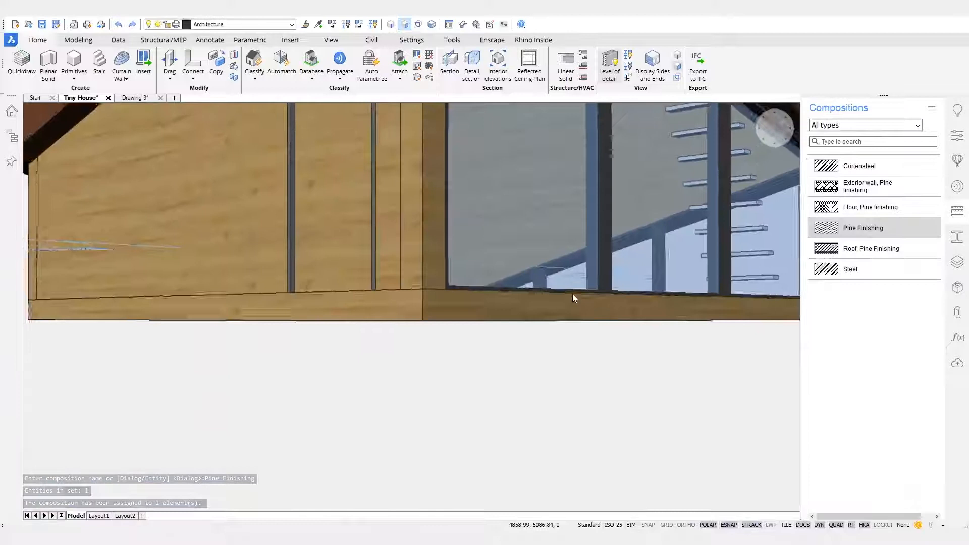
pyautogui.scroll(-6, 573, 294)
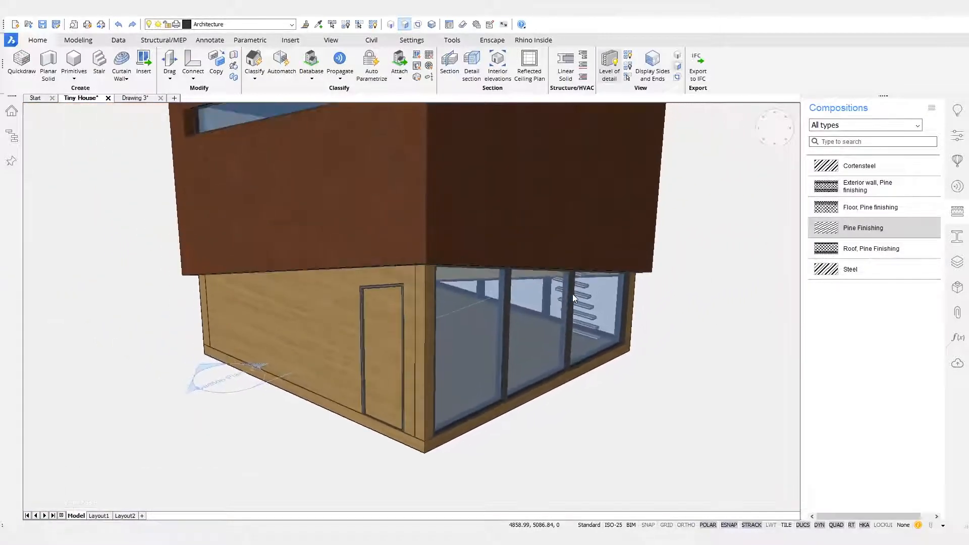
# Show the model's structure tree with its building elements expanded and delete the leftover unclassified entity
pyautogui.keyDown('shift'); pyautogui.moveTo(677, 335); pyautogui.dragTo(689, 313, button='middle'); pyautogui.keyUp('shift')
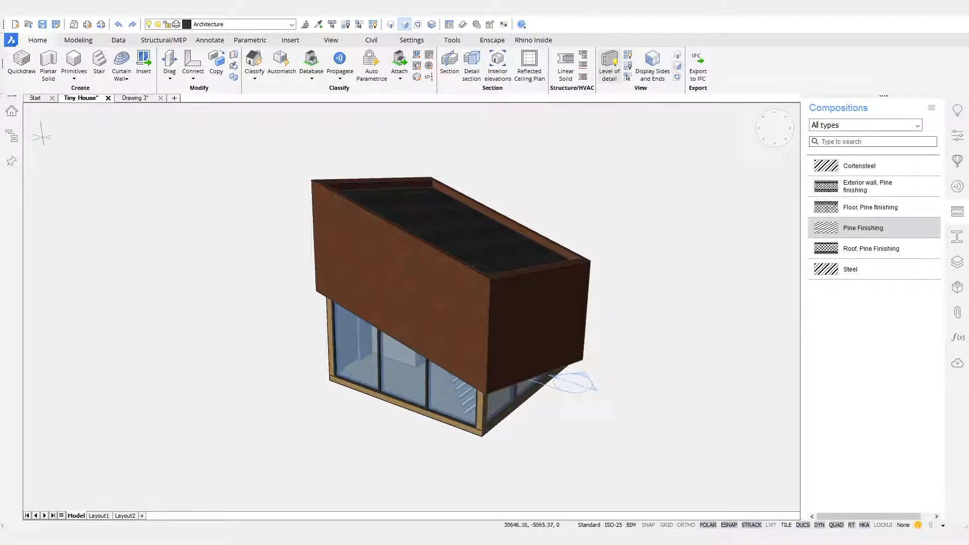
pyautogui.click(12, 136)
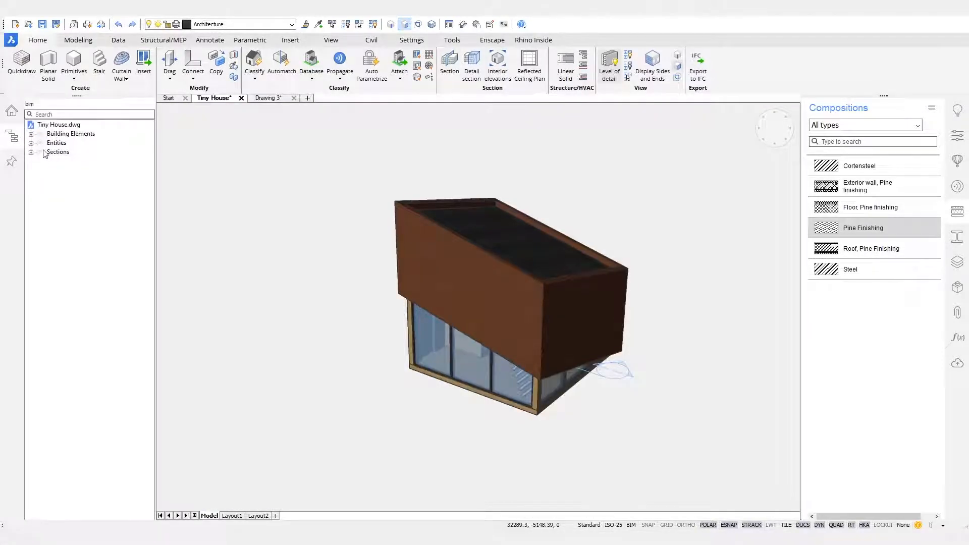
pyautogui.click(31, 134)
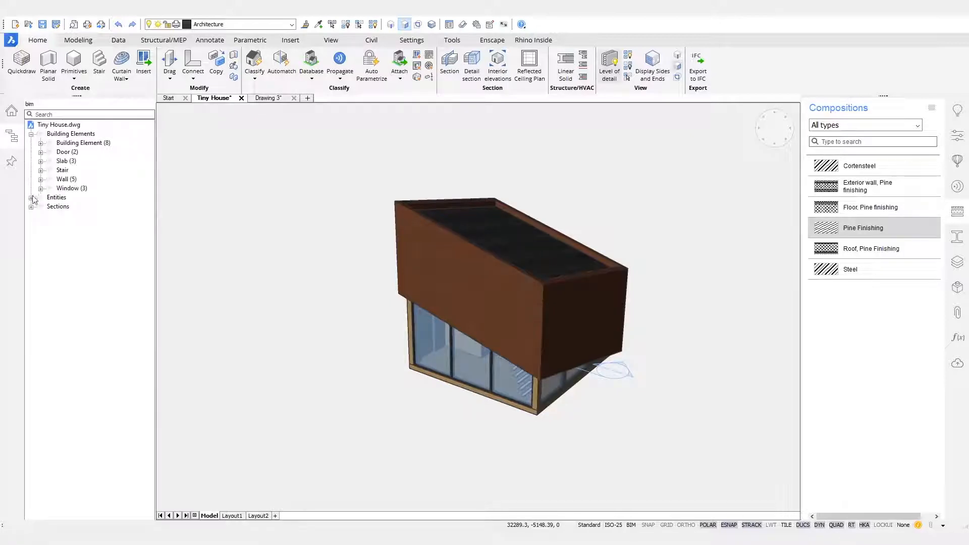
pyautogui.press('Delete')
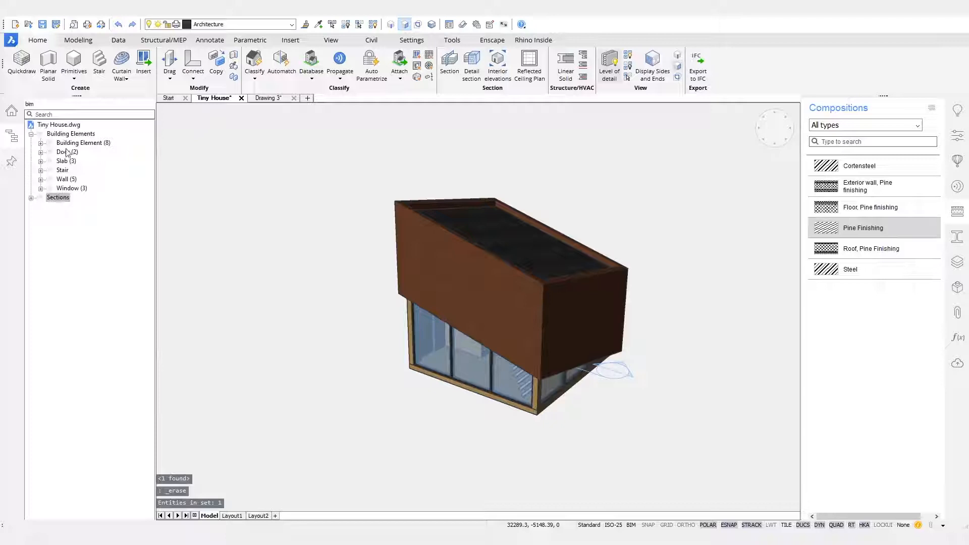
# Check which elements are classified as slabs, then reclassify the sloped top slab as Roof
pyautogui.click(66, 161)
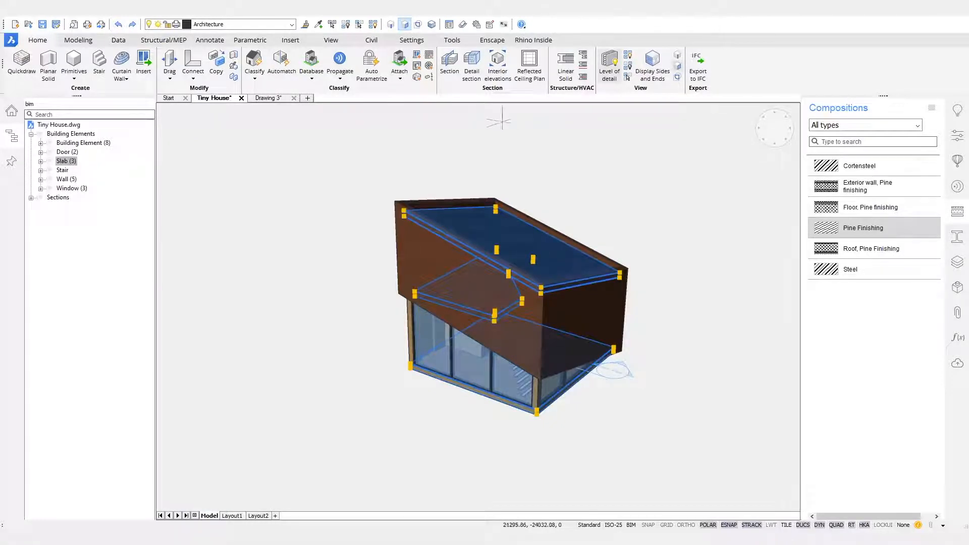
pyautogui.press('Escape')
pyautogui.moveTo(494, 231)
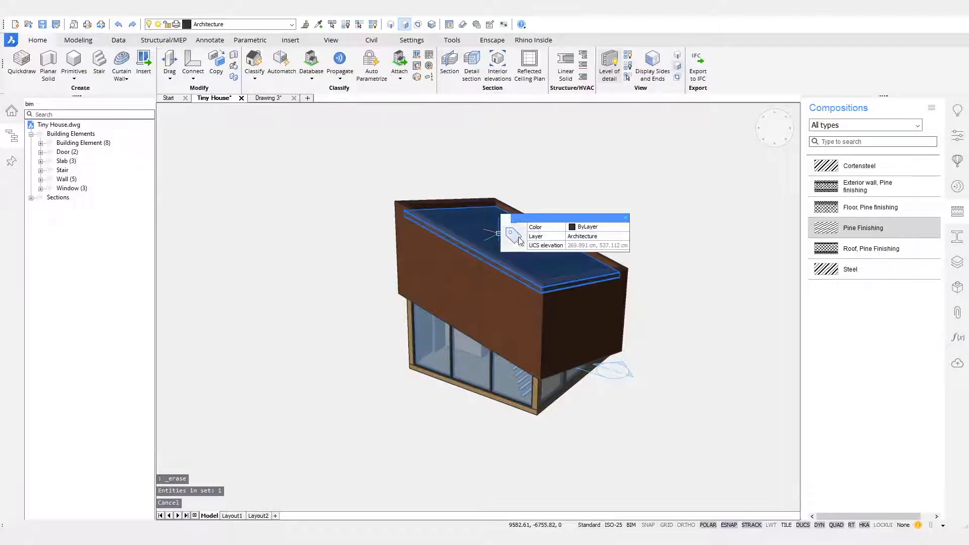
pyautogui.moveTo(520, 241)
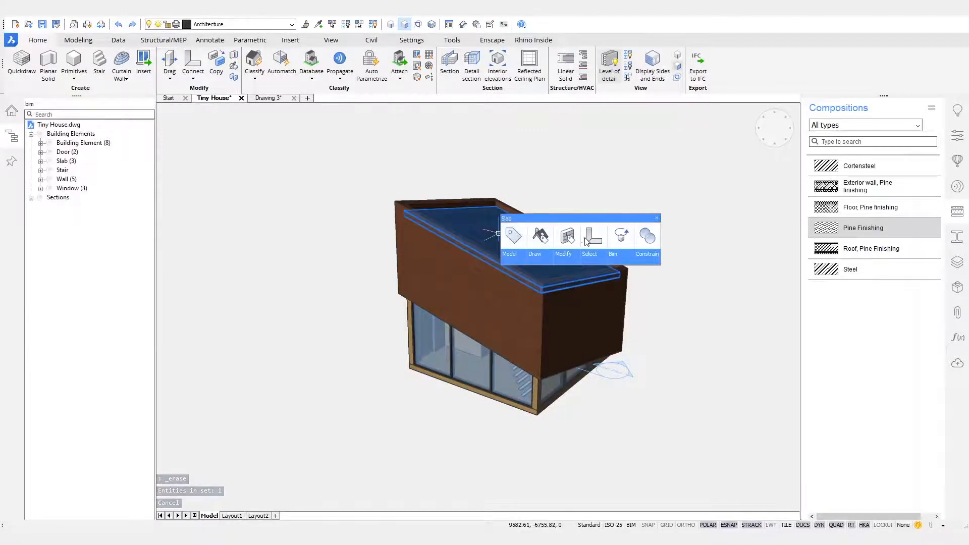
pyautogui.moveTo(614, 244)
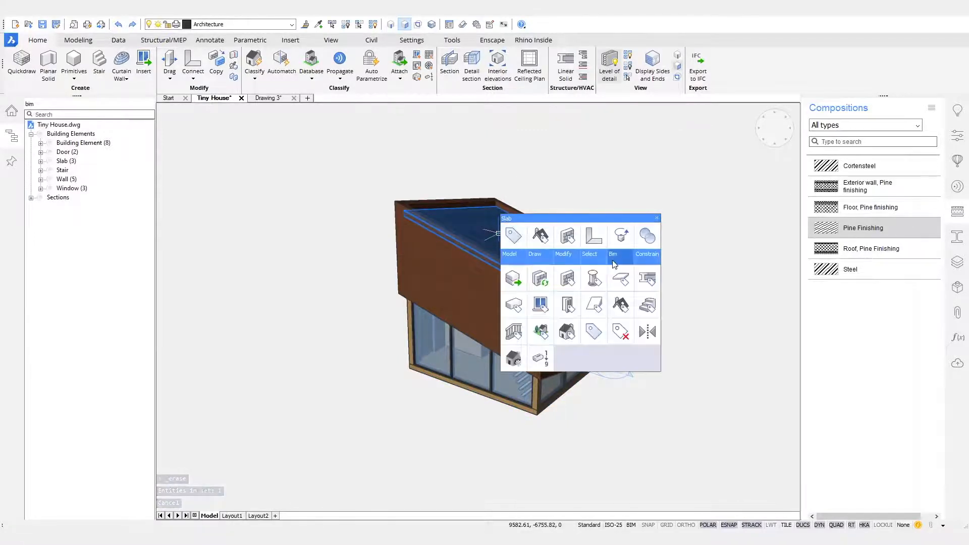
pyautogui.click(621, 304)
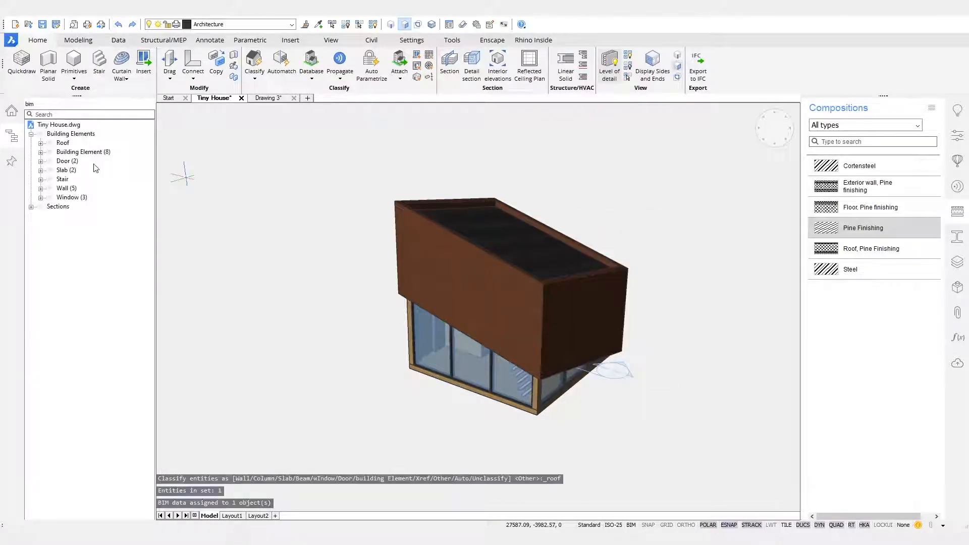
# Highlight the roof, door, slab, stair, wall and window categories one by one to check their classification
pyautogui.click(63, 143)
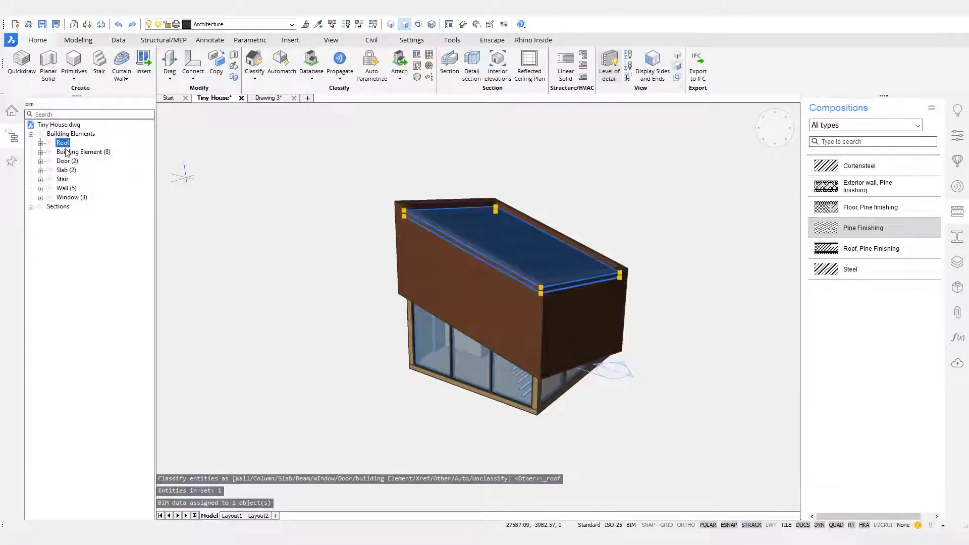
pyautogui.click(64, 161)
pyautogui.click(62, 171)
pyautogui.click(62, 180)
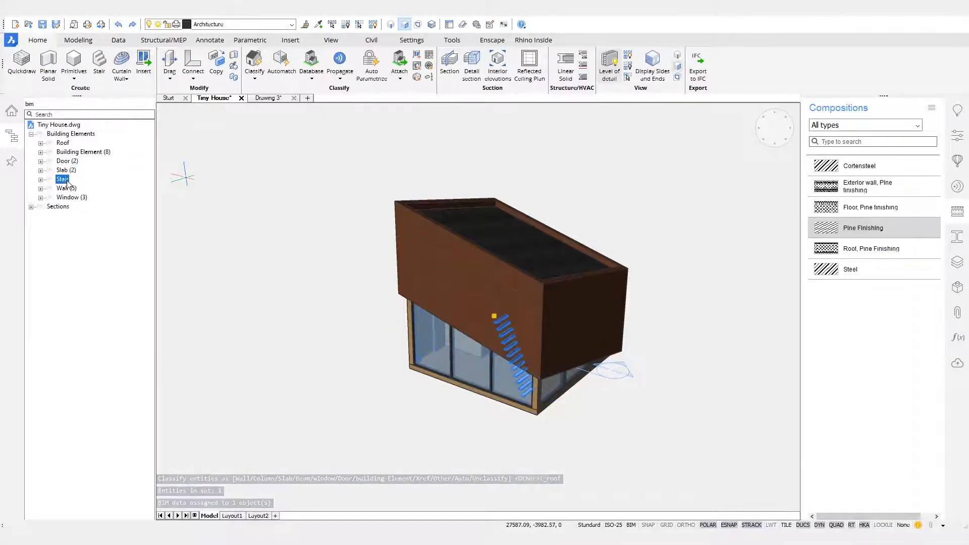
pyautogui.click(74, 190)
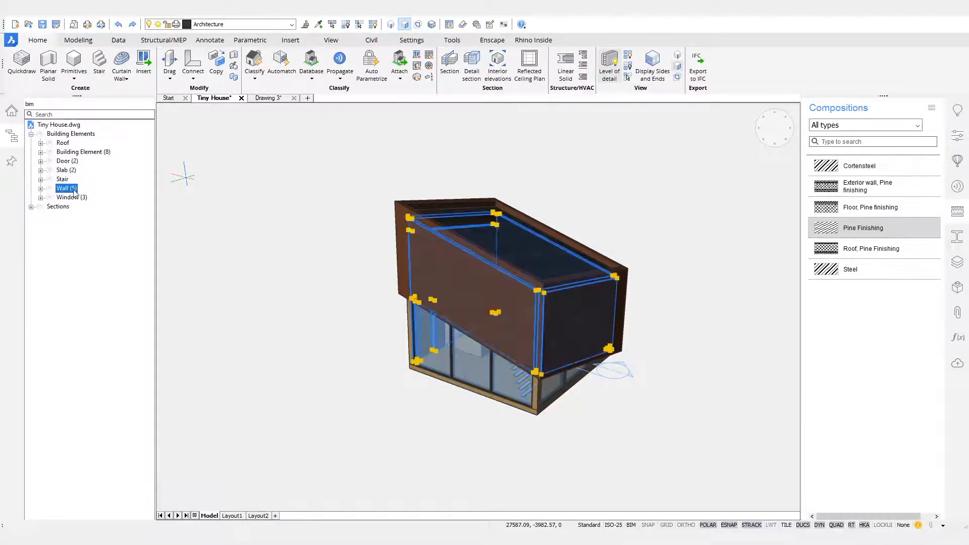
pyautogui.click(76, 198)
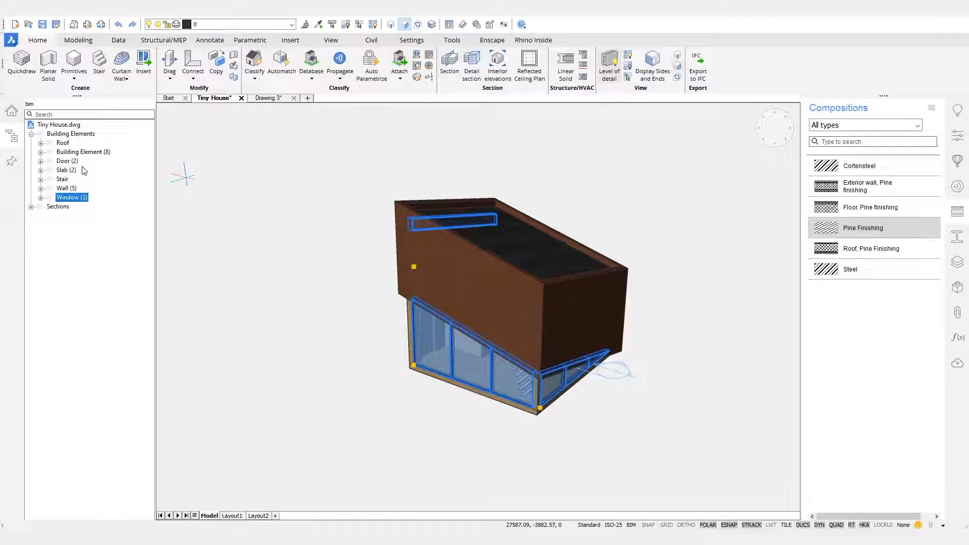
# Isolate the generic Building Element category and classify the two interior pine partitions as Wall
pyautogui.click(84, 153)
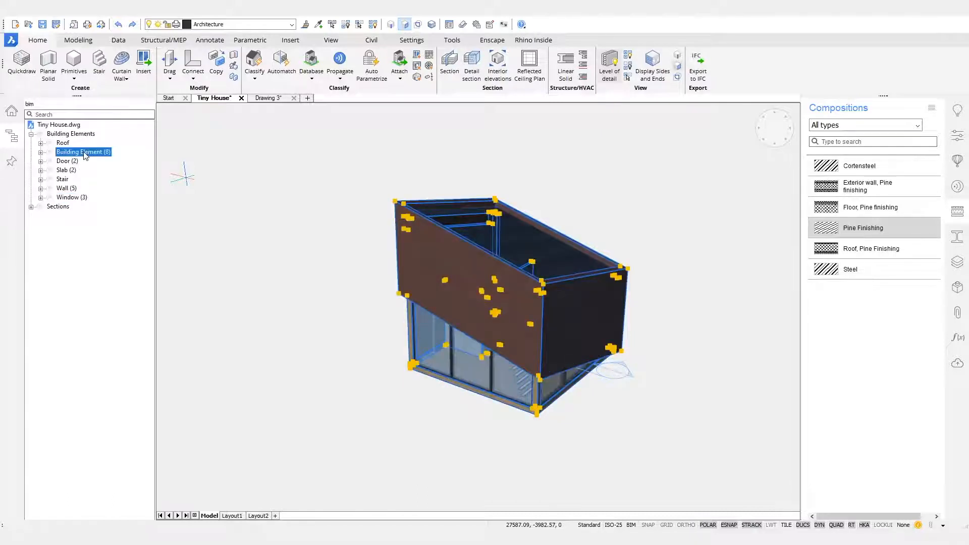
pyautogui.rightClick(84, 158)
pyautogui.click(109, 182)
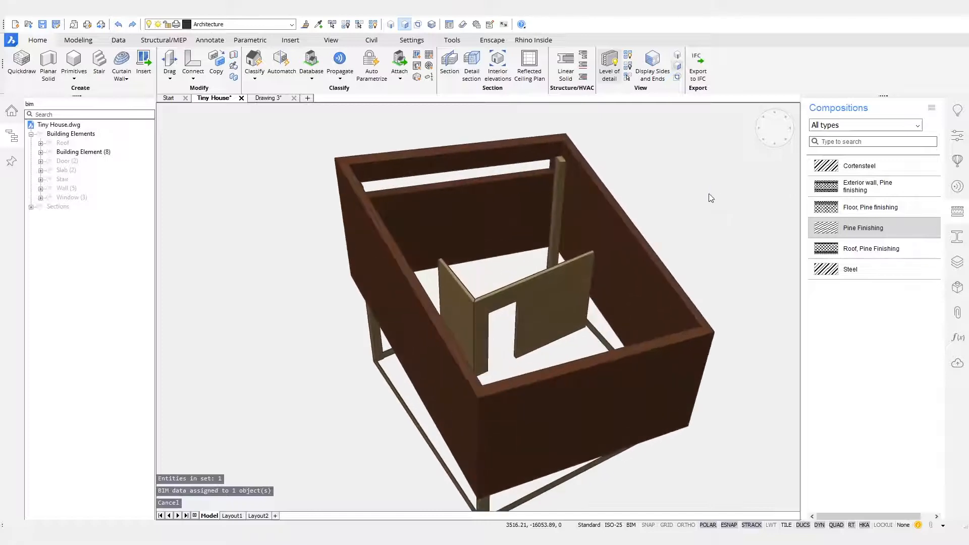
pyautogui.click(561, 323)
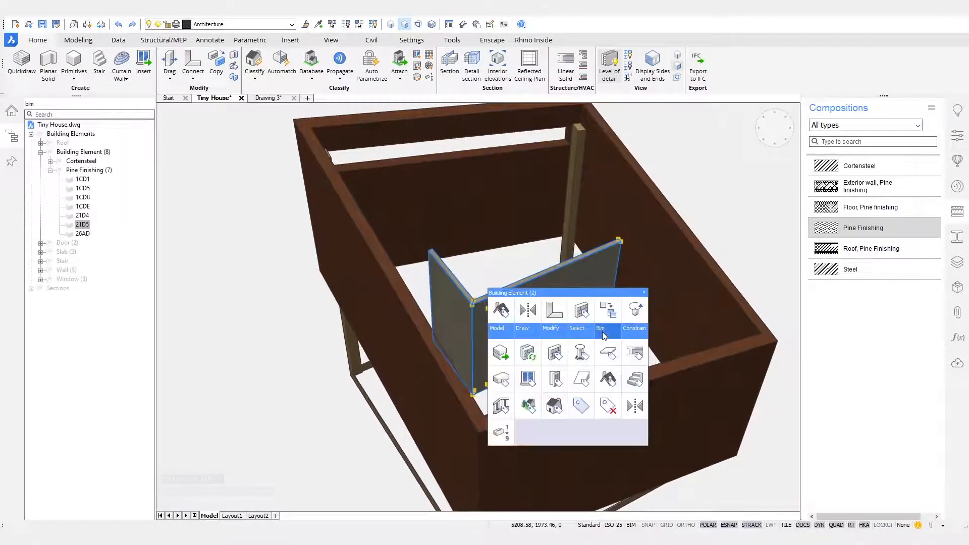
pyautogui.click(607, 310)
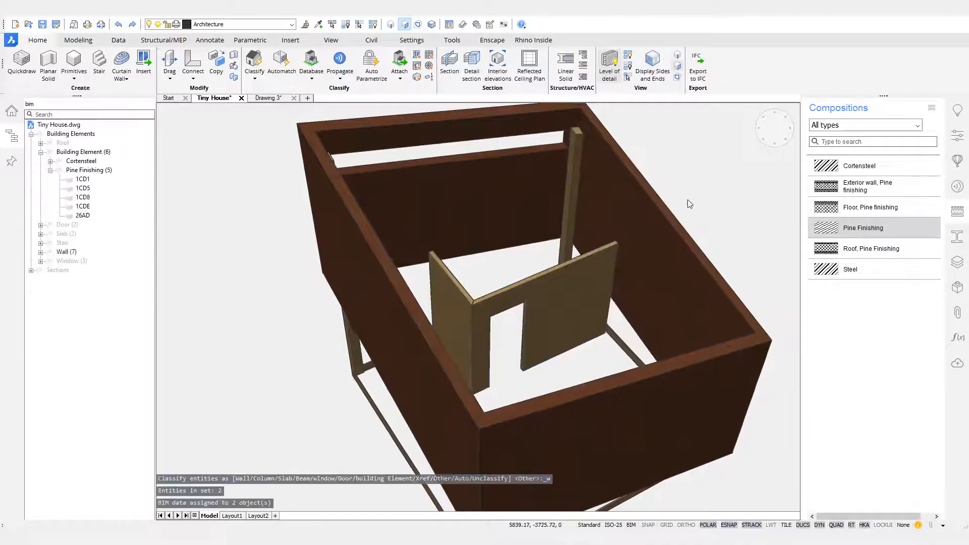
# Hide the Wall category so that only the remaining generic building elements are displayed
pyautogui.rightClick(59, 251)
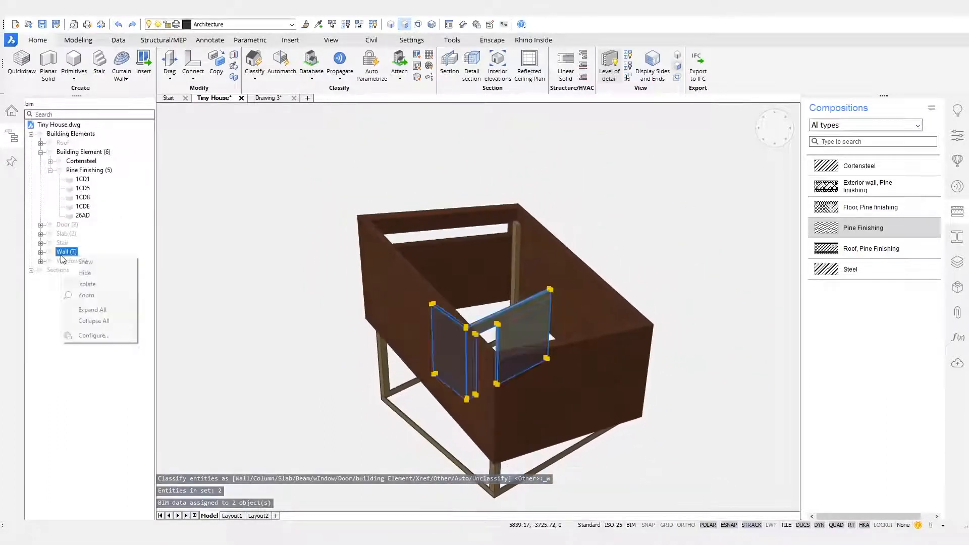
pyautogui.click(84, 273)
pyautogui.press('Escape')
# Classify all remaining generic building elements, the cortensteel shell and the pine finishing pieces, as Covering
pyautogui.keyDown('shift'); pyautogui.moveTo(623, 201); pyautogui.dragTo(581, 313, button='middle'); pyautogui.keyUp('shift')
pyautogui.keyDown('shift'); pyautogui.moveTo(610, 237); pyautogui.dragTo(693, 176, button='middle'); pyautogui.keyUp('shift')
pyautogui.moveTo(690, 173); pyautogui.dragTo(355, 427)
pyautogui.keyDown('shift'); pyautogui.moveTo(346, 328); pyautogui.dragTo(339, 289, button='middle'); pyautogui.keyUp('shift')
pyautogui.moveTo(284, 293)
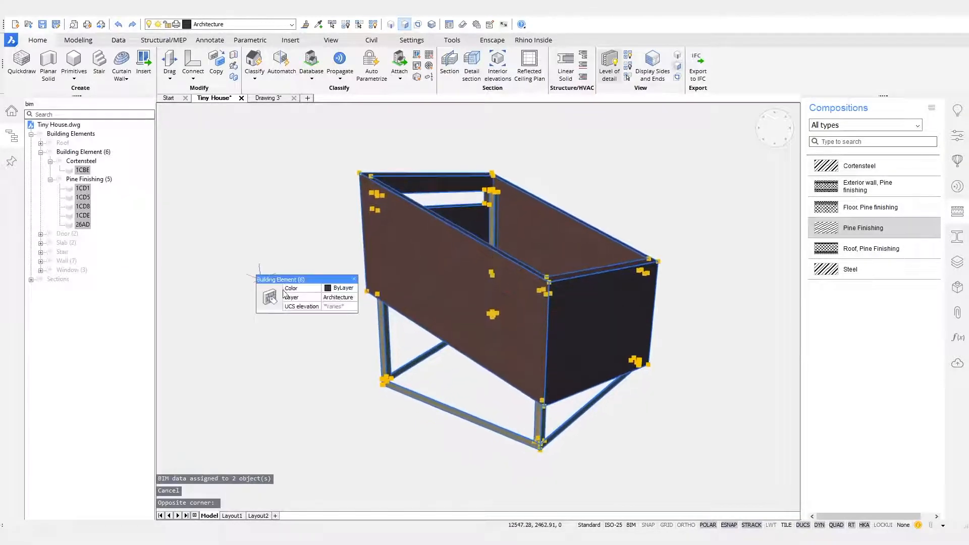
pyautogui.moveTo(370, 318)
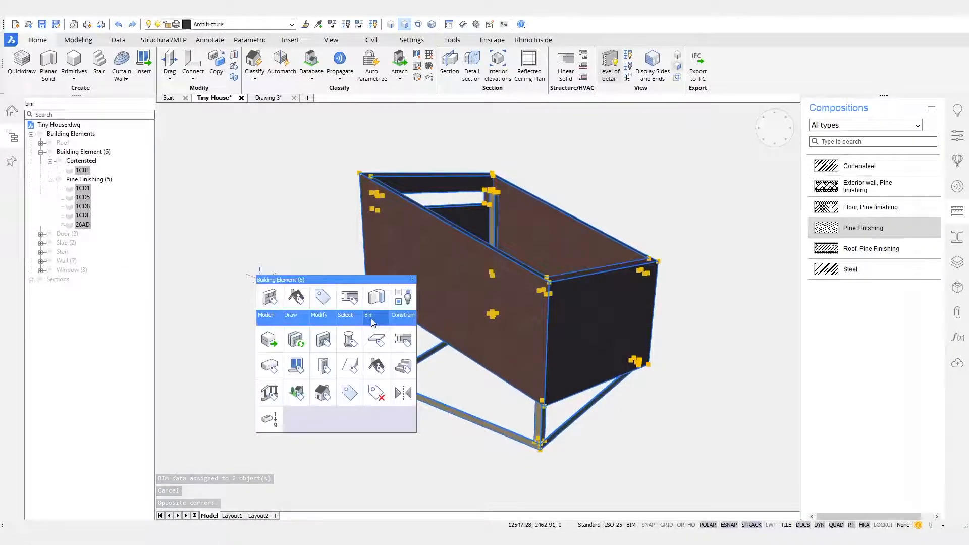
pyautogui.click(349, 393)
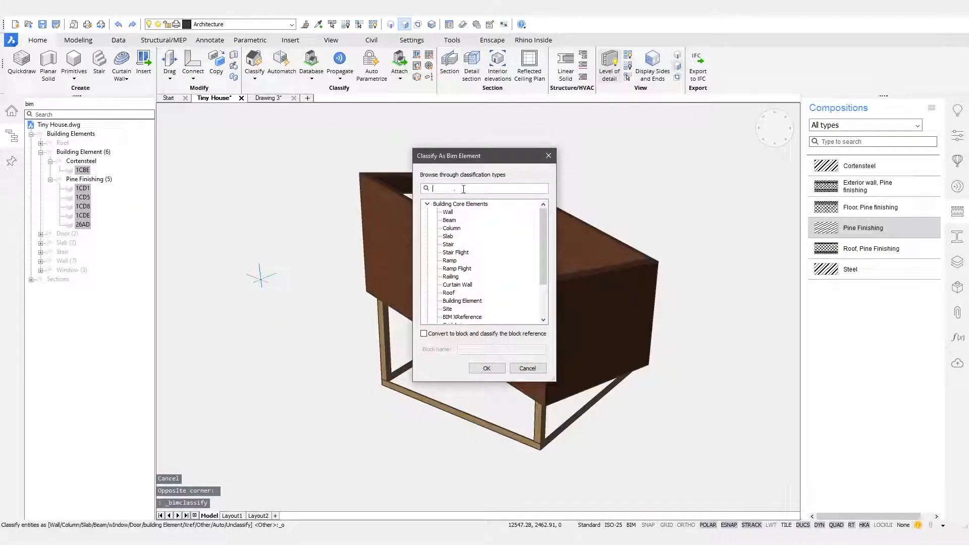
pyautogui.write('cov')
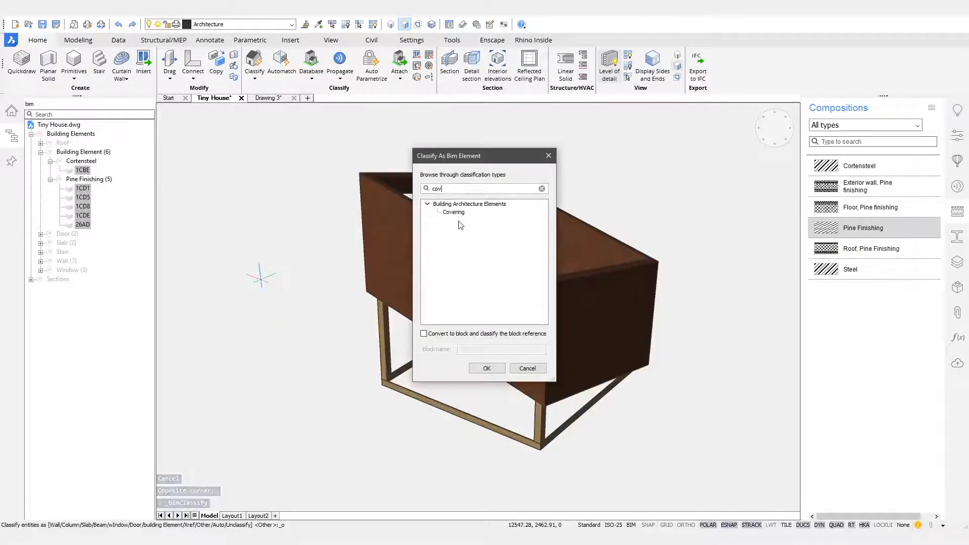
pyautogui.click(454, 212)
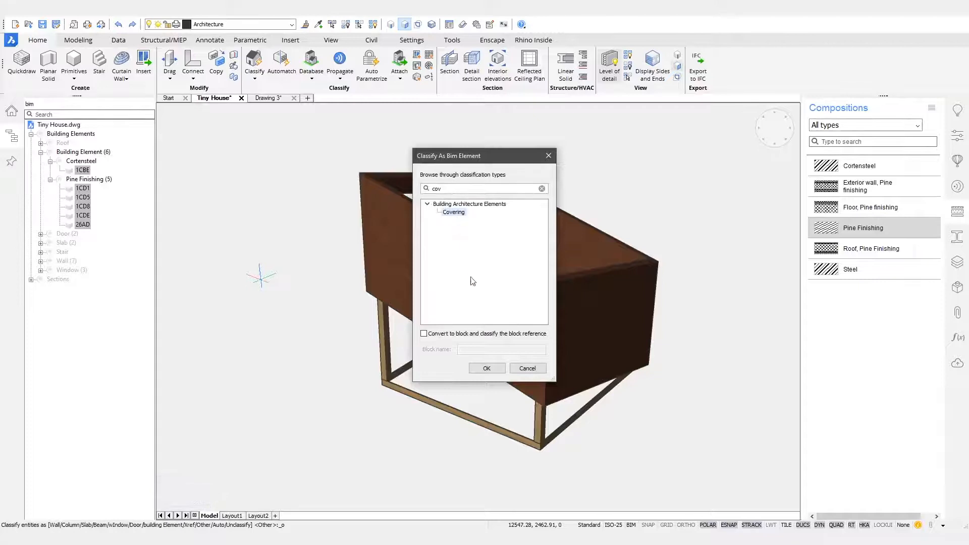
pyautogui.click(486, 369)
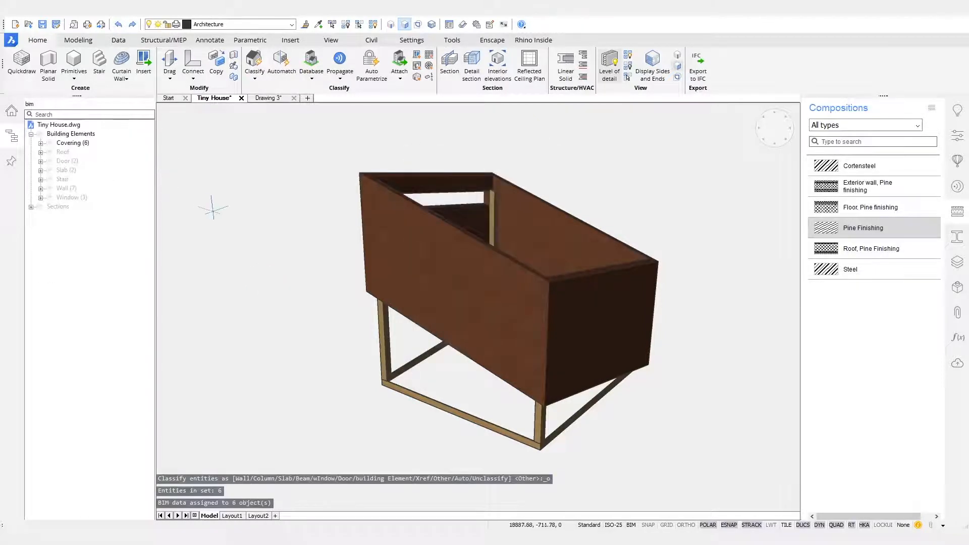
# Redisplay all hidden building elements and run Bimify on the whole tiny house model
pyautogui.moveTo(223, 233)
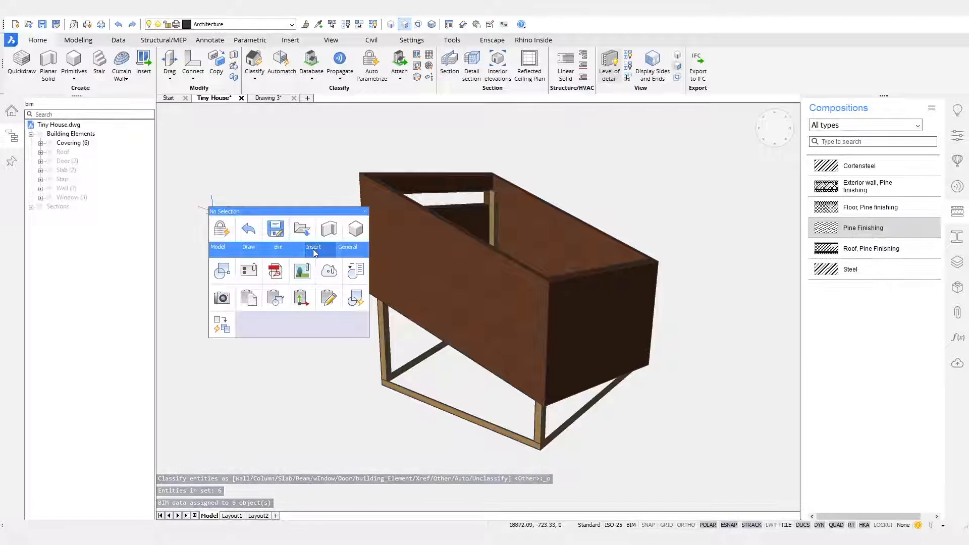
pyautogui.click(356, 271)
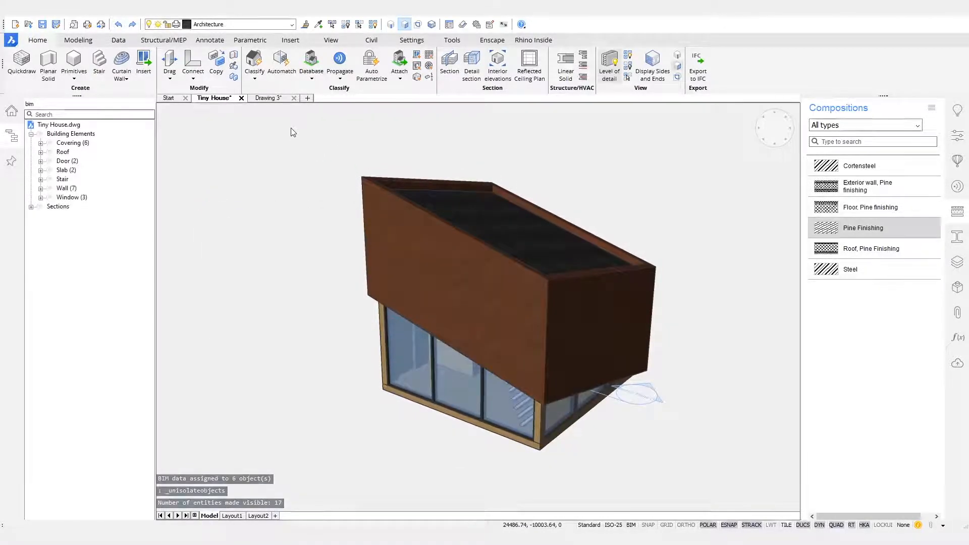
pyautogui.scroll(-2, 290, 131)
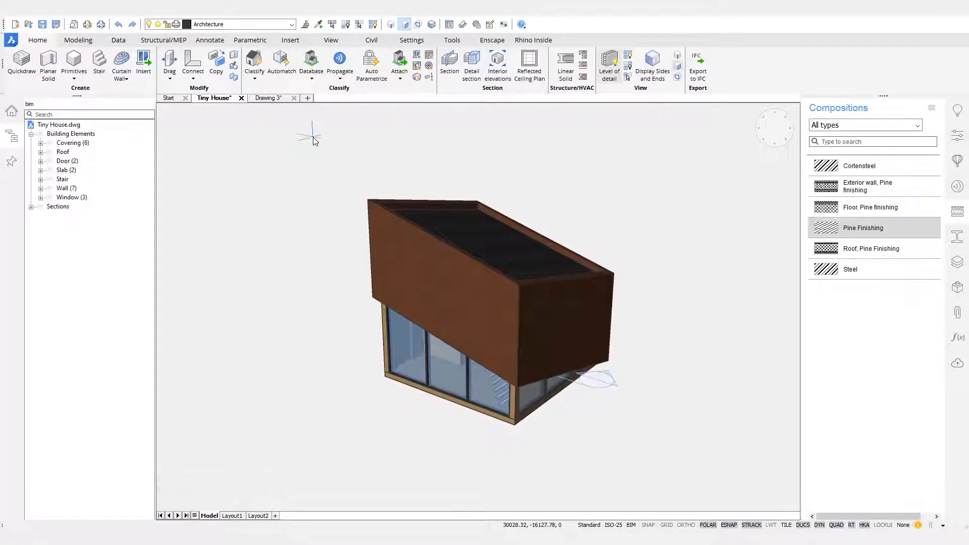
pyautogui.click(254, 80)
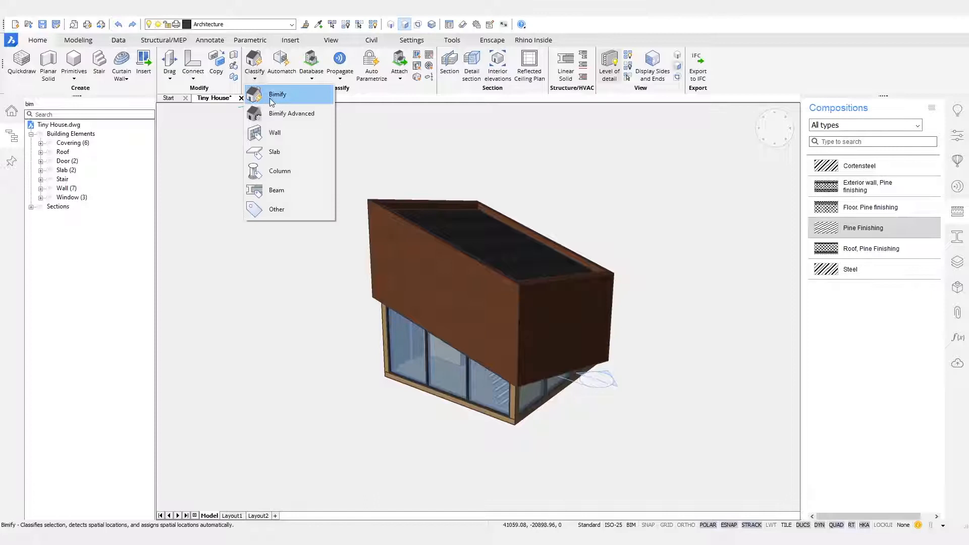
pyautogui.click(285, 95)
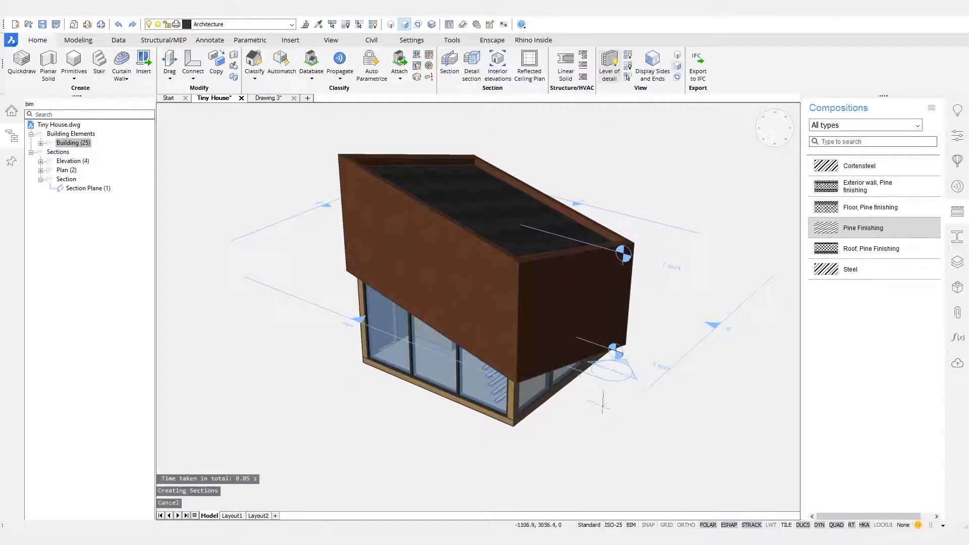
# Rename the vertical section plane cutting through the house as Section AA
pyautogui.moveTo(593, 376)
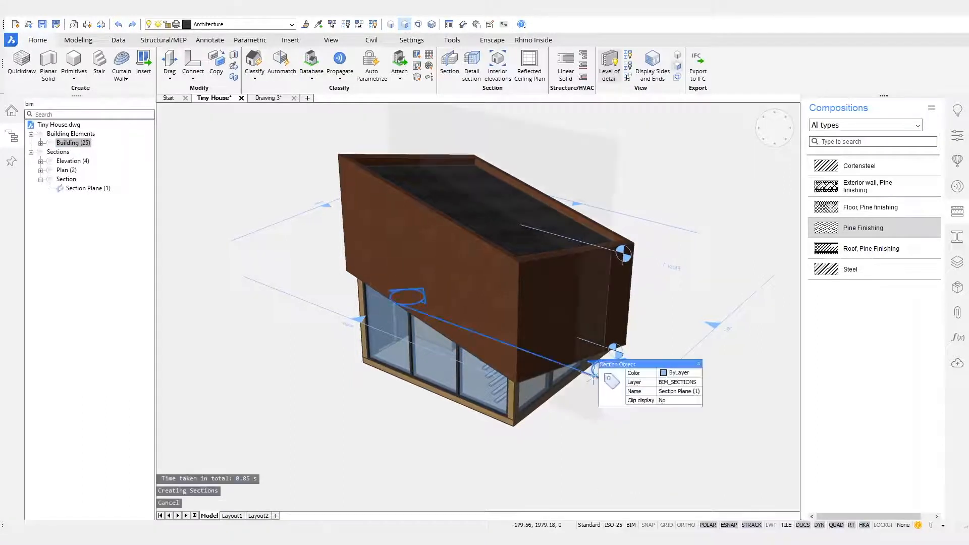
pyautogui.click(683, 392)
pyautogui.write('Section AA')
pyautogui.press('Return')
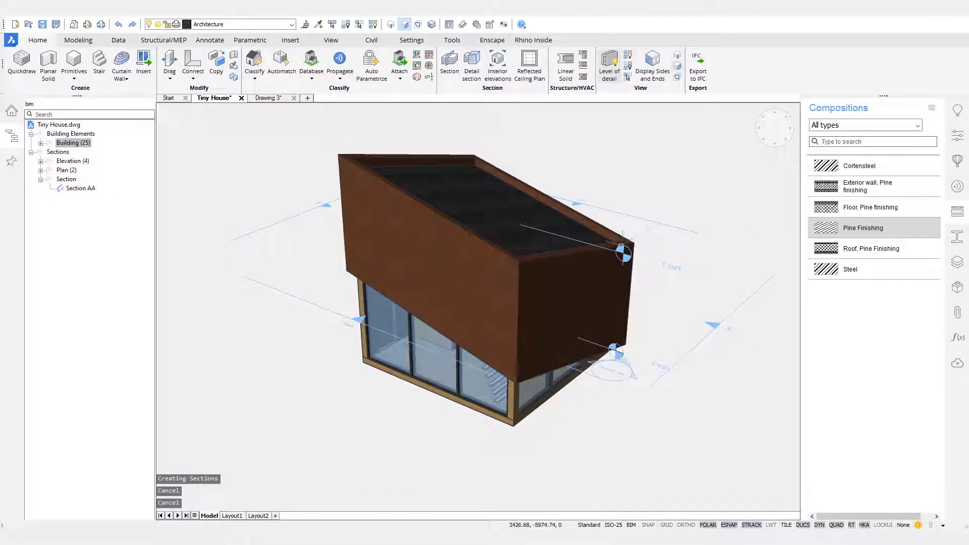
# Turn on the clip display of the Floor 1 plan section to cut the model at that level
pyautogui.click(606, 252)
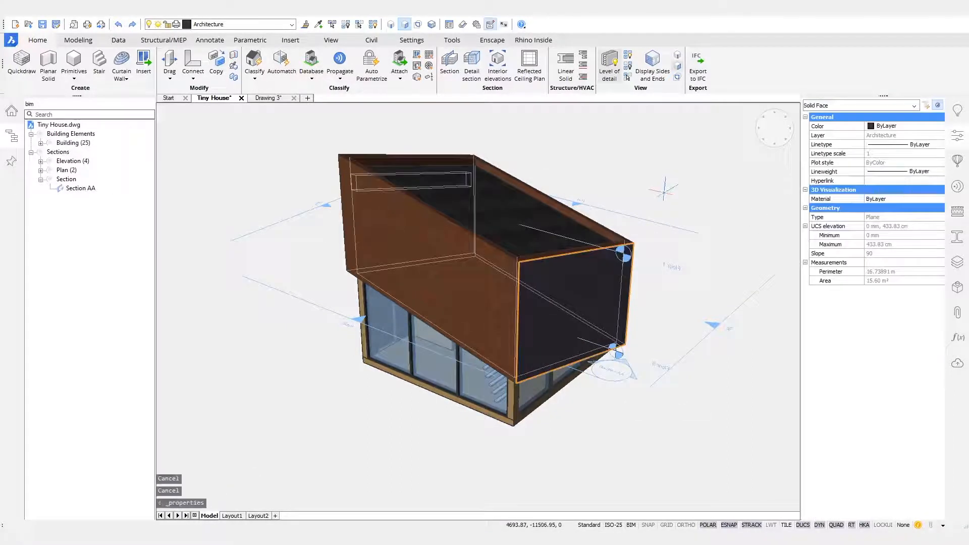
pyautogui.press('Escape')
pyautogui.press('Escape')
pyautogui.click(600, 248)
pyautogui.doubleClick(601, 248)
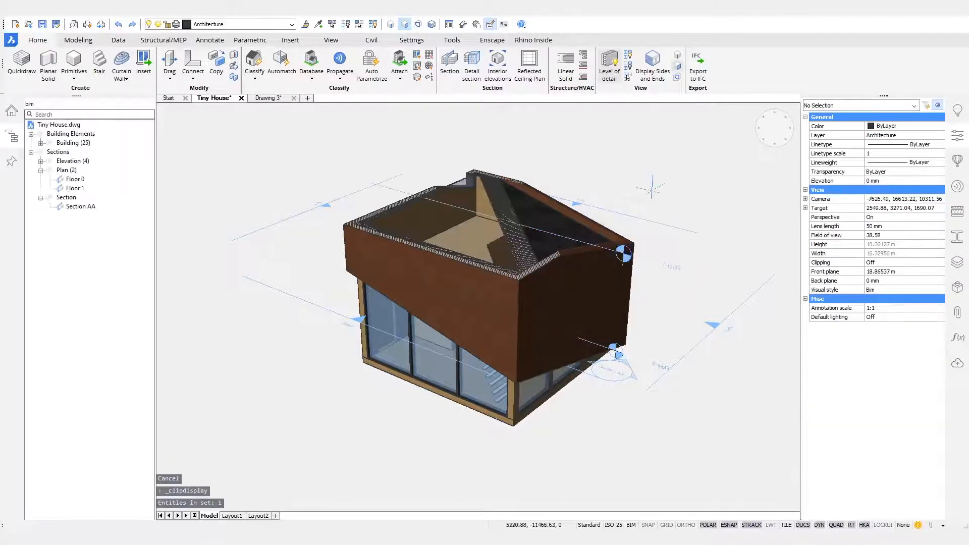
# Move the Floor 1 plan section down by 1000 mm and turn its clip display off
pyautogui.click(609, 249)
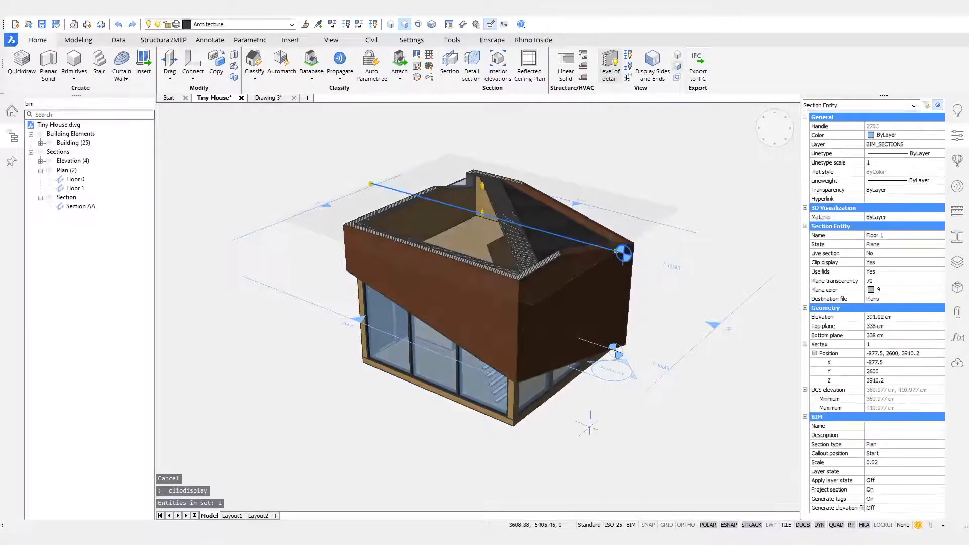
pyautogui.keyDown('shift'); pyautogui.moveTo(588, 422); pyautogui.dragTo(644, 339, button='middle'); pyautogui.keyUp('shift')
pyautogui.scroll(1, 643, 335)
pyautogui.click(634, 268)
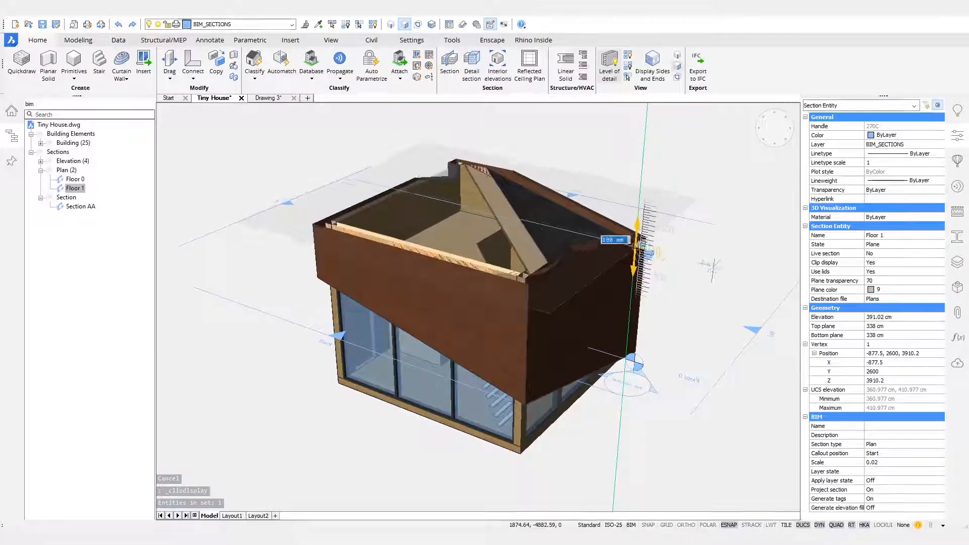
pyautogui.click(636, 243)
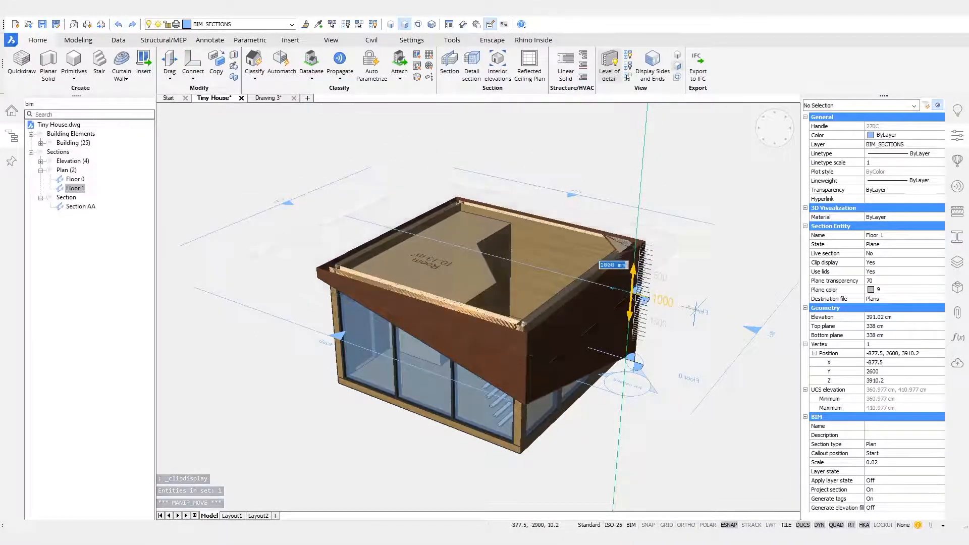
pyautogui.press('Escape')
pyautogui.keyDown('shift'); pyautogui.moveTo(424, 222); pyautogui.dragTo(621, 164, button='middle'); pyautogui.keyUp('shift')
pyautogui.doubleClick(387, 248)
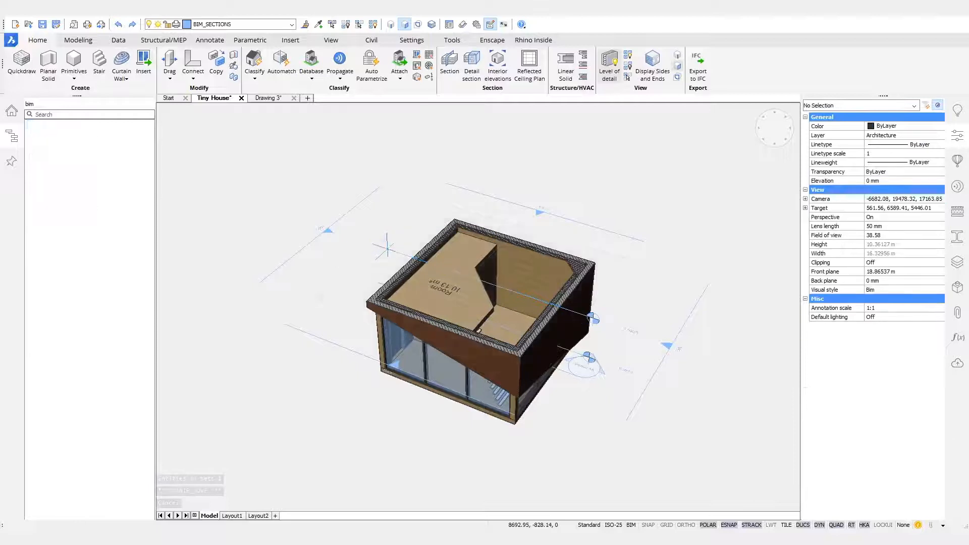
# Turn off tag generation for all plan, elevation and section entities at once
pyautogui.click(67, 152)
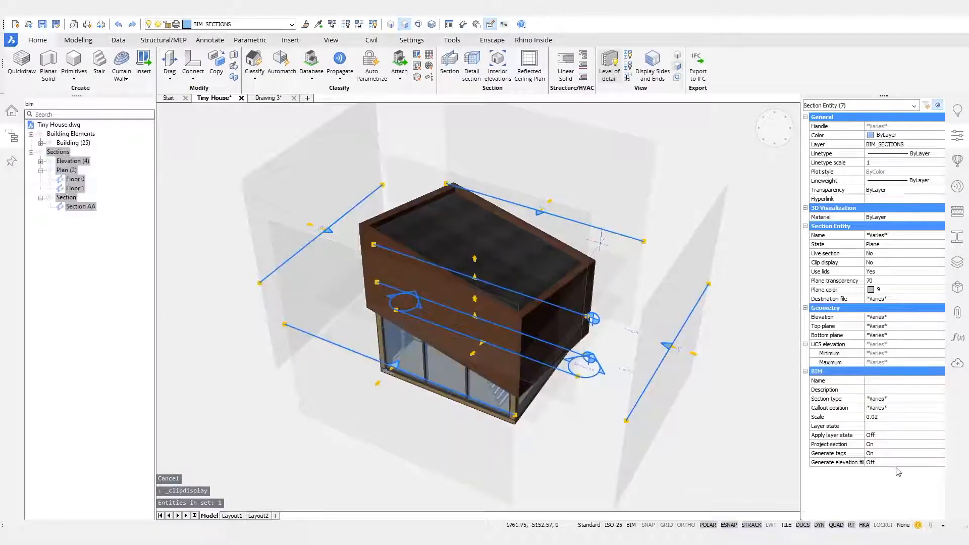
pyautogui.click(881, 453)
pyautogui.click(891, 453)
pyautogui.click(878, 463)
pyautogui.press('Escape')
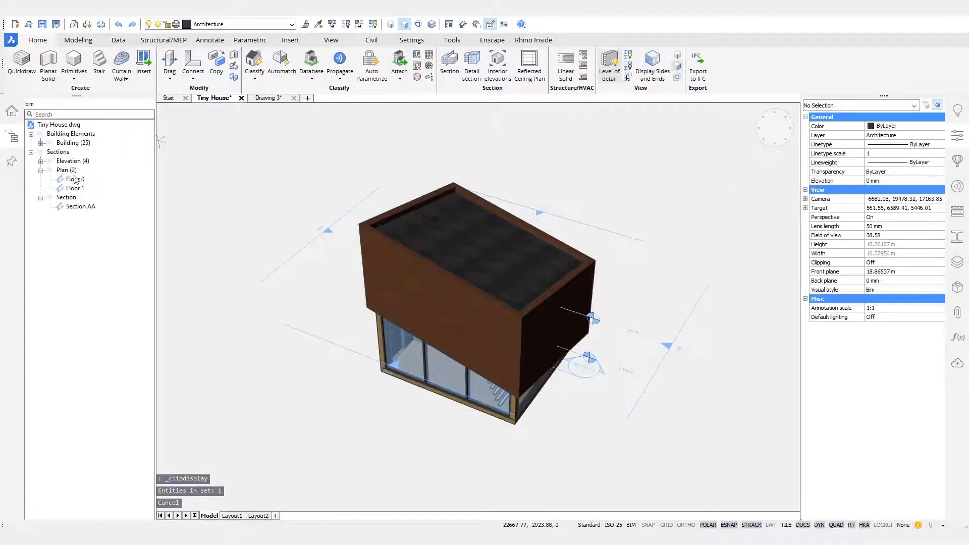
# Turn on elevation fill generation for the four elevation sections
pyautogui.click(68, 161)
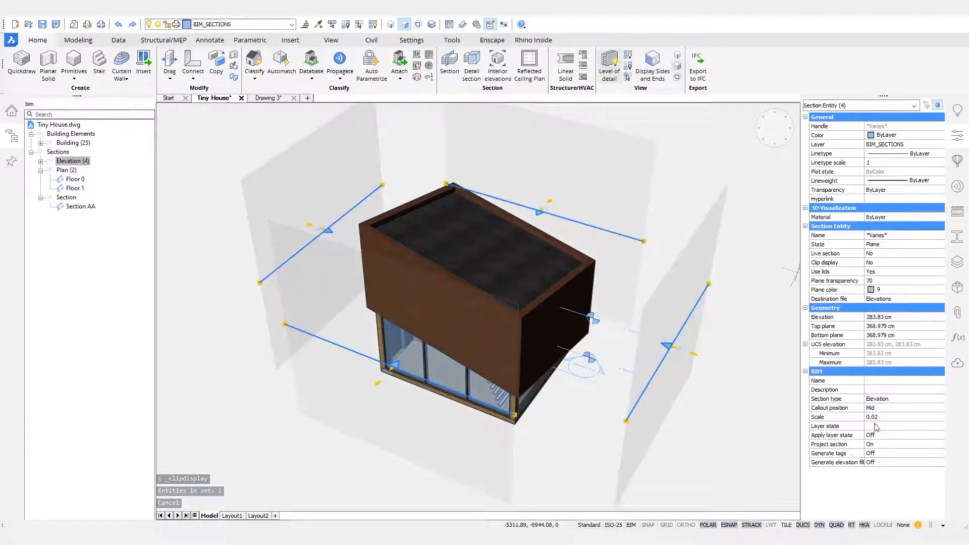
pyautogui.click(836, 462)
pyautogui.click(888, 463)
pyautogui.click(870, 482)
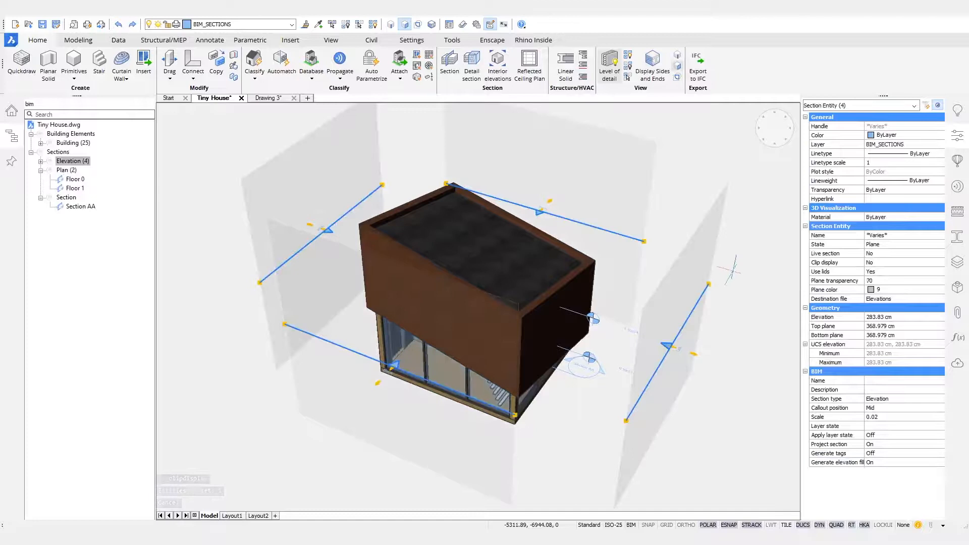
pyautogui.press('Escape')
pyautogui.keyDown('shift'); pyautogui.moveTo(725, 169); pyautogui.dragTo(651, 140, button='middle'); pyautogui.keyUp('shift')
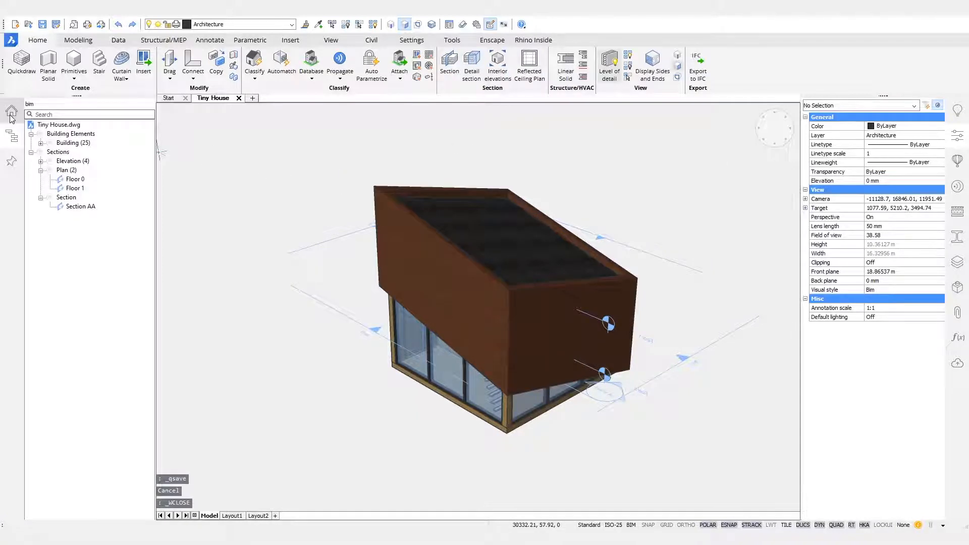
# Create a BIM project containing Tiny House.dwg with the default project.dst sheetset and project.bsyslib library
pyautogui.click(11, 112)
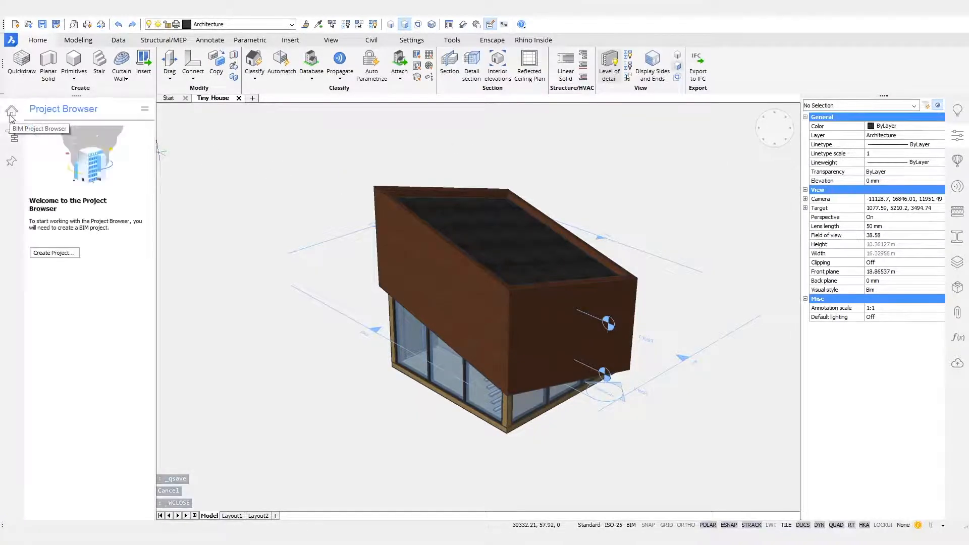
pyautogui.click(55, 253)
pyautogui.moveTo(231, 185); pyautogui.dragTo(475, 176)
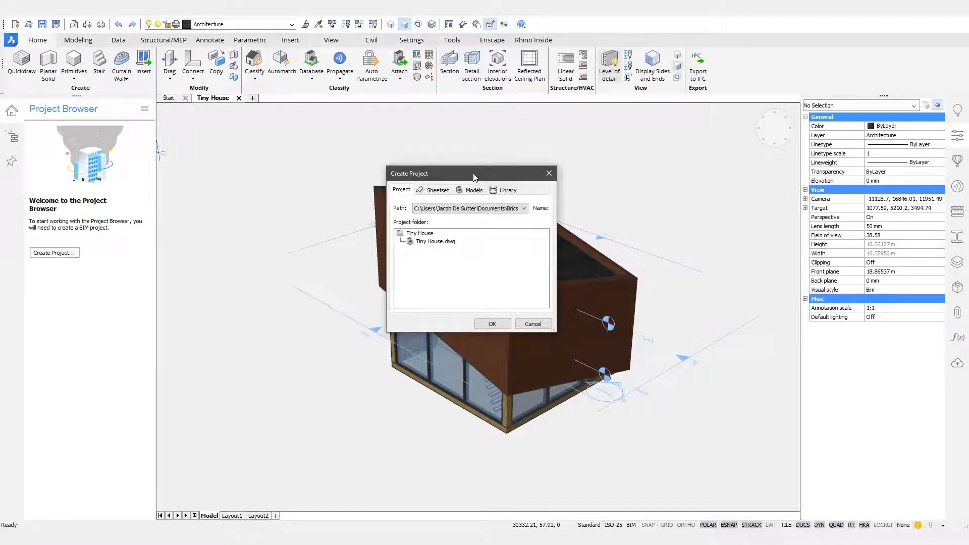
pyautogui.click(437, 190)
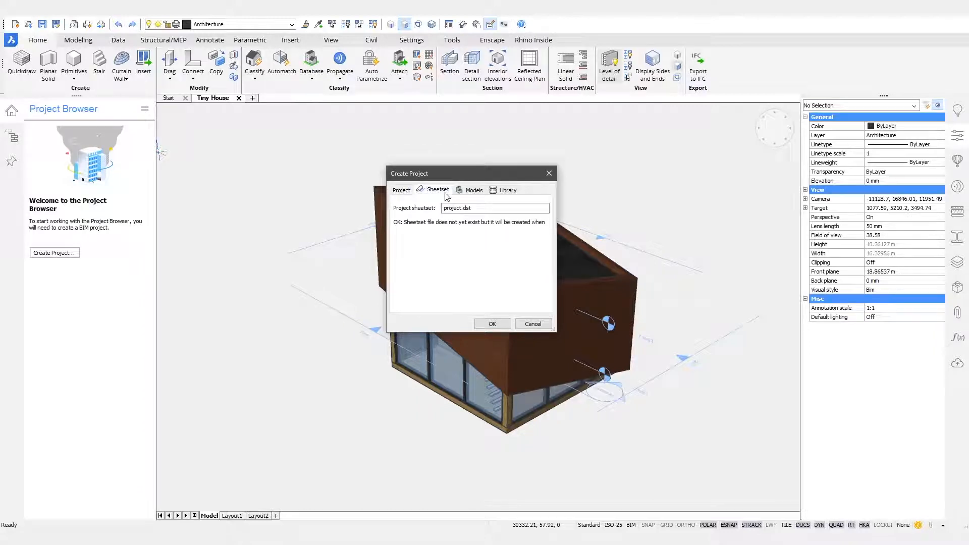
pyautogui.click(474, 190)
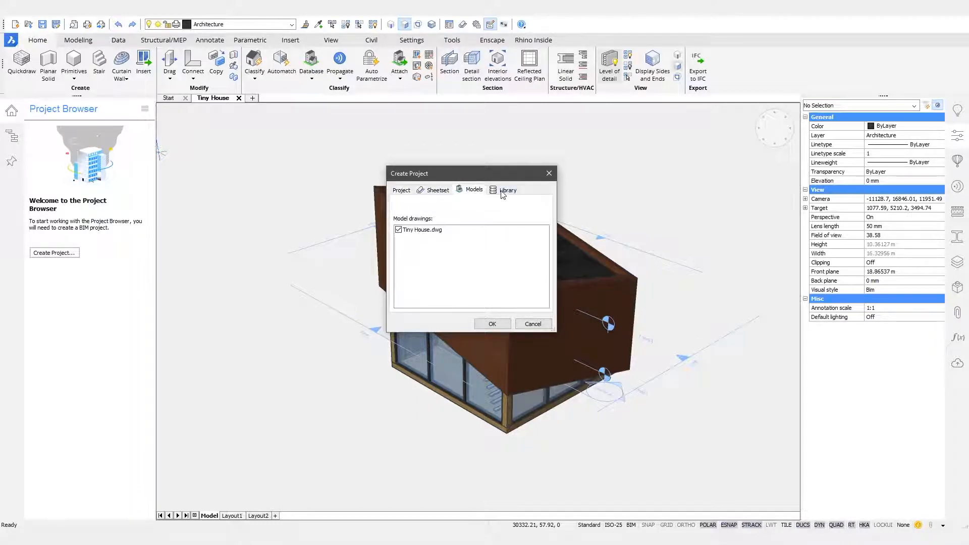
pyautogui.click(504, 196)
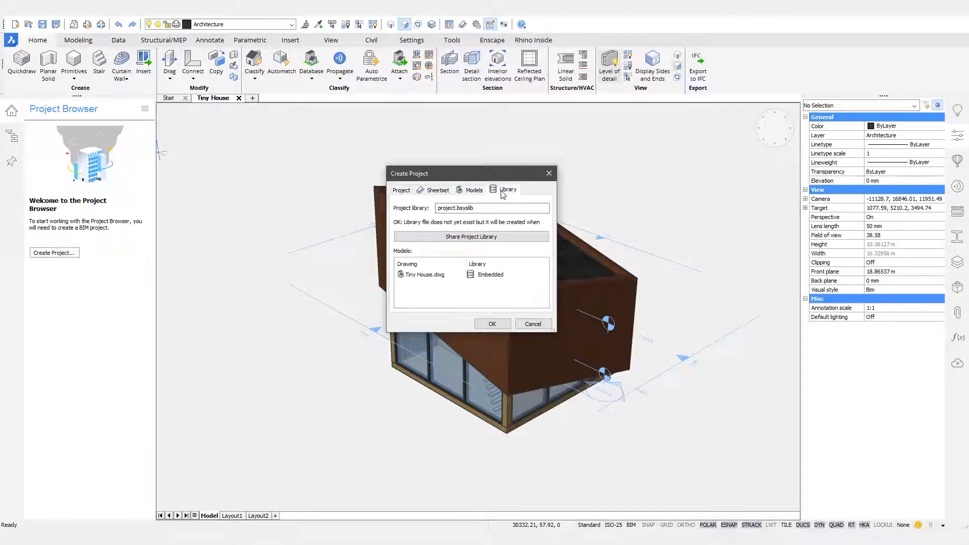
pyautogui.click(493, 325)
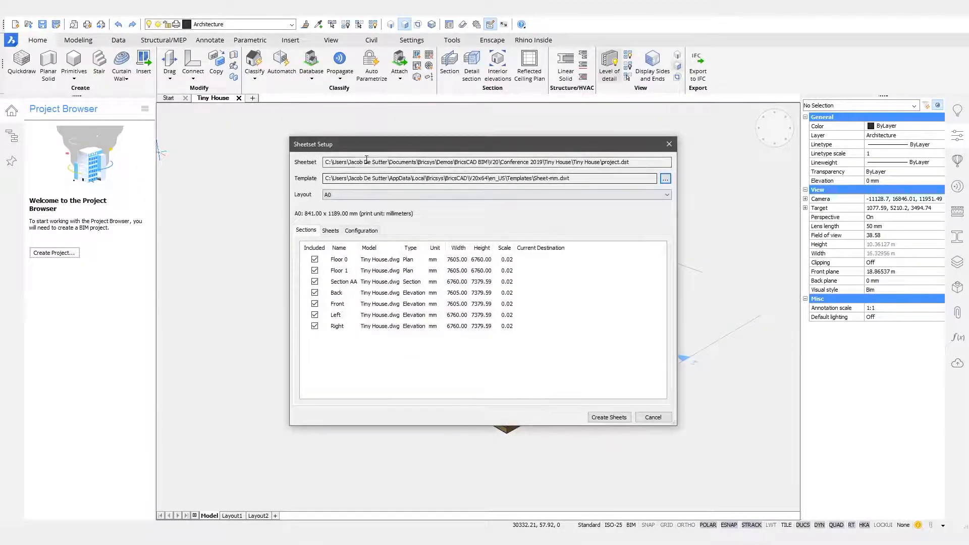
# Preview the section arrangement on planned sheets A-100, A-300 and A-400 and check the sheetset configuration
pyautogui.click(331, 231)
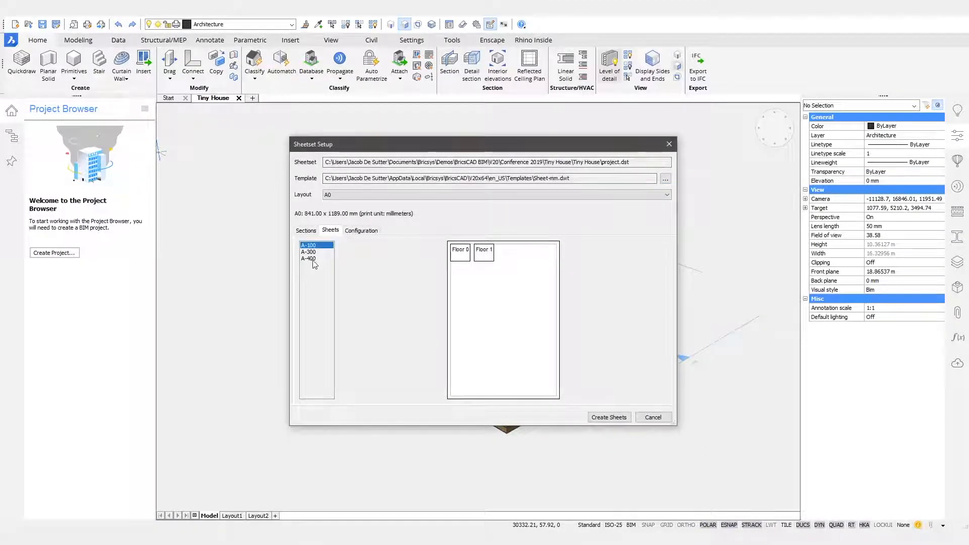
pyautogui.click(310, 253)
pyautogui.click(309, 259)
pyautogui.click(309, 252)
pyautogui.click(309, 245)
pyautogui.click(360, 231)
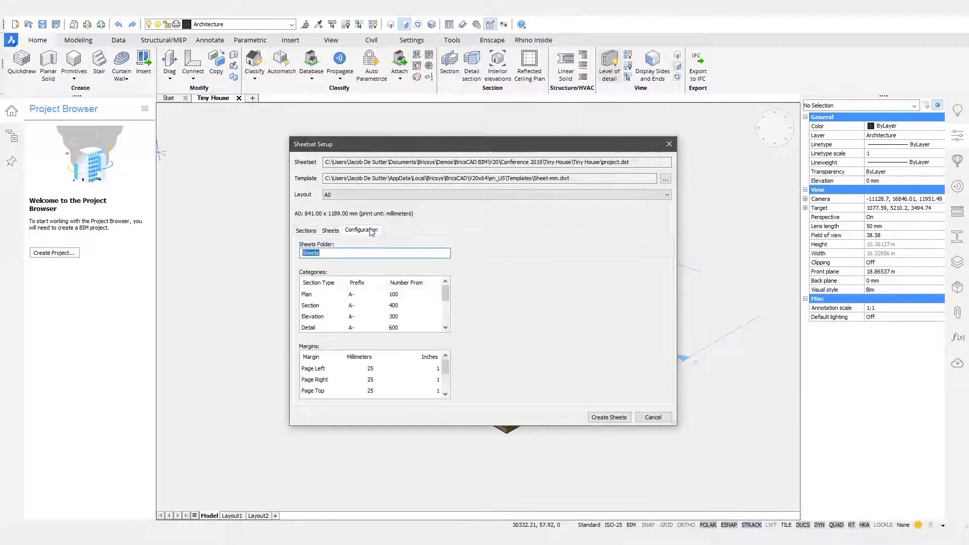
# Set the sheet layout to A2 and review the included sections and the sheetset configuration
pyautogui.click(331, 231)
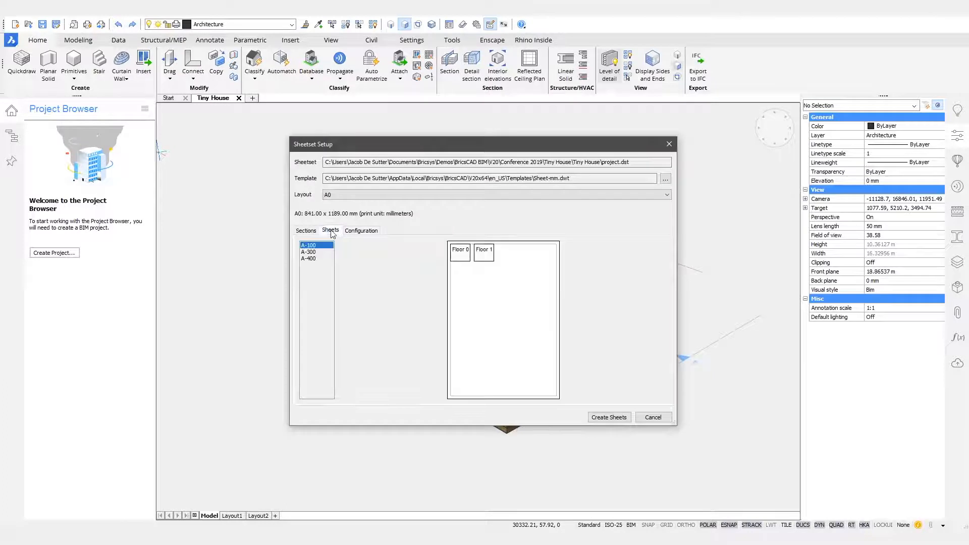
pyautogui.click(359, 195)
pyautogui.click(353, 219)
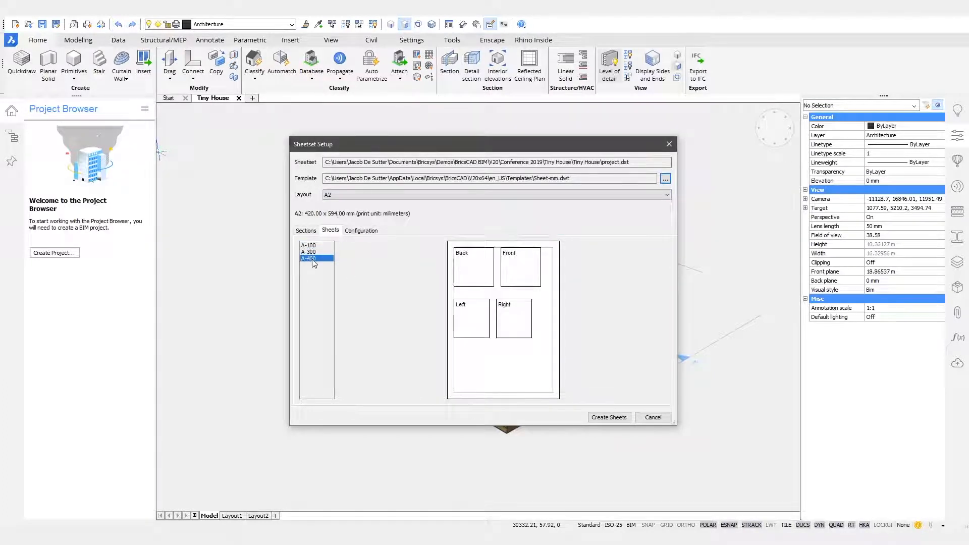
pyautogui.click(306, 231)
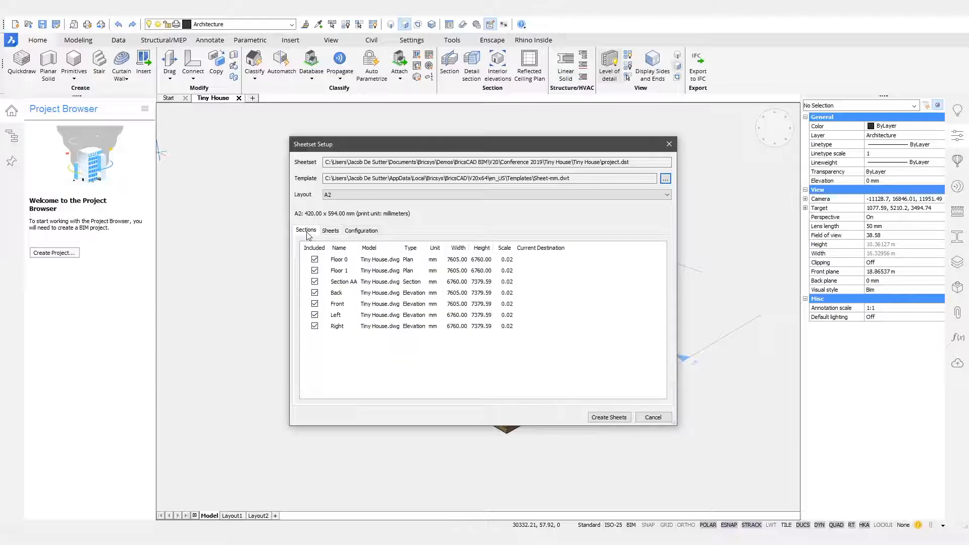
pyautogui.click(361, 232)
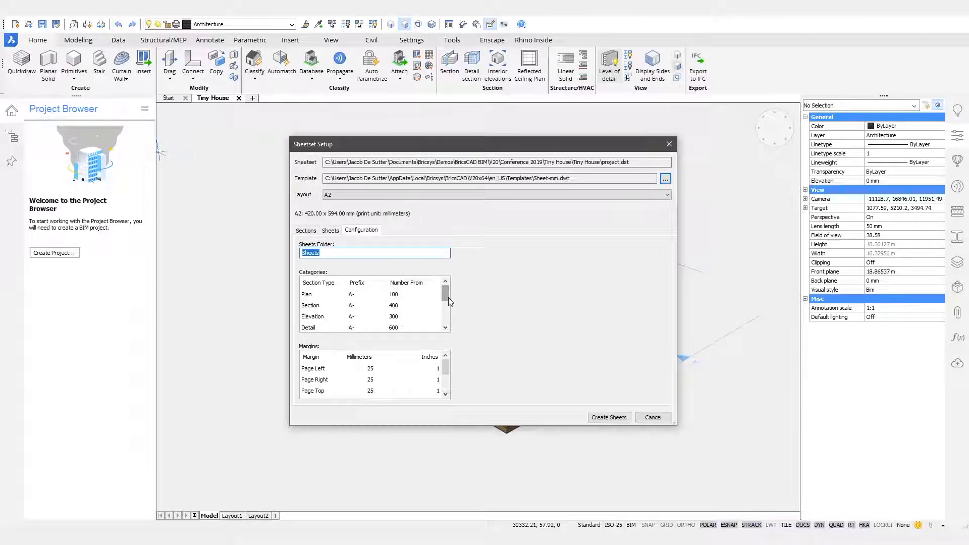
# Set the Page Left margin to 40 mm in the sheet set configuration and create the sheets
pyautogui.click(348, 370)
pyautogui.click(346, 369)
pyautogui.press('Return')
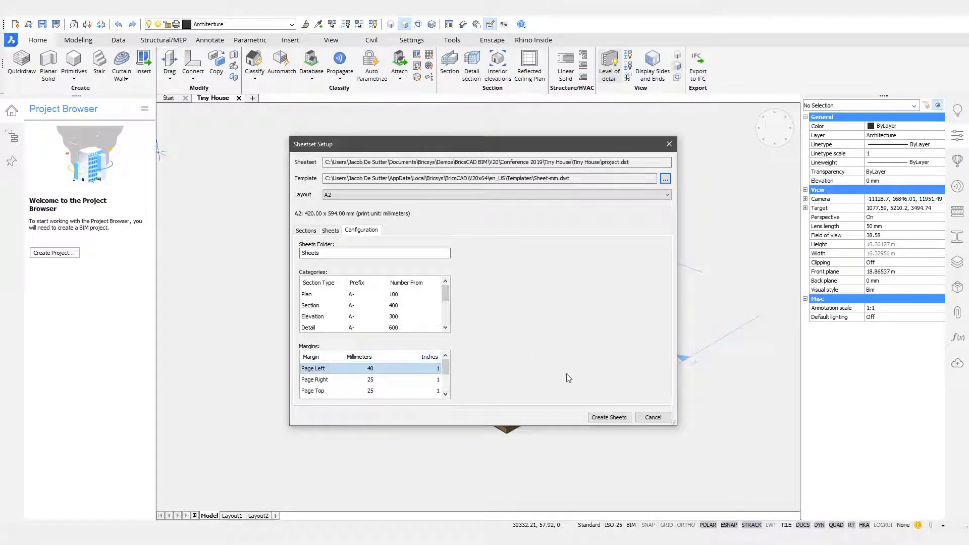
pyautogui.click(609, 418)
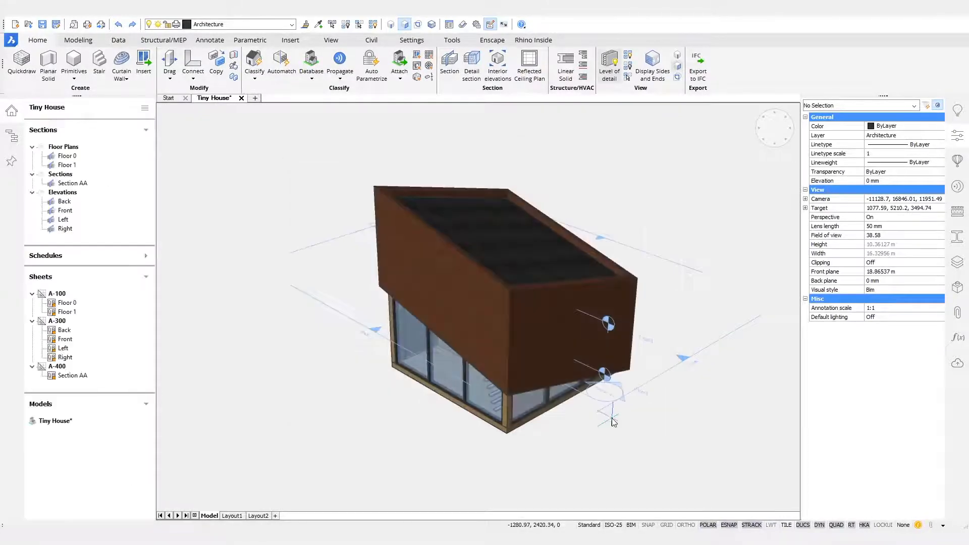
# Check the project's background update option, and open the A-100 sheet to view its floor plan viewports
pyautogui.click(144, 108)
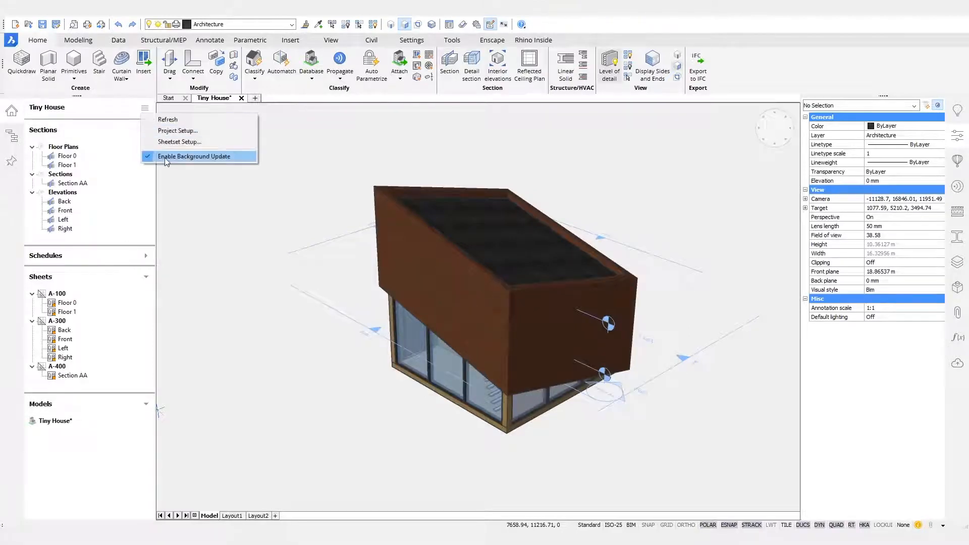
pyautogui.click(124, 117)
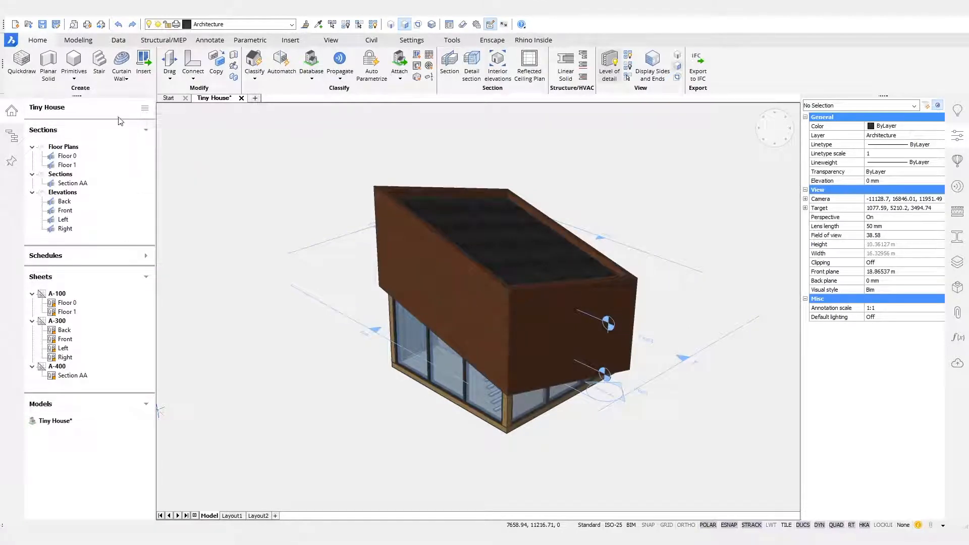
pyautogui.rightClick(63, 297)
pyautogui.press('Escape')
pyautogui.doubleClick(134, 312)
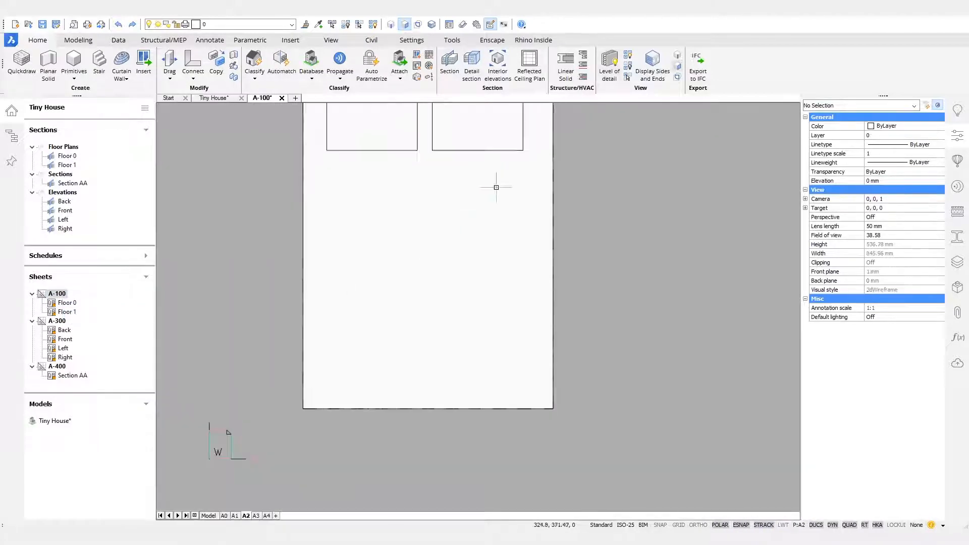
pyautogui.moveTo(401, 267); pyautogui.dragTo(422, 302, button='middle')
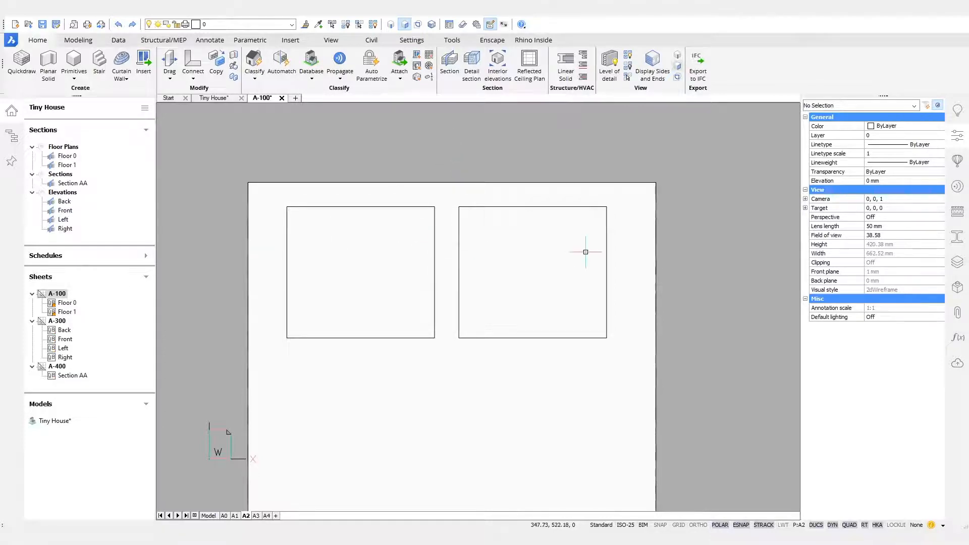
# Open sheet A-300 and move the Right elevation viewport with its title horizontally, leaving a gap of about 47 mm to the Left viewport
pyautogui.rightClick(61, 323)
pyautogui.click(95, 340)
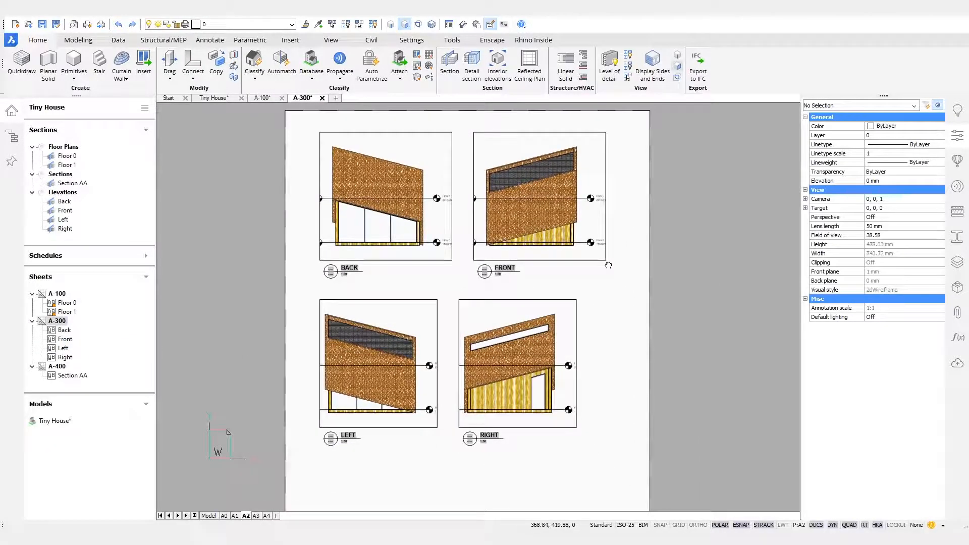
pyautogui.moveTo(540, 466); pyautogui.dragTo(503, 422)
pyautogui.write('m')
pyautogui.press('Return')
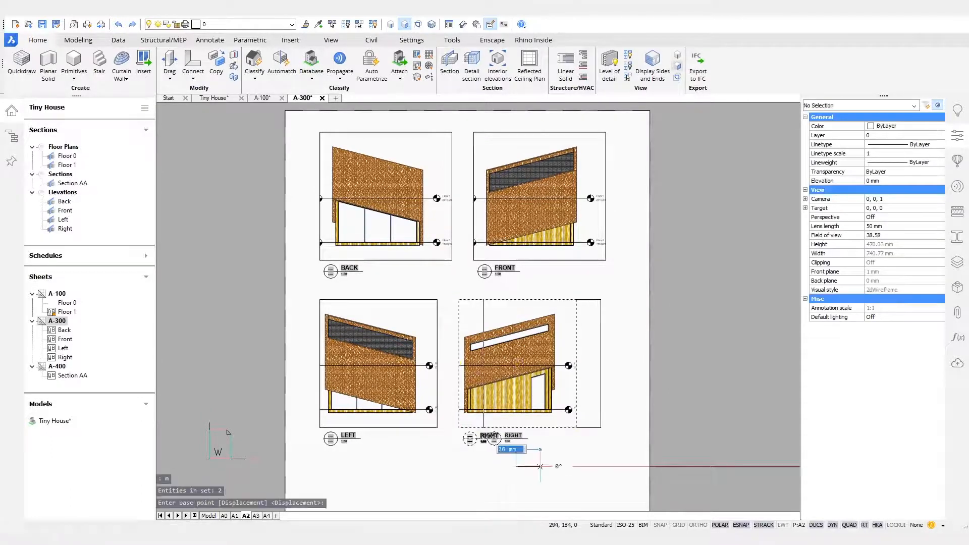
pyautogui.click(535, 466)
pyautogui.press('Escape')
# Stretch the Left and Right elevation viewports horizontally until their inner edges meet and their outer edges fully include the level markers
pyautogui.moveTo(497, 273); pyautogui.dragTo(434, 306)
pyautogui.click(437, 363)
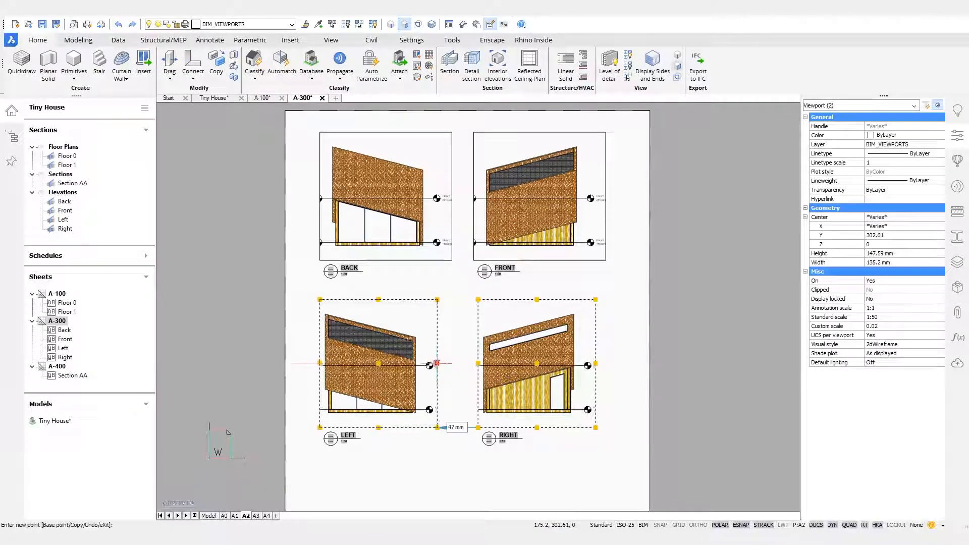
pyautogui.click(458, 364)
pyautogui.click(478, 363)
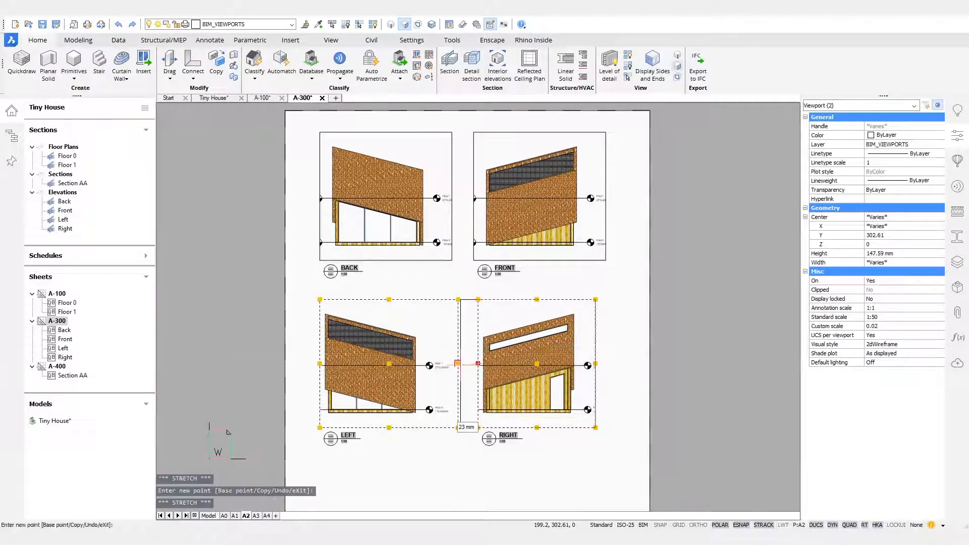
pyautogui.click(457, 364)
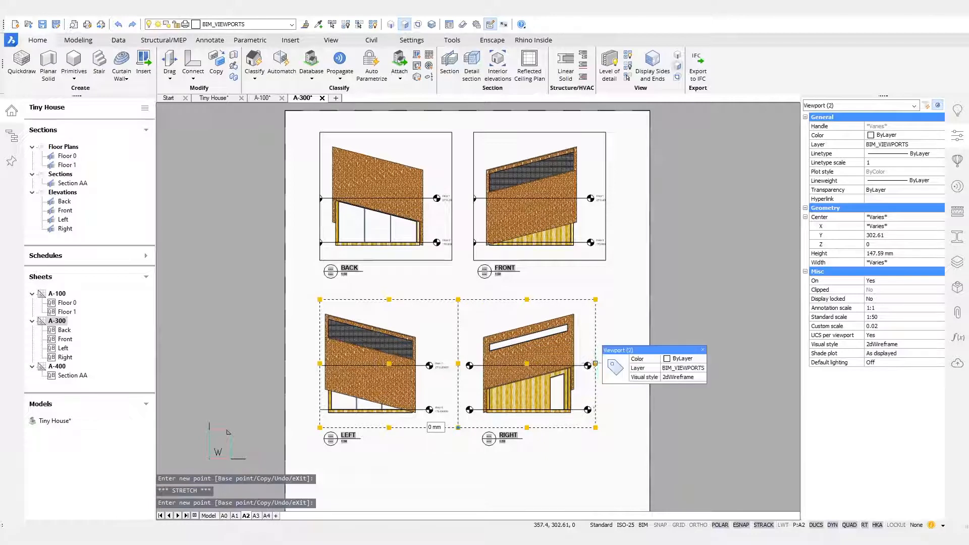
pyautogui.click(596, 363)
pyautogui.click(615, 364)
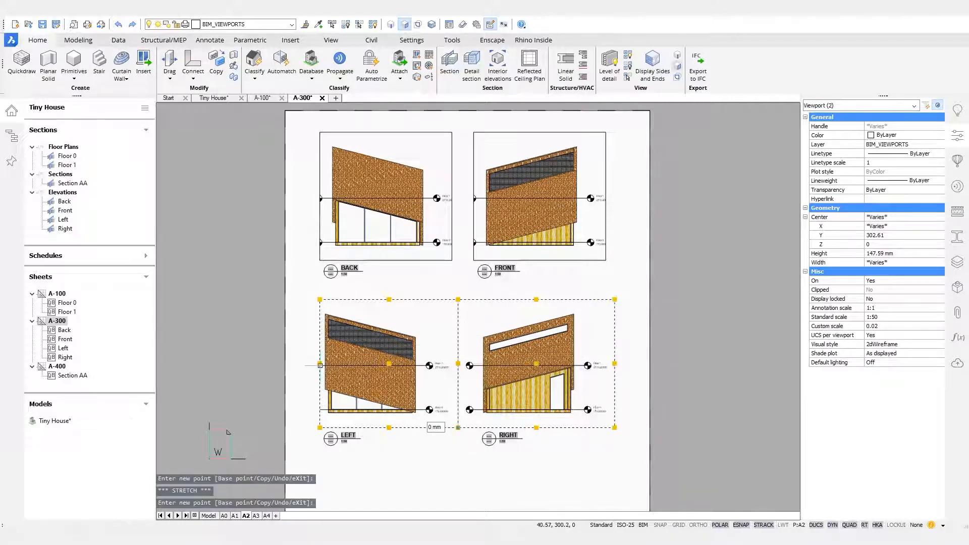
pyautogui.click(304, 363)
pyautogui.press('Escape')
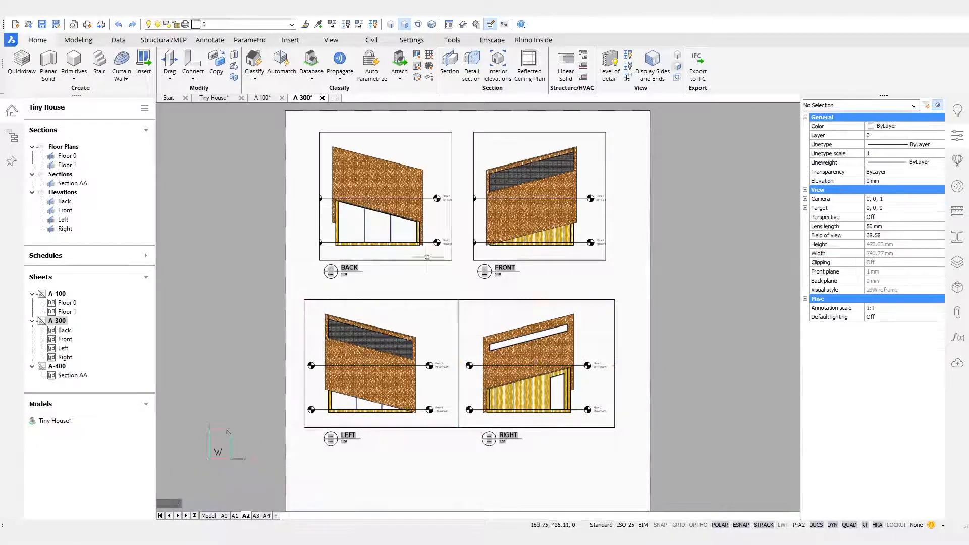
# Stretch the Back and Front elevation viewports horizontally so their inner edges meet and their outer edges fully include the level markers
pyautogui.click(482, 254)
pyautogui.click(440, 250)
pyautogui.click(606, 196)
pyautogui.click(637, 197)
pyautogui.click(474, 196)
pyautogui.click(458, 196)
pyautogui.press('Escape')
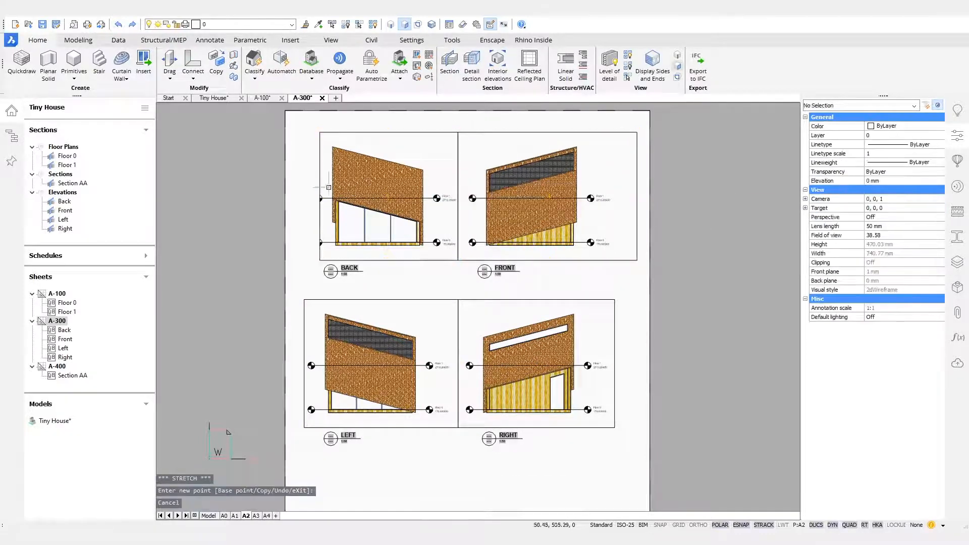
pyautogui.click(322, 189)
pyautogui.click(306, 197)
pyautogui.press('Escape')
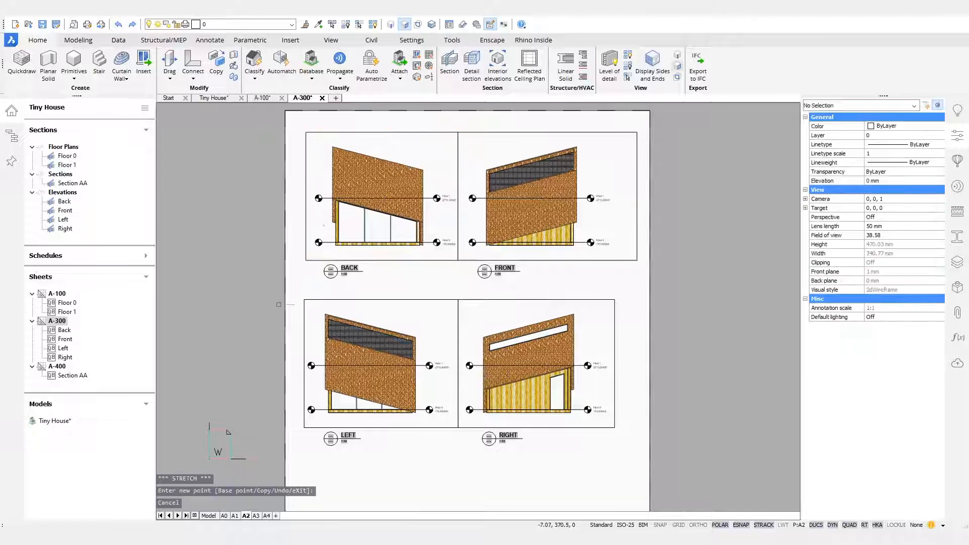
# Turn off the BIM_VIEWPORTS layer to hide the viewport frames on sheet A-300, and save the sheet
pyautogui.click(292, 24)
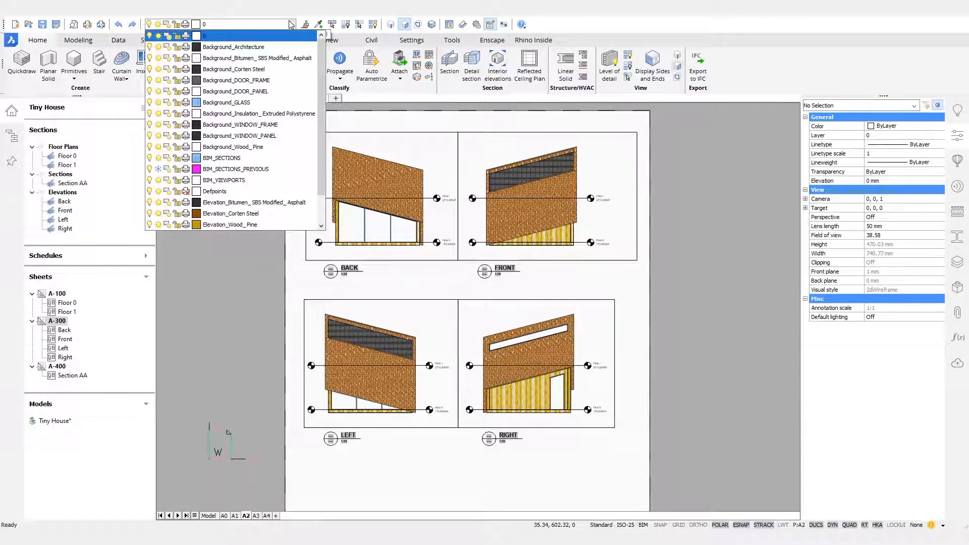
pyautogui.click(149, 180)
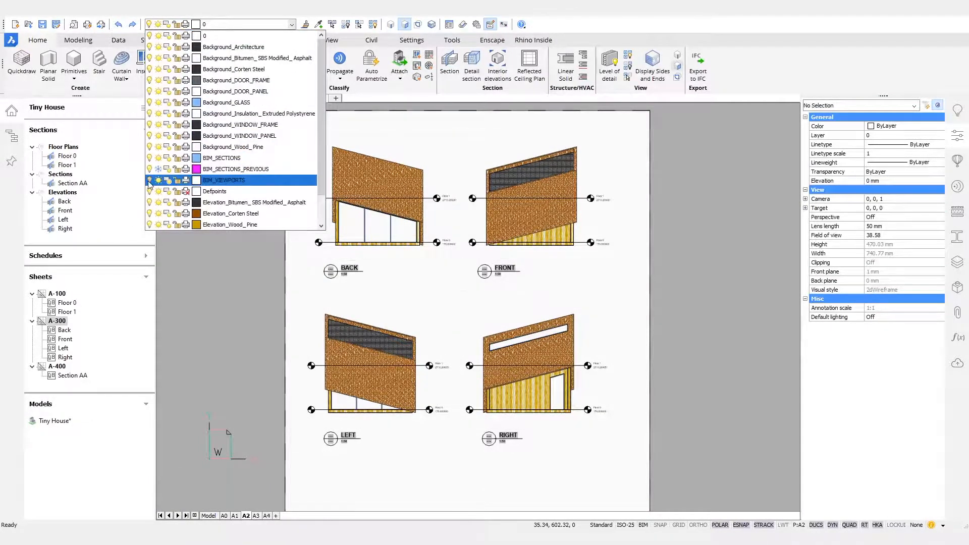
pyautogui.scroll(3, 459, 398)
pyautogui.scroll(-2, 442, 303)
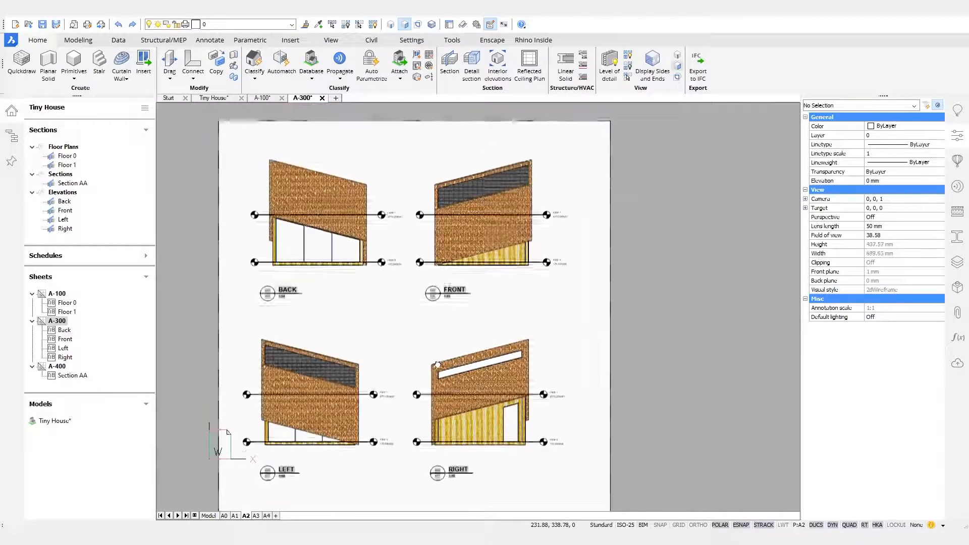
pyautogui.hotkey('ctrl', 's')
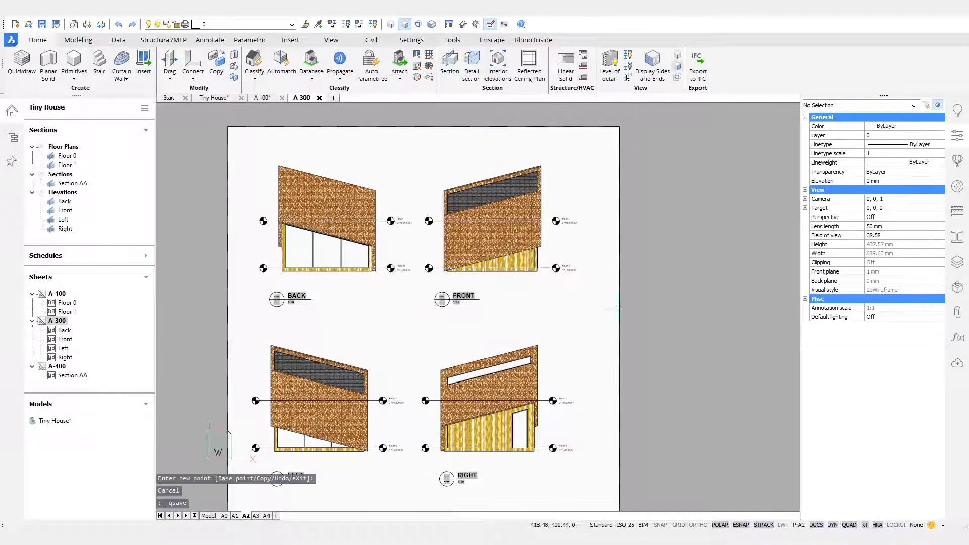
# Open sheet A-400 from the sheet list, and switch to the A-100 floor plan sheet
pyautogui.rightClick(57, 366)
pyautogui.click(85, 390)
pyautogui.click(263, 98)
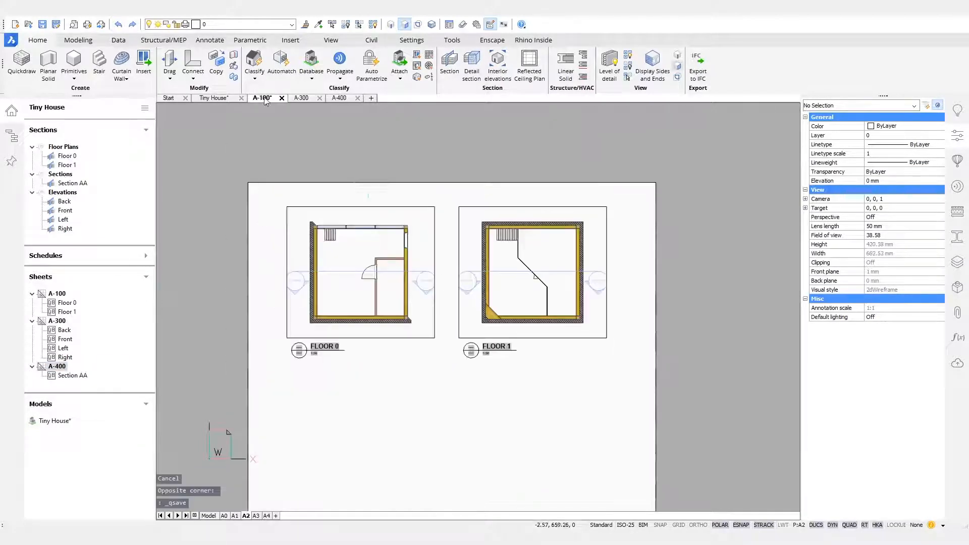
# Stretch the Floor 0 and Floor 1 viewports horizontally to a gap of about 7 mm, extending their outer edges beyond the section markers
pyautogui.scroll(2, 439, 248)
pyautogui.moveTo(470, 176); pyautogui.dragTo(402, 203)
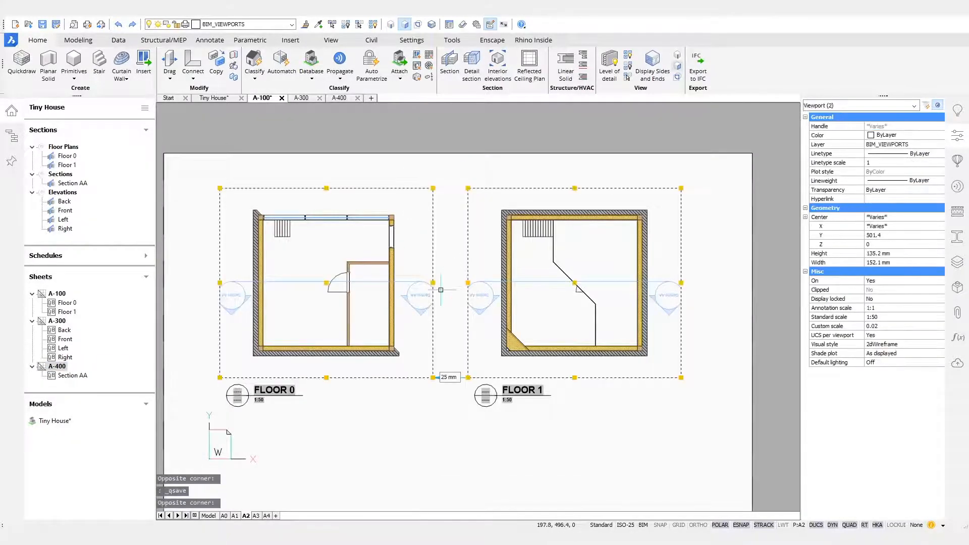
pyautogui.click(432, 283)
pyautogui.click(468, 283)
pyautogui.click(454, 283)
pyautogui.click(684, 284)
pyautogui.click(688, 284)
pyautogui.click(680, 285)
pyautogui.click(682, 282)
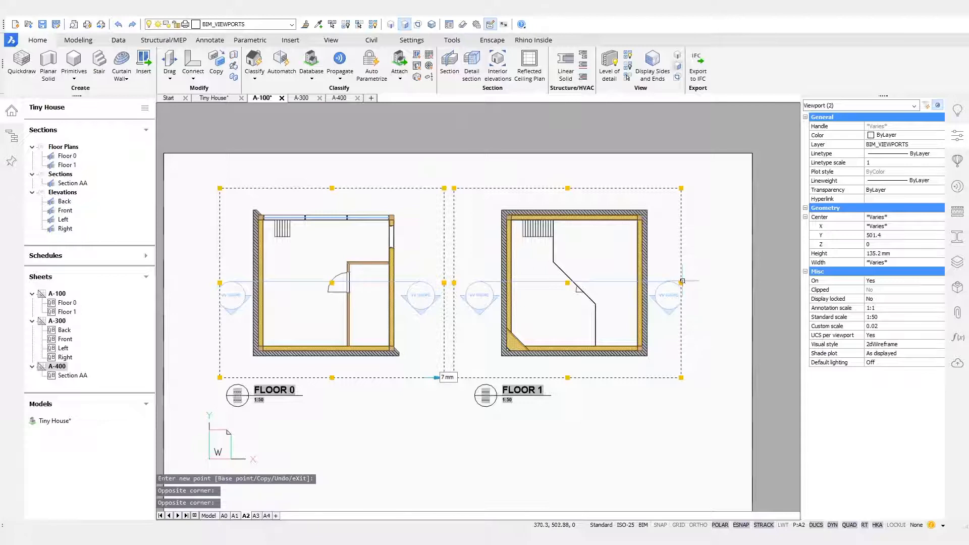
pyautogui.click(681, 283)
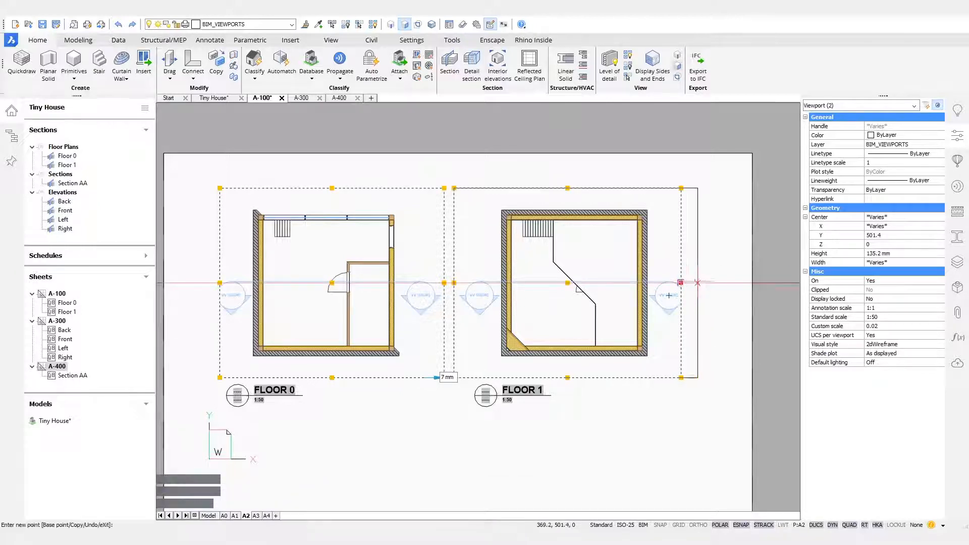
pyautogui.click(702, 283)
pyautogui.click(198, 283)
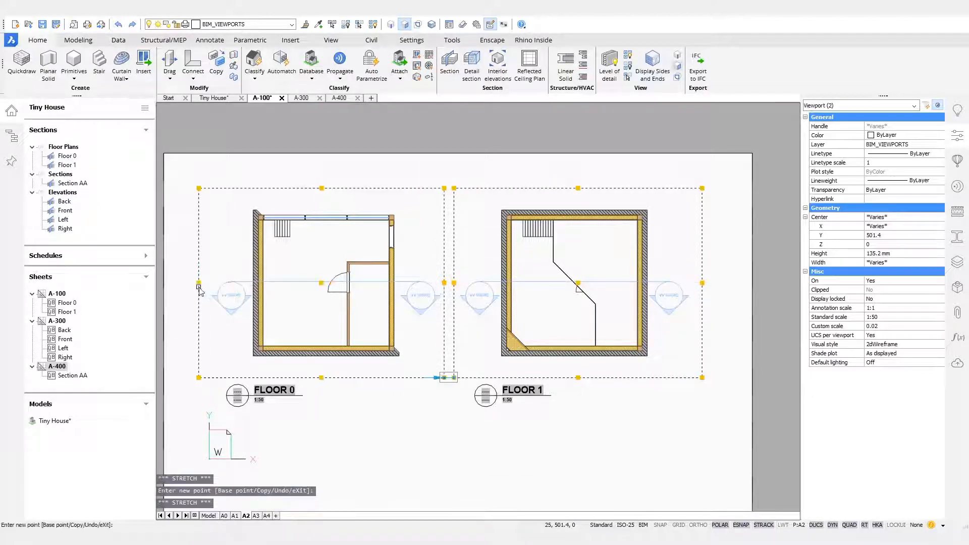
pyautogui.press('Escape')
# Turn off the BIM_VIEWPORTS layer on sheet A-100 and save the floor plan sheet
pyautogui.click(202, 24)
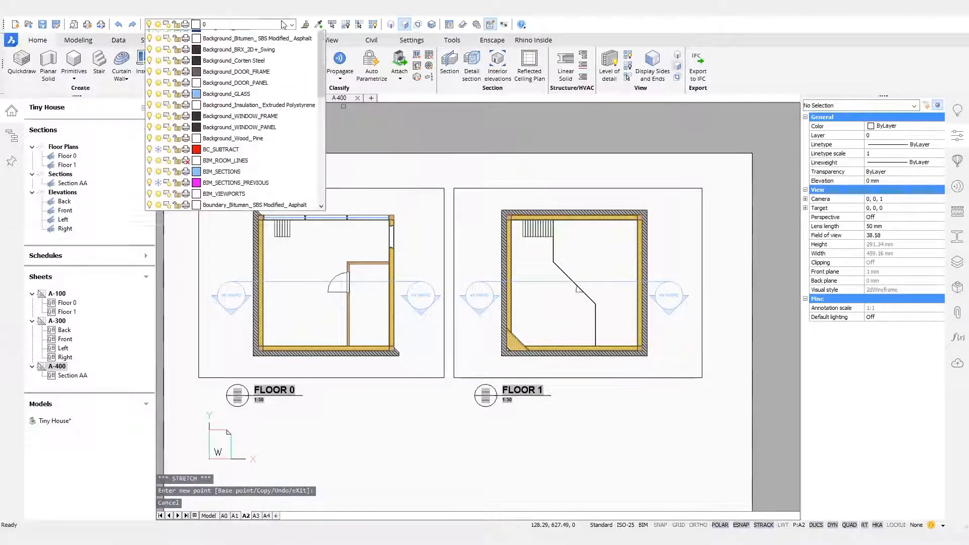
pyautogui.click(156, 212)
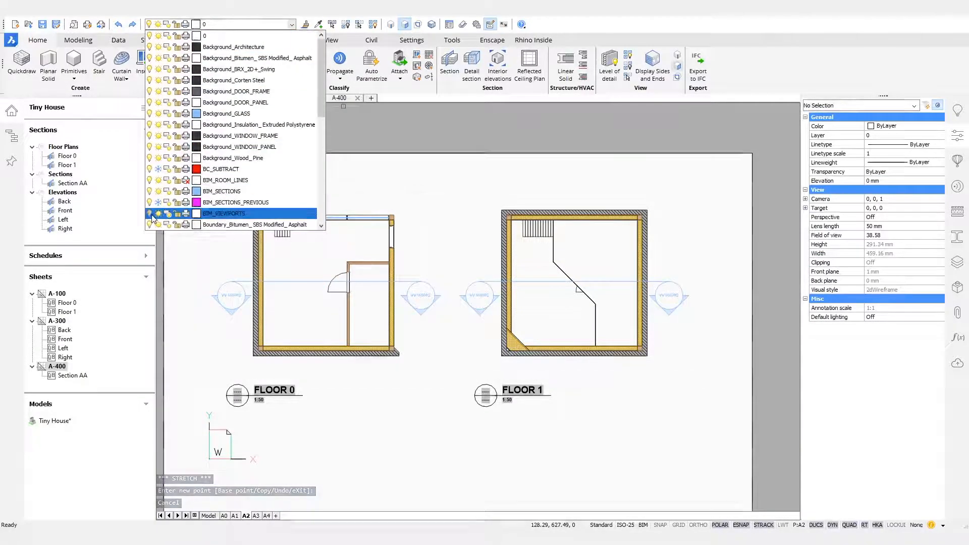
pyautogui.click(470, 184)
pyautogui.scroll(-1, 470, 184)
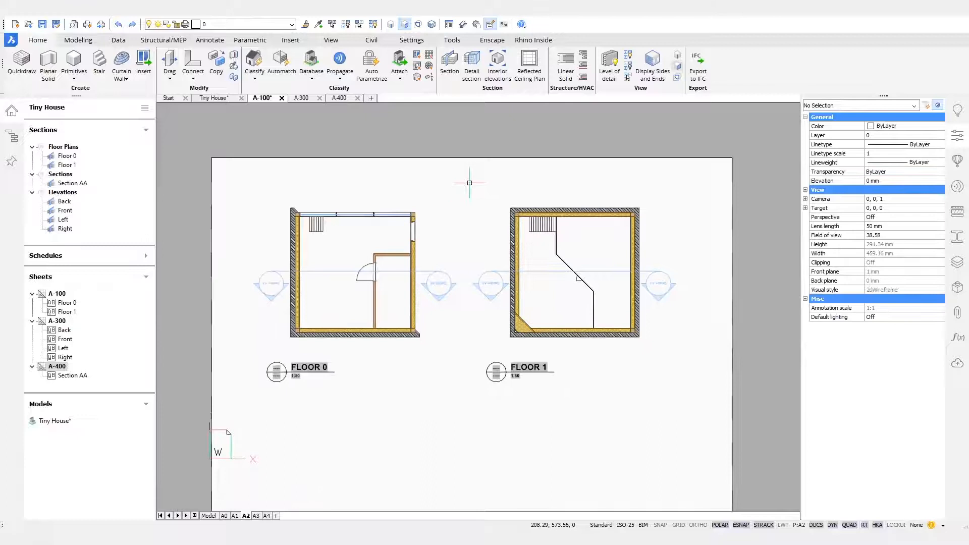
pyautogui.hotkey('ctrl', 's')
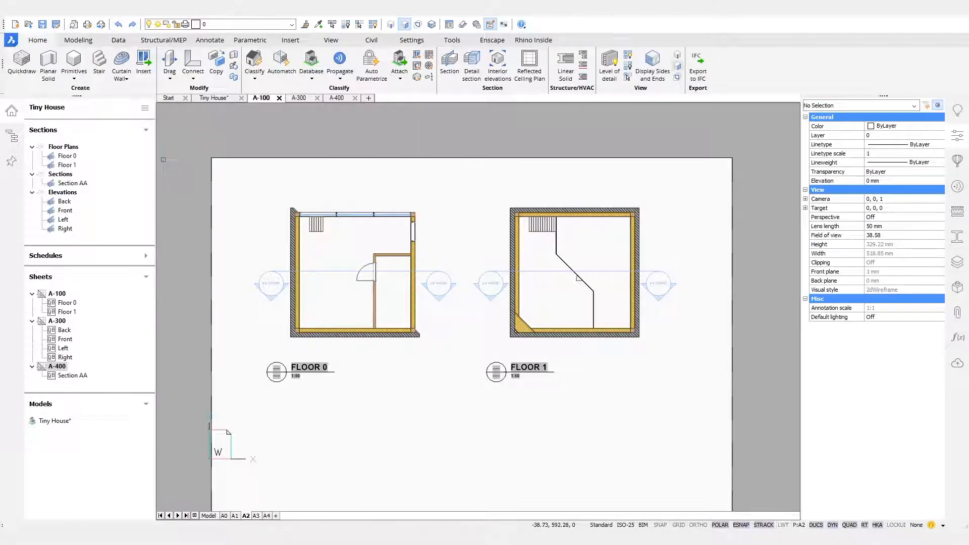
# On sheet A-400, stretch both sides of the Section AA viewport to a width of about 195 mm, including the level markers and labels
pyautogui.click(342, 100)
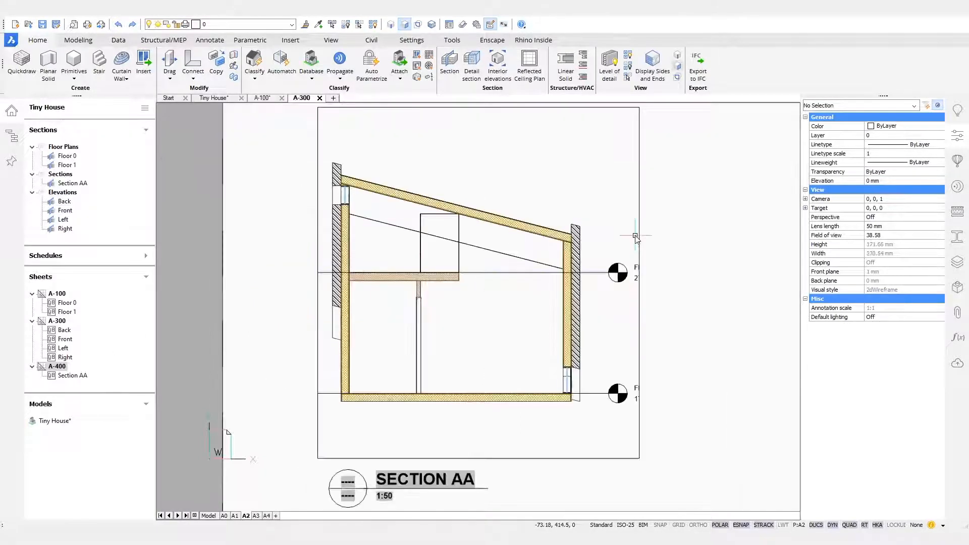
pyautogui.scroll(3, 633, 227)
pyautogui.click(576, 205)
pyautogui.click(605, 330)
pyautogui.click(685, 330)
pyautogui.click(321, 329)
pyautogui.click(273, 330)
pyautogui.scroll(-3, 491, 221)
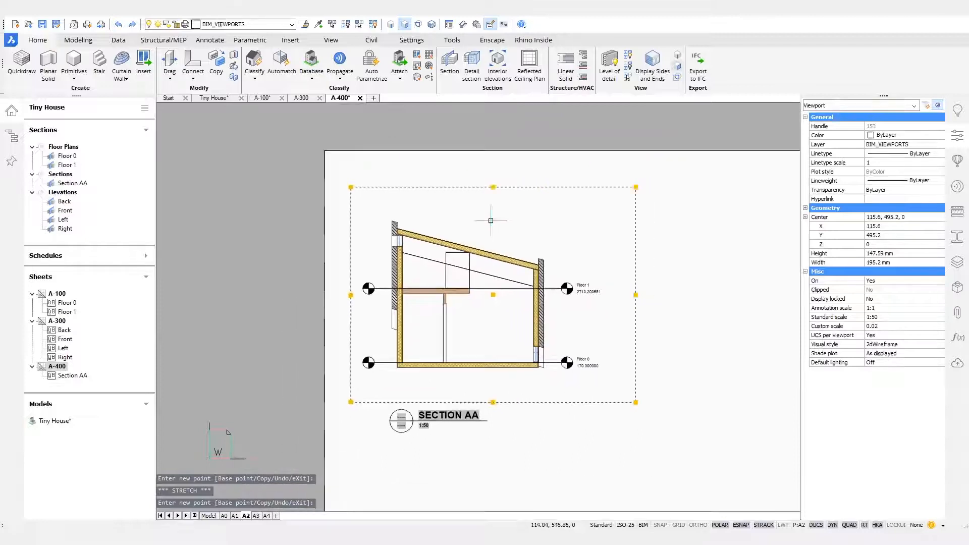
pyautogui.press('Escape')
# Turn off the BIM_VIEWPORTS and BIM_ROOM_LINES layers on sheet A-400, and save the sheet
pyautogui.click(261, 25)
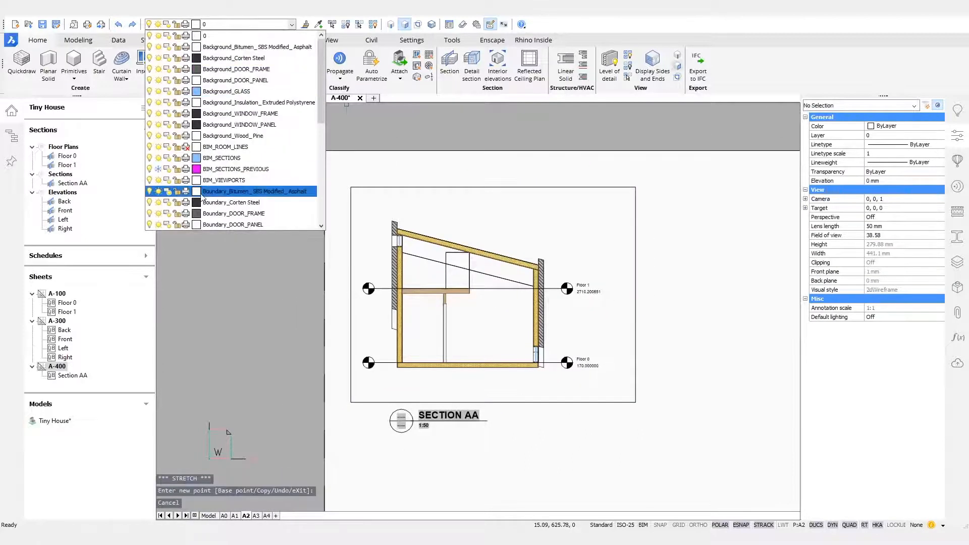
pyautogui.click(149, 181)
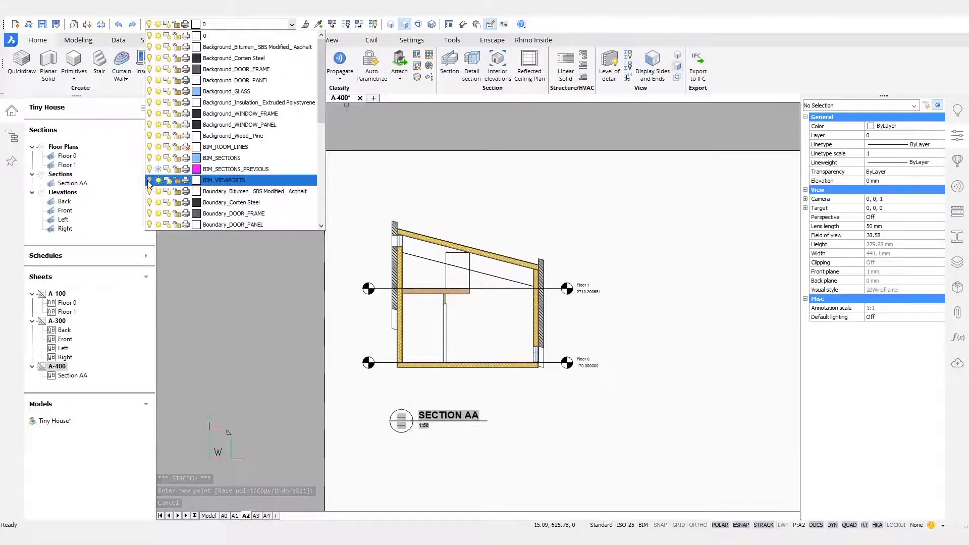
pyautogui.click(149, 147)
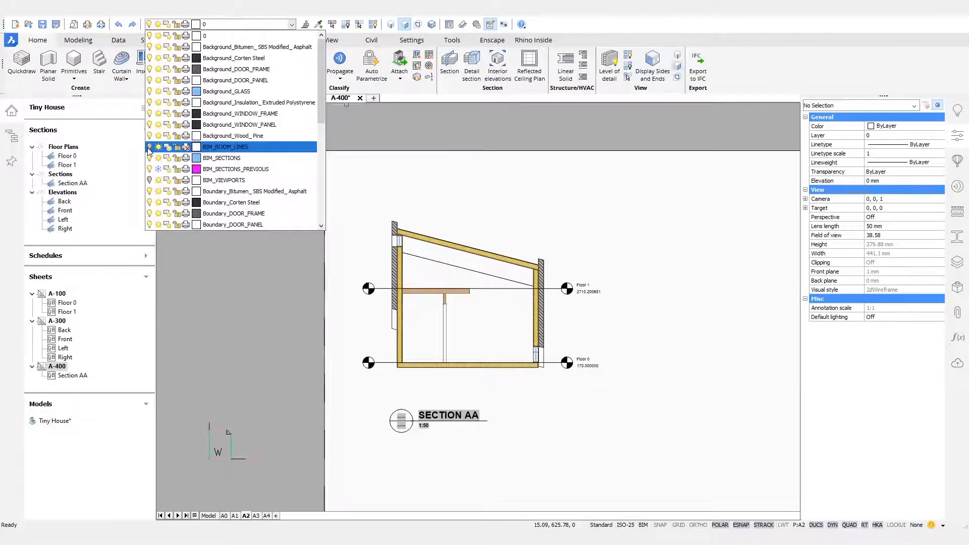
pyautogui.click(511, 150)
pyautogui.click(510, 151)
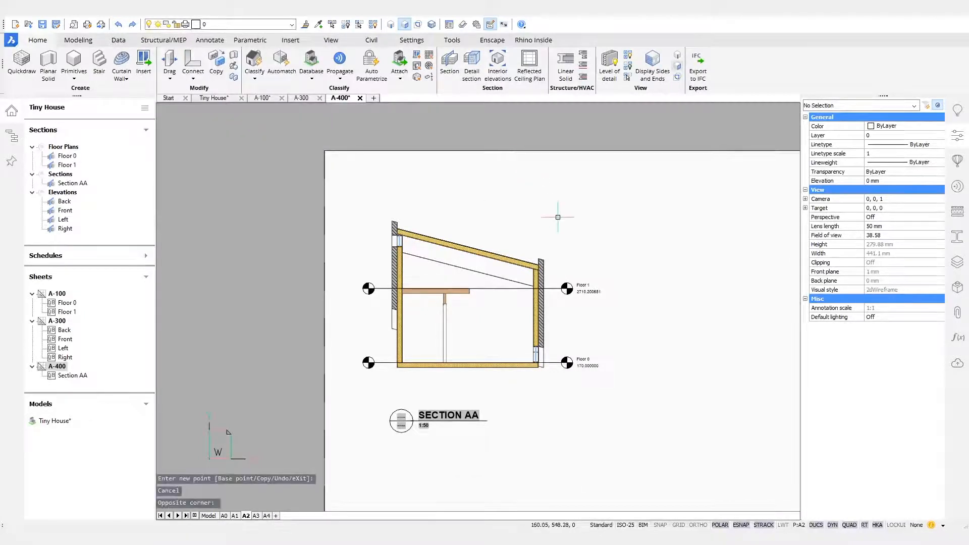
pyautogui.scroll(-1, 524, 232)
pyautogui.hotkey('ctrl', 's')
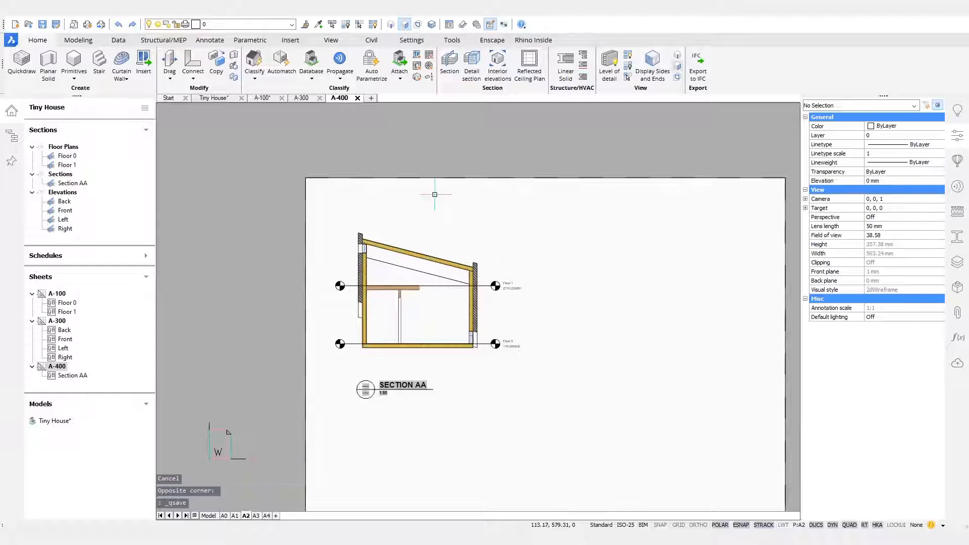
# Save sheet A-400 and regenerate the display of the Tiny House model
pyautogui.scroll(8, 361, 242)
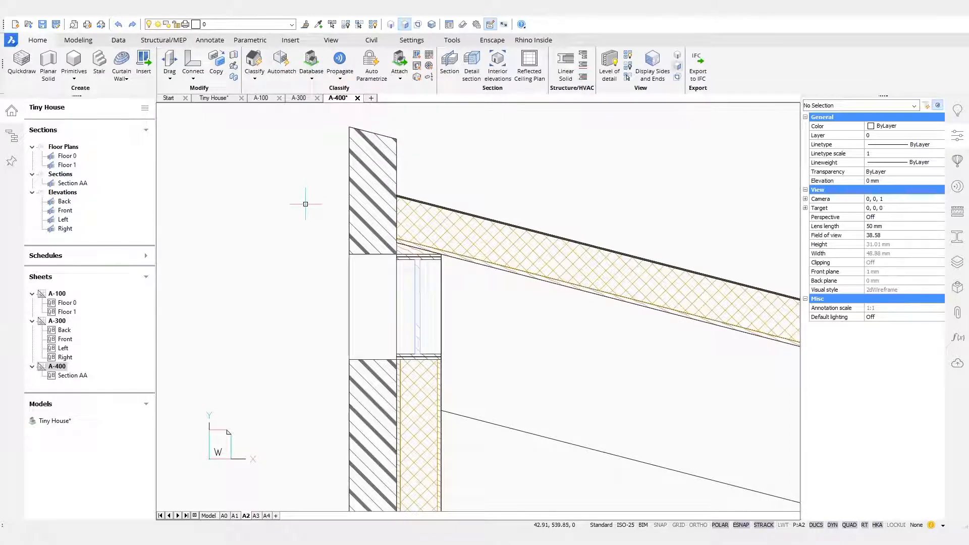
pyautogui.hotkey('ctrl', 's')
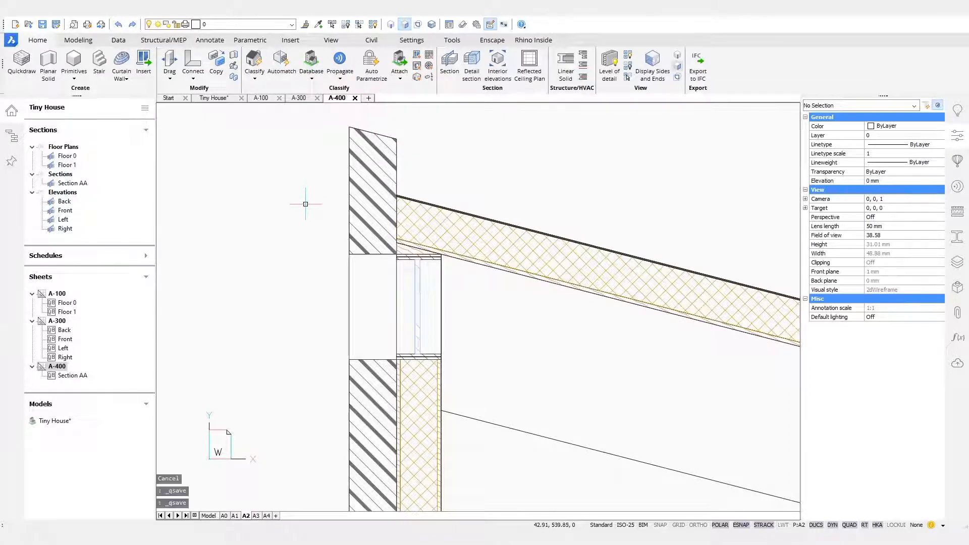
pyautogui.click(223, 101)
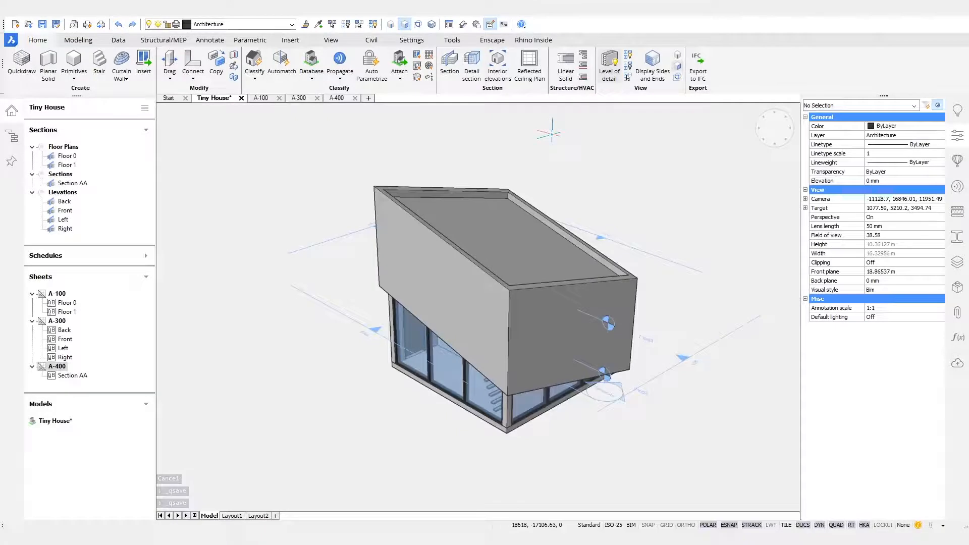
pyautogui.write('re')
pyautogui.press('Return')
# Isolate the outer cladding solid that wraps the upper part of the Tiny House
pyautogui.keyDown('shift'); pyautogui.moveTo(594, 198); pyautogui.dragTo(597, 253, button='middle'); pyautogui.keyUp('shift')
pyautogui.moveTo(597, 253)
pyautogui.click(666, 259)
pyautogui.press('Escape')
pyautogui.keyDown('shift'); pyautogui.moveTo(666, 134); pyautogui.dragTo(543, 216, button='middle'); pyautogui.keyUp('shift')
pyautogui.scroll(5, 492, 225)
pyautogui.scroll(-10, 491, 346)
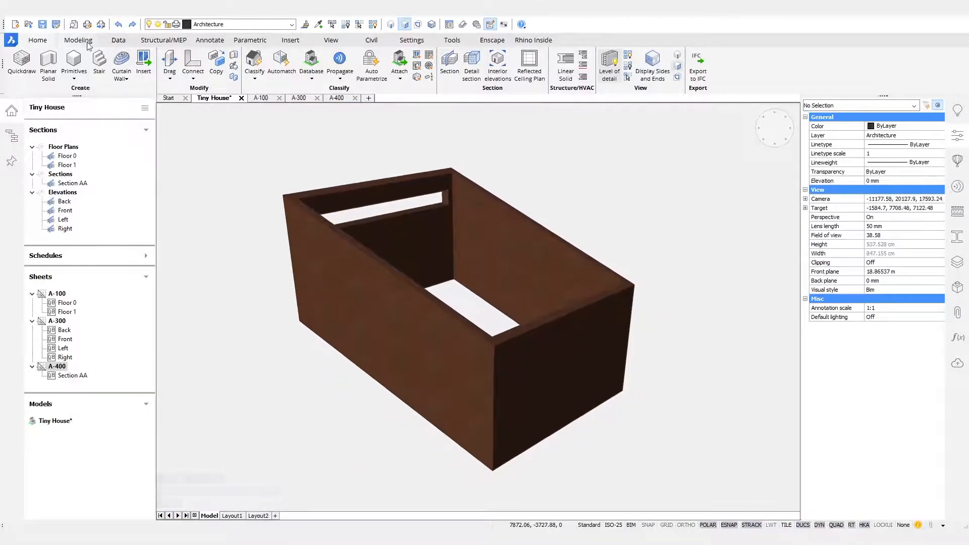
# Shell the isolated cladding solid with an offset distance of 10, removing its four inner wall faces
pyautogui.scroll(-1, 628, 77)
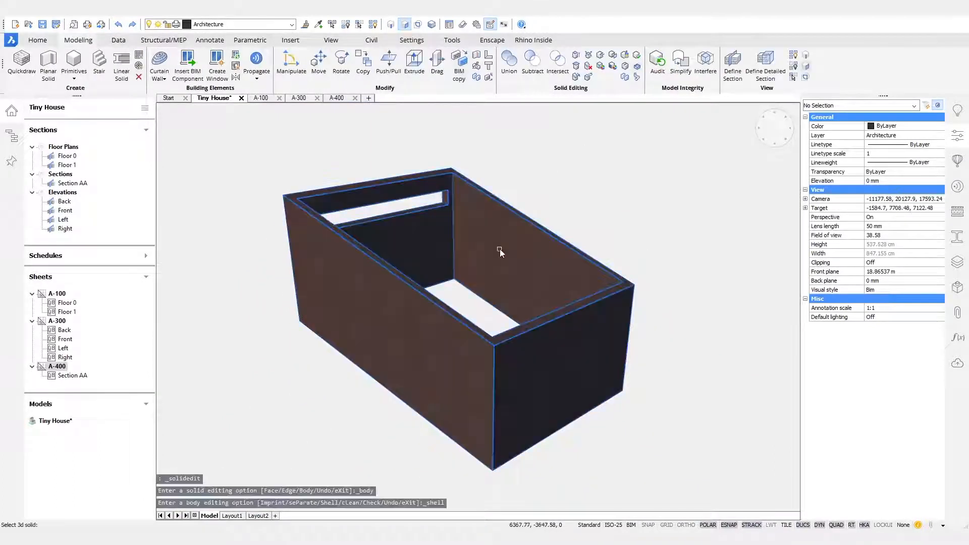
pyautogui.click(502, 240)
pyautogui.click(497, 237)
pyautogui.click(417, 245)
pyautogui.keyDown('shift'); pyautogui.moveTo(423, 229); pyautogui.dragTo(500, 236, button='middle'); pyautogui.keyUp('shift')
pyautogui.click(500, 236)
pyautogui.click(431, 257)
pyautogui.press('Return')
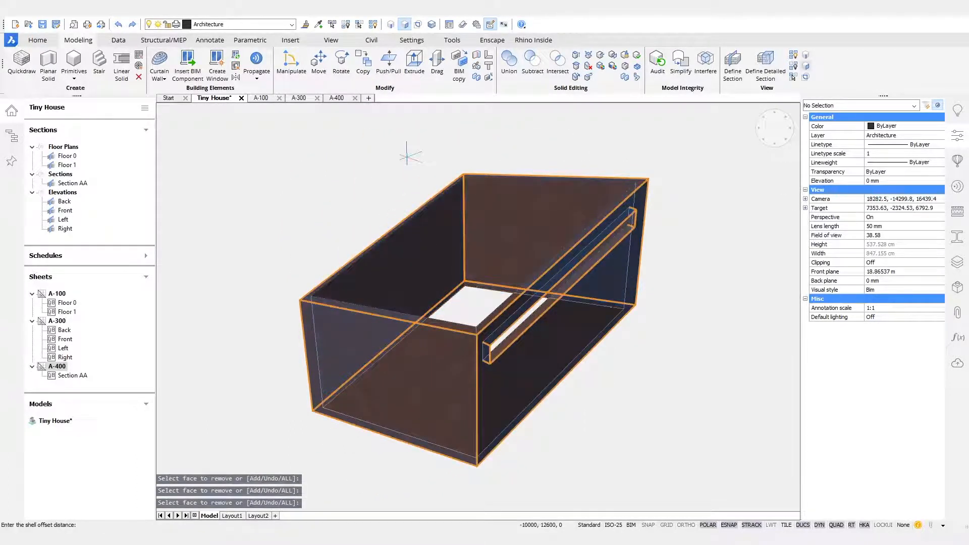
pyautogui.write('10')
pyautogui.press('Return')
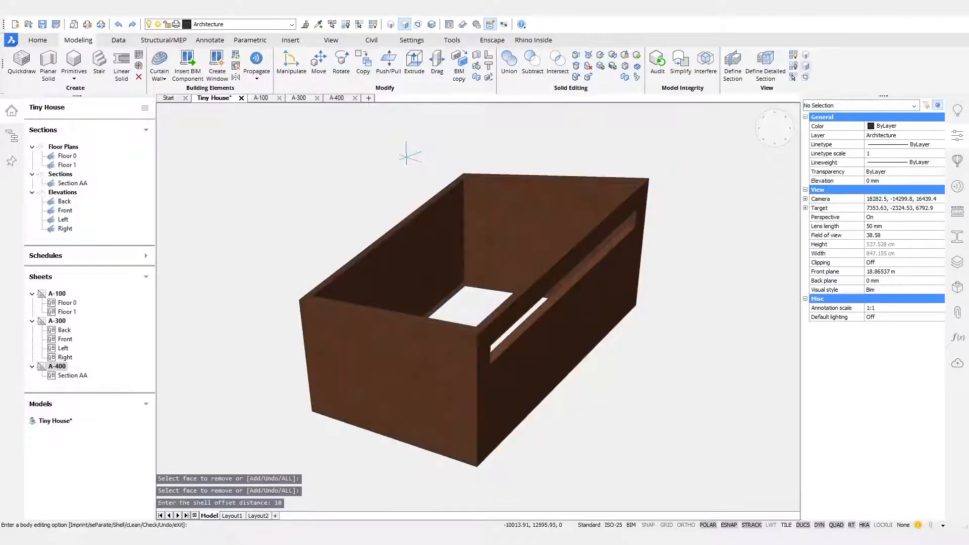
pyautogui.press('Return')
pyautogui.press('Return')
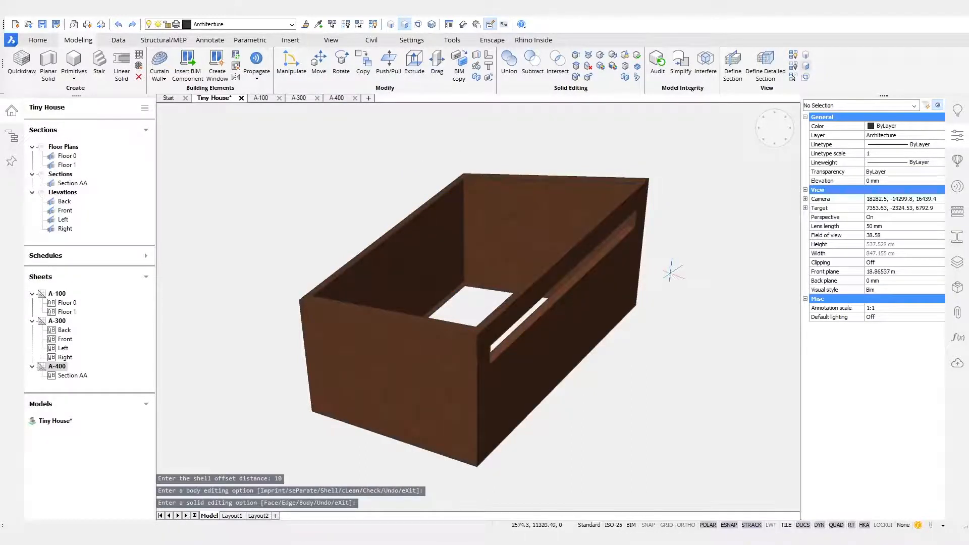
# Unisolate all hidden objects of the Tiny House and save the model
pyautogui.scroll(5, 634, 206)
pyautogui.keyDown('shift'); pyautogui.moveTo(591, 272); pyautogui.dragTo(429, 101, button='middle'); pyautogui.keyUp('shift')
pyautogui.scroll(4, 408, 269)
pyautogui.scroll(-5, 411, 275)
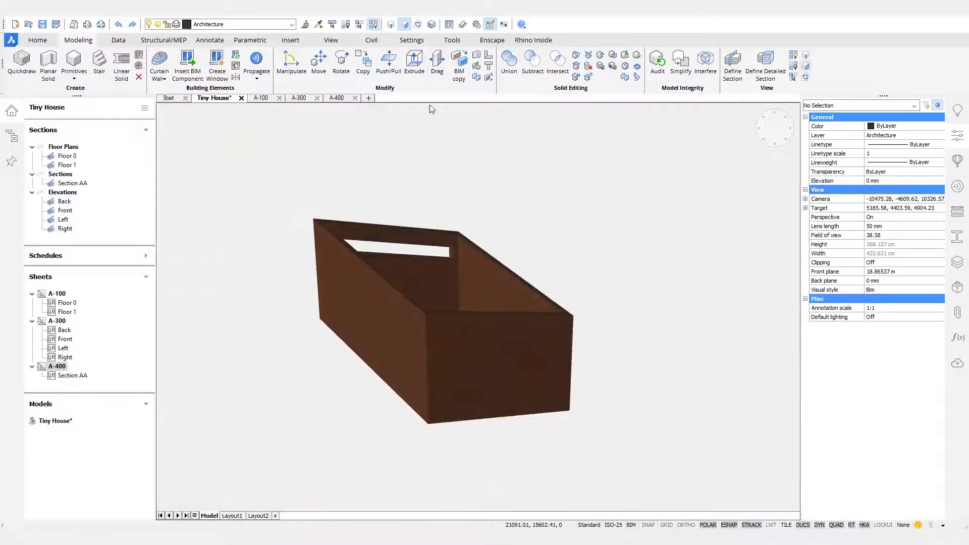
pyautogui.keyDown('shift'); pyautogui.moveTo(475, 175); pyautogui.dragTo(502, 177, button='middle'); pyautogui.keyUp('shift')
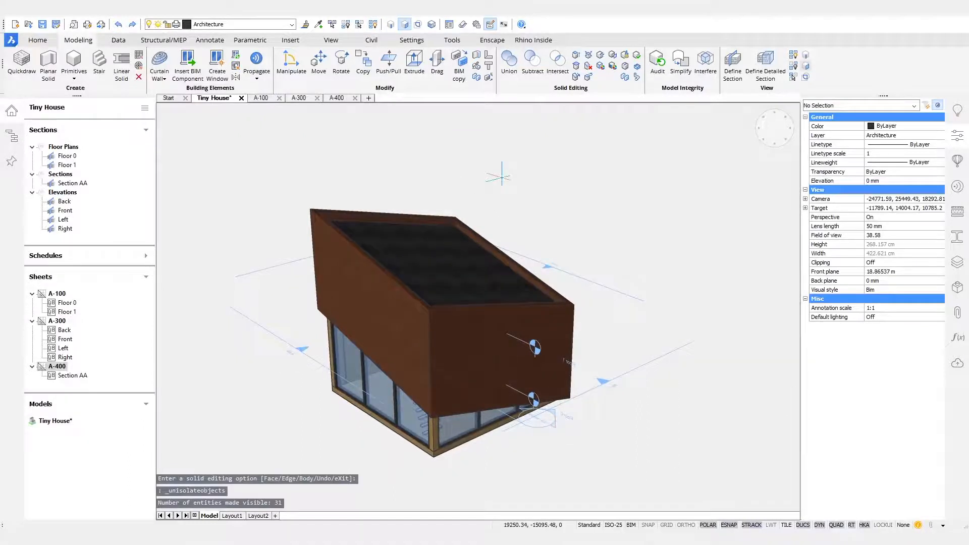
pyautogui.hotkey('ctrl', 's')
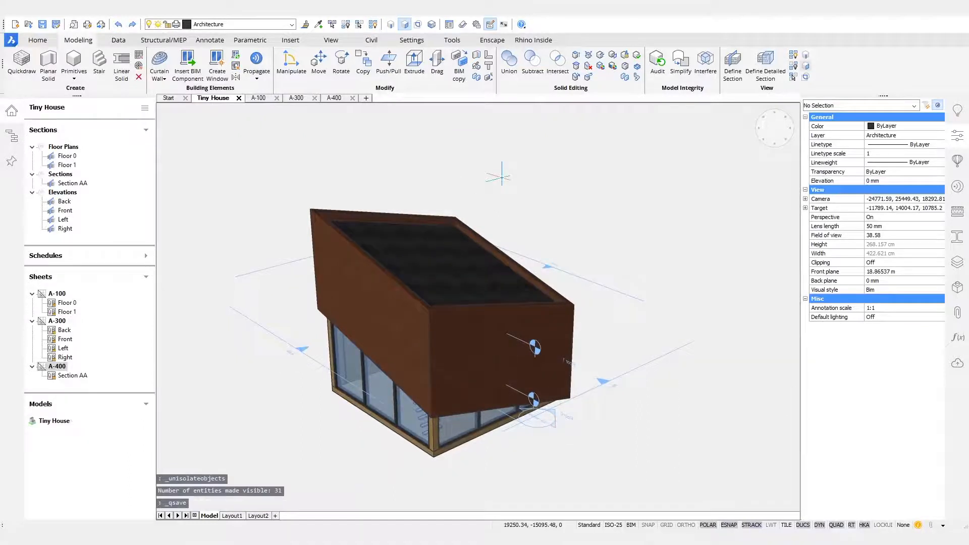
# Inspect the shelled cladding in Section AA on sheet A-400 and save the sheet
pyautogui.click(262, 99)
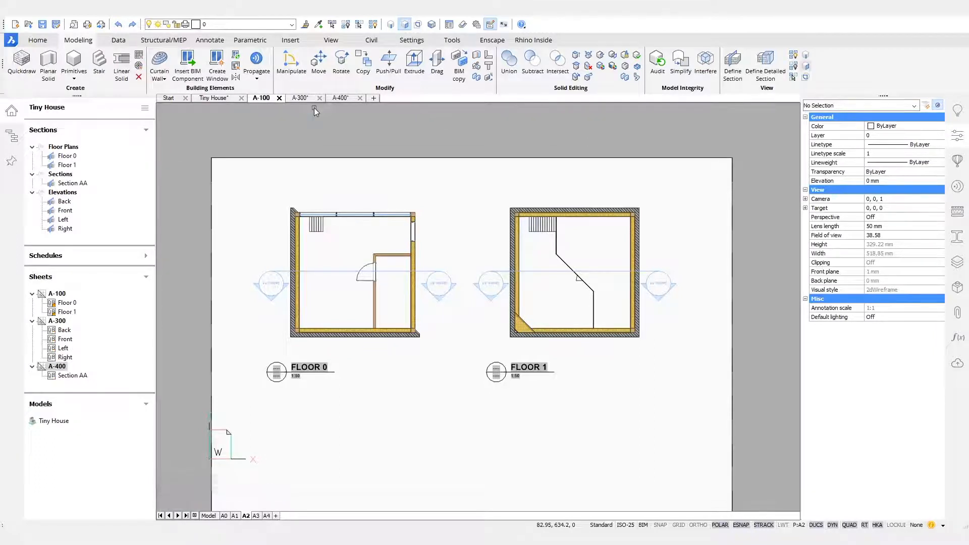
pyautogui.click(337, 98)
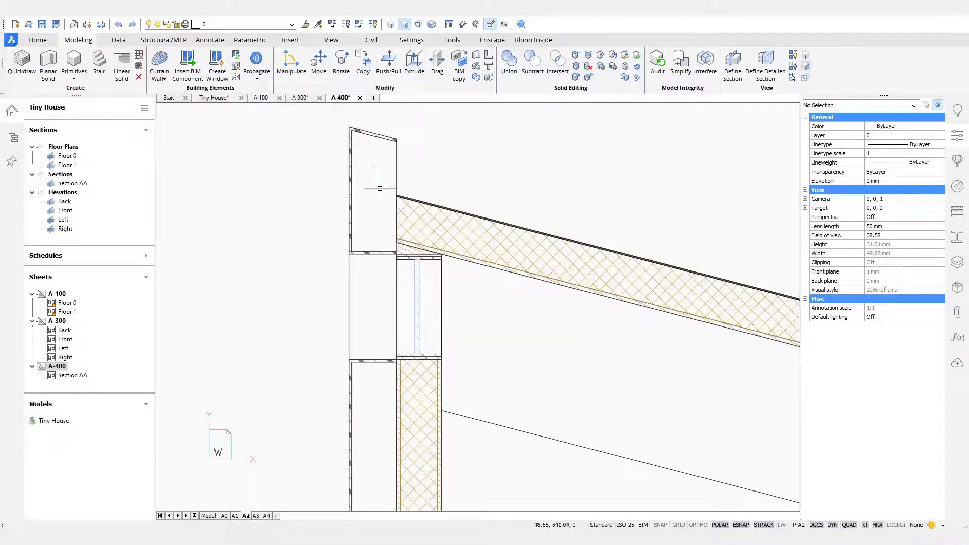
pyautogui.scroll(5, 379, 189)
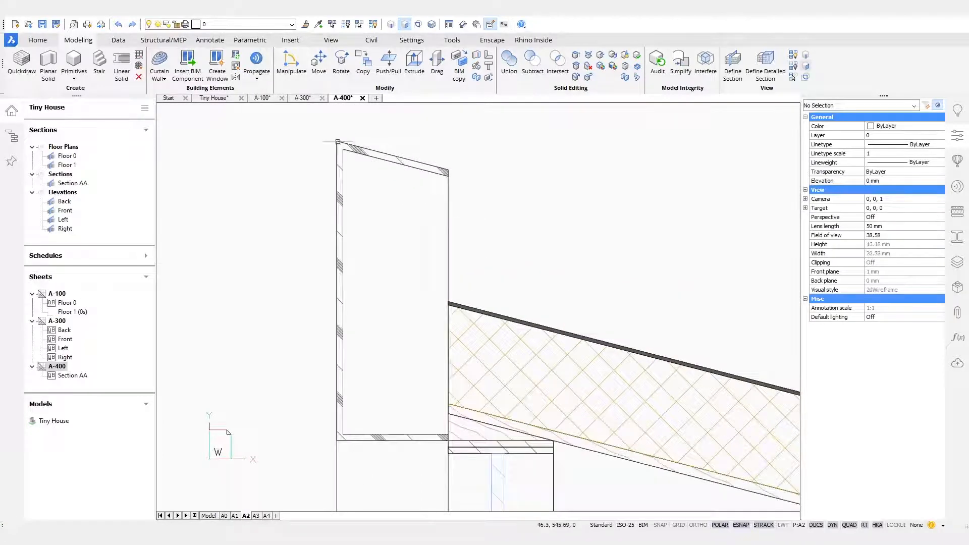
pyautogui.scroll(-5, 312, 393)
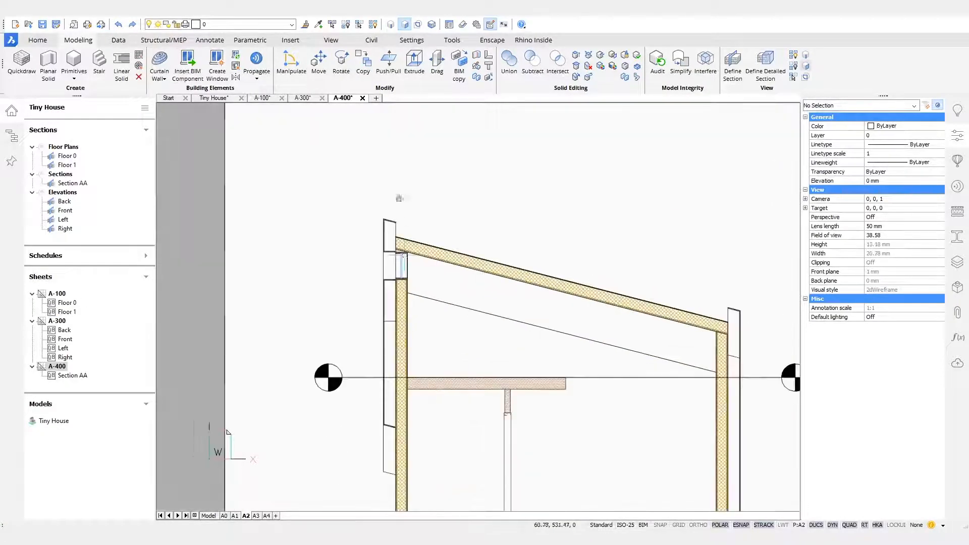
pyautogui.scroll(-5, 482, 348)
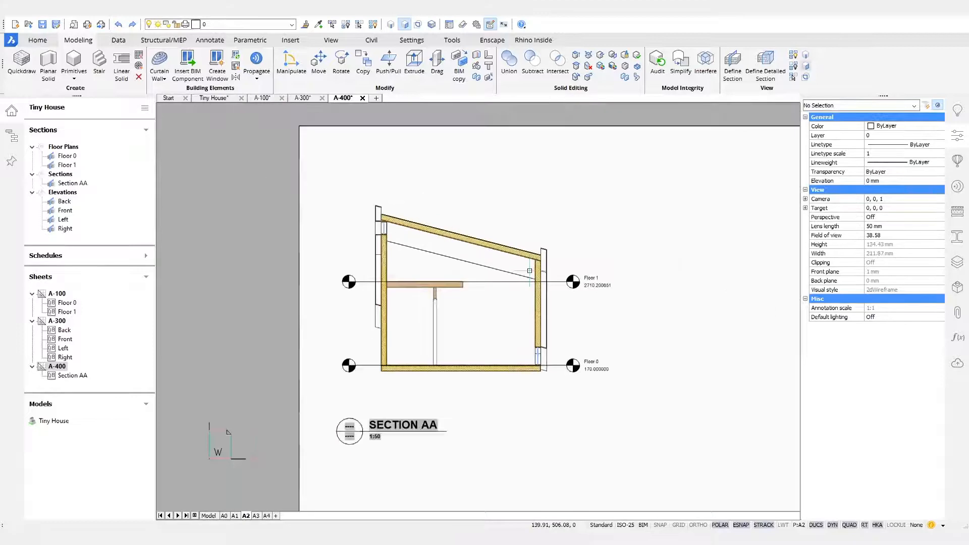
pyautogui.hotkey('ctrl', 's')
pyautogui.hotkey('ctrl', 's')
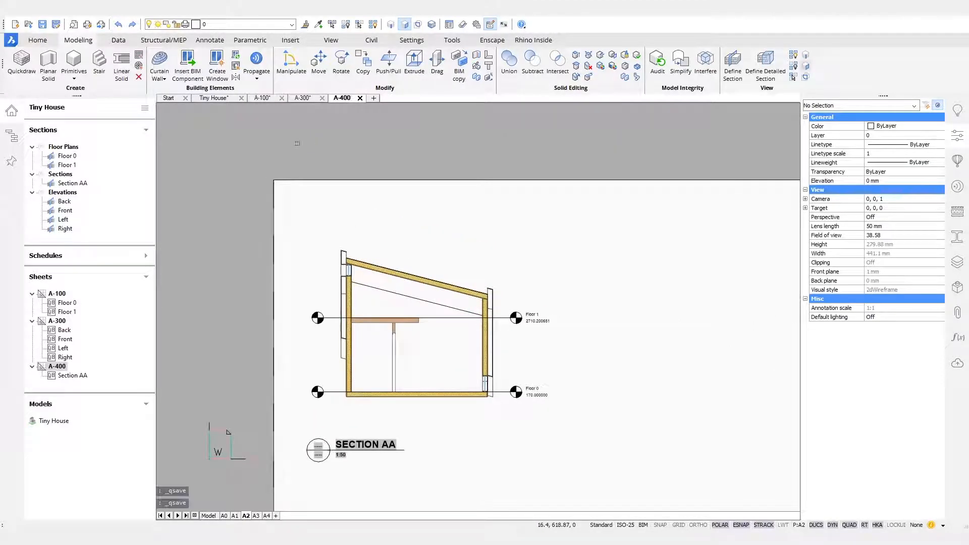
# Check the shelled cladding in the Floor 0 and Floor 1 plans on sheet A-100 and save the sheet
pyautogui.click(272, 97)
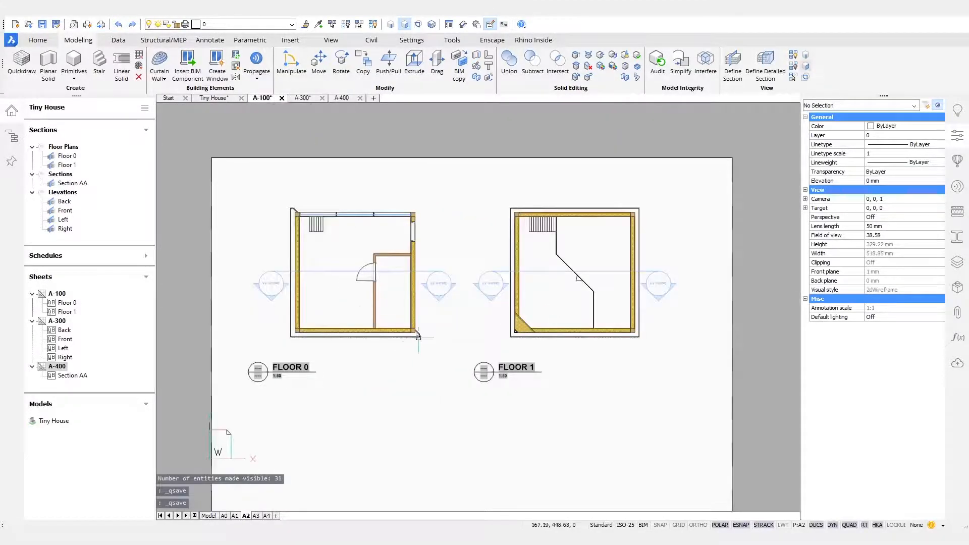
pyautogui.scroll(5, 413, 337)
pyautogui.scroll(-4, 446, 357)
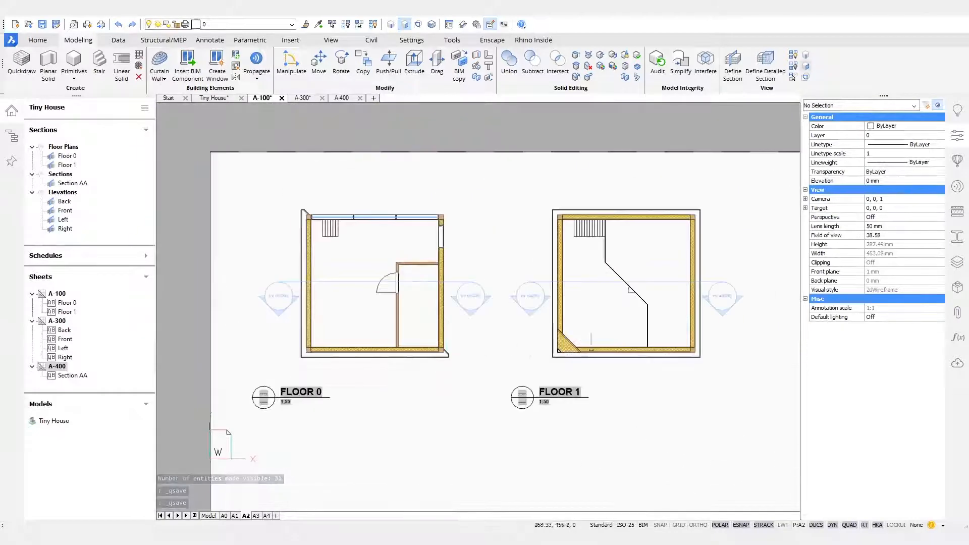
pyautogui.moveTo(637, 373); pyautogui.dragTo(607, 375, button='middle')
pyautogui.hotkey('ctrl', 's')
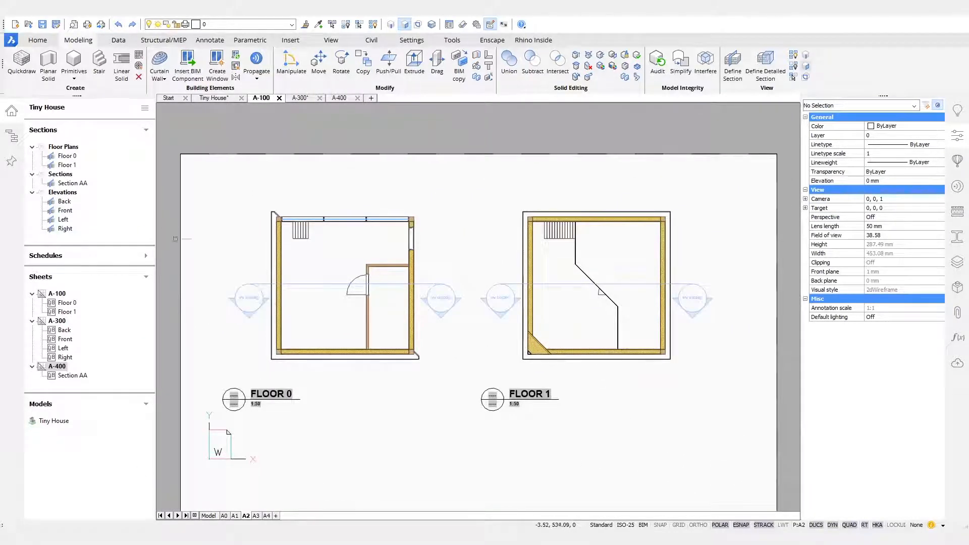
# Regenerate the Tiny House model's display and make Structure the current layer
pyautogui.click(217, 98)
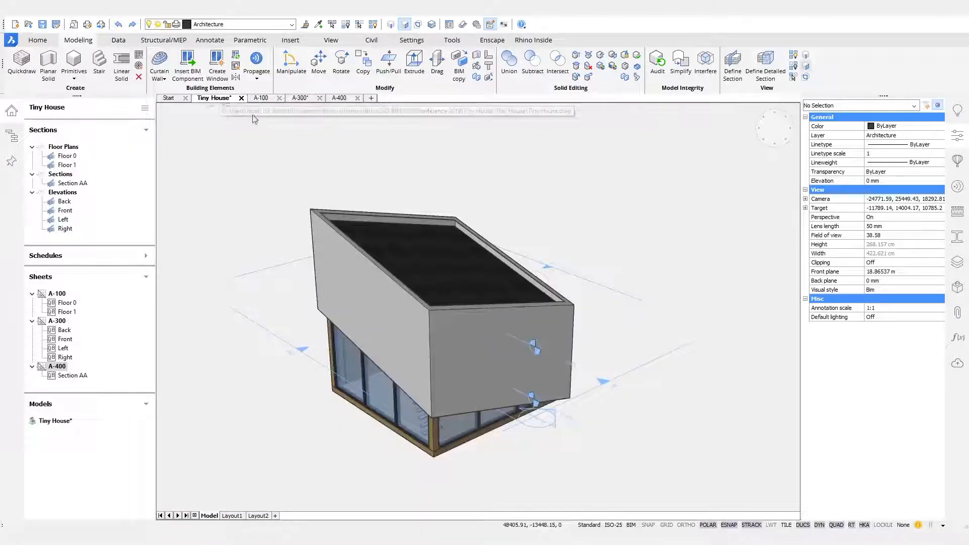
pyautogui.write('re')
pyautogui.press('Return')
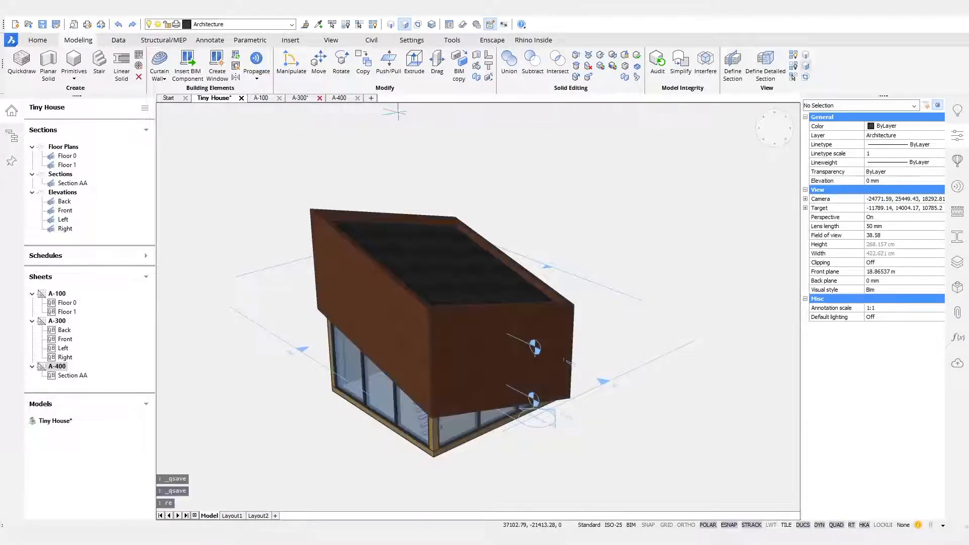
pyautogui.keyDown('shift'); pyautogui.moveTo(649, 470); pyautogui.dragTo(661, 453, button='middle'); pyautogui.keyUp('shift')
pyautogui.keyDown('shift'); pyautogui.moveTo(663, 458); pyautogui.dragTo(680, 465, button='middle'); pyautogui.keyUp('shift')
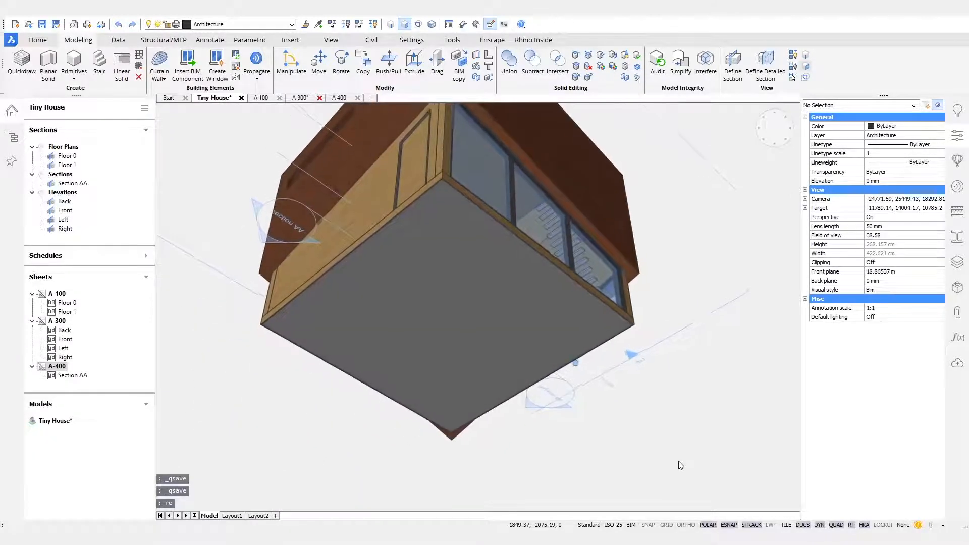
pyautogui.scroll(2, 535, 297)
pyautogui.press('Escape')
pyautogui.click(292, 24)
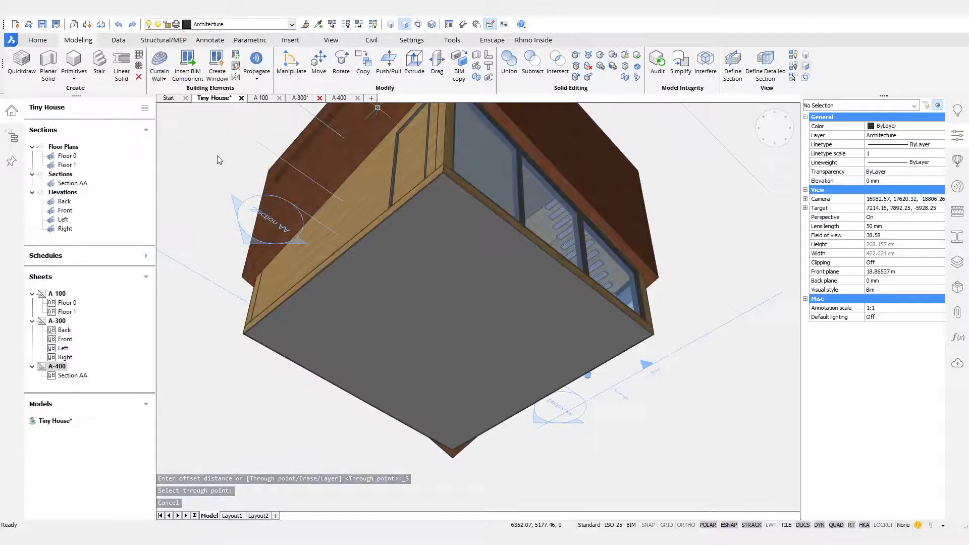
# Offset the outline of the ground floor slab's underside inward and isolate the resulting outline
pyautogui.press('Return')
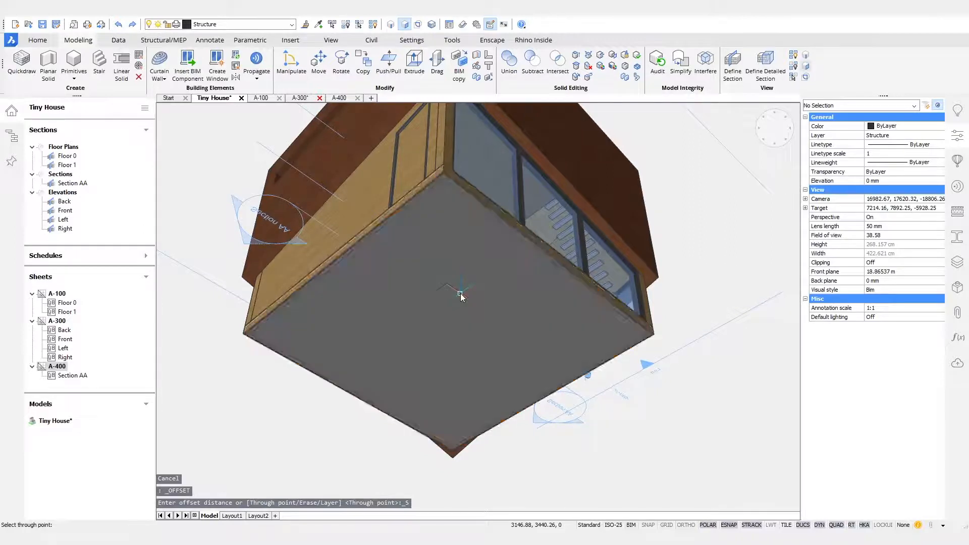
pyautogui.scroll(5, 460, 293)
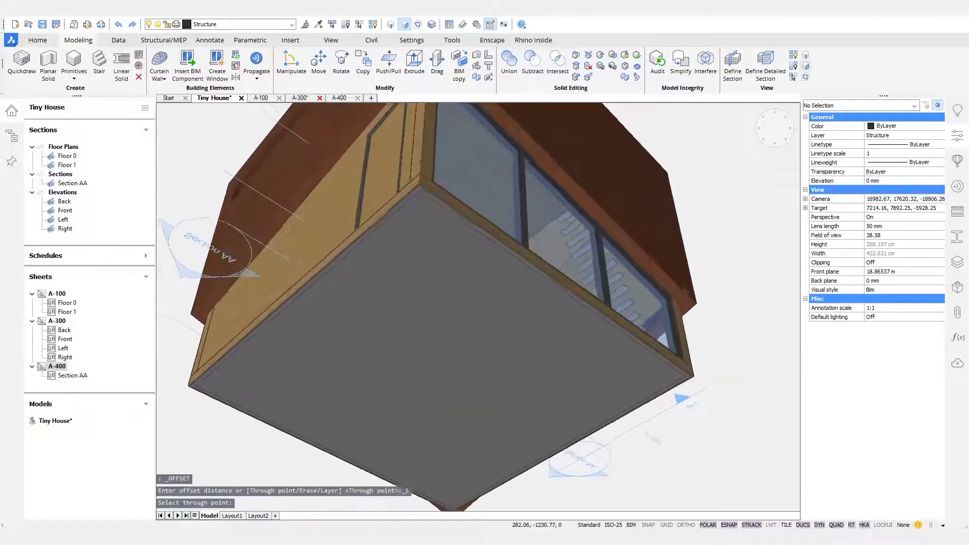
pyautogui.scroll(2, 408, 293)
pyautogui.moveTo(408, 293); pyautogui.dragTo(419, 342, button='middle')
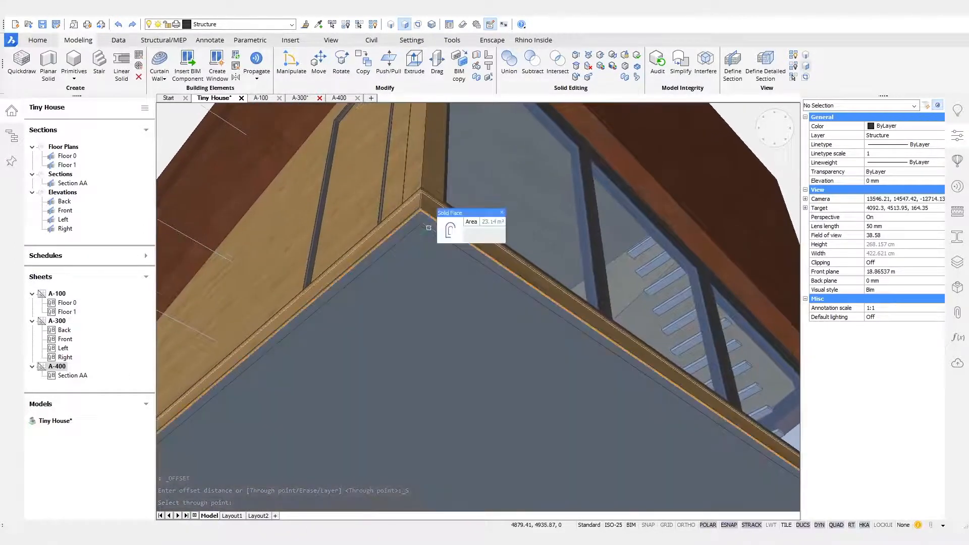
pyautogui.moveTo(429, 228)
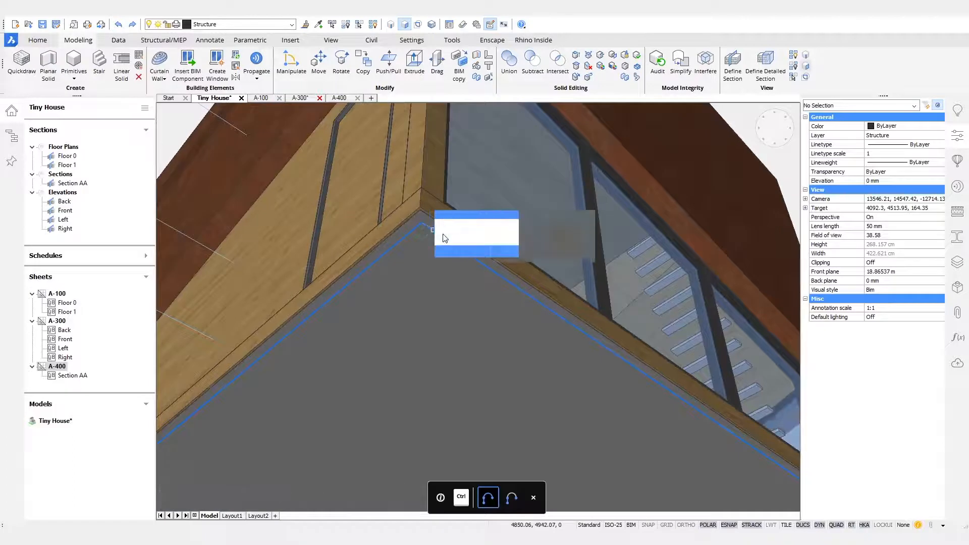
pyautogui.click(474, 234)
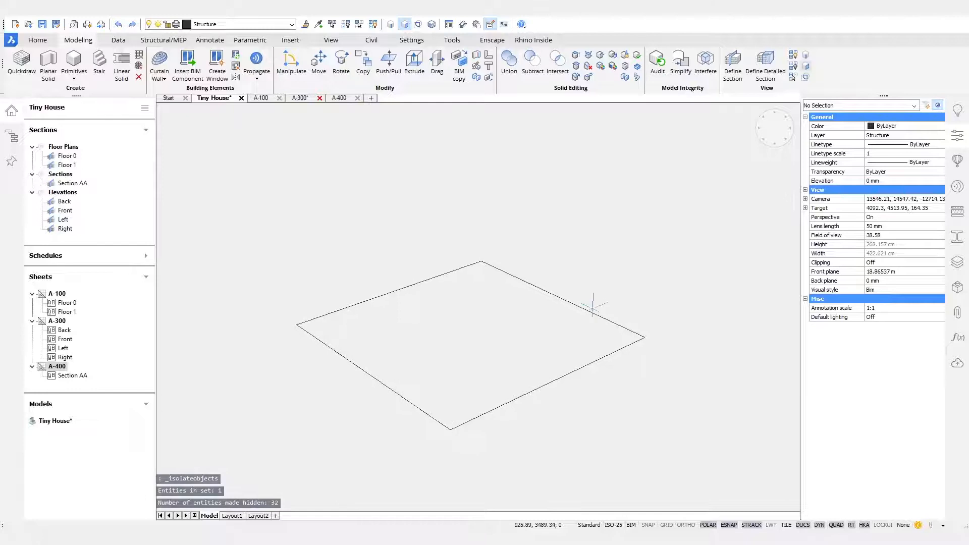
# Convert the isolated floor outline into a region
pyautogui.write('region')
pyautogui.press('Return')
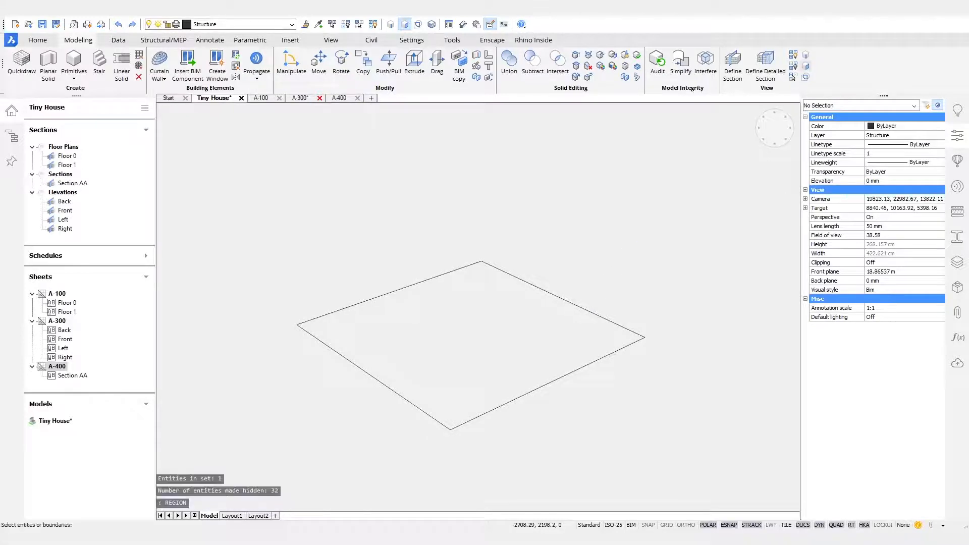
pyautogui.click(580, 308)
pyautogui.press('Return')
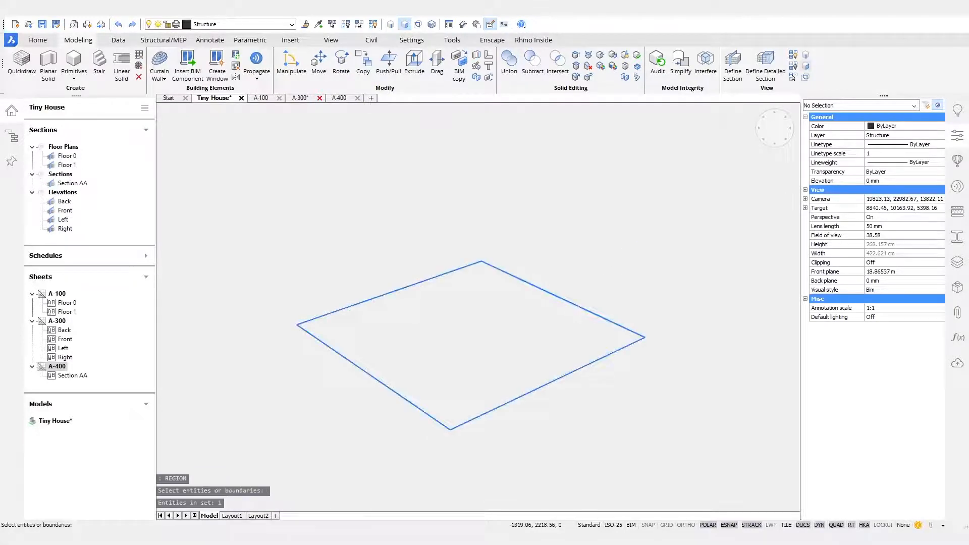
pyautogui.moveTo(554, 316)
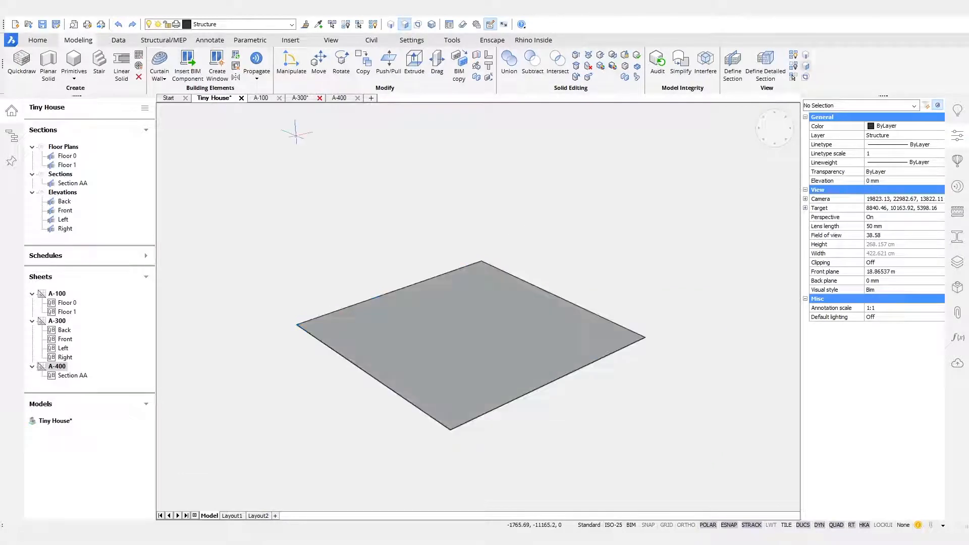
# Panelize the floor region into a three-by-three grid with 155.667 cm panels in both directions
pyautogui.click(165, 79)
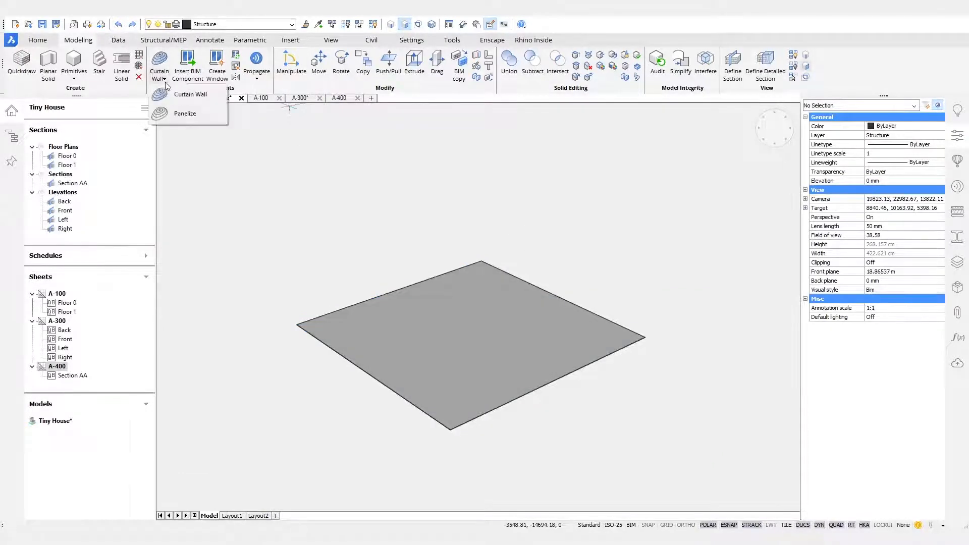
pyautogui.click(180, 113)
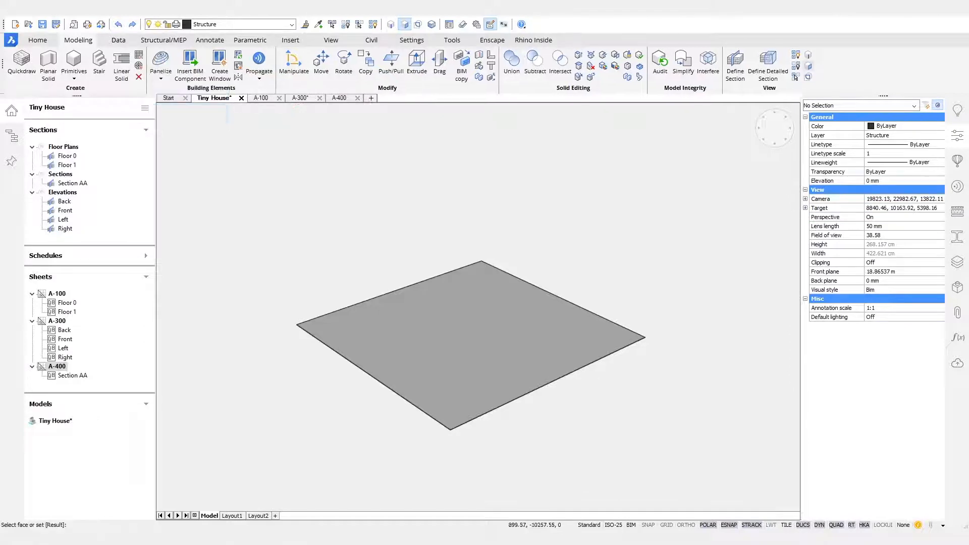
pyautogui.click(446, 371)
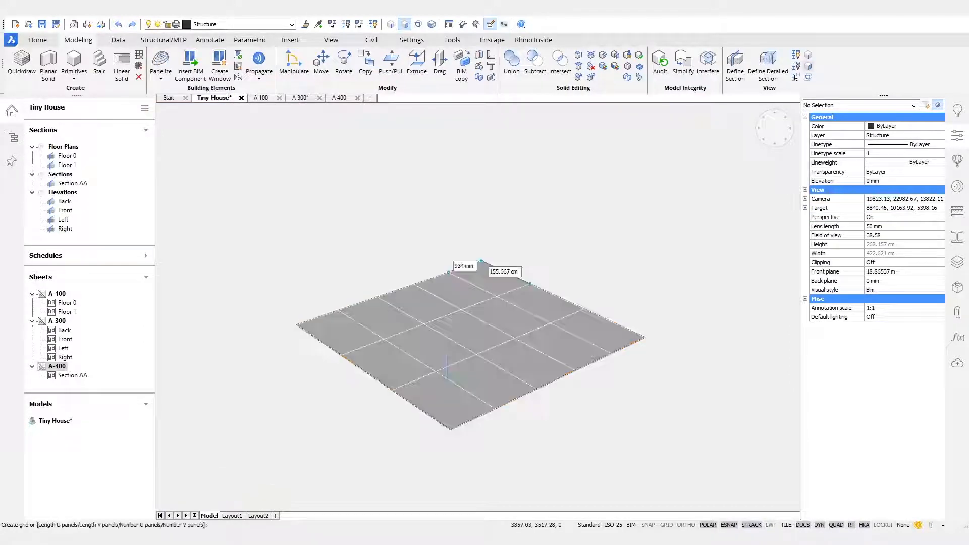
pyautogui.click(465, 266)
pyautogui.write('15')
pyautogui.press('Tab')
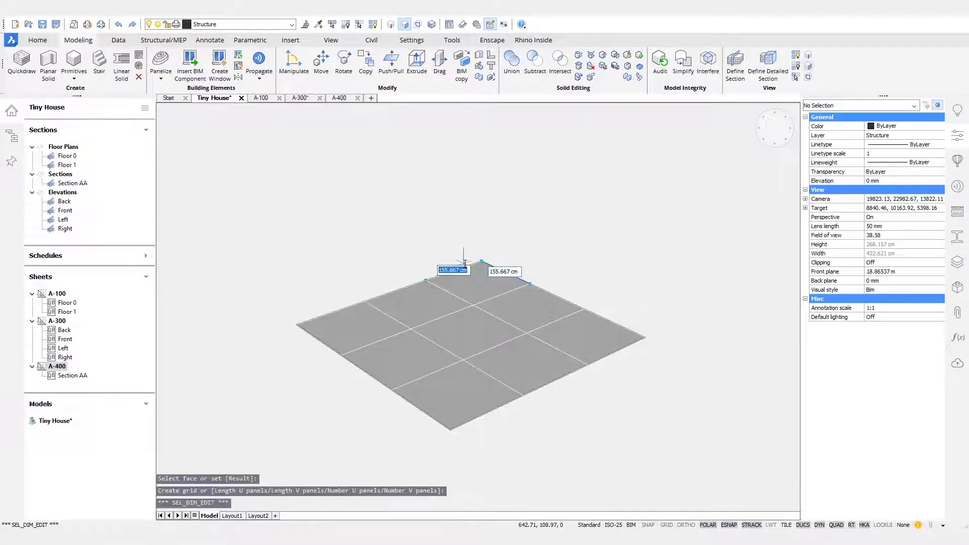
pyautogui.press('Return')
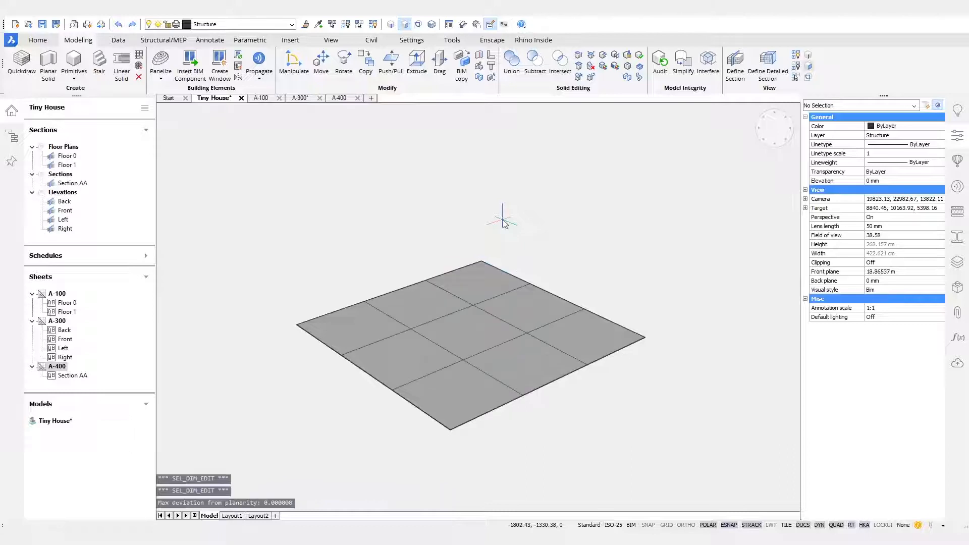
# Delete the floor region beneath the panel grid and explode the grid block into separate axes
pyautogui.click(488, 299)
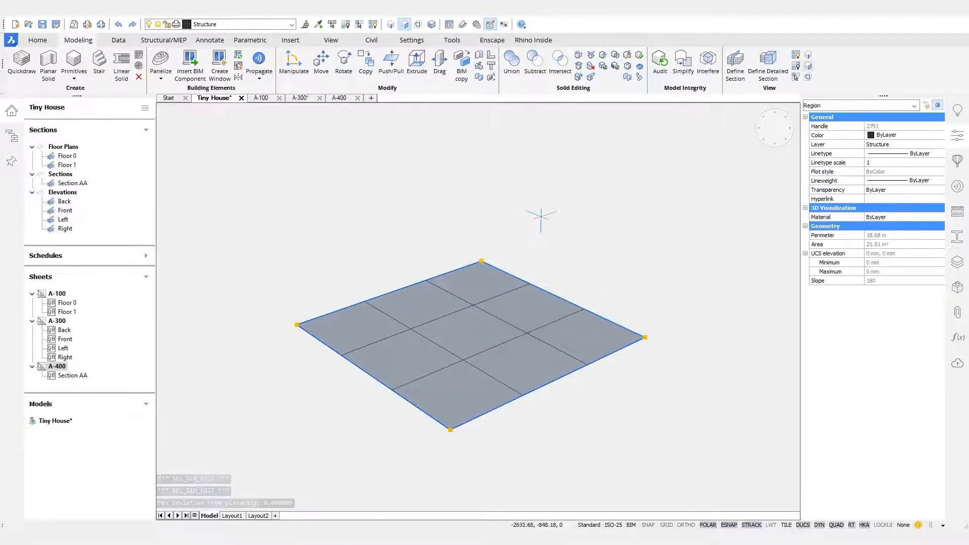
pyautogui.press('Delete')
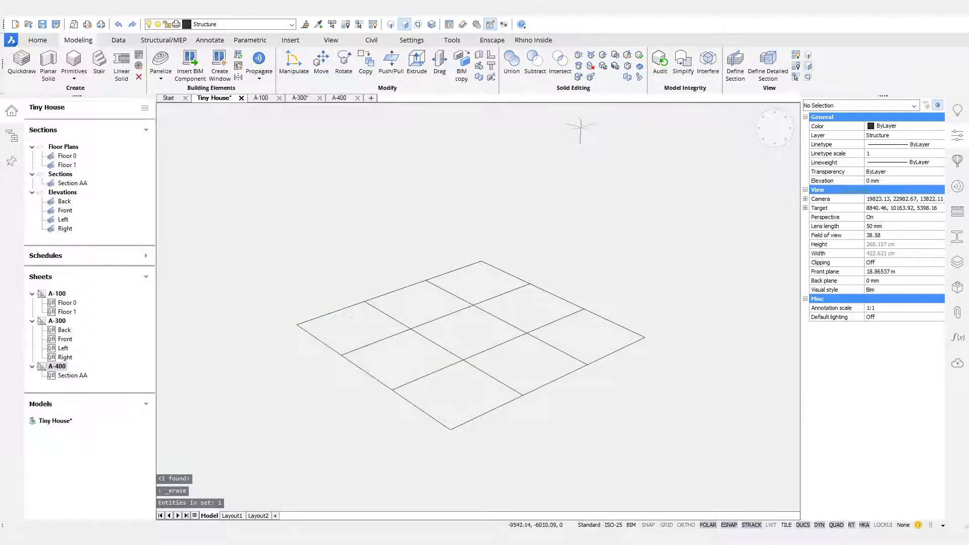
pyautogui.click(484, 297)
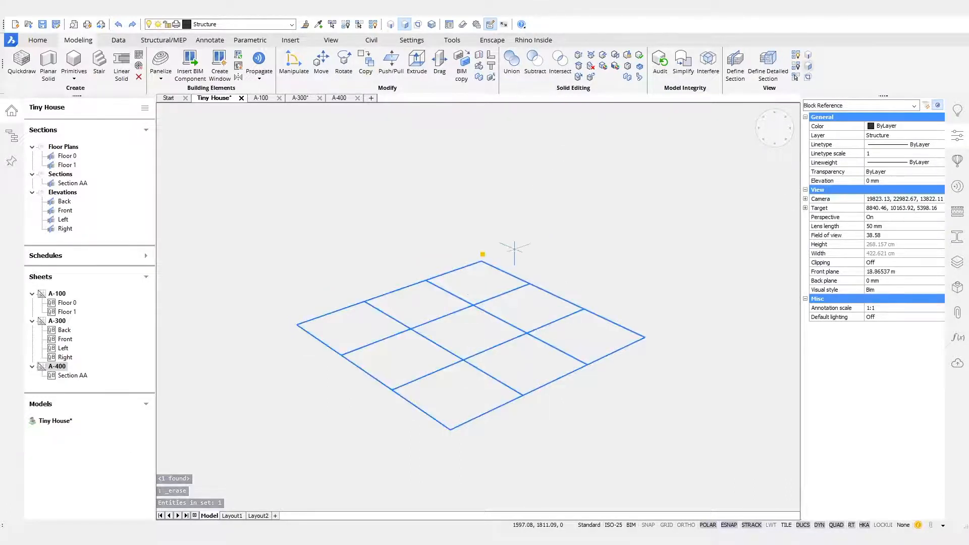
pyautogui.press('Escape')
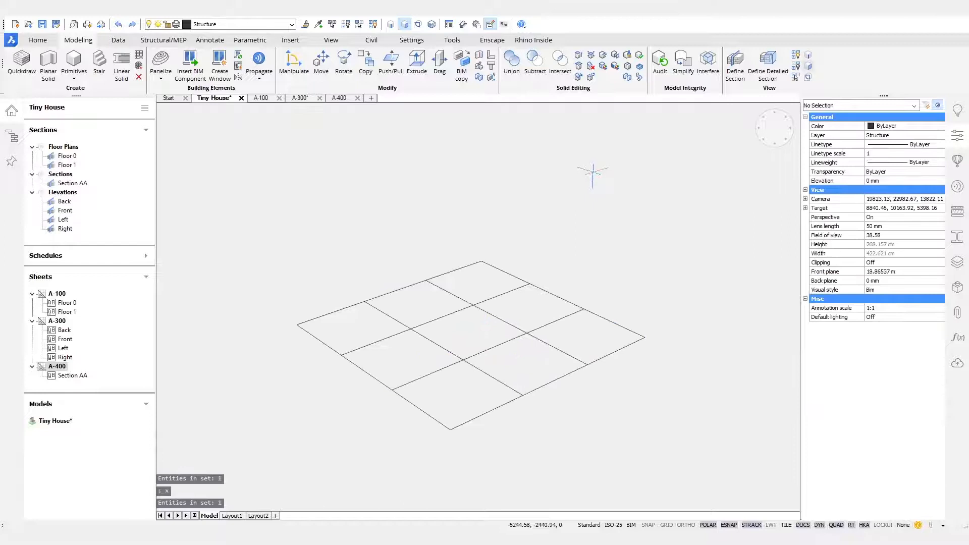
# Remove the BIM classification from all eight grid axes
pyautogui.moveTo(525, 333)
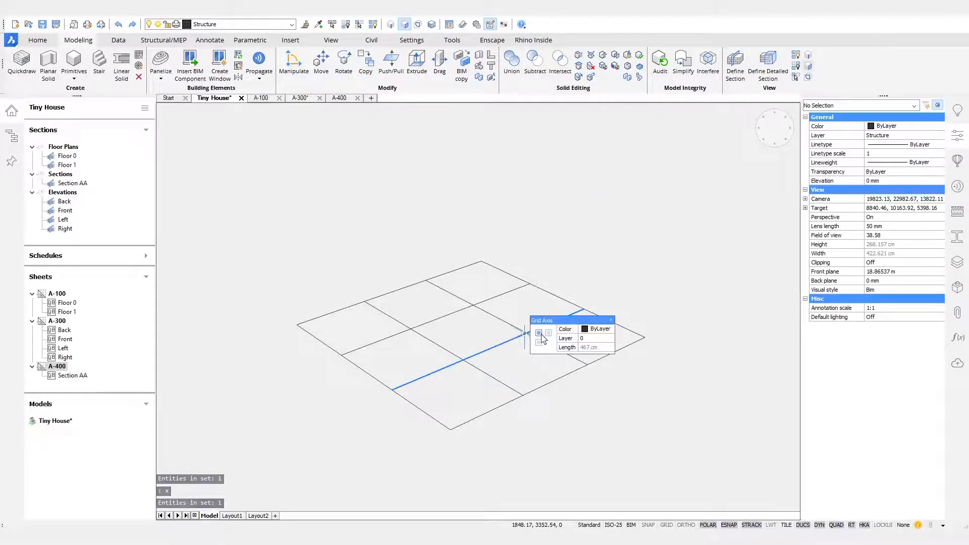
pyautogui.moveTo(584, 417); pyautogui.dragTo(313, 232)
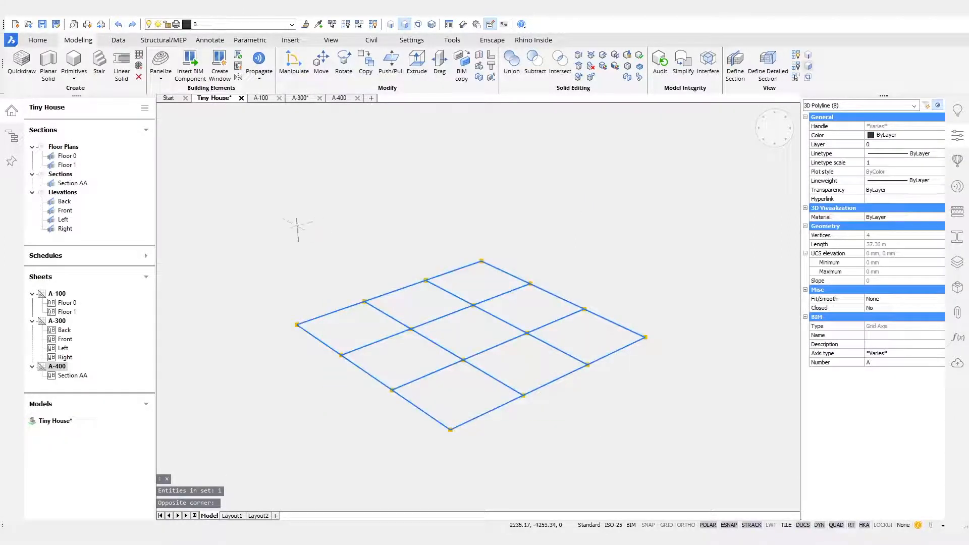
pyautogui.moveTo(284, 247)
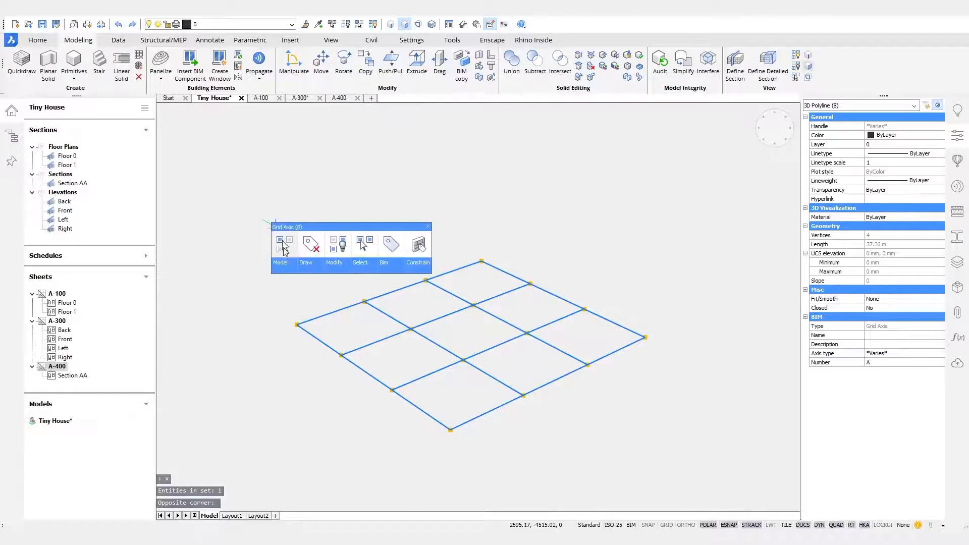
pyautogui.moveTo(393, 273)
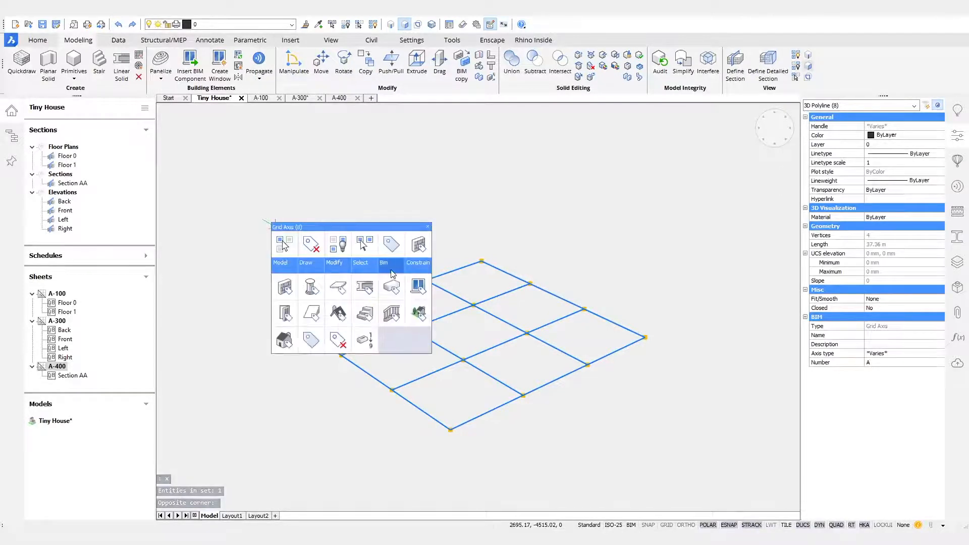
pyautogui.click(350, 342)
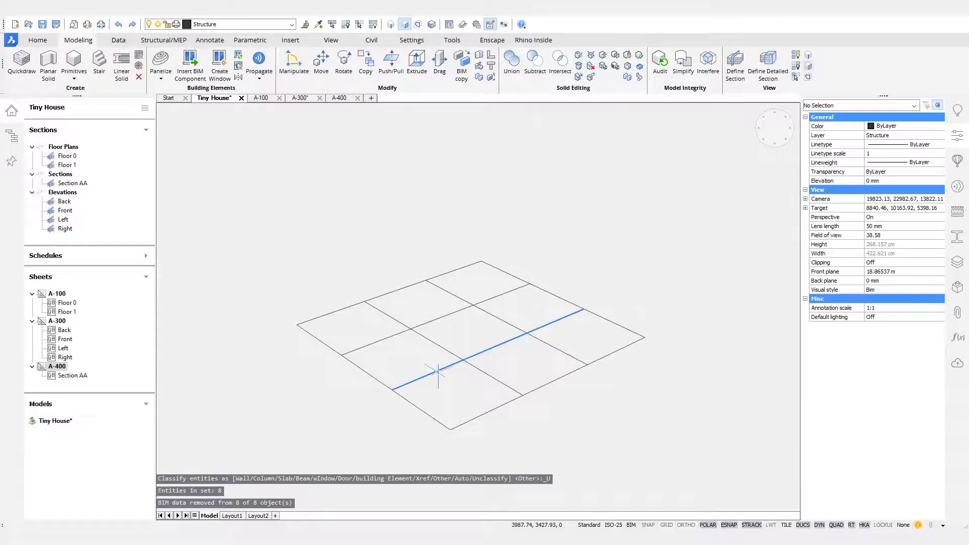
# Explode two parallel inner grid polylines into individual line segments and check the segments
pyautogui.moveTo(456, 376)
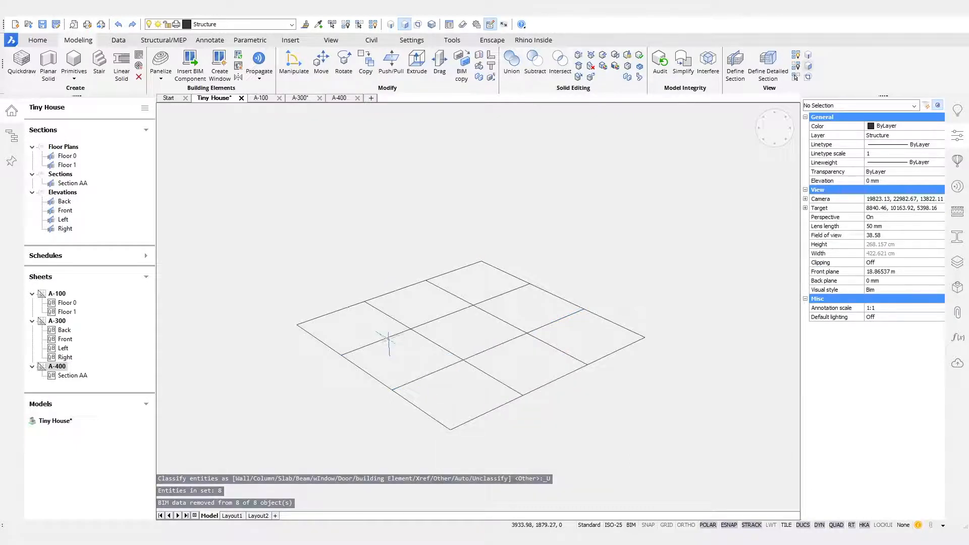
pyautogui.click(390, 338)
pyautogui.click(425, 376)
pyautogui.write('x')
pyautogui.press('Return')
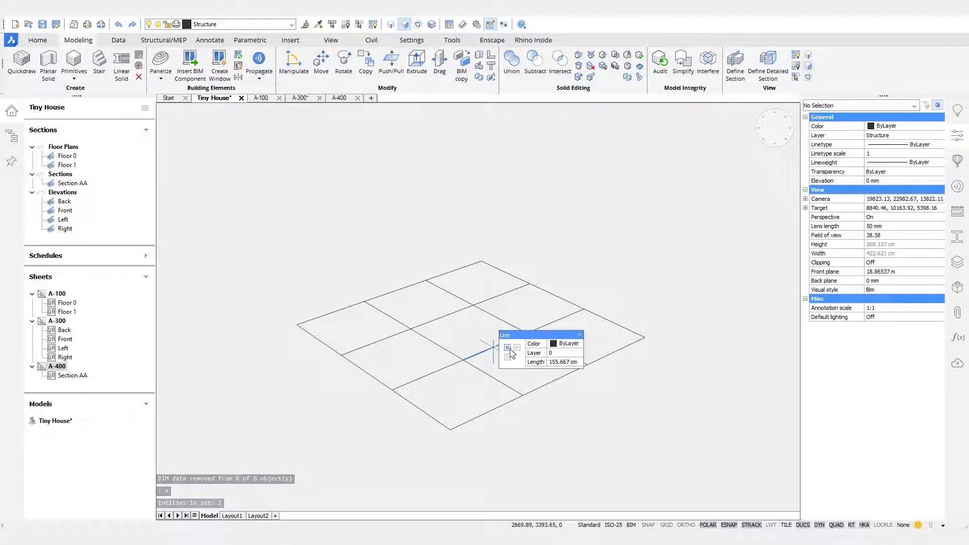
pyautogui.click(454, 363)
pyautogui.press('Escape')
pyautogui.press('Escape')
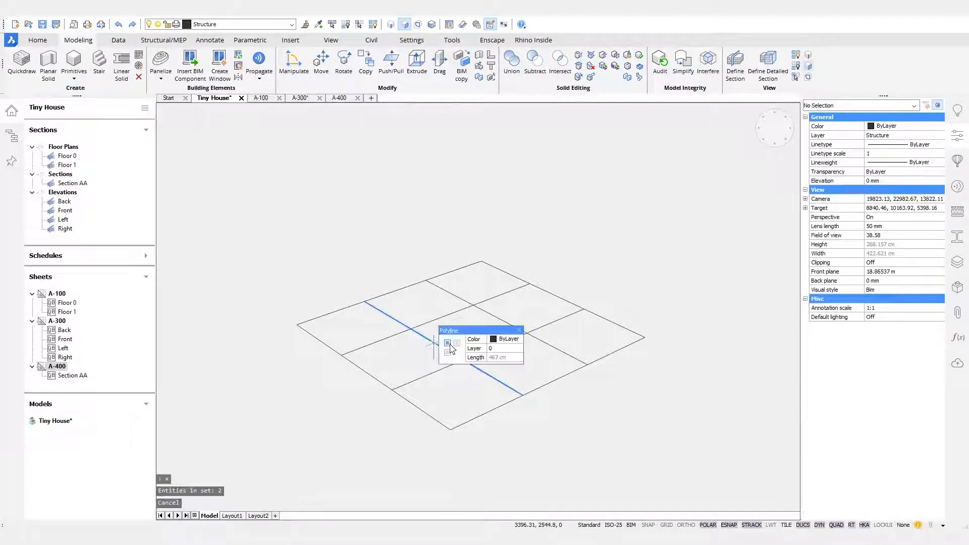
pyautogui.keyDown('shift'); pyautogui.moveTo(581, 206); pyautogui.dragTo(595, 223, button='middle'); pyautogui.keyUp('shift')
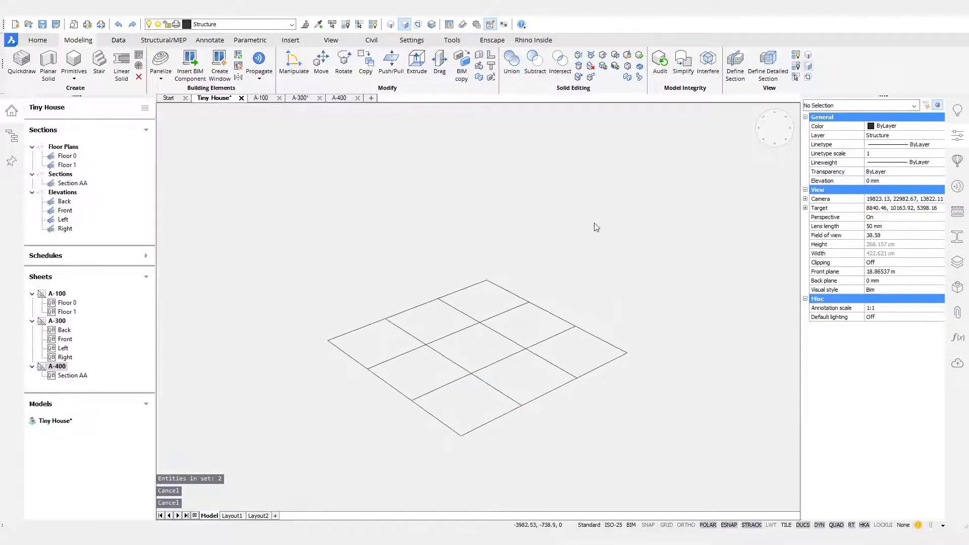
# Show the Floor 1 roof in the model from the structure tree
pyautogui.click(13, 141)
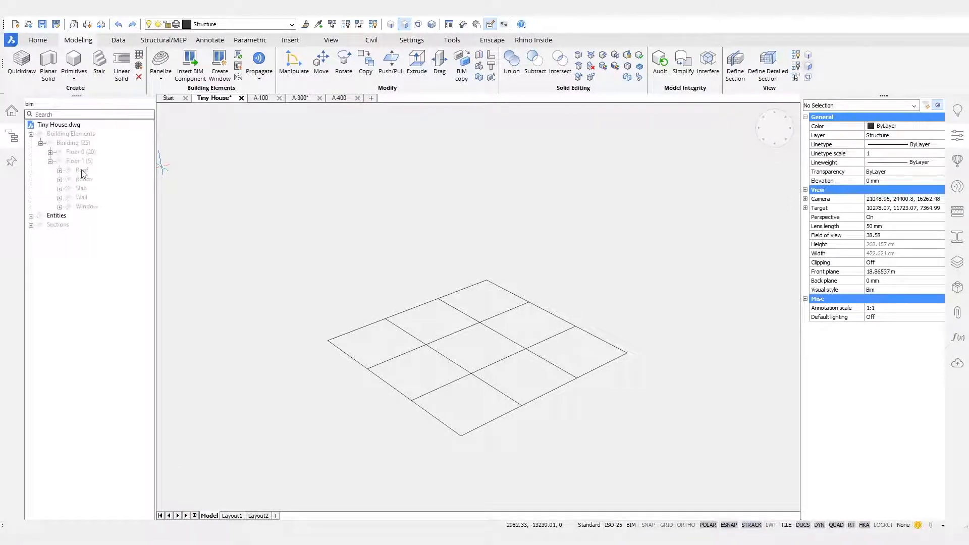
pyautogui.rightClick(83, 171)
pyautogui.click(116, 178)
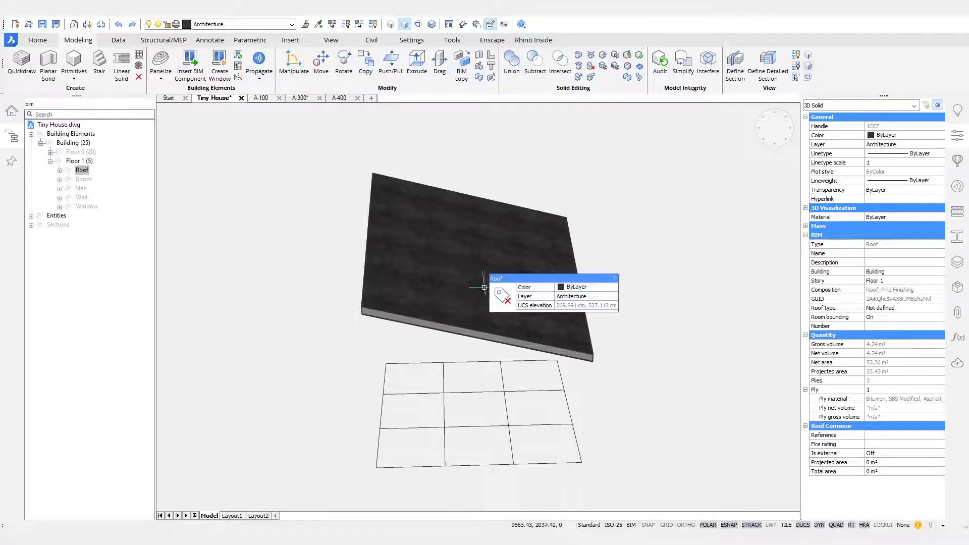
# Extract the roof's underside face as a region and hide the roof solid
pyautogui.press('Escape')
pyautogui.press('Escape')
pyautogui.press('Escape')
pyautogui.click(511, 268)
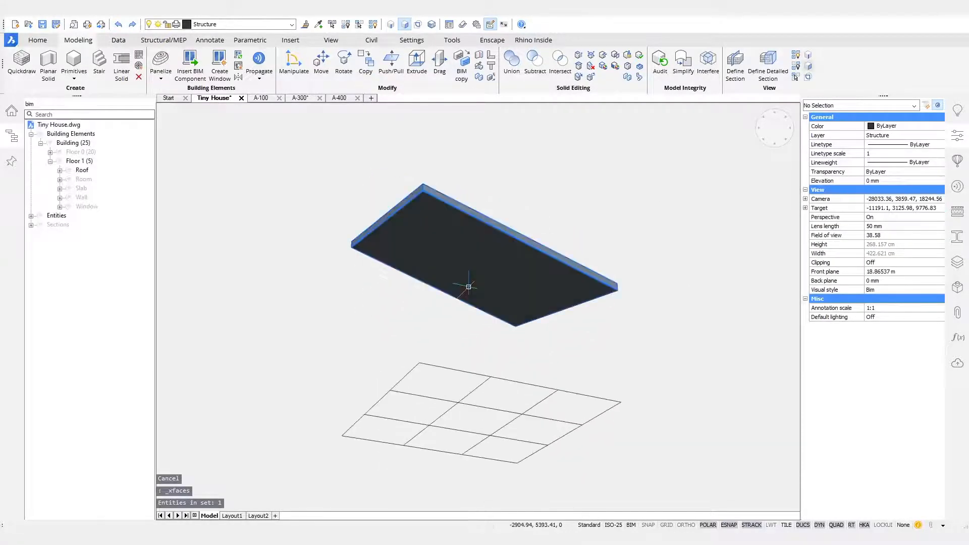
pyautogui.click(487, 291)
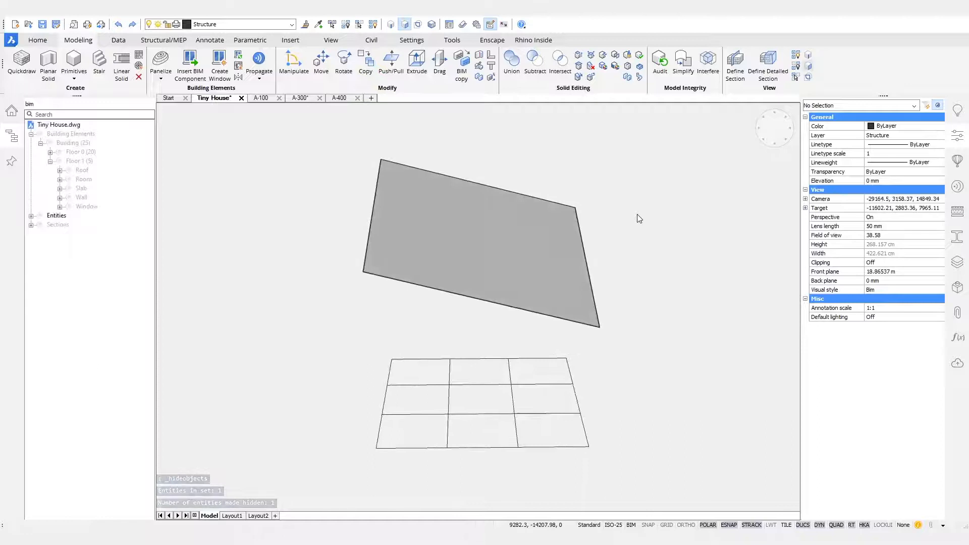
# Project the floor grid's 12 entities onto the sloped roof region with PROJECTGEOMETRY, using the UCS direction
pyautogui.write('PROJECTGEOMETRY')
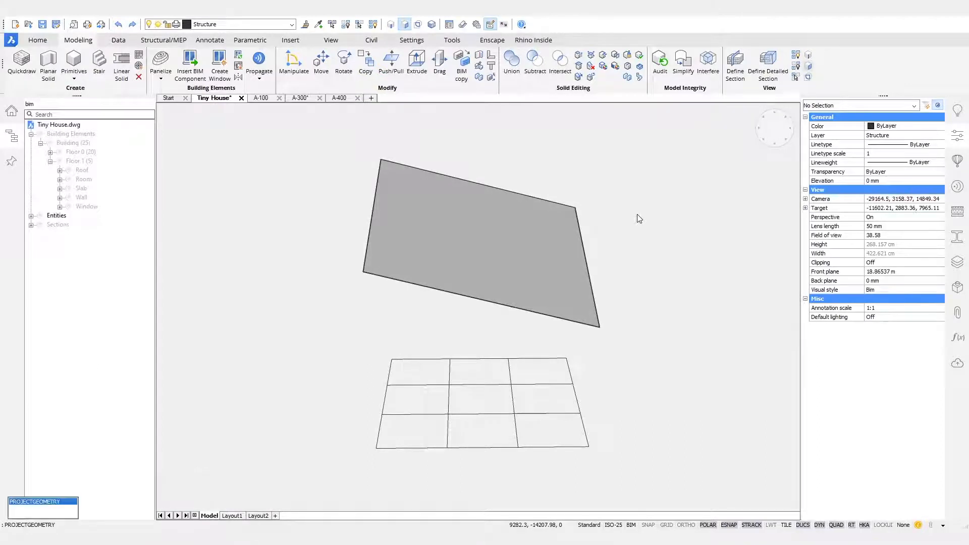
pyautogui.press('Return')
pyautogui.press('Return')
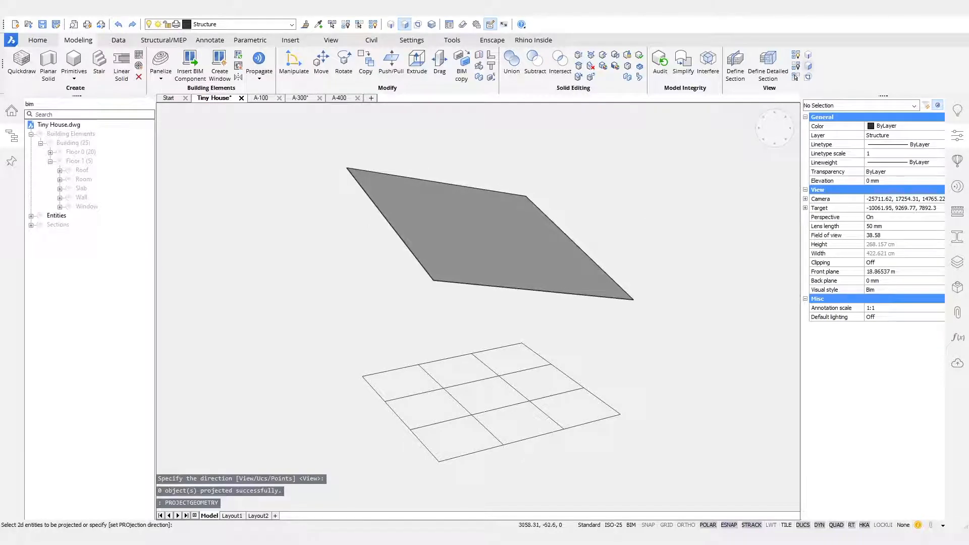
pyautogui.click(584, 463)
pyautogui.click(347, 348)
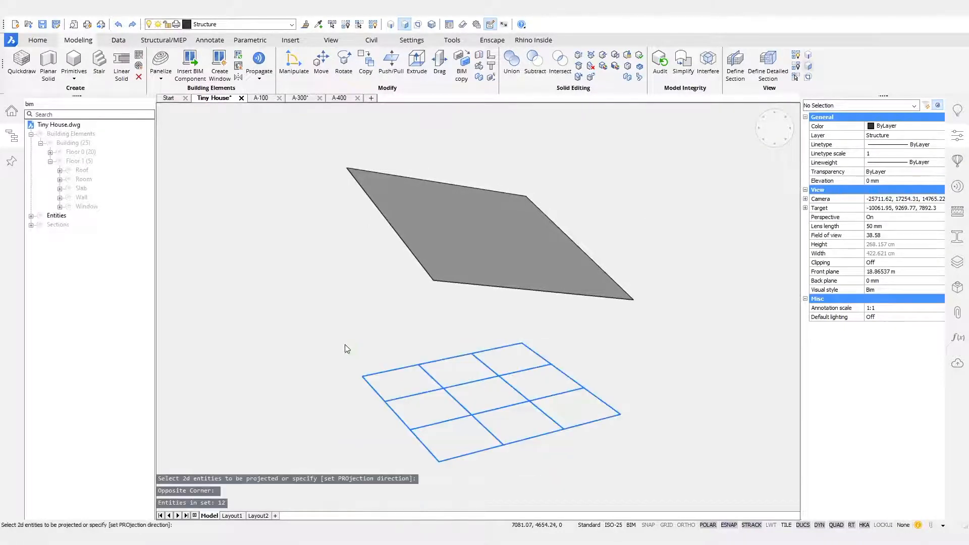
pyautogui.press('Return')
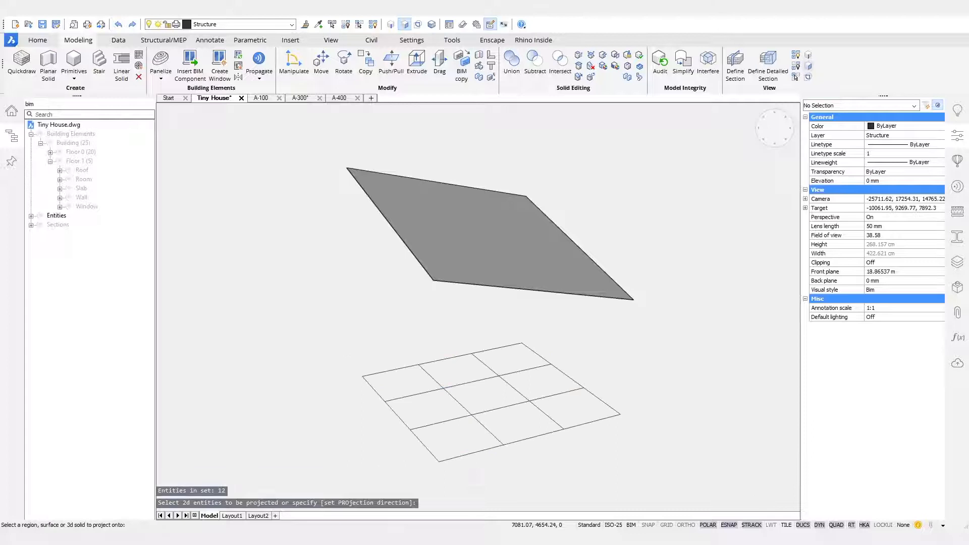
pyautogui.click(445, 217)
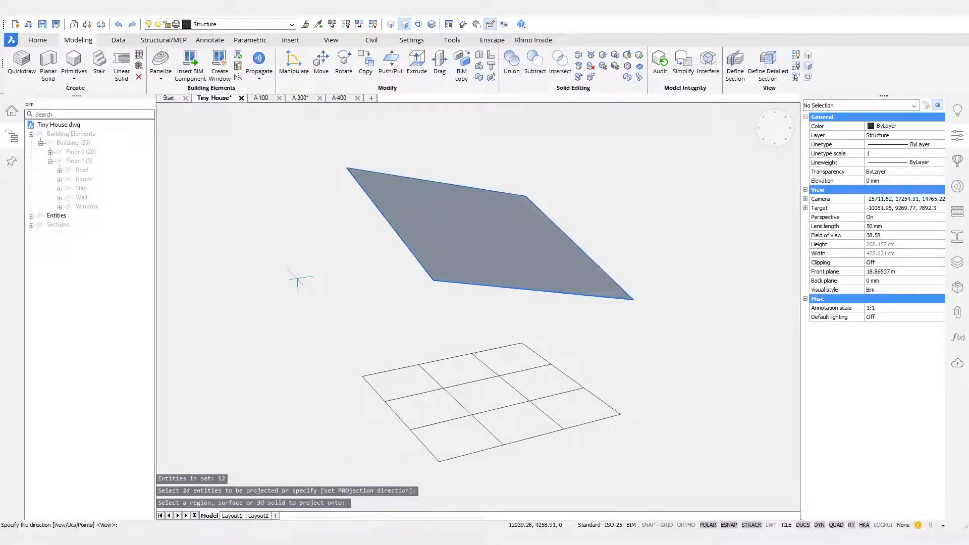
pyautogui.press('Return')
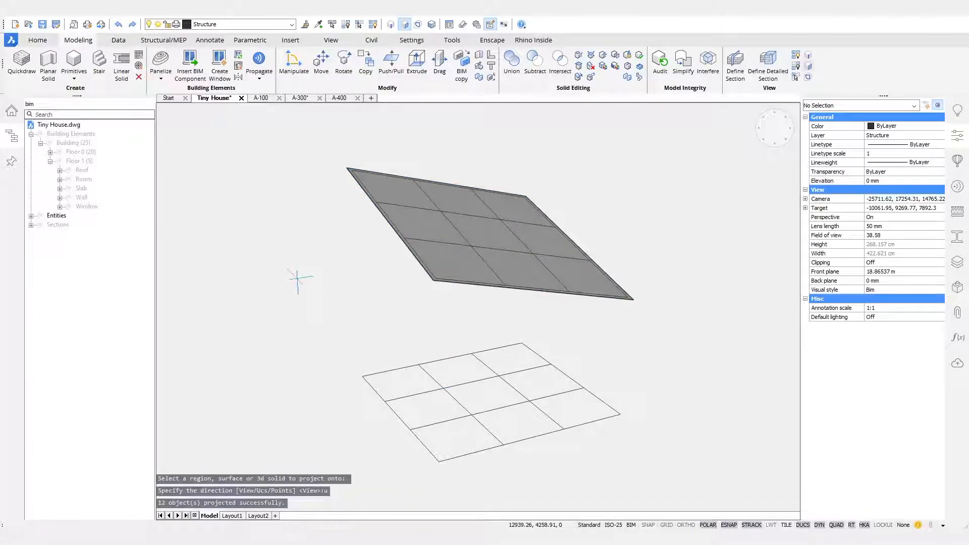
# Delete the sloped roof region while keeping the grid projected onto it
pyautogui.click(454, 250)
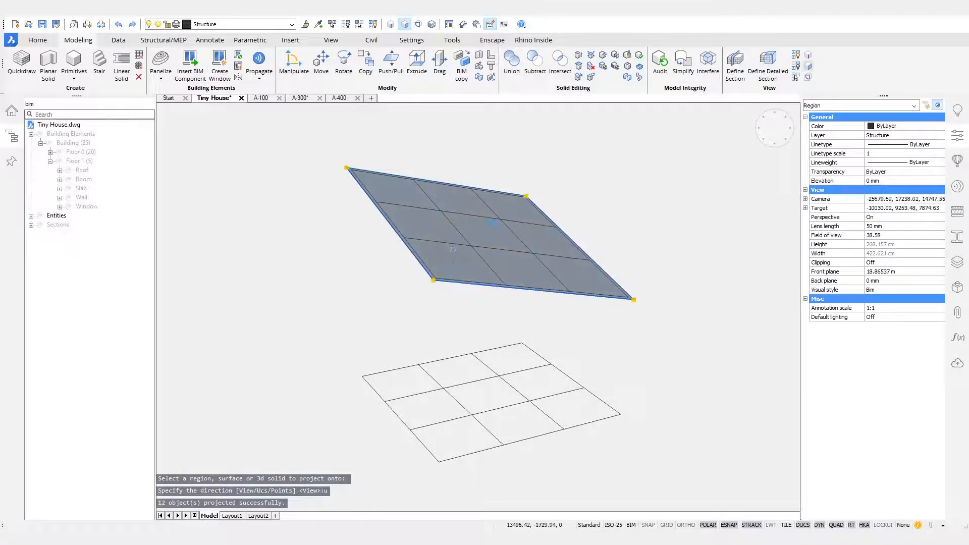
pyautogui.press('Delete')
pyautogui.keyDown('shift'); pyautogui.moveTo(706, 172); pyautogui.dragTo(591, 263, button='middle'); pyautogui.keyUp('shift')
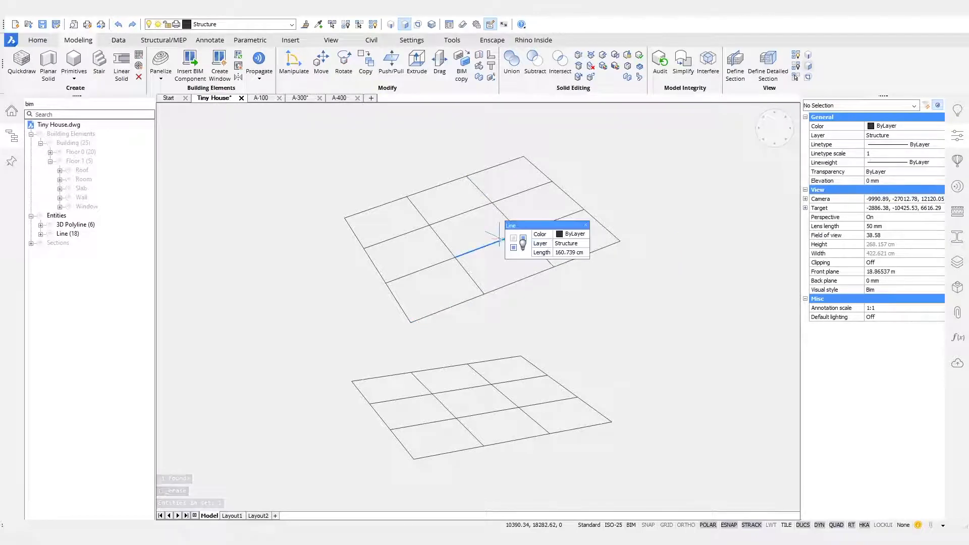
# Draw vertical lines joining the four outer corners of the floor grid to the matching corners of the sloped roof grid
pyautogui.keyDown('shift'); pyautogui.moveTo(444, 241); pyautogui.dragTo(637, 345, button='middle'); pyautogui.keyUp('shift')
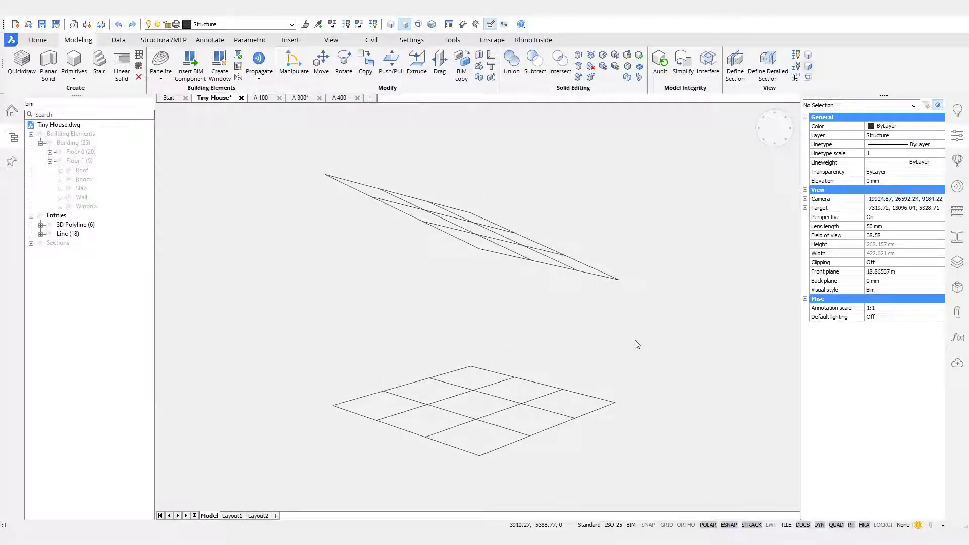
pyautogui.click(615, 402)
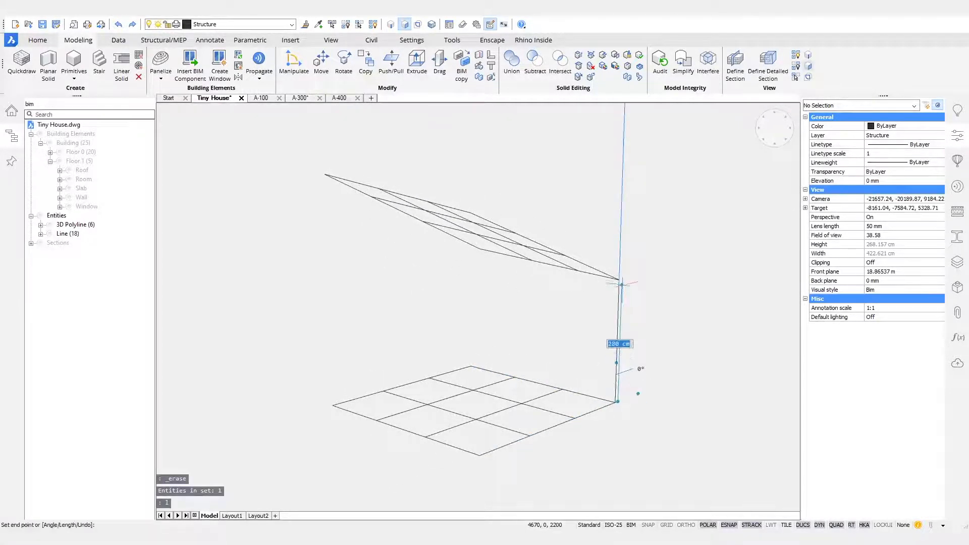
pyautogui.press('Return')
pyautogui.press('Return')
pyautogui.click(470, 365)
pyautogui.click(471, 213)
pyautogui.press('Return')
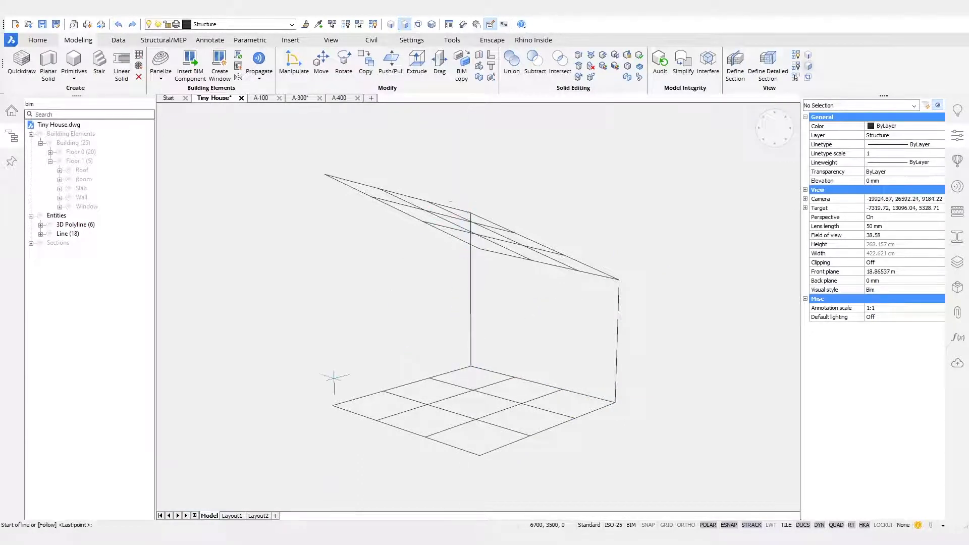
pyautogui.click(334, 403)
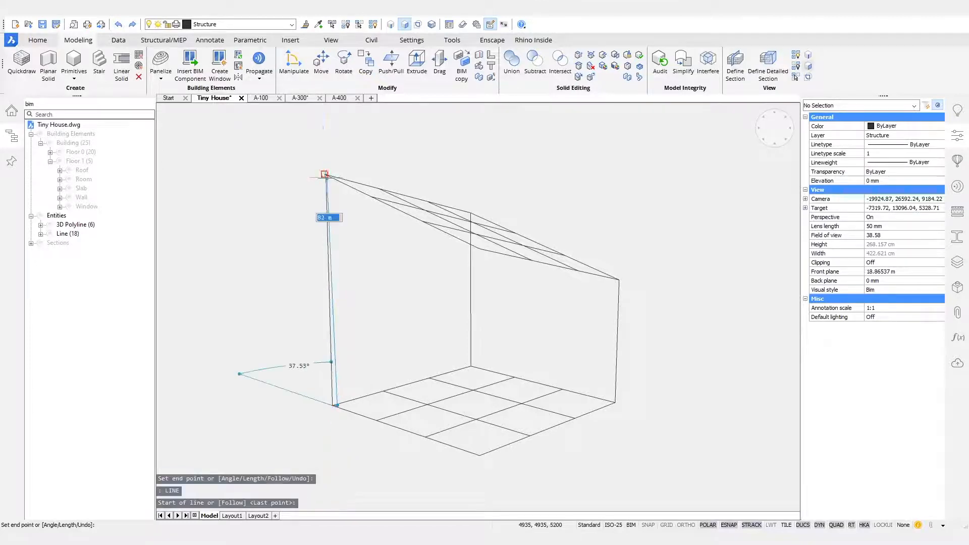
pyautogui.click(475, 453)
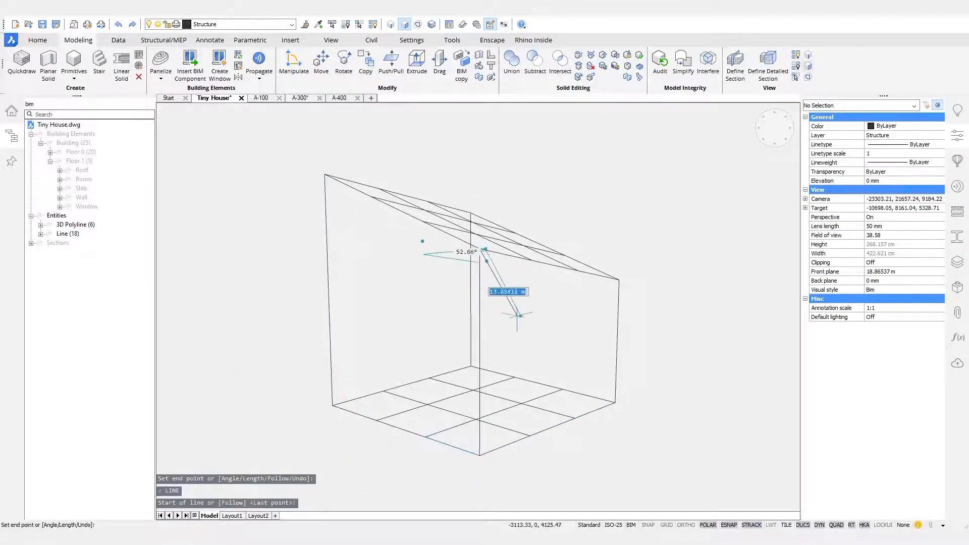
# Finish the vertical line drawing and show the hidden Floor 1 slab within the line framework
pyautogui.press('Return')
pyautogui.keyDown('shift'); pyautogui.moveTo(716, 290); pyautogui.dragTo(160, 302, button='middle'); pyautogui.keyUp('shift')
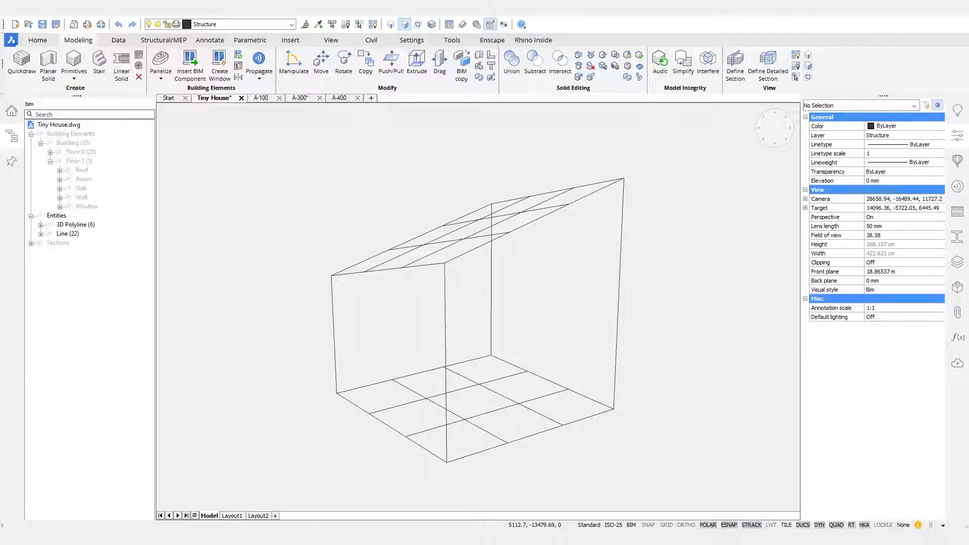
pyautogui.rightClick(82, 189)
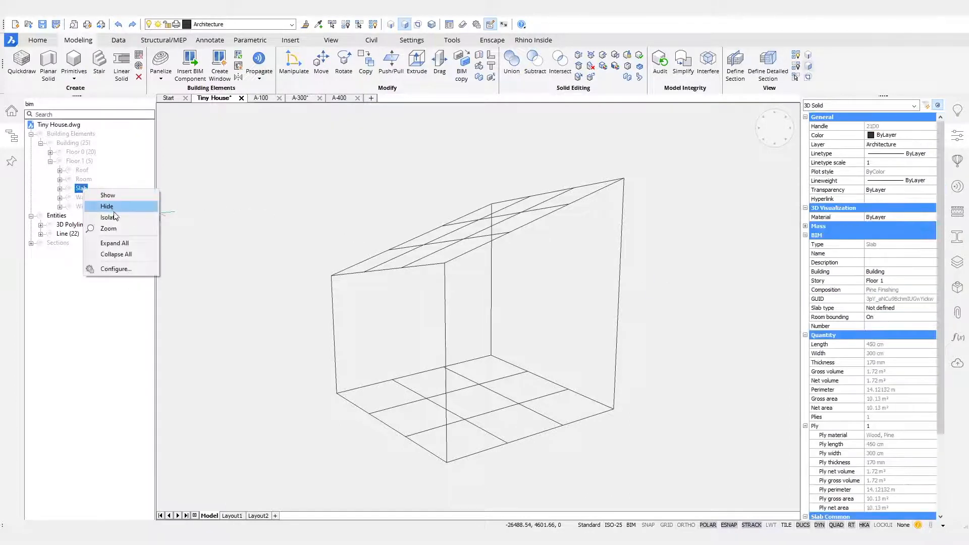
pyautogui.click(110, 197)
pyautogui.press('Escape')
# Draw a closed loop of lines joining the four vertical corner lines at the height of the Floor 1 slab
pyautogui.keyDown('shift'); pyautogui.moveTo(320, 372); pyautogui.dragTo(177, 372, button='middle'); pyautogui.keyUp('shift')
pyautogui.scroll(10, 347, 394)
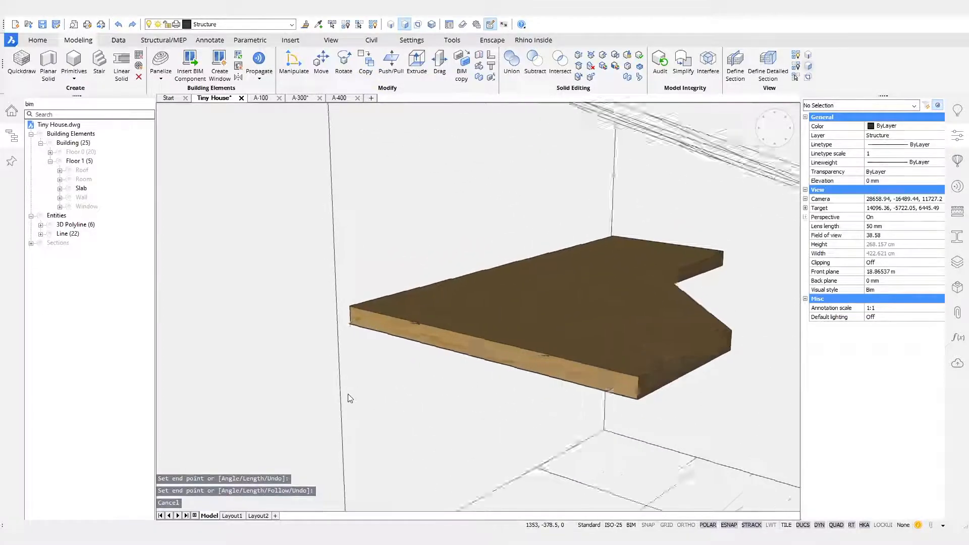
pyautogui.write('l')
pyautogui.press('Return')
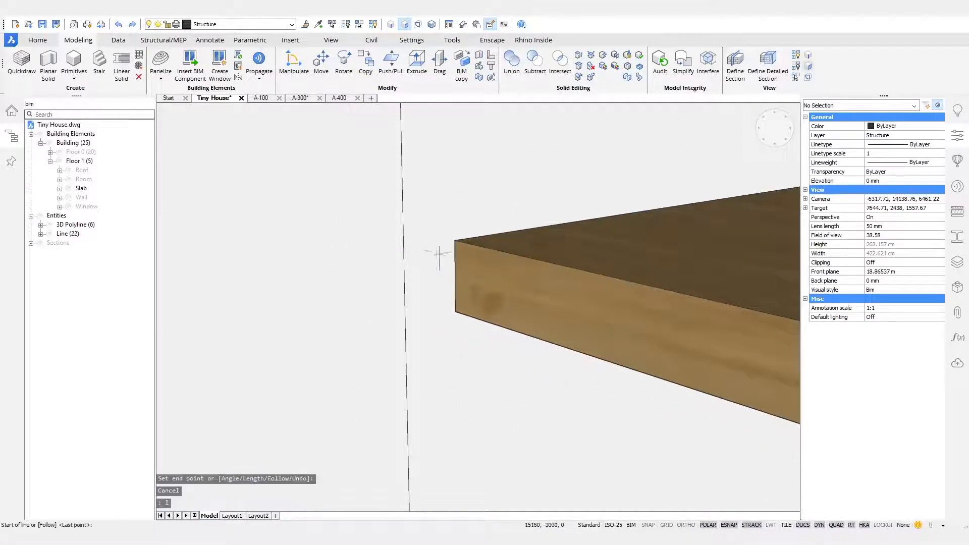
pyautogui.click(411, 279)
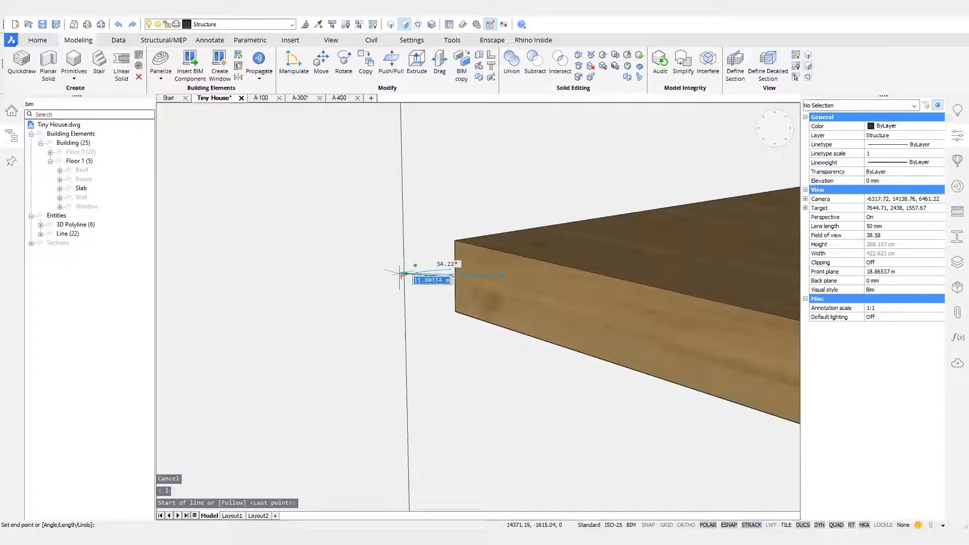
pyautogui.scroll(-10, 523, 355)
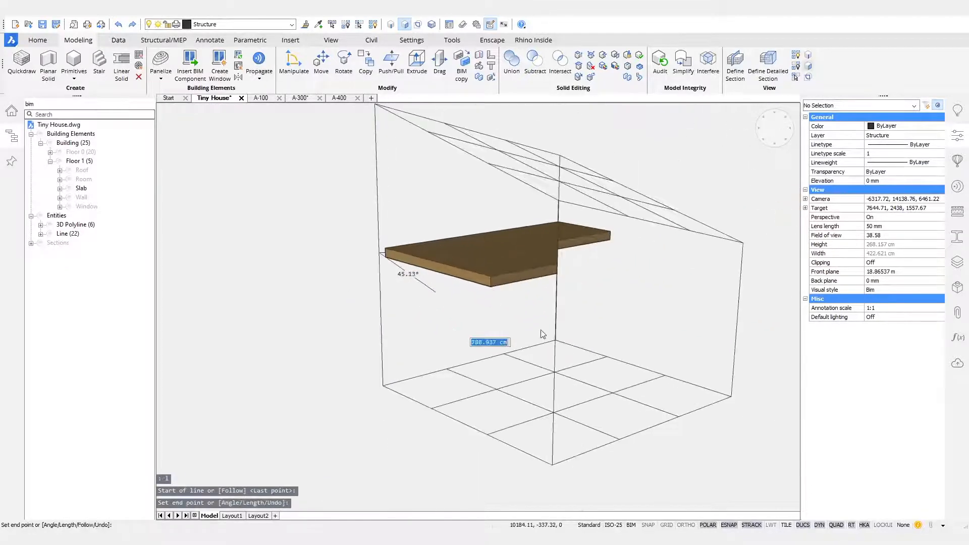
pyautogui.click(620, 300)
pyautogui.click(699, 246)
pyautogui.keyDown('shift'); pyautogui.moveTo(699, 246); pyautogui.dragTo(692, 290, button='middle'); pyautogui.keyUp('shift')
pyautogui.click(344, 253)
pyautogui.click(656, 280)
pyautogui.press('Return')
# Delete the stray line segment at the loop corner on the tall vertical line beside the slab
pyautogui.click(644, 252)
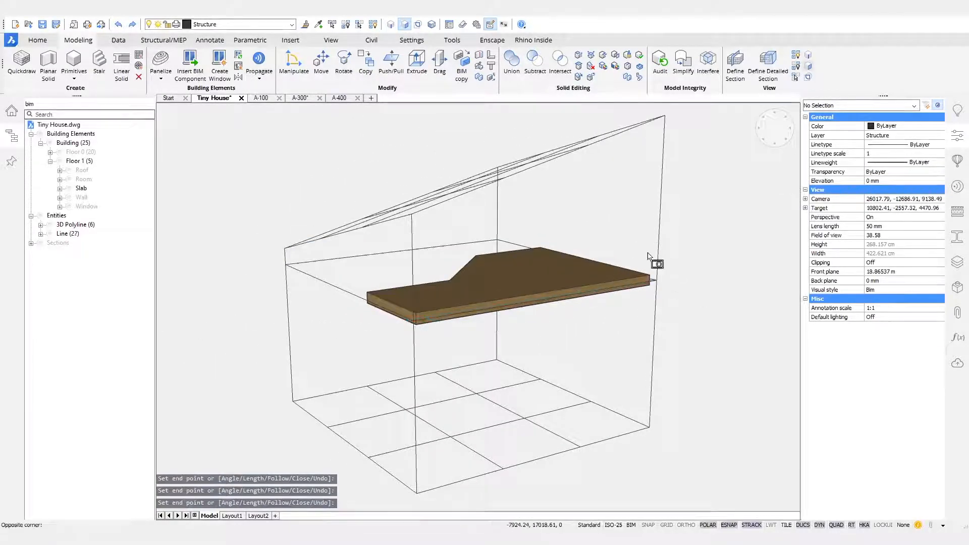
pyautogui.click(699, 292)
pyautogui.press('Delete')
# Draw three connected lines along the slab's inner cutout edges at the midpoint of its thickness, reaching the slab's outer side
pyautogui.keyDown('shift'); pyautogui.moveTo(699, 287); pyautogui.dragTo(555, 291, button='middle'); pyautogui.keyUp('shift')
pyautogui.keyDown('shift'); pyautogui.moveTo(772, 270); pyautogui.dragTo(417, 386, button='middle'); pyautogui.keyUp('shift')
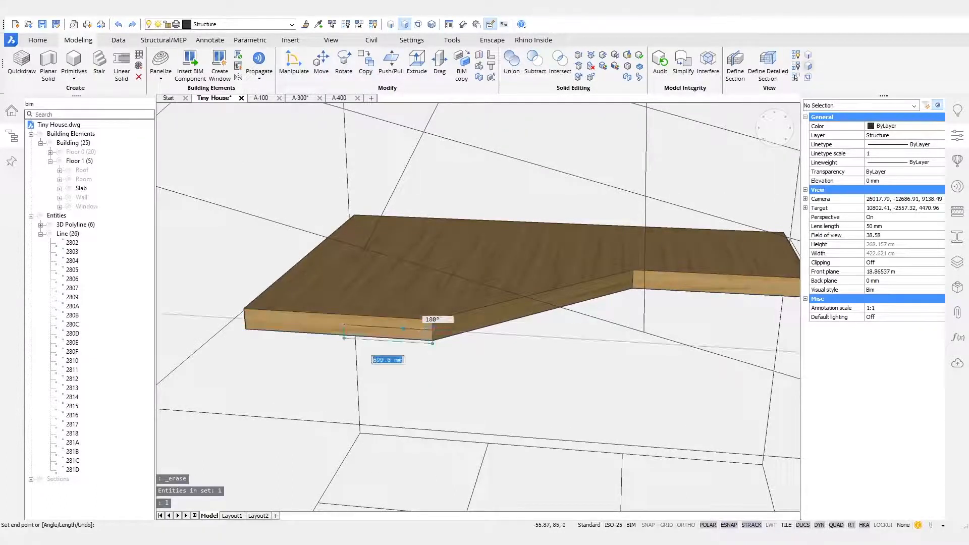
pyautogui.click(432, 318)
pyautogui.press('Return')
pyautogui.press('Return')
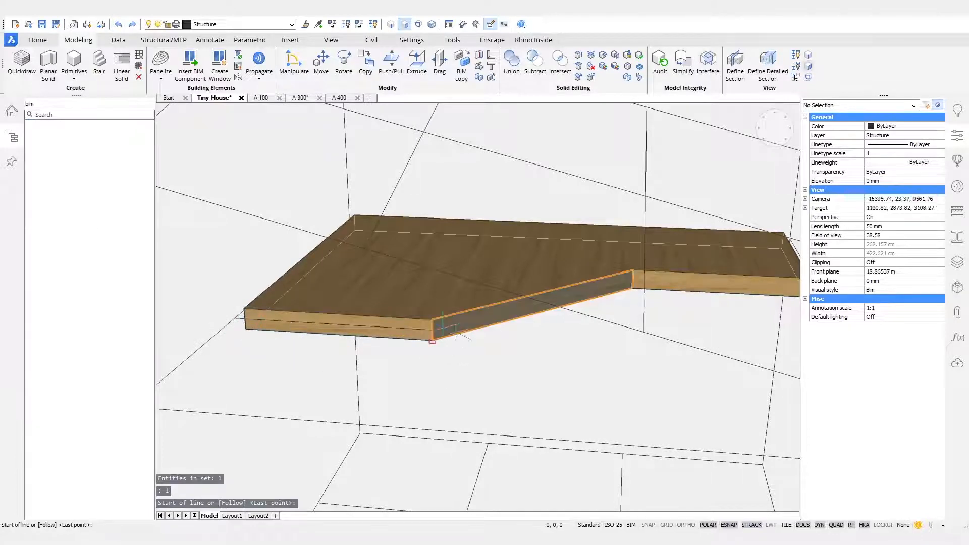
pyautogui.click(433, 340)
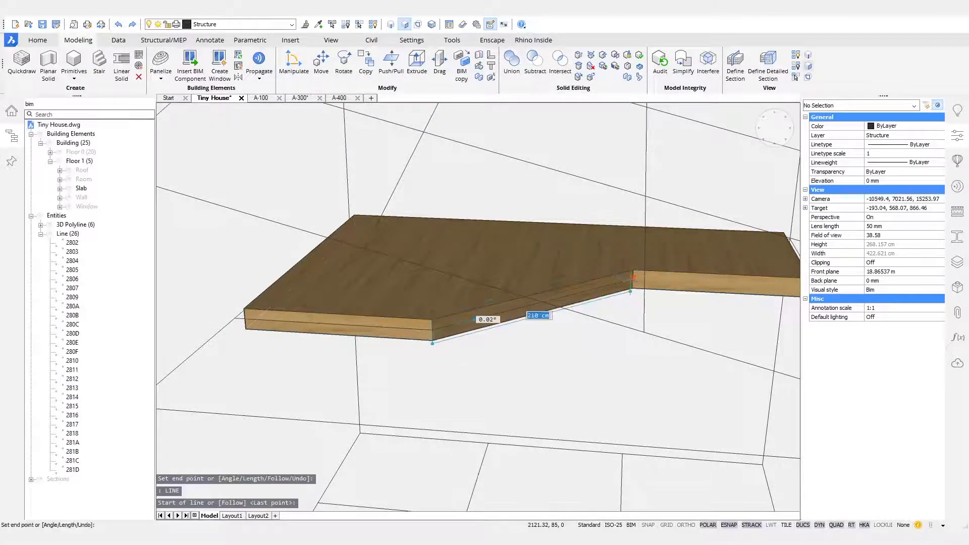
pyautogui.click(634, 279)
pyautogui.moveTo(704, 290); pyautogui.dragTo(565, 287, button='middle')
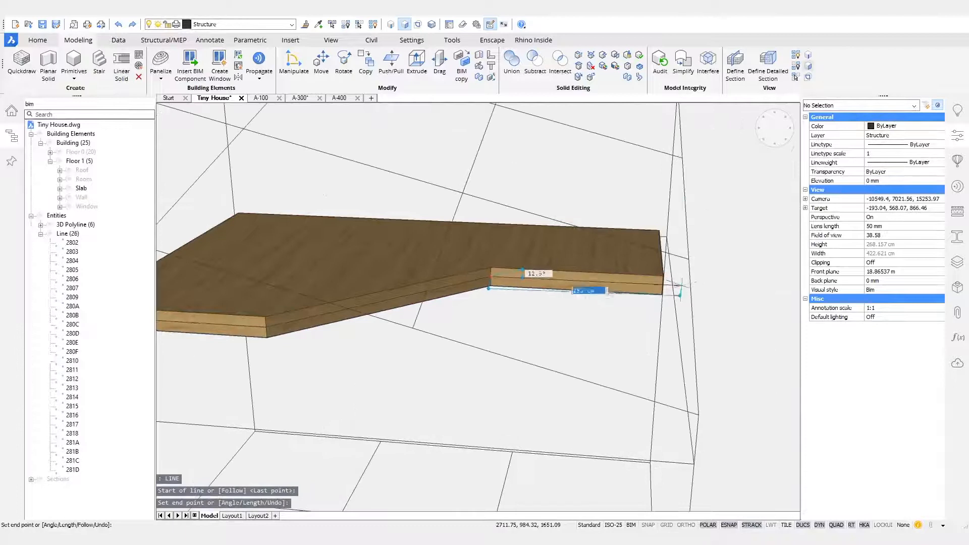
pyautogui.click(664, 281)
pyautogui.press('Return')
# Hide the Floor 1 slab, leaving only the line framework
pyautogui.keyDown('shift'); pyautogui.moveTo(752, 318); pyautogui.dragTo(585, 359, button='middle'); pyautogui.keyUp('shift')
pyautogui.click(537, 344)
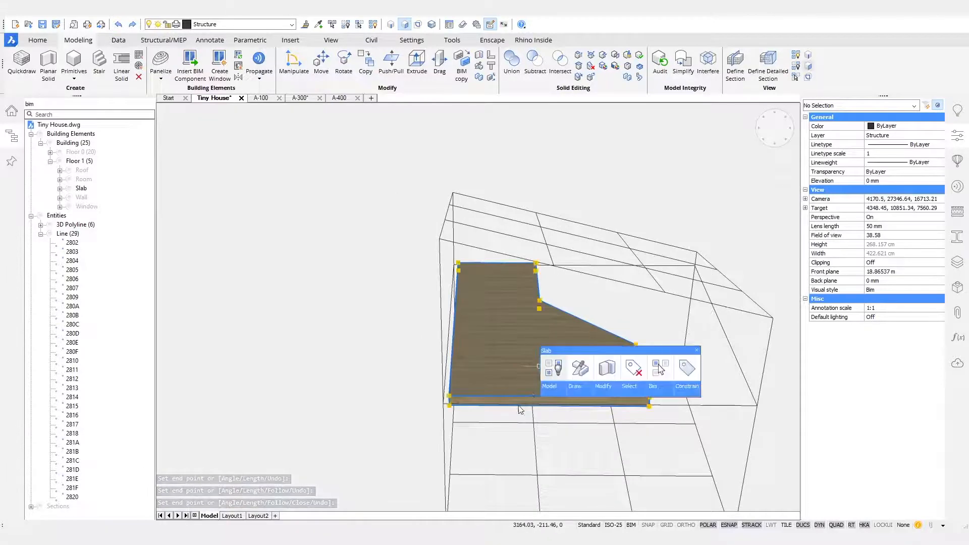
pyautogui.click(557, 369)
pyautogui.scroll(10, 553, 369)
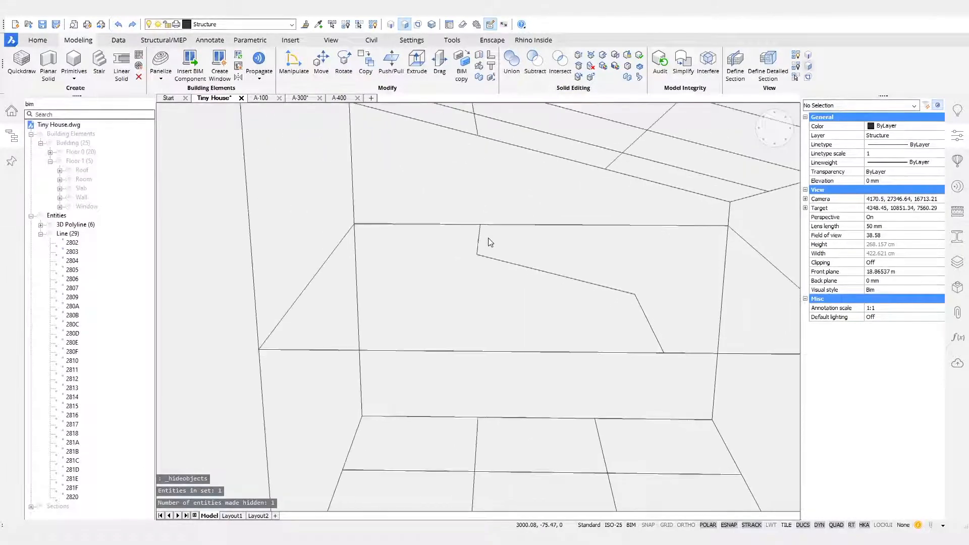
# Move the three traced cutout lines horizontally toward the tall side of the framework with the Manipulator
pyautogui.moveTo(443, 200); pyautogui.dragTo(659, 348)
pyautogui.moveTo(660, 348)
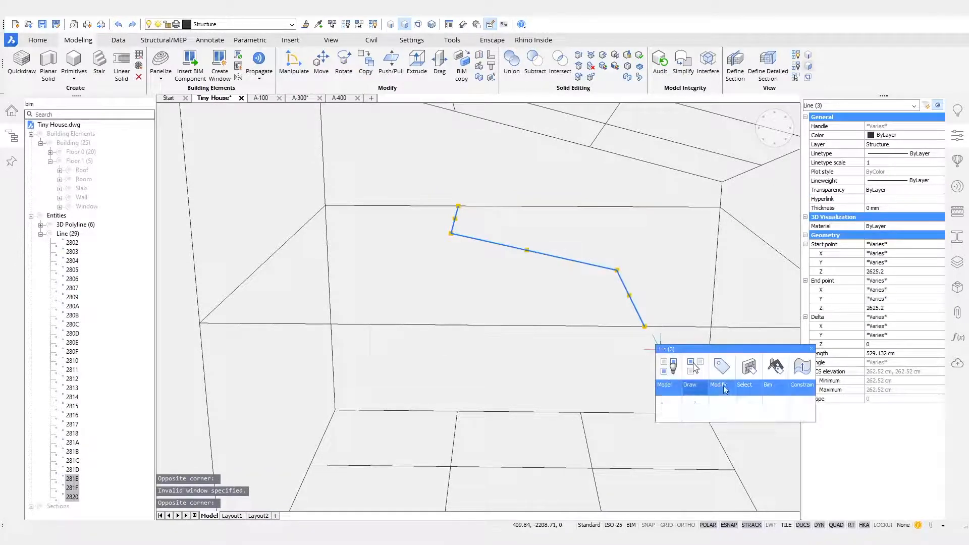
pyautogui.click(670, 415)
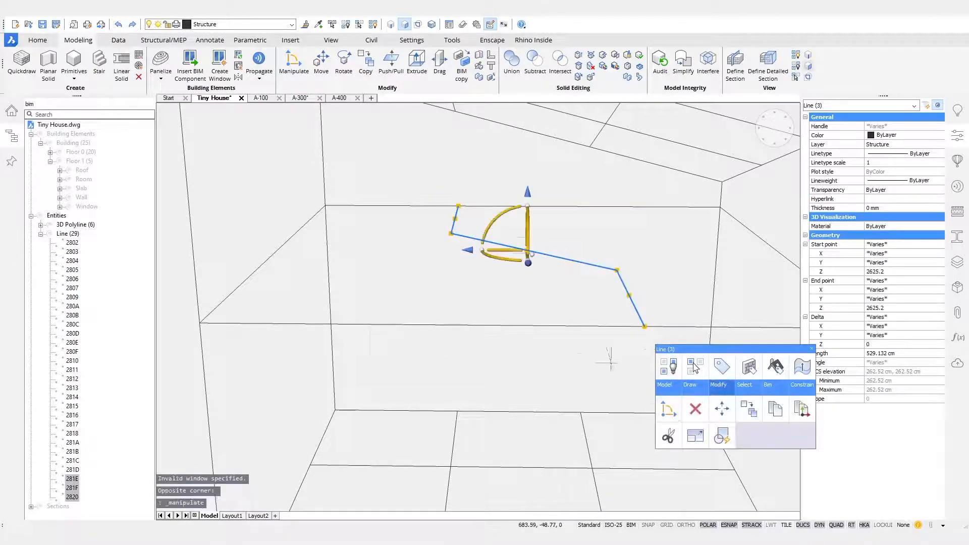
pyautogui.click(503, 249)
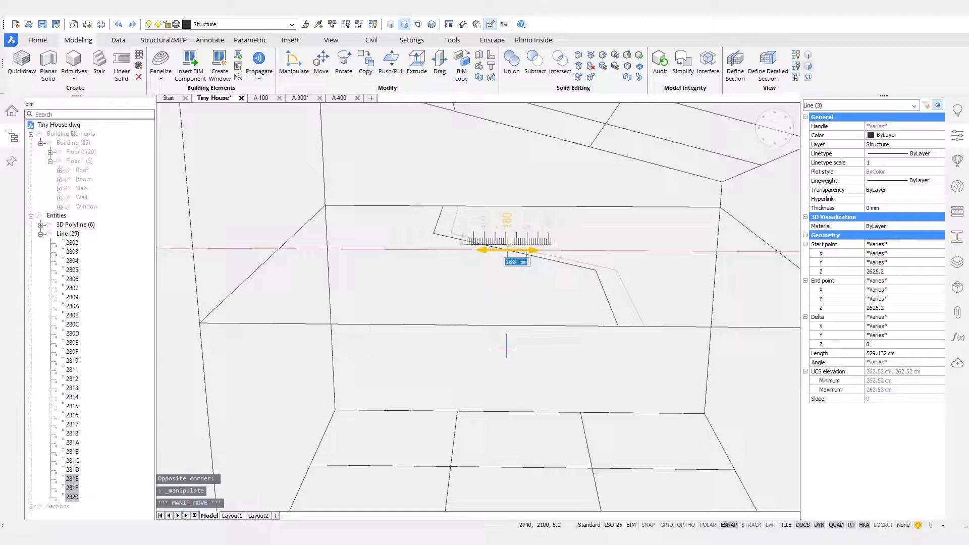
pyautogui.press('Escape')
# Draw two lines from the two inner corners of the cutout outline straight to the mid-level perimeter line on the tall side
pyautogui.scroll(5, 505, 376)
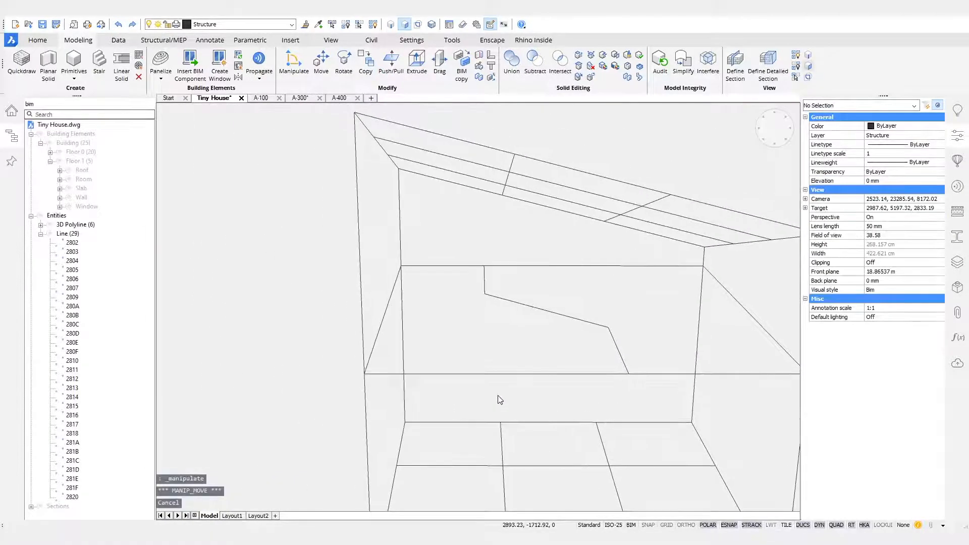
pyautogui.click(484, 293)
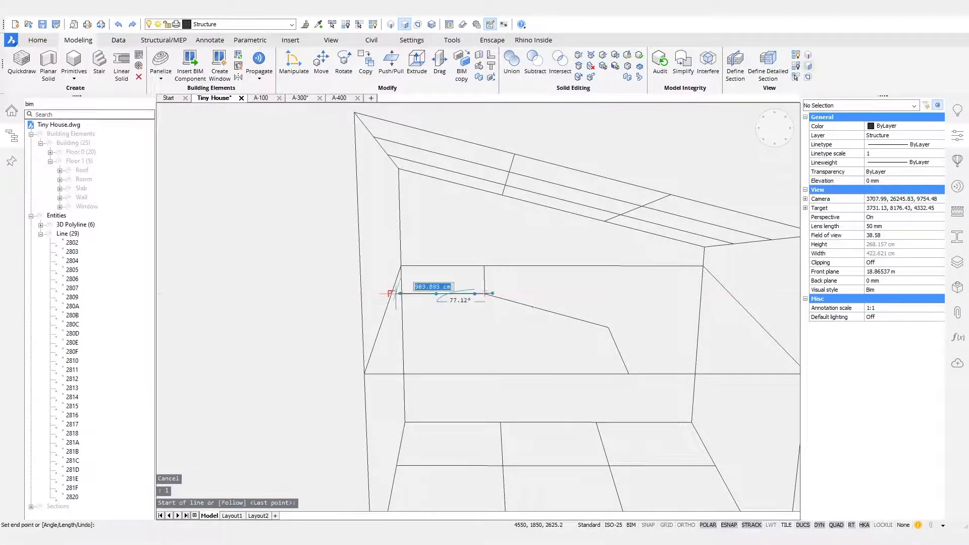
pyautogui.click(392, 293)
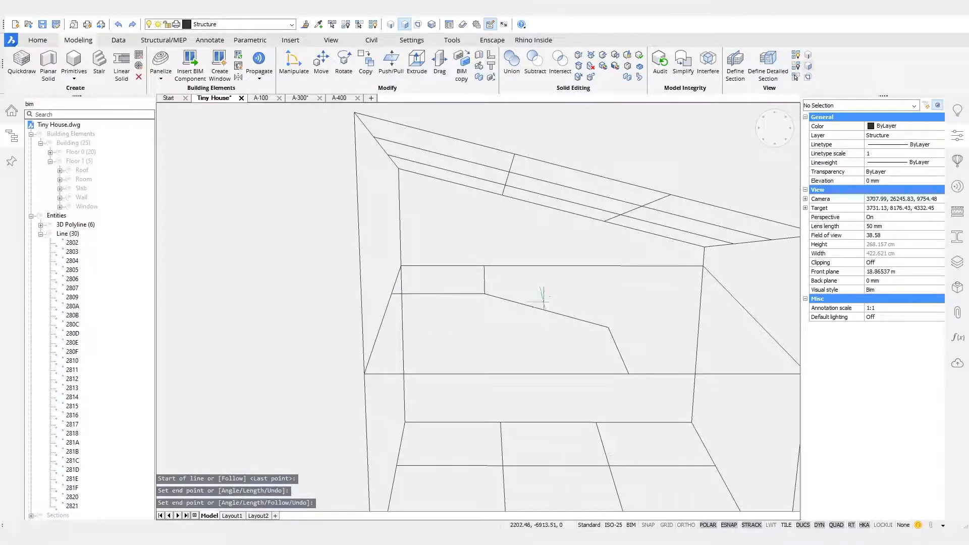
pyautogui.keyDown('shift'); pyautogui.moveTo(585, 279); pyautogui.dragTo(592, 283, button='middle'); pyautogui.keyUp('shift')
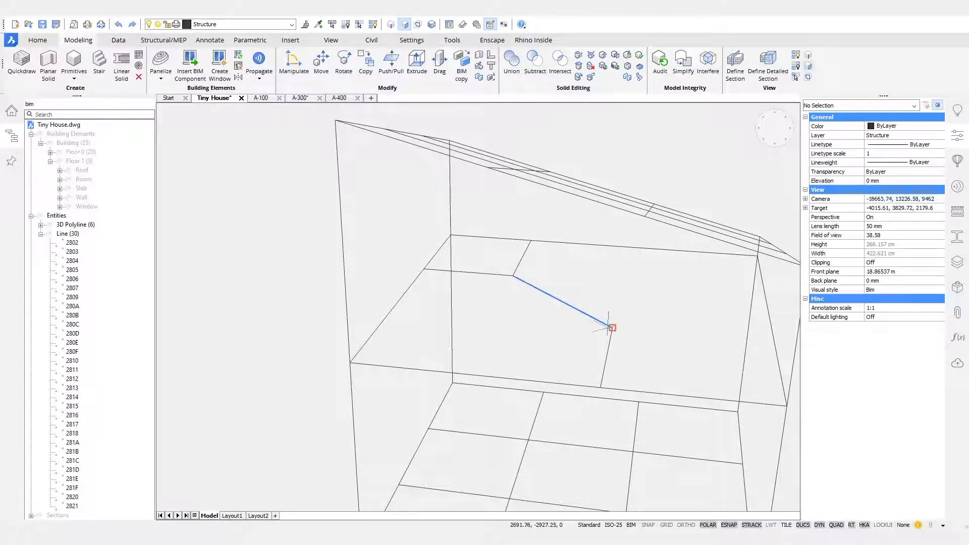
pyautogui.write('1')
pyautogui.press('Return')
pyautogui.press('Return')
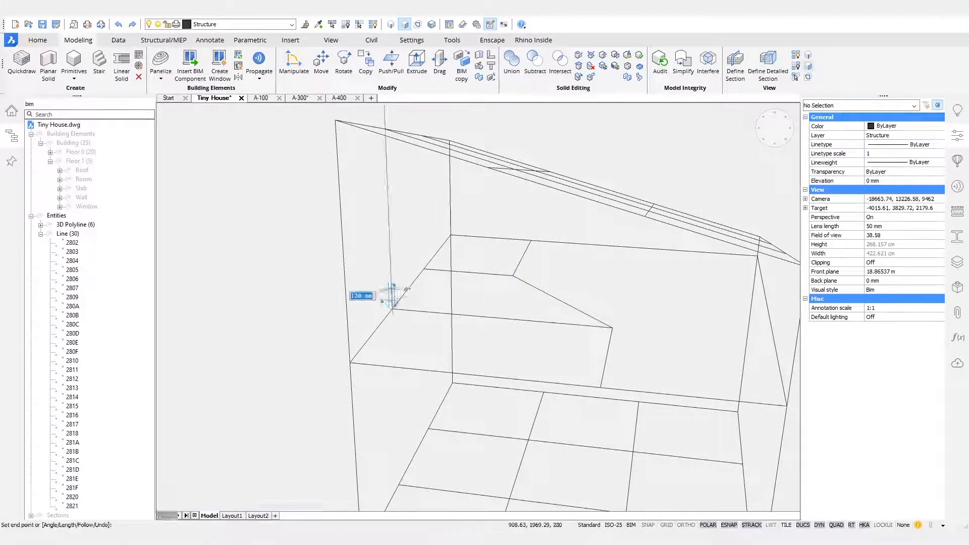
# Stretch the cutout's short side line to the second cross line and continue it with a new line to the opposite perimeter line
pyautogui.click(522, 265)
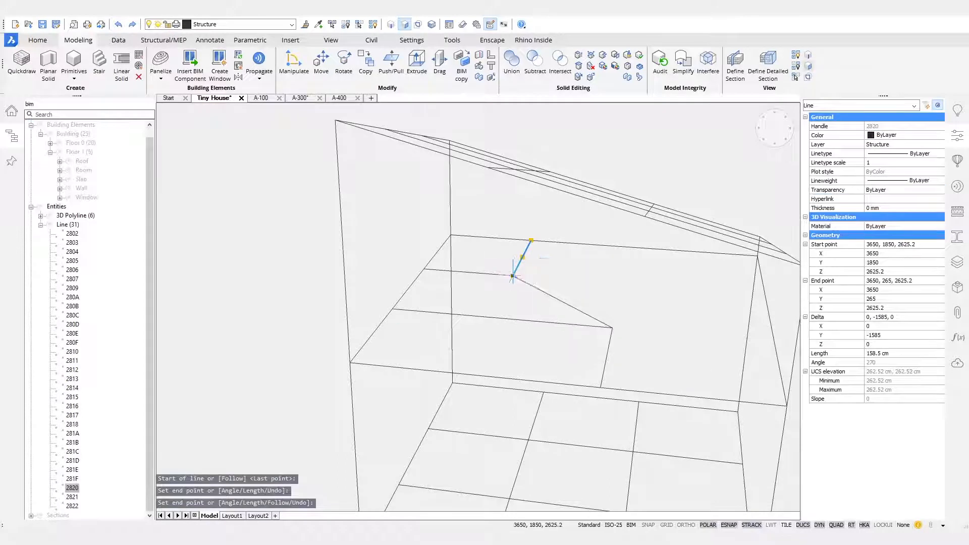
pyautogui.press('Escape')
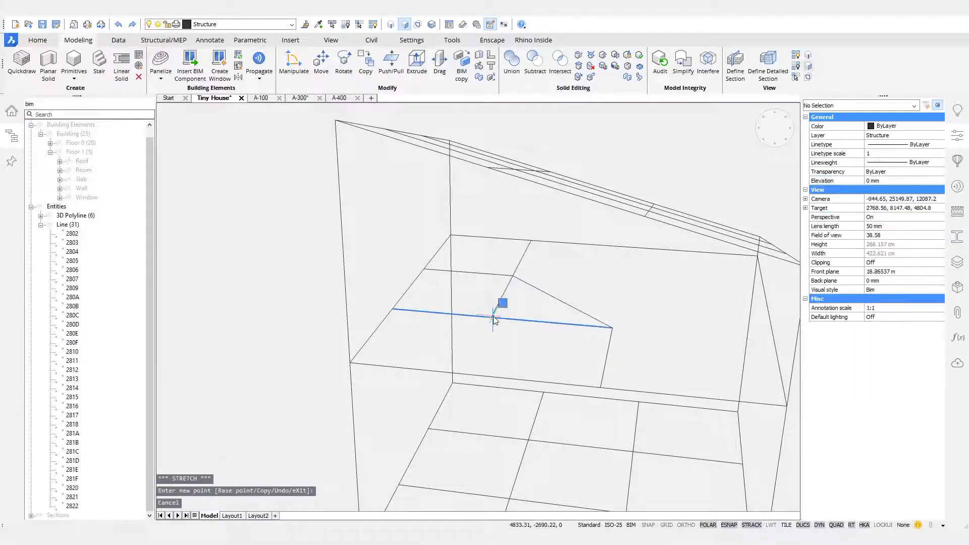
pyautogui.write('l')
pyautogui.press('Return')
pyautogui.click(491, 318)
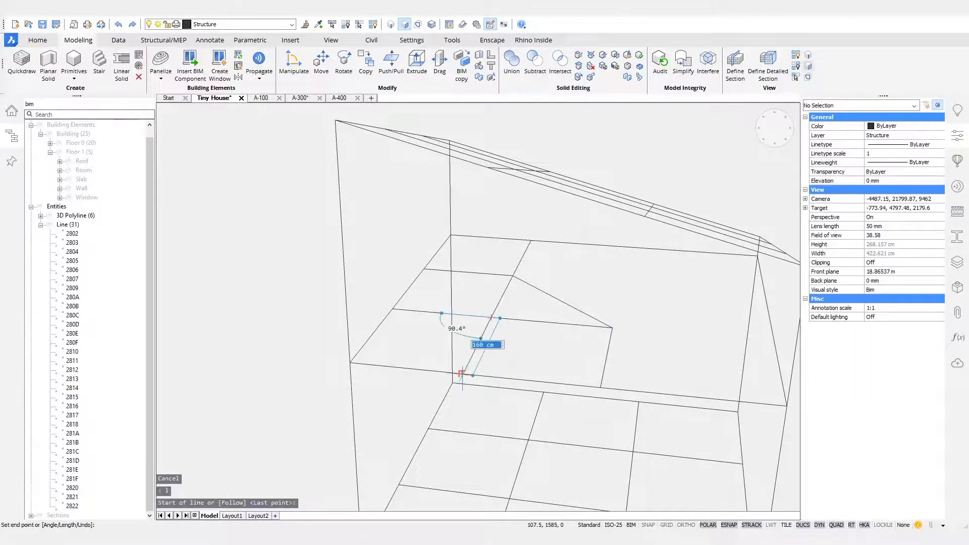
pyautogui.click(485, 391)
# Save the Tiny House drawing with the completed line framework
pyautogui.keyDown('shift'); pyautogui.moveTo(485, 391); pyautogui.dragTo(676, 396, button='middle'); pyautogui.keyUp('shift')
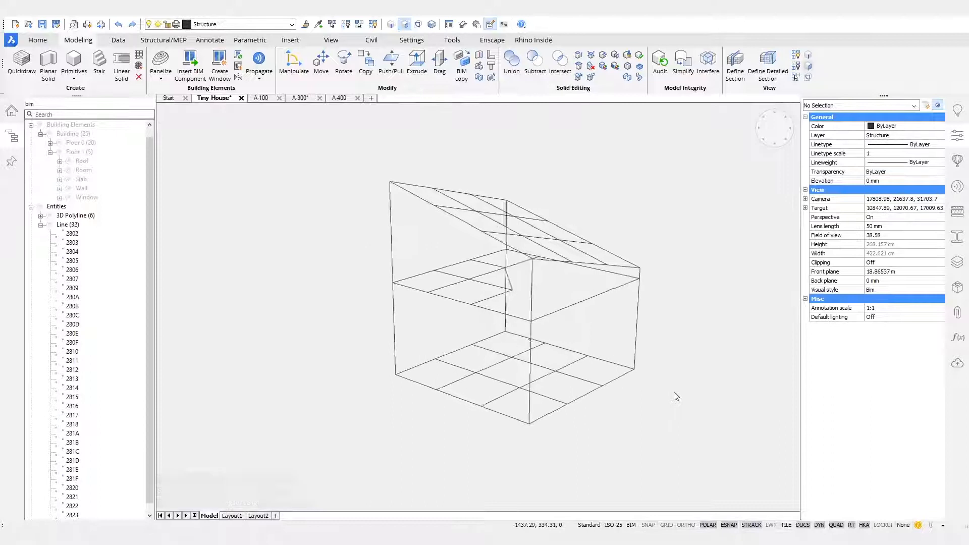
pyautogui.hotkey('ctrl', 's')
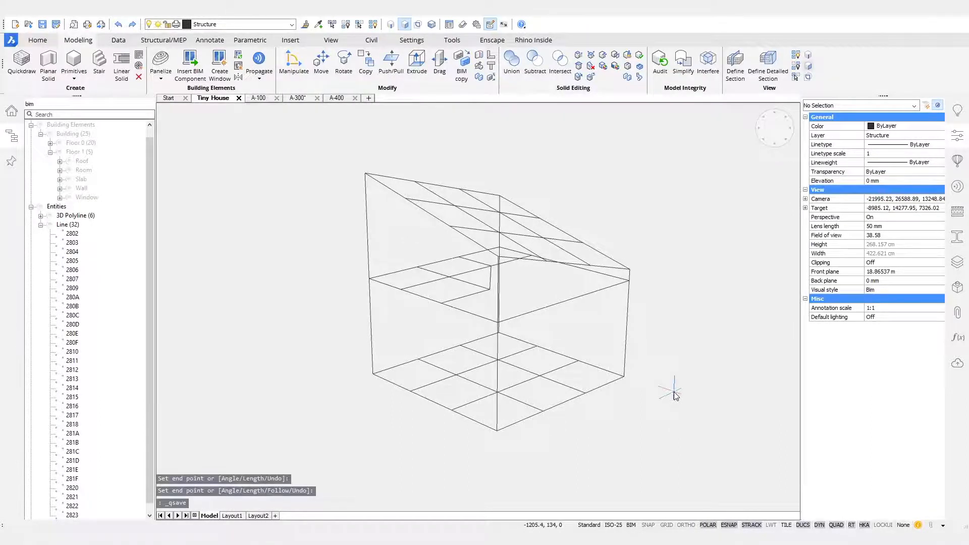
# Select the floor, mid-level and vertical lines and filter the profile library to Structural Steel, EURO standard, RectangleHollow
pyautogui.click(660, 413)
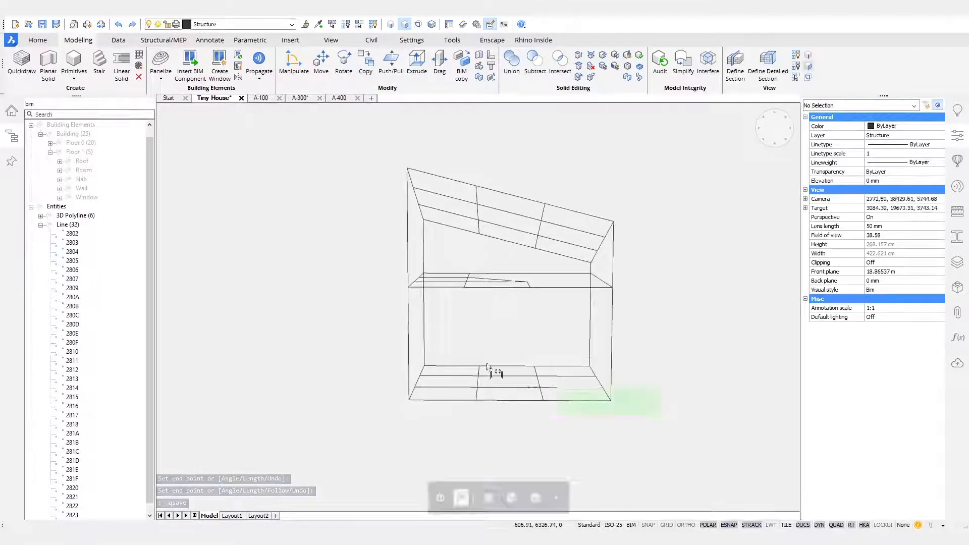
pyautogui.click(353, 270)
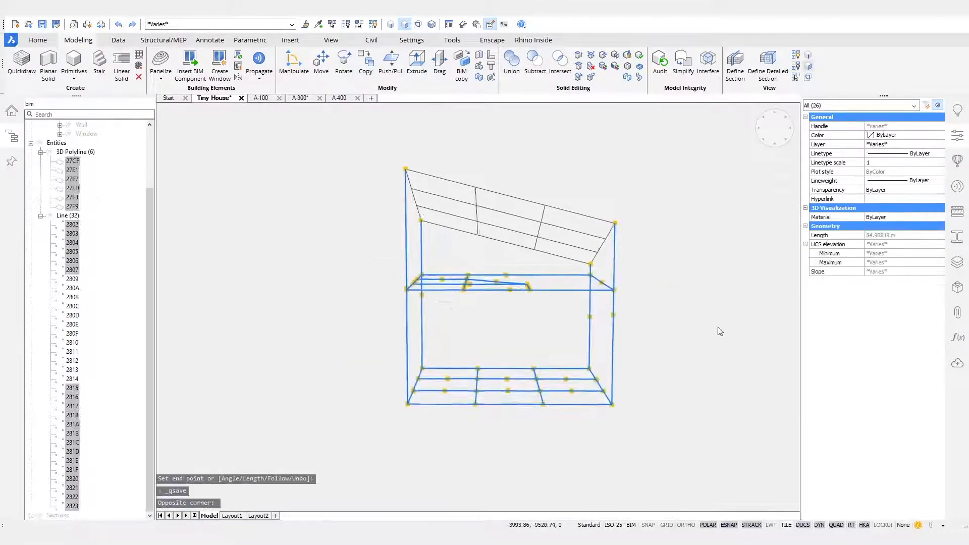
pyautogui.click(955, 242)
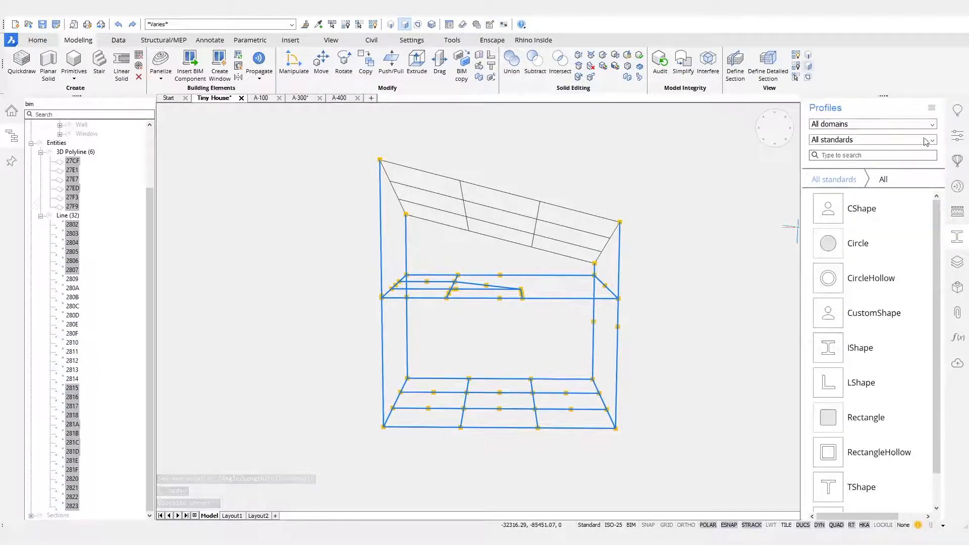
pyautogui.click(931, 125)
pyautogui.click(853, 179)
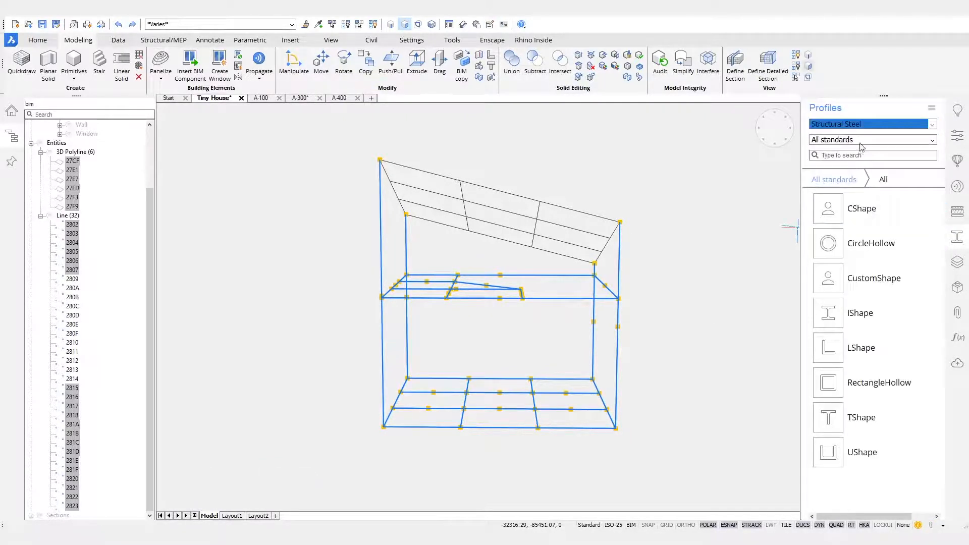
pyautogui.click(861, 144)
pyautogui.click(879, 200)
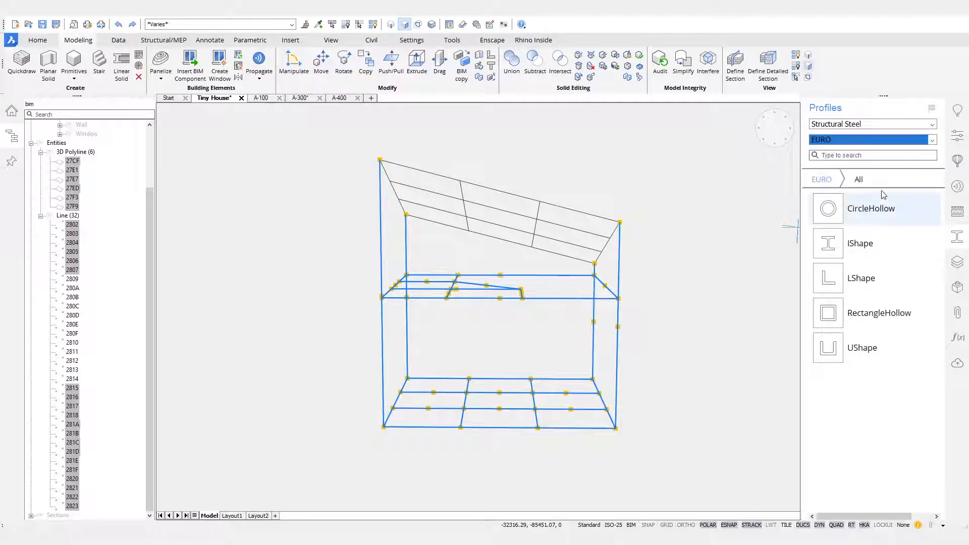
pyautogui.click(864, 317)
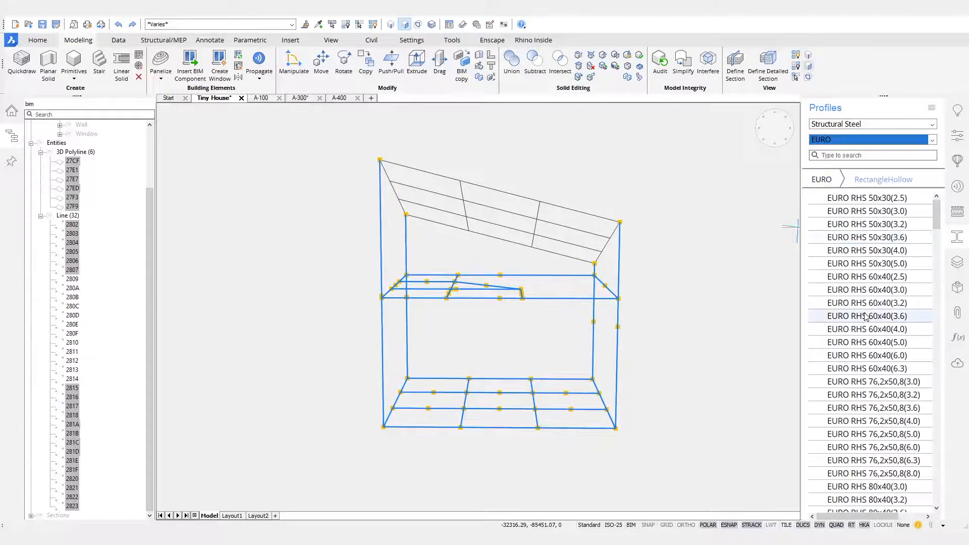
# Apply the EURO SHS 140x140(10.0) profile to the selected floor, mid-level and vertical lines
pyautogui.scroll(-20, 866, 316)
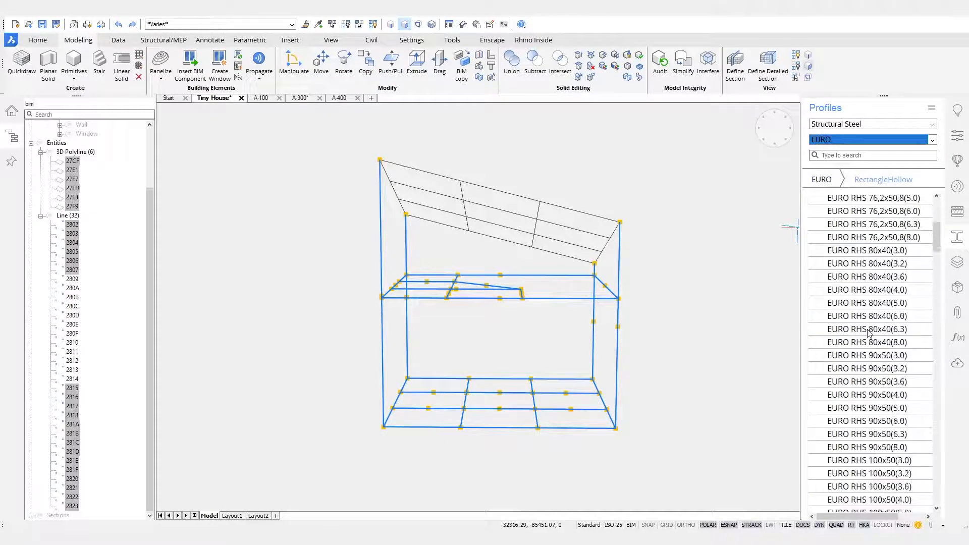
pyautogui.scroll(-15, 874, 333)
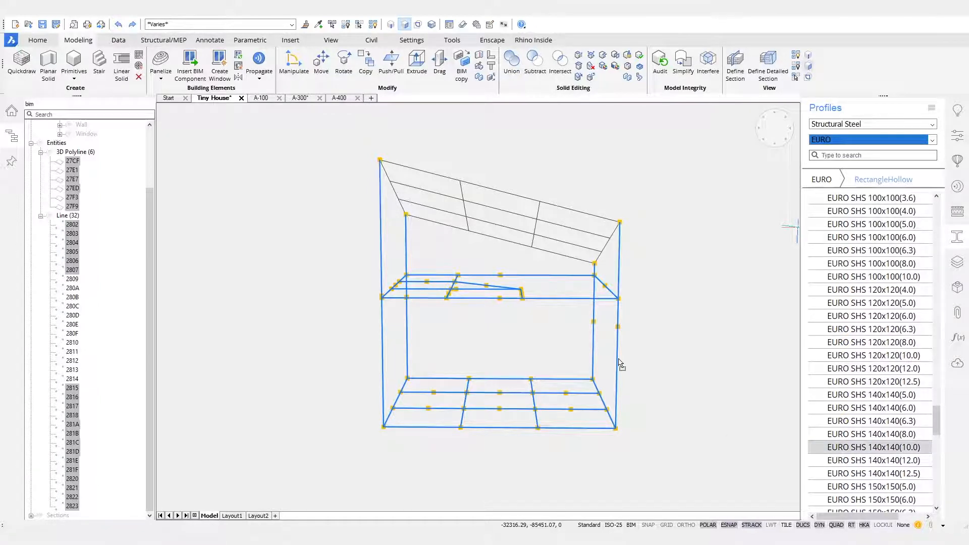
pyautogui.moveTo(619, 364); pyautogui.dragTo(620, 364)
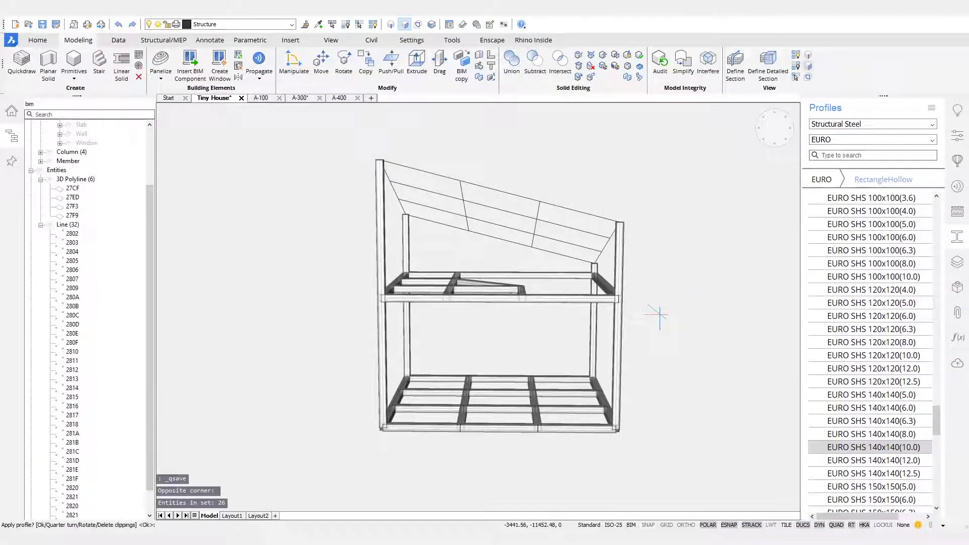
pyautogui.moveTo(685, 276)
pyautogui.keyDown('shift'); pyautogui.mouseDown(button='middle')
pyautogui.moveTo(671, 290)
pyautogui.moveTo(690, 294)
pyautogui.mouseUp(button='middle'); pyautogui.keyUp('shift')
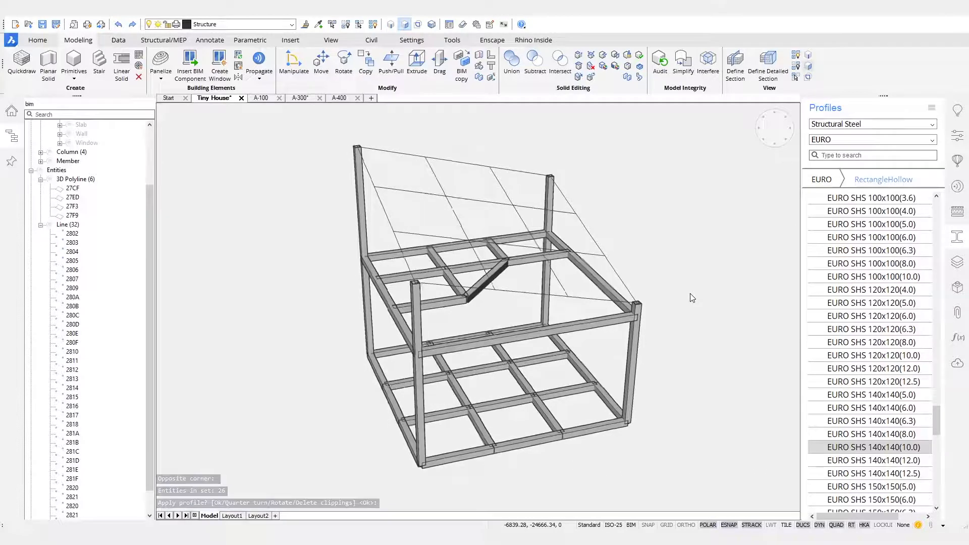
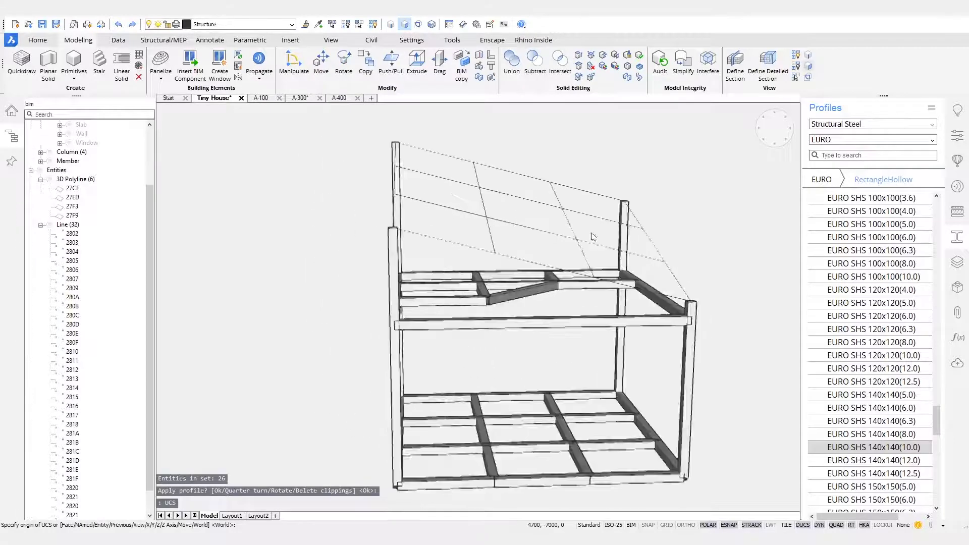
# Align the UCS with the sloped roof plane and apply the EURO SHS 140x140(10.0) profile to all roof lines
pyautogui.click(598, 215)
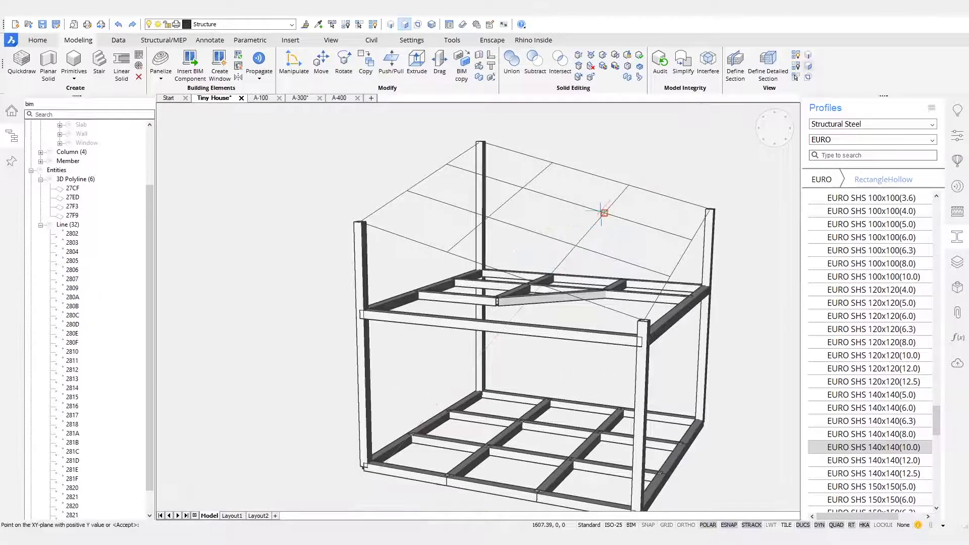
pyautogui.click(487, 217)
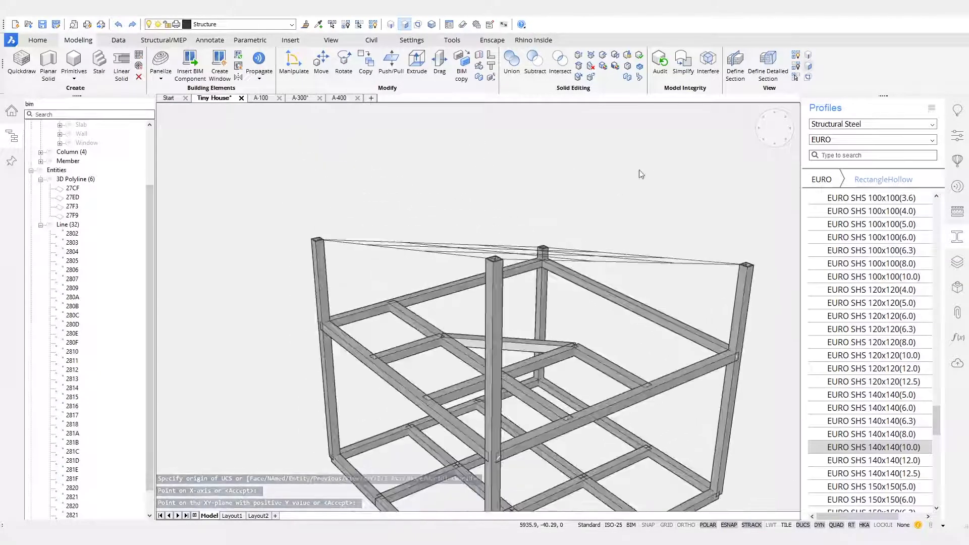
pyautogui.moveTo(296, 226); pyautogui.dragTo(771, 275)
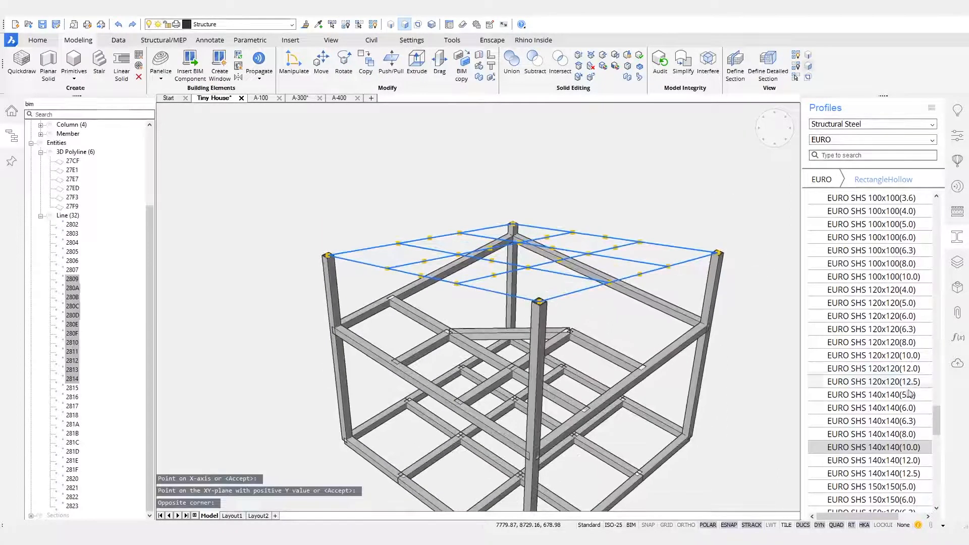
pyautogui.moveTo(653, 272); pyautogui.dragTo(654, 272)
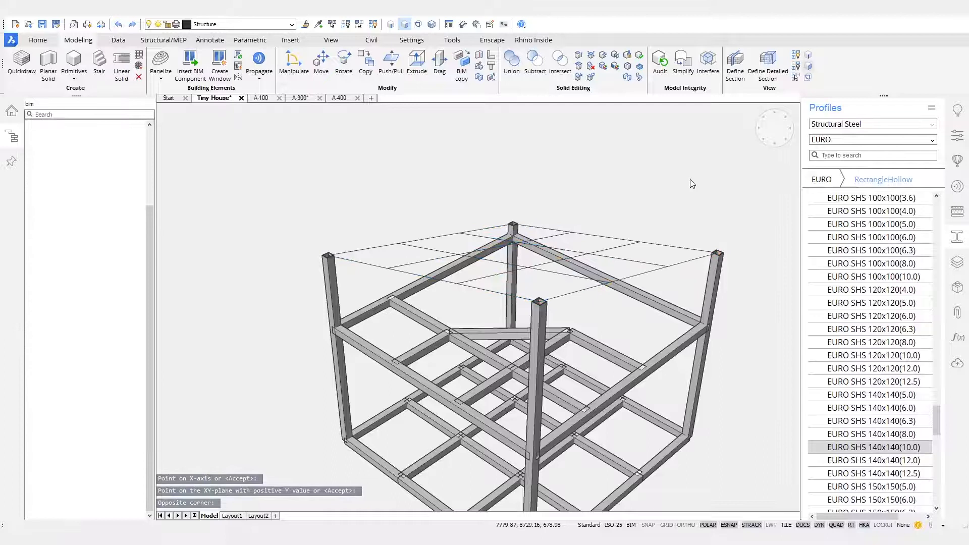
pyautogui.moveTo(690, 169)
pyautogui.keyDown('shift'); pyautogui.mouseDown(button='middle')
pyautogui.moveTo(704, 149)
pyautogui.moveTo(688, 168)
pyautogui.mouseUp(button='middle'); pyautogui.keyUp('shift')
# Reset the UCS to World
pyautogui.write('ucs')
pyautogui.press('Return')
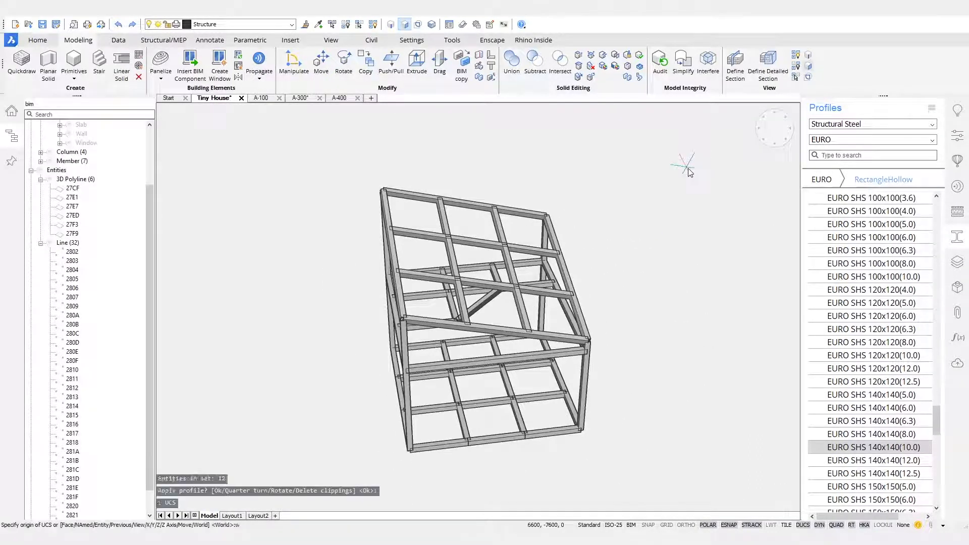
pyautogui.write('w')
pyautogui.press('Return')
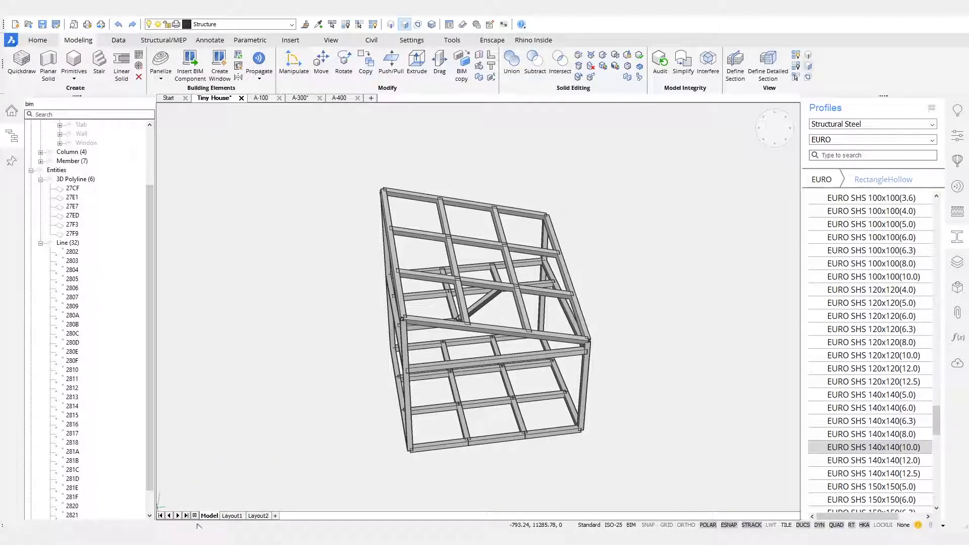
# Select all lines and 3D polylines in the structure tree and erase them, keeping the steel members
pyautogui.moveTo(154, 329); pyautogui.dragTo(126, 271)
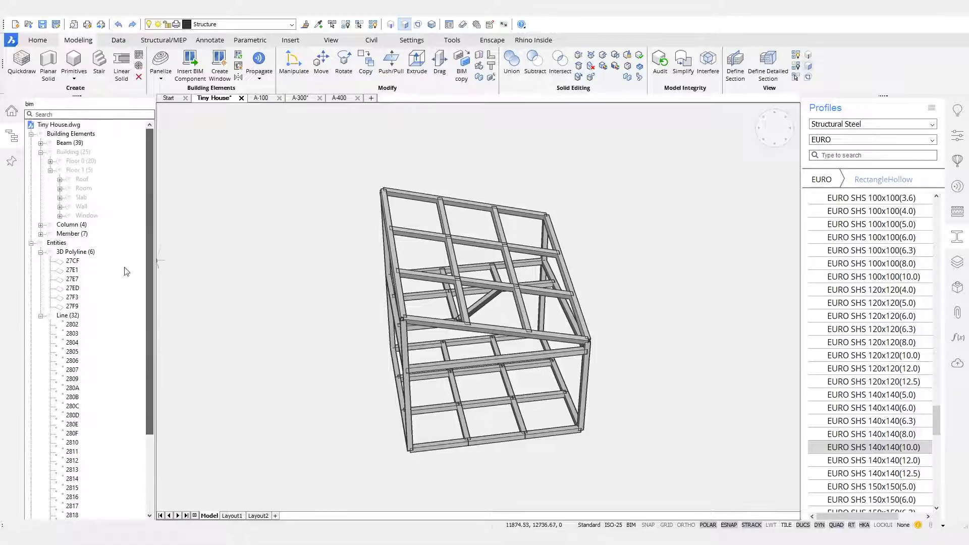
pyautogui.click(41, 261)
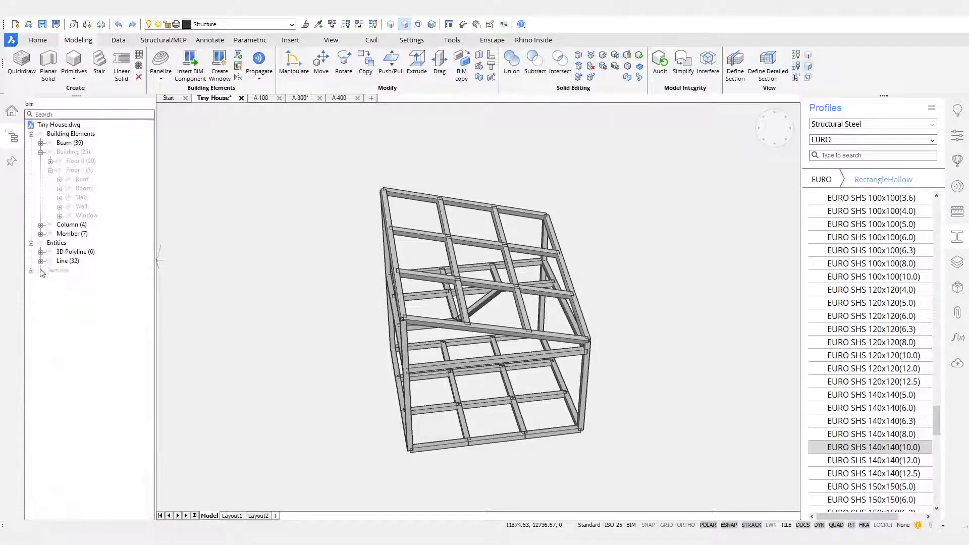
pyautogui.keyDown('ctrl'); pyautogui.click(76, 261); pyautogui.keyUp('ctrl')
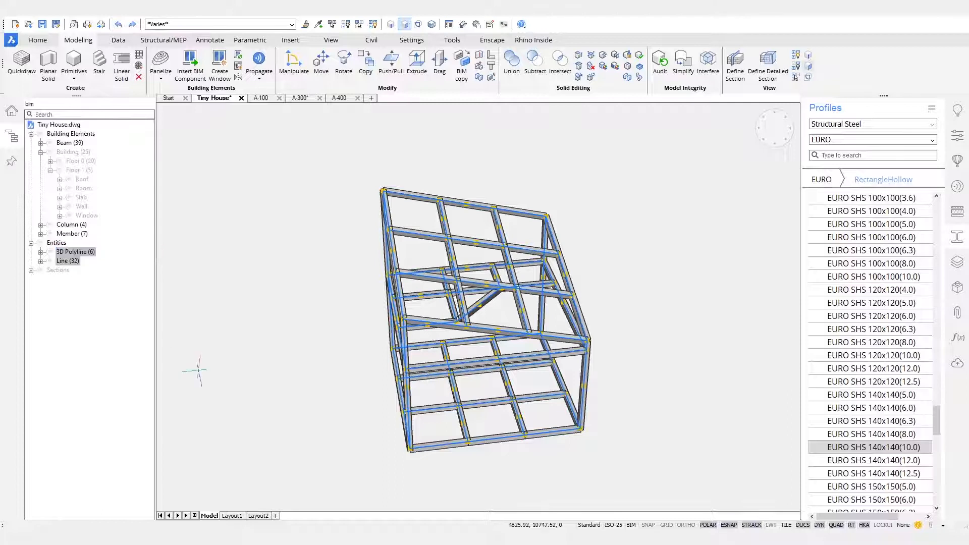
pyautogui.rightClick(261, 273)
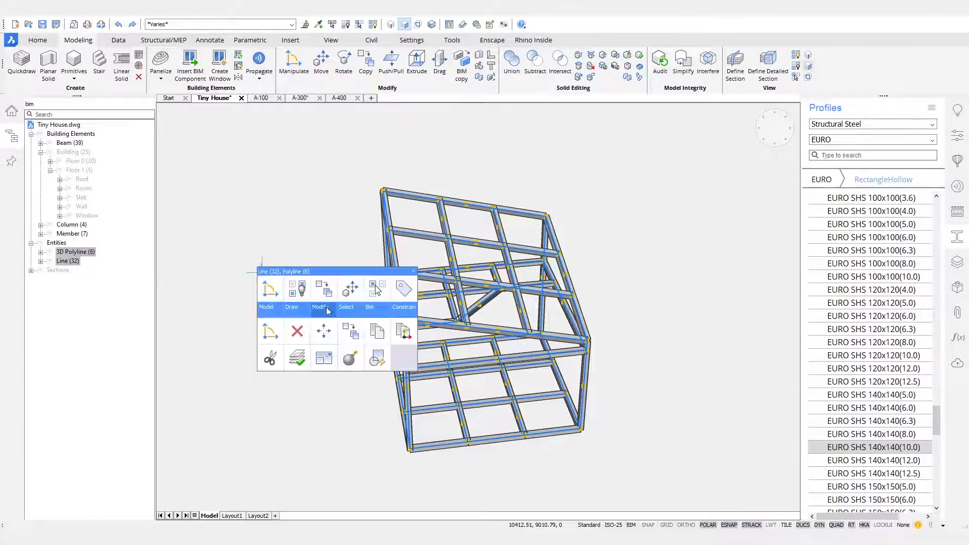
pyautogui.click(299, 334)
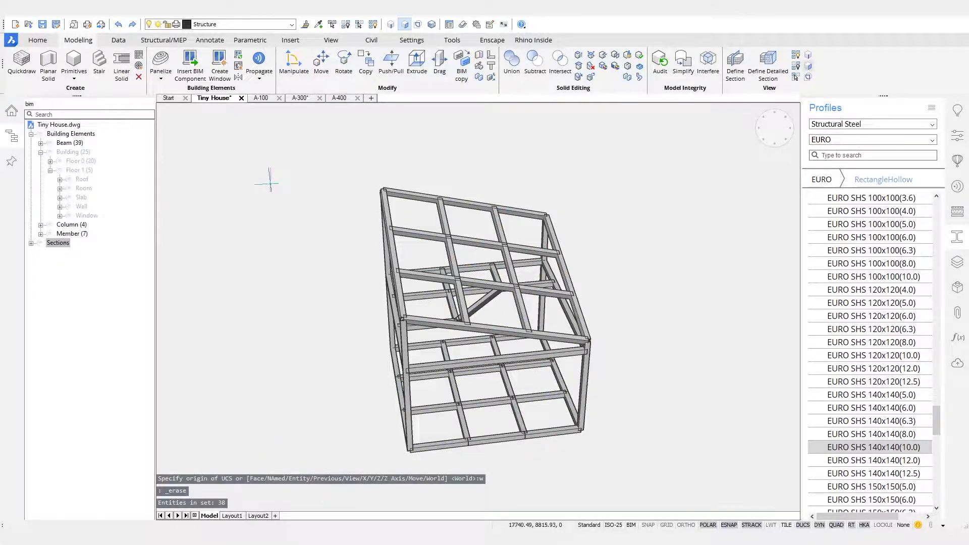
# Set SELECTIONMODES to 0 and unite the three collinear beams along one outer edge of the floor frame
pyautogui.keyDown('shift'); pyautogui.moveTo(324, 167); pyautogui.dragTo(581, 396, button='middle'); pyautogui.keyUp('shift')
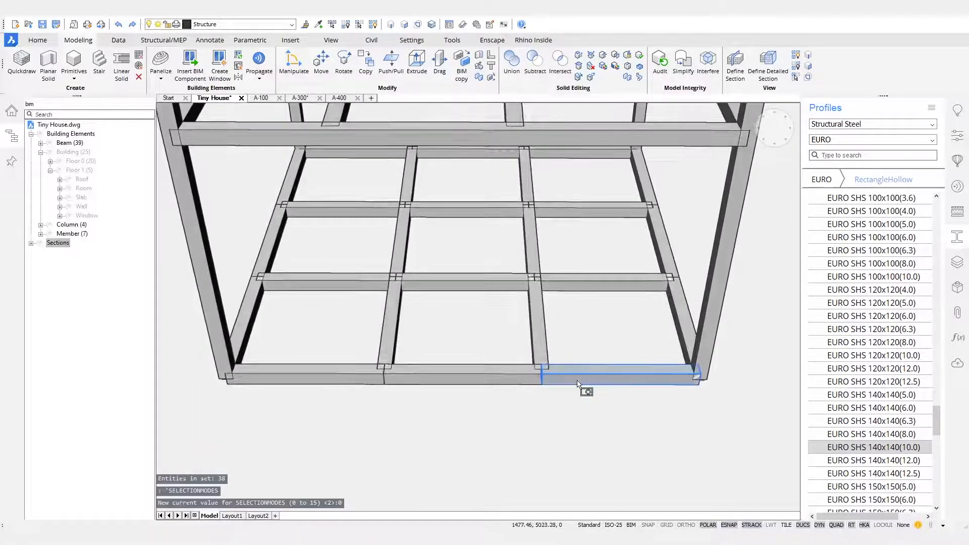
pyautogui.click(580, 377)
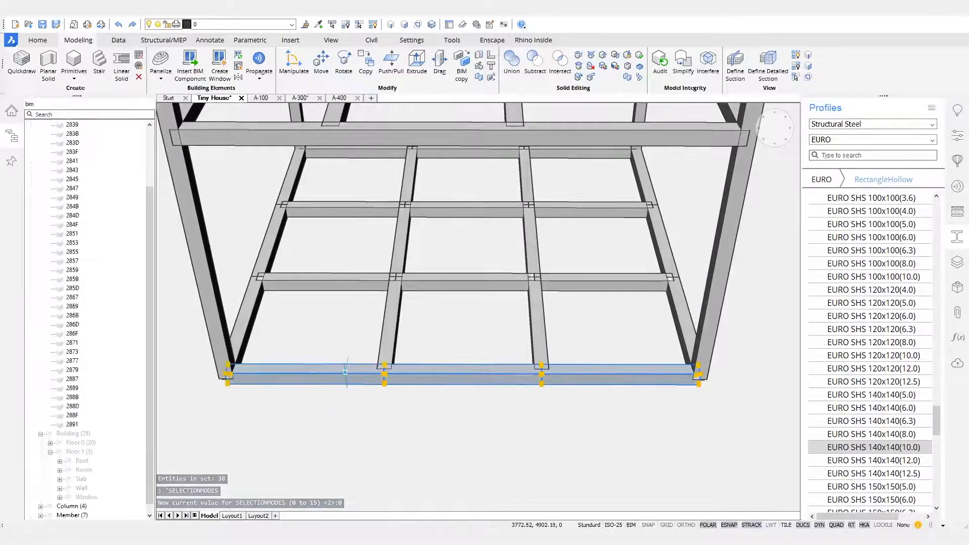
pyautogui.rightClick(477, 394)
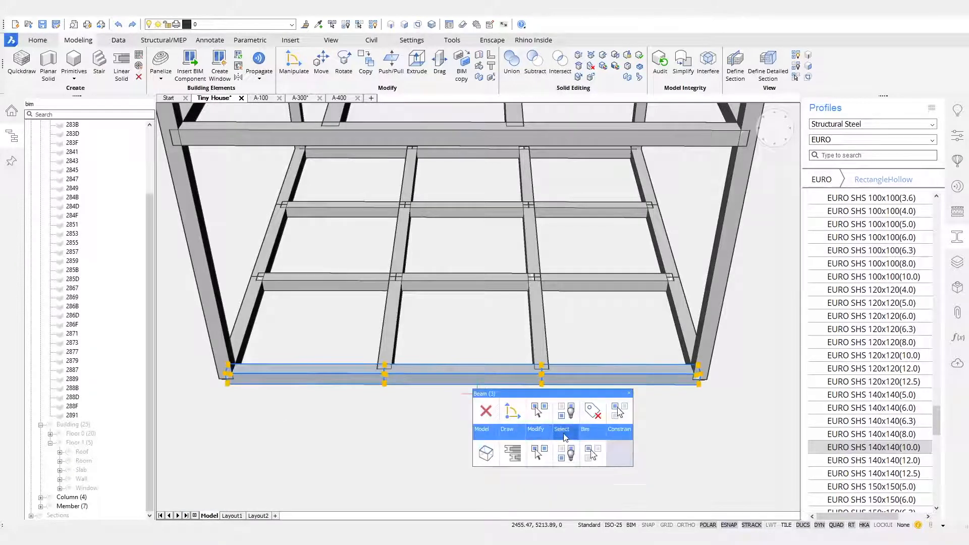
pyautogui.moveTo(490, 430)
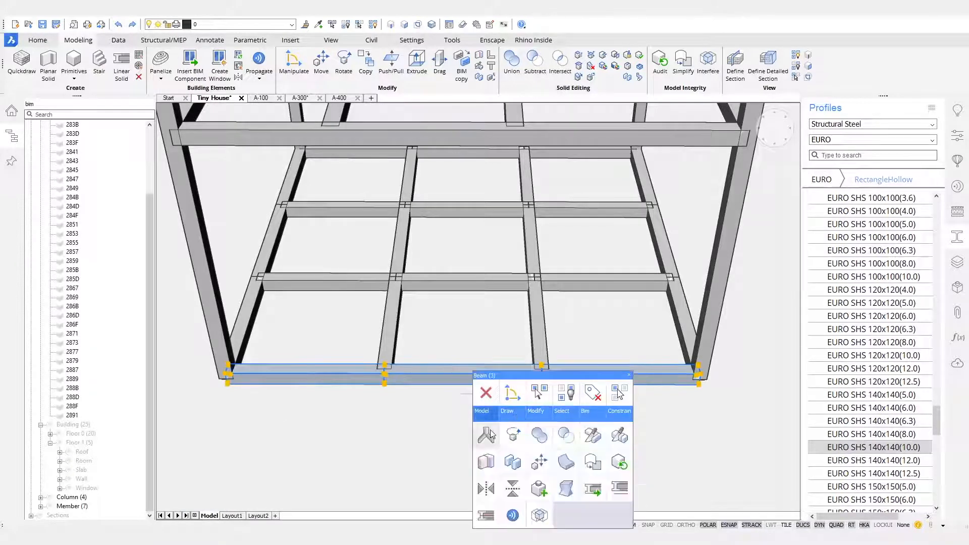
pyautogui.click(539, 436)
# Unite the three collinear beams along the next outer edge of the floor frame
pyautogui.keyDown('shift'); pyautogui.moveTo(443, 437); pyautogui.dragTo(570, 442, button='middle'); pyautogui.keyUp('shift')
pyautogui.click(573, 401)
pyautogui.click(522, 405)
pyautogui.click(359, 406)
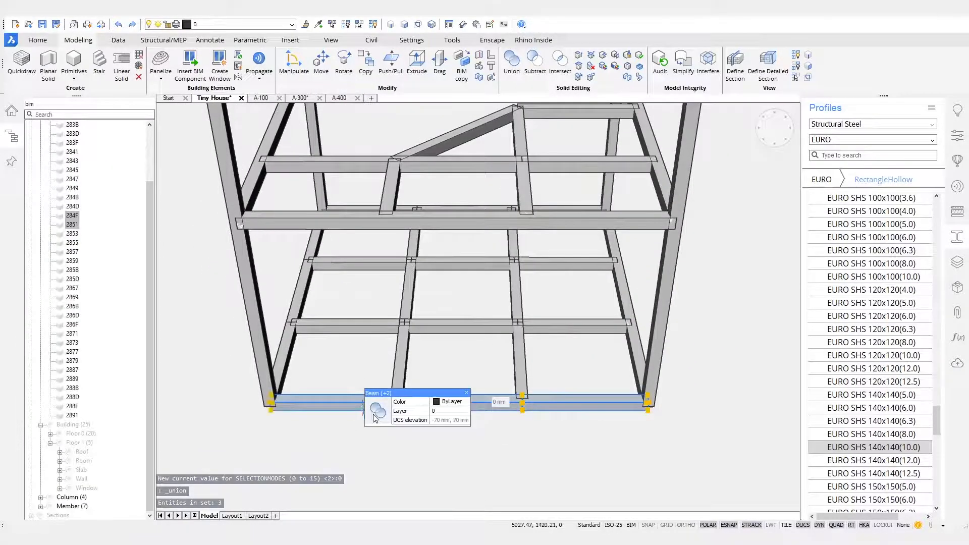
pyautogui.click(375, 411)
# Unite the three collinear beams on each of the two remaining outer edges of the floor frame
pyautogui.keyDown('shift'); pyautogui.moveTo(565, 429); pyautogui.dragTo(488, 440, button='middle'); pyautogui.keyUp('shift')
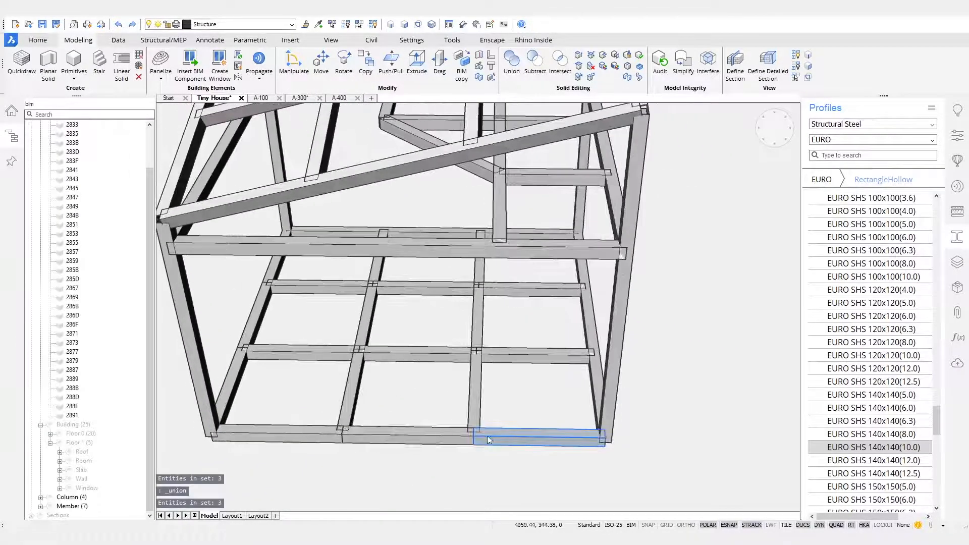
pyautogui.click(388, 438)
pyautogui.keyDown('shift'); pyautogui.moveTo(354, 434); pyautogui.dragTo(578, 420, button='middle'); pyautogui.keyUp('shift')
pyautogui.click(533, 397)
pyautogui.click(433, 406)
pyautogui.click(318, 419)
pyautogui.click(354, 425)
# Unite the three beam segments in each of the two parallel interior rows of the floor grid into continuous beams
pyautogui.keyDown('shift'); pyautogui.moveTo(447, 509); pyautogui.dragTo(485, 480, button='middle'); pyautogui.keyUp('shift')
pyautogui.scroll(-4, 489, 470)
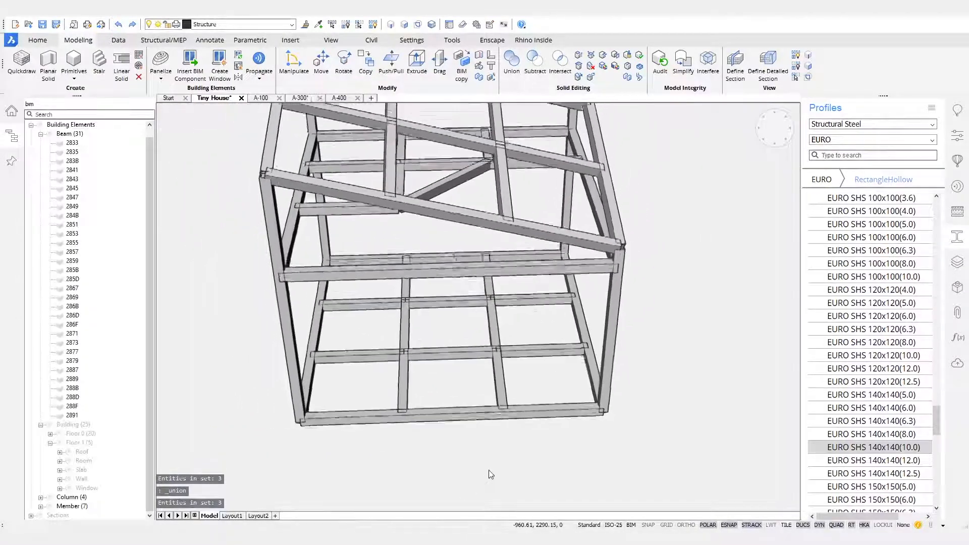
pyautogui.scroll(3, 488, 470)
pyautogui.click(479, 367)
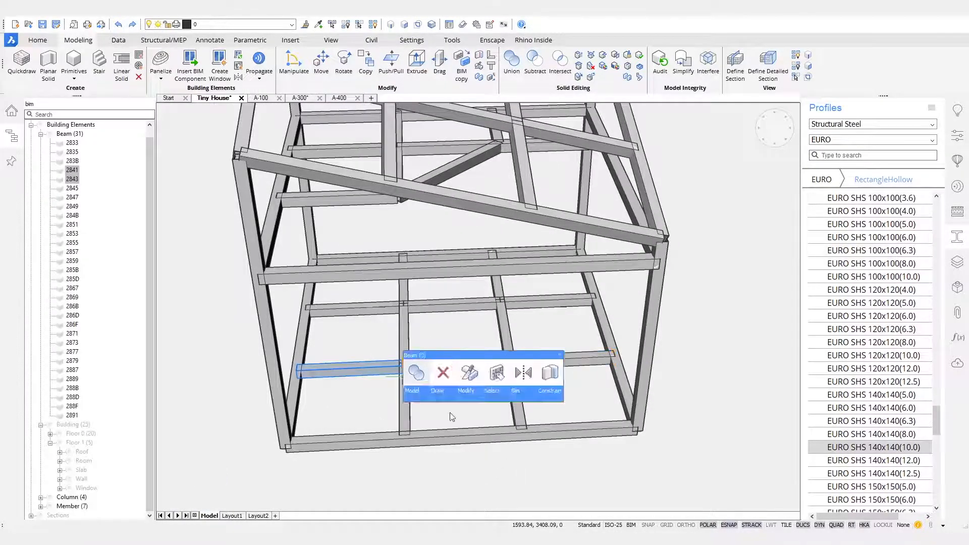
pyautogui.click(416, 373)
pyautogui.keyDown('shift'); pyautogui.moveTo(514, 396); pyautogui.dragTo(526, 333, button='middle'); pyautogui.keyUp('shift')
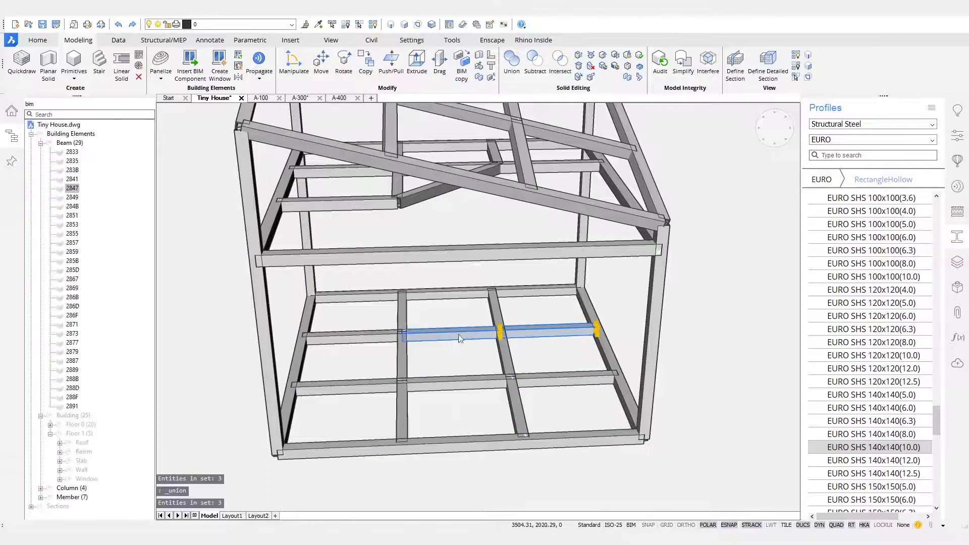
pyautogui.click(383, 346)
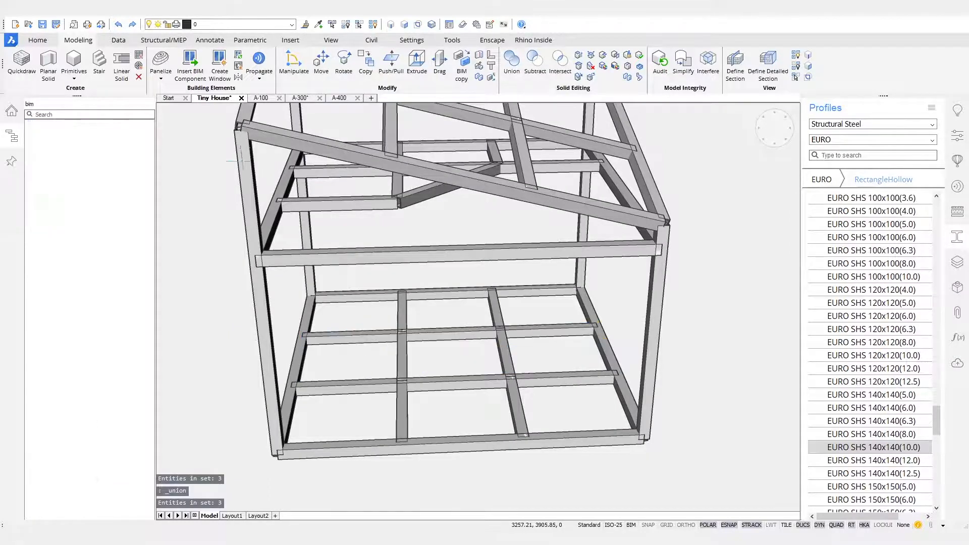
# Display the axes of the structural members
pyautogui.click(181, 42)
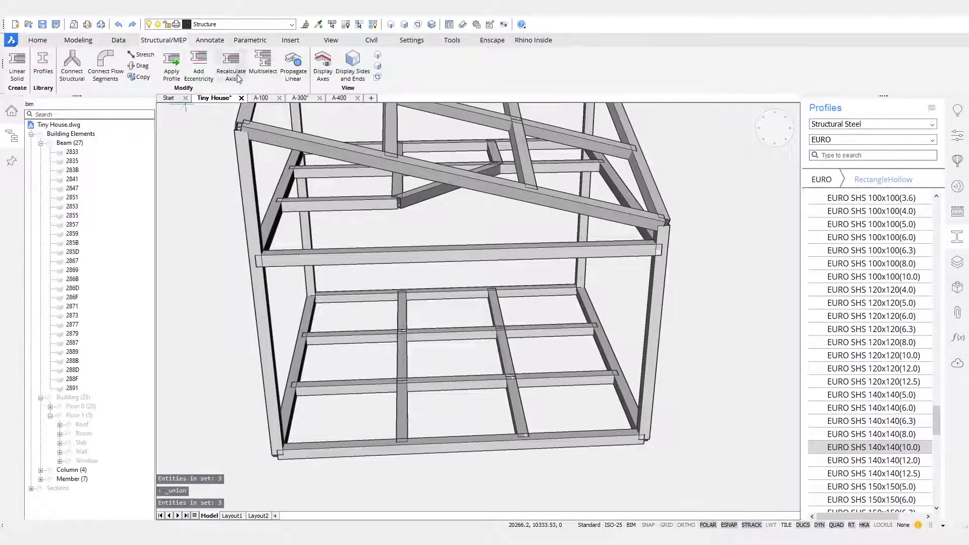
pyautogui.click(220, 75)
pyautogui.keyDown('shift'); pyautogui.moveTo(750, 408); pyautogui.dragTo(682, 372, button='middle'); pyautogui.keyUp('shift')
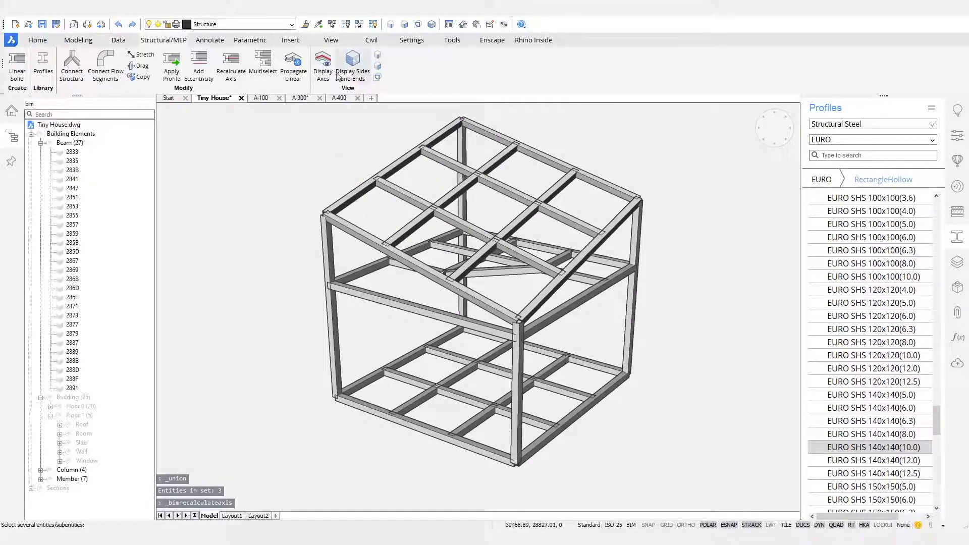
pyautogui.click(323, 63)
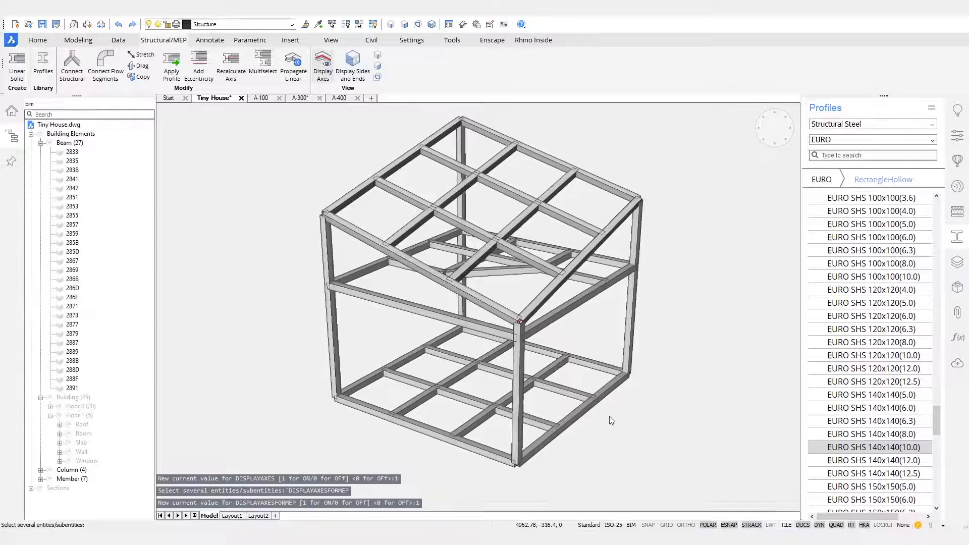
pyautogui.keyDown('shift'); pyautogui.moveTo(610, 421); pyautogui.dragTo(679, 414, button='middle'); pyautogui.keyUp('shift')
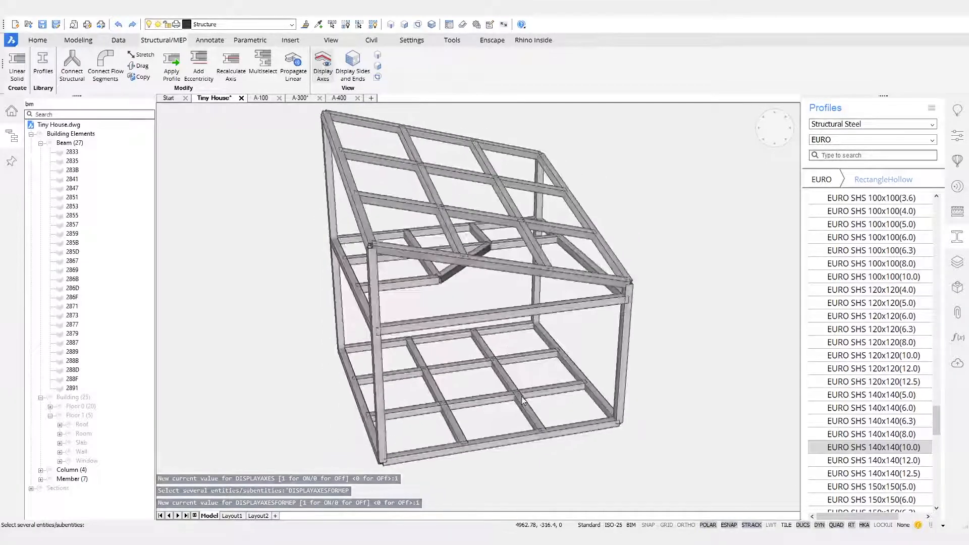
pyautogui.scroll(5, 519, 397)
pyautogui.scroll(-5, 565, 427)
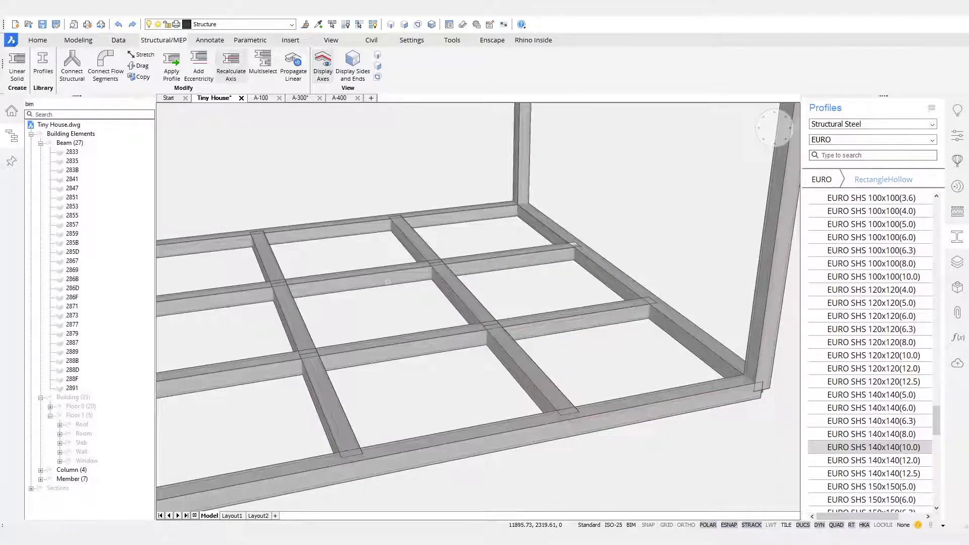
# Recalculate the axes of all beams, columns and members in the steel frame
pyautogui.click(230, 62)
pyautogui.scroll(-6, 447, 422)
pyautogui.moveTo(584, 415); pyautogui.dragTo(403, 255)
pyautogui.press('Return')
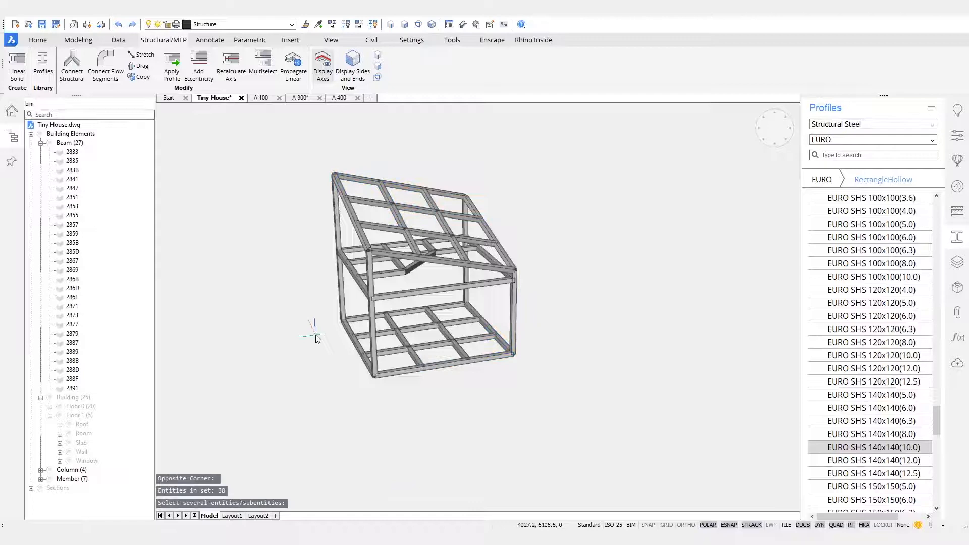
pyautogui.scroll(9, 455, 372)
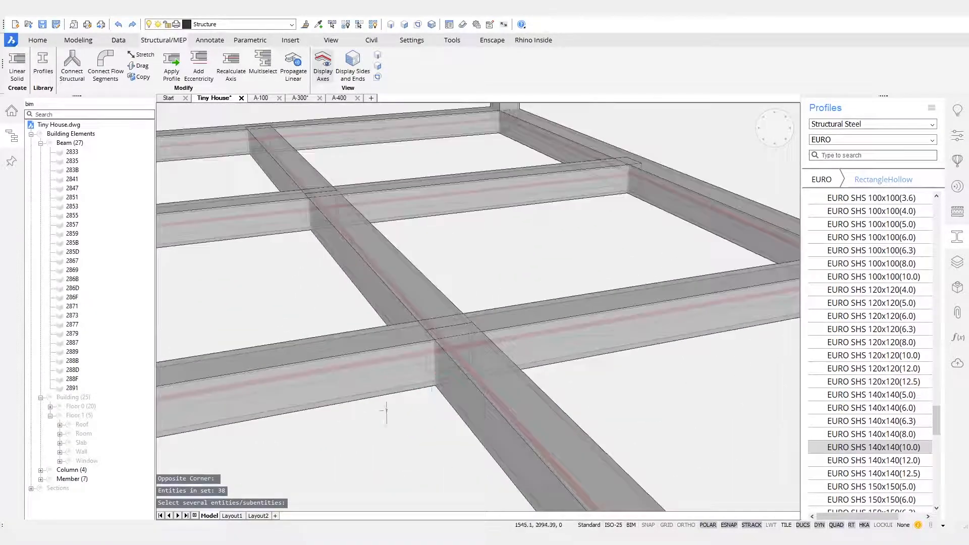
pyautogui.scroll(-10, 547, 356)
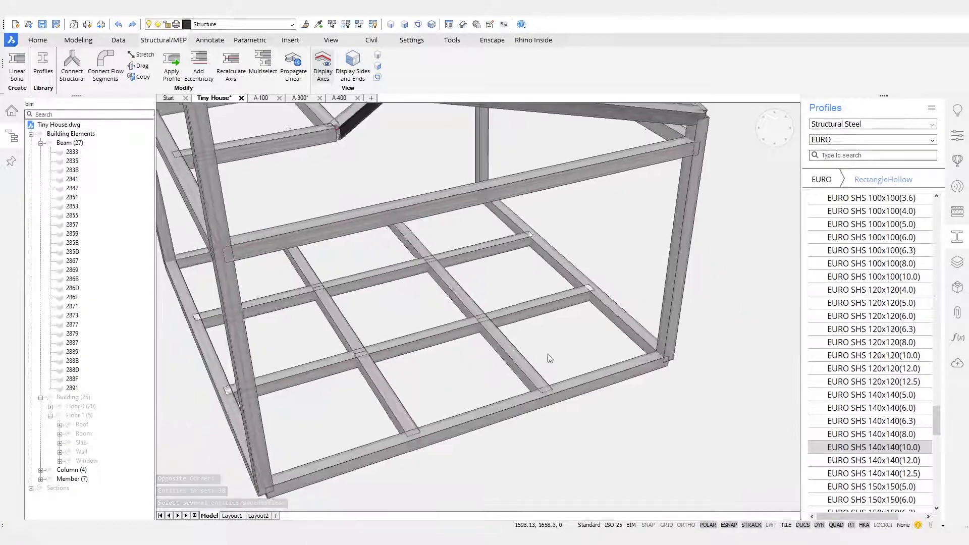
pyautogui.scroll(-4, 554, 360)
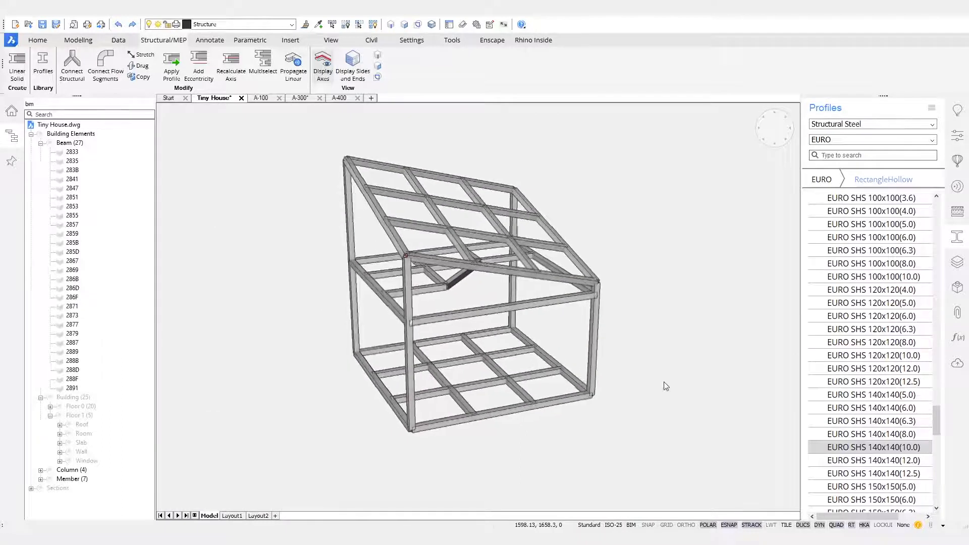
# Connect all solids of the steel frame with the structural connect command
pyautogui.keyDown('shift'); pyautogui.moveTo(667, 380); pyautogui.dragTo(655, 399, button='middle'); pyautogui.keyUp('shift')
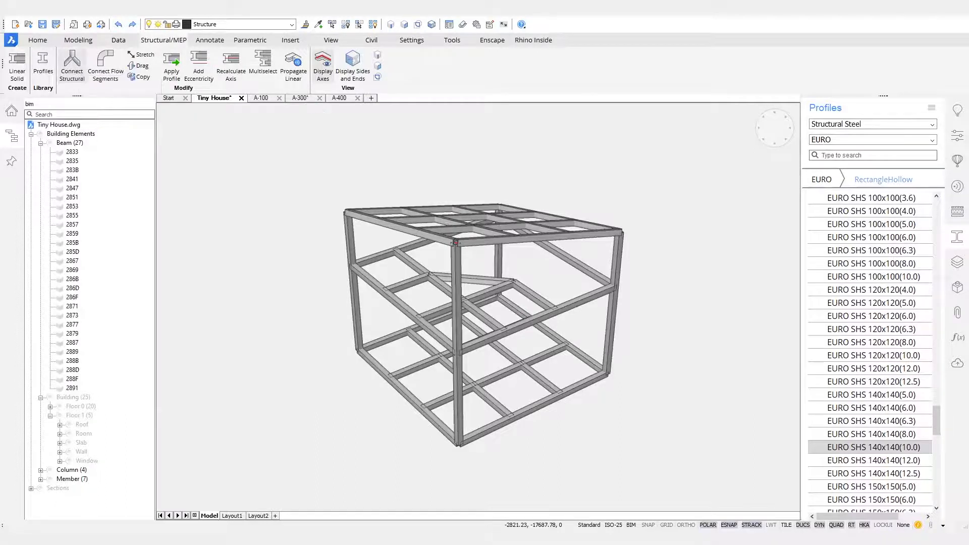
pyautogui.click(72, 63)
pyautogui.click(662, 500)
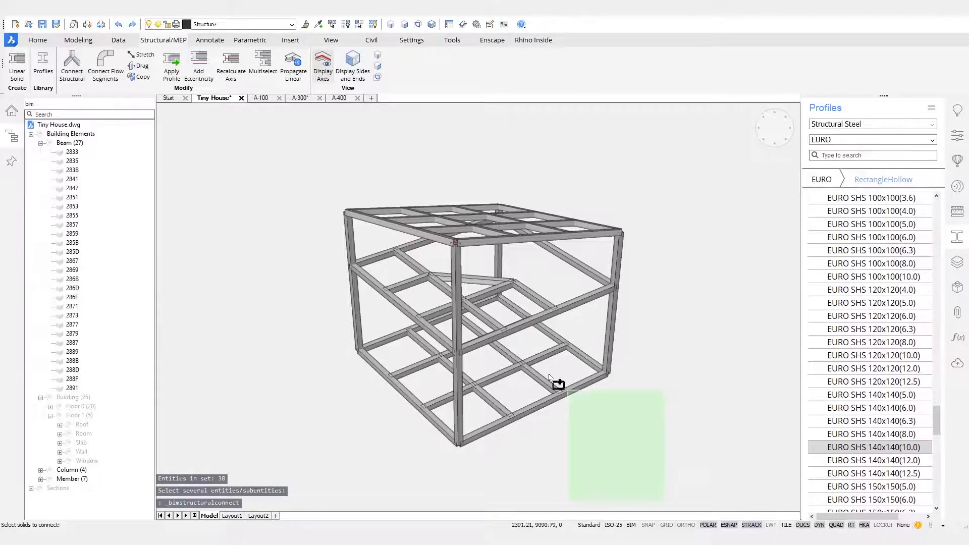
pyautogui.click(316, 190)
pyautogui.press('Return')
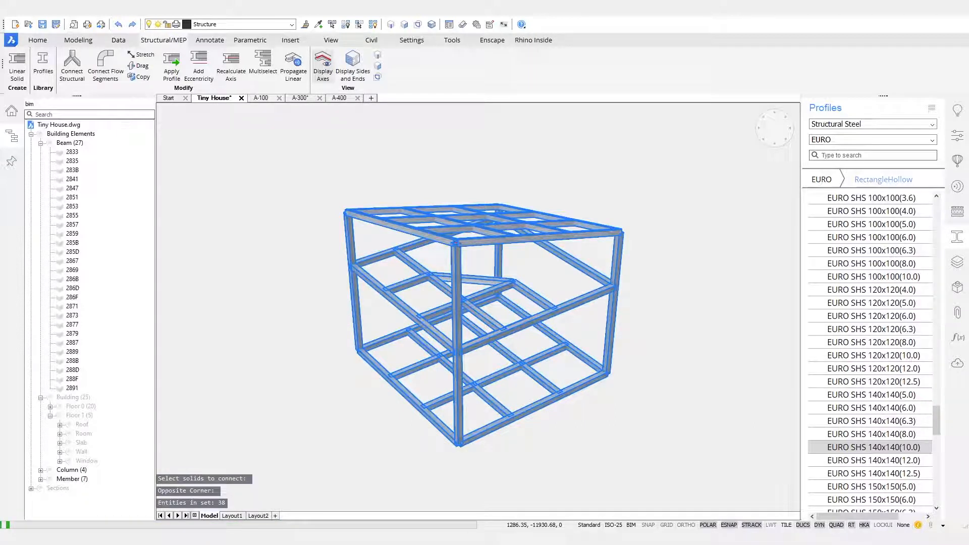
# Hide the four corner columns so that only the floor and roof frames are displayed
pyautogui.keyDown('shift'); pyautogui.moveTo(276, 210); pyautogui.dragTo(284, 318, button='middle'); pyautogui.keyUp('shift')
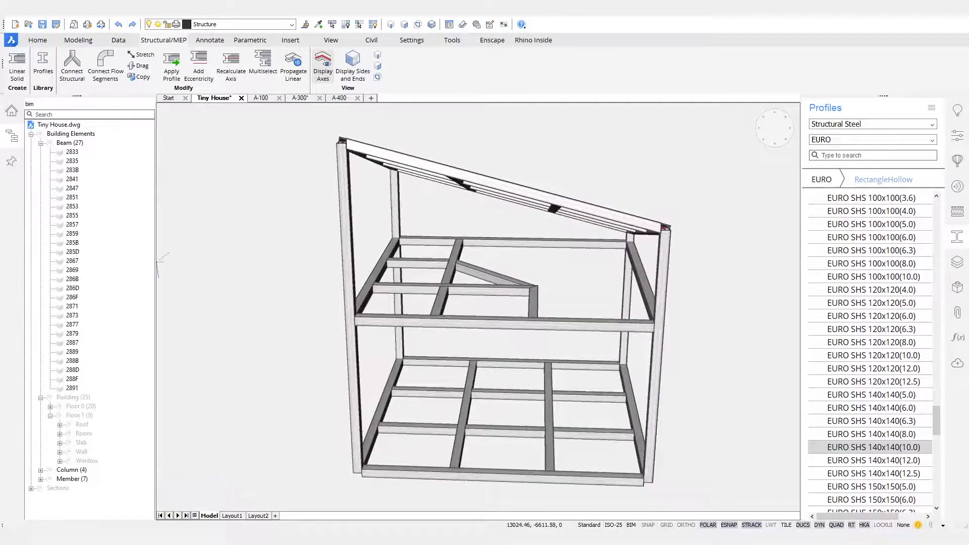
pyautogui.keyDown('shift'); pyautogui.moveTo(255, 424); pyautogui.dragTo(643, 307, button='middle'); pyautogui.keyUp('shift')
pyautogui.click(641, 308)
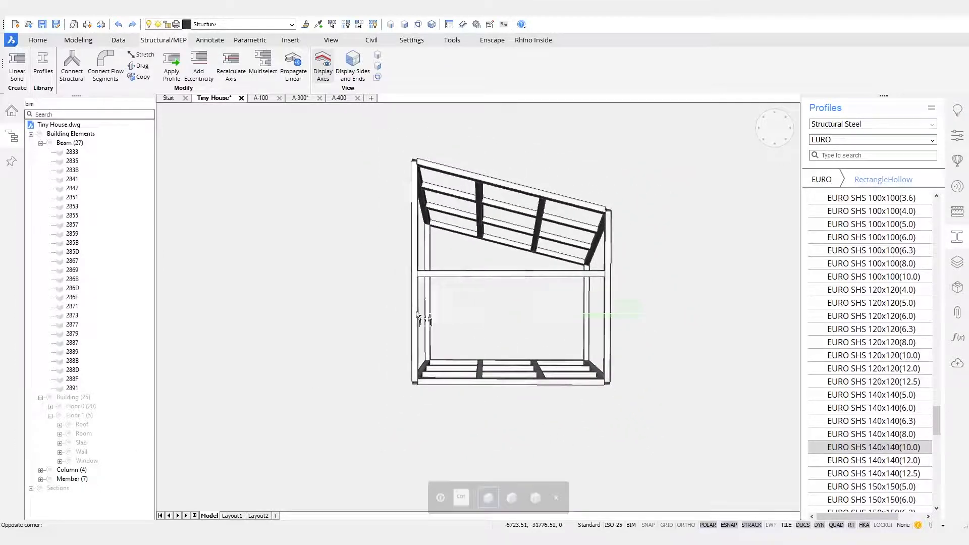
pyautogui.click(387, 303)
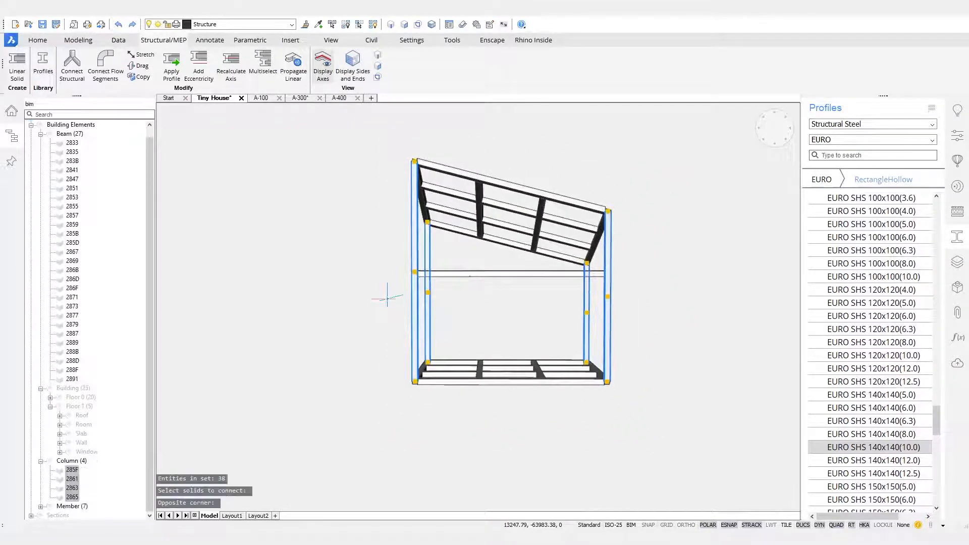
pyautogui.moveTo(387, 299)
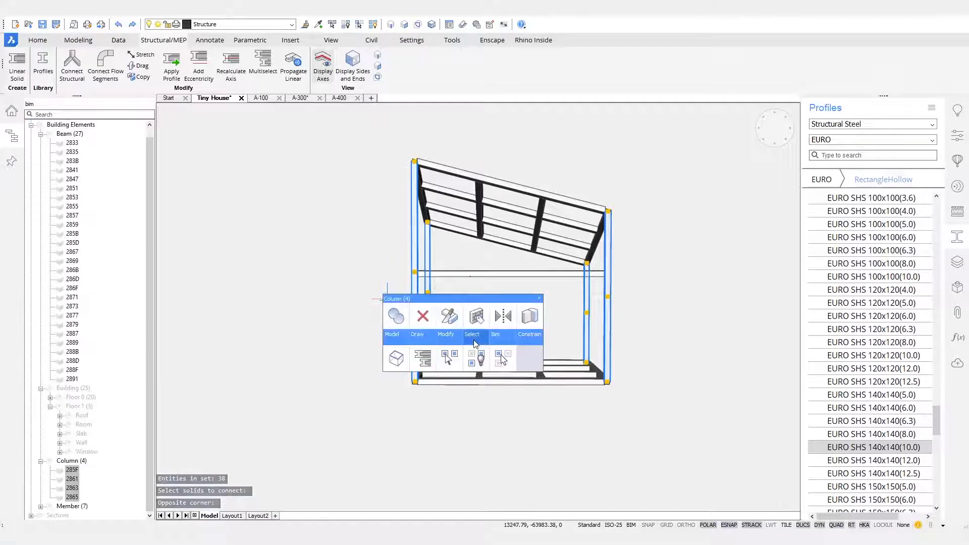
pyautogui.click(476, 358)
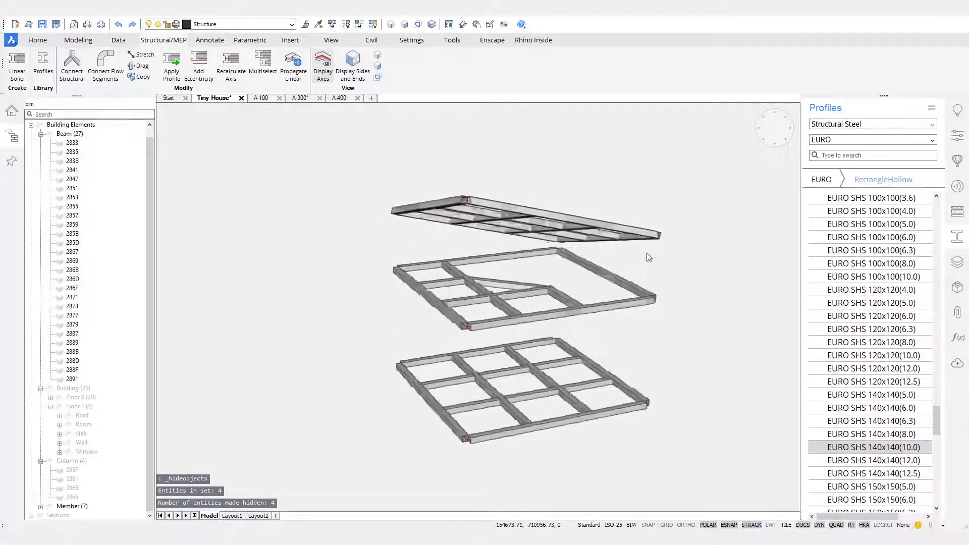
# Classify all beams and members of the sloped roof frame as beams
pyautogui.moveTo(391, 161); pyautogui.dragTo(346, 187)
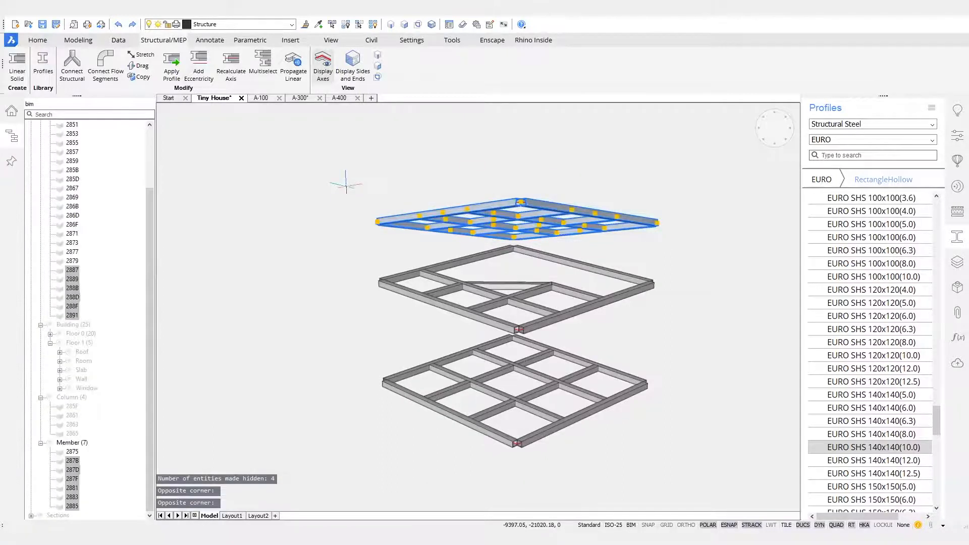
pyautogui.moveTo(346, 187)
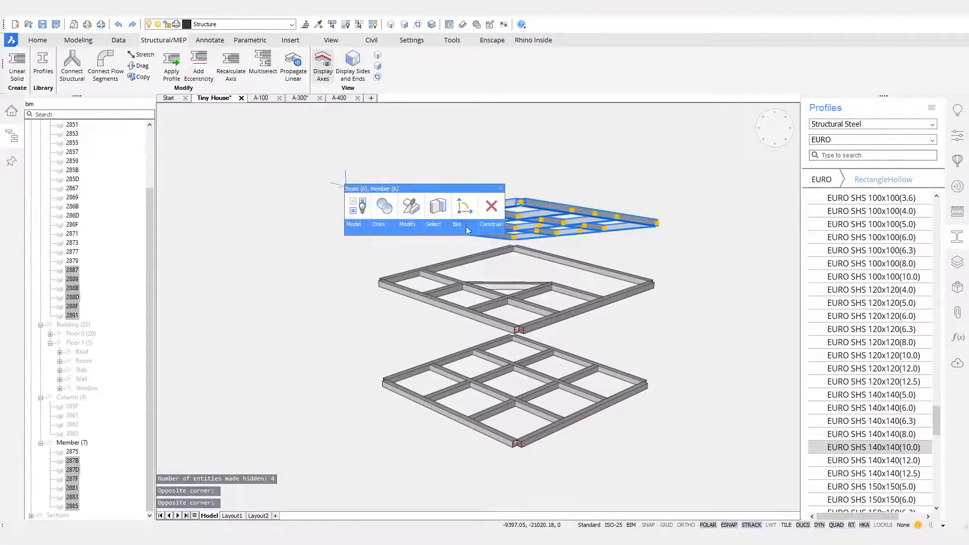
pyautogui.moveTo(468, 233)
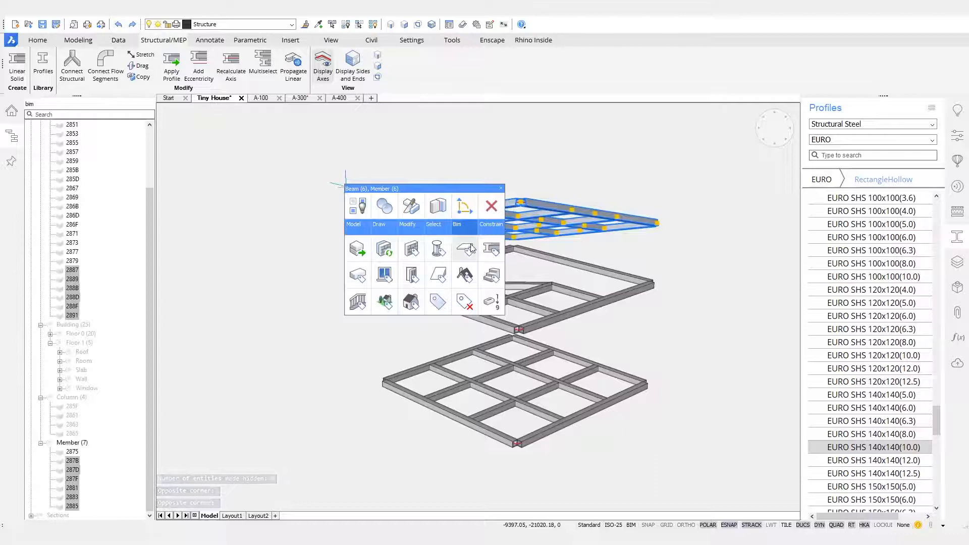
pyautogui.click(489, 250)
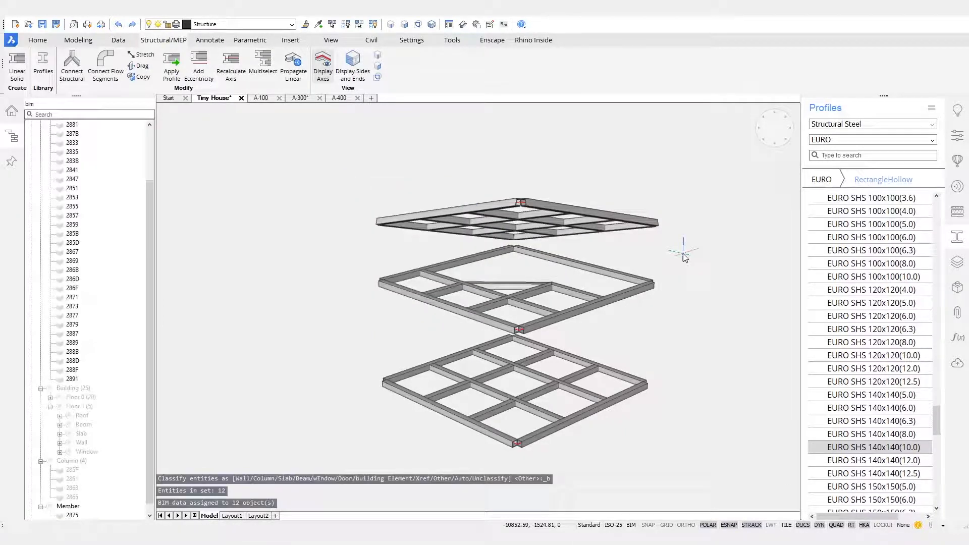
# Join the two outer beams at the front corner of the lowest floor frame with a mitred L-connection
pyautogui.keyDown('shift'); pyautogui.moveTo(684, 256); pyautogui.dragTo(689, 273, button='middle'); pyautogui.keyUp('shift')
pyautogui.scroll(8, 640, 319)
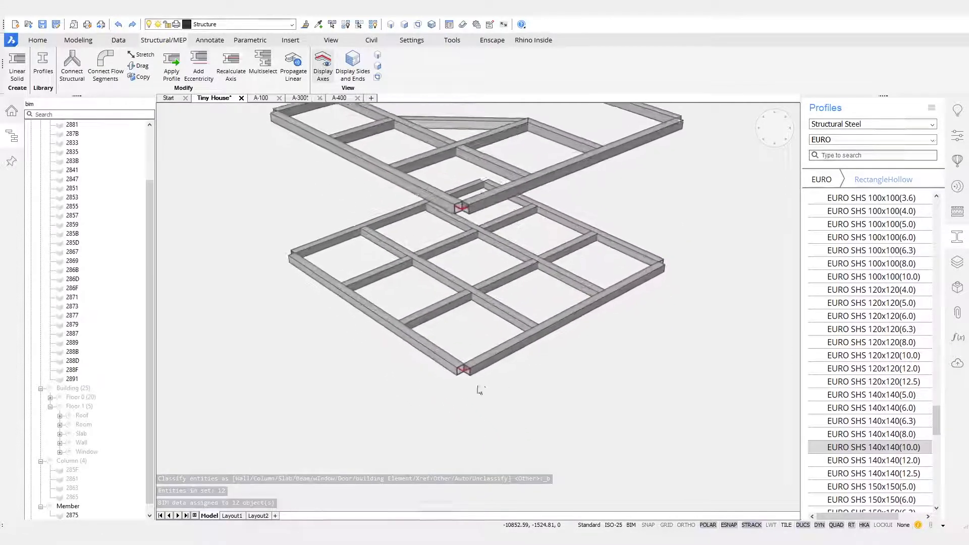
pyautogui.scroll(6, 462, 368)
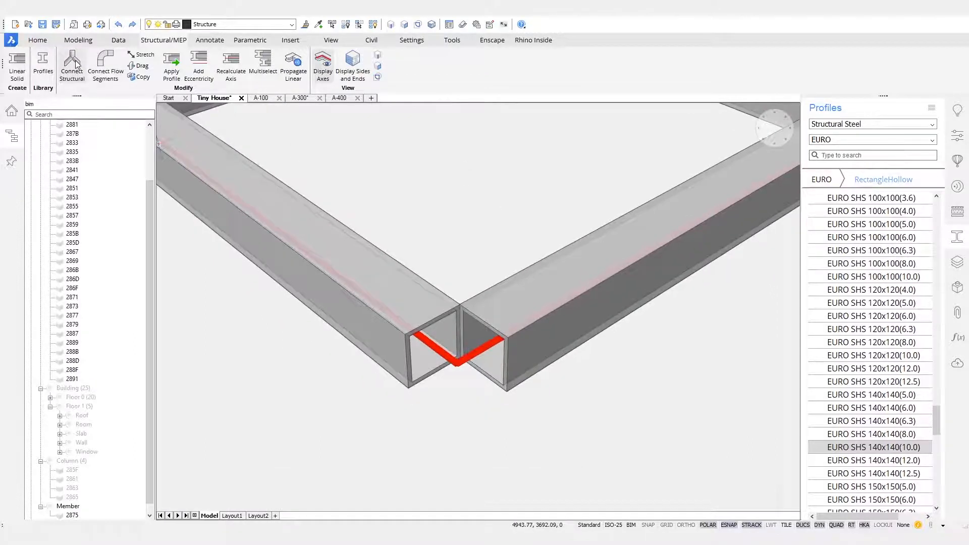
pyautogui.click(414, 306)
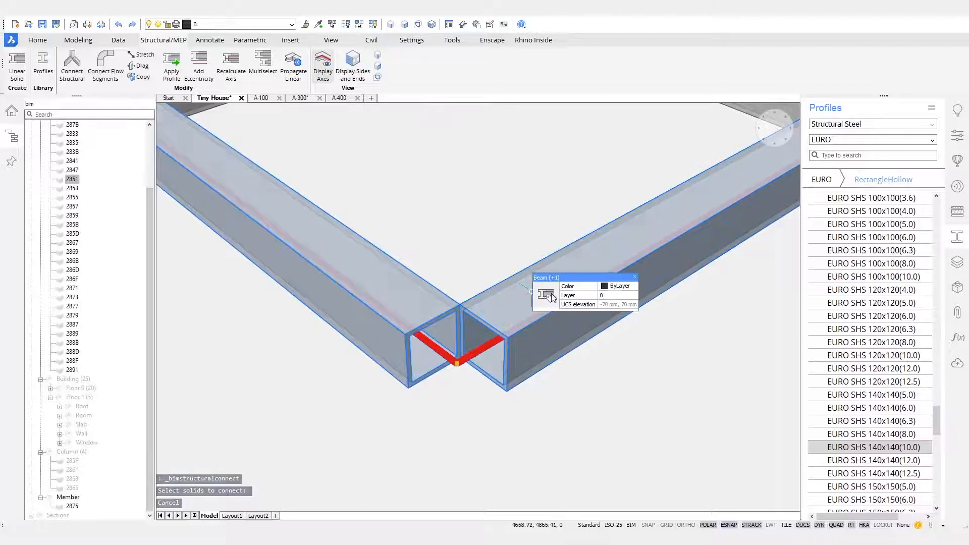
pyautogui.click(551, 292)
pyautogui.moveTo(547, 314)
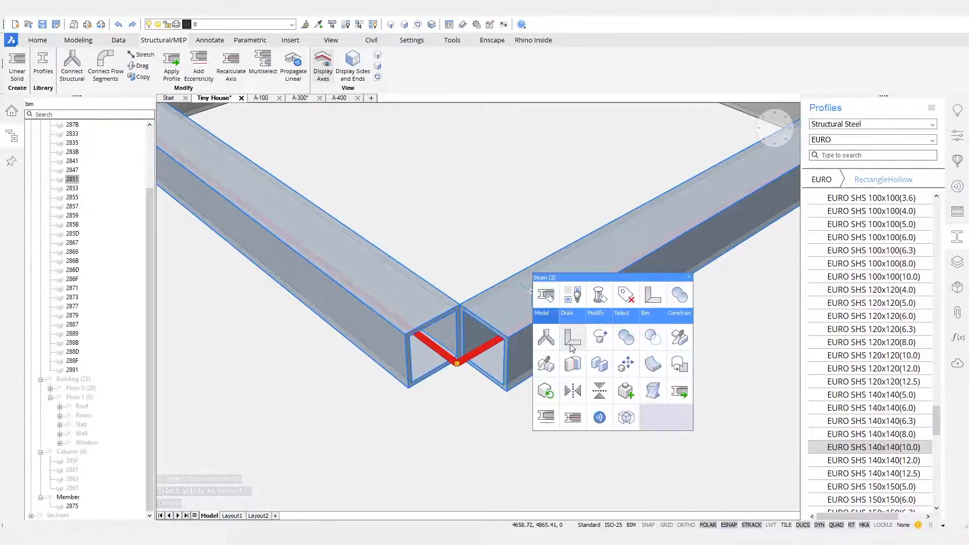
pyautogui.click(573, 337)
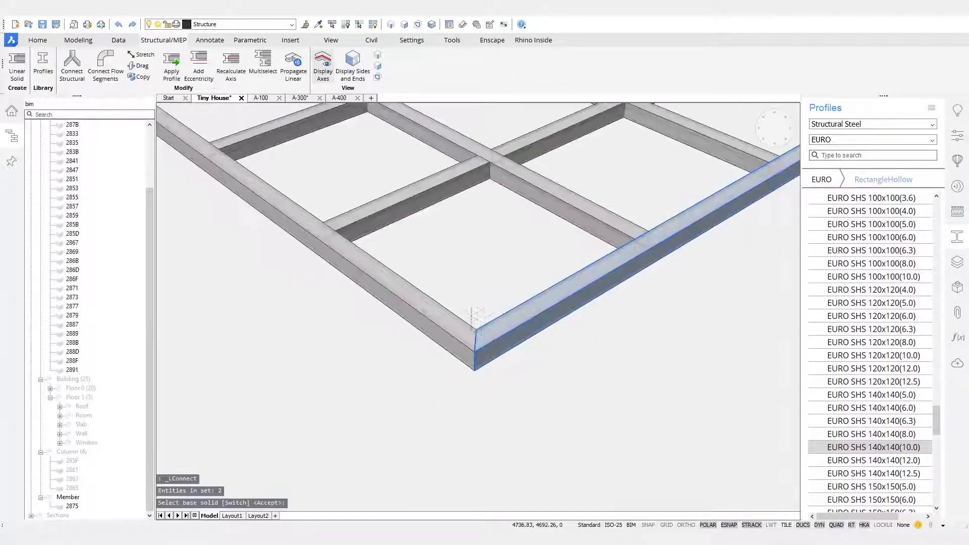
pyautogui.click(355, 338)
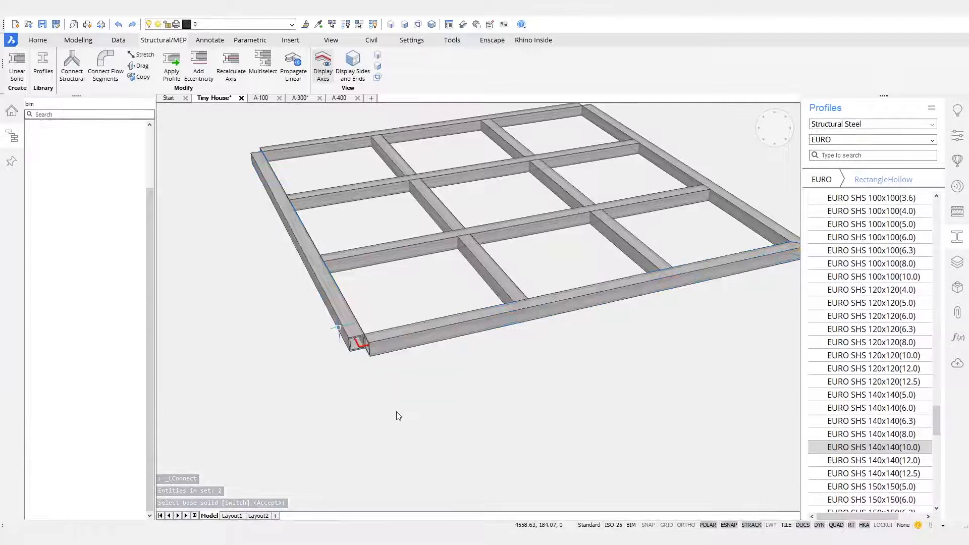
pyautogui.press('Escape')
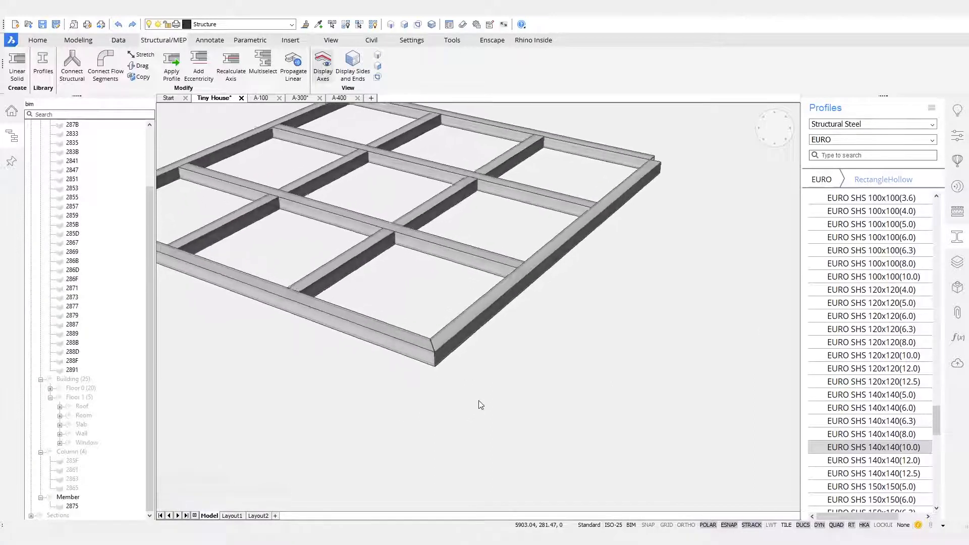
# Try to propagate the mitred connection between the two outer beams at the lowest floor frame's front corner to similar corners
pyautogui.click(298, 66)
pyautogui.click(419, 342)
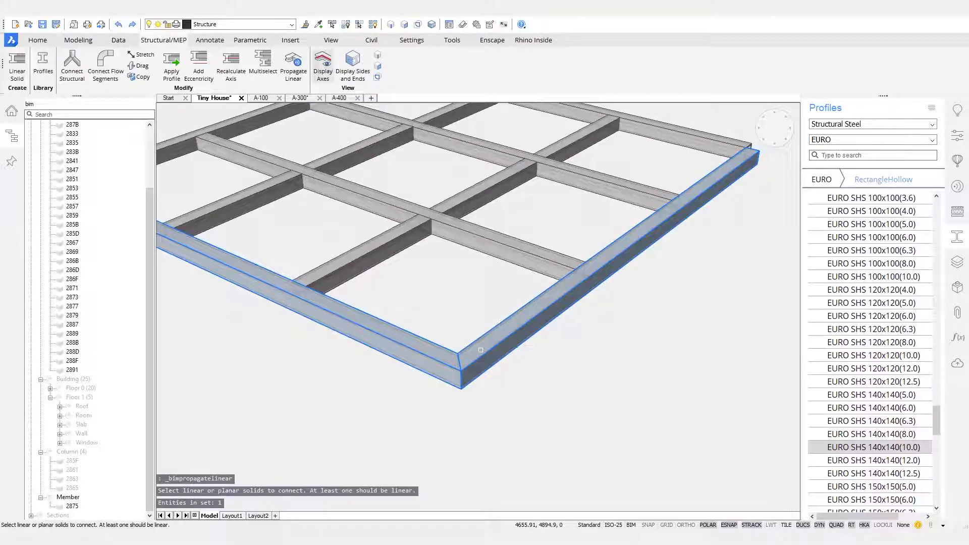
pyautogui.press('Return')
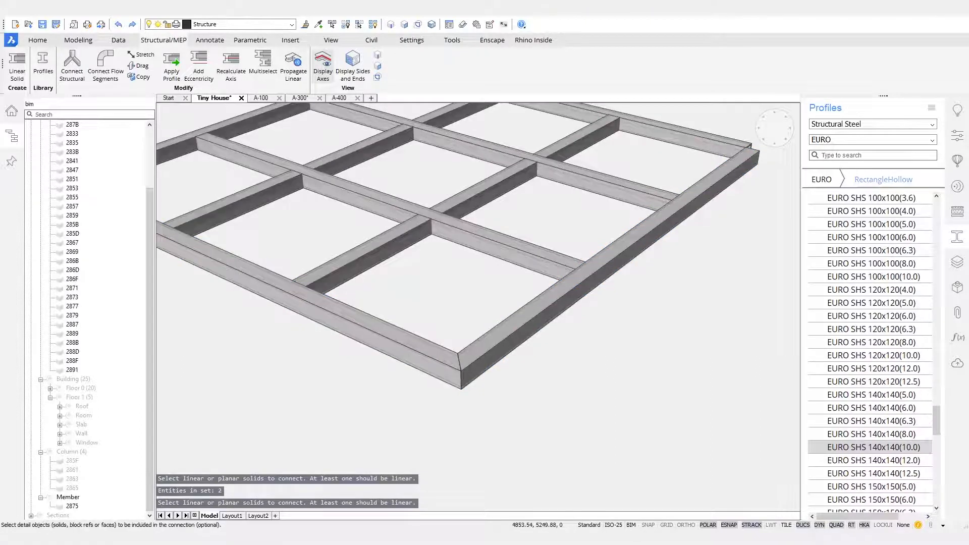
pyautogui.press('Return')
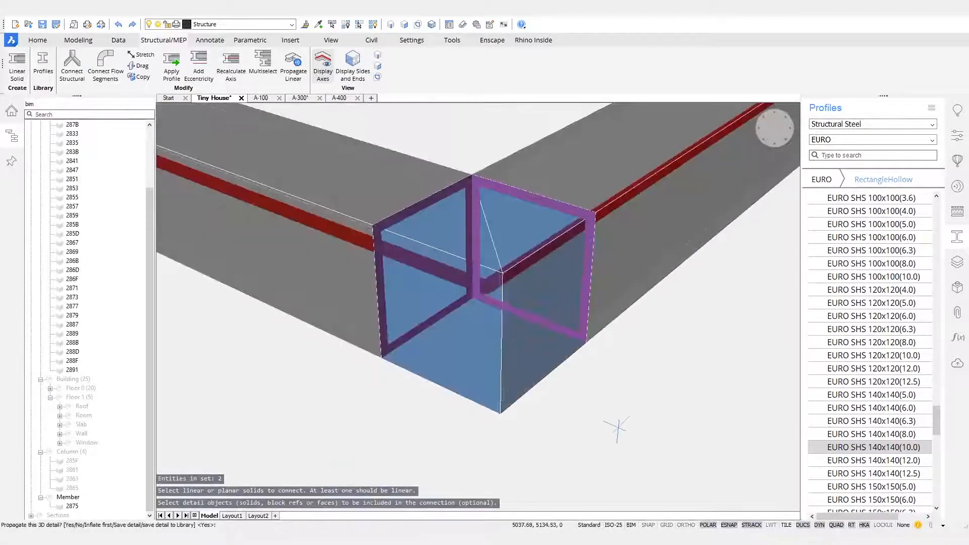
pyautogui.press('Return')
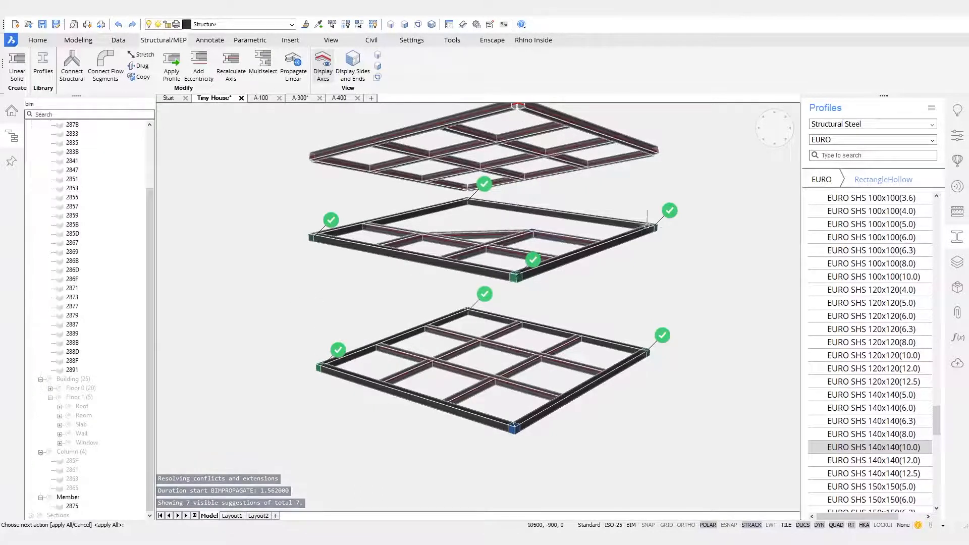
# Examine the suggested propagation locations on the floor frames and the unjoined corner beams
pyautogui.keyDown('shift'); pyautogui.moveTo(656, 348); pyautogui.dragTo(632, 320, button='middle'); pyautogui.keyUp('shift')
pyautogui.scroll(10, 632, 319)
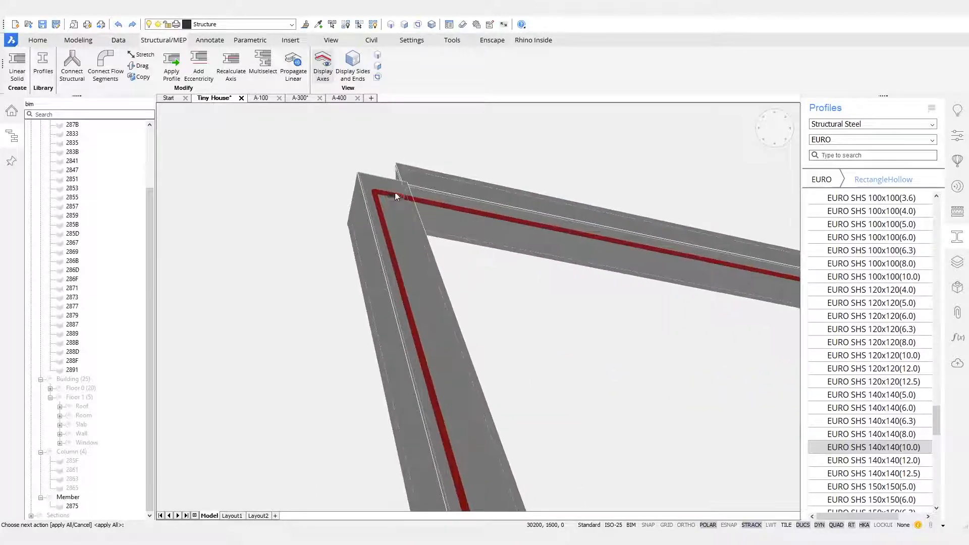
pyautogui.scroll(-2, 454, 222)
pyautogui.moveTo(454, 222); pyautogui.dragTo(392, 372, button='middle')
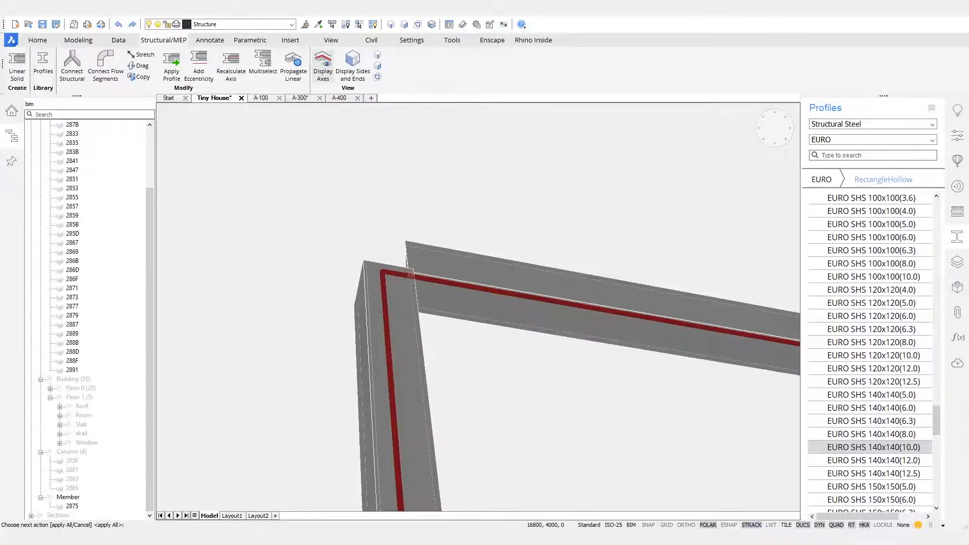
pyautogui.scroll(-6, 425, 316)
pyautogui.scroll(-6, 425, 316)
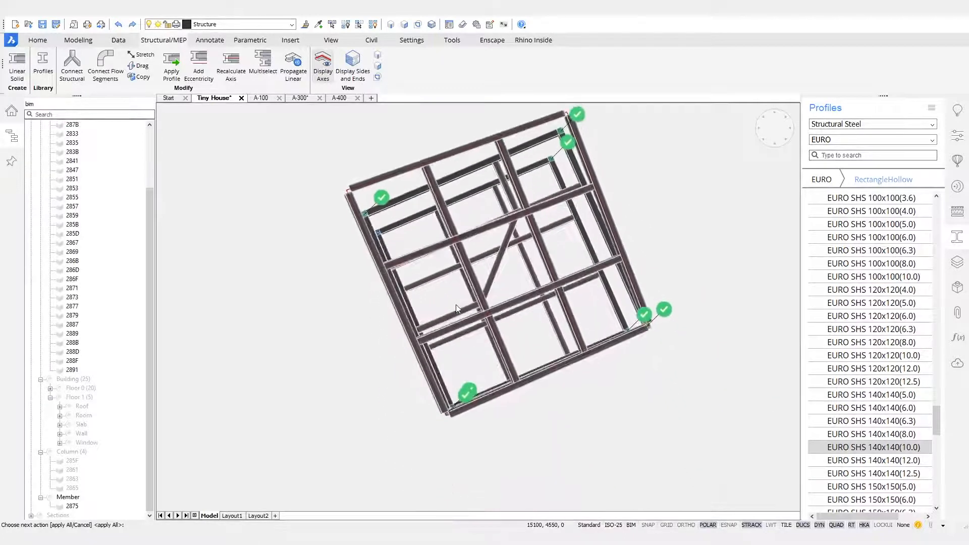
pyautogui.keyDown('shift'); pyautogui.moveTo(456, 304); pyautogui.dragTo(689, 280, button='middle'); pyautogui.keyUp('shift')
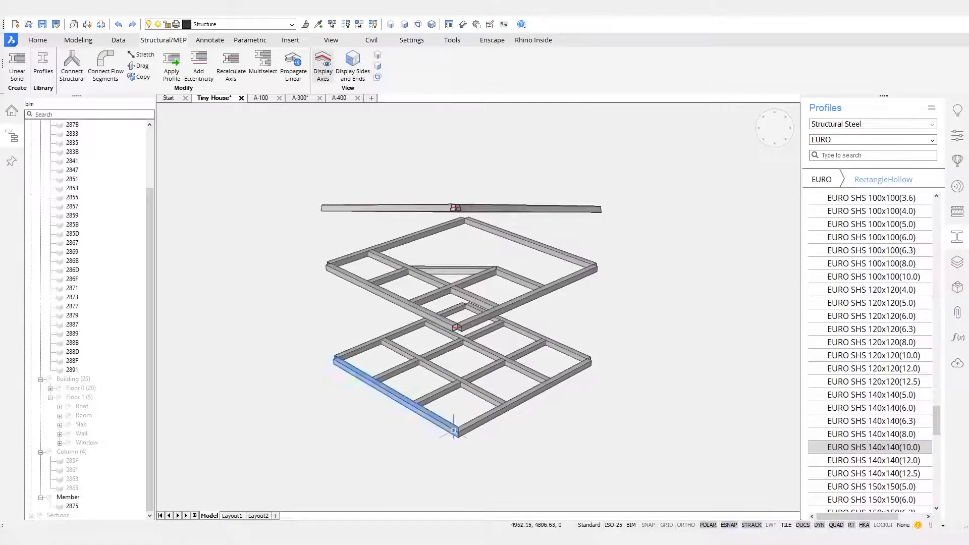
# Define a 3D detail from the two mitred beams at the lowest floor frame's front corner and inflate its volume by 50
pyautogui.scroll(10, 455, 429)
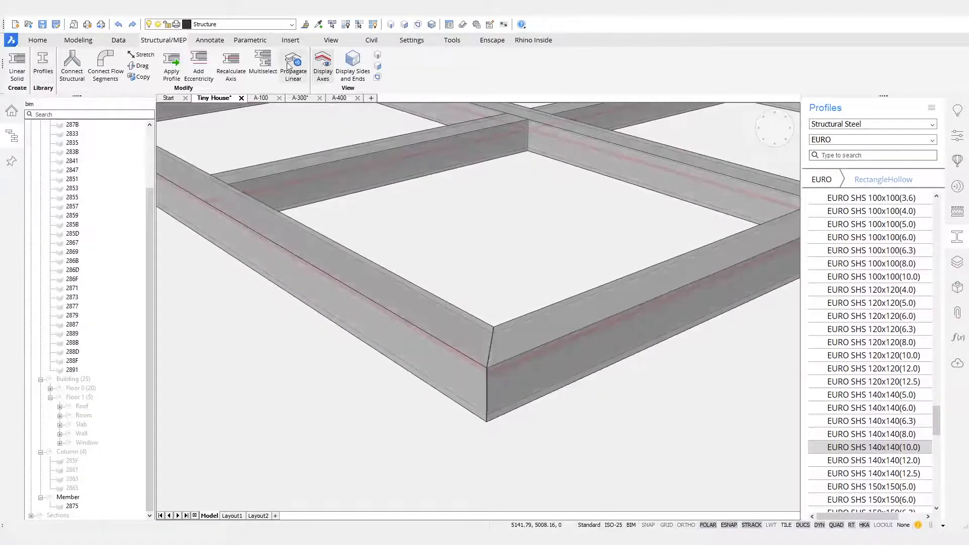
pyautogui.click(541, 330)
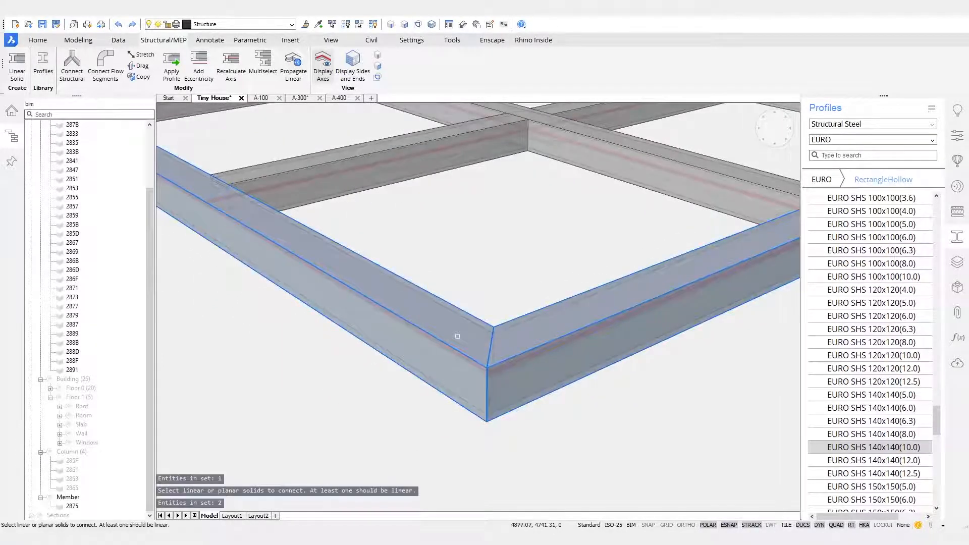
pyautogui.press('Return')
pyautogui.press('Return')
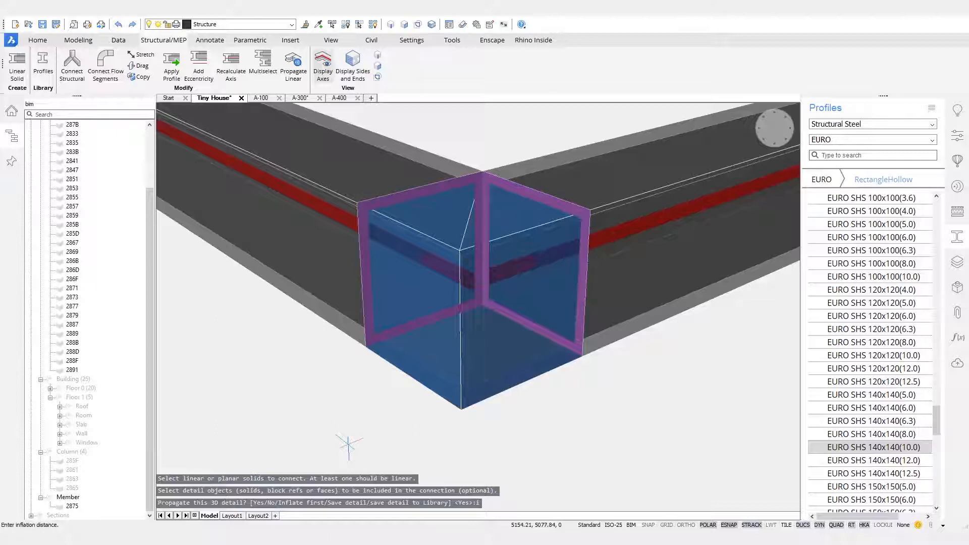
pyautogui.press('Return')
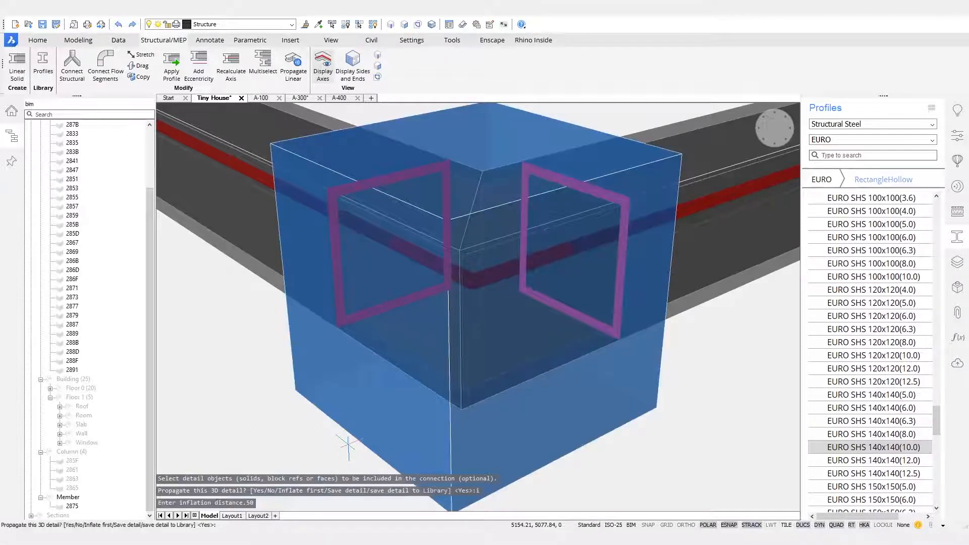
pyautogui.scroll(-3, 426, 292)
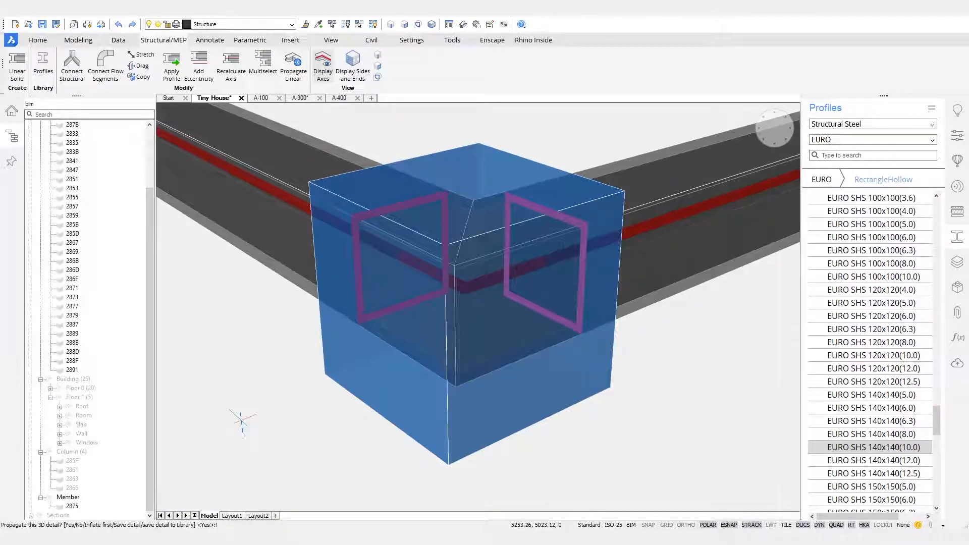
# Set up a library detail named Mitred_Connection with a plan-view thumbnail in the Tiny House category
pyautogui.write('l')
pyautogui.press('Return')
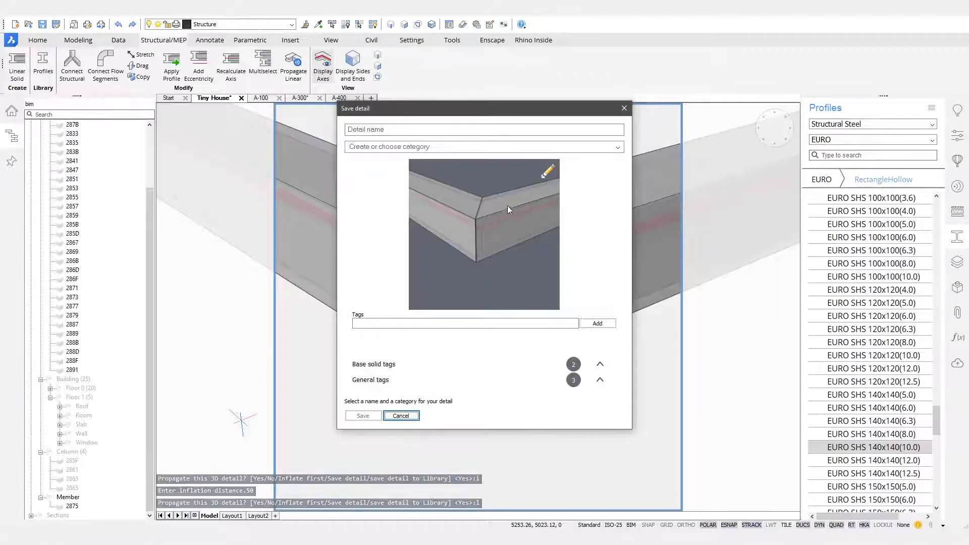
pyautogui.click(409, 130)
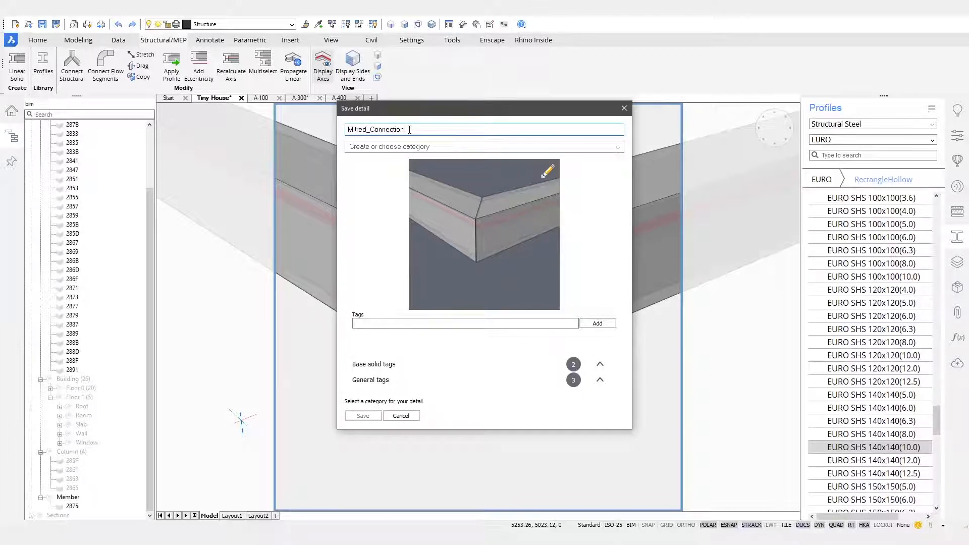
pyautogui.click(548, 170)
pyautogui.moveTo(469, 231)
pyautogui.mouseDown(button='middle')
pyautogui.moveTo(489, 353)
pyautogui.moveTo(505, 297)
pyautogui.moveTo(552, 303)
pyautogui.moveTo(578, 288)
pyautogui.mouseUp(button='middle')
pyautogui.press('Return')
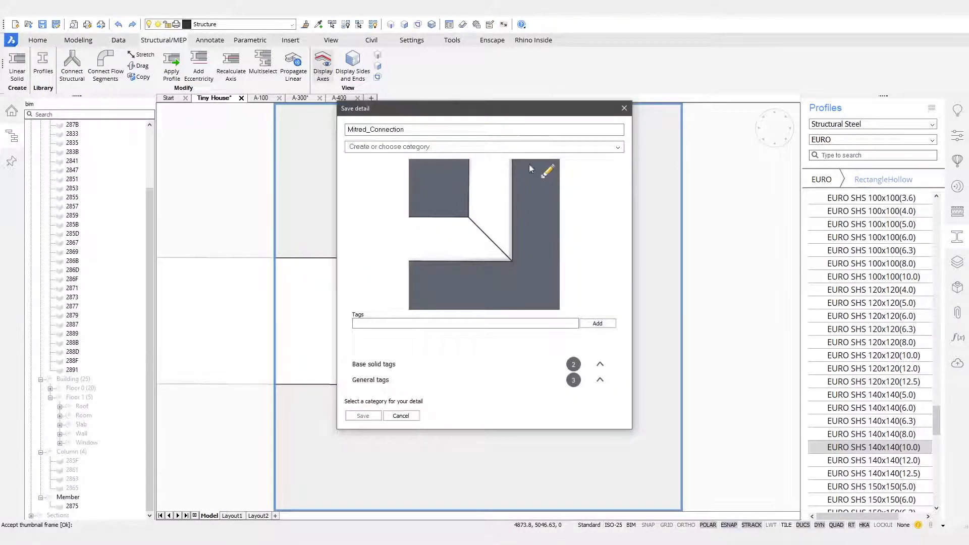
pyautogui.click(618, 148)
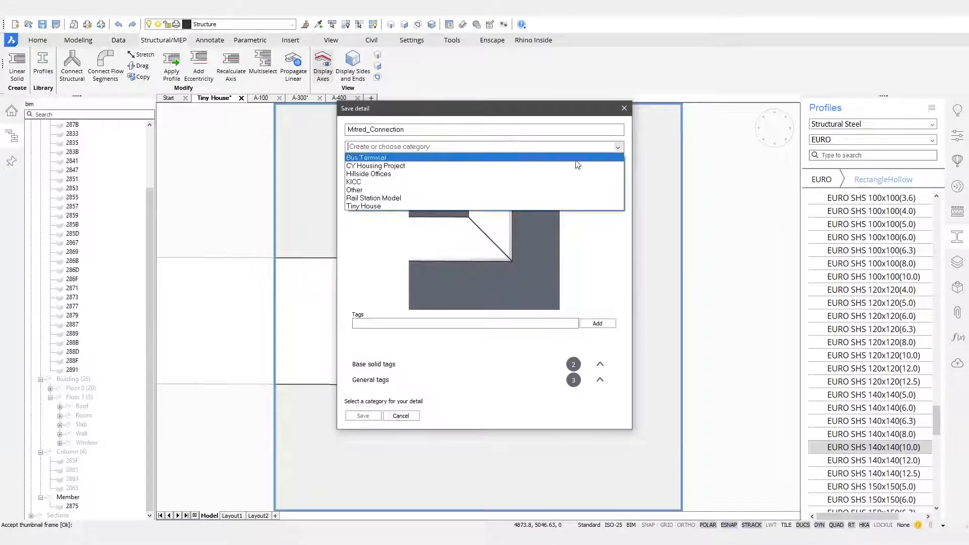
pyautogui.click(381, 206)
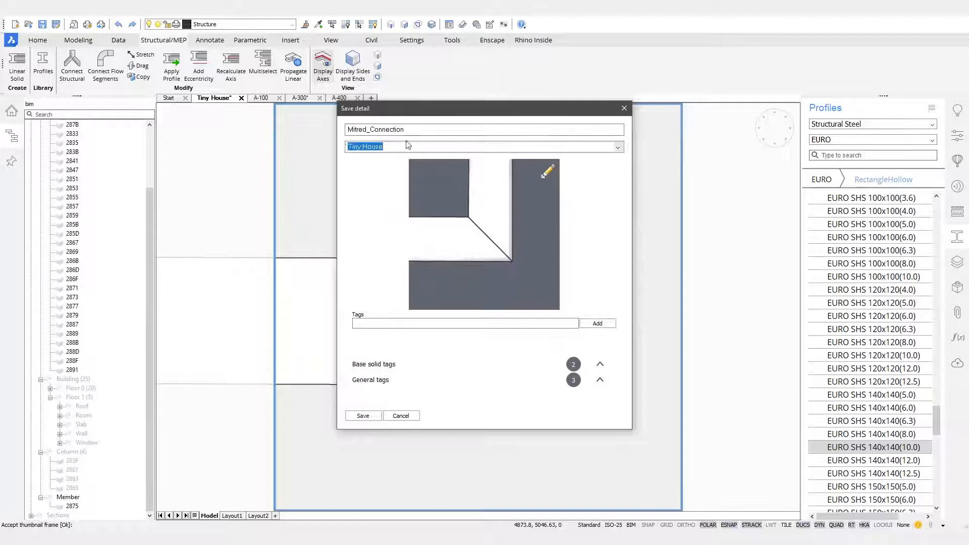
# Add the tag welded to the detail, review its general and base solid tags, and save it to the library
pyautogui.click(527, 324)
pyautogui.write('wel')
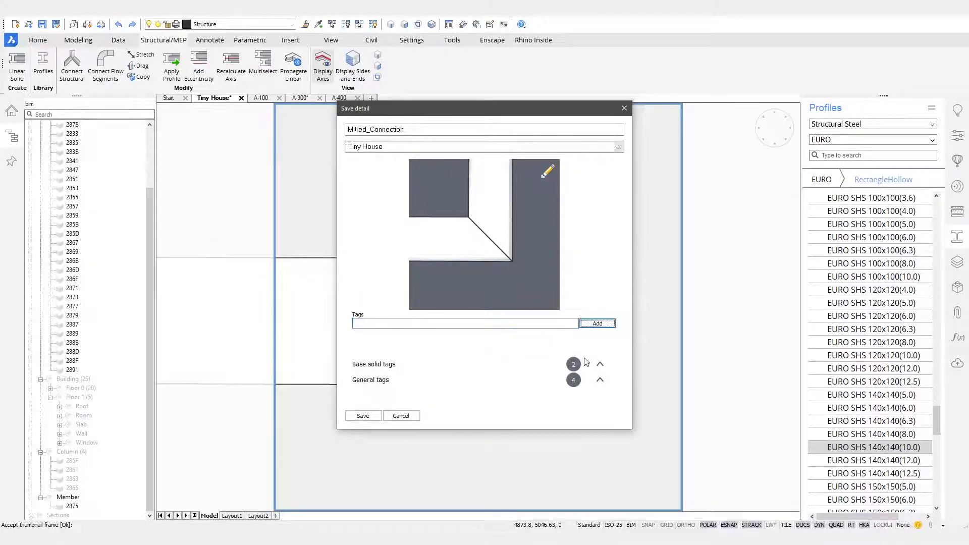
pyautogui.click(600, 381)
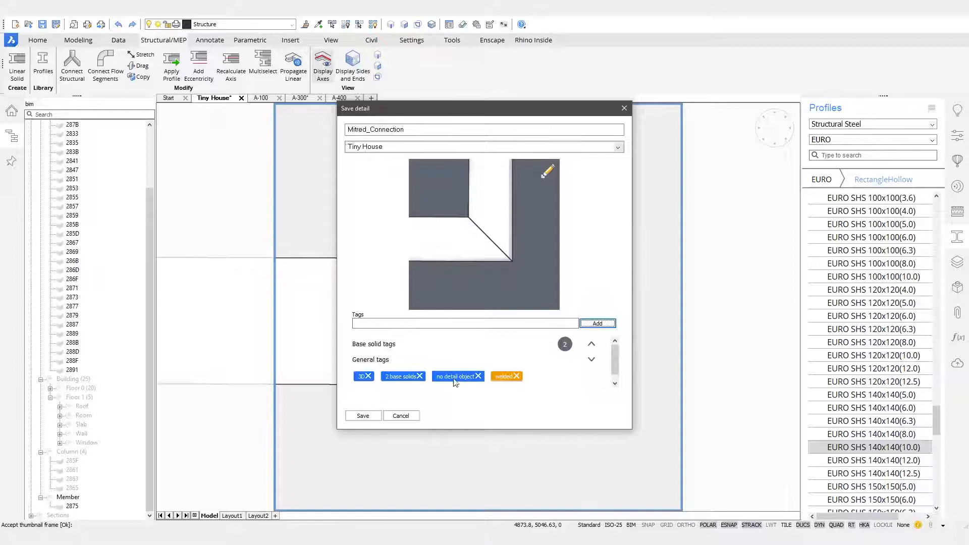
pyautogui.click(592, 346)
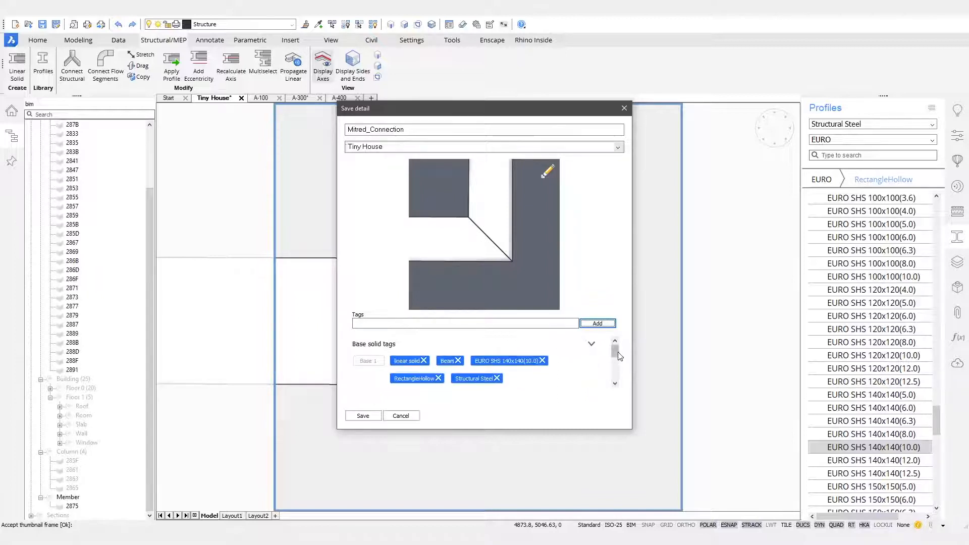
pyautogui.moveTo(615, 355); pyautogui.dragTo(616, 382)
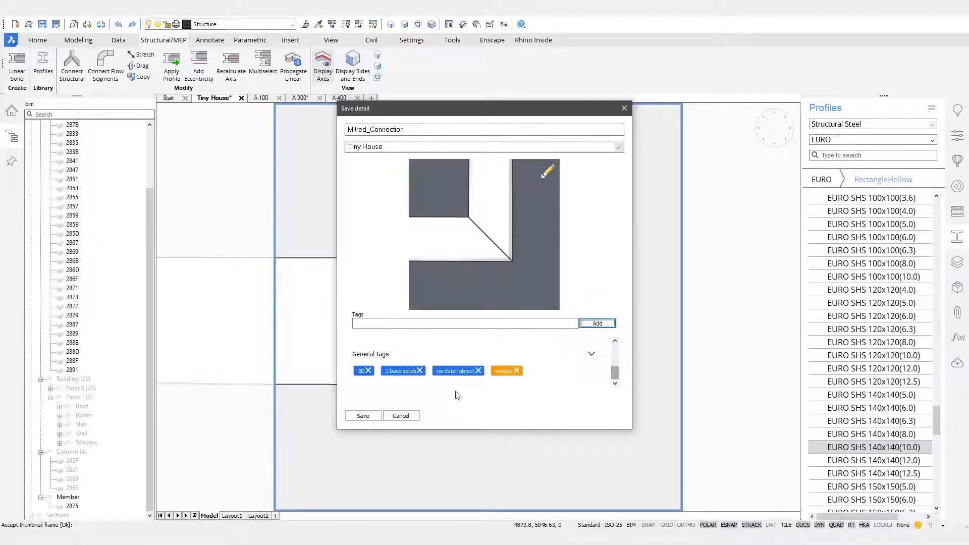
pyautogui.click(363, 416)
pyautogui.press('Return')
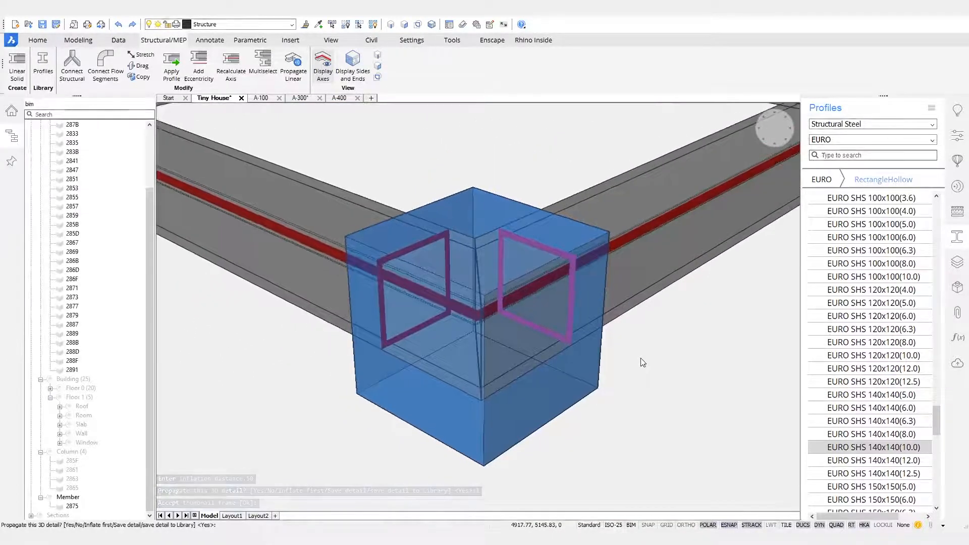
pyautogui.press('Return')
pyautogui.scroll(-5, 640, 358)
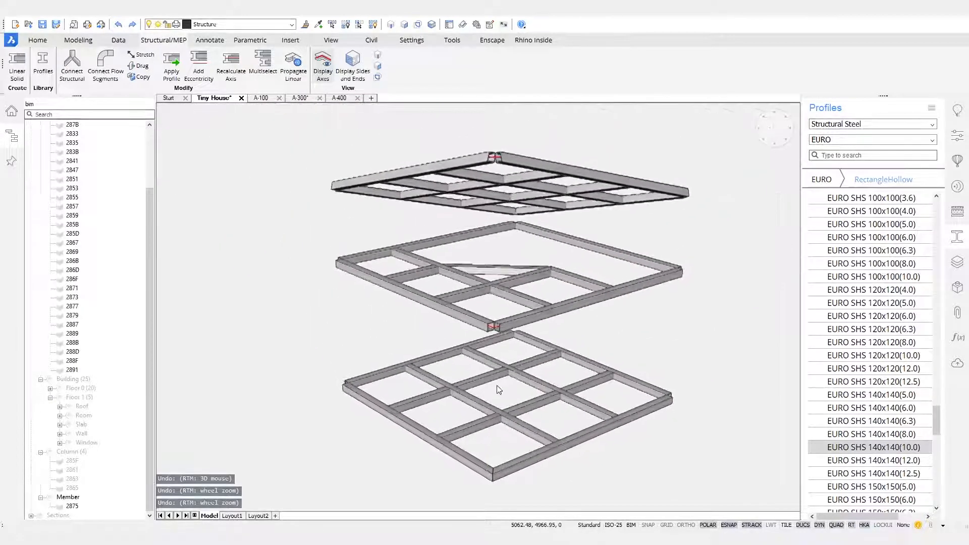
# Apply the Mitred_Connection detail from the Tiny House library category to the floor frame corners and check the roof frame corner
pyautogui.click(958, 186)
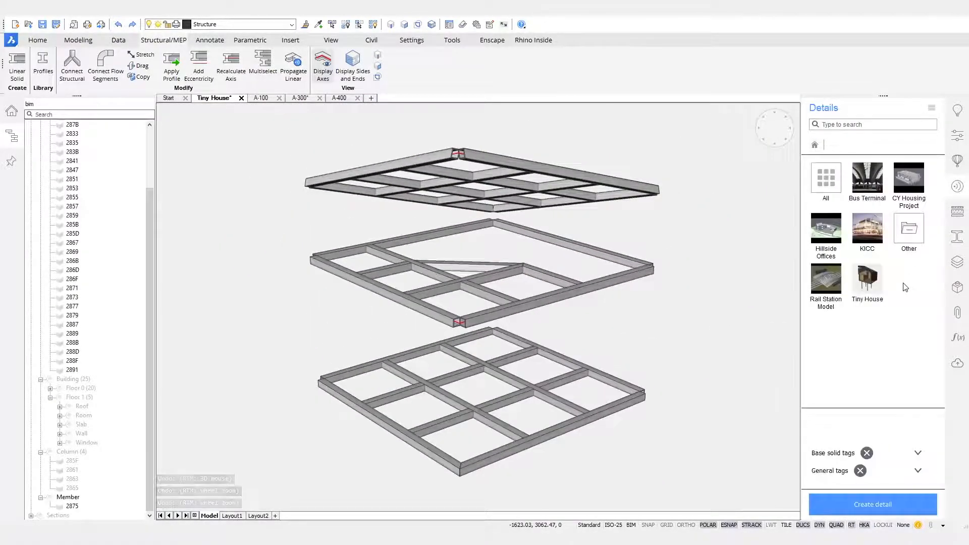
pyautogui.doubleClick(864, 281)
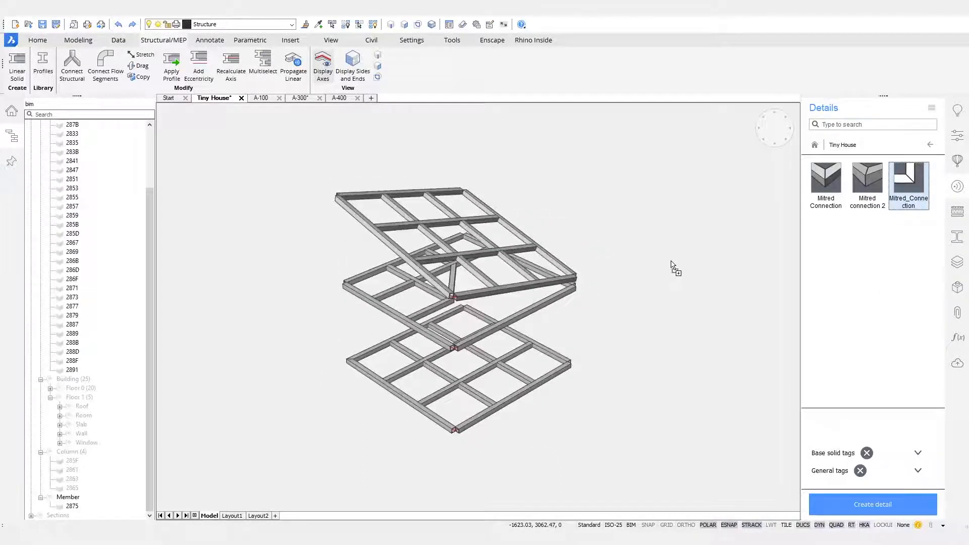
pyautogui.moveTo(672, 263); pyautogui.dragTo(637, 359)
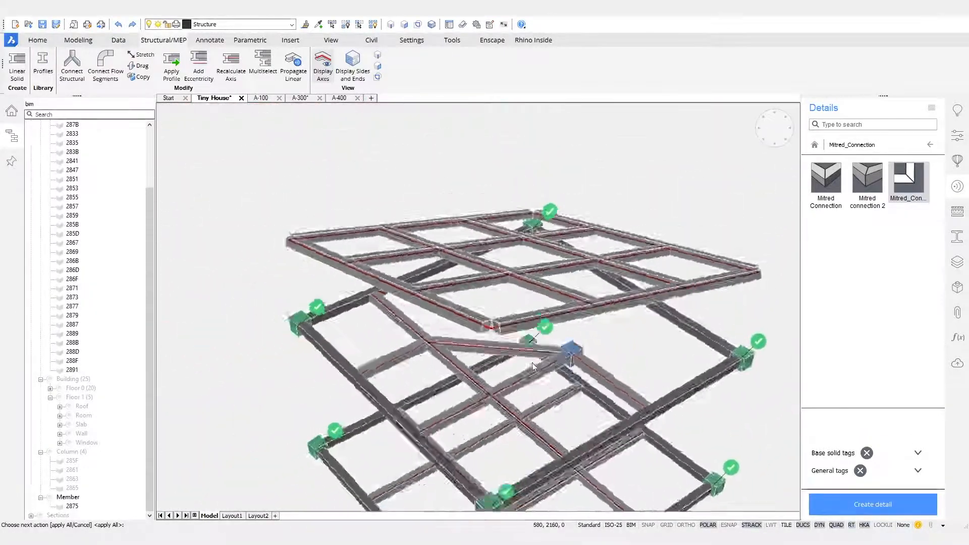
pyautogui.press('Escape')
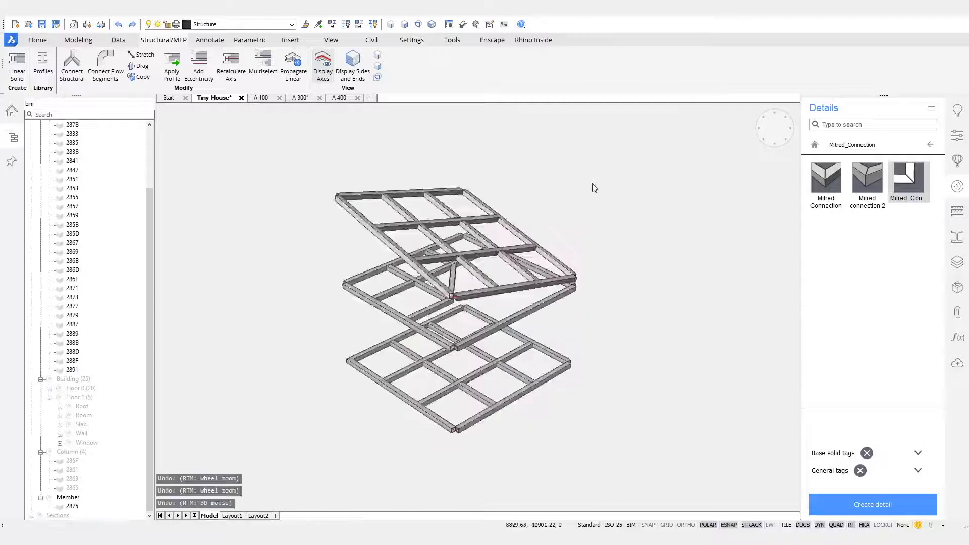
pyautogui.click(776, 129)
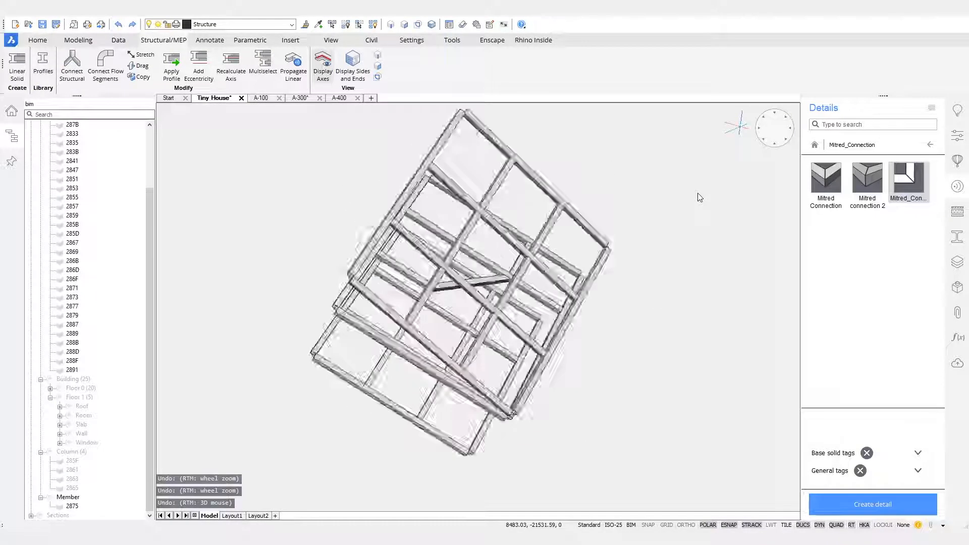
pyautogui.scroll(7, 659, 134)
pyautogui.scroll(5, 542, 298)
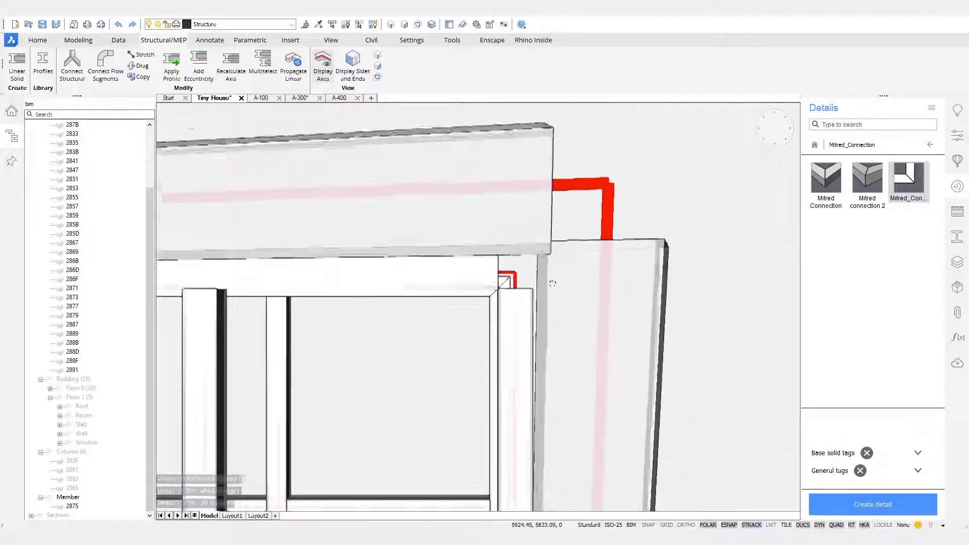
pyautogui.scroll(-8, 542, 299)
pyautogui.keyDown('shift'); pyautogui.moveTo(541, 298); pyautogui.dragTo(617, 247, button='middle'); pyautogui.keyUp('shift')
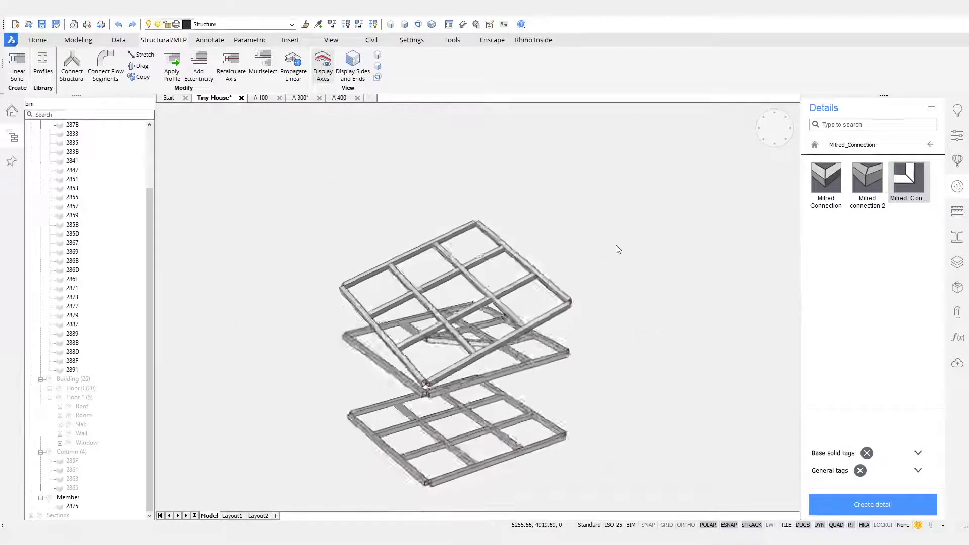
# Open the Mitred_Connection detail drawing for editing and show the mitred corner in a flat plan view
pyautogui.doubleClick(907, 180)
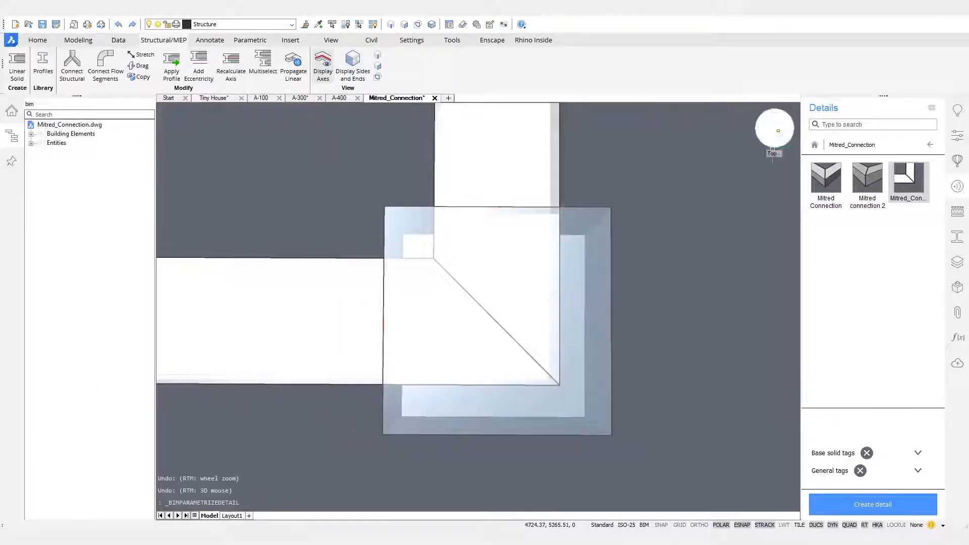
pyautogui.rightClick(779, 131)
pyautogui.click(799, 221)
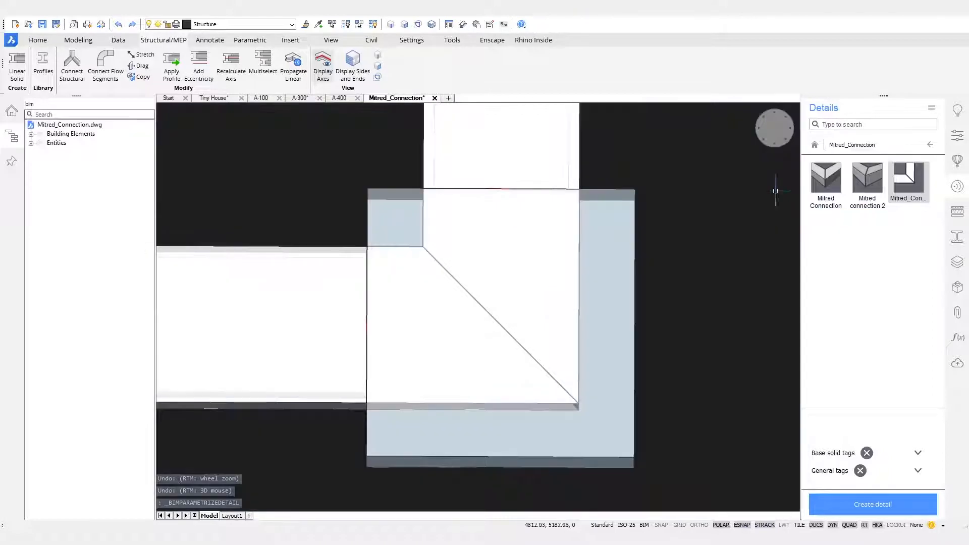
pyautogui.click(775, 130)
pyautogui.scroll(4, 666, 124)
pyautogui.moveTo(665, 124)
pyautogui.mouseDown(button='middle')
pyautogui.moveTo(528, 299)
pyautogui.moveTo(480, 294)
pyautogui.mouseUp(button='middle')
pyautogui.scroll(8, 528, 298)
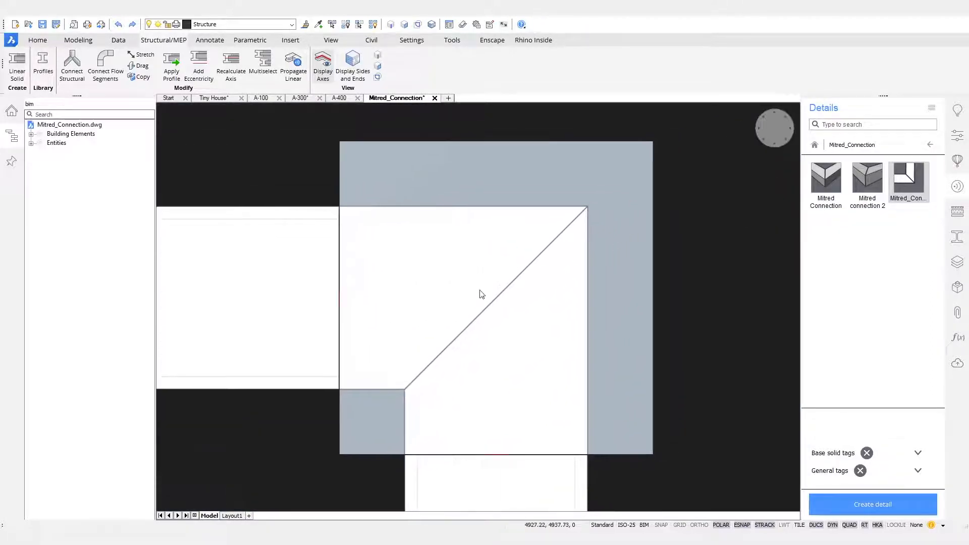
pyautogui.scroll(-2, 480, 295)
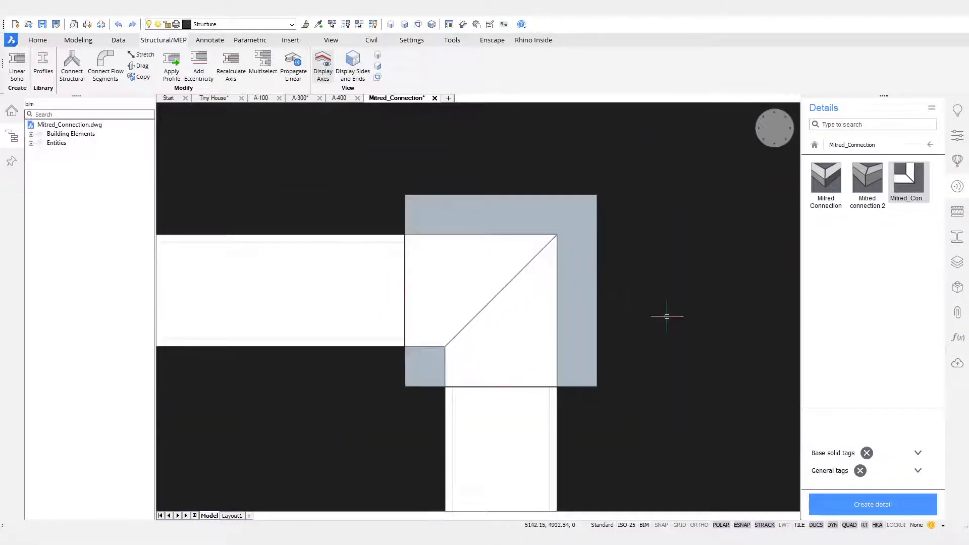
# Animate the Angle1_Beam_35 and Angle2_Beam_35 parameters of the Mitred_Connection detail to test how the mitre follows the beam angle
pyautogui.click(956, 287)
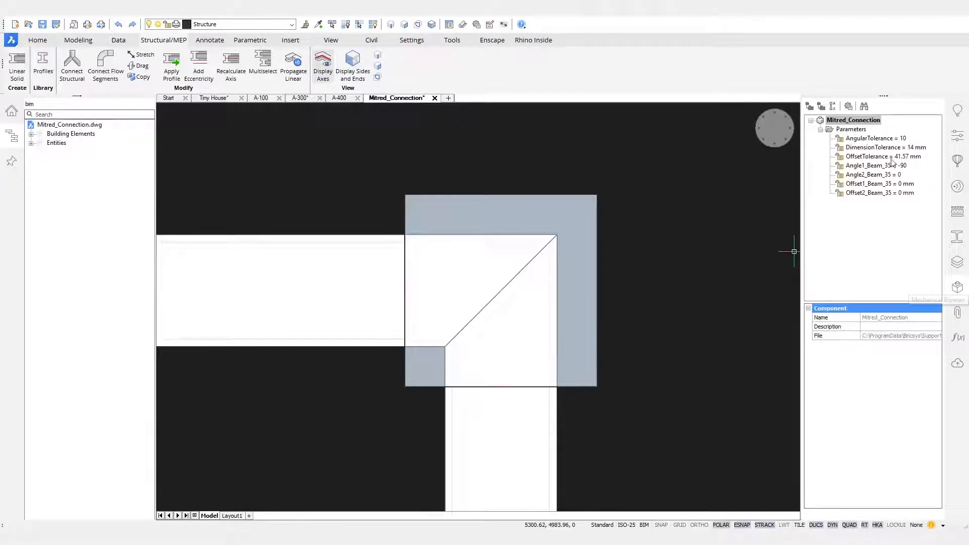
pyautogui.rightClick(873, 166)
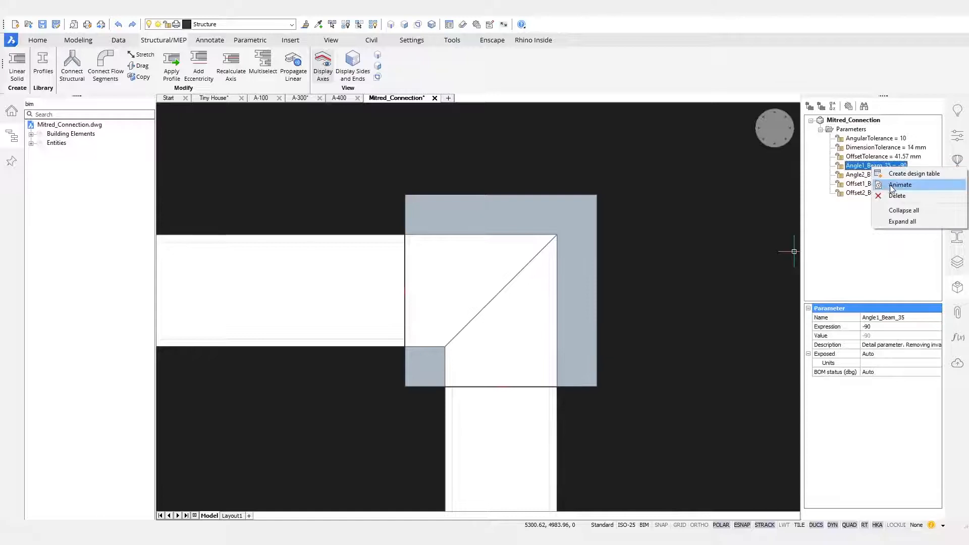
pyautogui.click(892, 186)
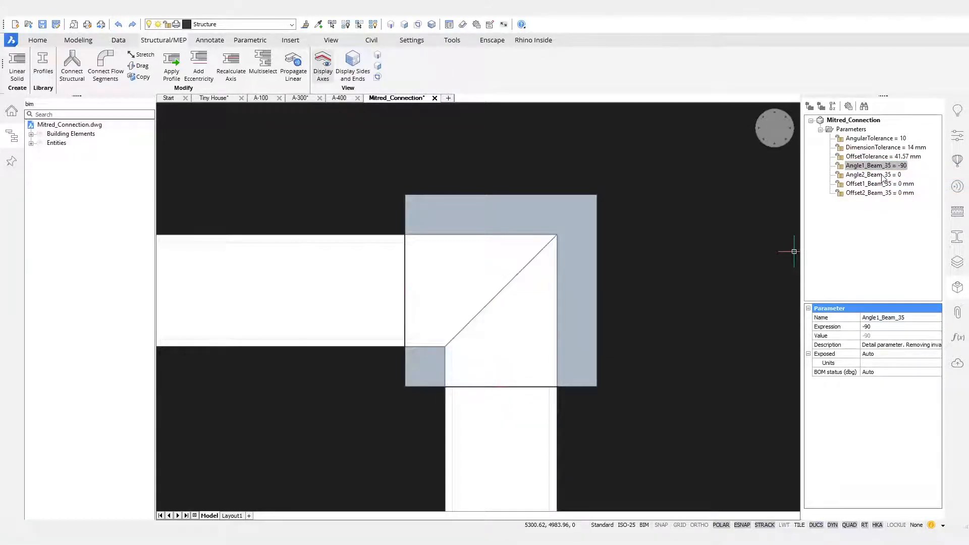
pyautogui.rightClick(883, 176)
pyautogui.click(902, 192)
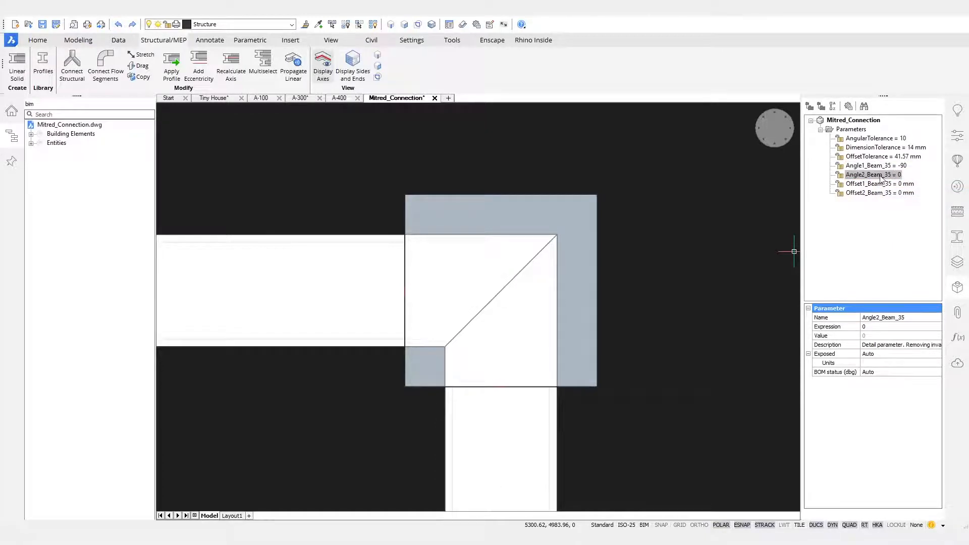
pyautogui.rightClick(881, 177)
pyautogui.click(900, 194)
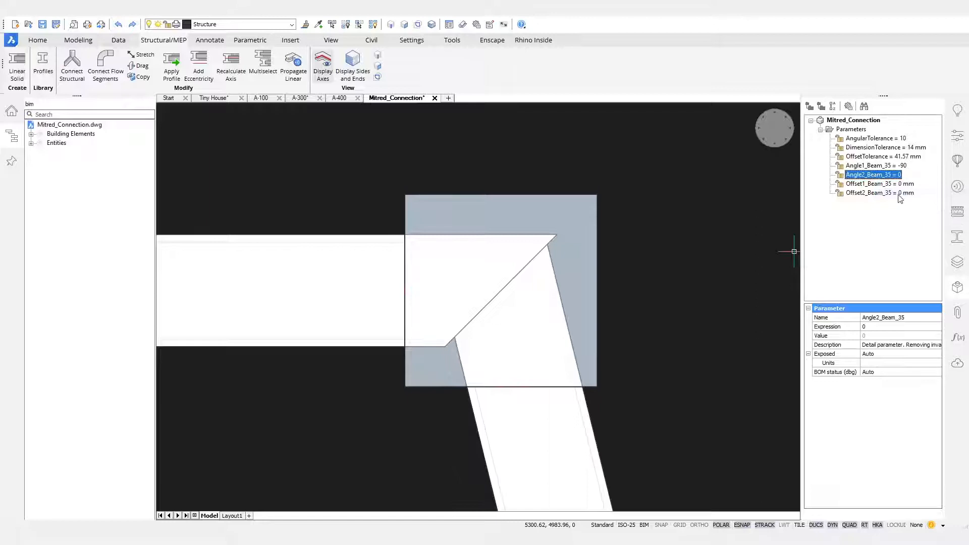
# Select the two solid edges meeting at the mitre's outer corner and add a 3D coincidence constraint between them
pyautogui.click(558, 172)
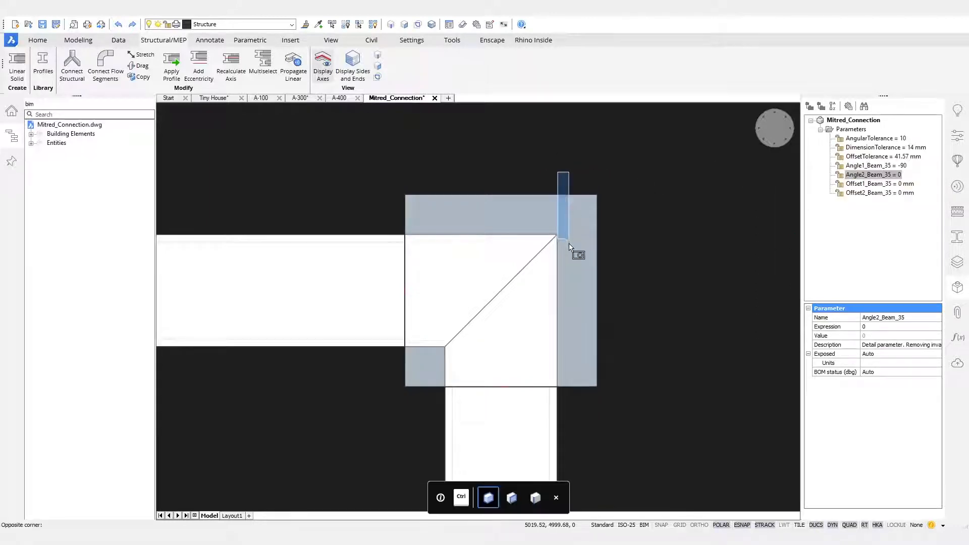
pyautogui.click(586, 174)
pyautogui.click(554, 178)
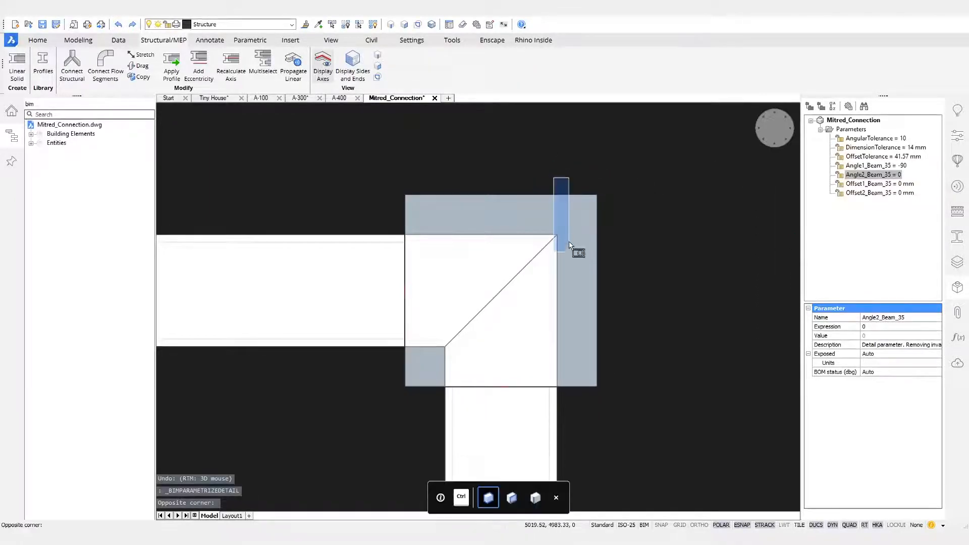
pyautogui.click(570, 243)
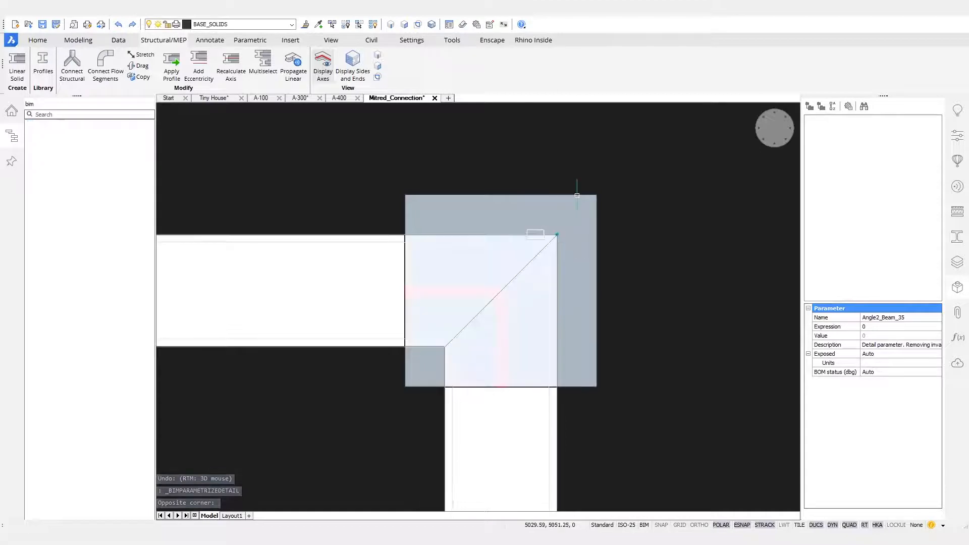
pyautogui.moveTo(577, 193)
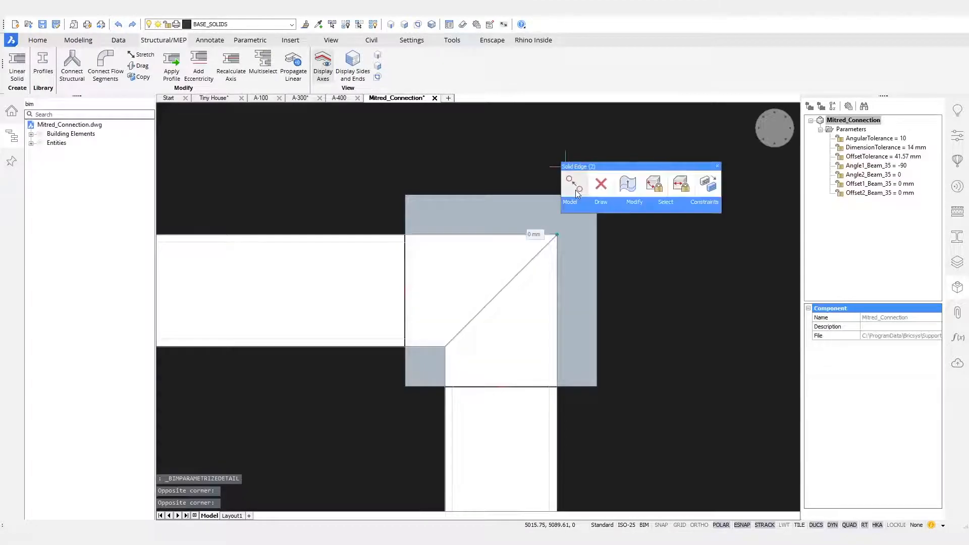
pyautogui.moveTo(699, 209)
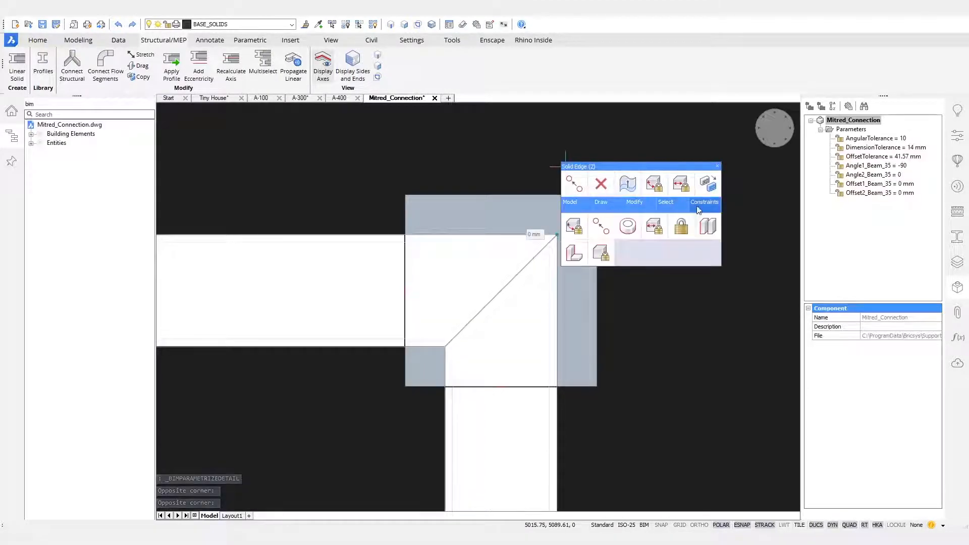
pyautogui.click(593, 237)
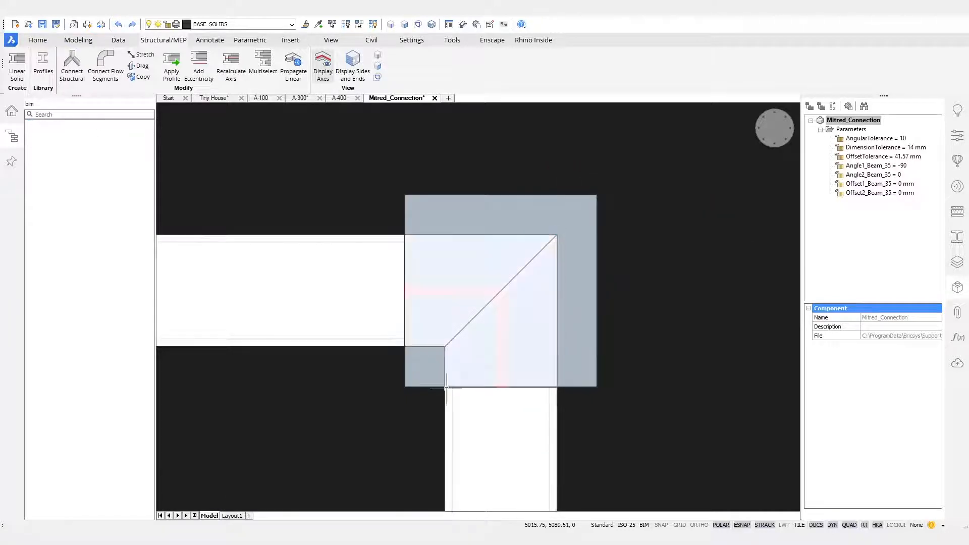
# Add a 3D coincidence constraint between the two solid edges meeting at the mitre's inner corner
pyautogui.click(429, 420)
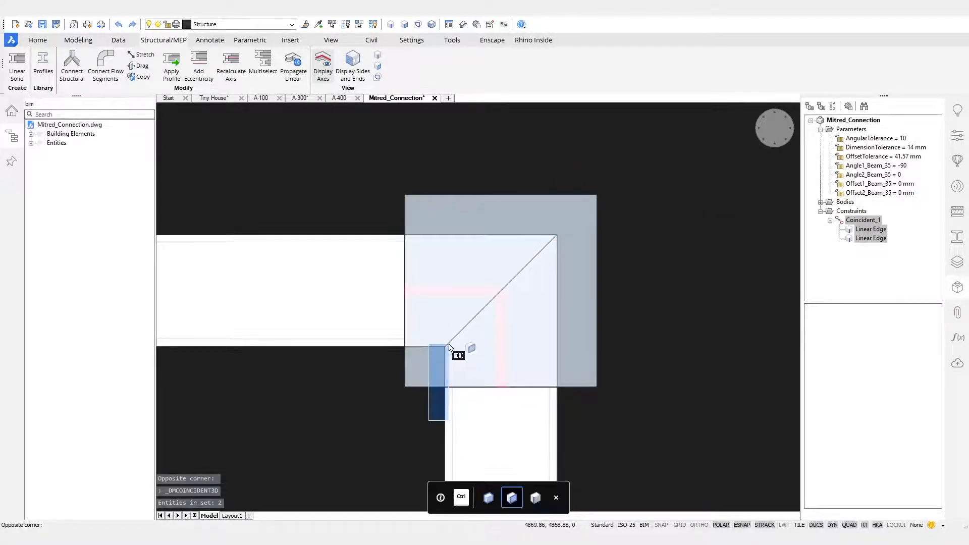
pyautogui.click(449, 347)
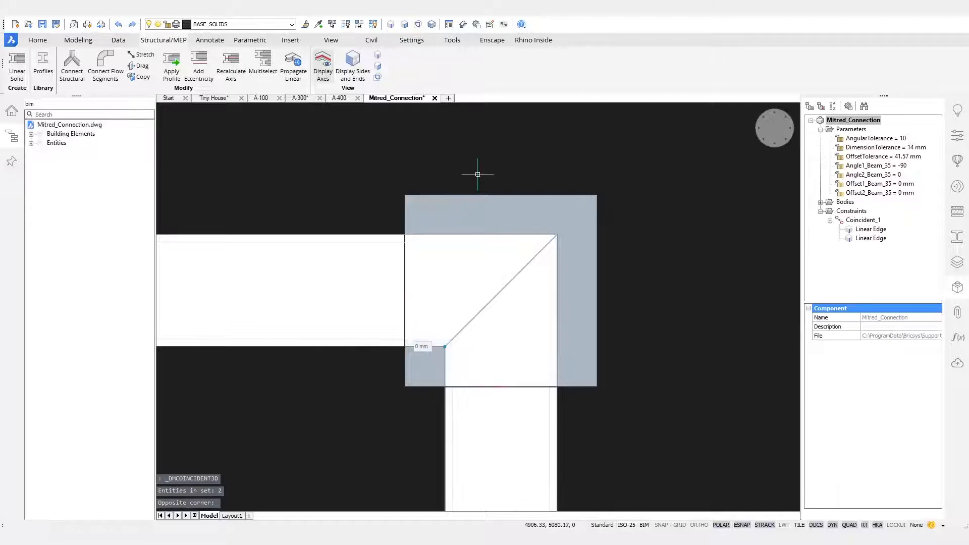
pyautogui.moveTo(477, 174)
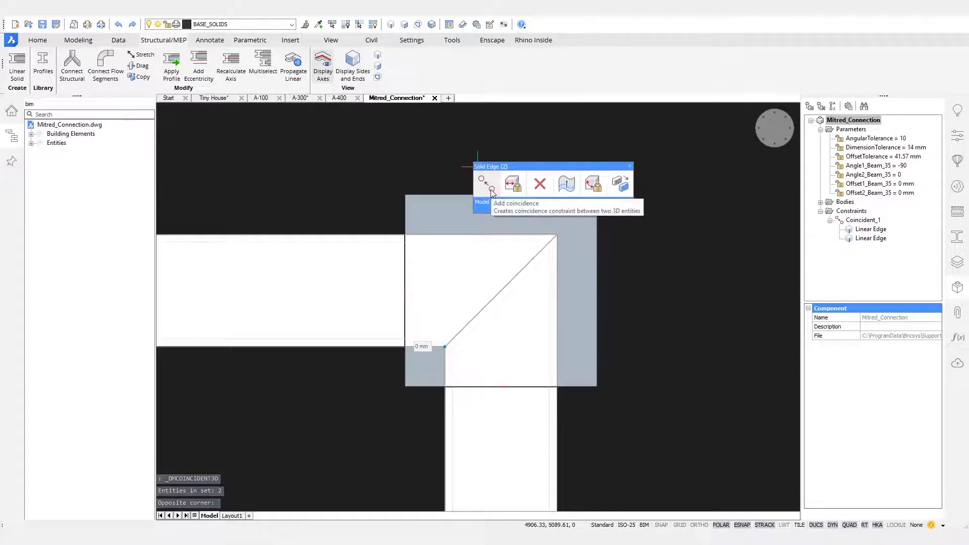
pyautogui.click(491, 192)
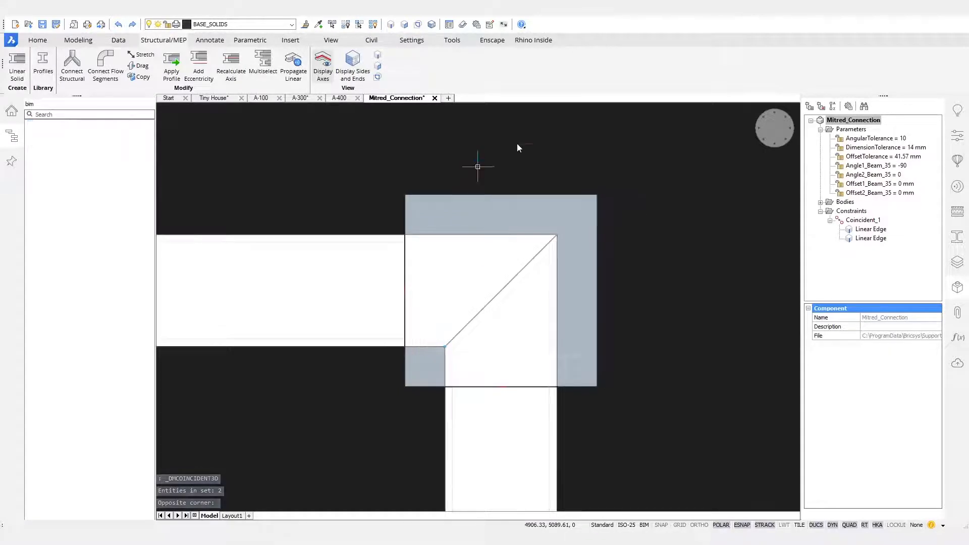
# Animate the Angle2_Beam_35 parameter again to test the mitred corner with its coincidence constraints
pyautogui.rightClick(876, 175)
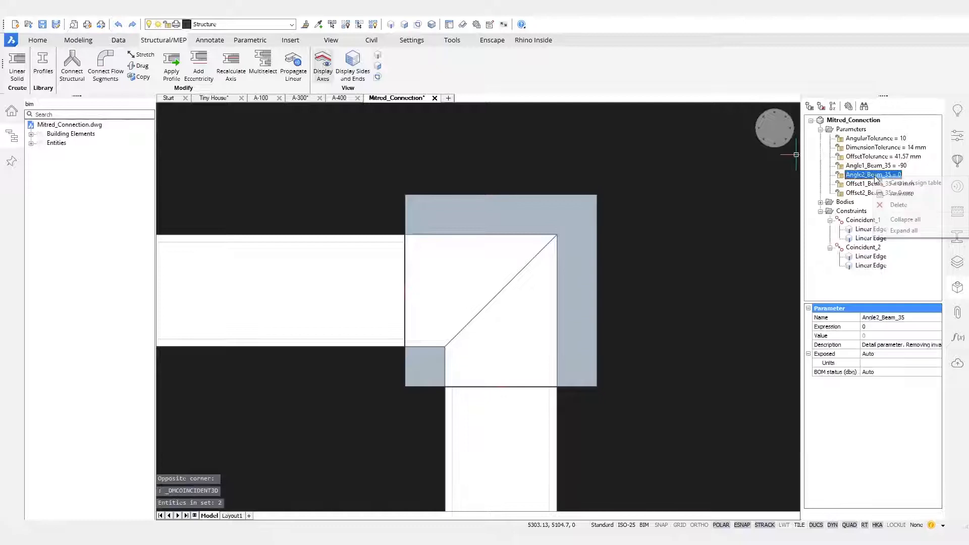
pyautogui.click(901, 193)
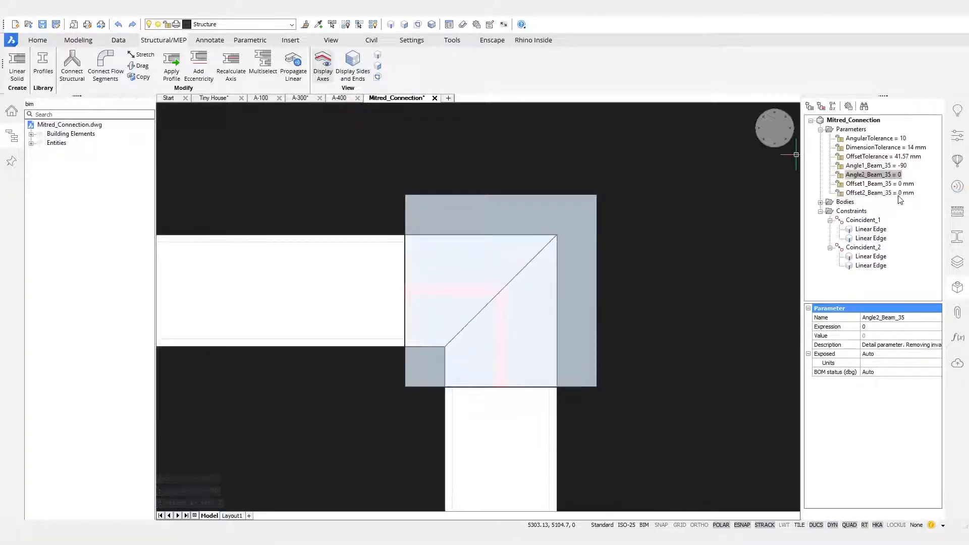
pyautogui.rightClick(896, 177)
pyautogui.click(913, 196)
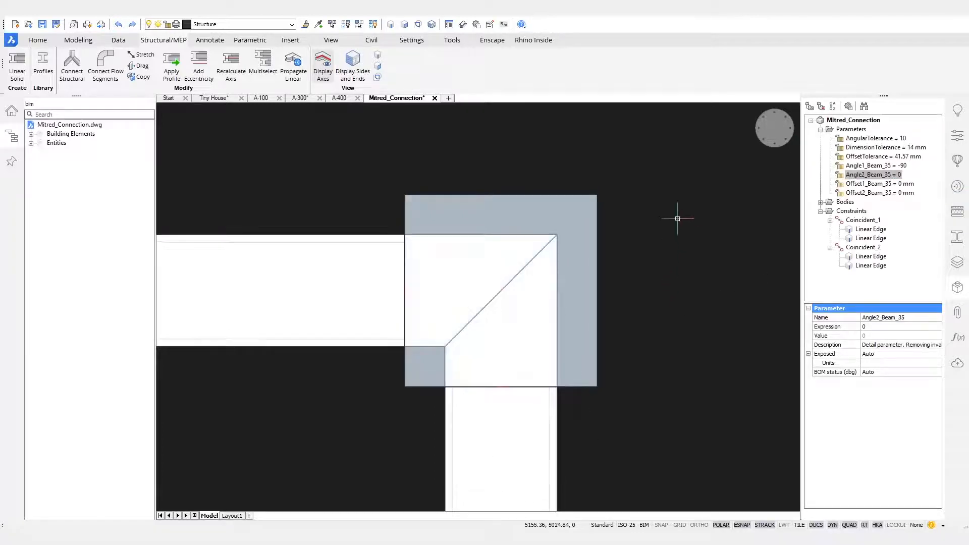
# Save the changes to the Mitred_Connection detail drawing and close it to return to the Tiny House model
pyautogui.hotkey('ctrl', 's')
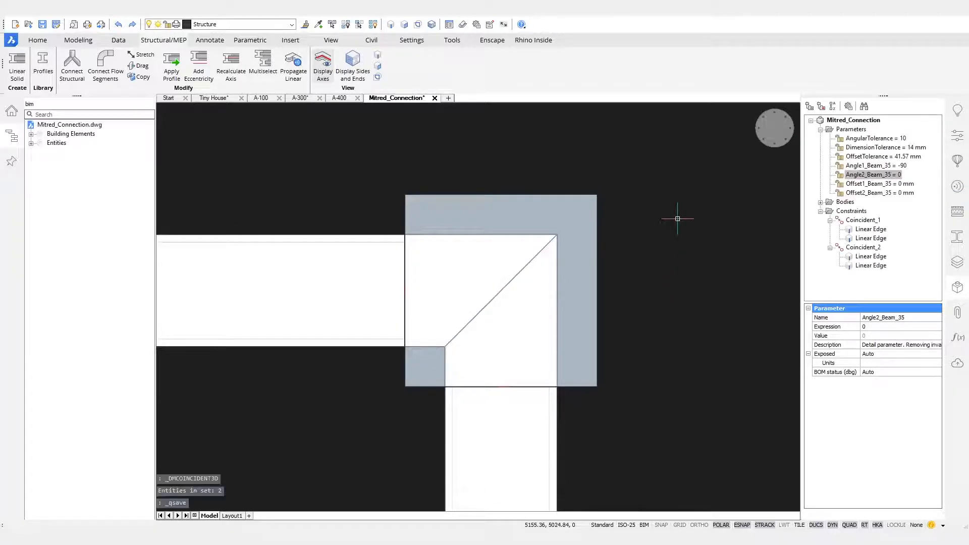
pyautogui.click(435, 98)
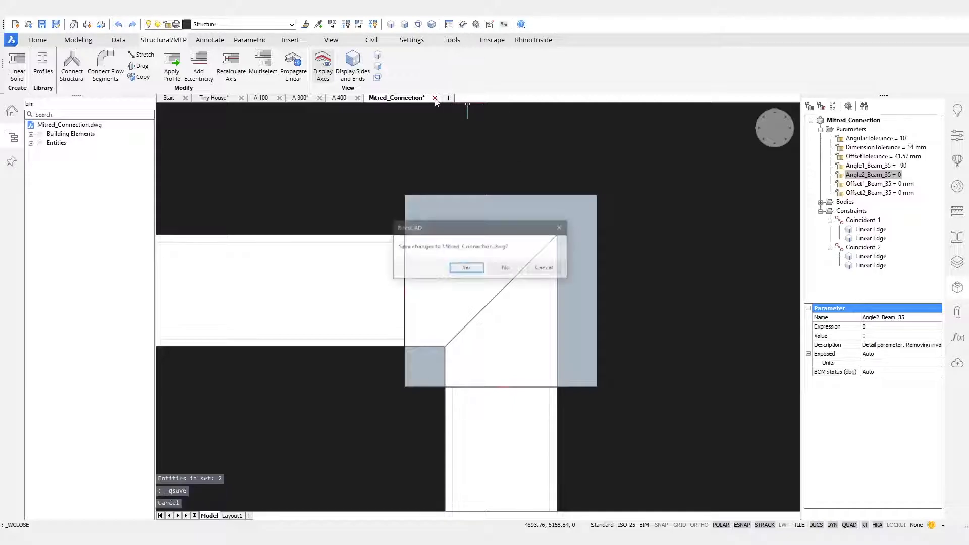
pyautogui.click(475, 272)
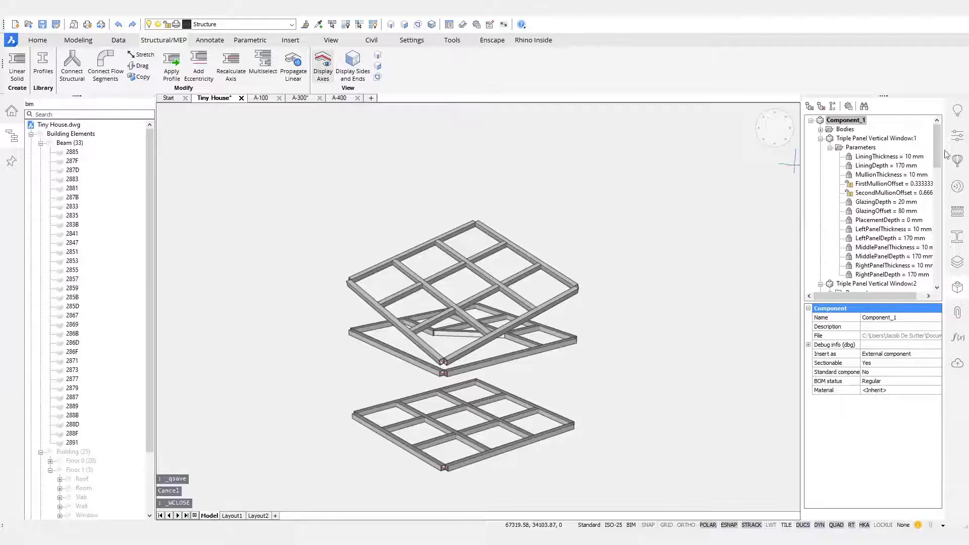
# Propagate the Mitred_Connection detail, review the suggested corners, apply it to all of them and inspect a mitred roof frame corner
pyautogui.click(950, 191)
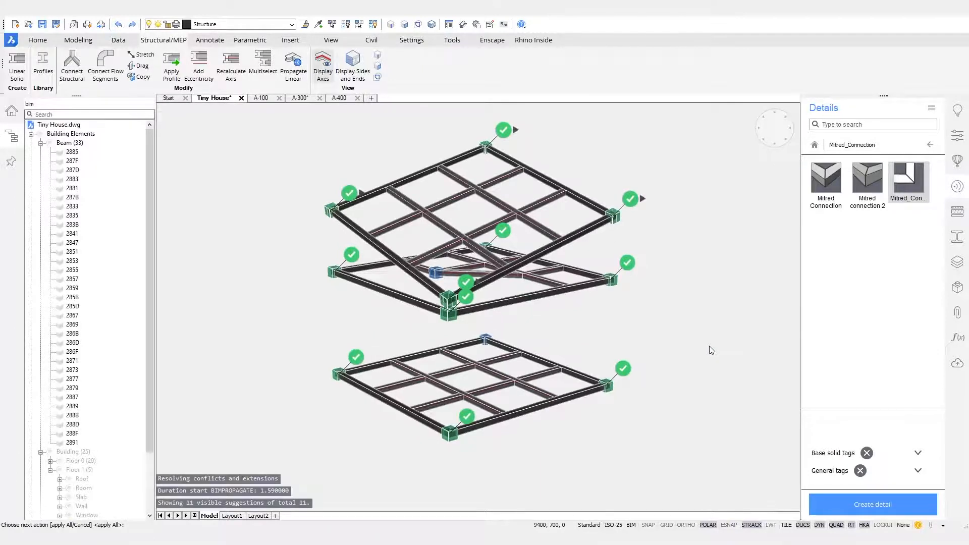
pyautogui.scroll(7, 477, 184)
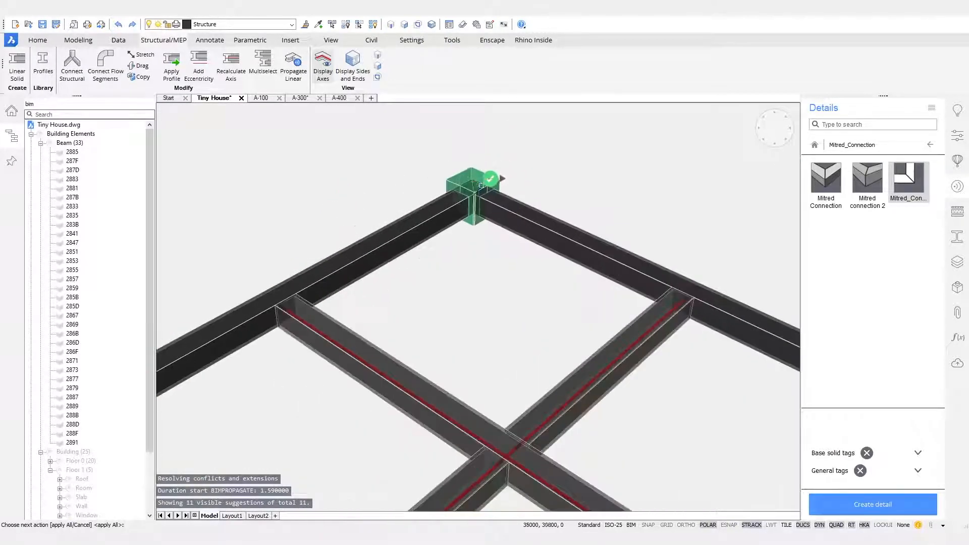
pyautogui.scroll(5, 479, 191)
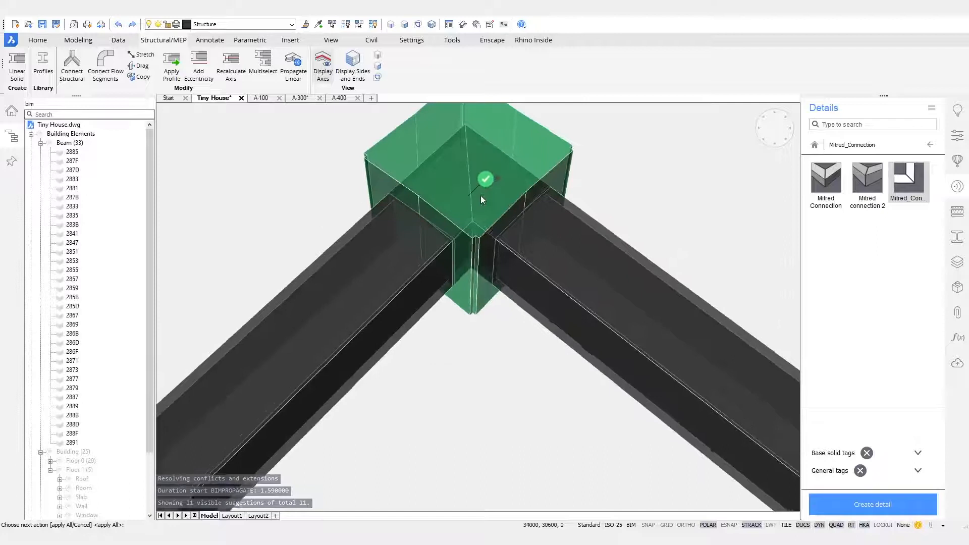
pyautogui.scroll(-6, 480, 196)
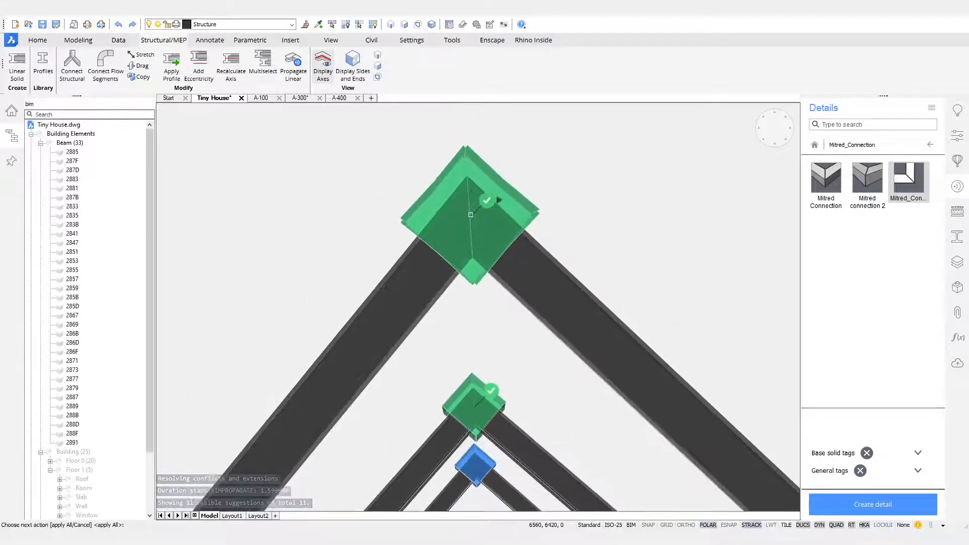
pyautogui.scroll(-6, 470, 214)
pyautogui.scroll(-5, 607, 190)
pyautogui.press('Return')
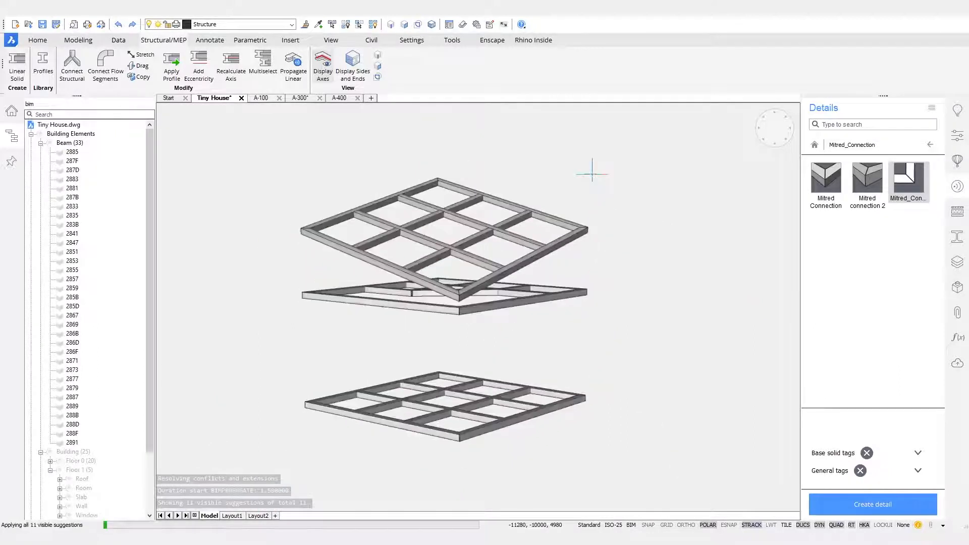
pyautogui.keyDown('shift'); pyautogui.moveTo(606, 218); pyautogui.dragTo(500, 337, button='middle'); pyautogui.keyUp('shift')
pyautogui.scroll(10, 298, 242)
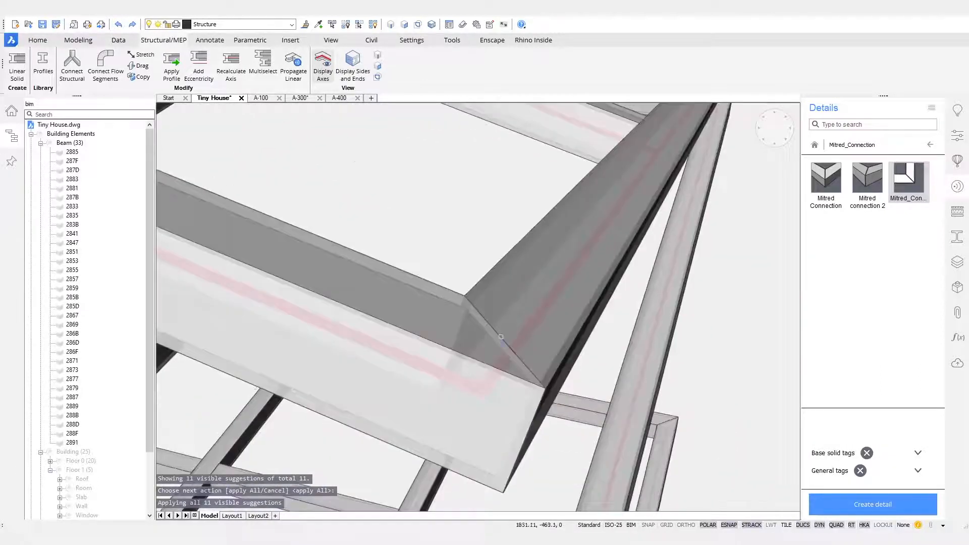
pyautogui.scroll(-10, 501, 336)
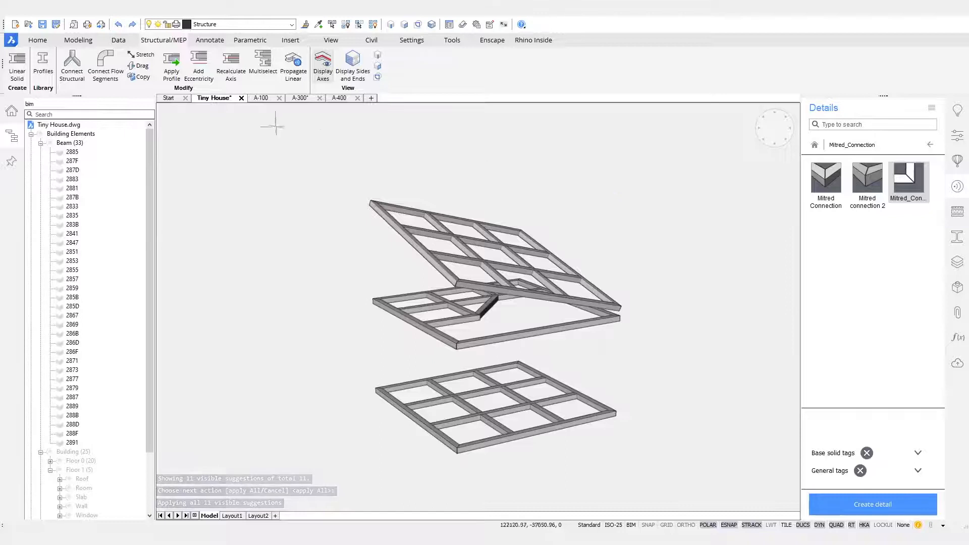
# Collapse the beam list in the structure tree and show the hidden columns in the model
pyautogui.click(41, 143)
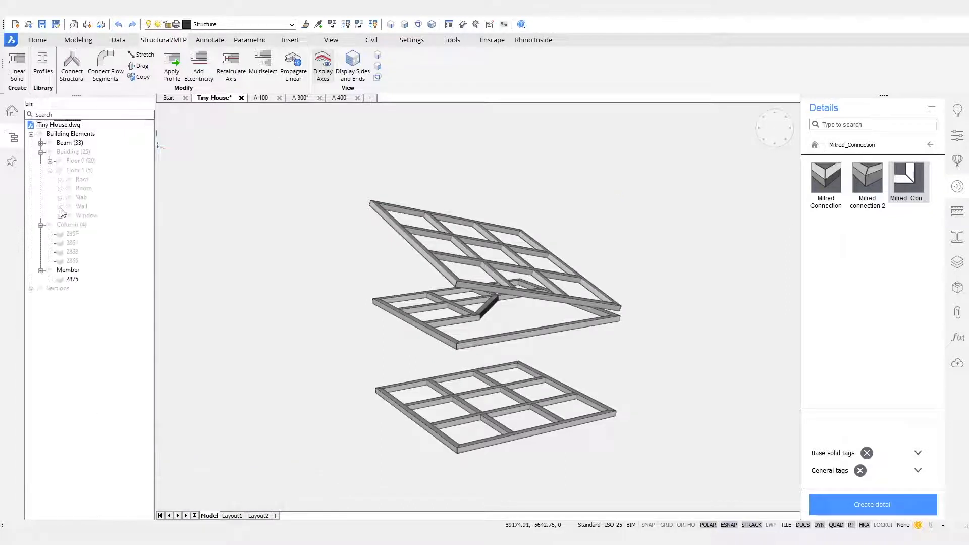
pyautogui.rightClick(66, 232)
pyautogui.click(90, 235)
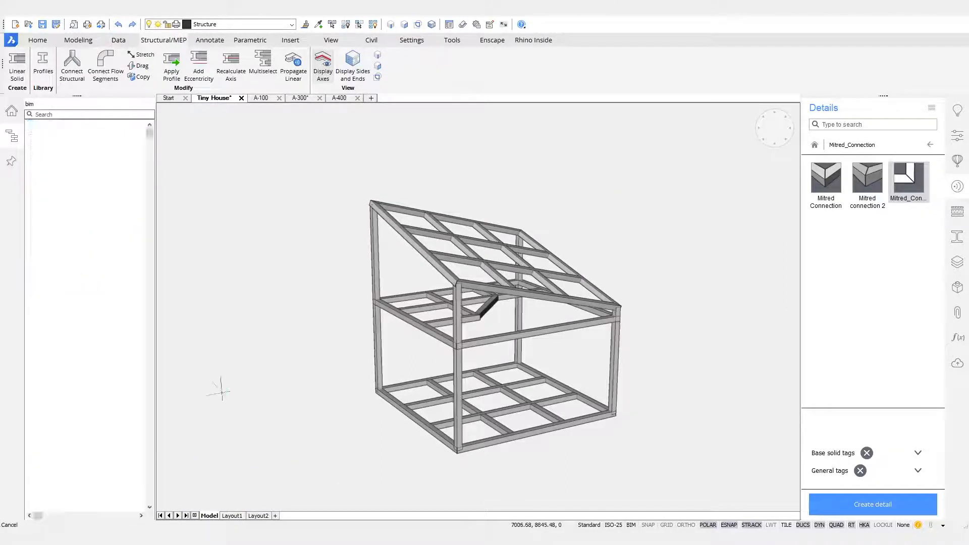
# Slice the four full-height corner columns along the underside face of the roof frame's edge beam, keeping both sides
pyautogui.keyDown('shift'); pyautogui.moveTo(255, 372); pyautogui.dragTo(319, 363, button='middle'); pyautogui.keyUp('shift')
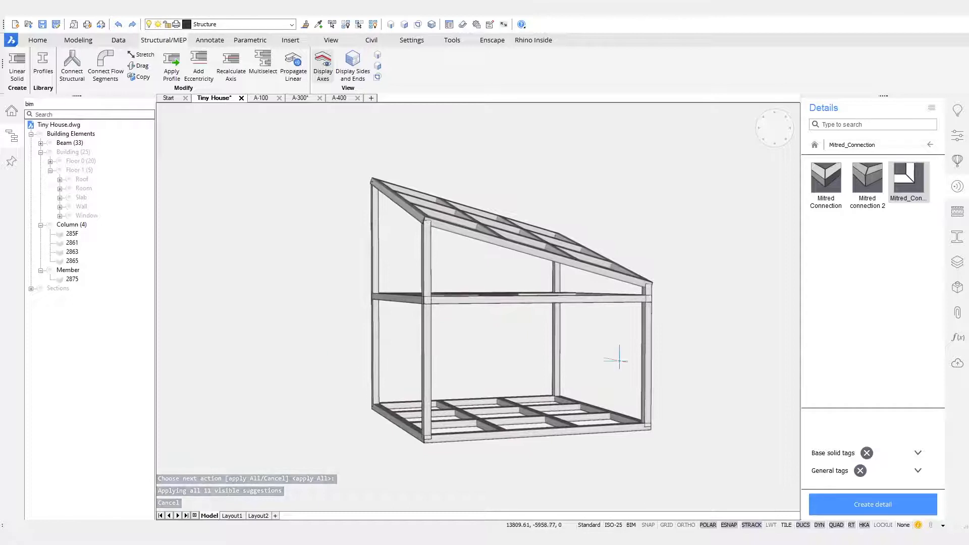
pyautogui.click(689, 357)
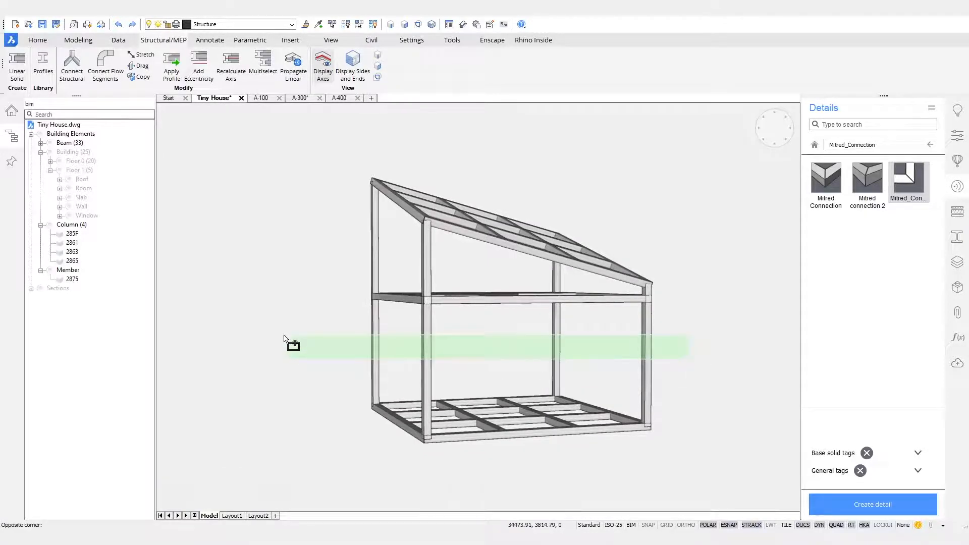
pyautogui.click(284, 338)
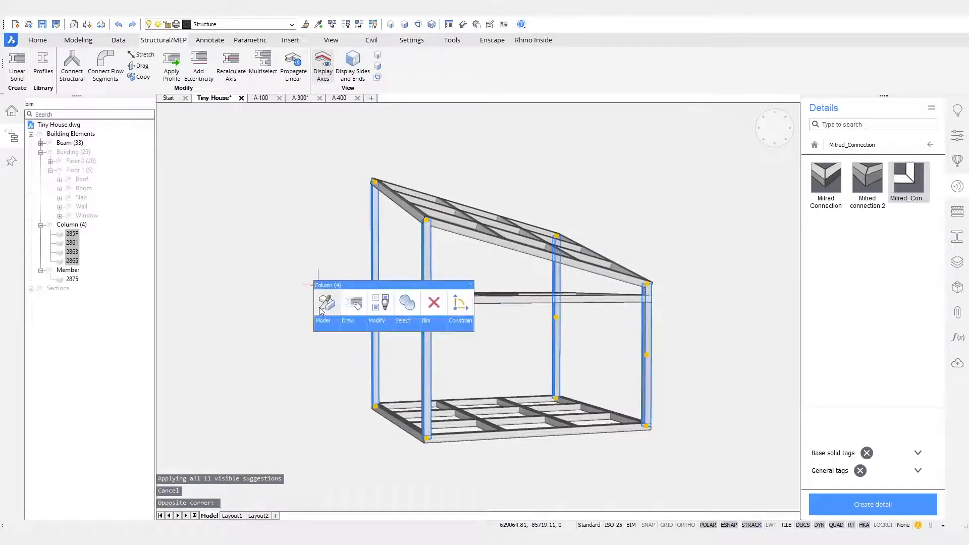
pyautogui.click(321, 304)
pyautogui.keyDown('shift'); pyautogui.moveTo(326, 292); pyautogui.dragTo(391, 228, button='middle'); pyautogui.keyUp('shift')
pyautogui.scroll(3, 392, 225)
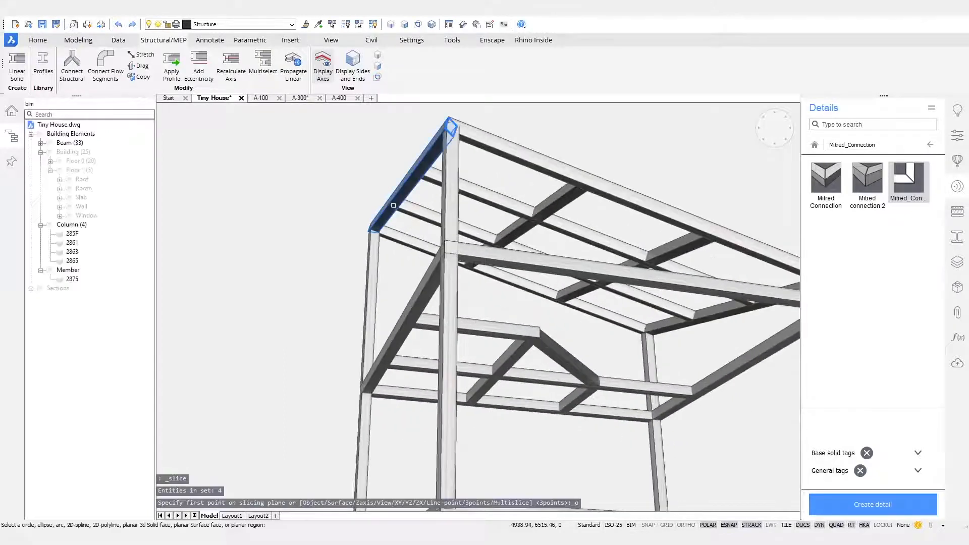
pyautogui.scroll(3, 420, 164)
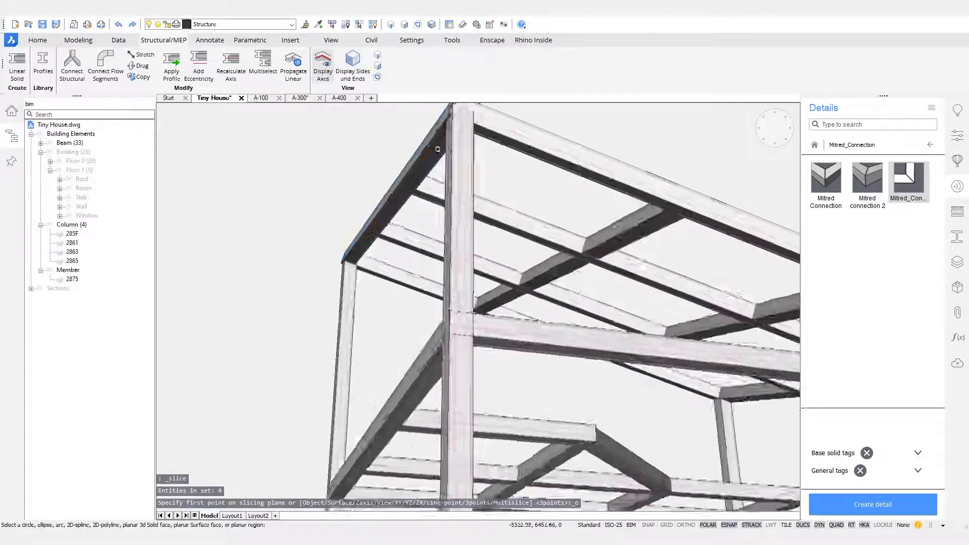
pyautogui.click(421, 164)
pyautogui.scroll(-5, 264, 262)
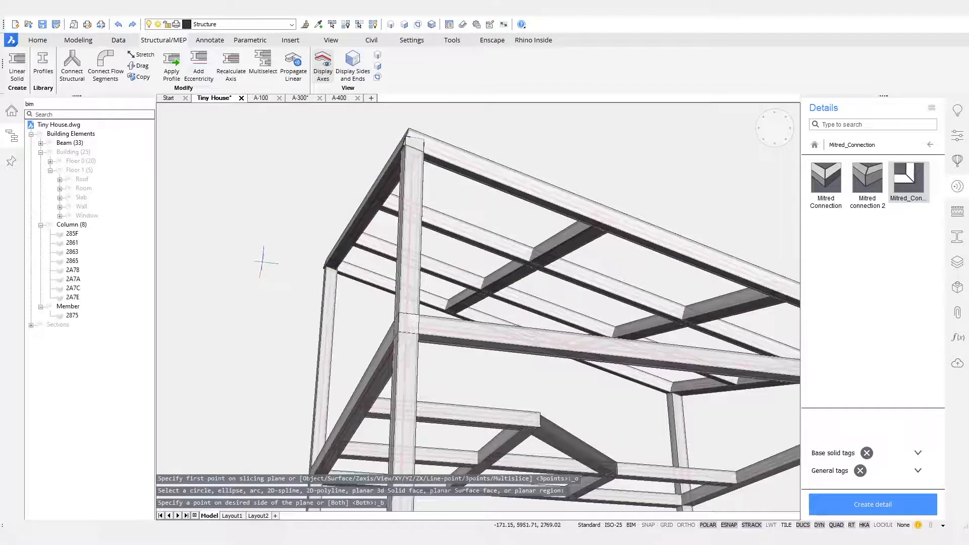
# Multislice the four corner columns from the base beam's top face, cutting them there and at the mid-floor beam's lower and upper faces
pyautogui.keyDown('shift'); pyautogui.moveTo(542, 343); pyautogui.dragTo(570, 372, button='middle'); pyautogui.keyUp('shift')
pyautogui.moveTo(668, 374); pyautogui.dragTo(285, 378)
pyautogui.rightClick(275, 317)
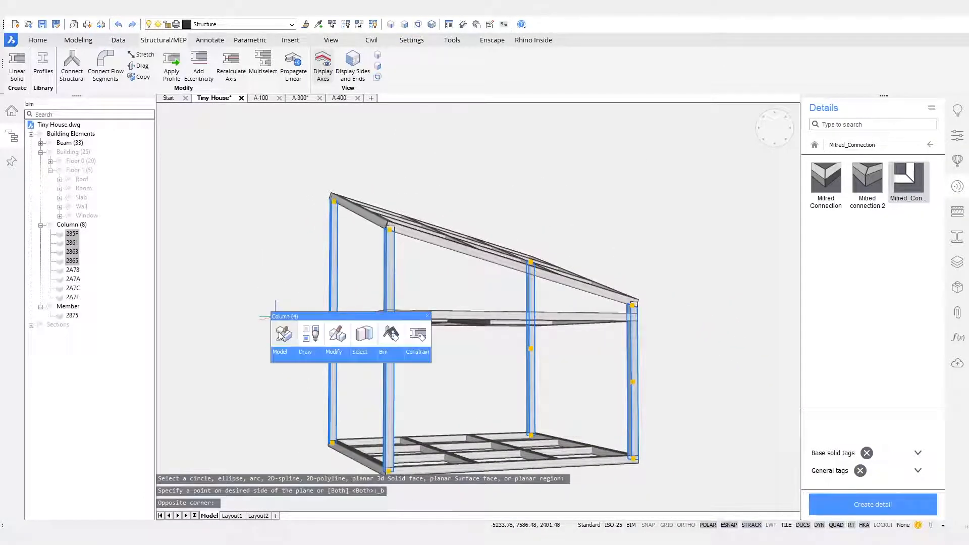
pyautogui.press('Escape')
pyautogui.scroll(4, 668, 413)
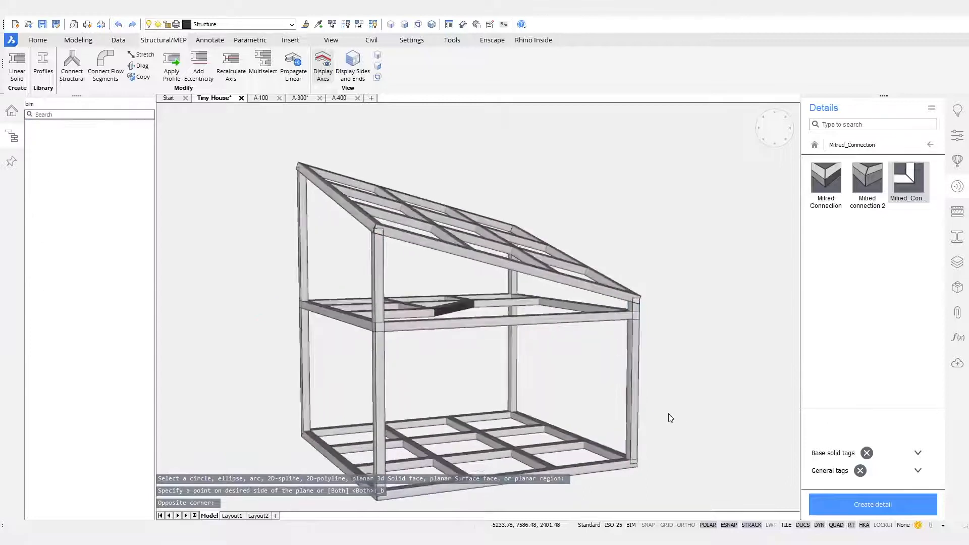
pyautogui.scroll(5, 668, 413)
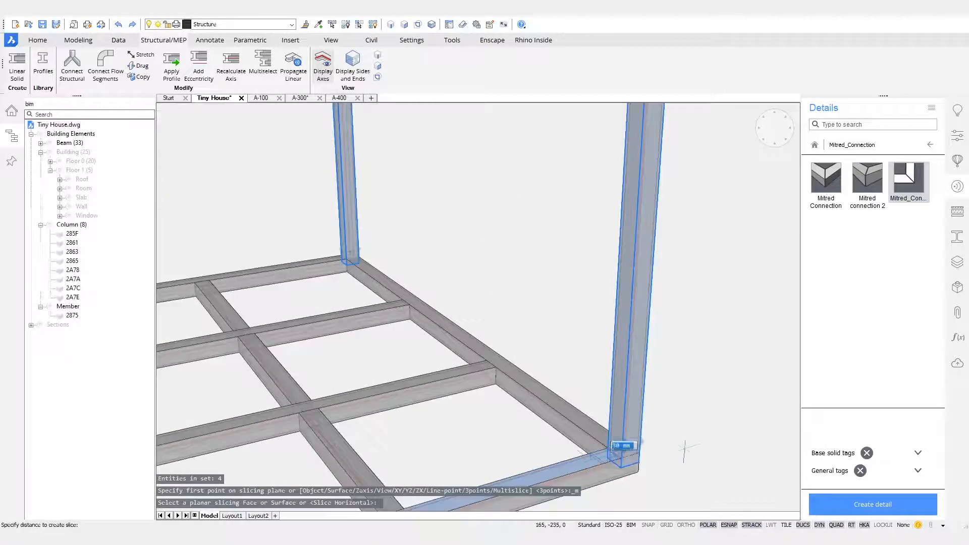
pyautogui.click(641, 452)
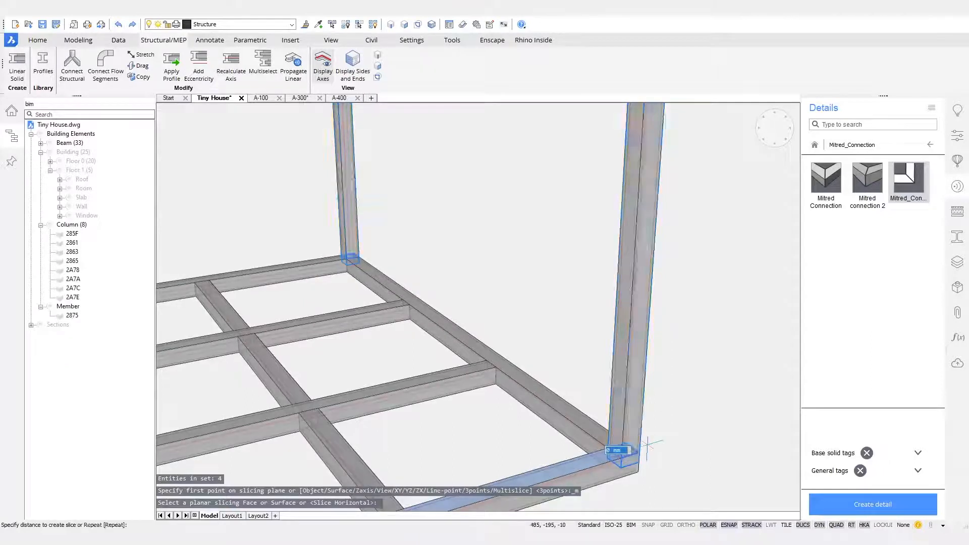
pyautogui.moveTo(672, 166); pyautogui.dragTo(660, 284, button='middle')
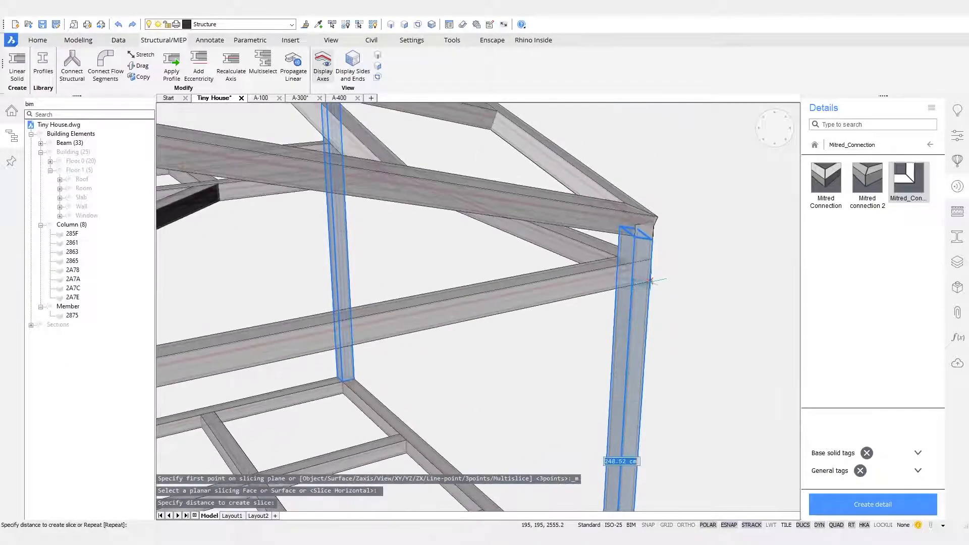
pyautogui.press('Return')
# Delete the short column pieces that overlap the base, mid-floor and roof frames at every corner, and save the drawing
pyautogui.scroll(-2, 667, 357)
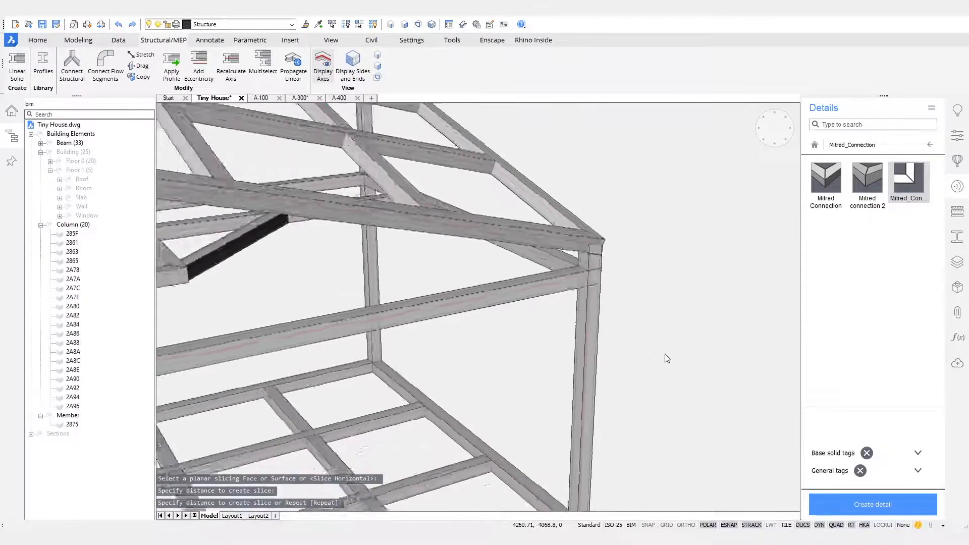
pyautogui.scroll(-3, 605, 333)
pyautogui.keyDown('shift'); pyautogui.moveTo(545, 312); pyautogui.dragTo(314, 280, button='middle'); pyautogui.keyUp('shift')
pyautogui.moveTo(280, 239)
pyautogui.mouseDown()
pyautogui.moveTo(321, 426)
pyautogui.moveTo(328, 336)
pyautogui.mouseUp()
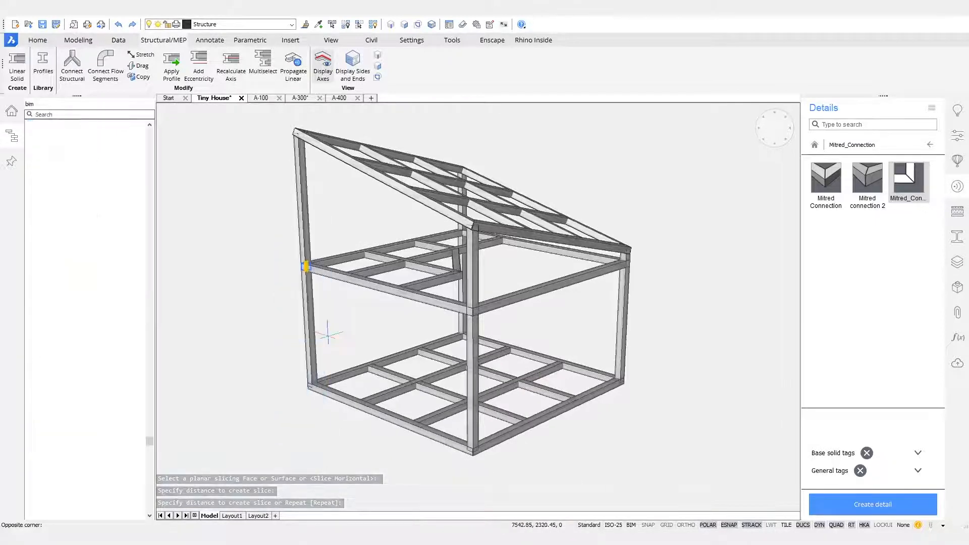
pyautogui.click(281, 350)
pyautogui.click(339, 411)
pyautogui.click(448, 427)
pyautogui.click(511, 460)
pyautogui.click(599, 413)
pyautogui.click(626, 365)
pyautogui.click(610, 295)
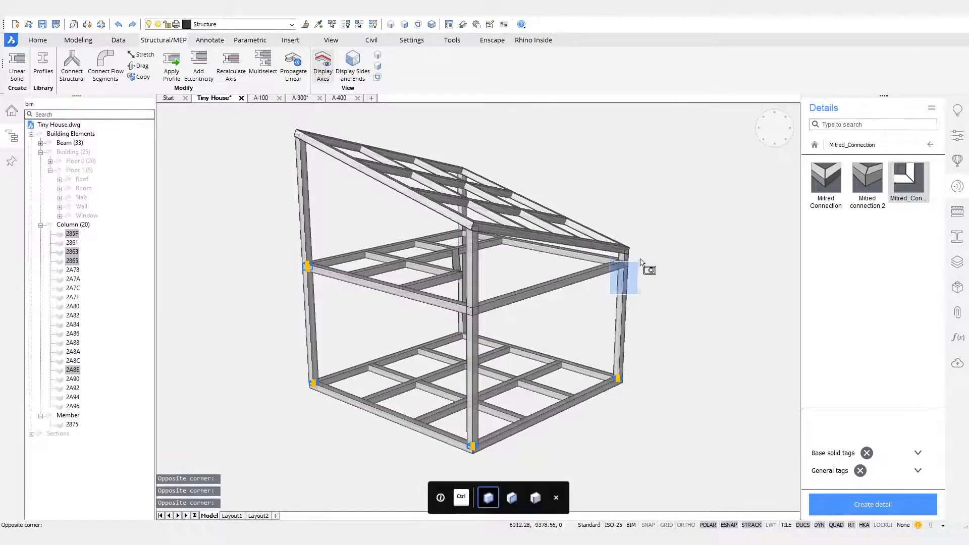
pyautogui.click(642, 258)
pyautogui.scroll(3, 630, 252)
pyautogui.click(599, 216)
pyautogui.click(688, 280)
pyautogui.scroll(-4, 685, 260)
pyautogui.click(528, 355)
pyautogui.click(553, 322)
pyautogui.keyDown('shift'); pyautogui.moveTo(323, 350); pyautogui.dragTo(469, 344, button='middle'); pyautogui.keyUp('shift')
pyautogui.click(348, 328)
pyautogui.click(393, 289)
pyautogui.scroll(2, 354, 223)
pyautogui.click(338, 264)
pyautogui.click(402, 208)
pyautogui.keyDown('shift'); pyautogui.moveTo(699, 218); pyautogui.dragTo(723, 220, button='middle'); pyautogui.keyUp('shift')
pyautogui.click(725, 234)
pyautogui.click(775, 199)
pyautogui.click(630, 191)
pyautogui.click(684, 155)
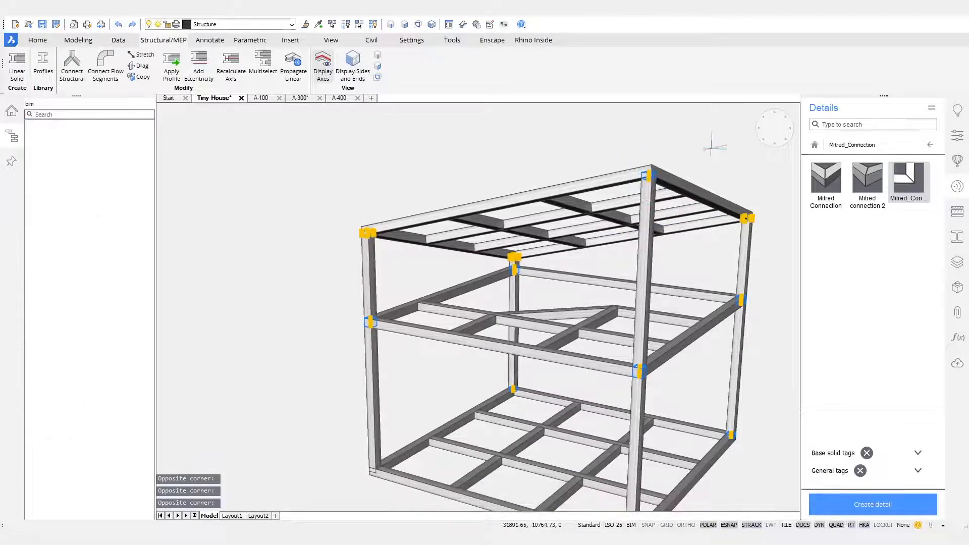
pyautogui.scroll(-4, 751, 262)
pyautogui.moveTo(717, 289)
pyautogui.keyDown('shift'); pyautogui.mouseDown(button='middle')
pyautogui.moveTo(707, 316)
pyautogui.moveTo(700, 308)
pyautogui.moveTo(686, 380)
pyautogui.mouseUp(button='middle'); pyautogui.keyUp('shift')
pyautogui.press('Delete')
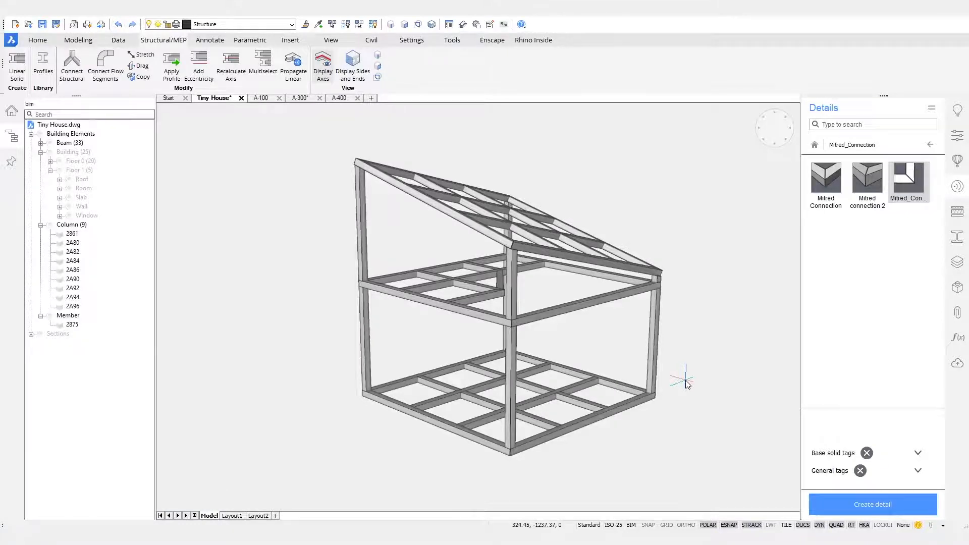
pyautogui.keyDown('shift'); pyautogui.moveTo(685, 380); pyautogui.dragTo(677, 359, button='middle'); pyautogui.keyUp('shift')
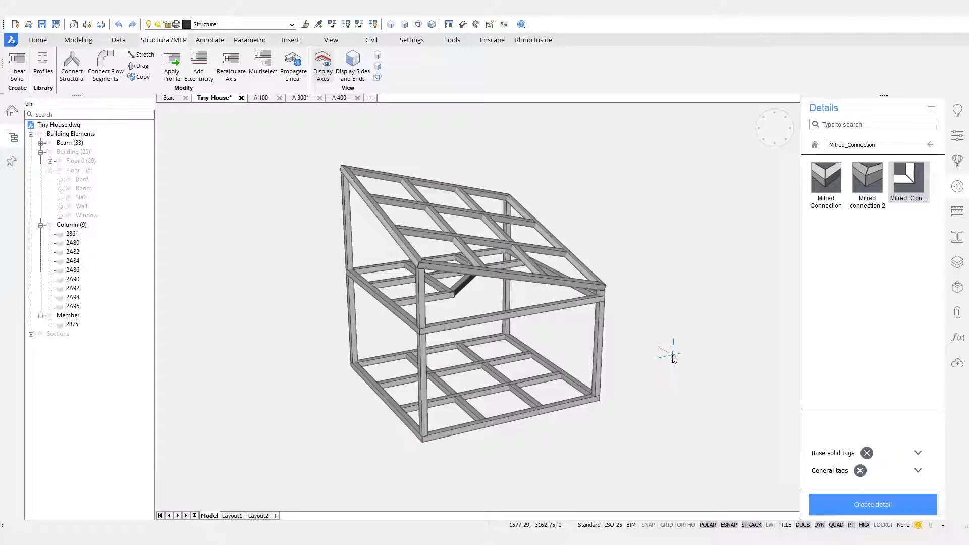
pyautogui.hotkey('ctrl', 's')
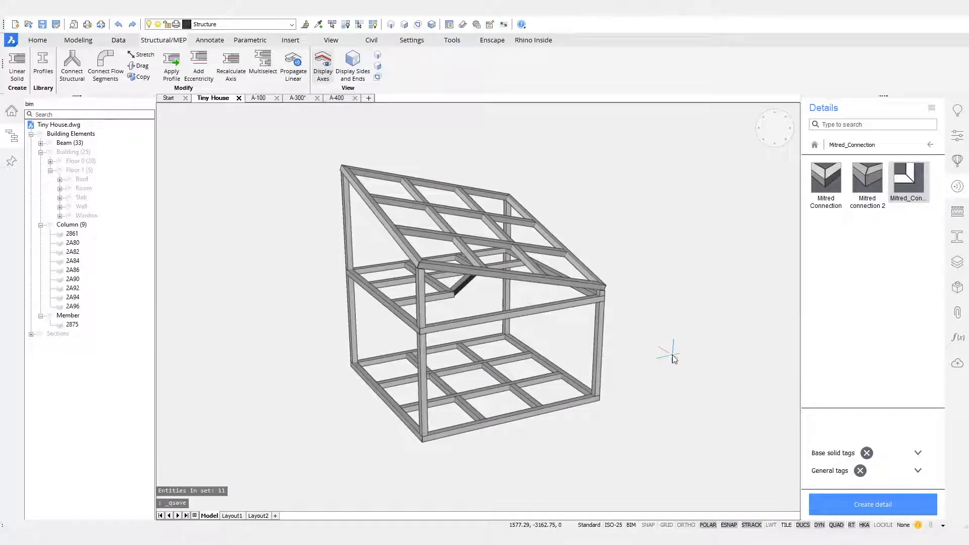
# Set selection to solid faces and move the base frame's two continuous inner beams outward toward the frame edges
pyautogui.scroll(10, 667, 363)
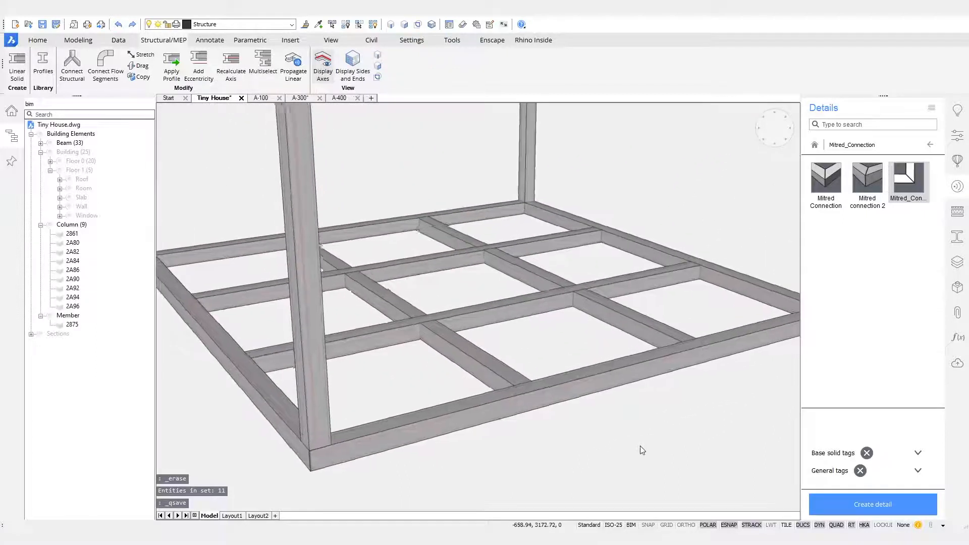
pyautogui.keyDown('shift'); pyautogui.moveTo(640, 446); pyautogui.dragTo(663, 435, button='middle'); pyautogui.keyUp('shift')
pyautogui.scroll(-2, 526, 340)
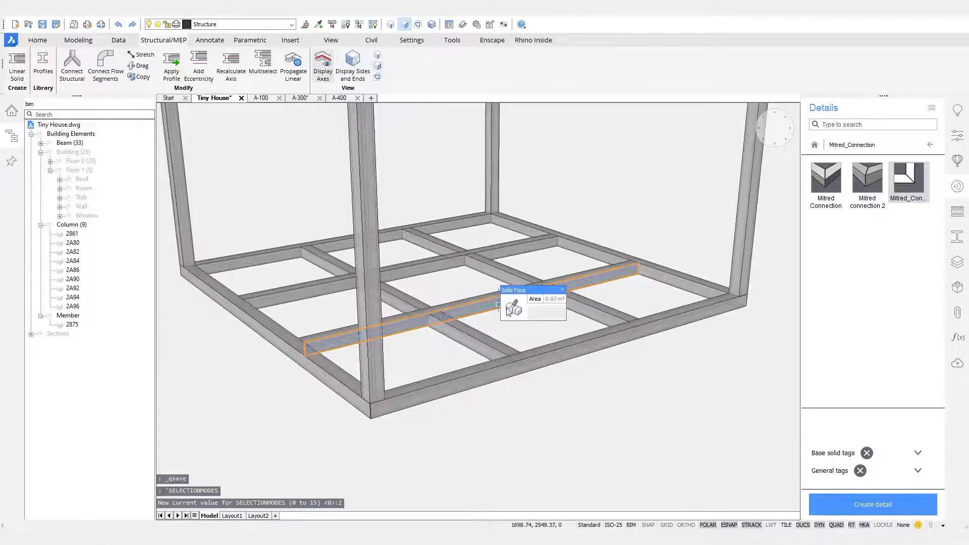
pyautogui.moveTo(514, 313)
pyautogui.click(567, 310)
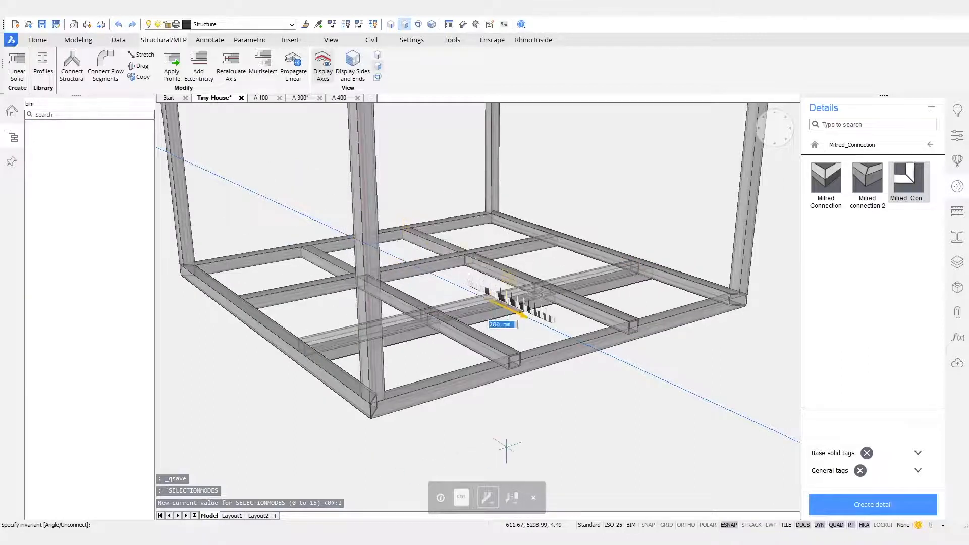
pyautogui.click(515, 447)
pyautogui.keyDown('shift'); pyautogui.moveTo(510, 434); pyautogui.dragTo(457, 378, button='middle'); pyautogui.keyUp('shift')
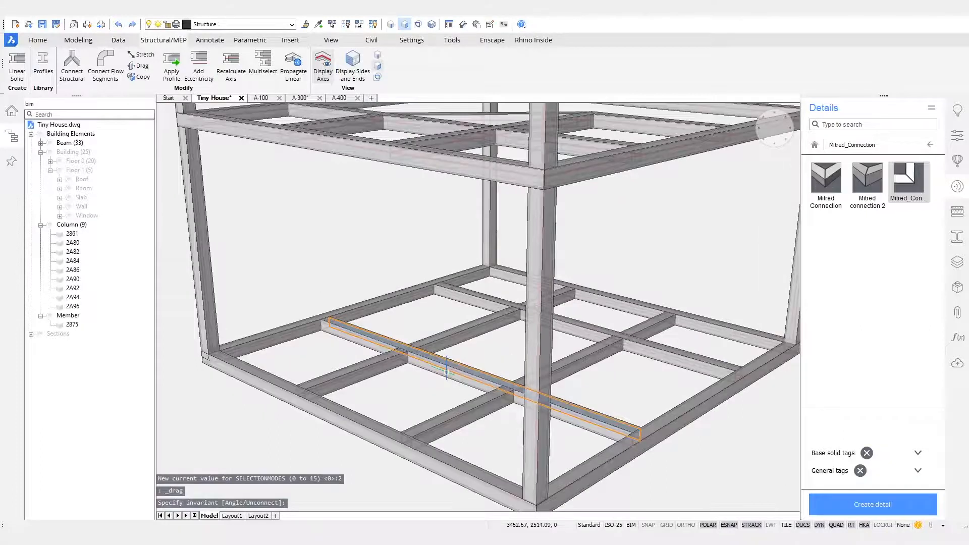
pyautogui.click(446, 376)
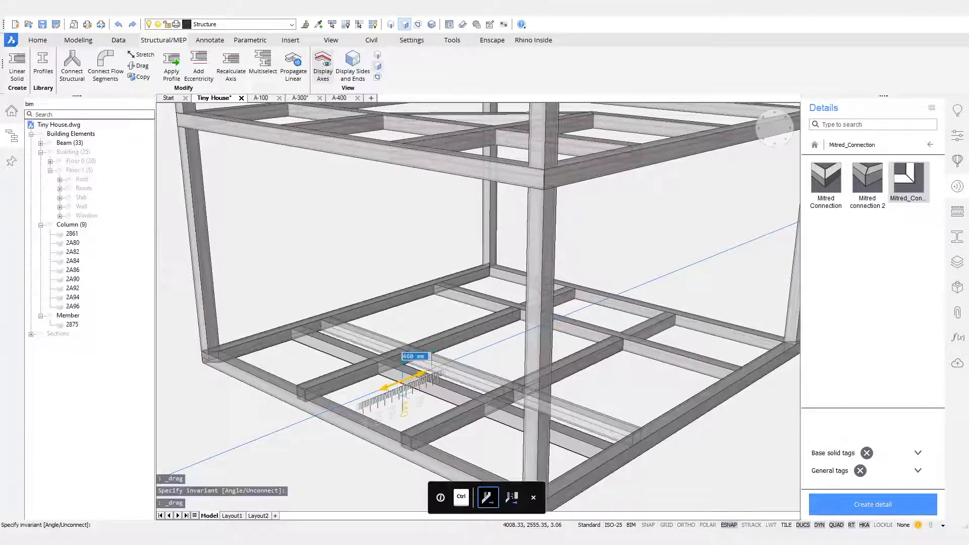
pyautogui.click(407, 396)
# Undo the last beam move and shift all aligned segments of one segmented inner base beam outward together
pyautogui.keyDown('shift'); pyautogui.moveTo(702, 500); pyautogui.dragTo(550, 338, button='middle'); pyautogui.keyUp('shift')
pyautogui.hotkey('ctrl', 'z')
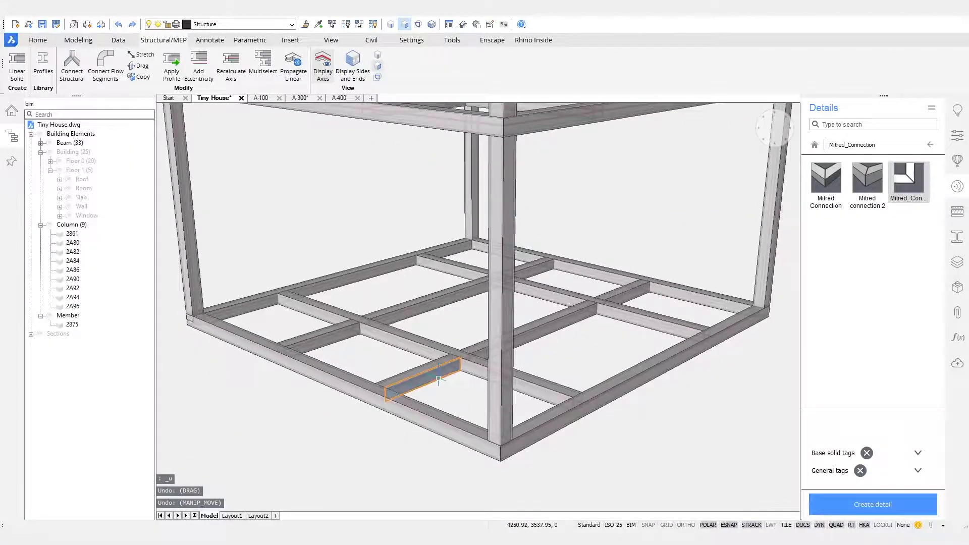
pyautogui.moveTo(440, 380)
pyautogui.click(482, 389)
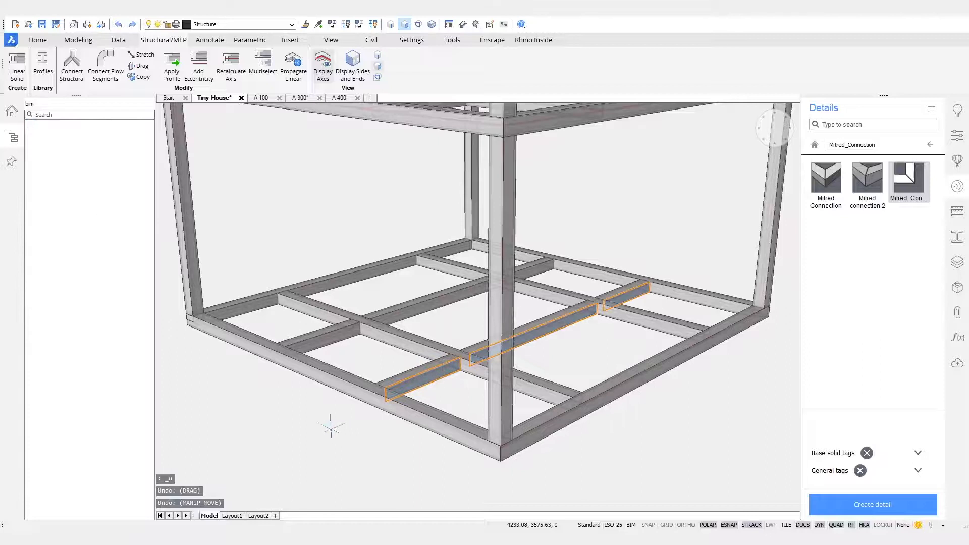
pyautogui.rightClick(288, 398)
pyautogui.click(298, 421)
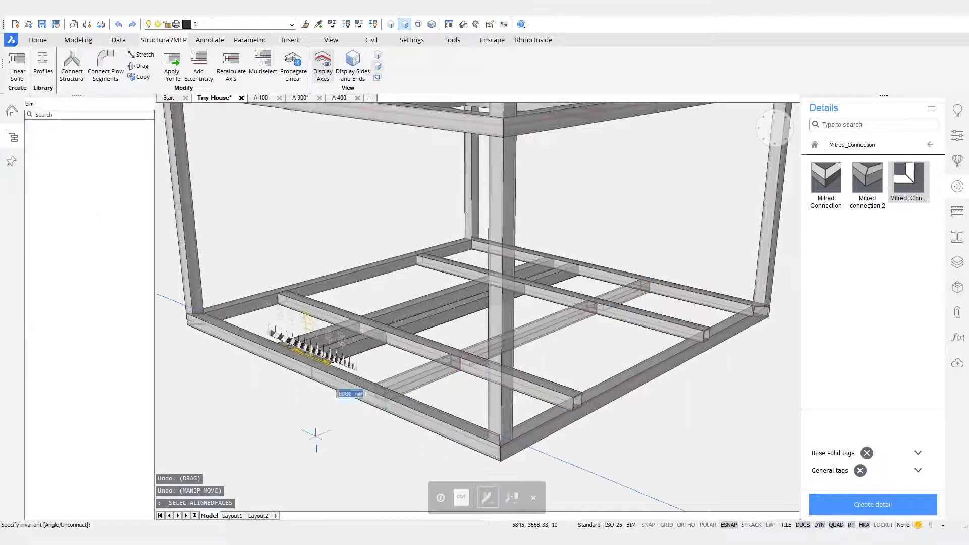
pyautogui.click(405, 470)
# Select the aligned faces of the opposite segmented inner base beam and move its segments outward toward the frame edge
pyautogui.keyDown('shift'); pyautogui.moveTo(404, 465); pyautogui.dragTo(429, 429, button='middle'); pyautogui.keyUp('shift')
pyautogui.scroll(1, 407, 321)
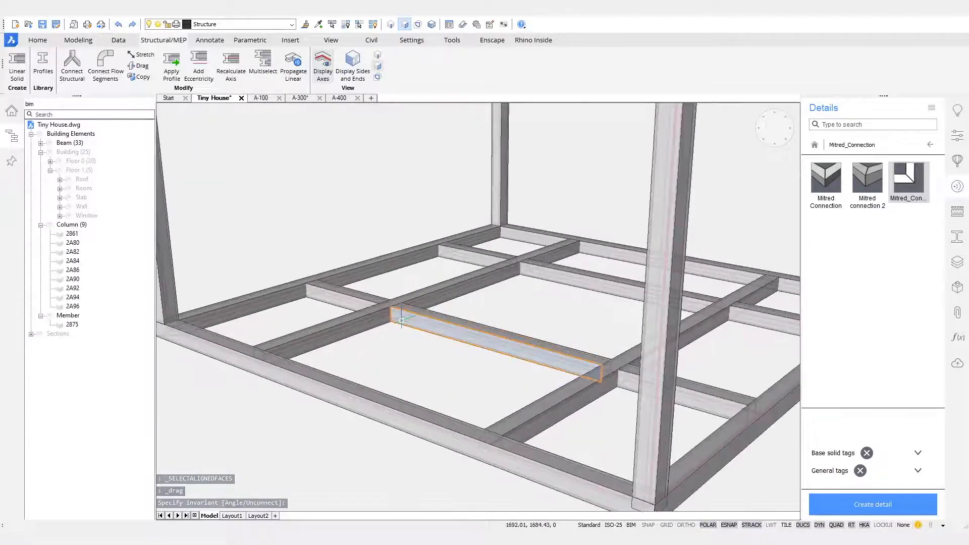
pyautogui.click(446, 337)
pyautogui.keyDown('shift'); pyautogui.moveTo(445, 337); pyautogui.dragTo(282, 402, button='middle'); pyautogui.keyUp('shift')
pyautogui.click(291, 423)
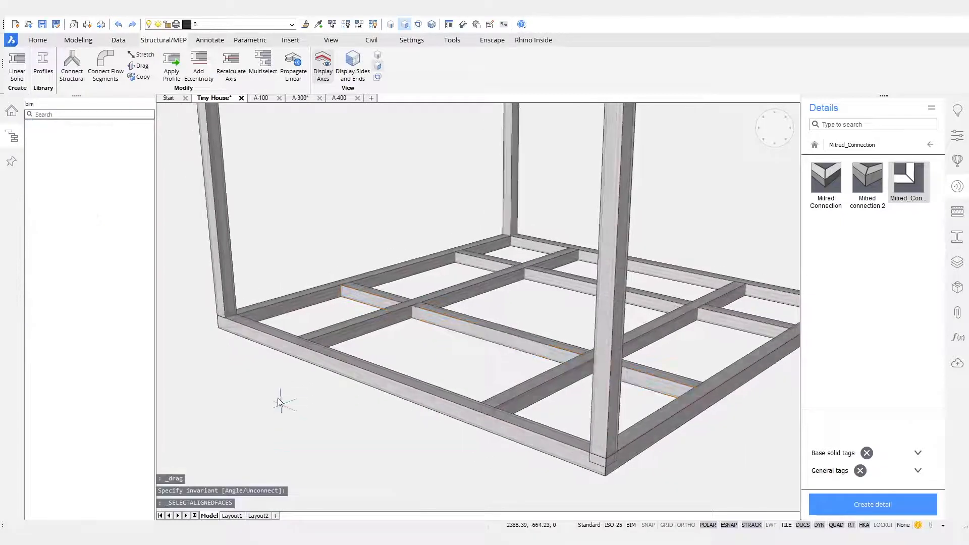
pyautogui.write('40')
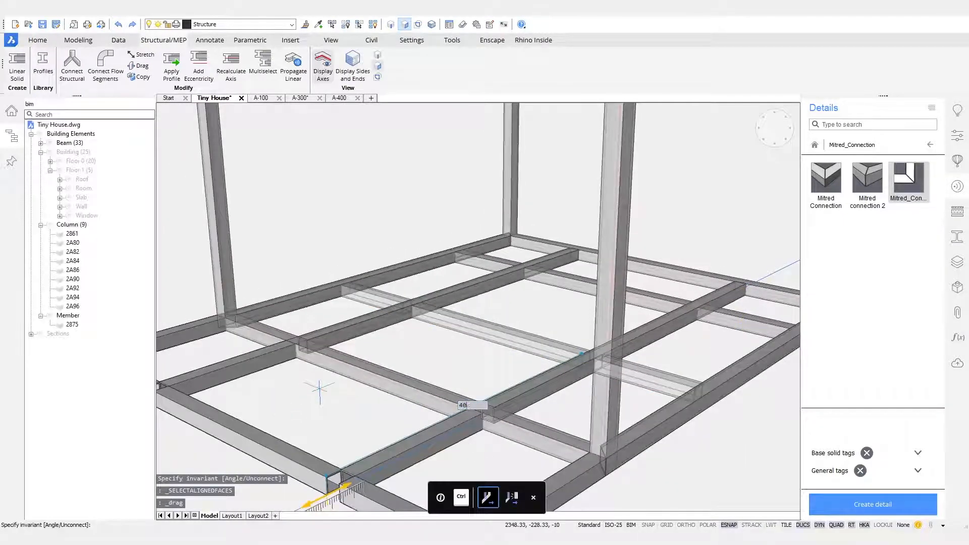
pyautogui.scroll(-8, 319, 389)
pyautogui.press('Escape')
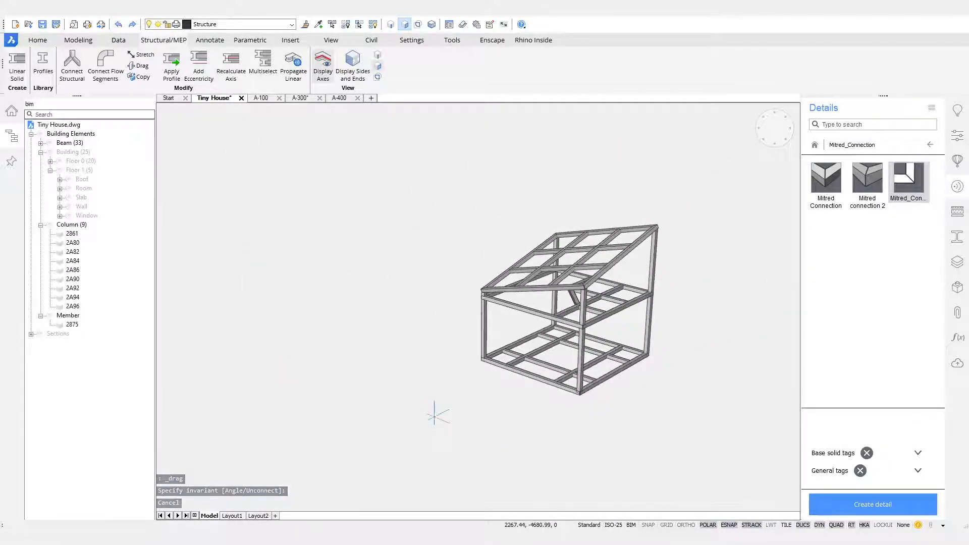
pyautogui.scroll(8, 487, 462)
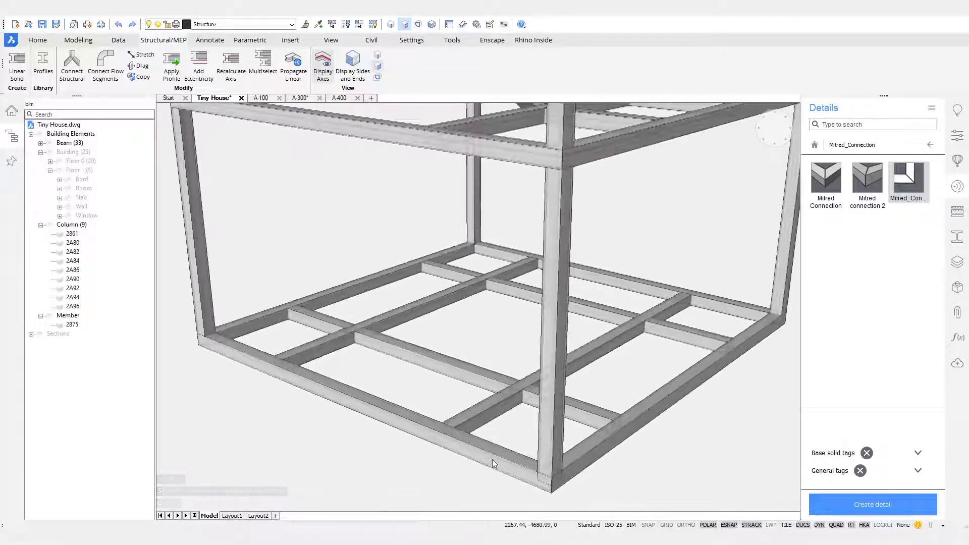
# Browse the circular hollow shapes in the structural steel profile library across all standards and filter them by "chs"
pyautogui.click(930, 146)
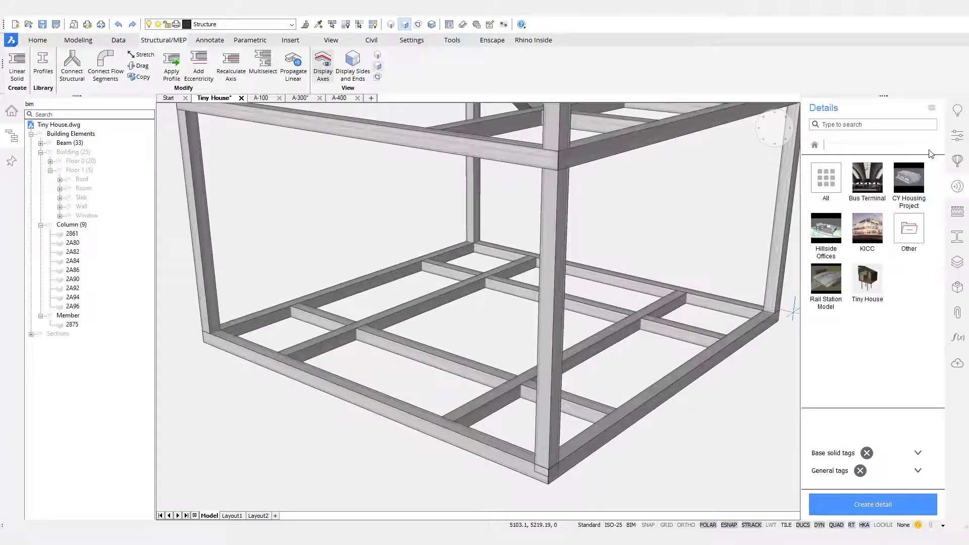
pyautogui.click(957, 237)
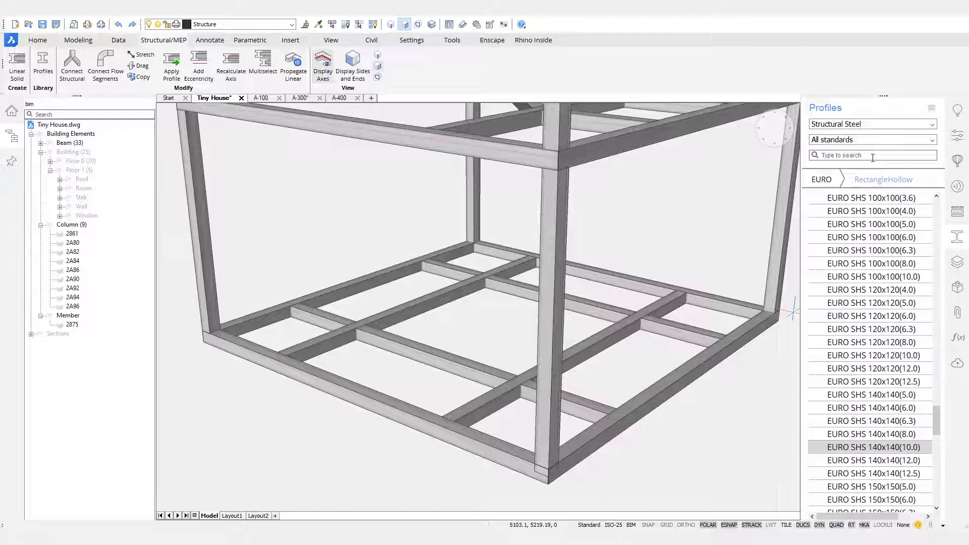
pyautogui.click(828, 178)
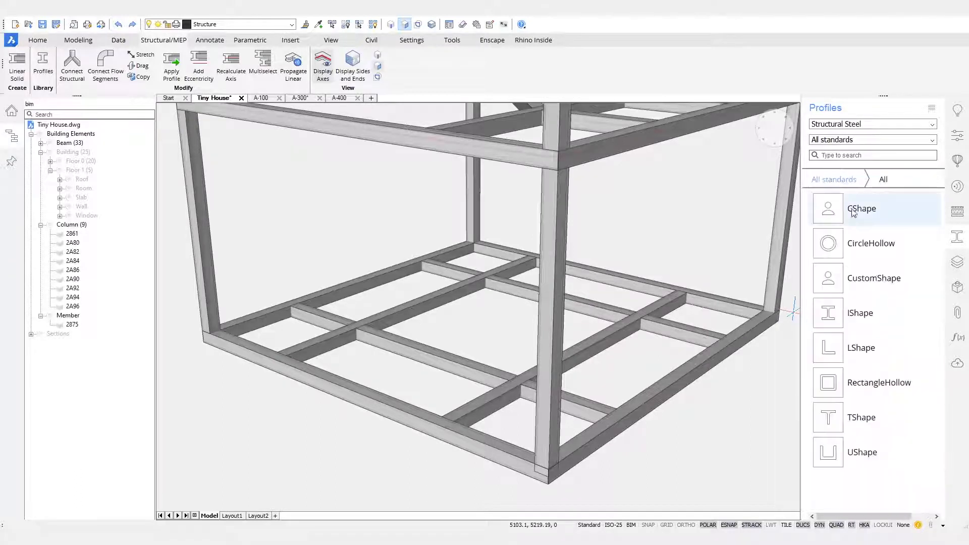
pyautogui.click(858, 248)
pyautogui.click(872, 155)
pyautogui.write('chs')
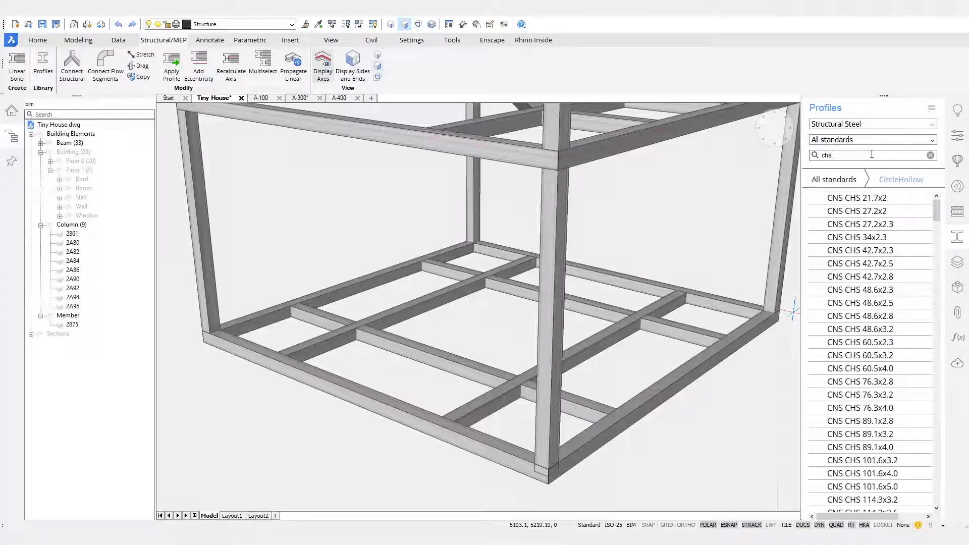
pyautogui.write(' 16')
pyautogui.press('BackSpace')
pyautogui.press('BackSpace')
pyautogui.moveTo(937, 208); pyautogui.dragTo(932, 226)
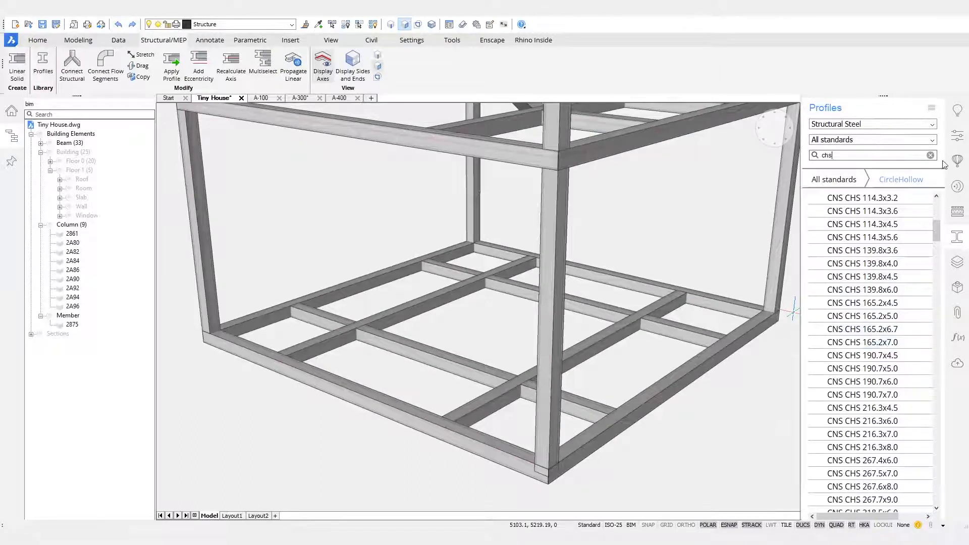
# Limit the profiles to the EURO standard and pick EURO CHS 168,3x10 for drawing a new structural member
pyautogui.click(932, 140)
pyautogui.click(864, 160)
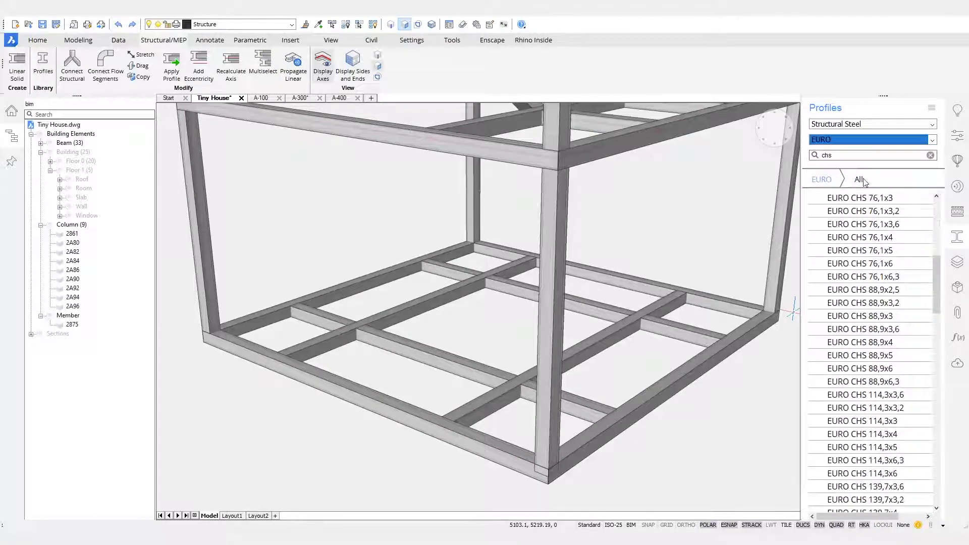
pyautogui.moveTo(934, 276); pyautogui.dragTo(938, 330)
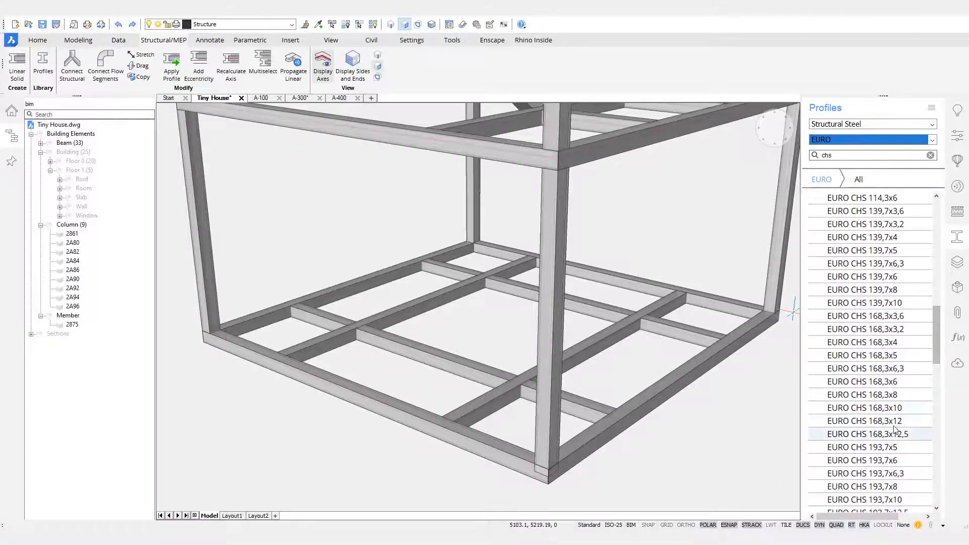
pyautogui.click(894, 408)
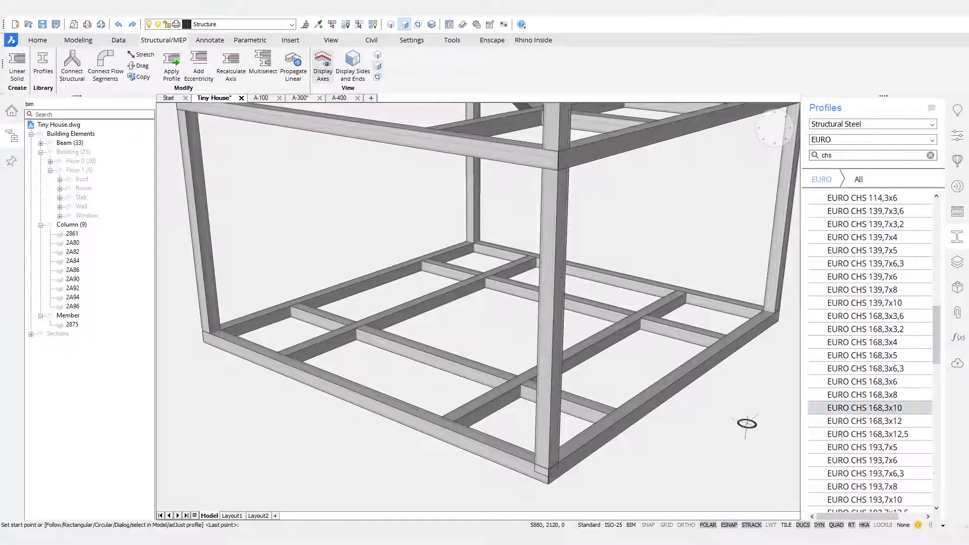
# Draw a vertical round column about 246 cm long downward from the intersection of two inner base beams
pyautogui.scroll(5, 500, 343)
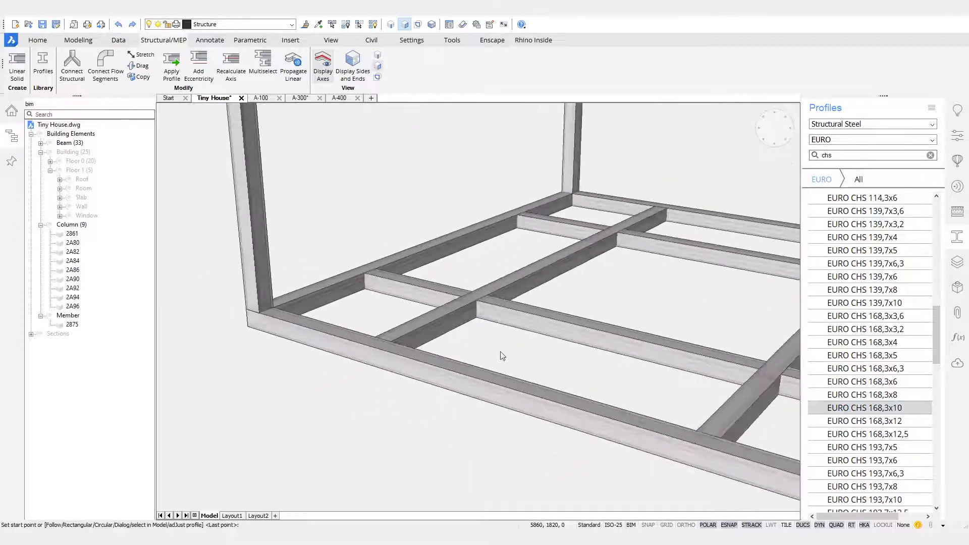
pyautogui.scroll(-3, 505, 308)
pyautogui.keyDown('shift'); pyautogui.moveTo(517, 346); pyautogui.dragTo(368, 323, button='middle'); pyautogui.keyUp('shift')
pyautogui.scroll(5, 369, 329)
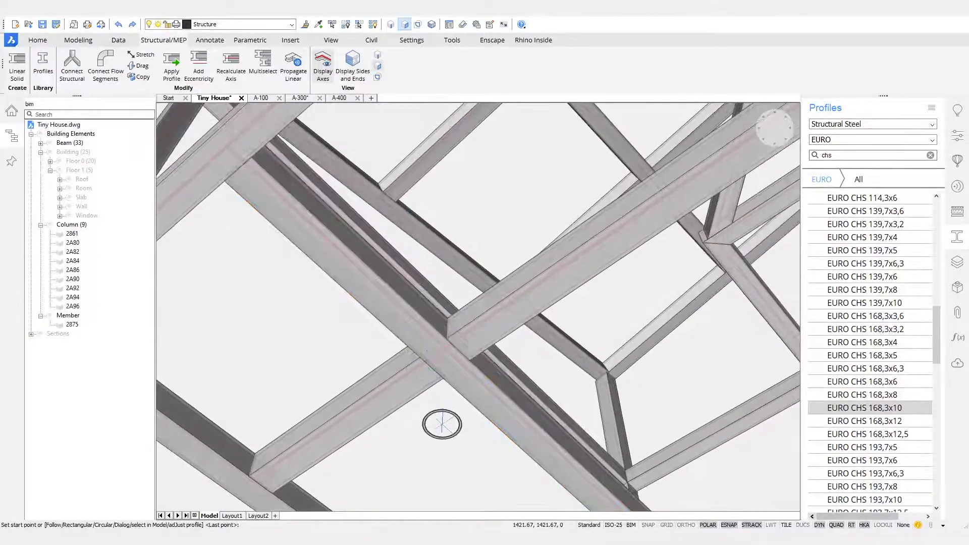
pyautogui.click(439, 432)
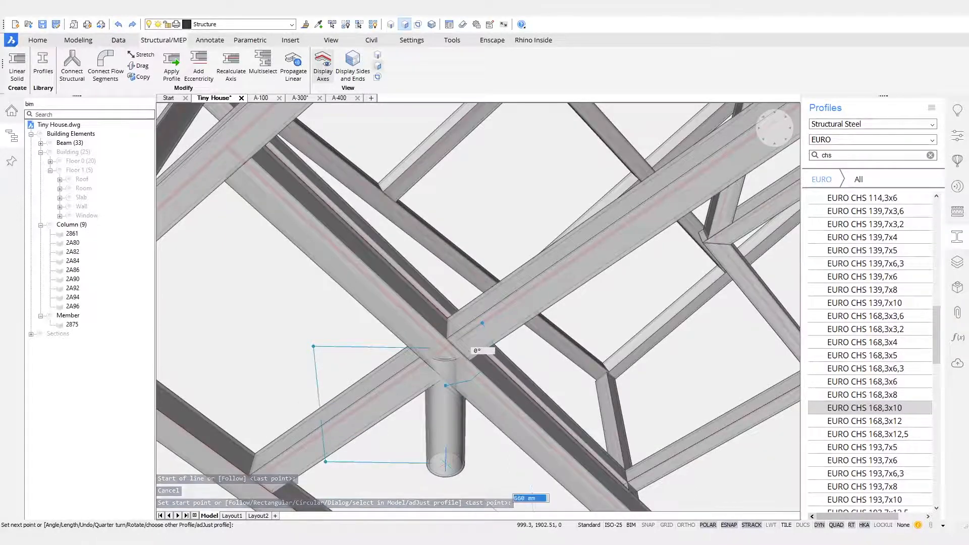
pyautogui.keyDown('shift'); pyautogui.moveTo(444, 461); pyautogui.dragTo(464, 434, button='middle'); pyautogui.keyUp('shift')
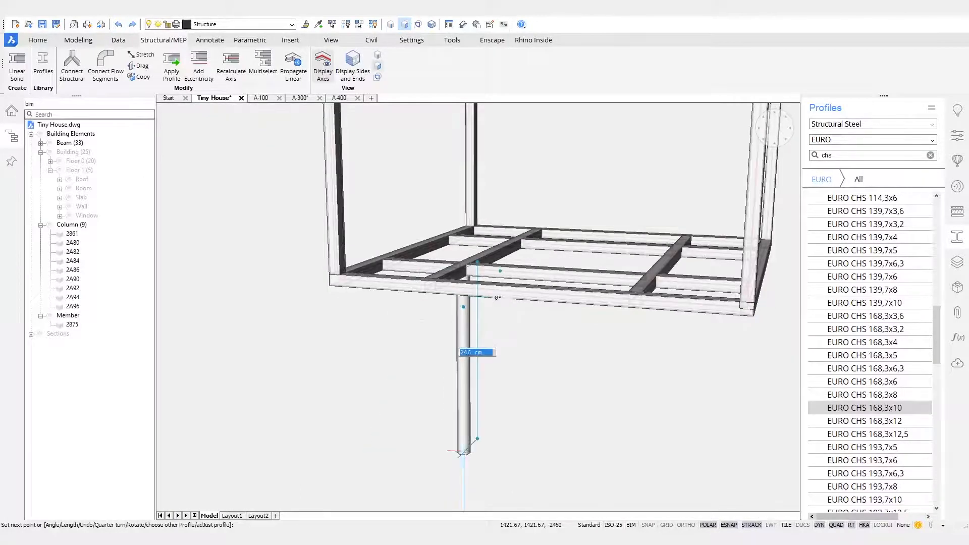
pyautogui.press('Return')
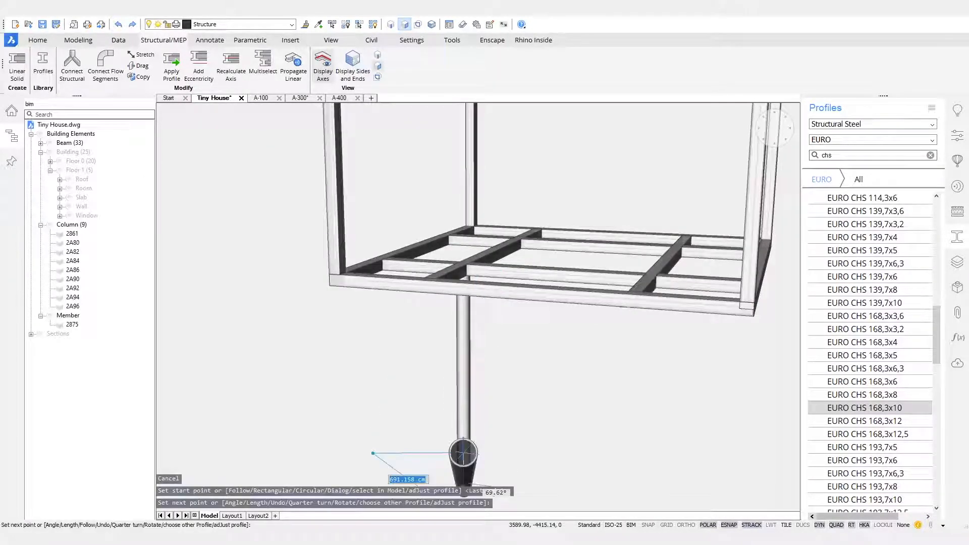
# Copy the round column from its top centre to the other three intersections of the inner base beams
pyautogui.scroll(-5, 554, 369)
pyautogui.keyDown('shift'); pyautogui.moveTo(554, 370); pyautogui.dragTo(480, 391, button='middle'); pyautogui.keyUp('shift')
pyautogui.scroll(5, 481, 430)
pyautogui.click(457, 437)
pyautogui.click(427, 428)
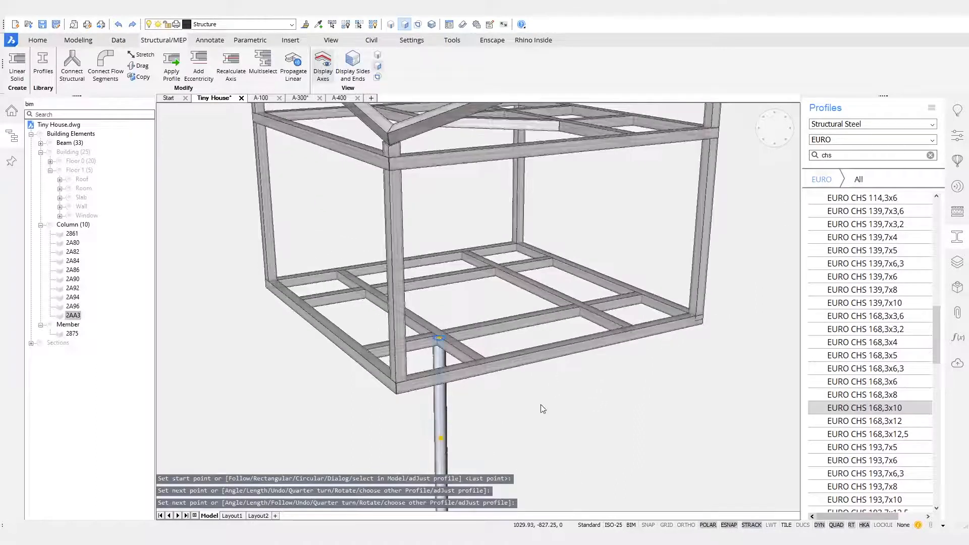
pyautogui.scroll(2, 542, 404)
pyautogui.rightClick(555, 413)
pyautogui.moveTo(555, 414)
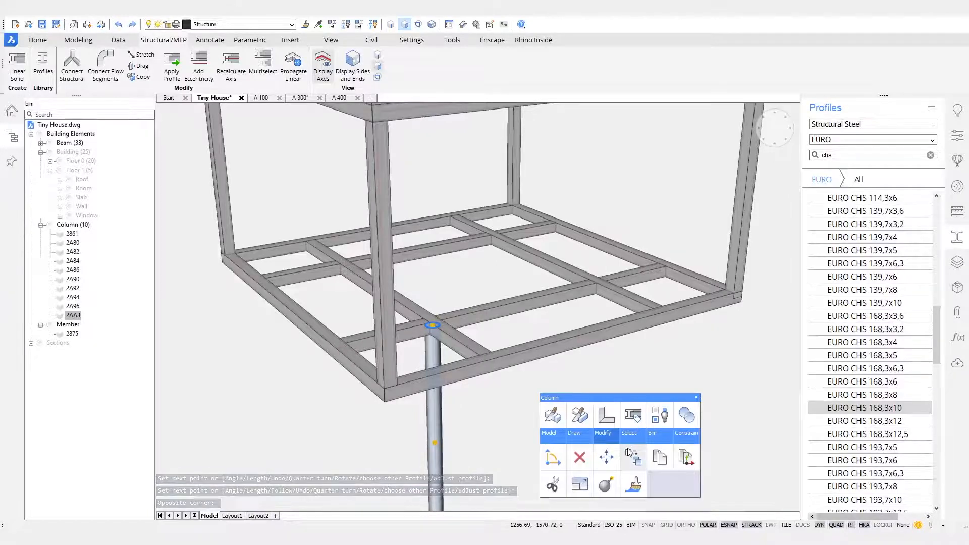
pyautogui.click(634, 457)
pyautogui.click(433, 324)
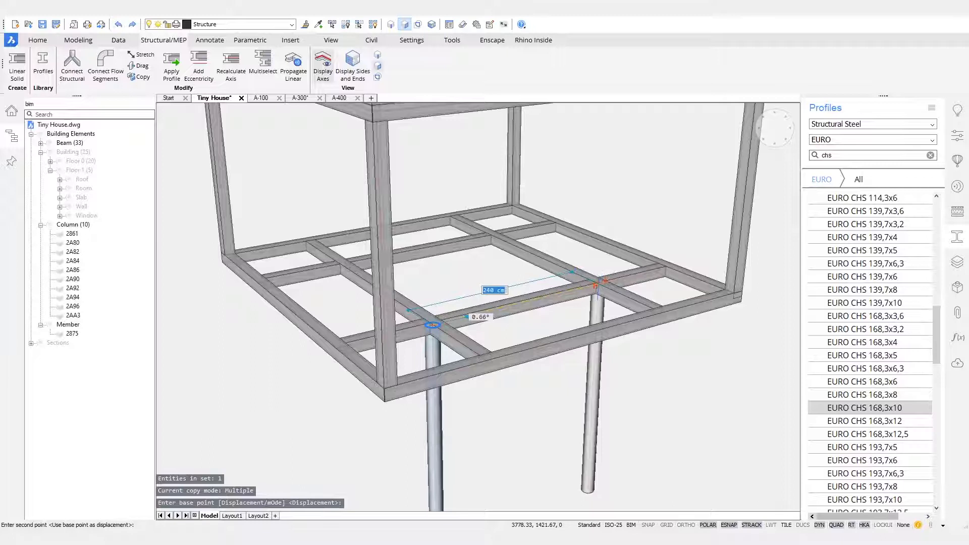
pyautogui.click(492, 241)
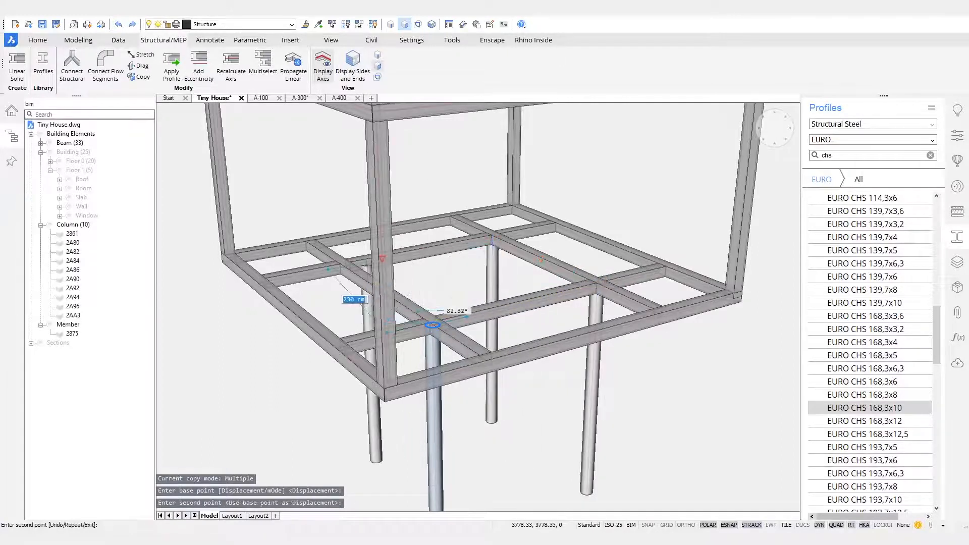
pyautogui.click(347, 275)
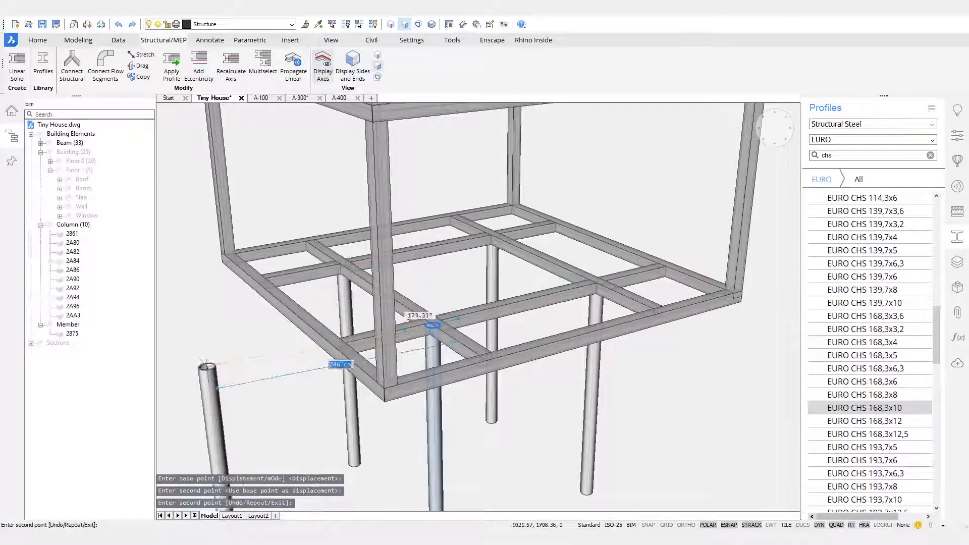
pyautogui.click(207, 365)
pyautogui.scroll(-10, 510, 387)
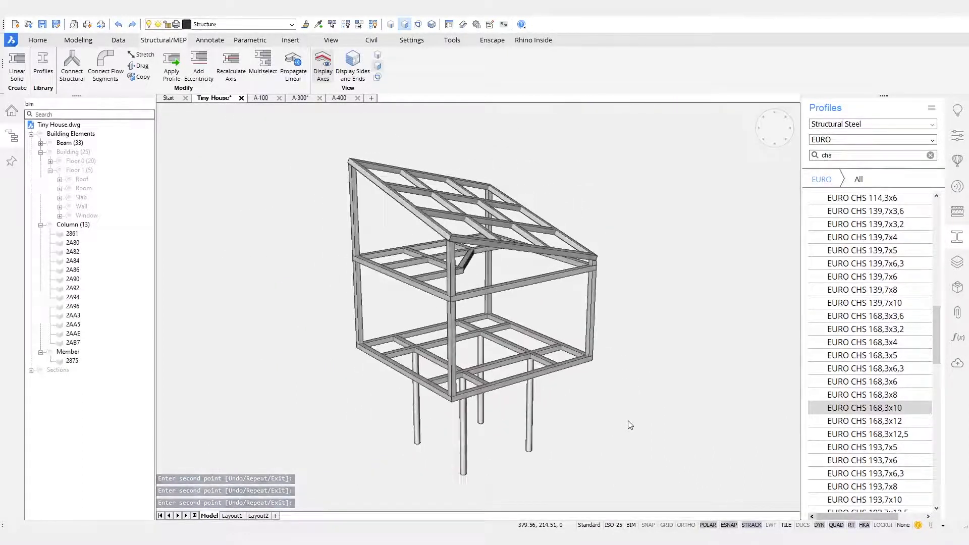
# Bring back all hidden building elements with the structural axes display turned off, and save the drawing
pyautogui.click(930, 155)
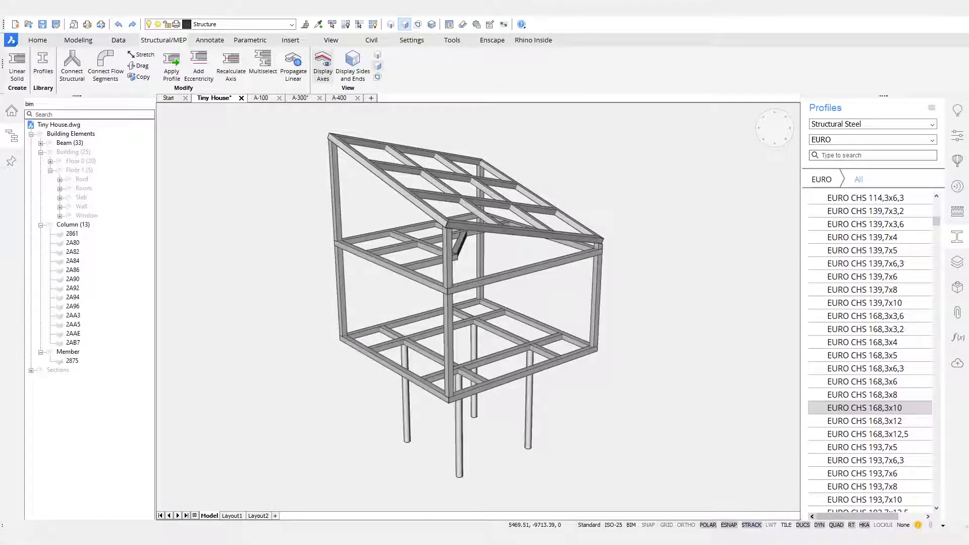
pyautogui.click(376, 25)
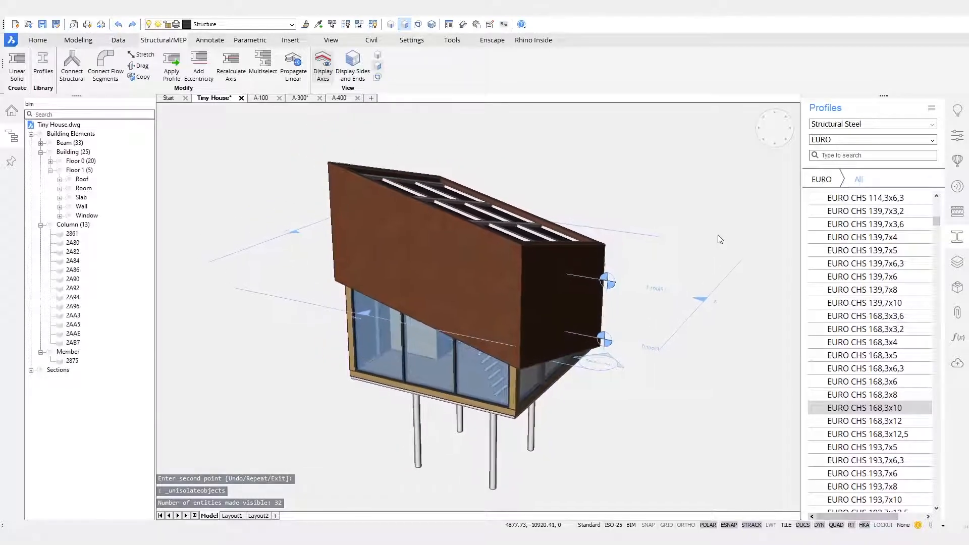
pyautogui.click(325, 76)
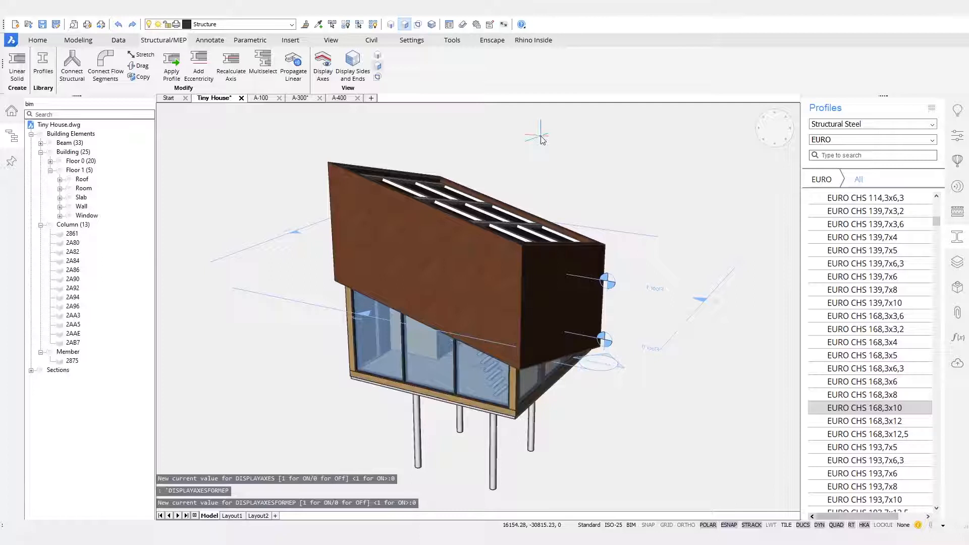
pyautogui.hotkey('ctrl', 's')
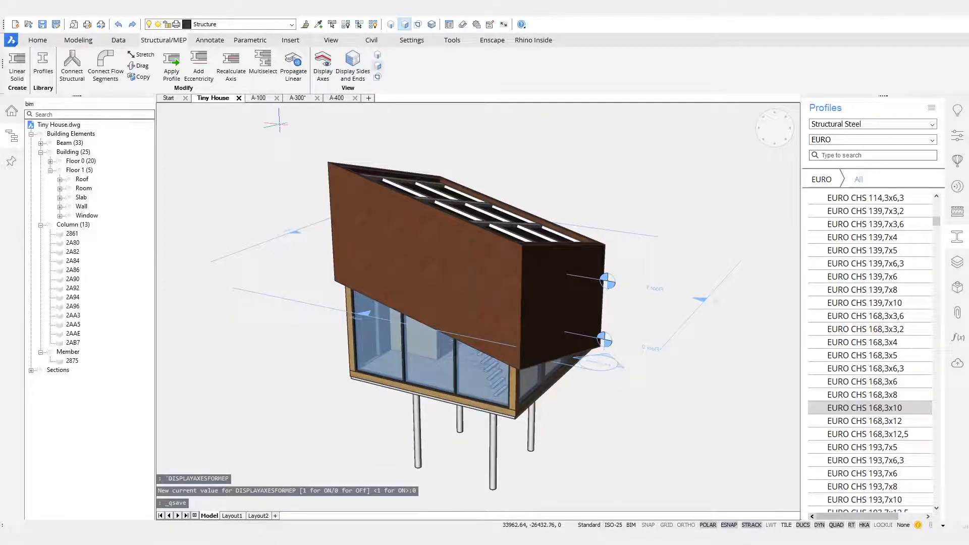
# Review sheets A-300, A-100 and A-400, and update the project's sections and sheet views from the model
pyautogui.click(297, 98)
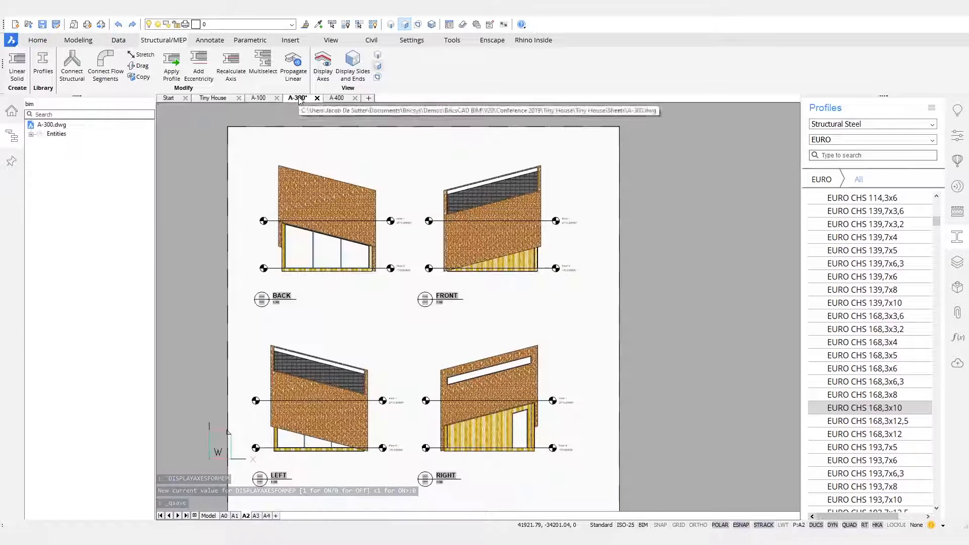
pyautogui.moveTo(348, 263); pyautogui.dragTo(384, 251, button='middle')
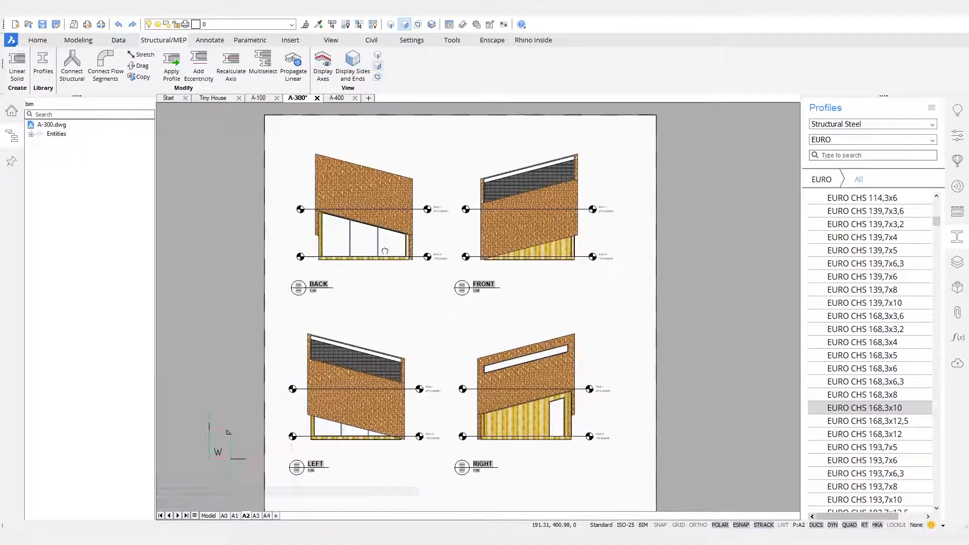
pyautogui.click(263, 98)
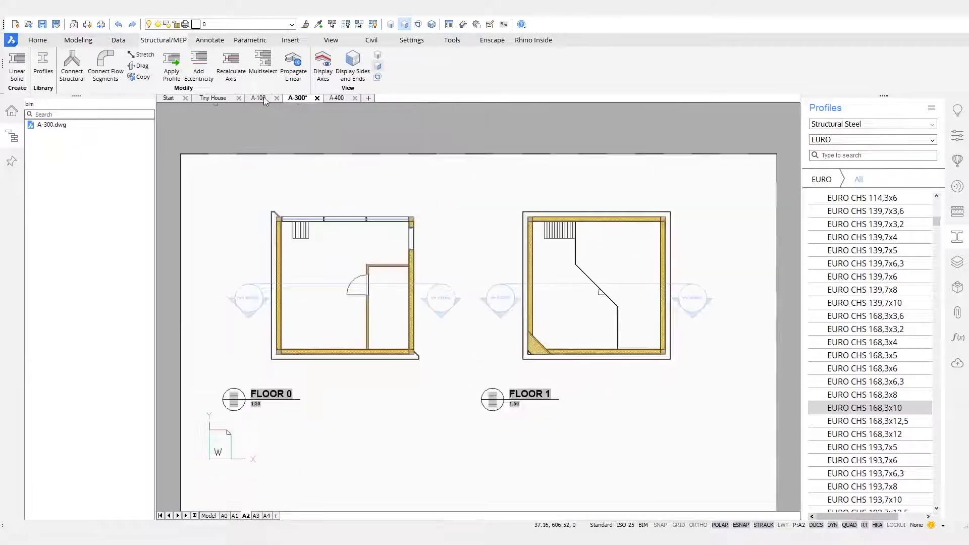
pyautogui.click(337, 98)
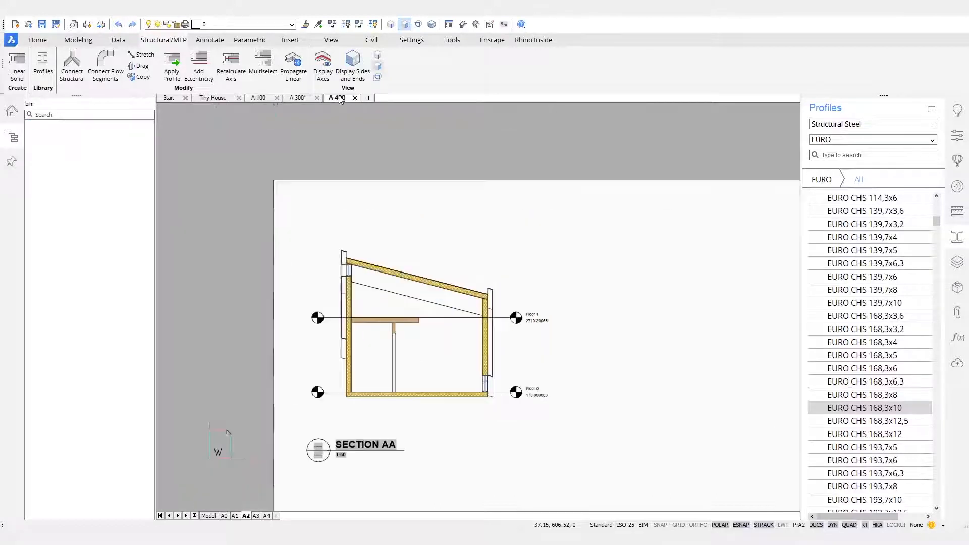
pyautogui.click(14, 127)
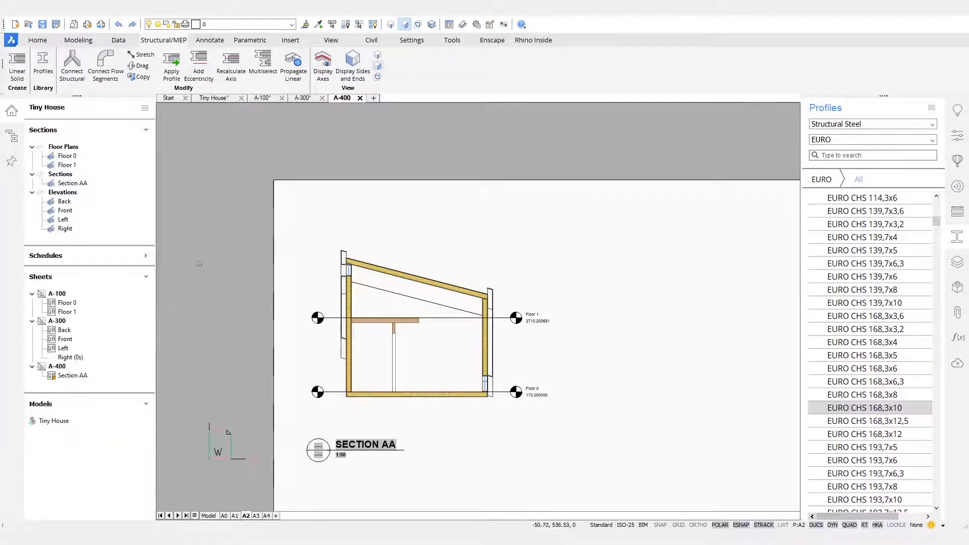
# Examine the updated elevations on sheet A-300, checking the round columns below the base and the framing in the upper opening
pyautogui.click(302, 98)
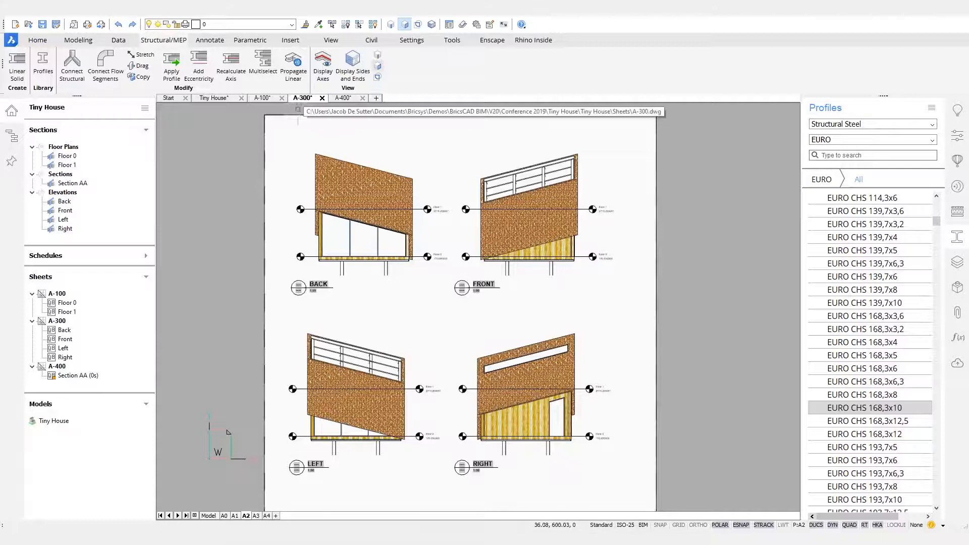
pyautogui.scroll(6, 337, 257)
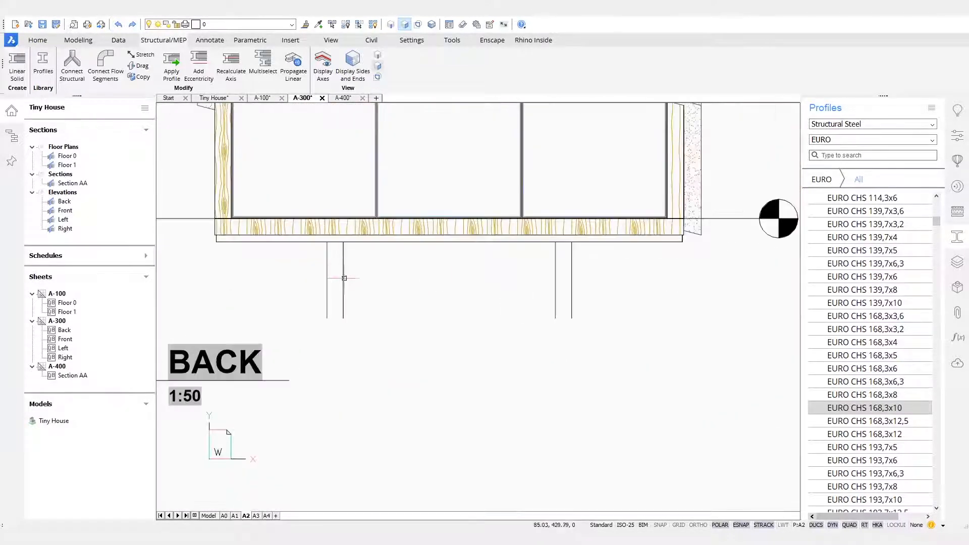
pyautogui.scroll(-3, 403, 381)
pyautogui.moveTo(400, 378)
pyautogui.mouseDown(button='middle')
pyautogui.moveTo(485, 275)
pyautogui.moveTo(556, 162)
pyautogui.mouseUp(button='middle')
pyautogui.scroll(4, 415, 359)
pyautogui.scroll(3, 491, 379)
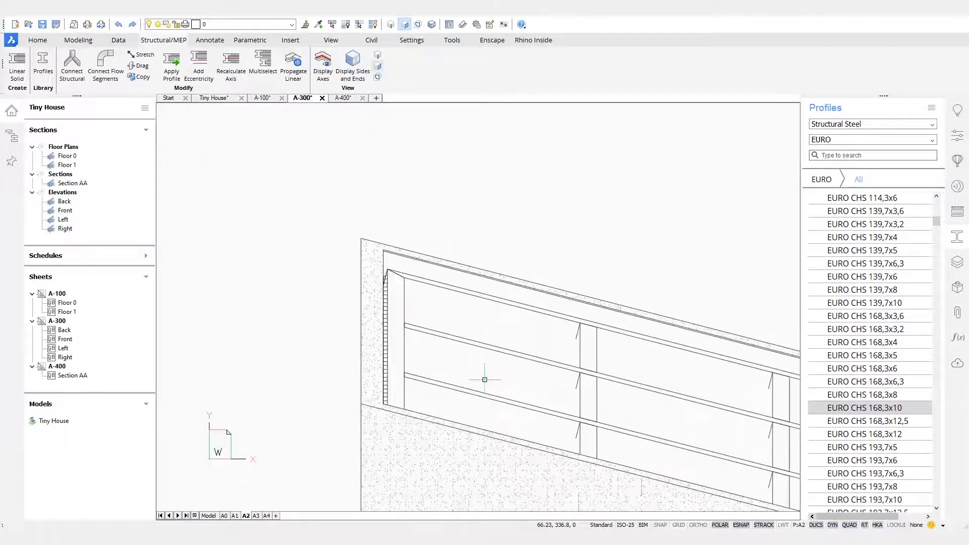
pyautogui.scroll(-6, 547, 283)
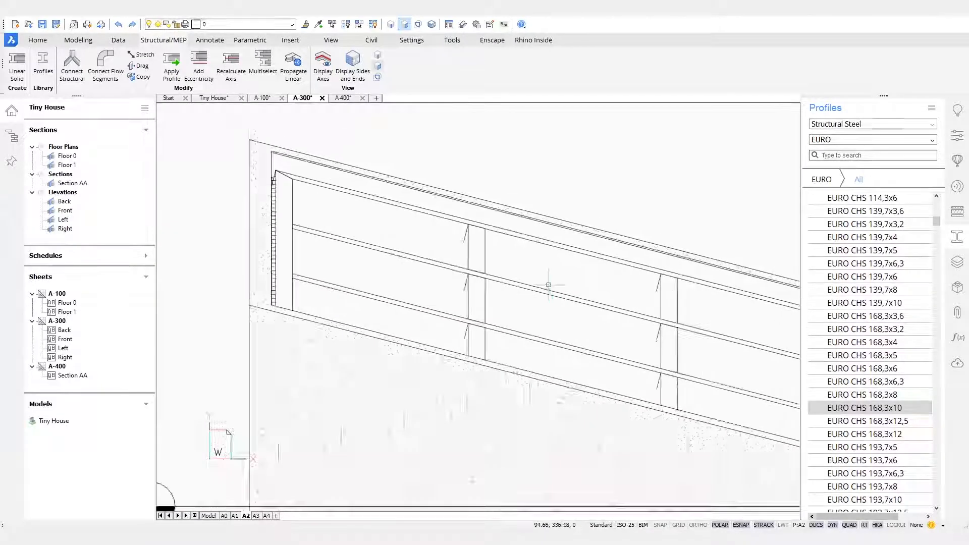
pyautogui.moveTo(652, 250)
pyautogui.mouseDown(button='middle')
pyautogui.moveTo(434, 290)
pyautogui.moveTo(389, 480)
pyautogui.mouseUp(button='middle')
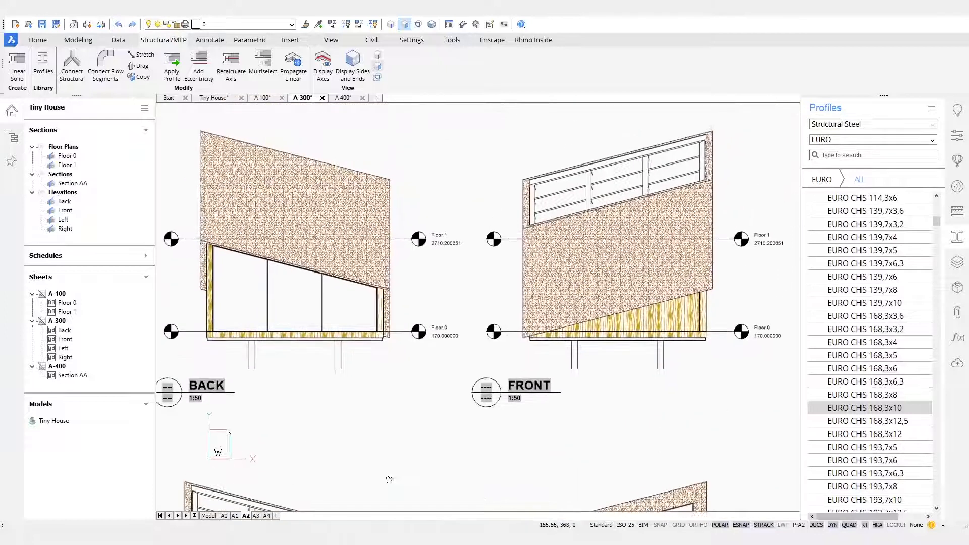
# In the Tiny House model, push the underside of the base's timber edge down flush with the bottom of the steel frame
pyautogui.click(228, 99)
pyautogui.scroll(10, 551, 412)
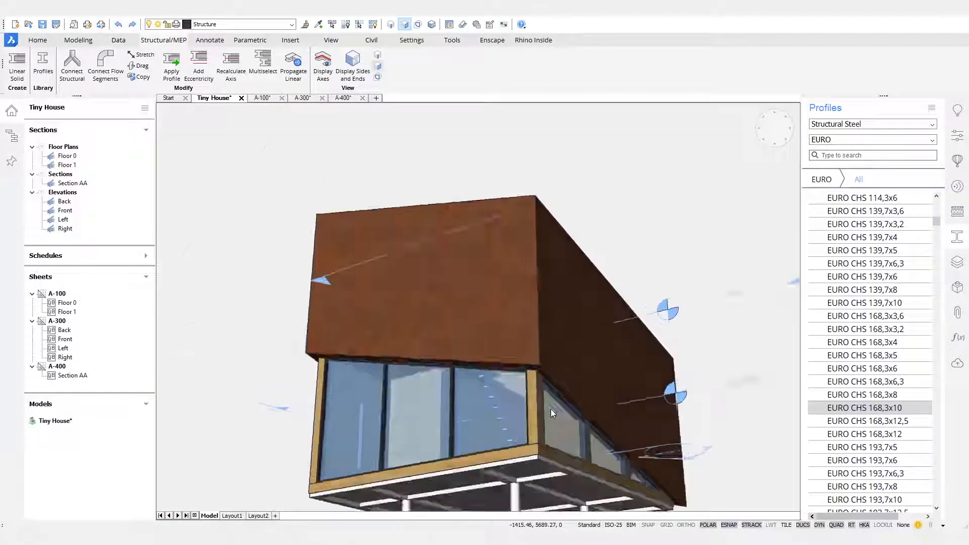
pyautogui.scroll(2, 611, 278)
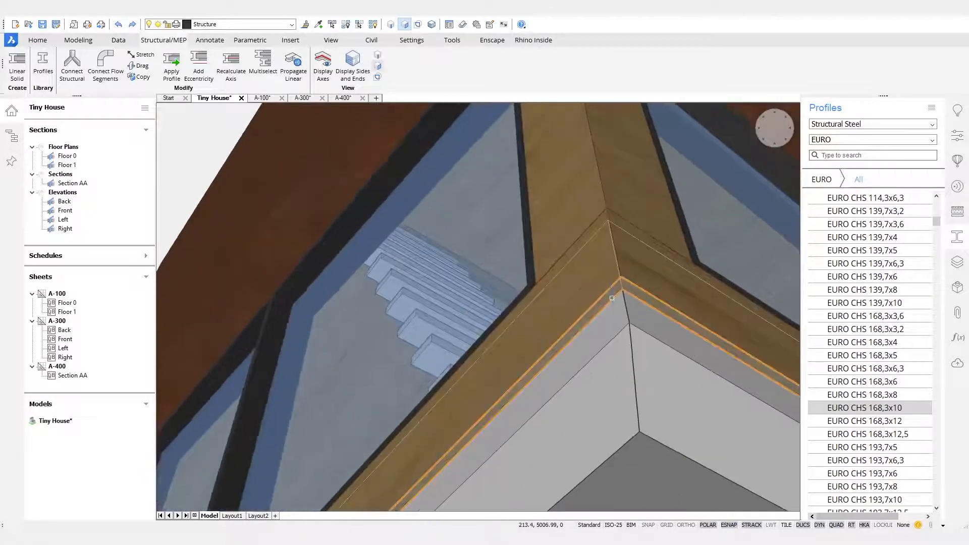
pyautogui.moveTo(617, 286)
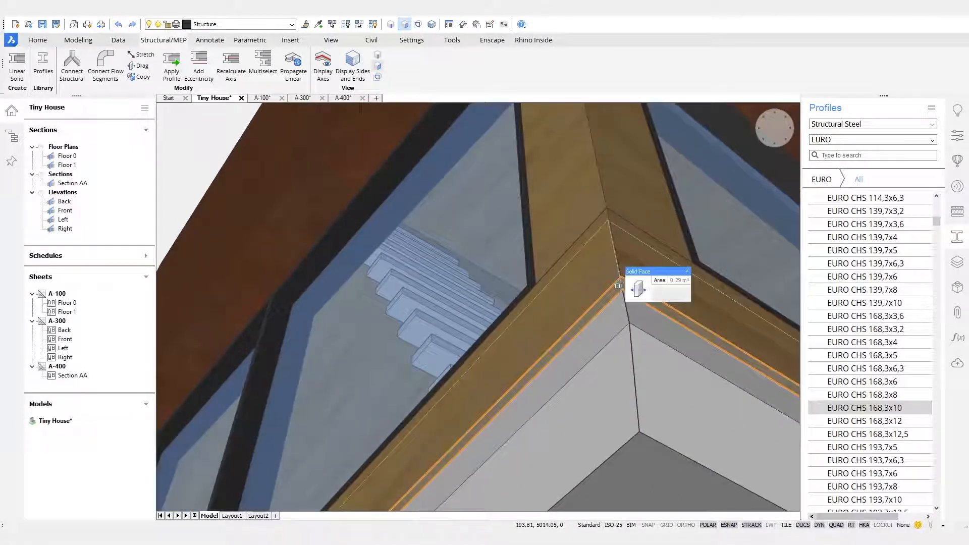
pyautogui.click(638, 288)
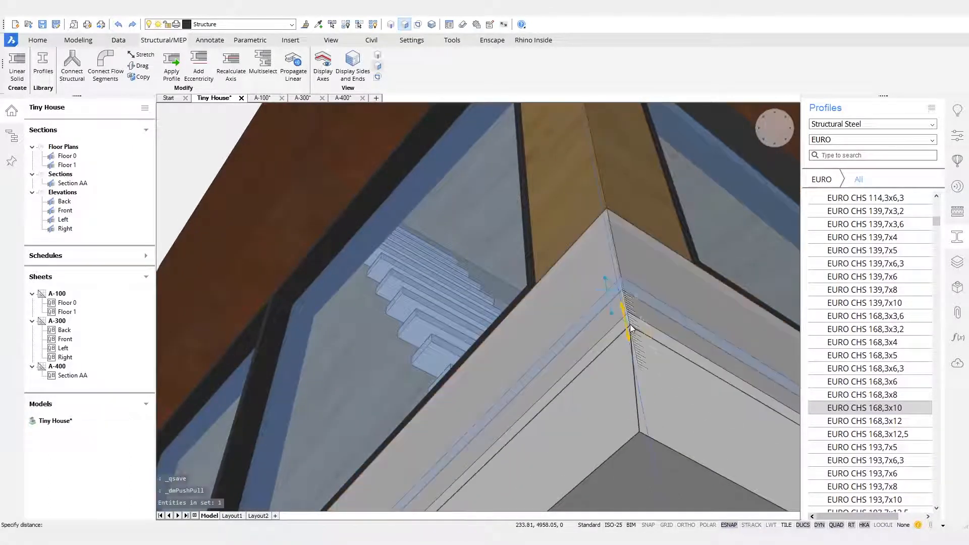
pyautogui.click(573, 288)
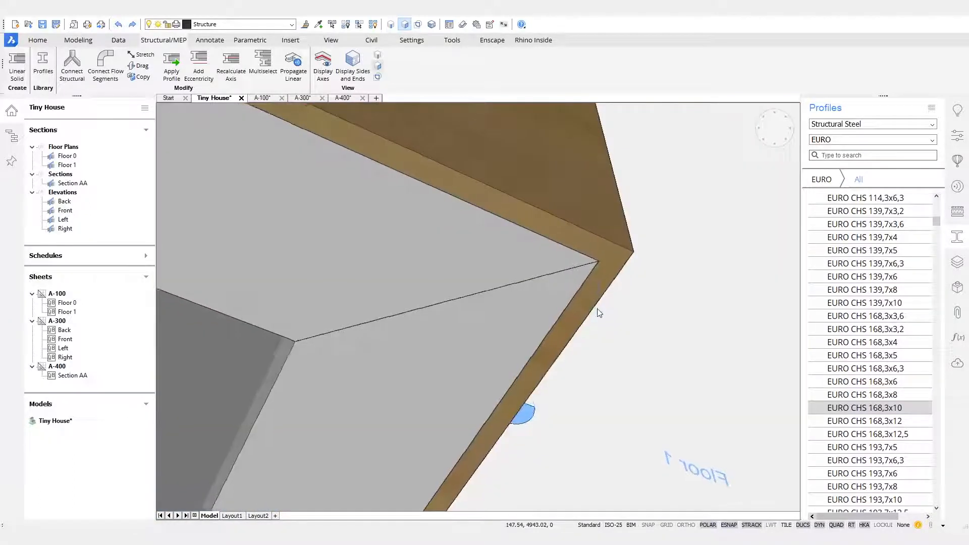
pyautogui.scroll(5, 598, 308)
pyautogui.scroll(-5, 612, 337)
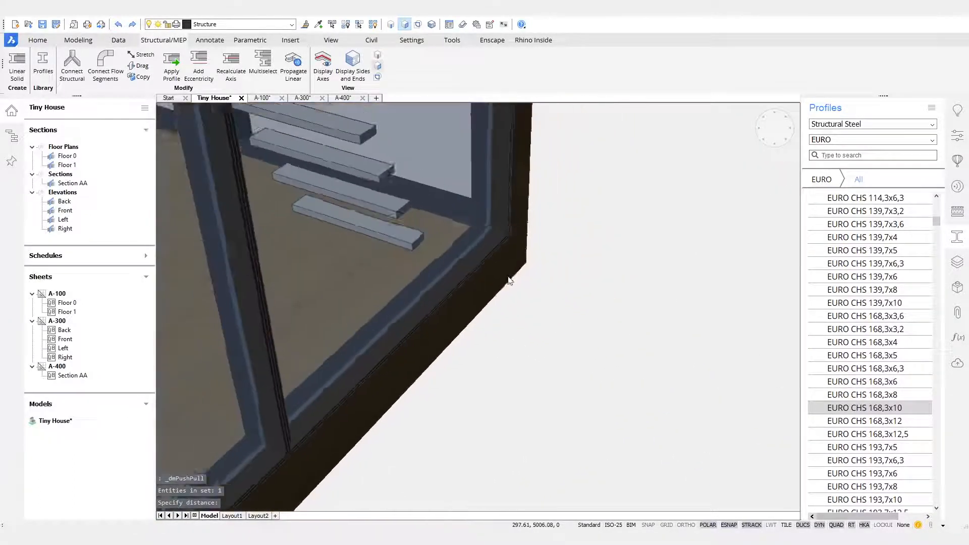
pyautogui.keyDown('shift'); pyautogui.moveTo(642, 339); pyautogui.dragTo(509, 348, button='middle'); pyautogui.keyUp('shift')
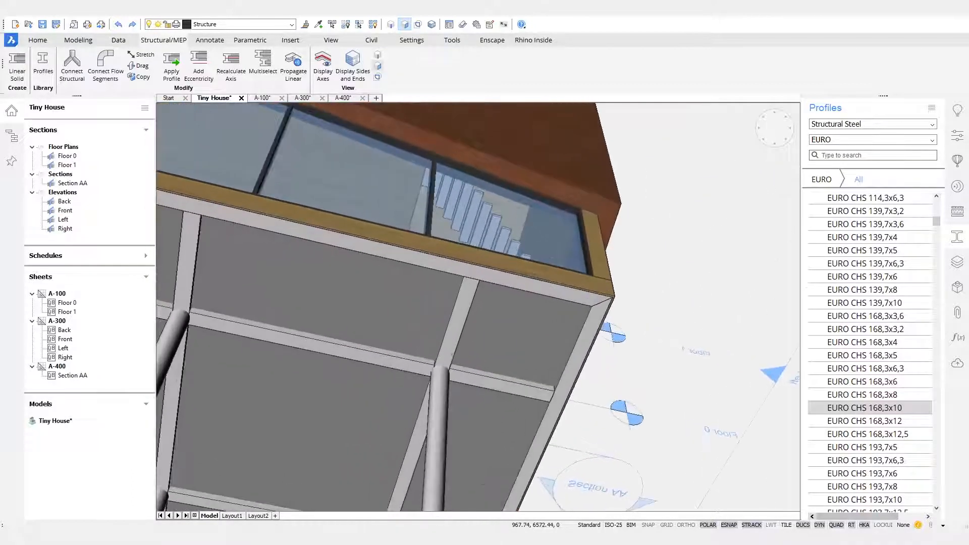
# Slice the base slab along the plane of an inner base beam's face, keeping both parts
pyautogui.moveTo(533, 359)
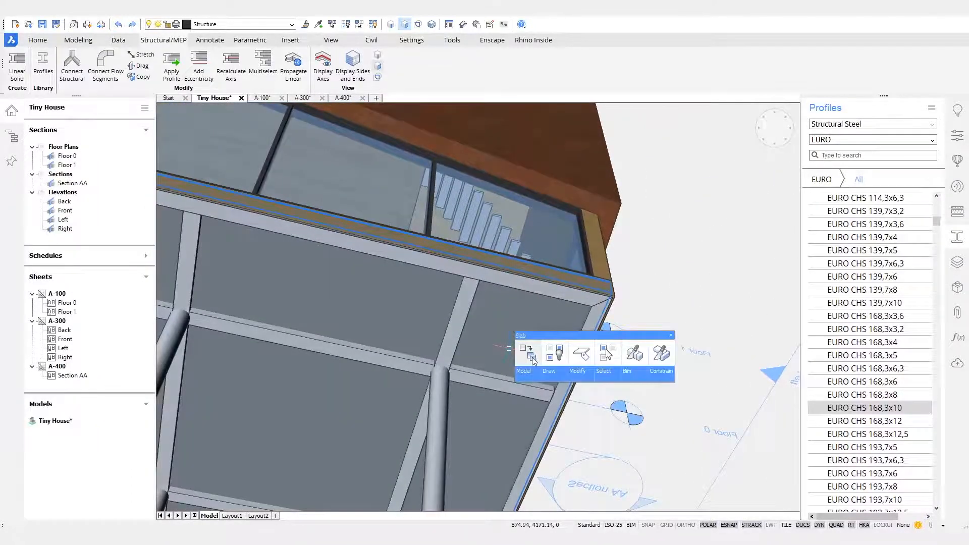
pyautogui.click(657, 357)
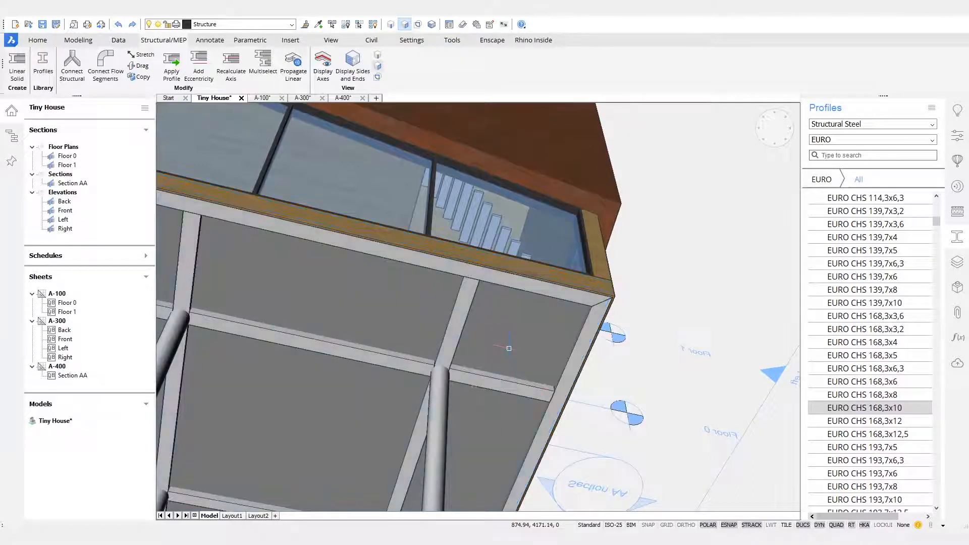
pyautogui.click(485, 372)
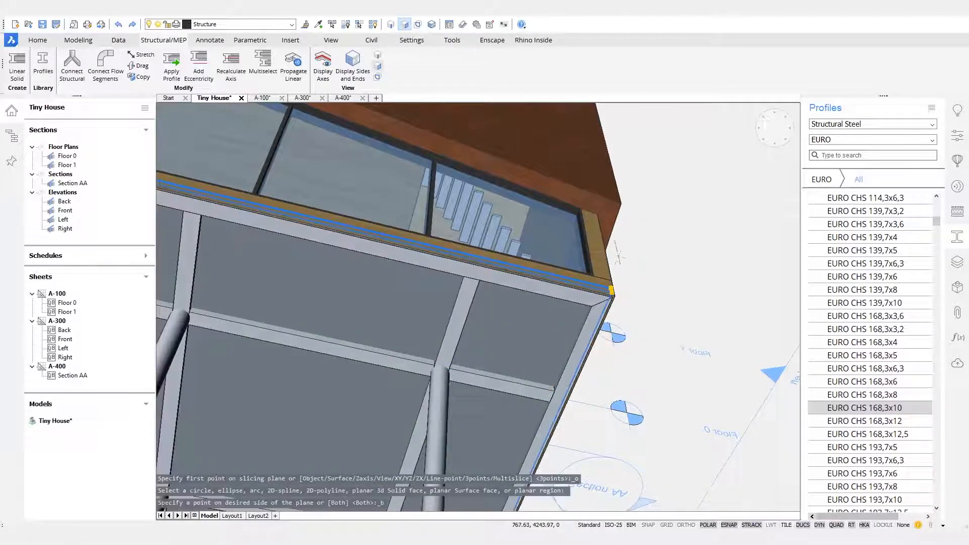
pyautogui.press('Delete')
# Slice the roof's outer solid on the Architecture layer using the face of an inner roof beam as the cutting plane
pyautogui.moveTo(676, 209)
pyautogui.keyDown('shift'); pyautogui.mouseDown(button='middle')
pyautogui.moveTo(670, 282)
pyautogui.moveTo(618, 241)
pyautogui.moveTo(511, 227)
pyautogui.mouseUp(button='middle'); pyautogui.keyUp('shift')
pyautogui.moveTo(511, 226)
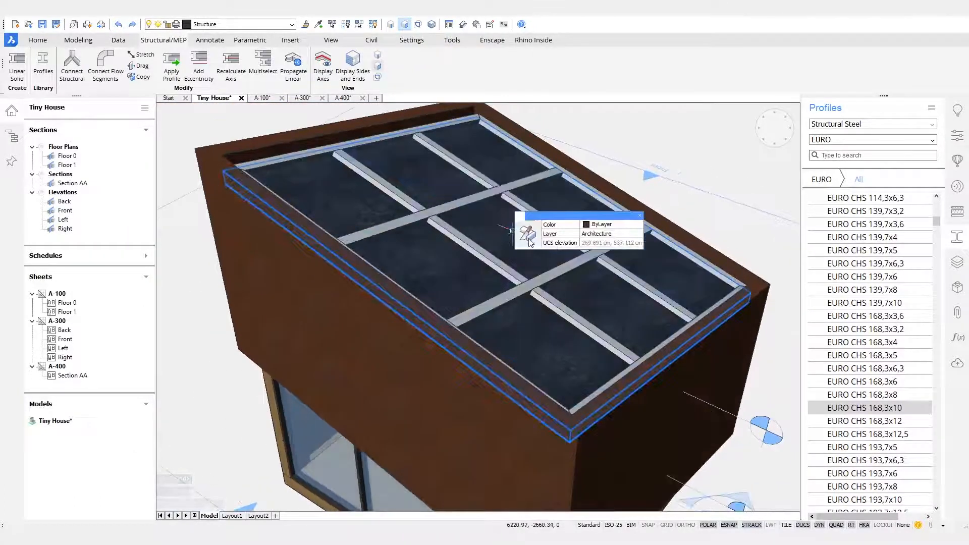
pyautogui.click(528, 237)
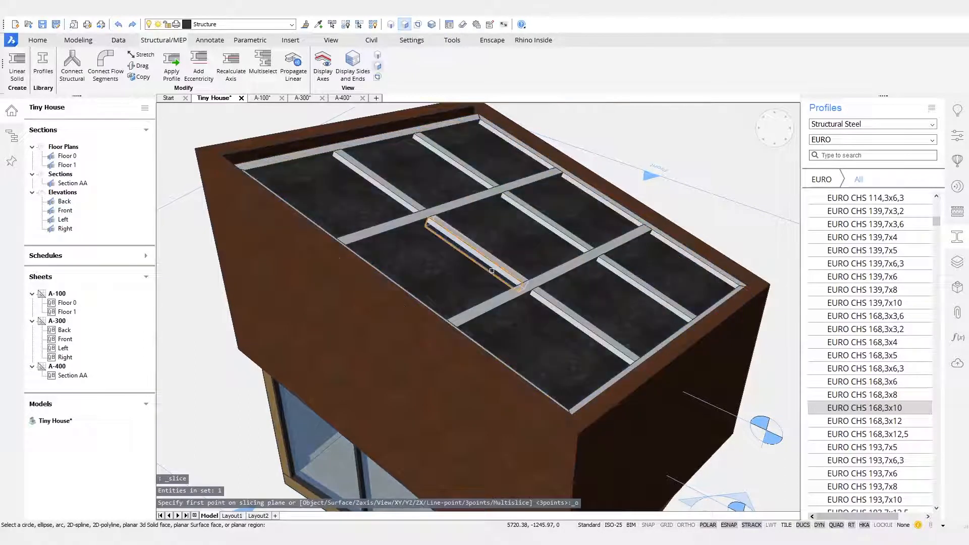
pyautogui.click(492, 271)
pyautogui.click(517, 232)
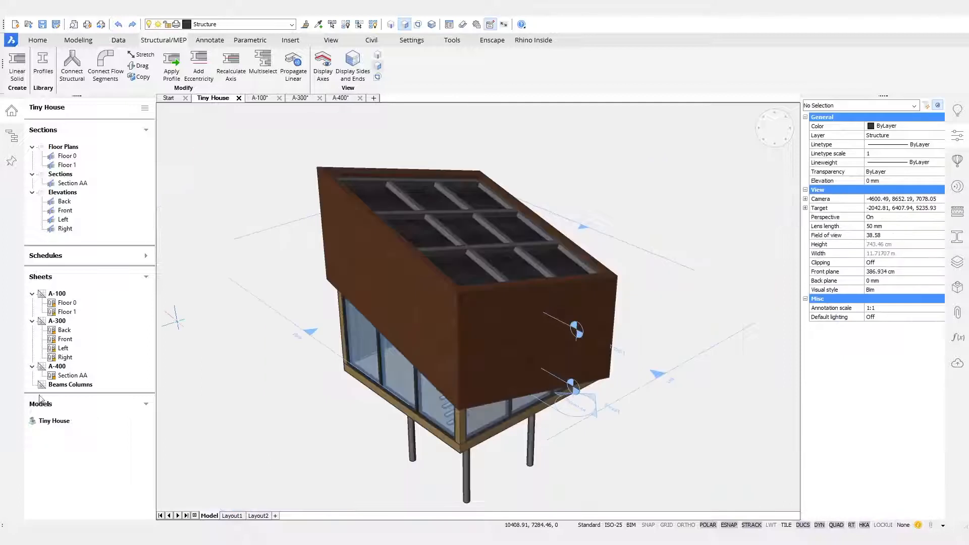
# Add a new schedule based on the existing data extraction definition "Beams and Columns (BIM).dxd"
pyautogui.rightClick(122, 251)
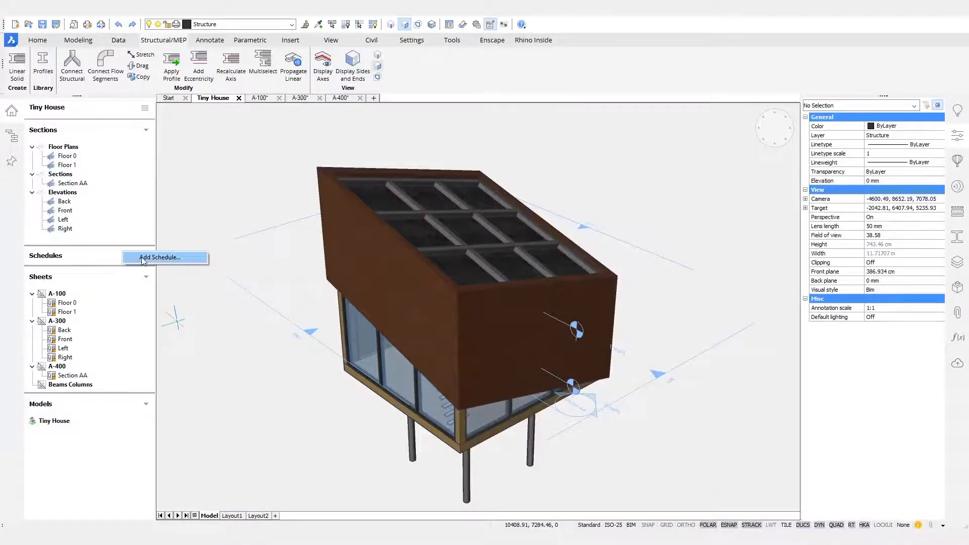
pyautogui.click(142, 257)
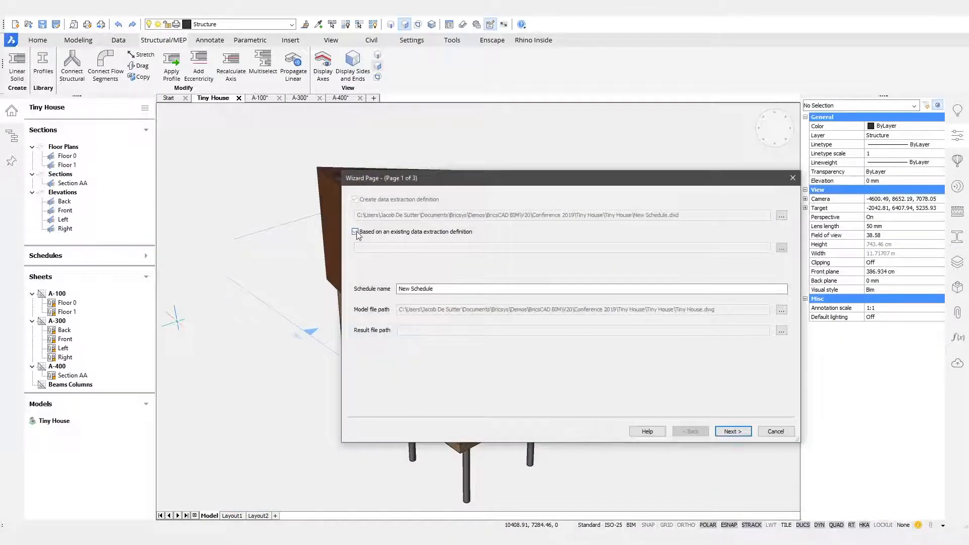
pyautogui.click(781, 248)
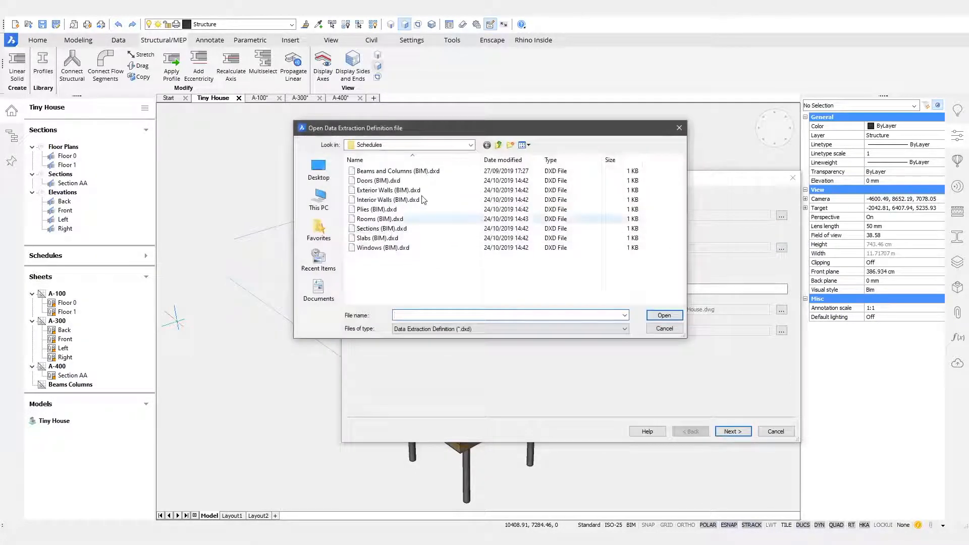
pyautogui.click(414, 171)
pyautogui.click(664, 316)
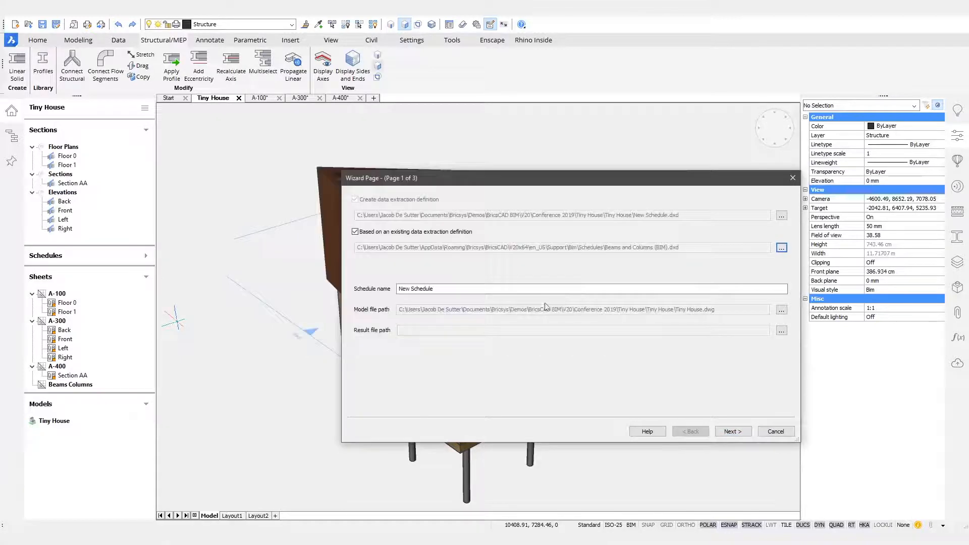
# Name the schedule "Beams Columns" and set its result file to A-500 in the Sheets folder
pyautogui.click(469, 288)
pyautogui.doubleClick(470, 288)
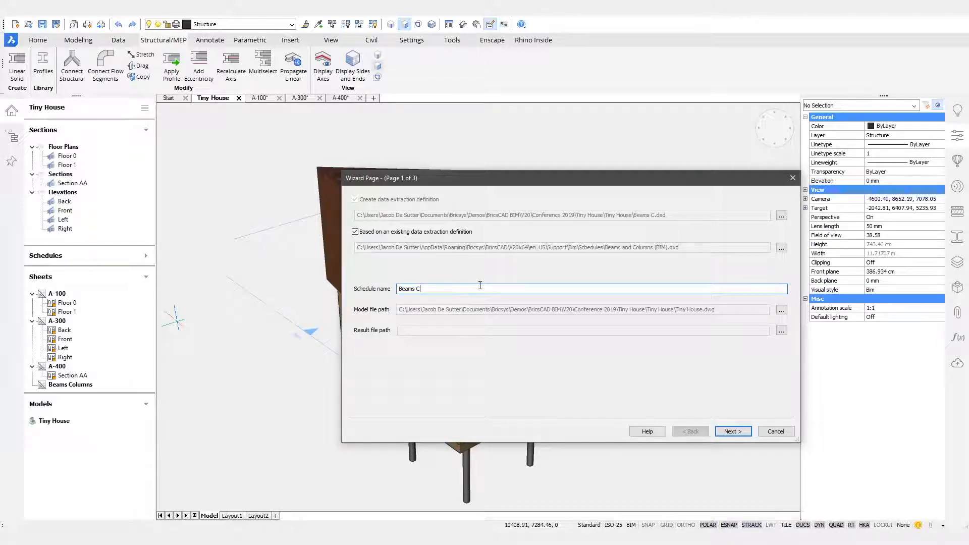
pyautogui.click(782, 331)
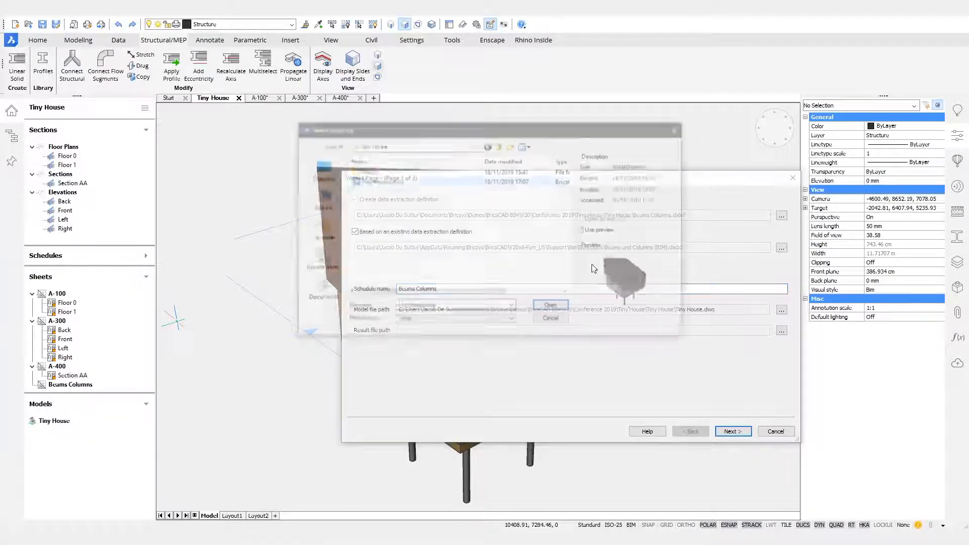
pyautogui.doubleClick(374, 171)
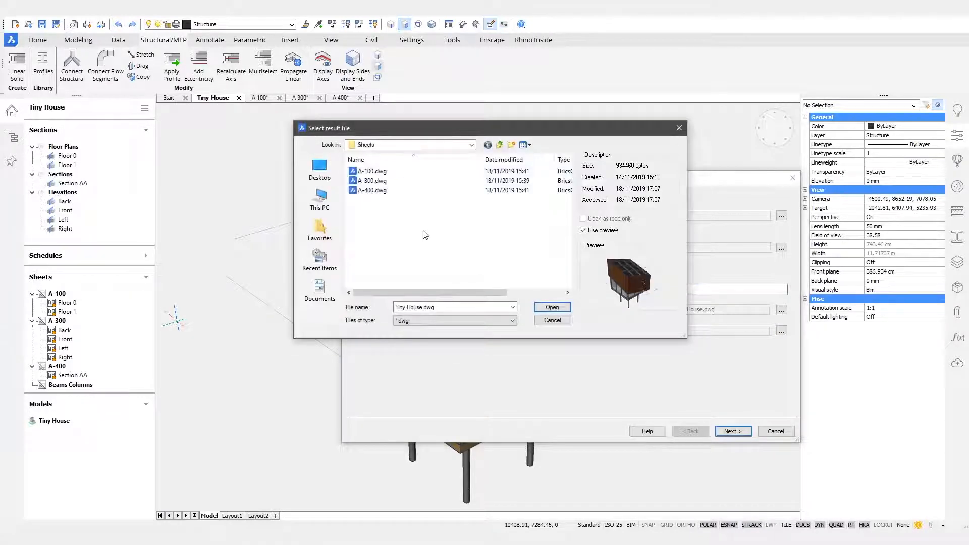
pyautogui.tripleClick(430, 309)
pyautogui.write('A-500')
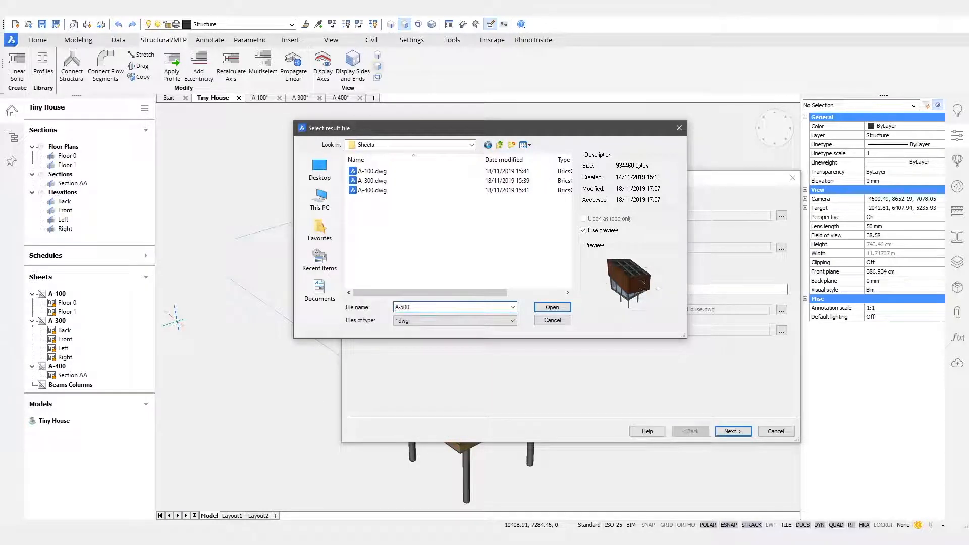
pyautogui.press('Tab')
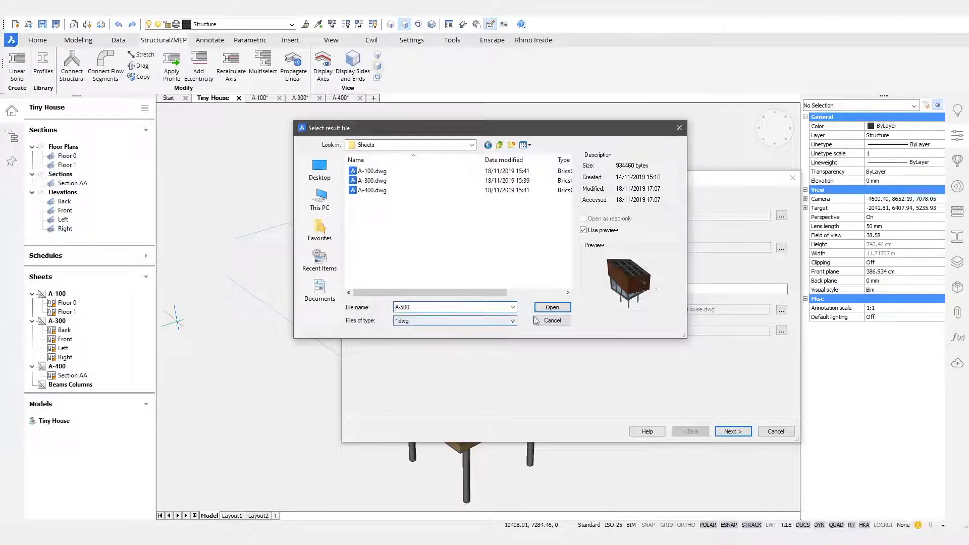
pyautogui.click(552, 308)
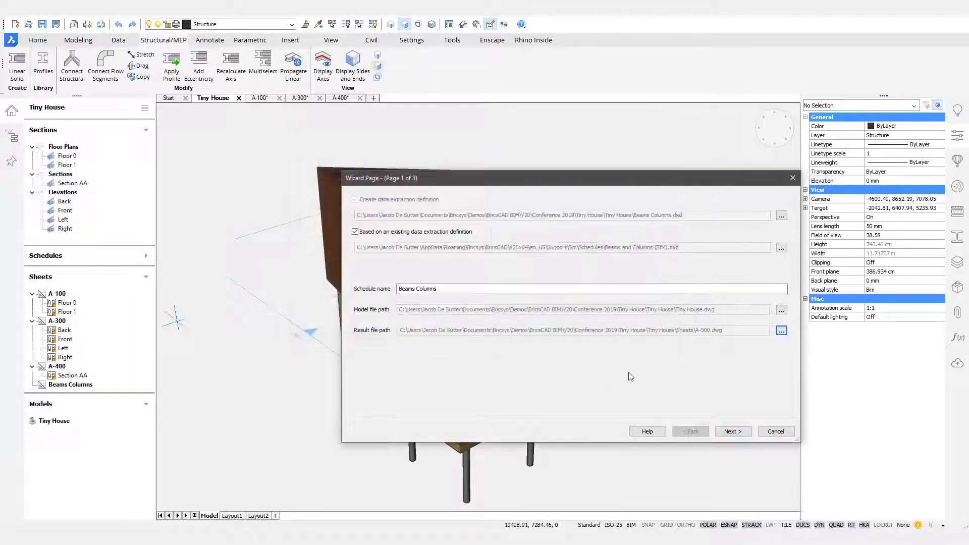
pyautogui.click(730, 431)
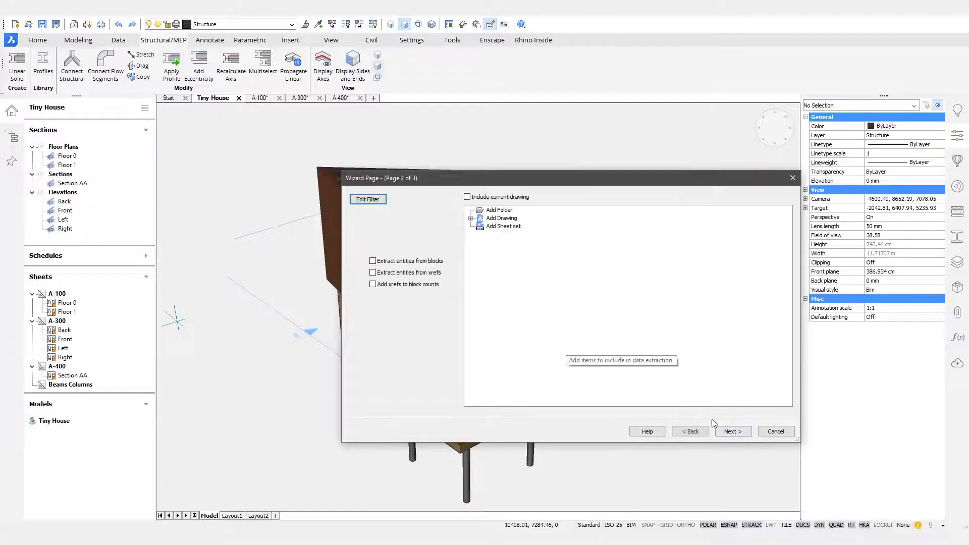
# Keep the default extraction sources, exclude BlockViewProperty1 and BlockViewProperty2 from the schedule's properties, and finish creating the schedule
pyautogui.click(735, 431)
pyautogui.click(359, 269)
pyautogui.click(360, 259)
pyautogui.moveTo(786, 224)
pyautogui.mouseDown()
pyautogui.moveTo(781, 324)
pyautogui.moveTo(790, 213)
pyautogui.mouseUp()
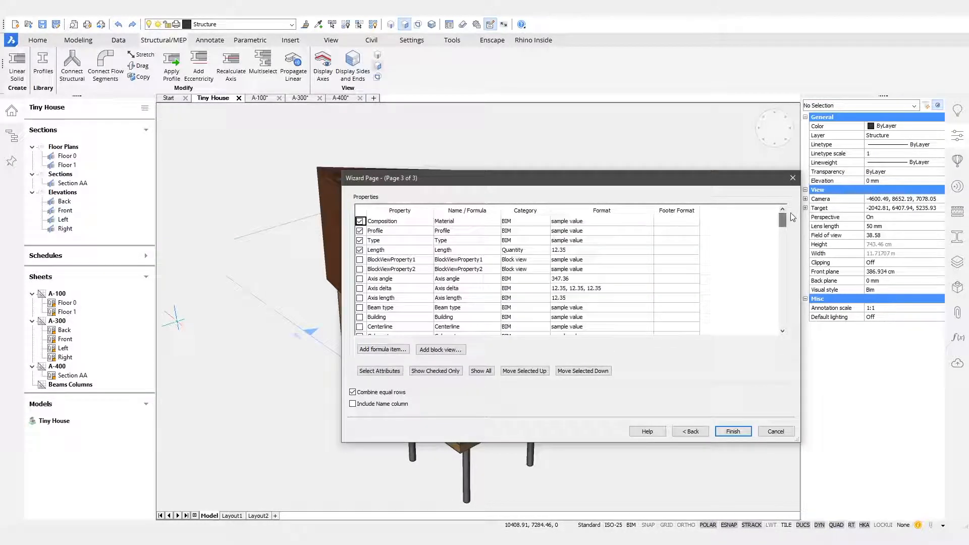
pyautogui.click(733, 431)
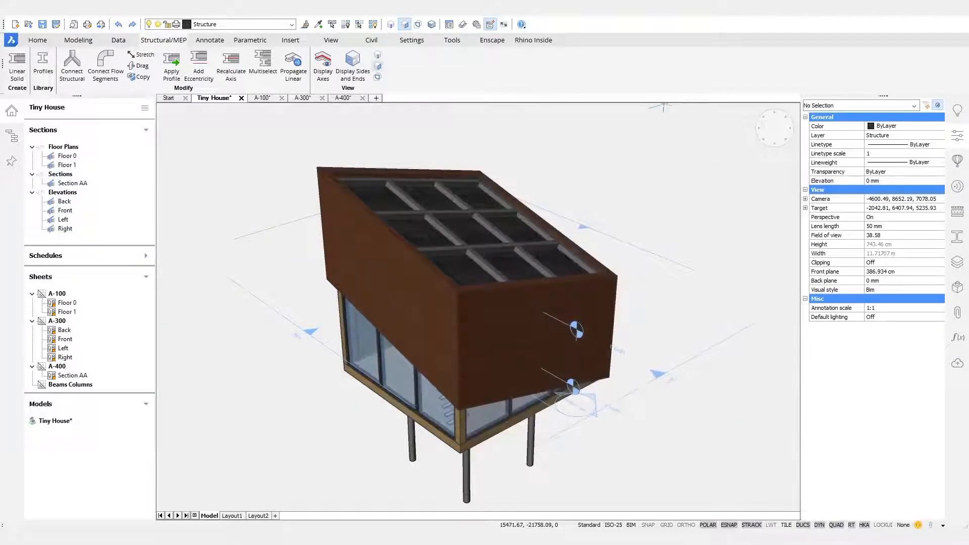
# Update the Beams Columns schedule and display it on its result sheet A-500
pyautogui.click(120, 260)
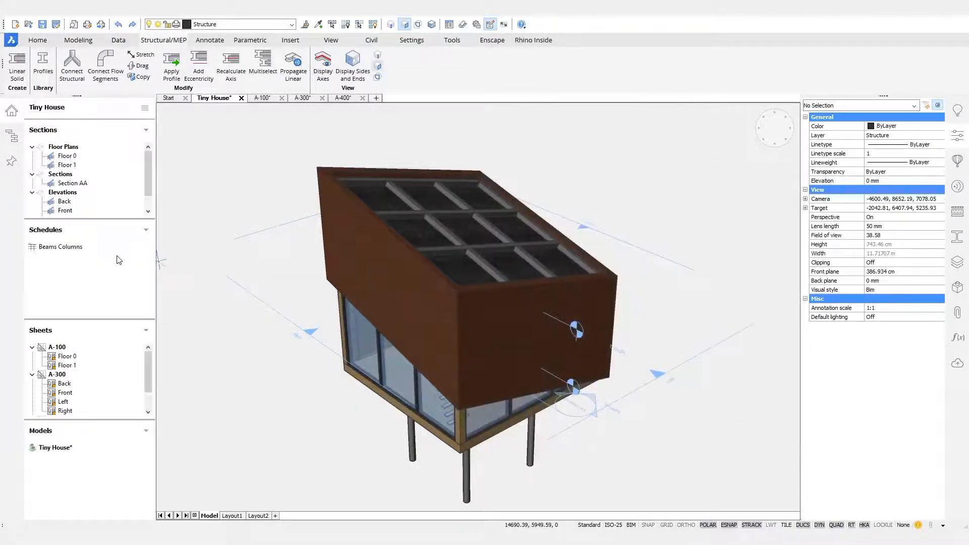
pyautogui.rightClick(70, 252)
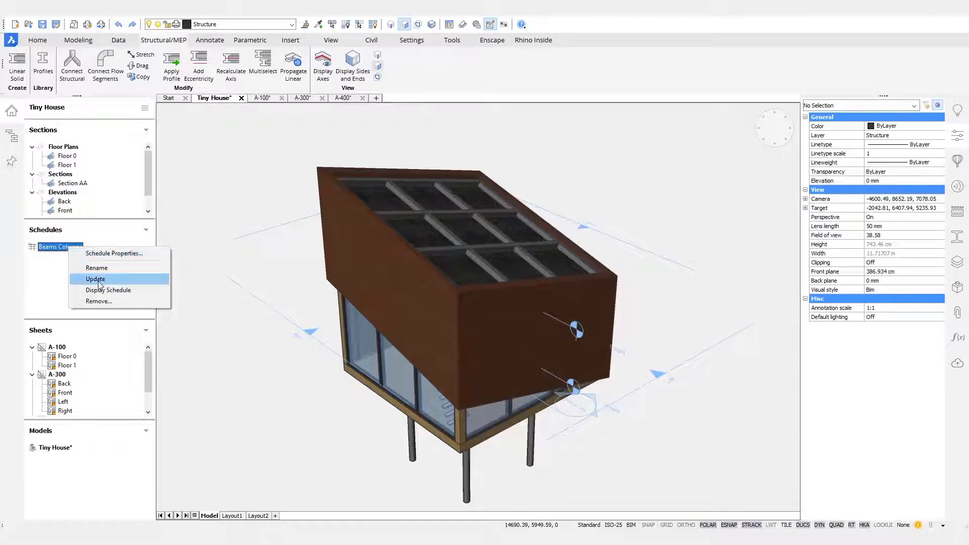
pyautogui.click(119, 289)
pyautogui.rightClick(69, 250)
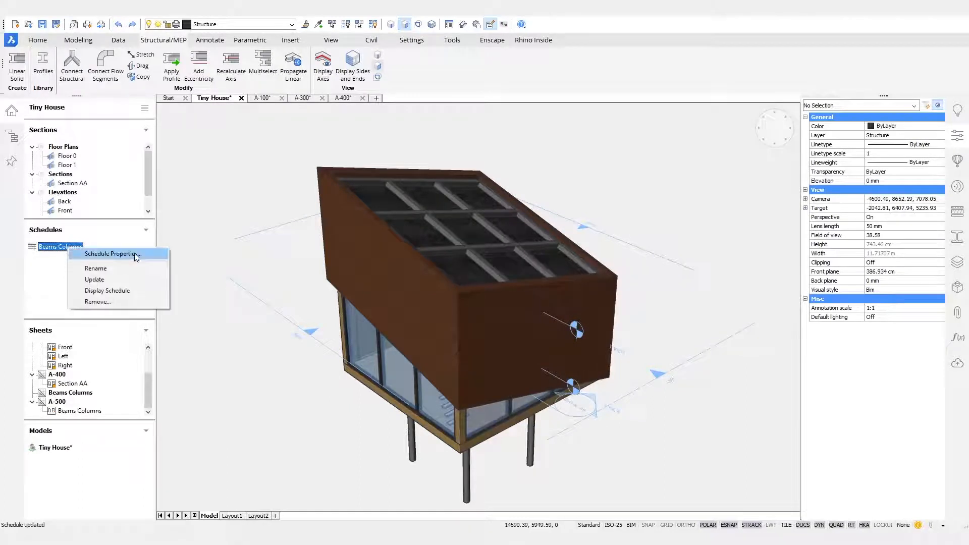
pyautogui.click(115, 291)
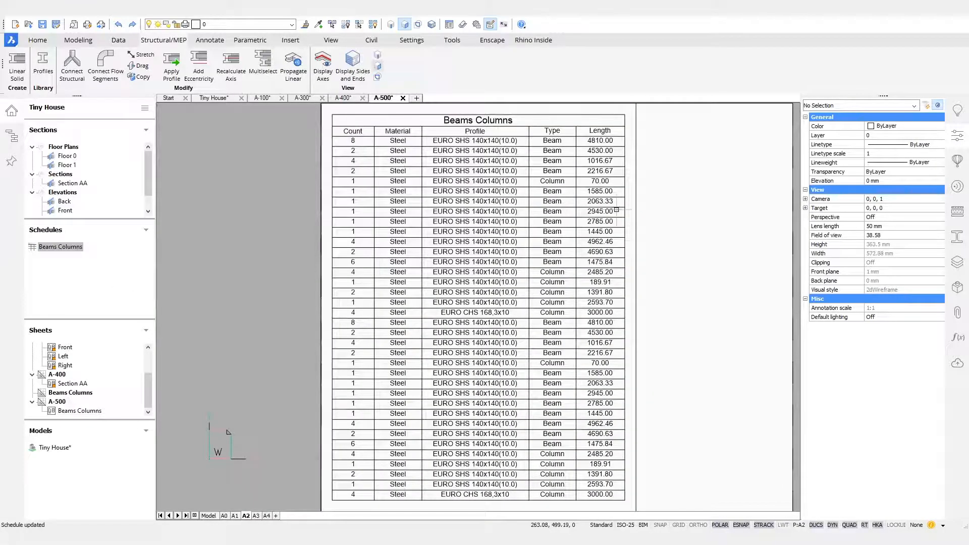
# Examine the Beams Columns table on sheet A-500, checking its counts, materials, profiles, types and lengths
pyautogui.scroll(3, 508, 233)
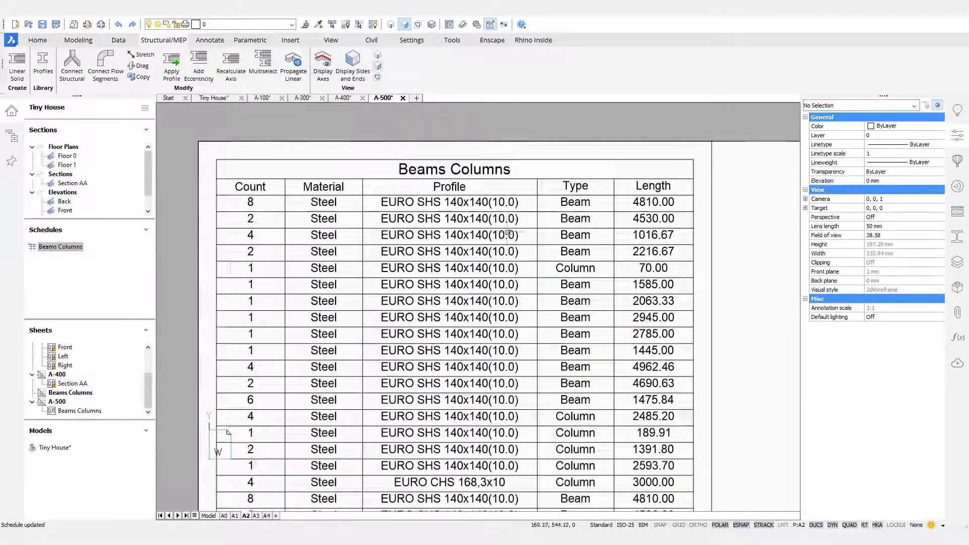
pyautogui.scroll(-2, 618, 399)
pyautogui.moveTo(618, 412); pyautogui.dragTo(606, 315, button='middle')
pyautogui.scroll(-1, 625, 354)
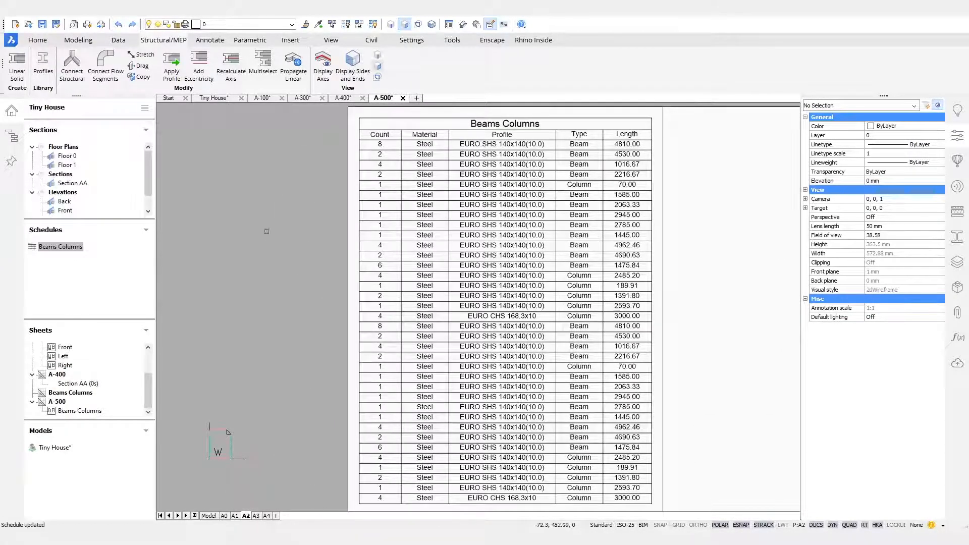
# Review Section AA on sheet A-400, the elevations on A-300 and the floor plans on A-100
pyautogui.click(343, 99)
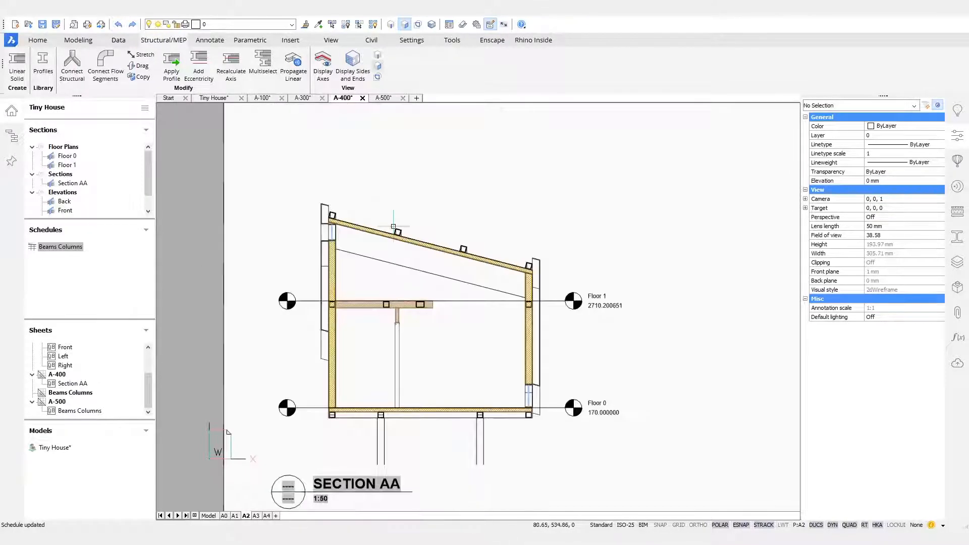
pyautogui.scroll(1, 412, 291)
pyautogui.moveTo(412, 303); pyautogui.dragTo(467, 304, button='middle')
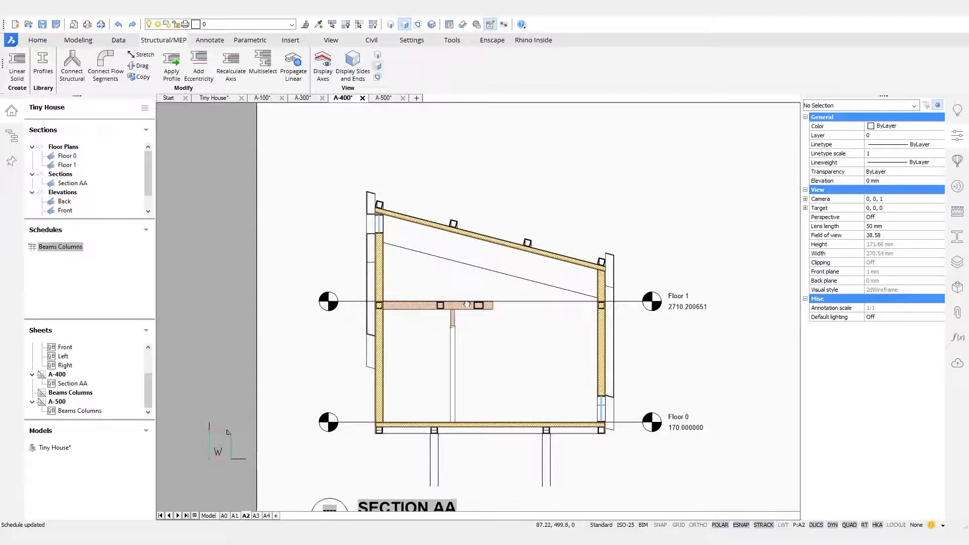
pyautogui.click(303, 99)
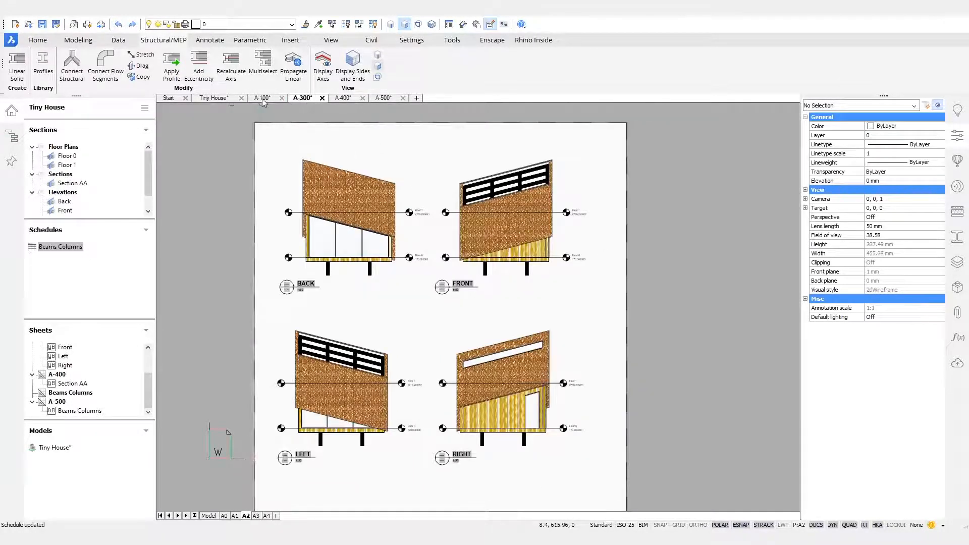
pyautogui.click(261, 98)
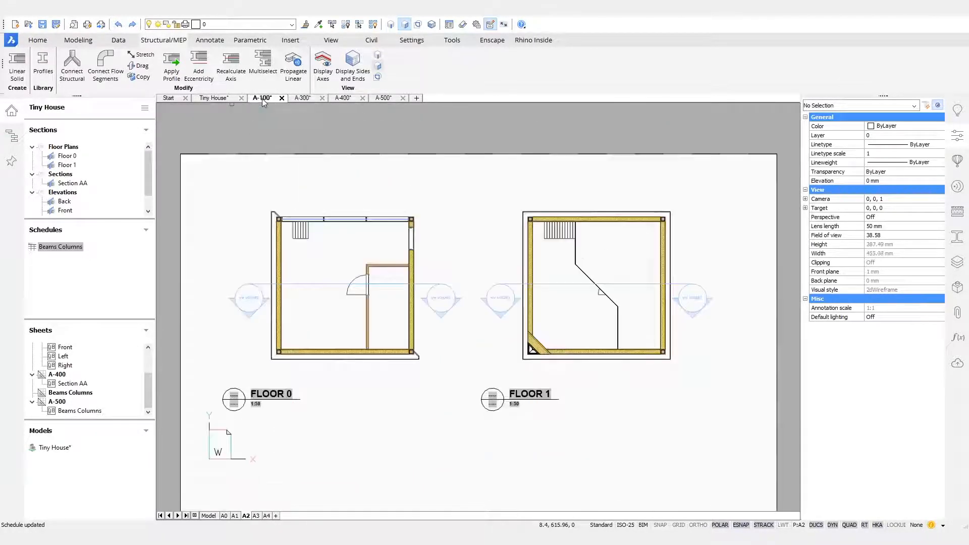
# Manually tag the steel beam above the left pile in Section AA on sheet A-400, placing its profile tag above the floor slab
pyautogui.click(339, 99)
pyautogui.scroll(8, 406, 445)
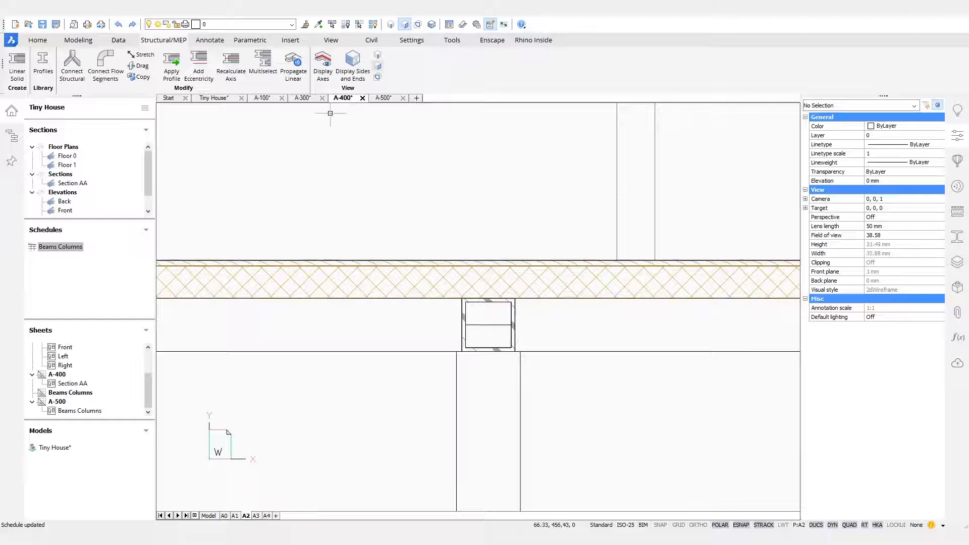
pyautogui.click(213, 40)
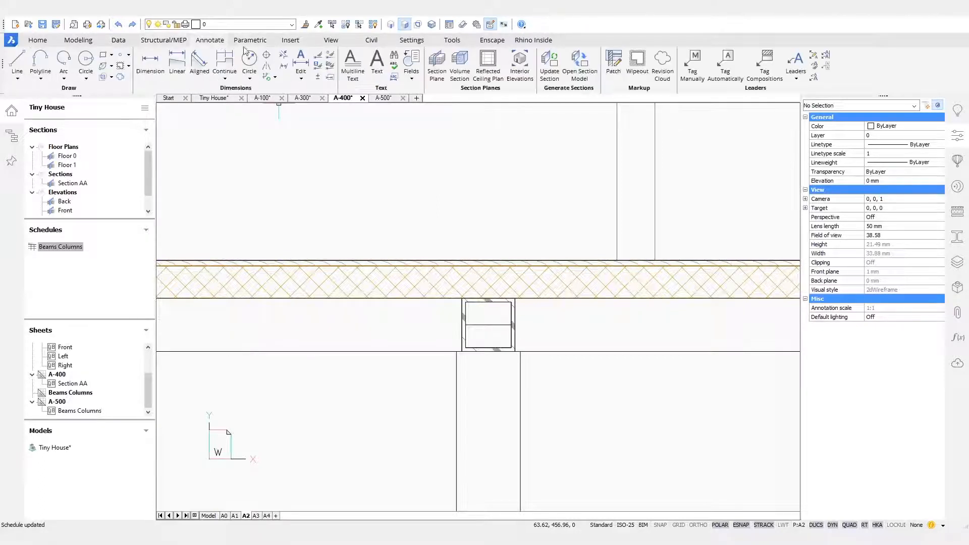
pyautogui.click(691, 63)
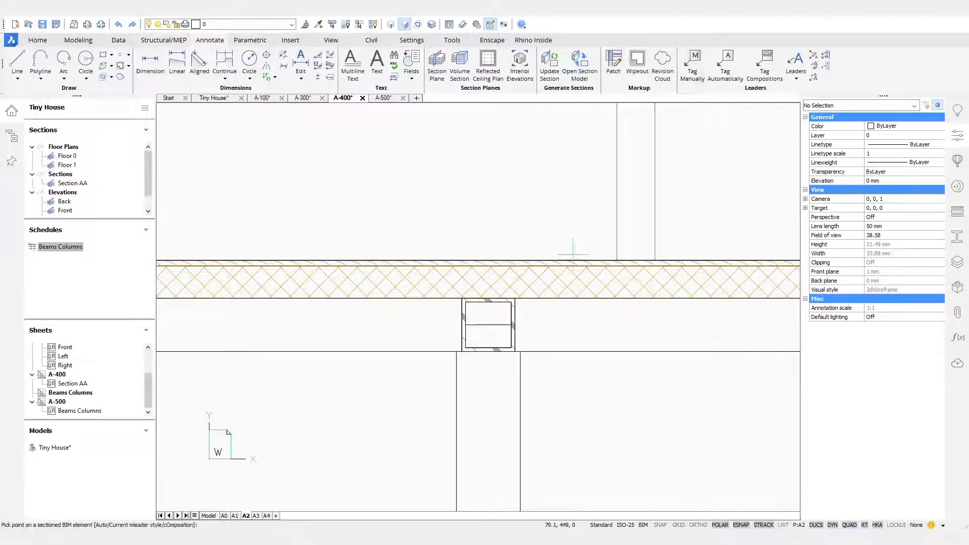
pyautogui.click(518, 324)
pyautogui.scroll(-3, 493, 364)
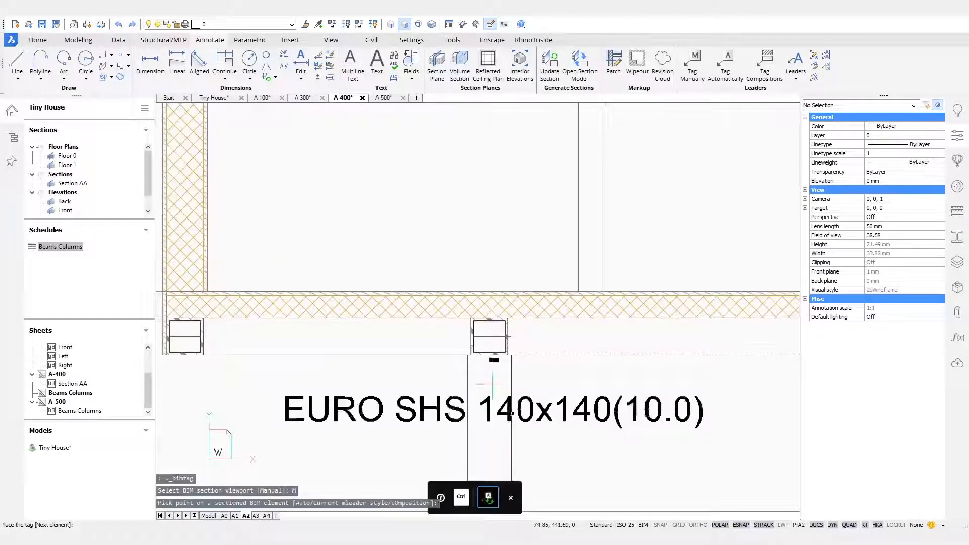
pyautogui.click(497, 242)
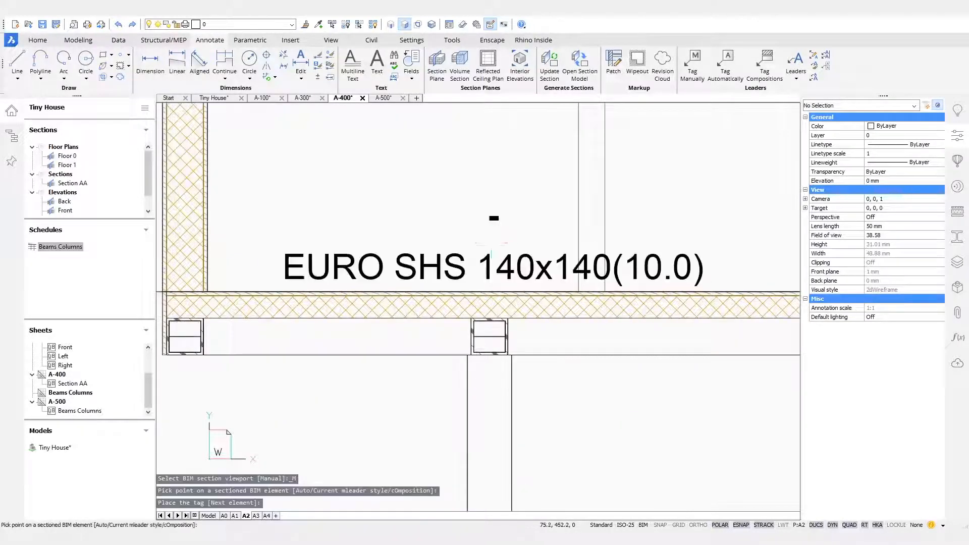
pyautogui.scroll(-3, 509, 283)
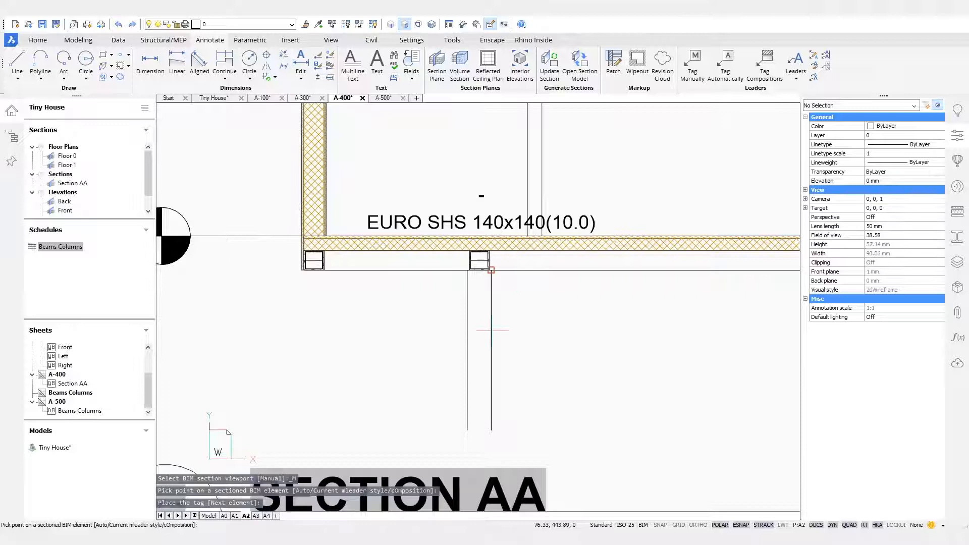
# Tag the left round steel column below the base in Section AA, placing its profile tag across the column
pyautogui.scroll(3, 491, 323)
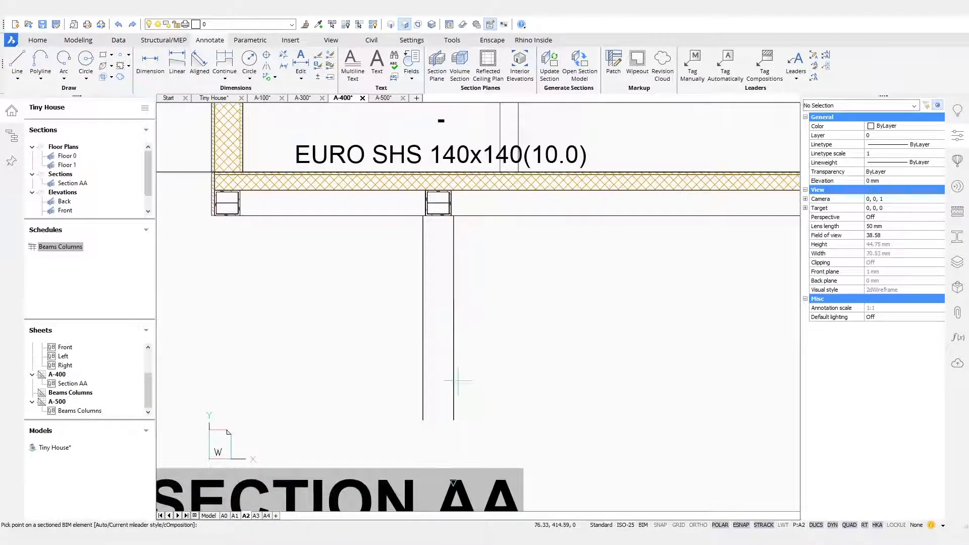
pyautogui.click(456, 256)
pyautogui.click(438, 341)
pyautogui.scroll(-3, 482, 289)
pyautogui.scroll(-3, 520, 273)
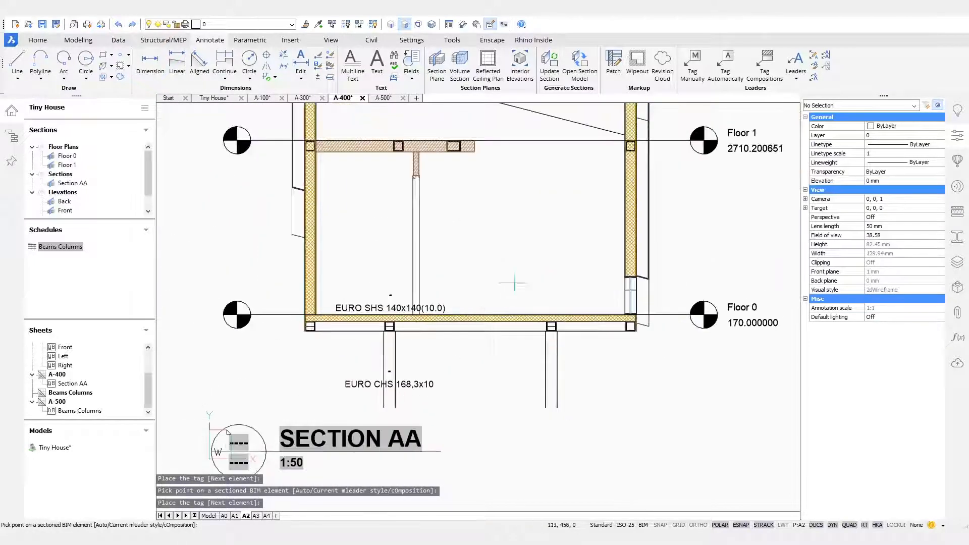
pyautogui.moveTo(517, 227)
pyautogui.mouseDown(button='middle')
pyautogui.moveTo(534, 317)
pyautogui.moveTo(546, 329)
pyautogui.mouseUp(button='middle')
pyautogui.press('Escape')
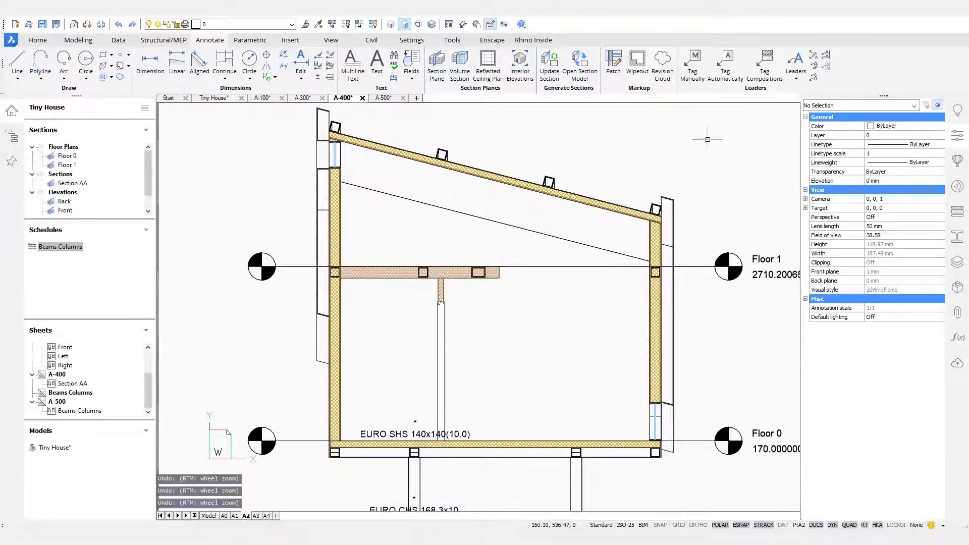
# Add a composition tag to the left exterior wall in Section AA, placing its material list inside the house just below Floor 1
pyautogui.click(341, 303)
pyautogui.scroll(3, 341, 303)
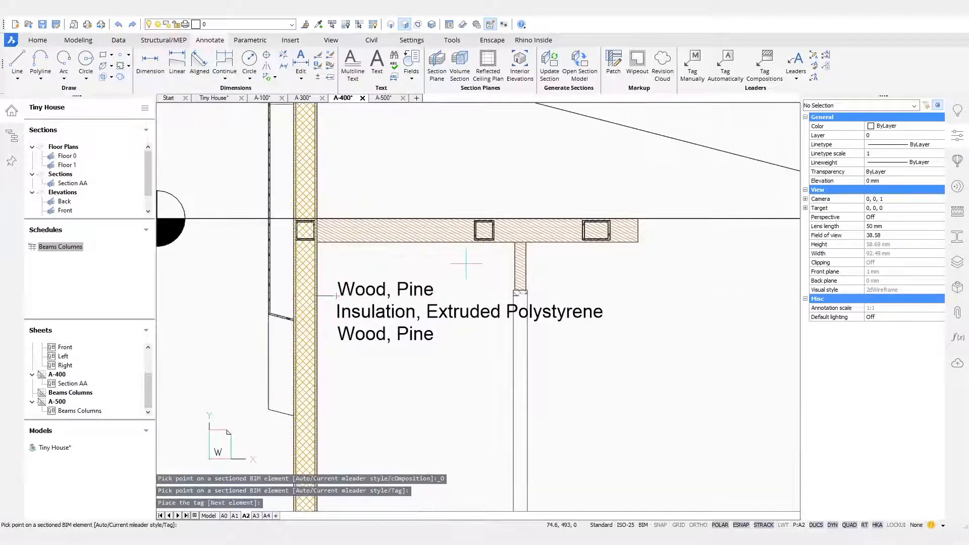
pyautogui.click(336, 296)
pyautogui.scroll(-4, 496, 242)
pyautogui.scroll(-1, 507, 250)
pyautogui.moveTo(568, 282); pyautogui.dragTo(546, 327, button='middle')
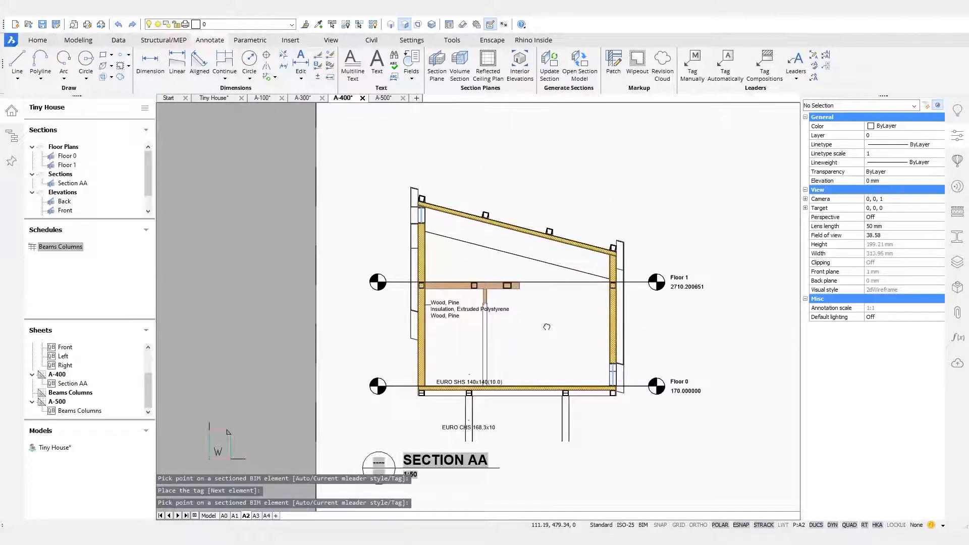
# Manually tag the small room on the Floor 0 plan of sheet A-100, placing the room tag near its middle
pyautogui.click(303, 98)
pyautogui.click(264, 98)
pyautogui.scroll(4, 466, 261)
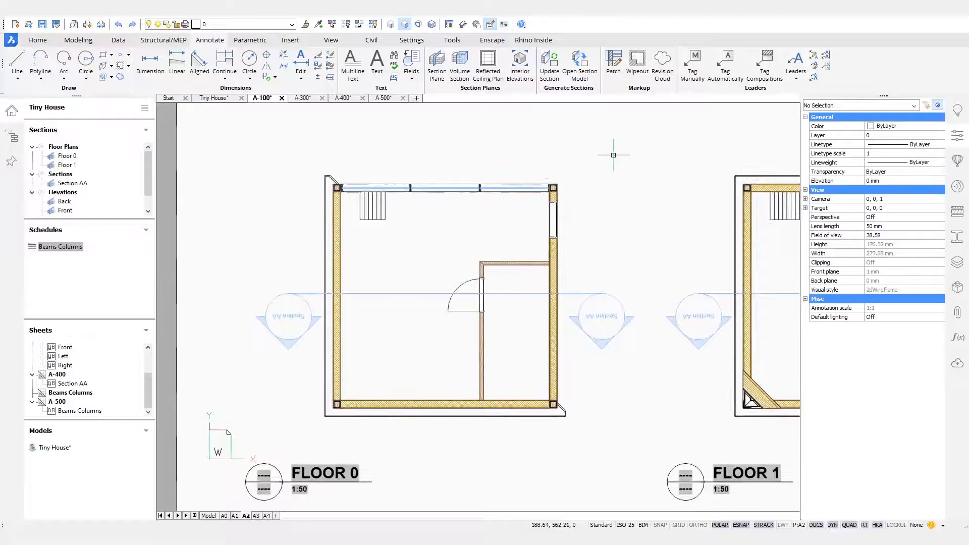
pyautogui.click(691, 67)
pyautogui.scroll(3, 492, 336)
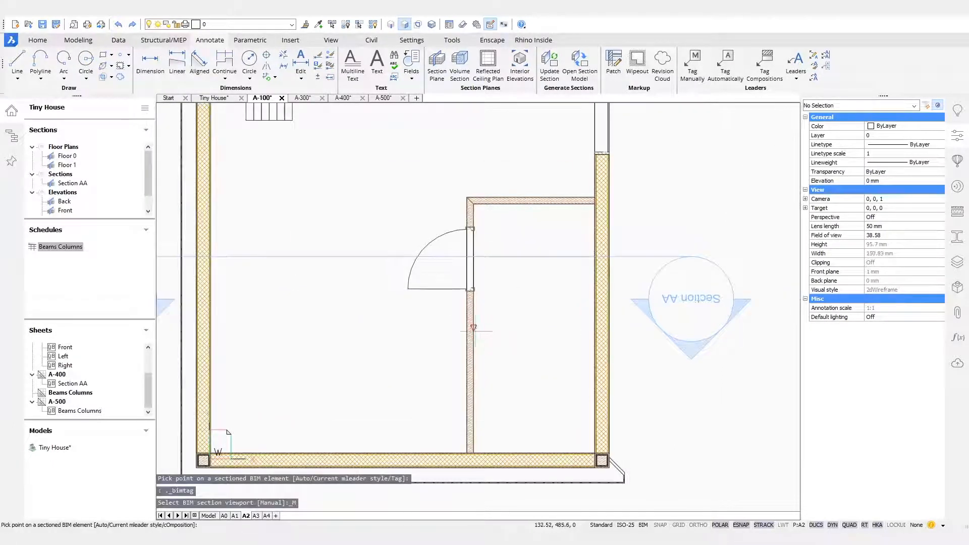
pyautogui.click(530, 319)
pyautogui.press('Return')
# Manually tag the large room on the Floor 0 plan, placing its room tag in the open area beside the door swing
pyautogui.click(691, 67)
pyautogui.keyDown('ctrl'); pyautogui.click(465, 197); pyautogui.keyUp('ctrl')
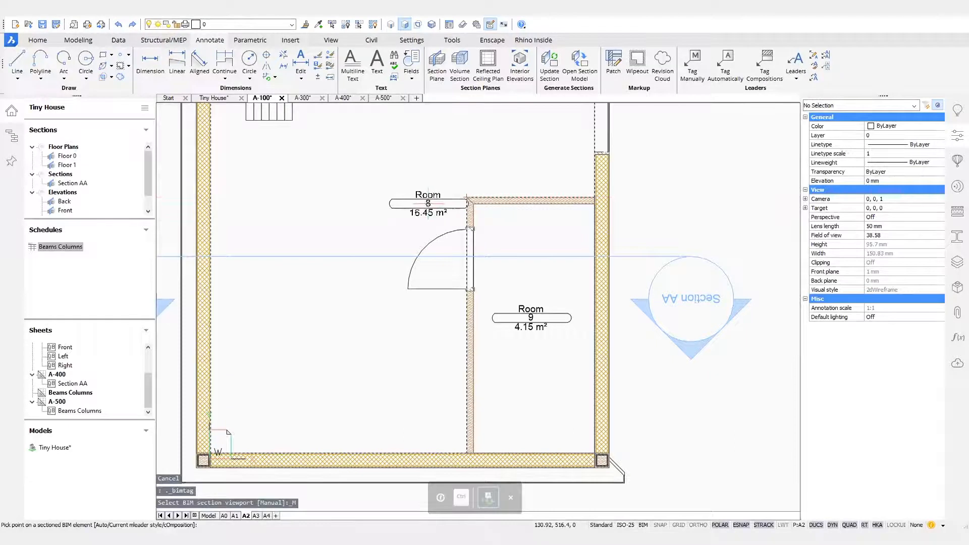
pyautogui.click(328, 300)
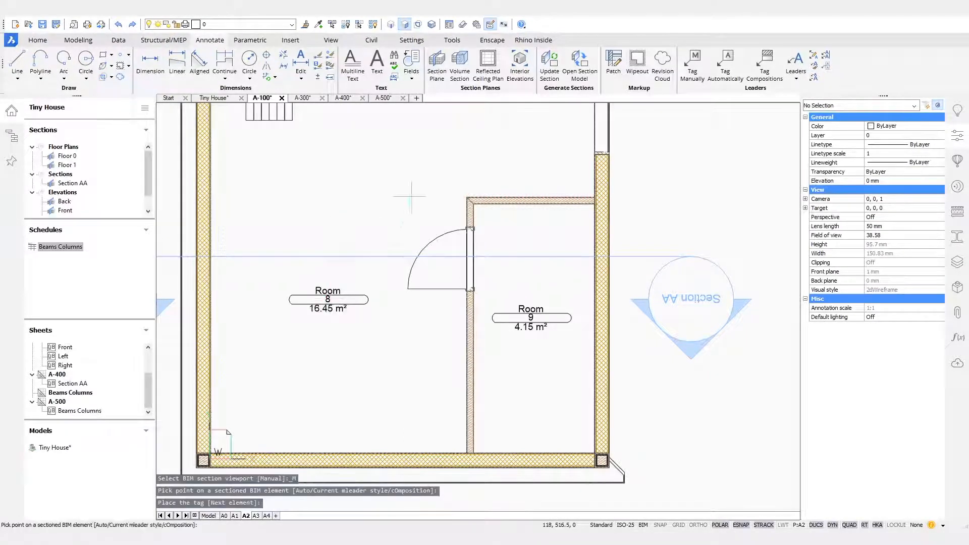
pyautogui.scroll(-5, 421, 192)
pyautogui.moveTo(539, 218); pyautogui.dragTo(464, 265, button='middle')
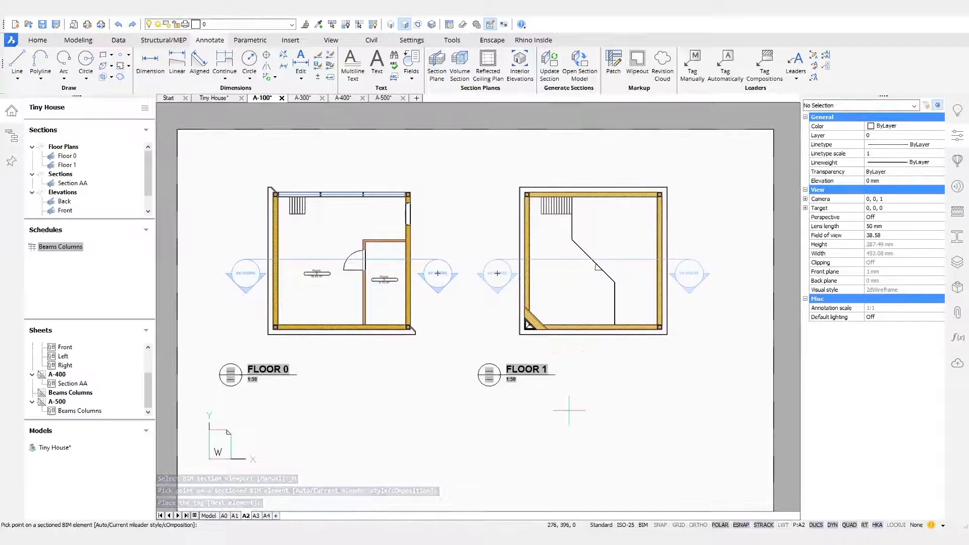
pyautogui.scroll(-2, 565, 399)
pyautogui.scroll(2, 558, 374)
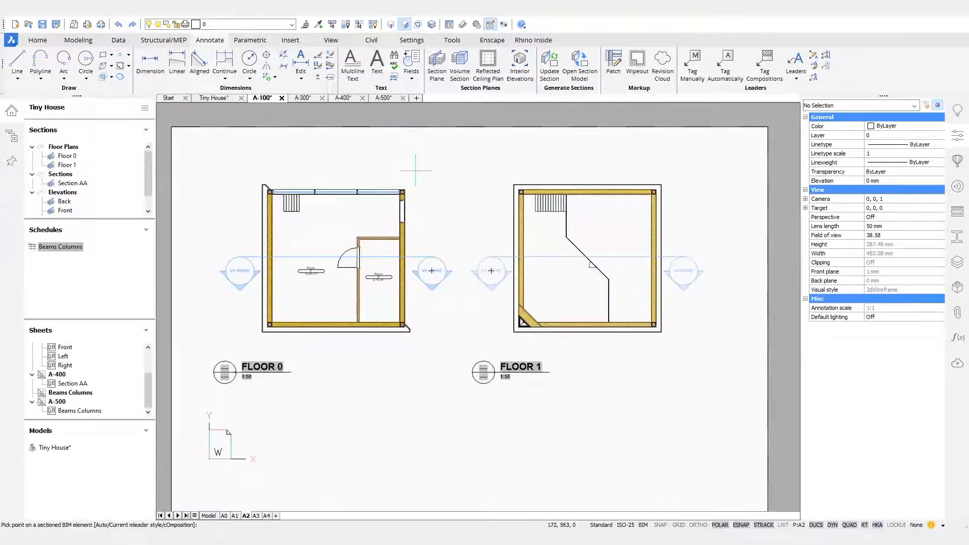
pyautogui.press('Escape')
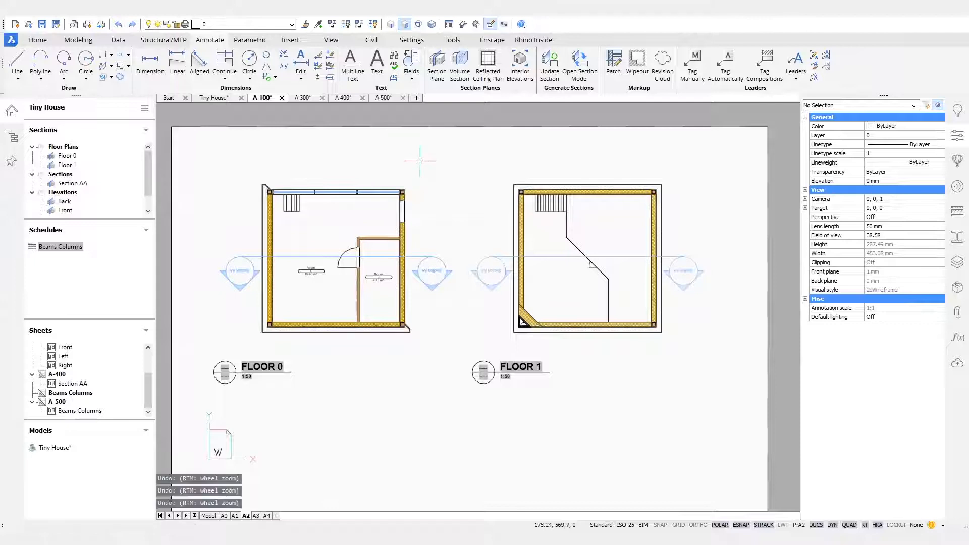
# Review the Beams Columns table on sheet A-500 and inspect the Tiny House model in 3D from outside
pyautogui.click(382, 98)
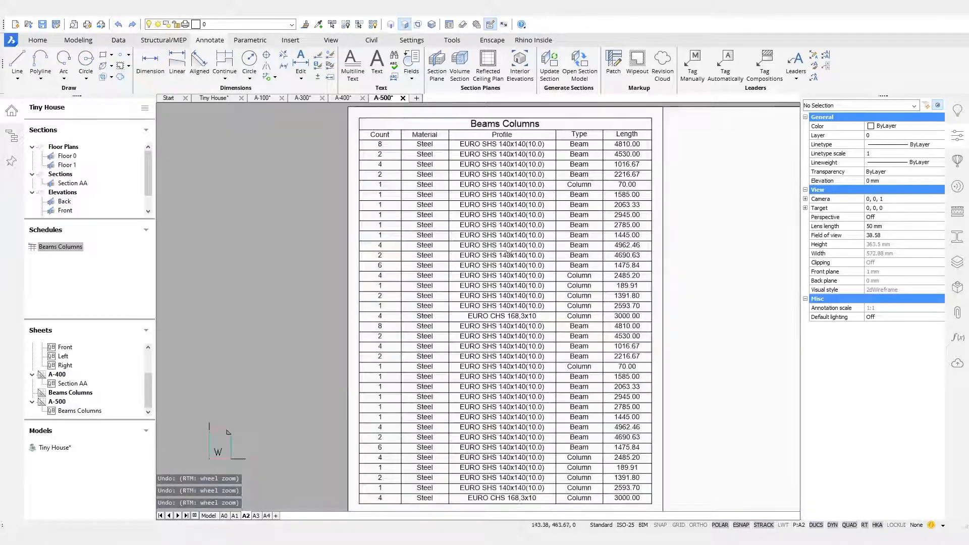
pyautogui.click(214, 98)
pyautogui.moveTo(722, 302)
pyautogui.keyDown('shift'); pyautogui.mouseDown(button='middle')
pyautogui.moveTo(729, 331)
pyautogui.moveTo(720, 377)
pyautogui.moveTo(724, 341)
pyautogui.moveTo(705, 318)
pyautogui.mouseUp(button='middle'); pyautogui.keyUp('shift')
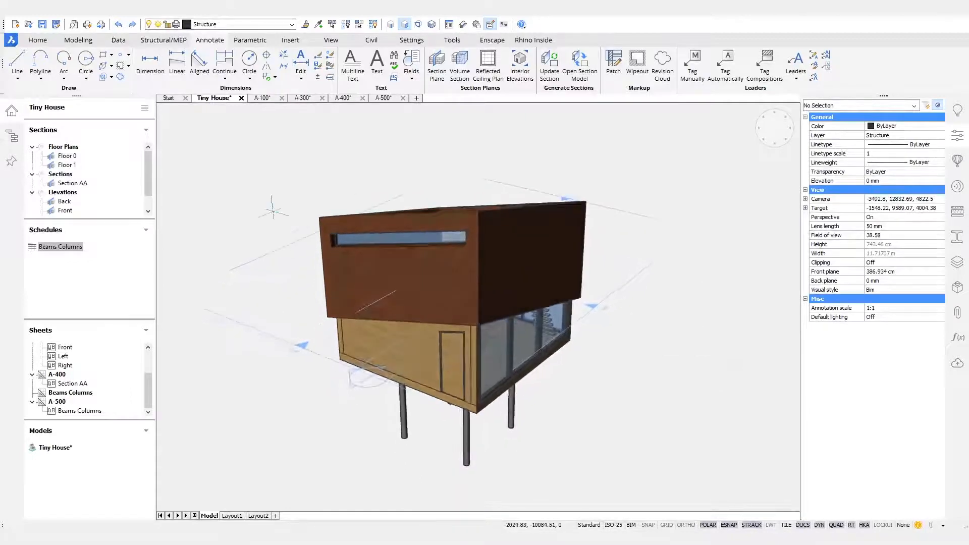